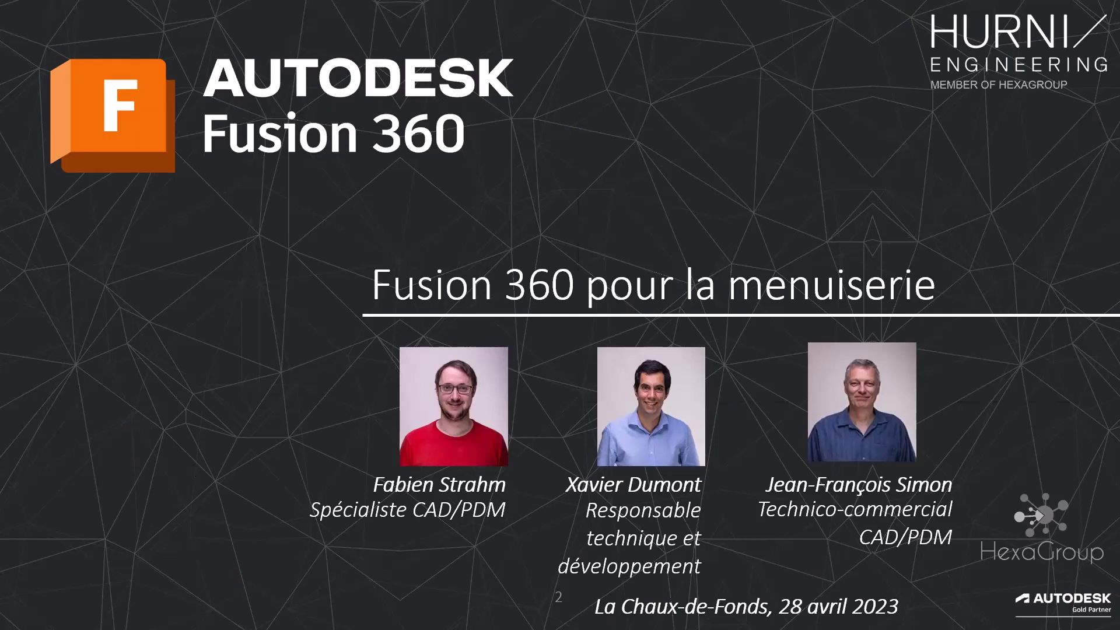
Step: Advance the slideshow through Intendance and the upcoming-webinars slide to slide 5, Sommaire
key("Right")
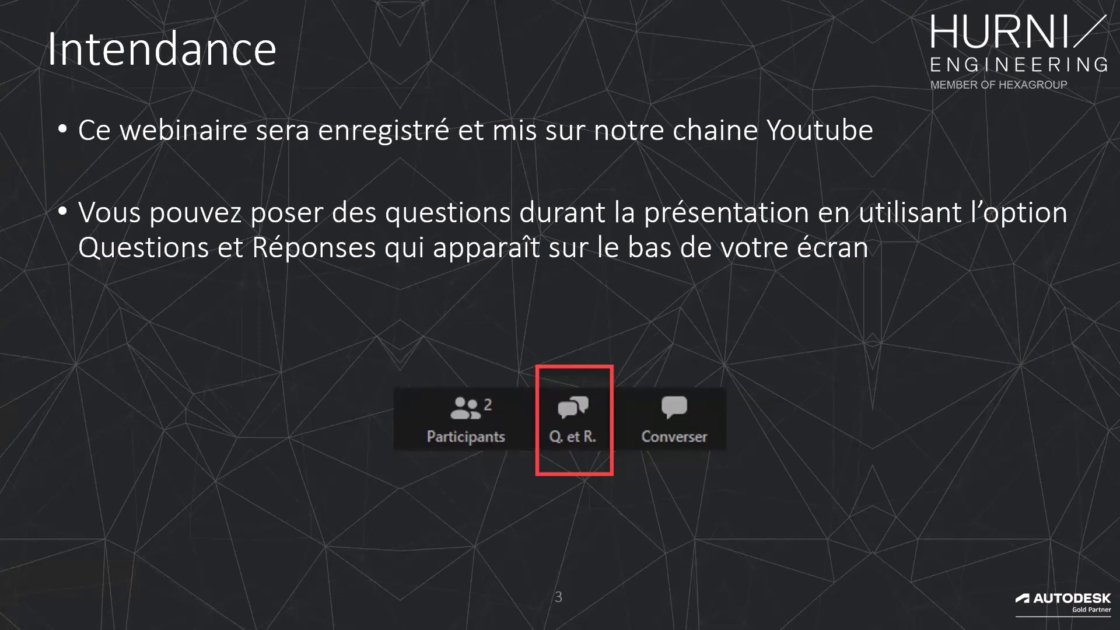
key("Right")
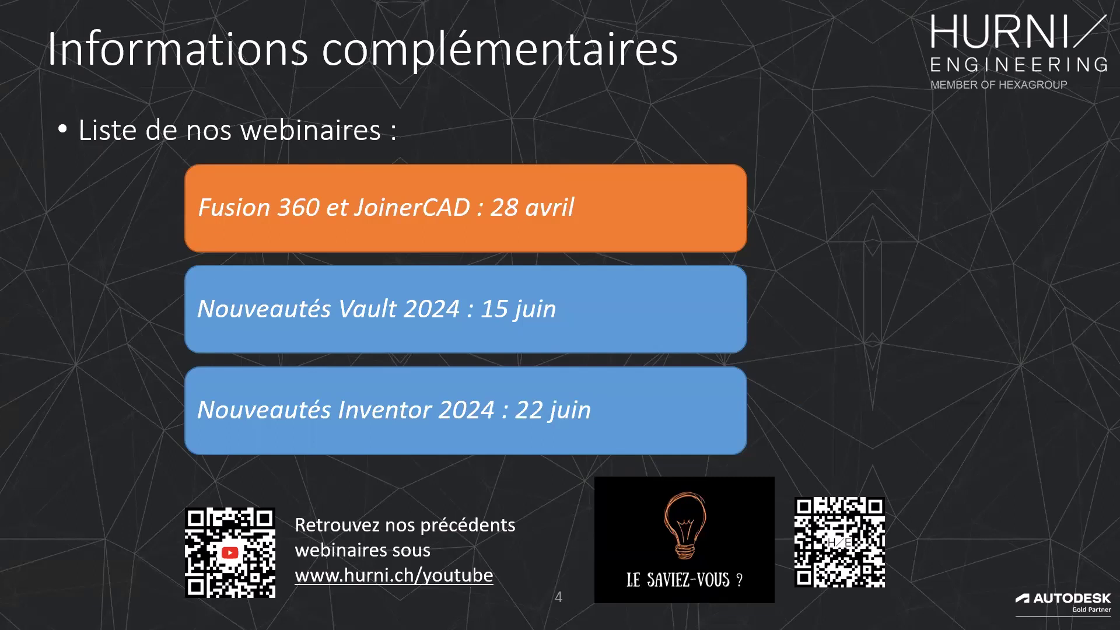
key("Right")
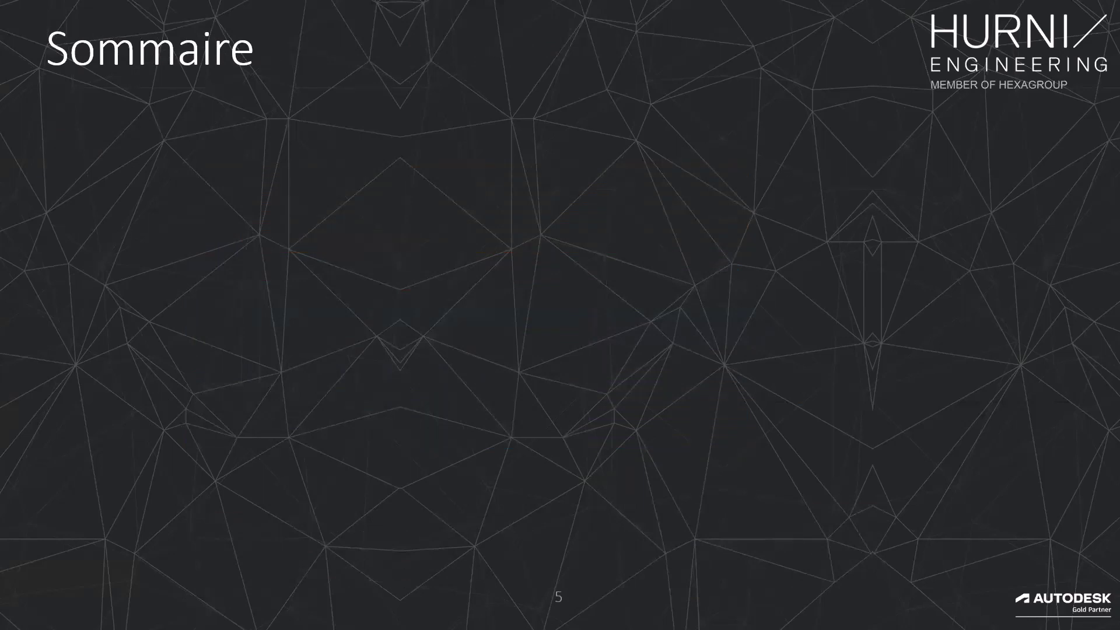
Step: Reveal the six Sommaire bullets and the contact note, then advance to Nos services
key("Right")
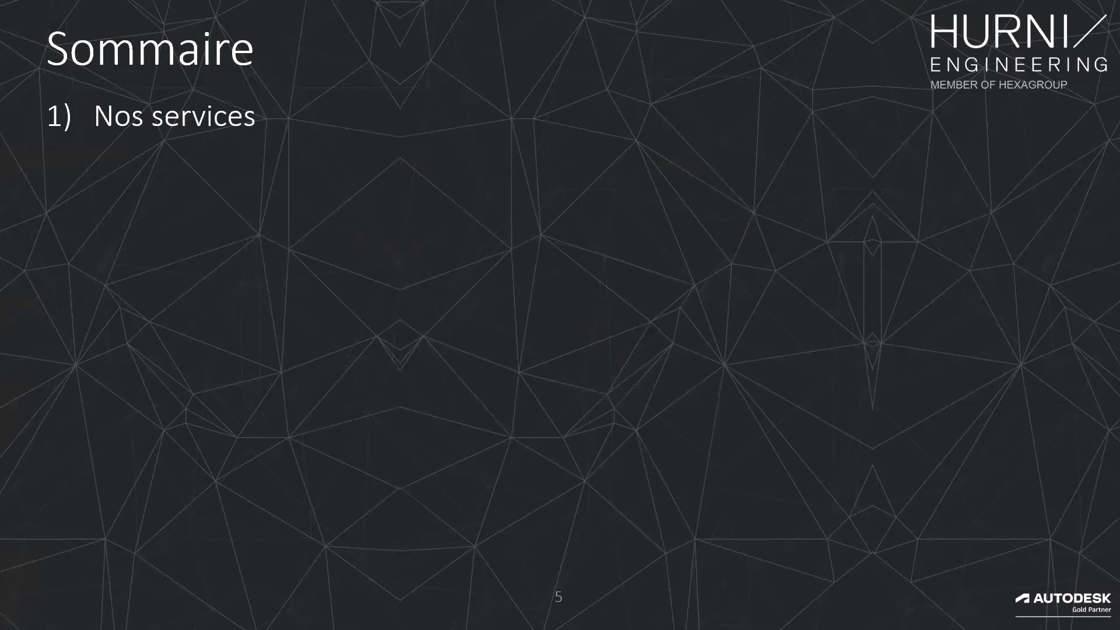
key("Right")
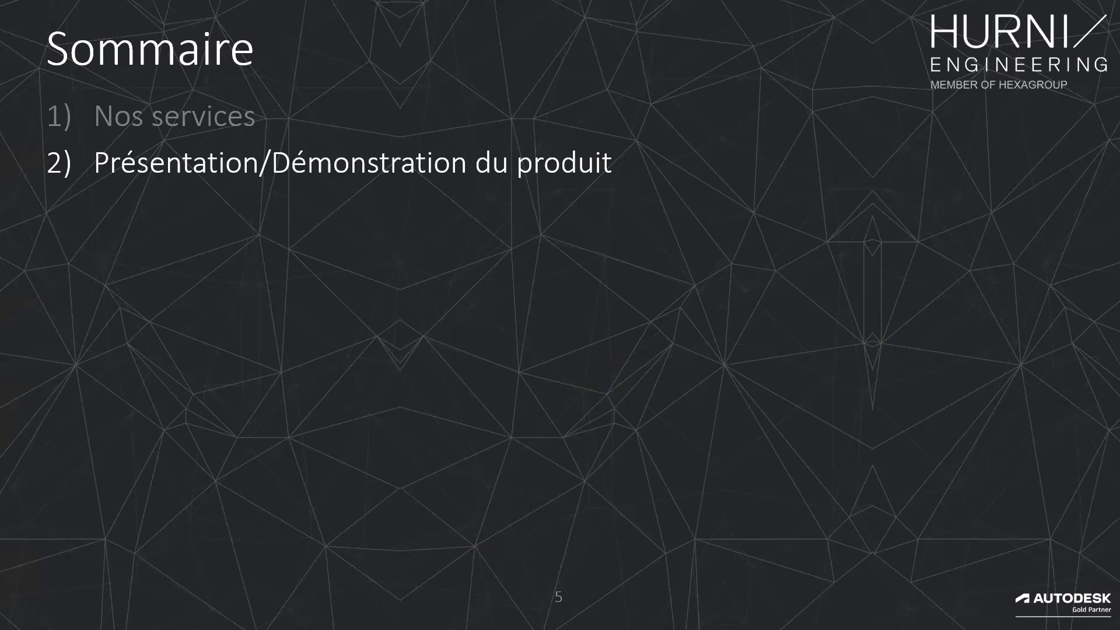
key("Right")
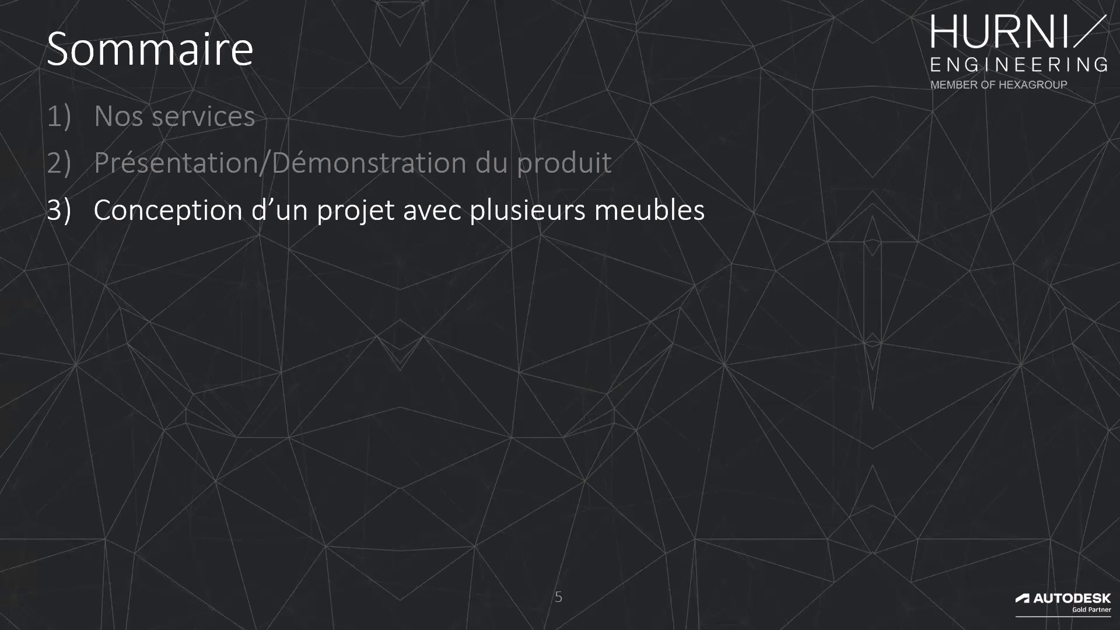
key("Right")
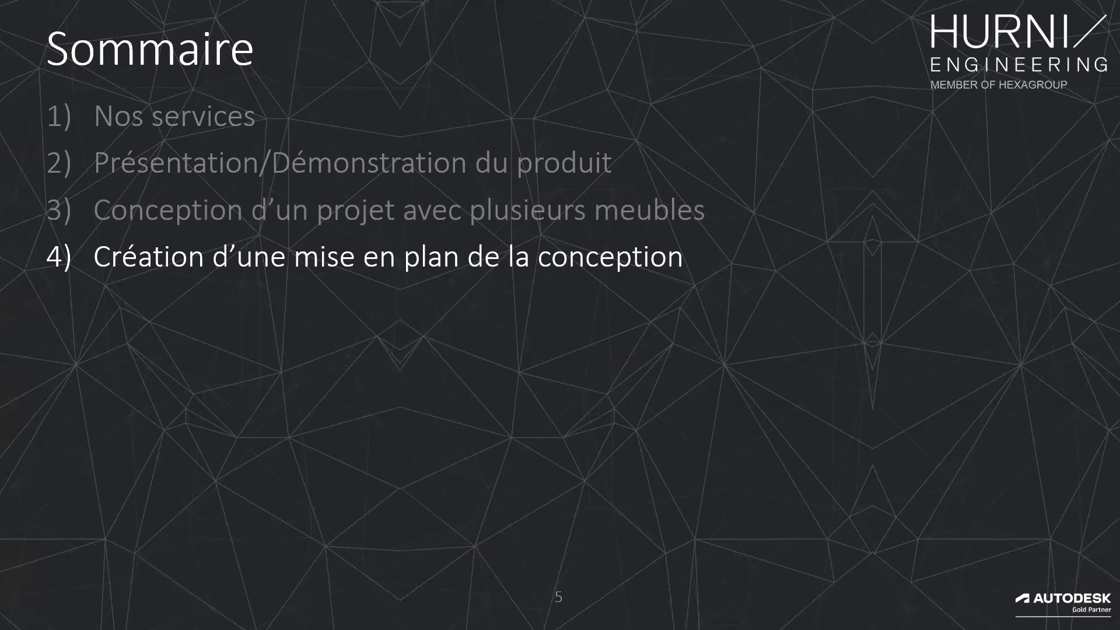
key("Right")
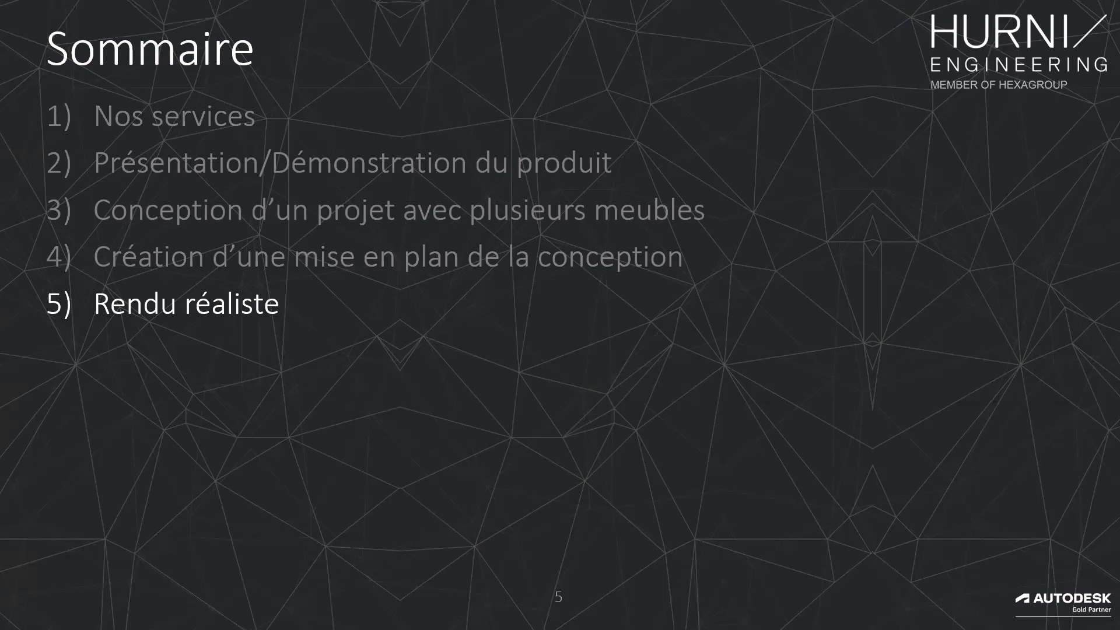
key("Right")
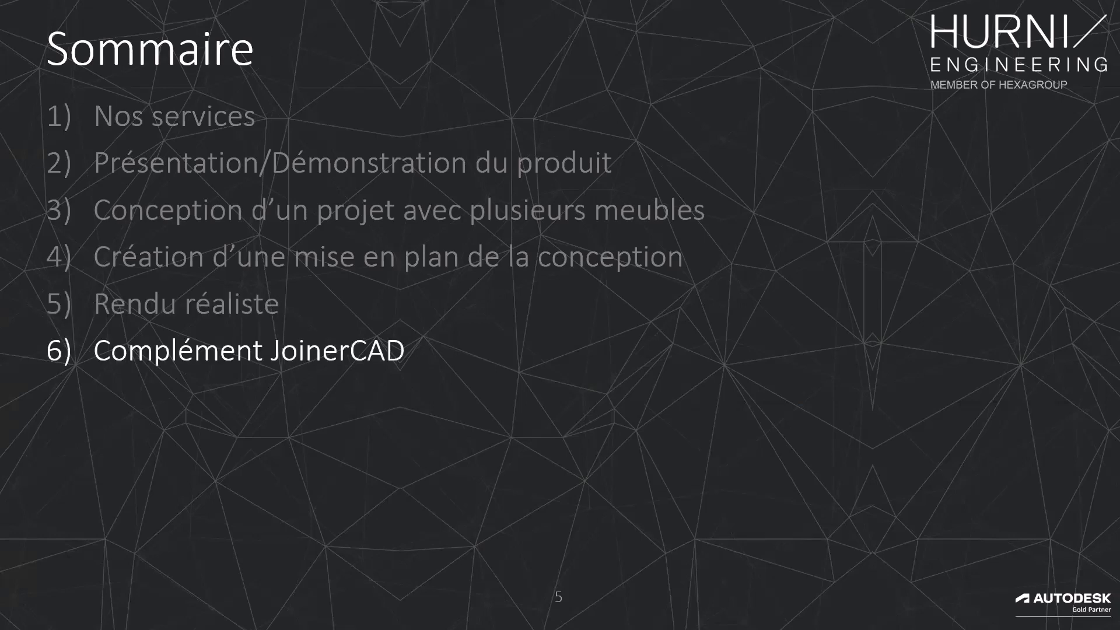
key("Right")
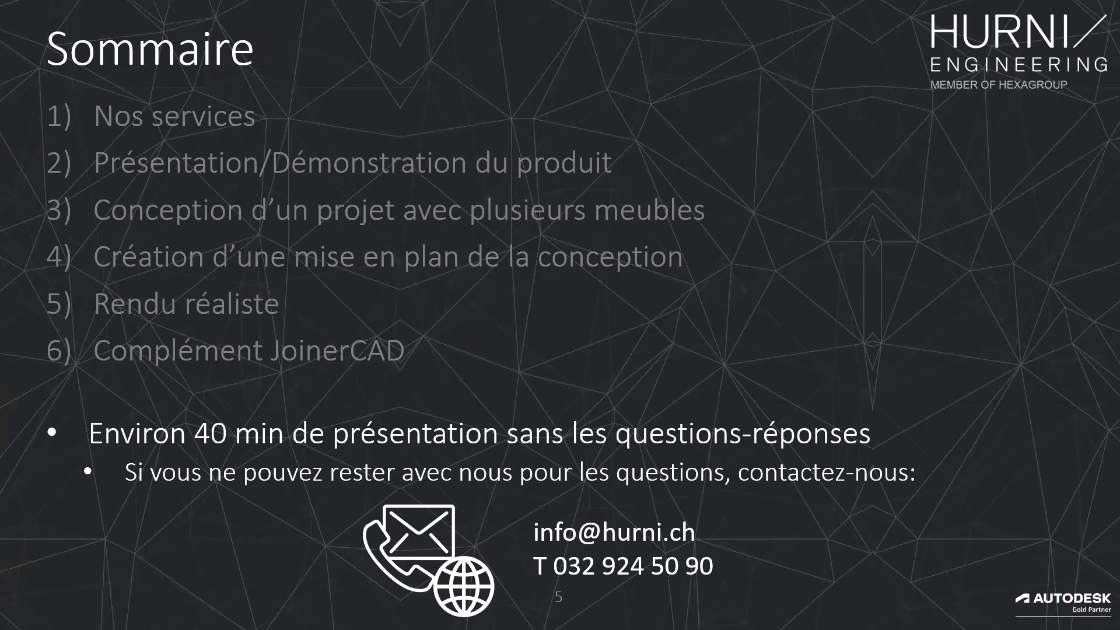
key("Right")
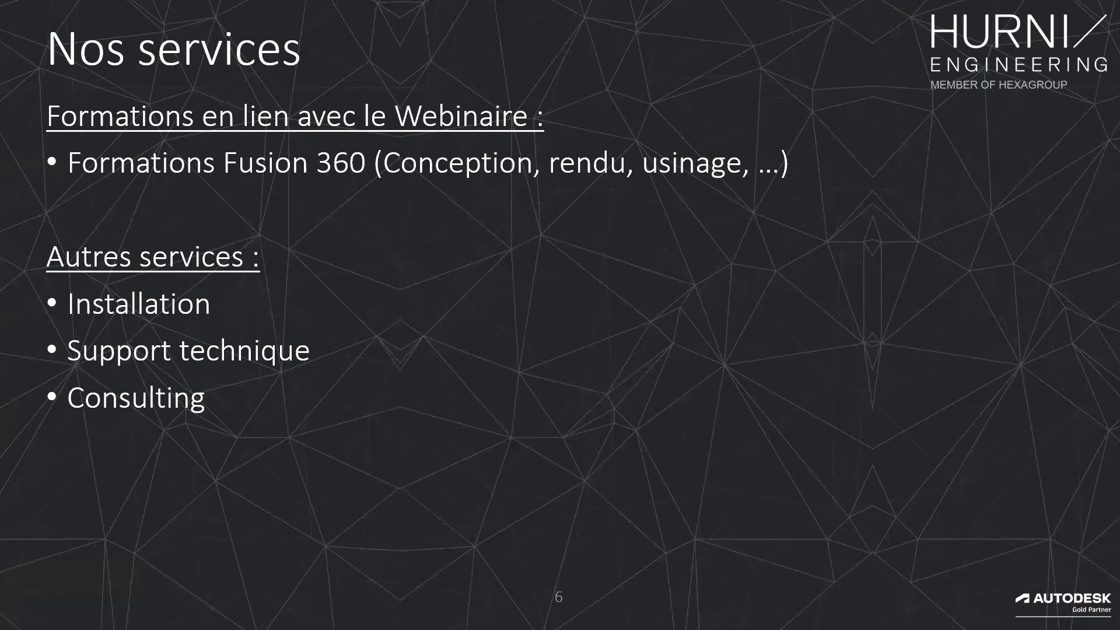
Step: Leave the slideshow for the empty Sans nom design in Fusion 360
key("alt+Tab")
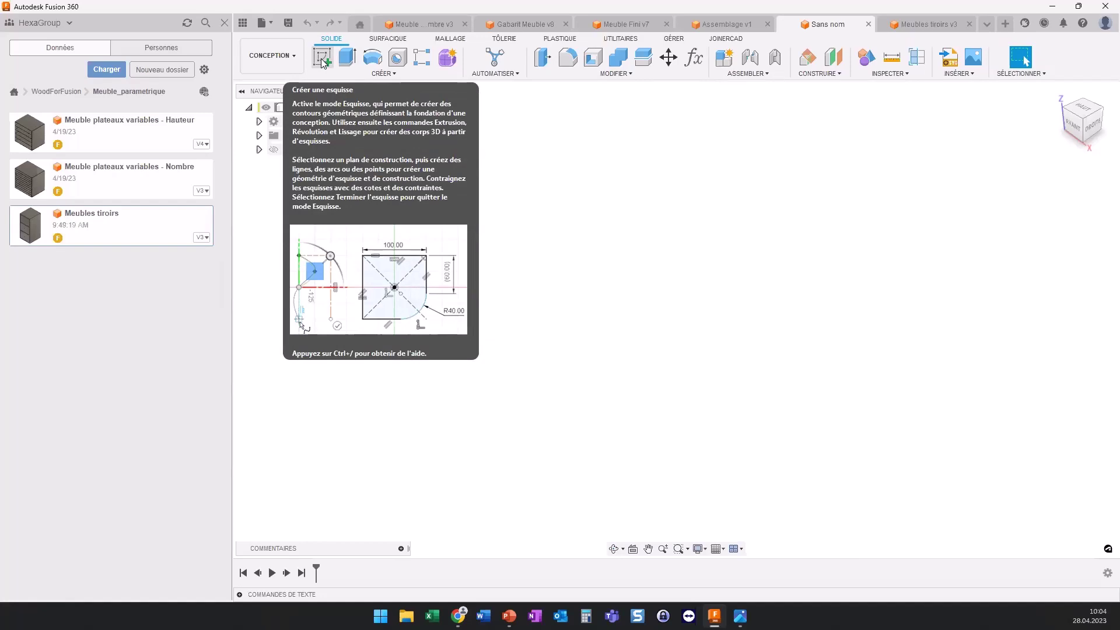
Step: Sketch a 600 × 400 mm rectangle from the origin on the horizontal plane
left_click(323, 63)
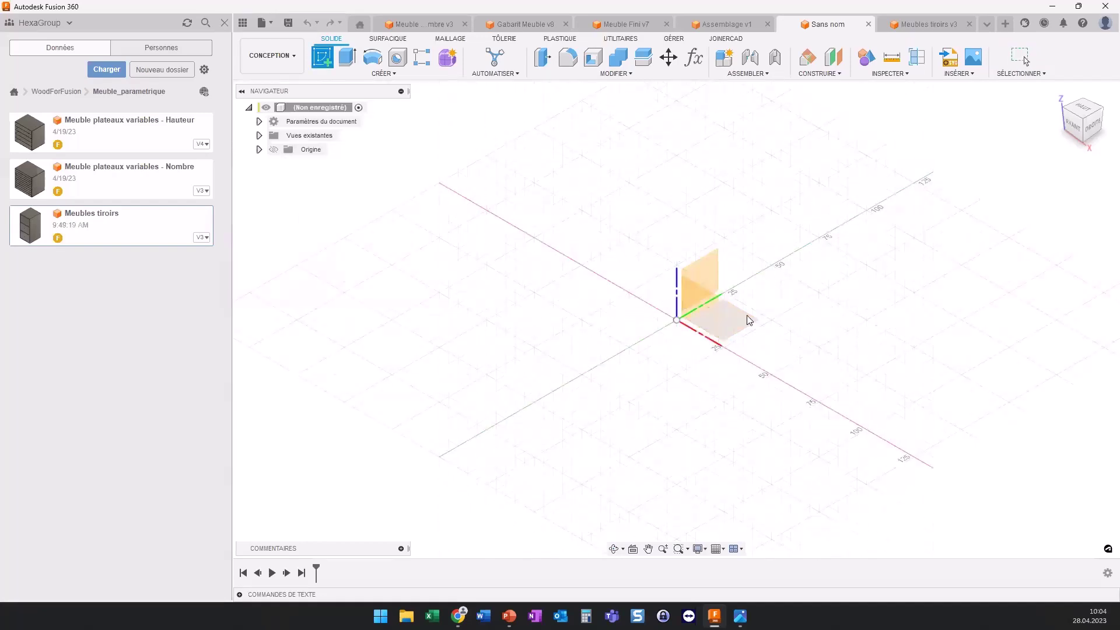
left_click(749, 319)
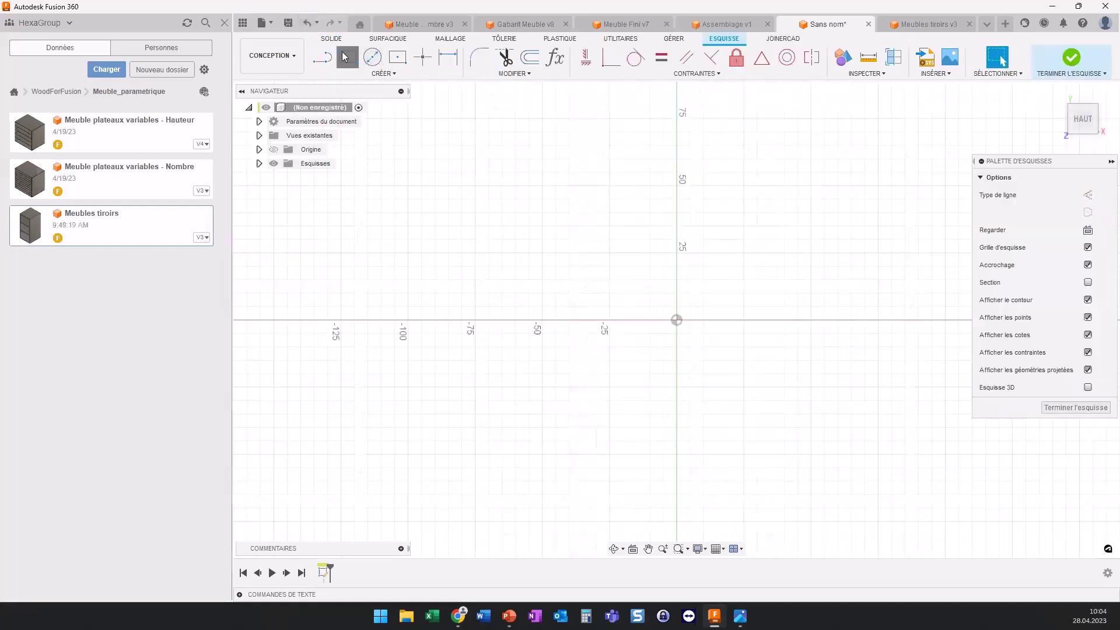
left_click(344, 57)
left_click(676, 319)
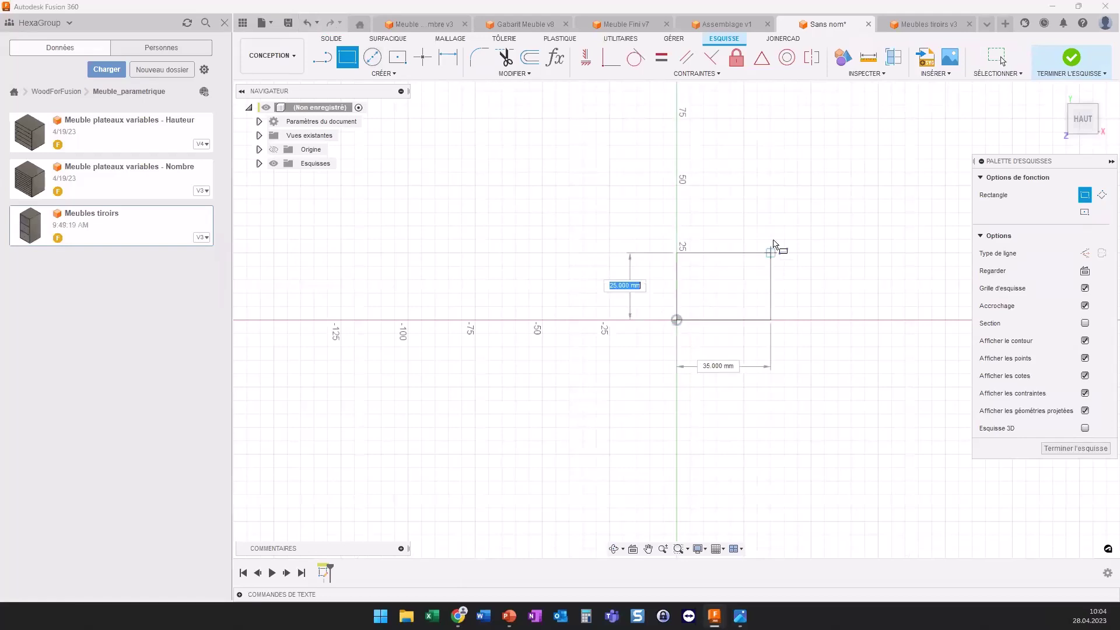
scroll(840, 230, "down", 3)
scroll(642, 377, "down", 2)
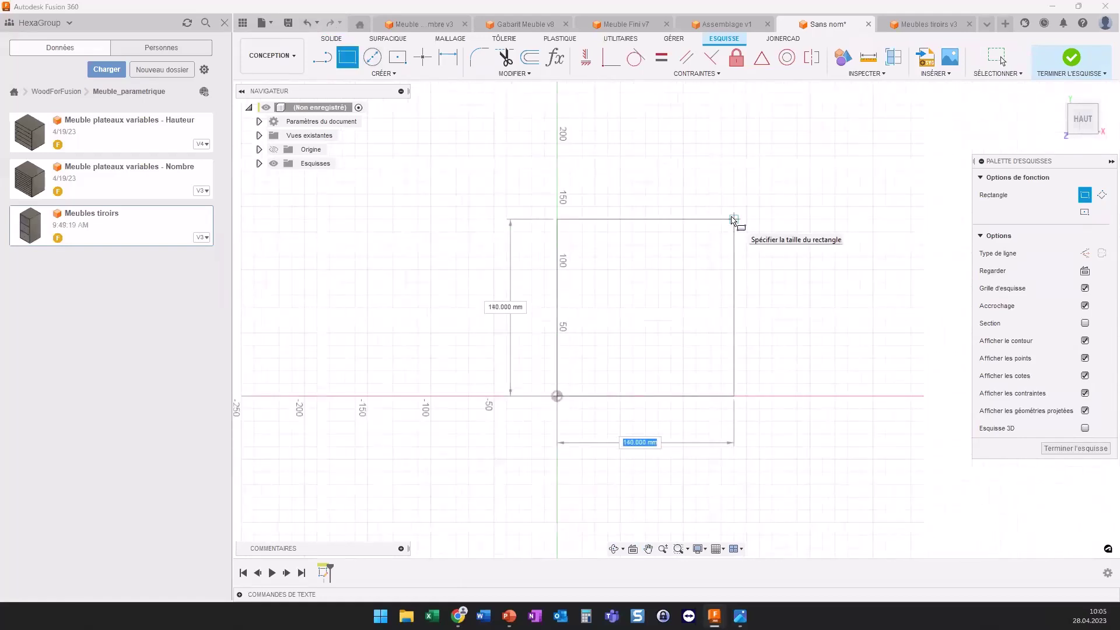
type("600")
key("Tab")
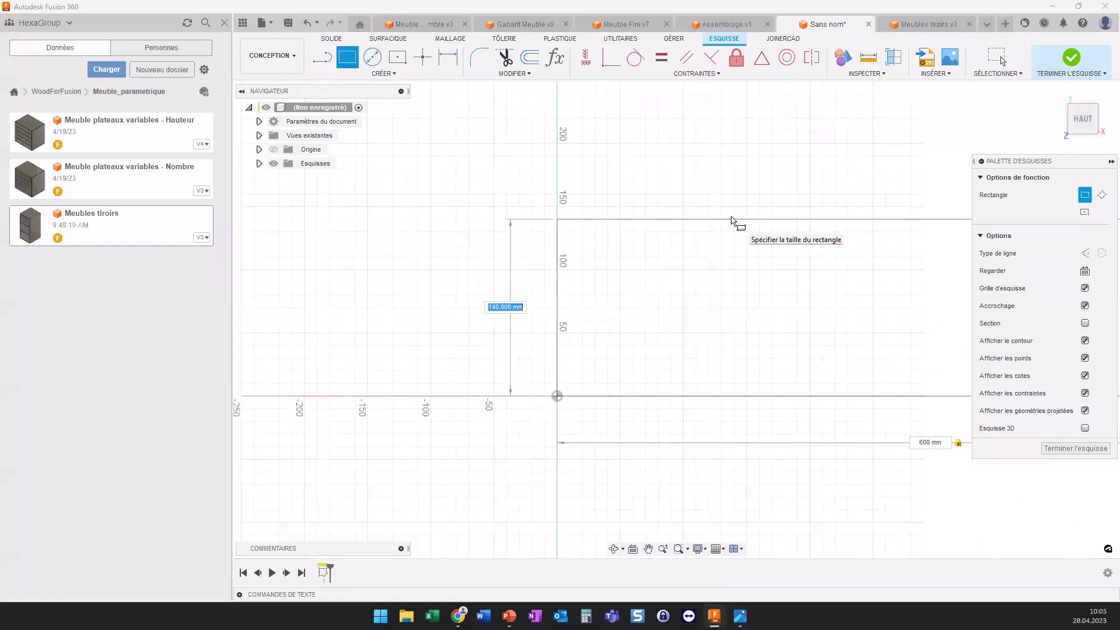
type("400")
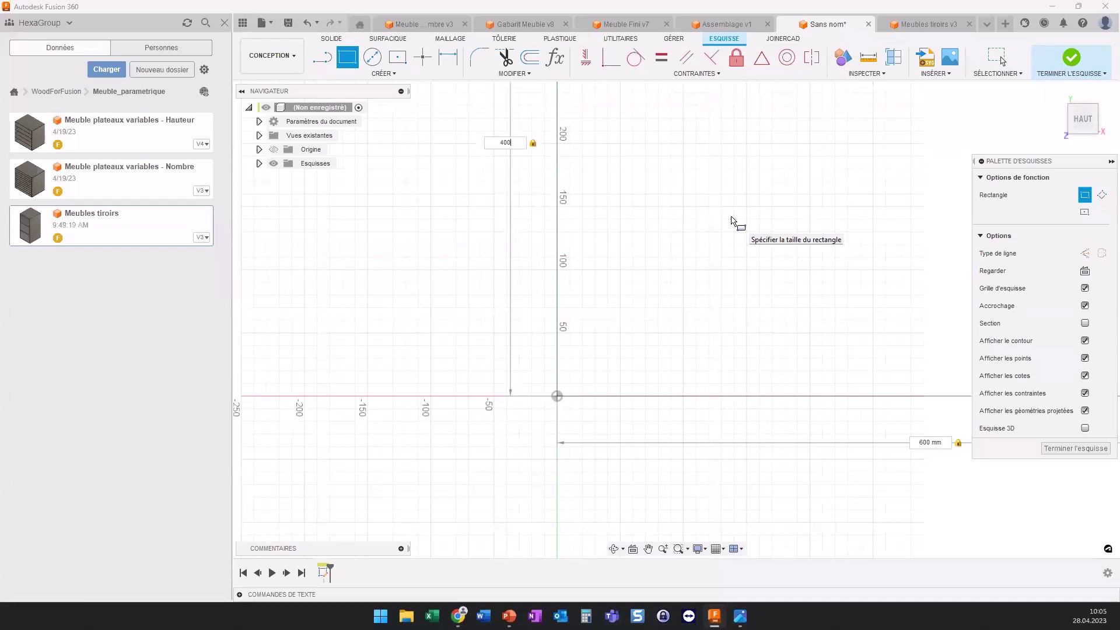
key("Return")
key("Escape")
scroll(690, 212, "down", 2)
scroll(691, 268, "down", 1)
scroll(729, 262, "down", 1)
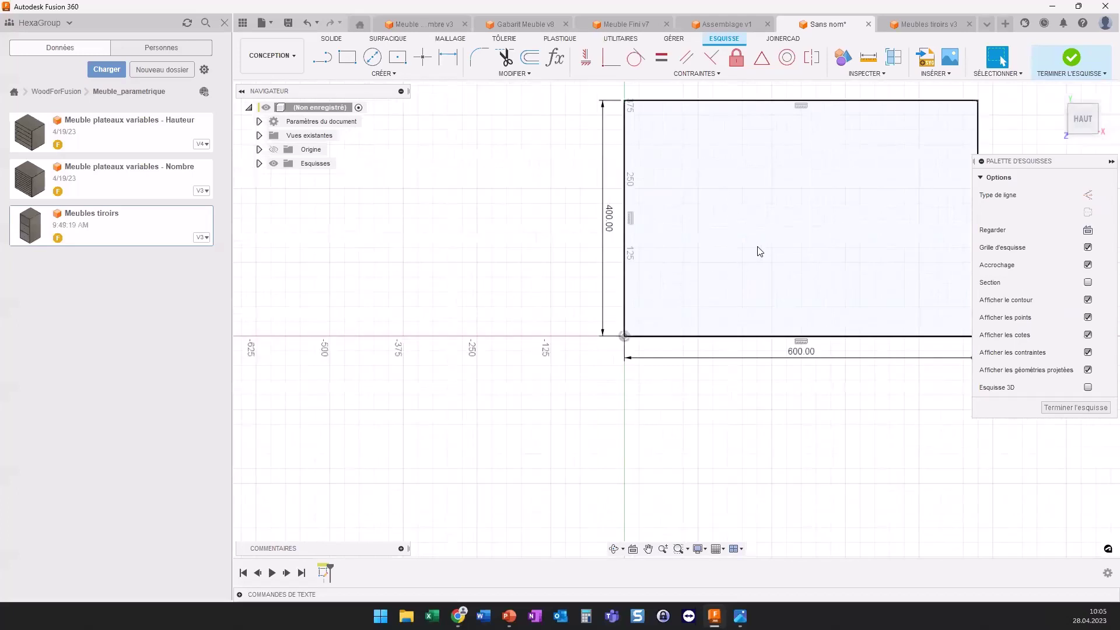
middle_click_drag(759, 251, 601, 288)
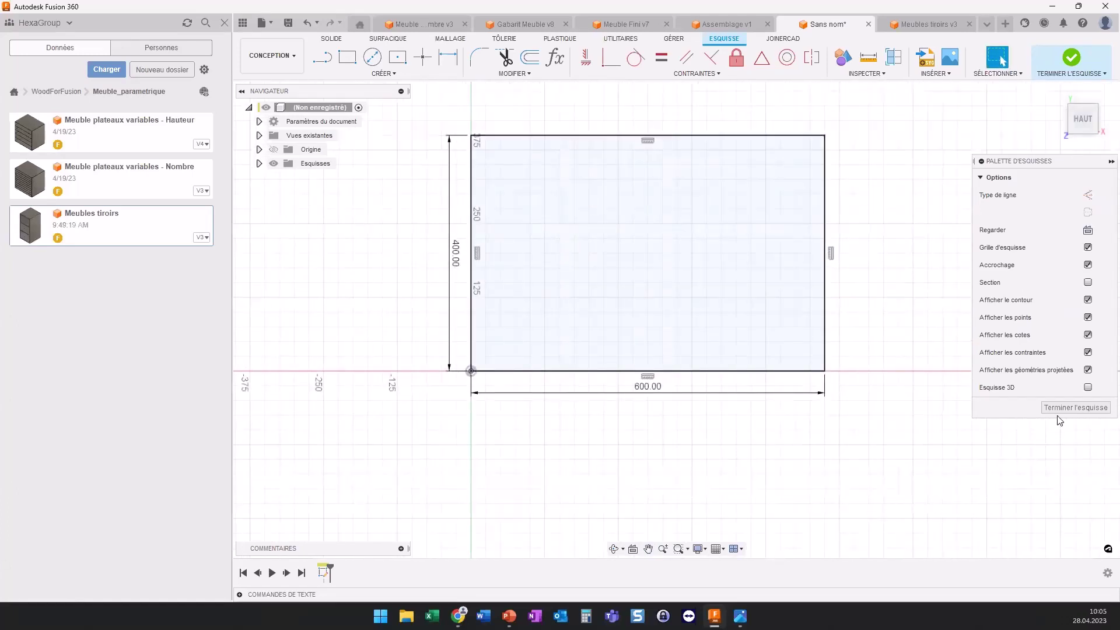
left_click(1095, 407)
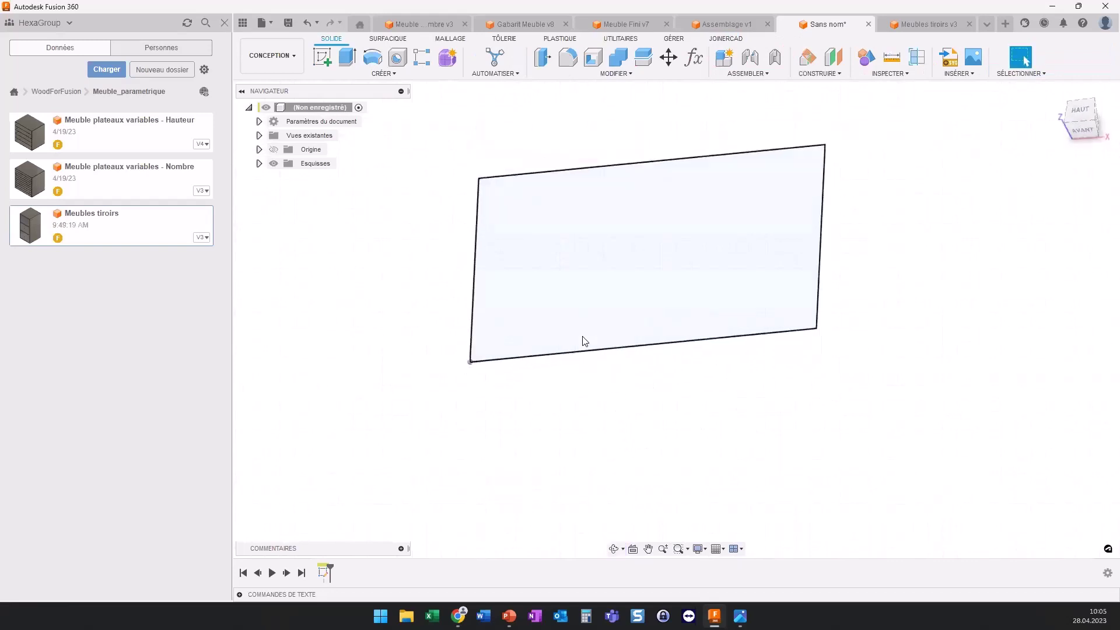
Step: Extrude the rectangle 225 mm into a solid box
key("e")
left_click(634, 247)
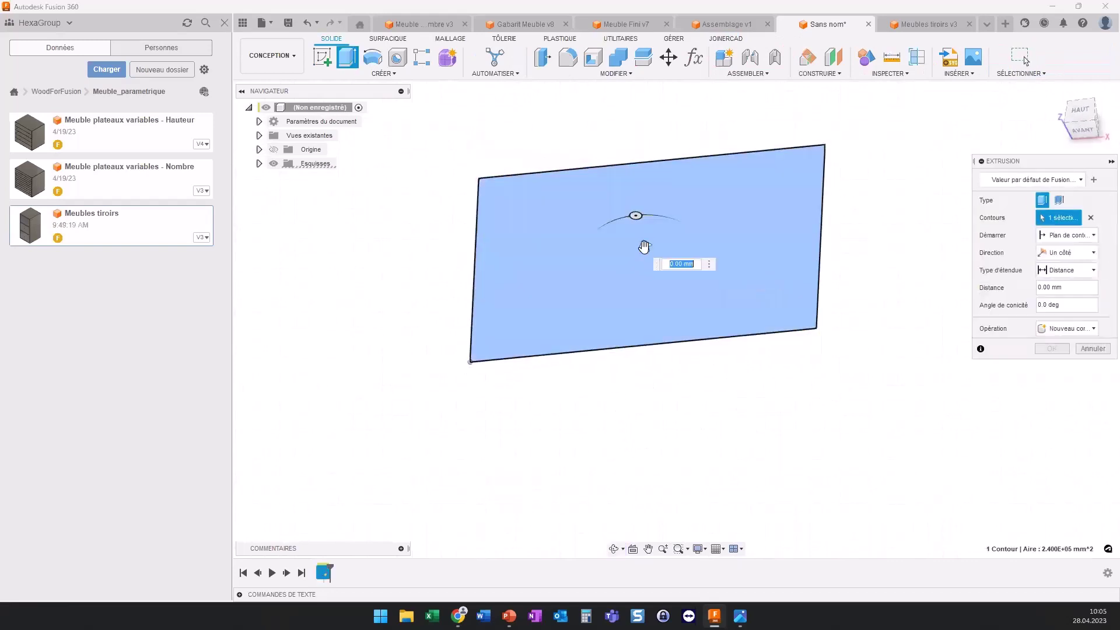
left_click_drag(636, 227, 610, 171)
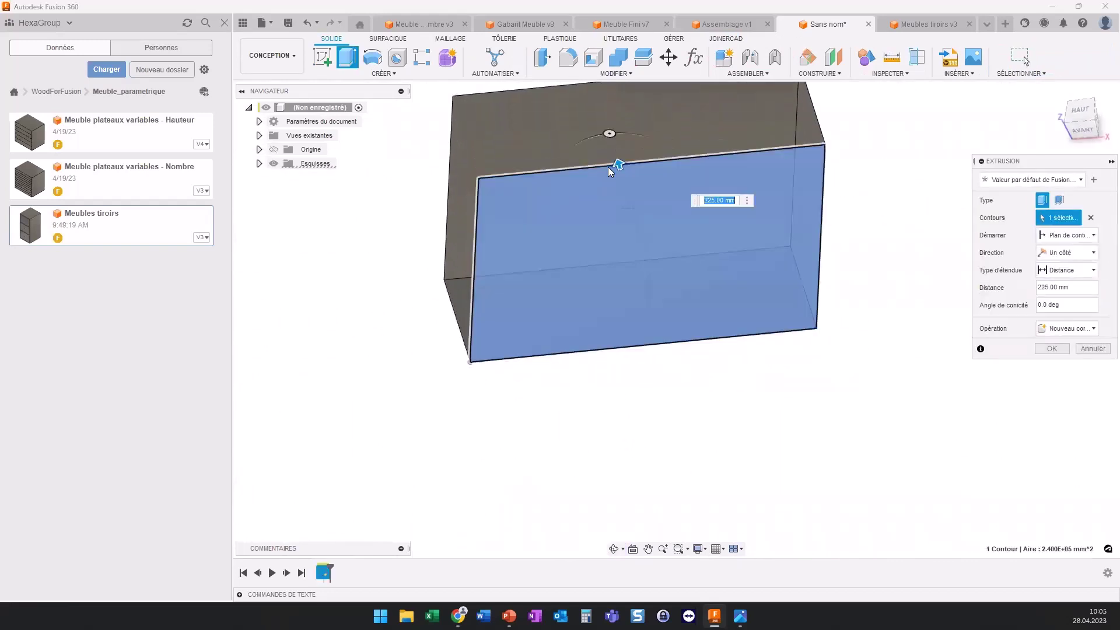
key("Return")
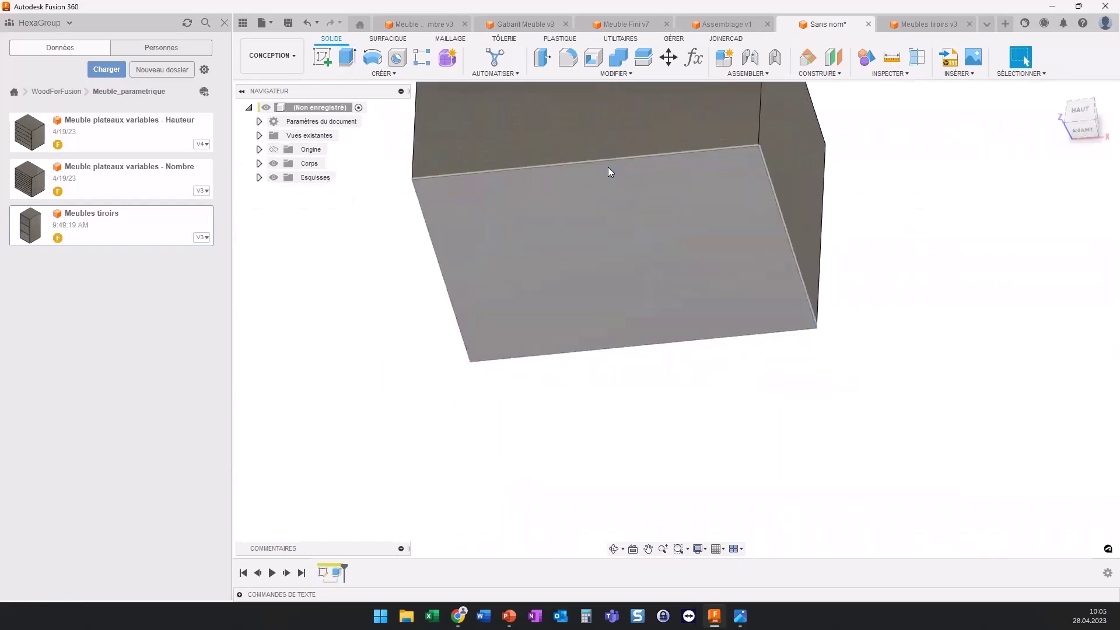
scroll(559, 252, "up", 2)
middle_click_drag(558, 253, 565, 332, "shift")
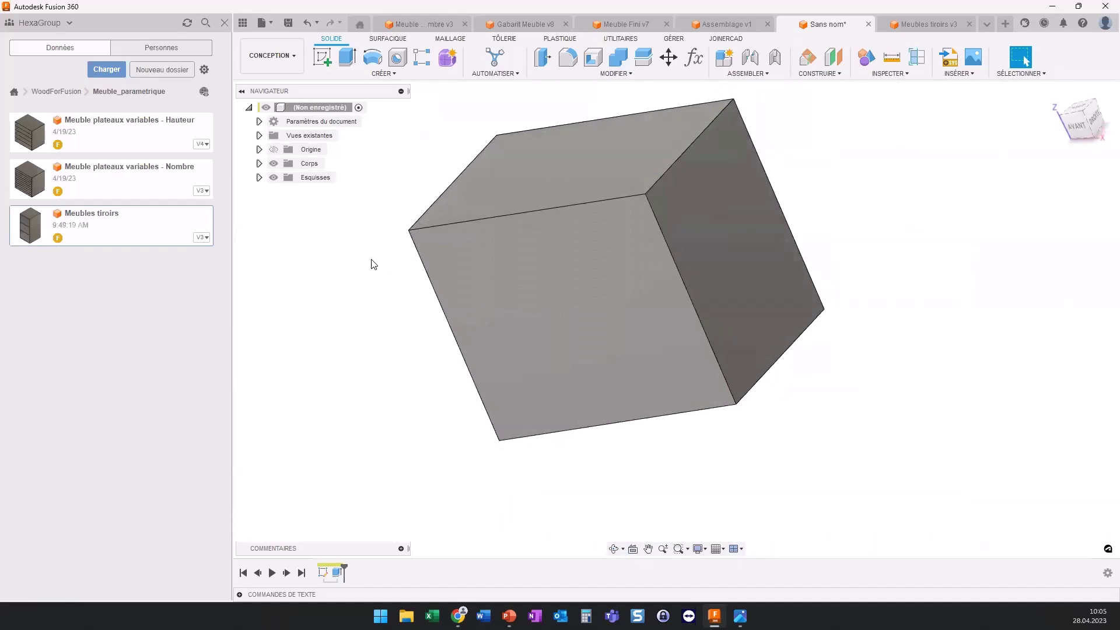
Step: Shell the box to 19 mm walls, leaving the front face open
left_click(593, 57)
left_click(583, 295)
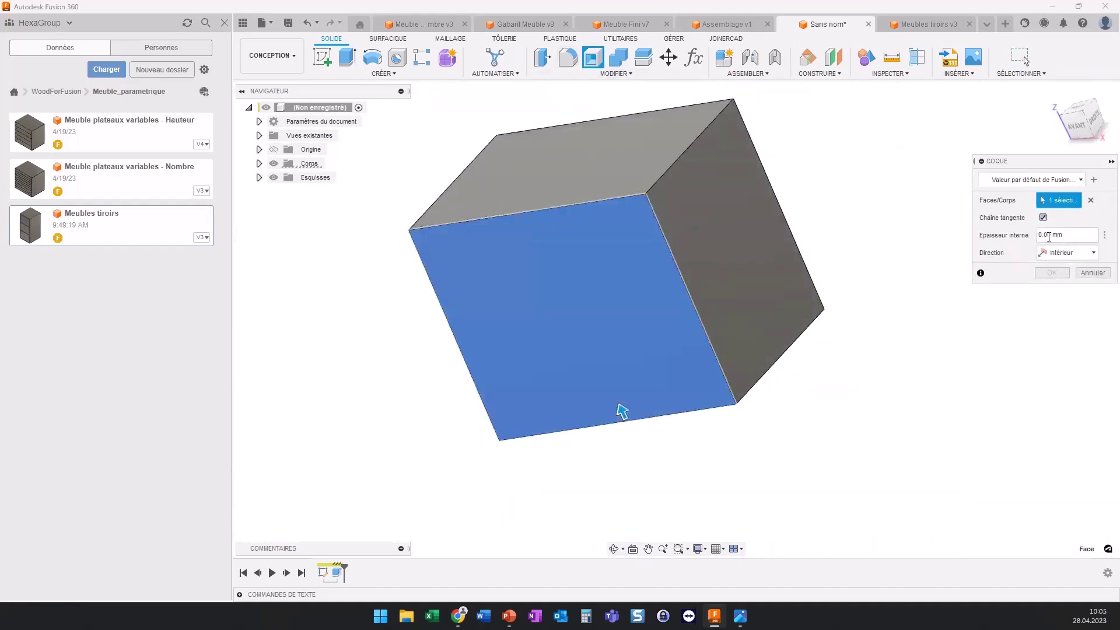
double_click(1058, 235)
type("19")
key("Return")
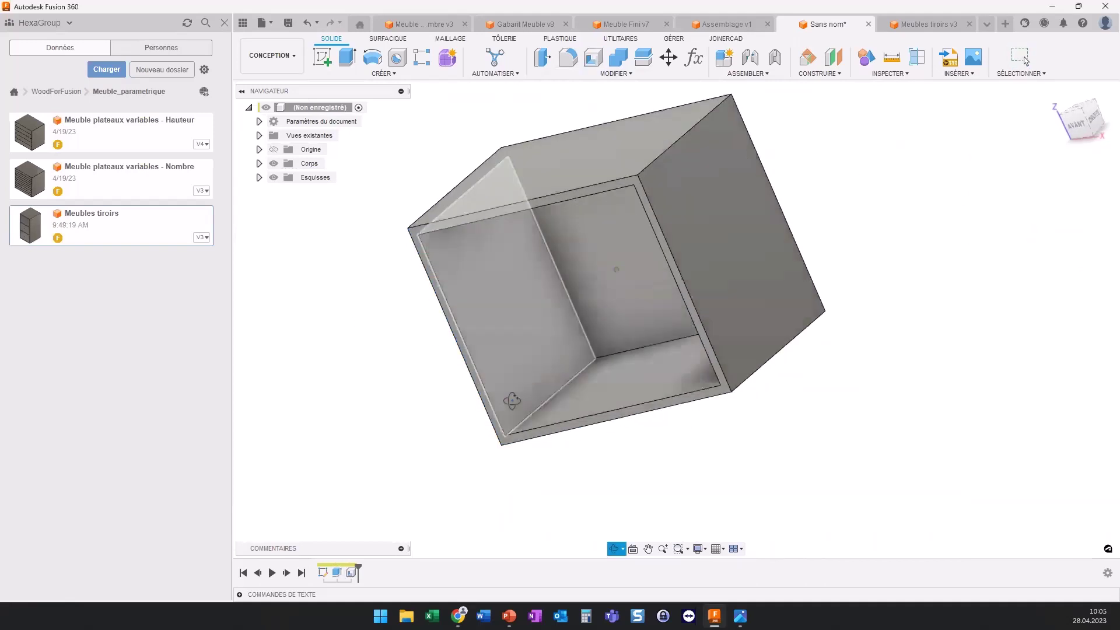
mouse_move(358, 323)
middle_mouse_down("shift")
mouse_move(545, 332)
mouse_move(623, 299)
middle_mouse_up("shift")
middle_click_drag(616, 254, 607, 265, "shift")
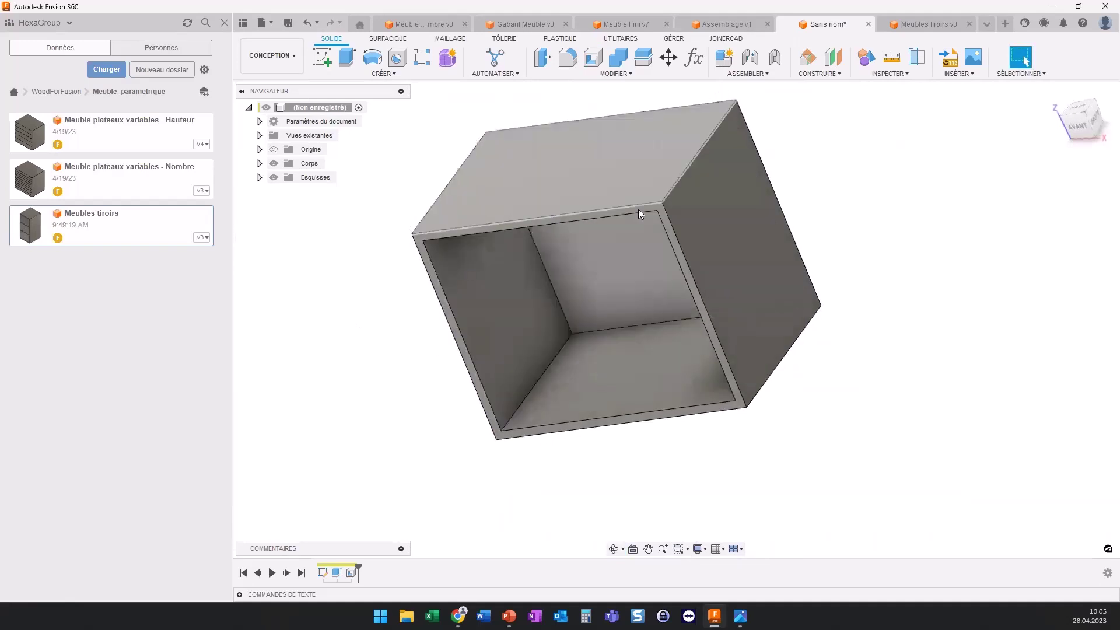
Step: Split the box body using two inner faces as splitting tools
left_click(643, 56)
left_click(600, 176)
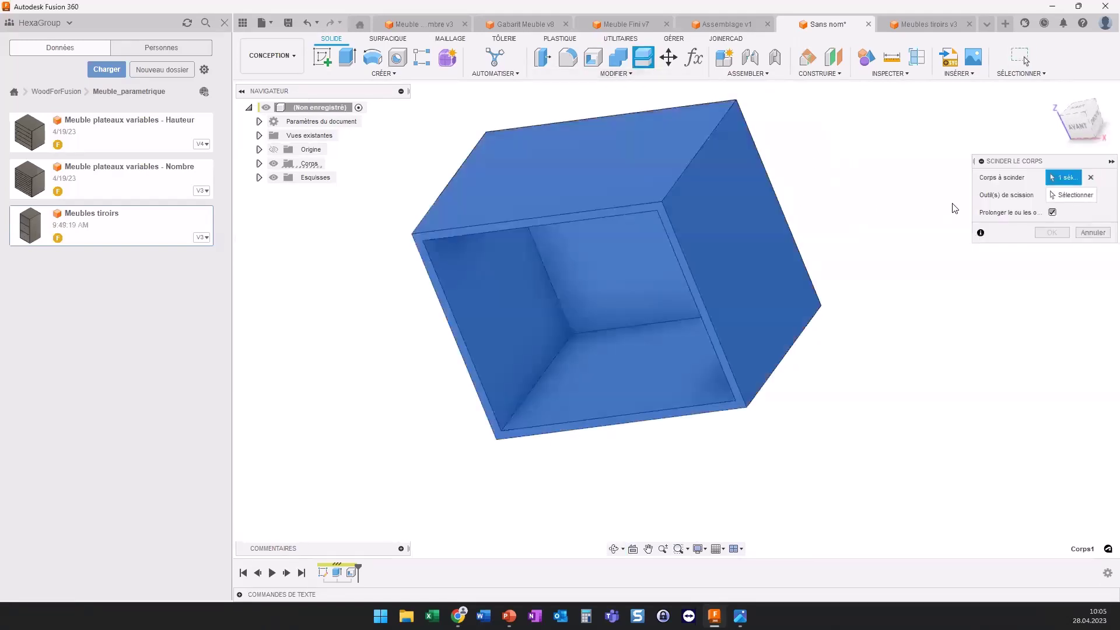
left_click(700, 358)
mouse_move(633, 297)
middle_mouse_down("shift")
mouse_move(623, 248)
mouse_move(564, 172)
middle_mouse_up("shift")
left_click(564, 171)
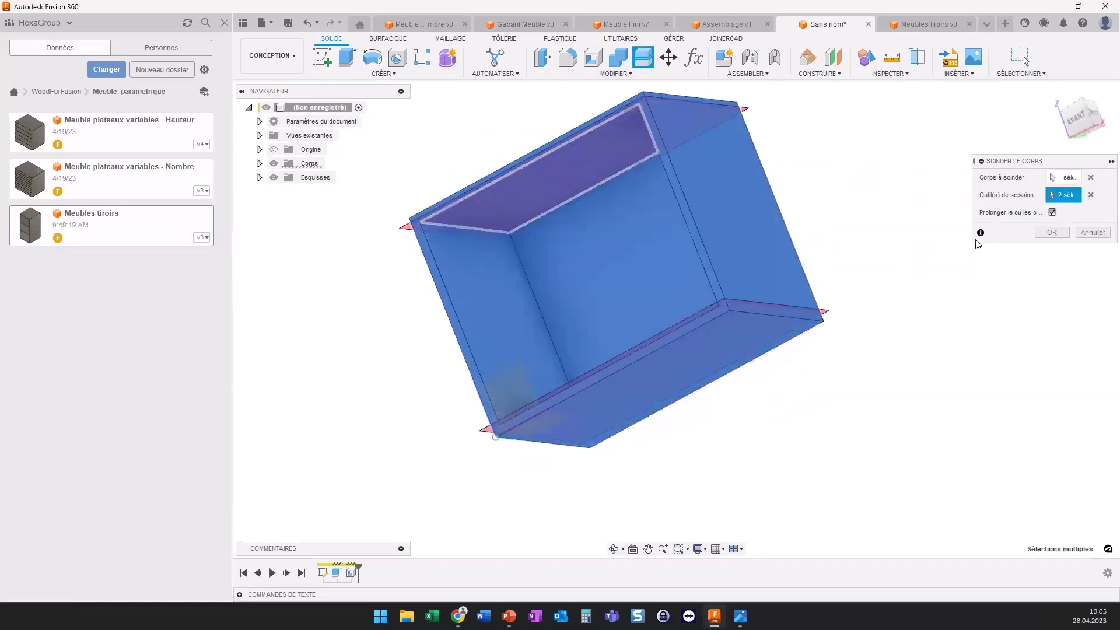
left_click(1050, 232)
Step: Split the box body again along two more planes into separate panels
right_click(923, 272)
left_click(929, 232)
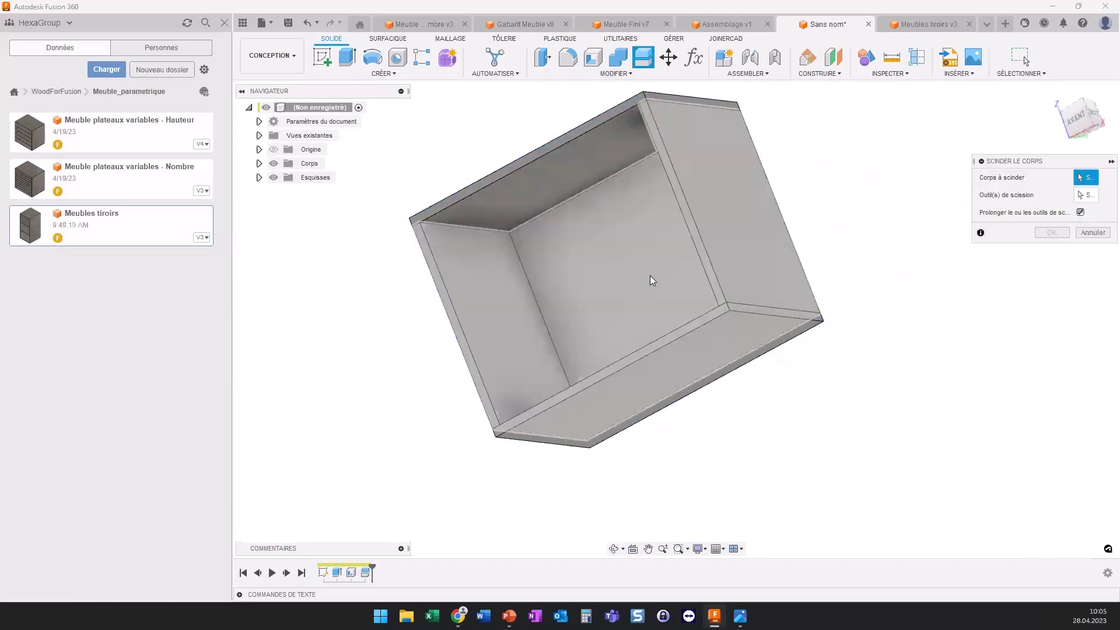
left_click(650, 275)
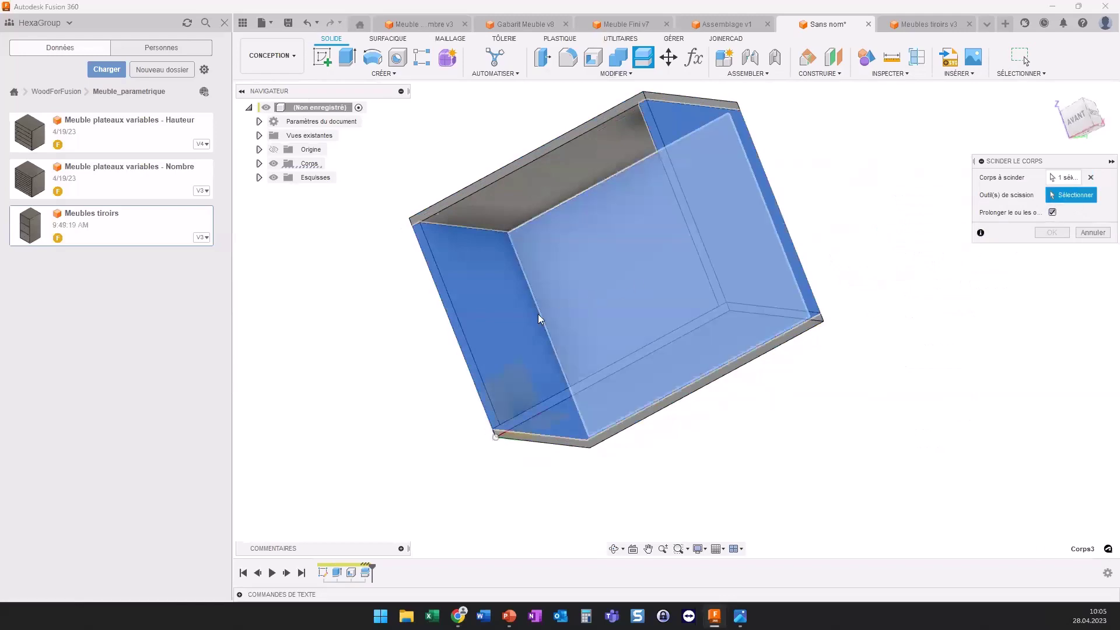
left_click(537, 314)
left_click(595, 301)
middle_click_drag(595, 301, 955, 269, "shift")
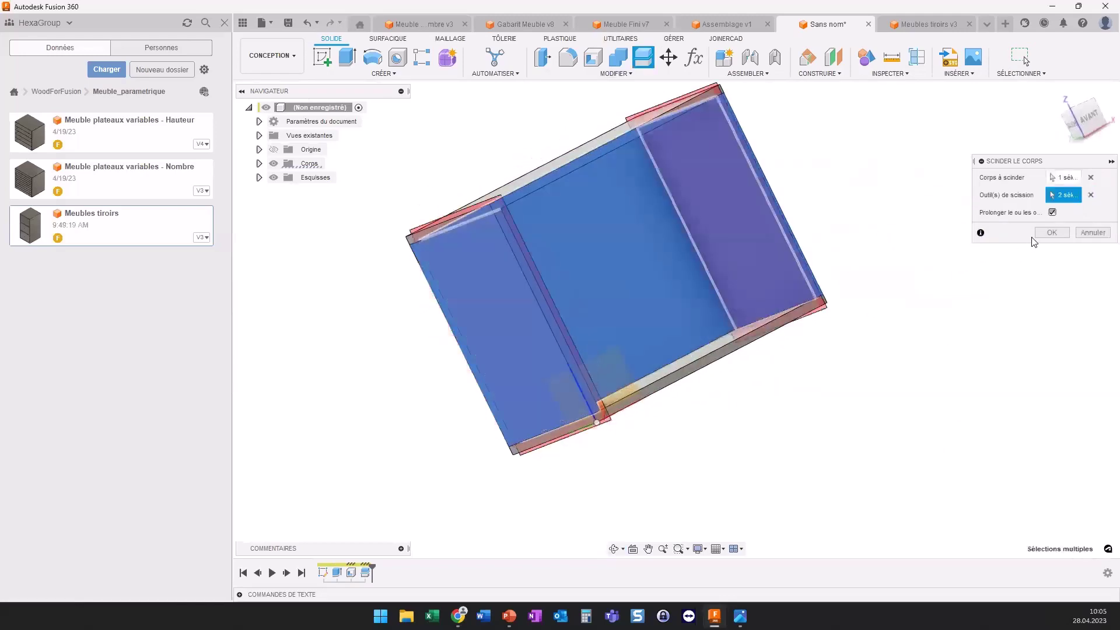
left_click(1050, 232)
middle_click_drag(868, 250, 747, 357, "shift")
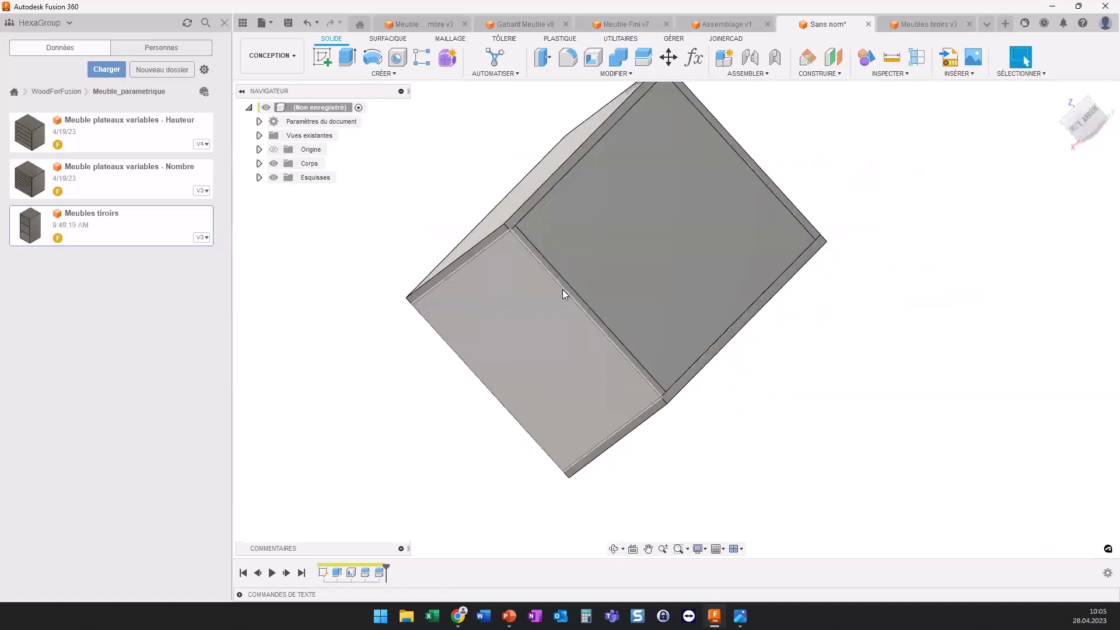
Step: Convert bodies Corps1–Corps5 into components Composant1:1 to Composant5:1
left_click(259, 163)
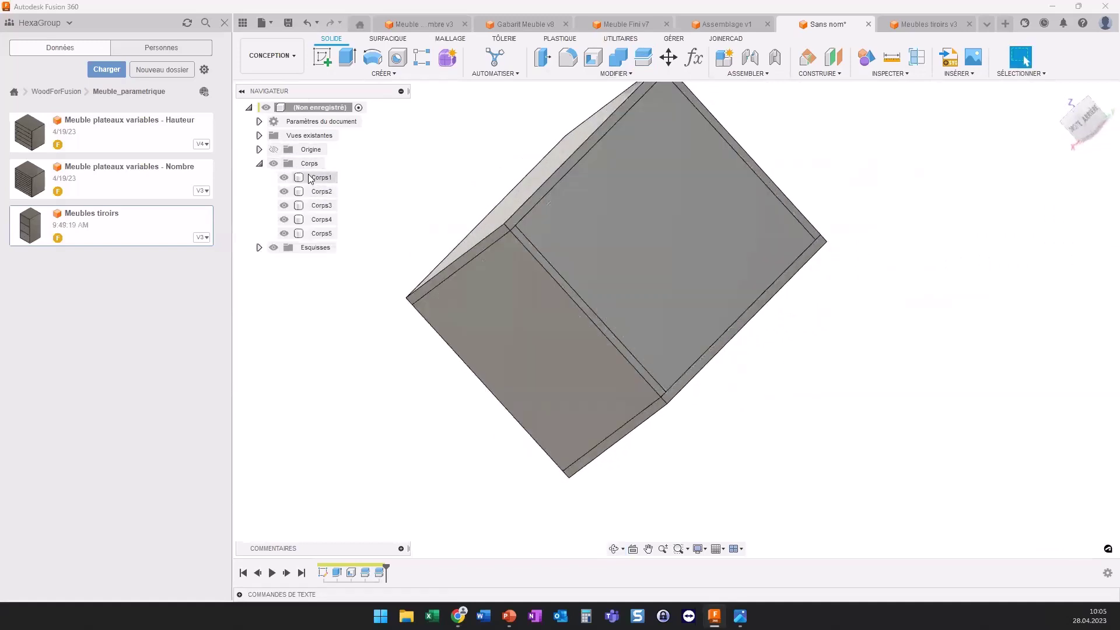
left_click(318, 206)
left_click(319, 220)
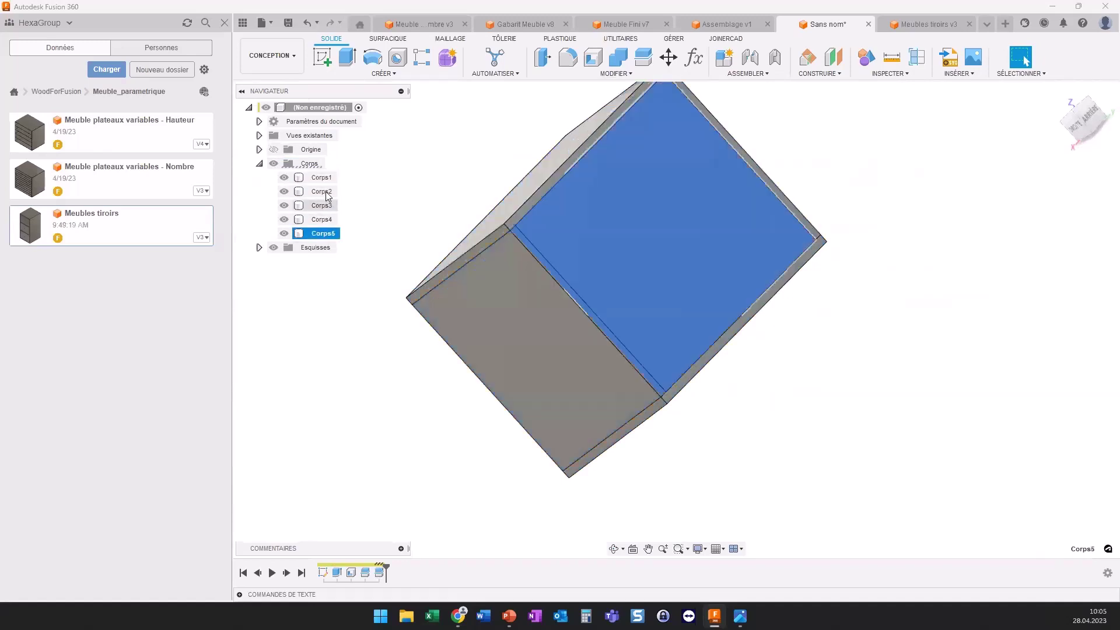
left_click(322, 180)
left_click(321, 232, "shift")
right_click(320, 233)
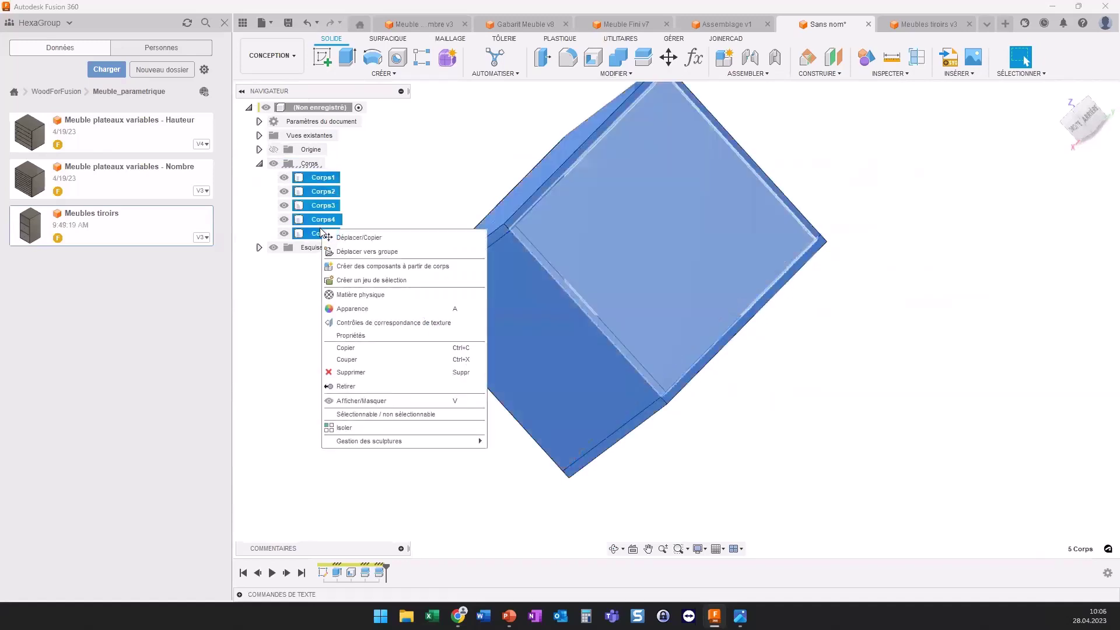
left_click(349, 268)
mouse_move(416, 190)
middle_mouse_down("shift")
mouse_move(610, 288)
mouse_move(769, 290)
middle_mouse_up("shift")
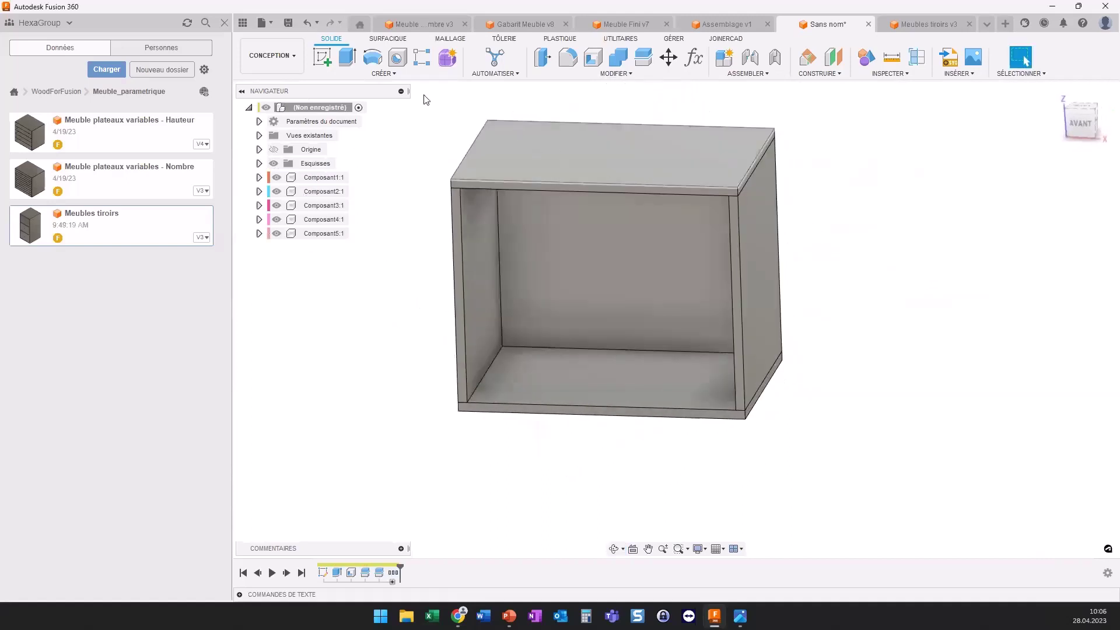
left_click(384, 74)
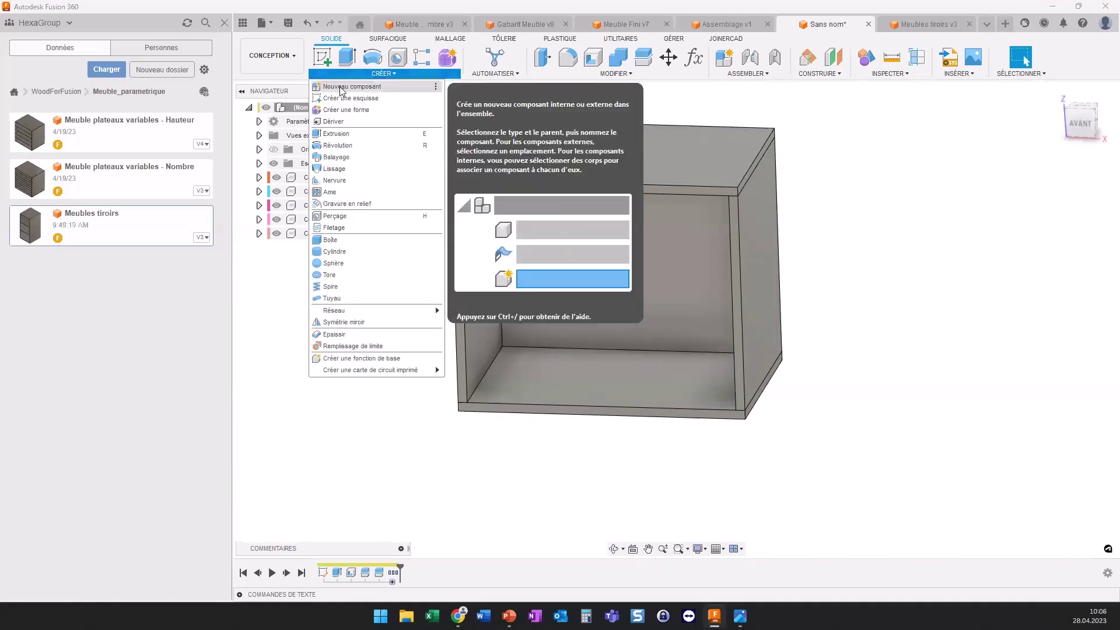
Step: Create component Composant6 and sketch a rectangle across the cabinet's open front
left_click(342, 88)
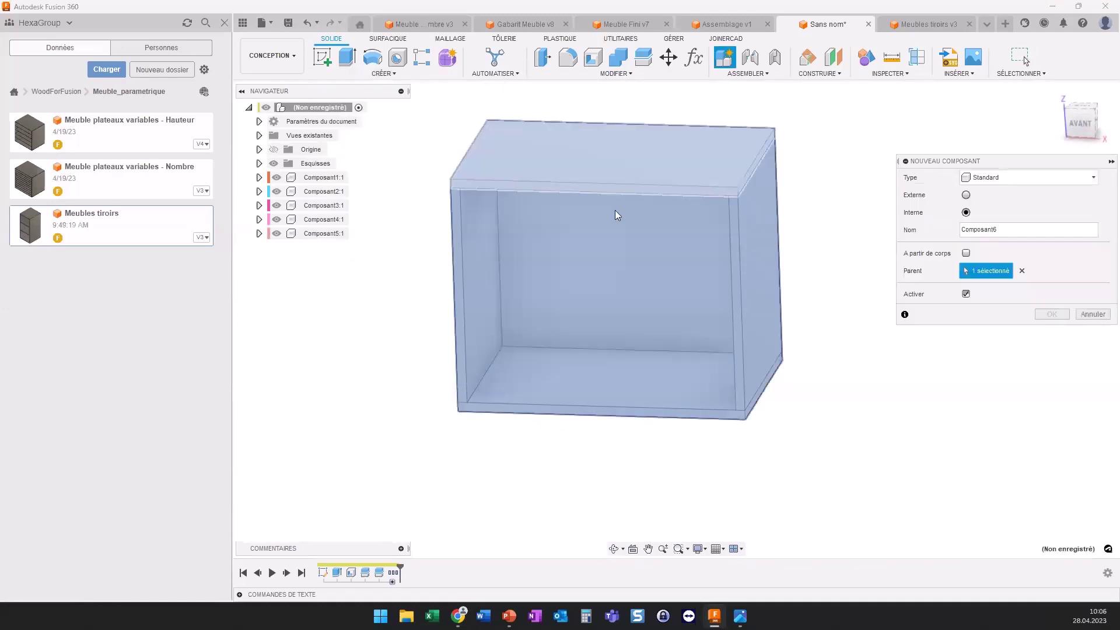
left_click(1052, 315)
scroll(723, 192, "up", 3)
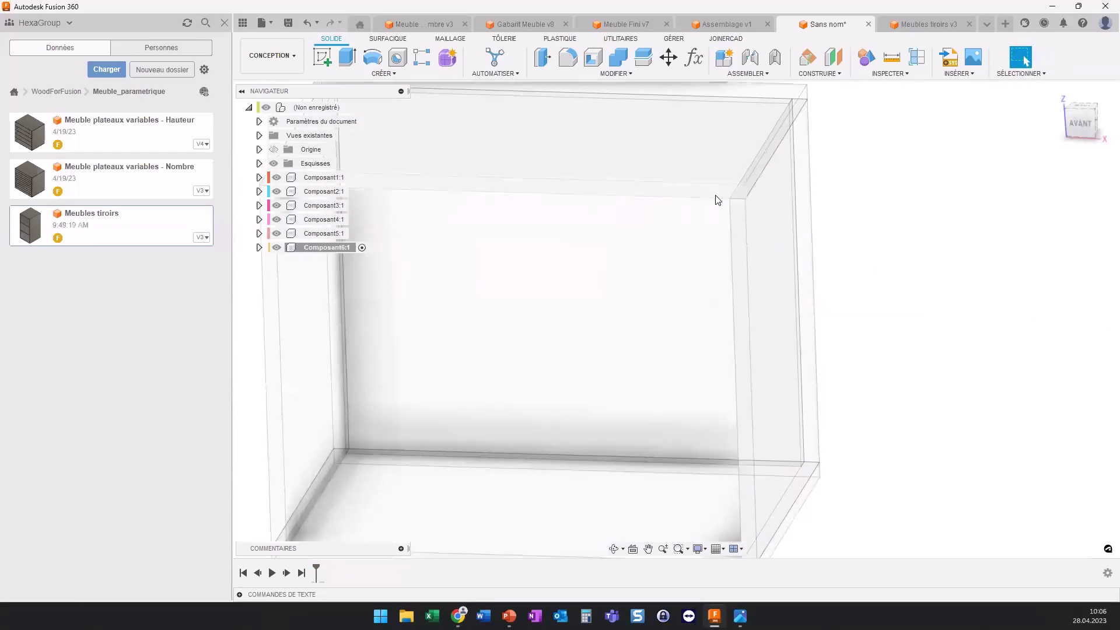
left_click(688, 185)
left_click(325, 58)
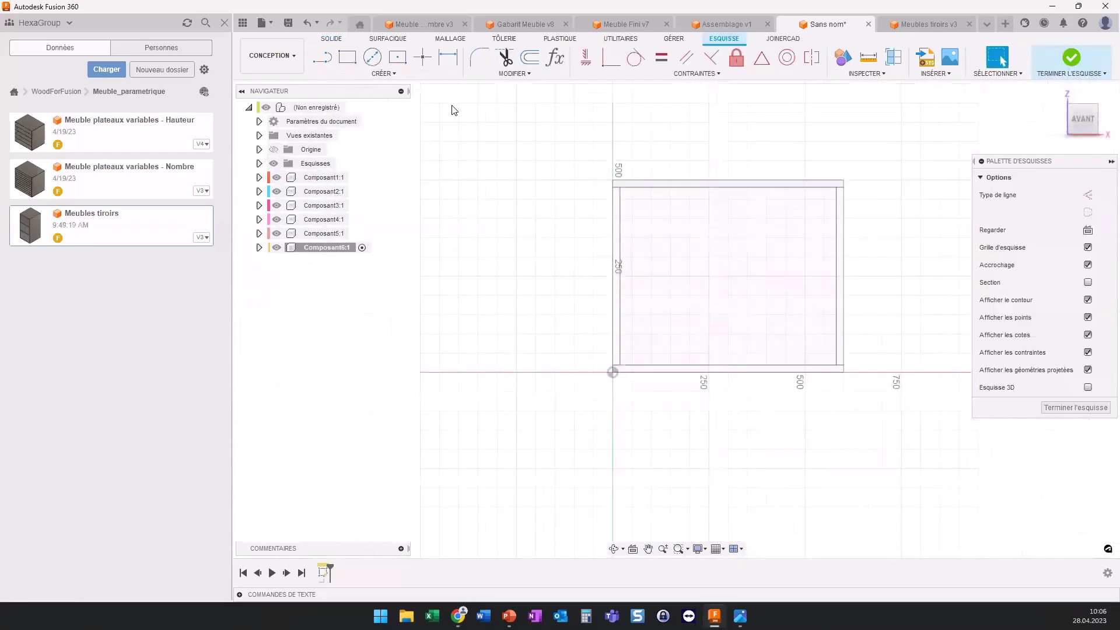
left_click(347, 57)
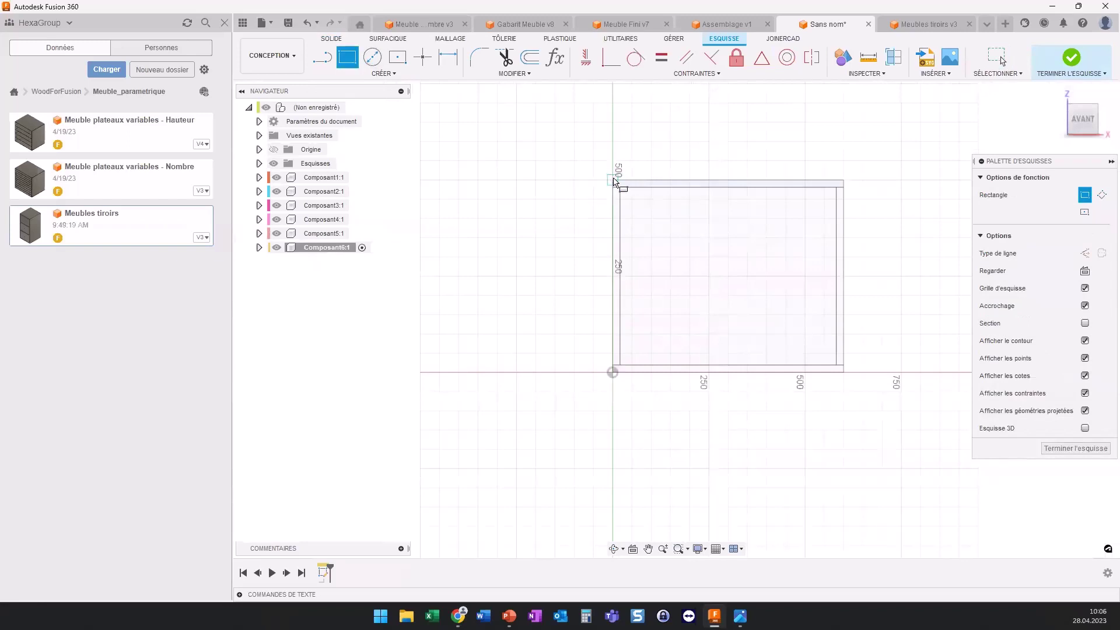
left_click(613, 181)
left_click(843, 372)
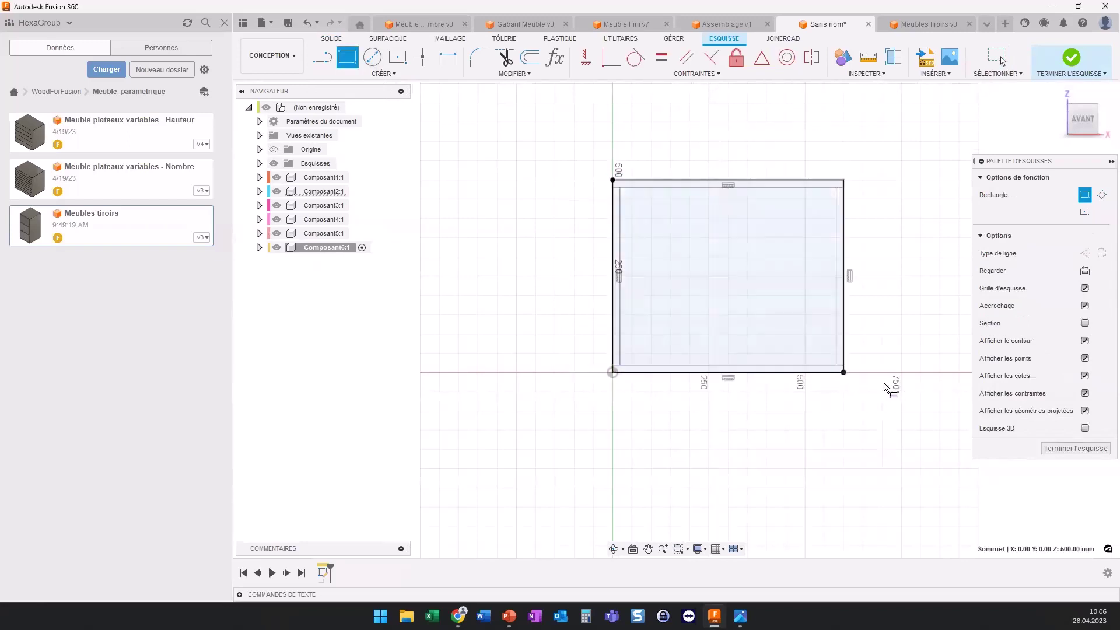
left_click(1075, 448)
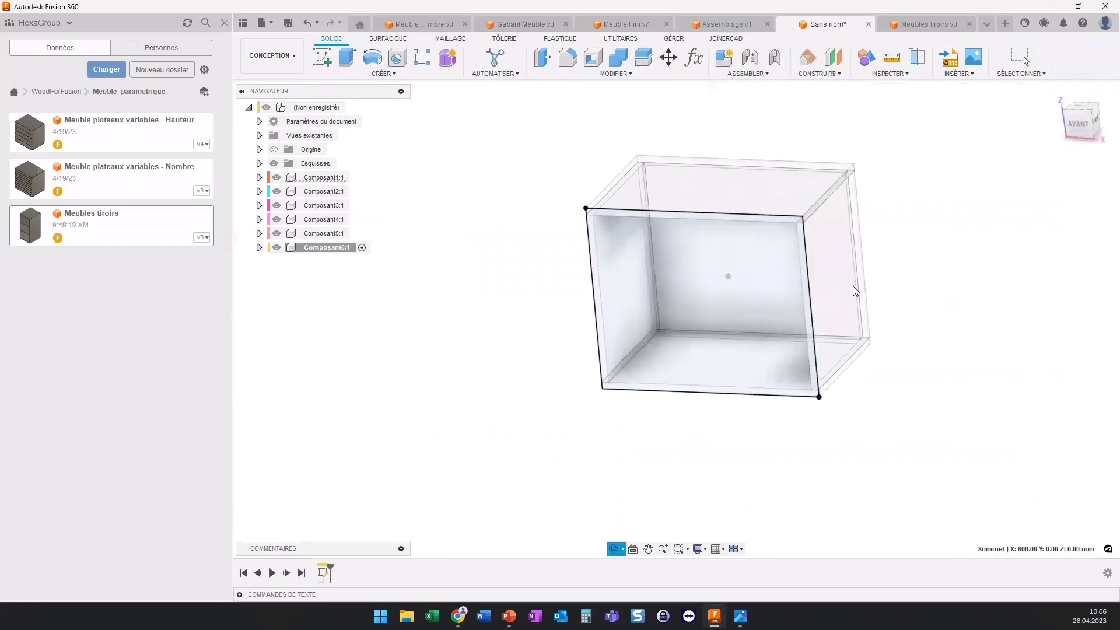
Step: Extrude the front rectangle and top strip 19 mm as the door, then reactivate the root
key("e")
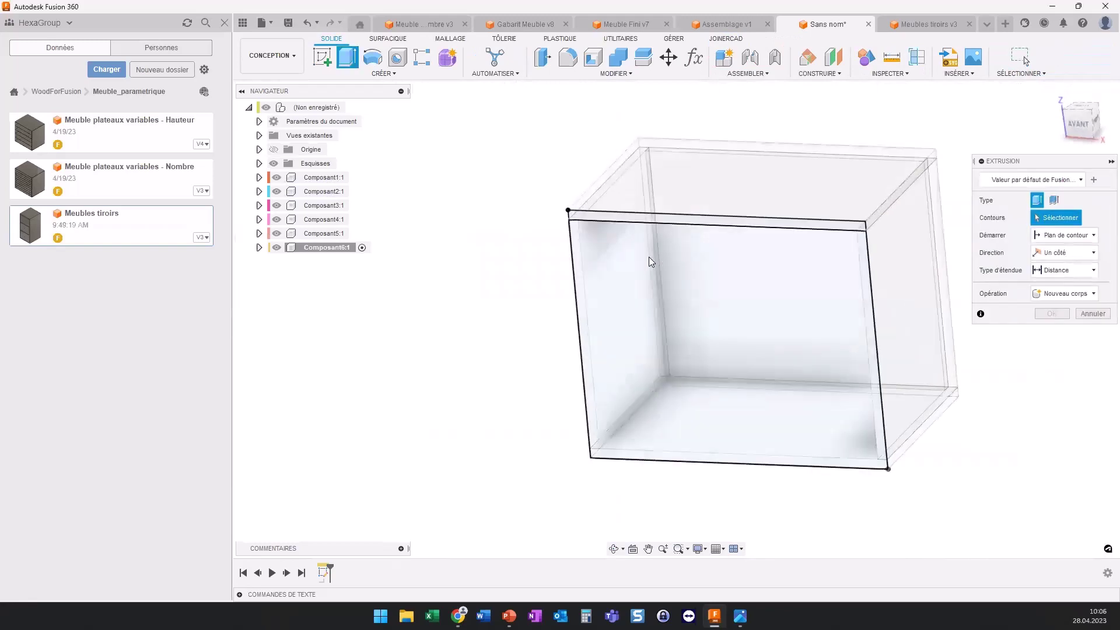
left_click(648, 257)
left_click(652, 218)
type("1")
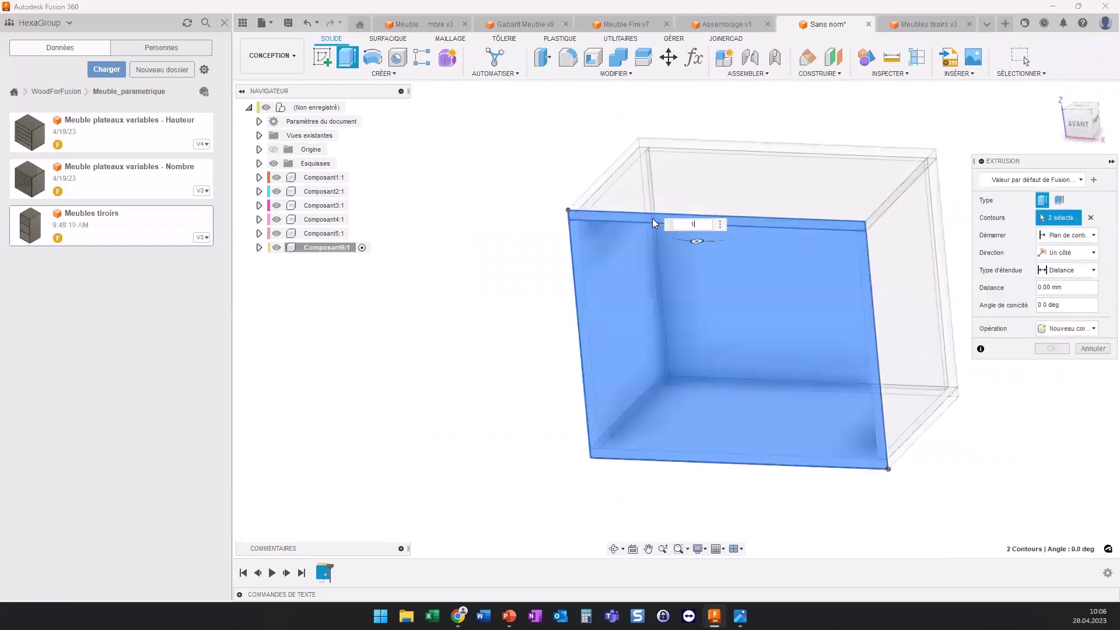
type("9")
key("Return")
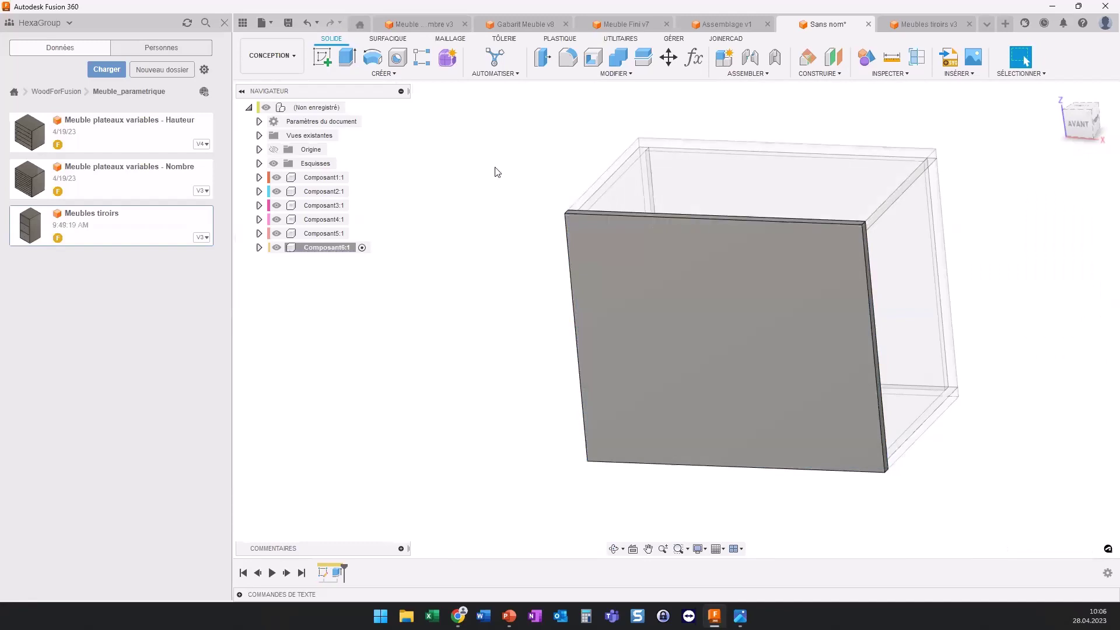
left_click(358, 107)
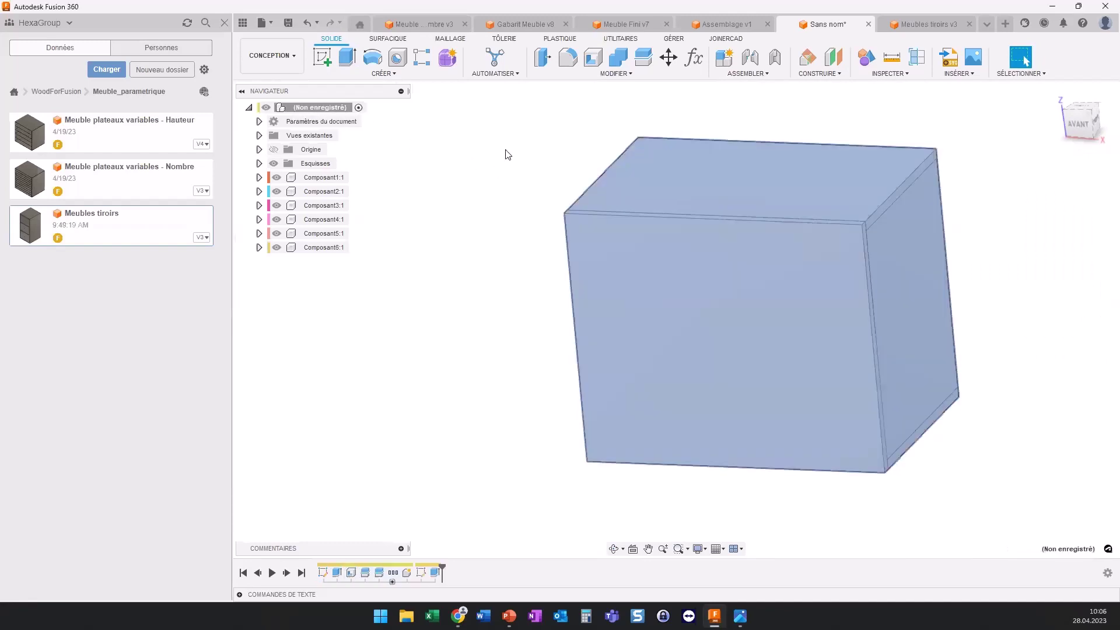
mouse_move(506, 155)
middle_mouse_down("shift")
mouse_move(631, 200)
mouse_move(489, 180)
middle_mouse_up("shift")
left_click(341, 178)
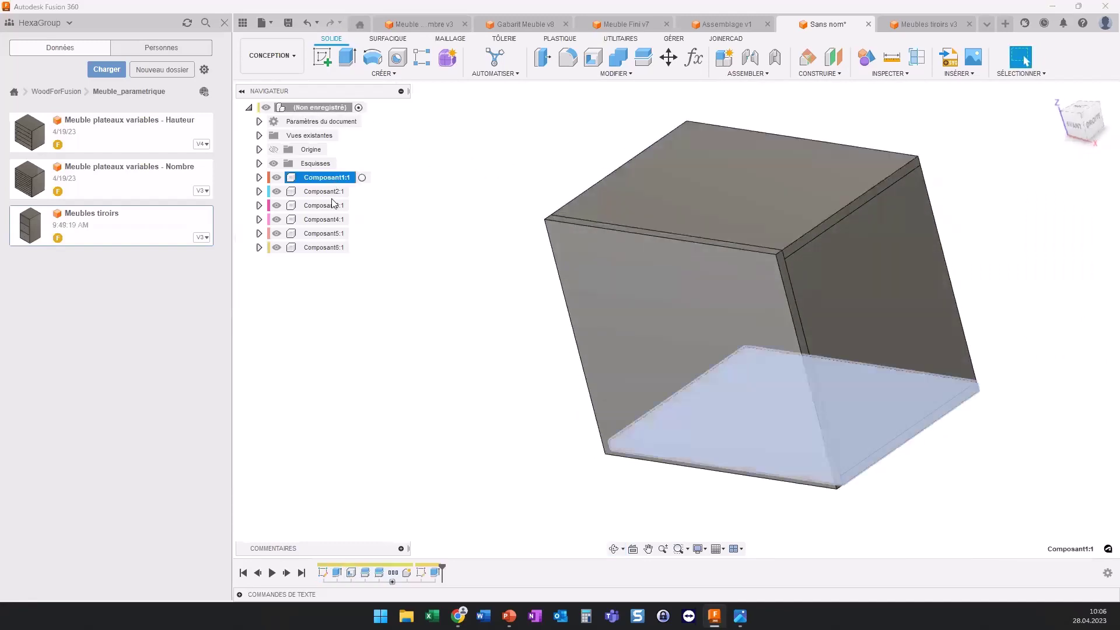
Step: Fix Composant1:1 through Composant5:1 in place
left_click(324, 234, "shift")
right_click(324, 236)
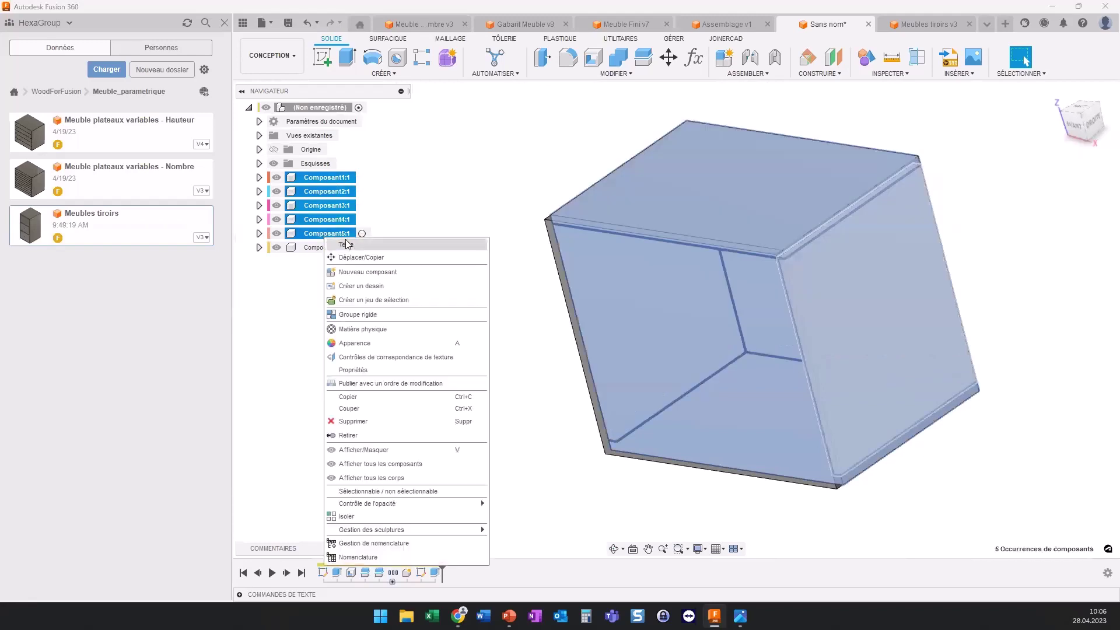
left_click(346, 244)
left_click(520, 180)
Step: Hinge the door to Composant2:1 with a revolute joint rotating about the X axis
left_click(750, 59)
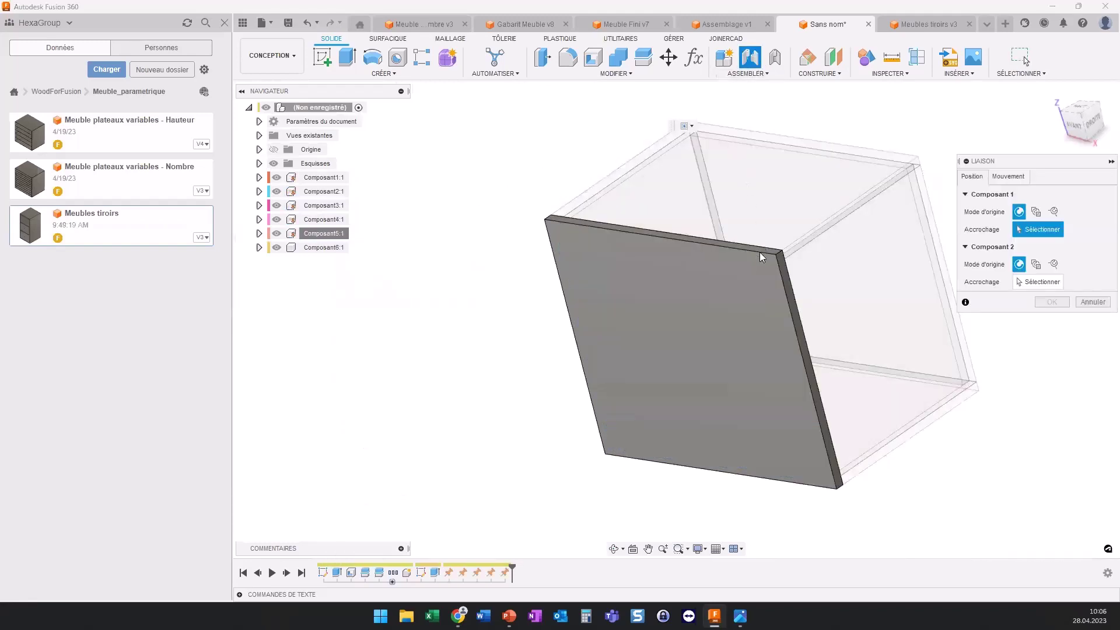
scroll(773, 263, "up", 5)
scroll(793, 252, "up", 3)
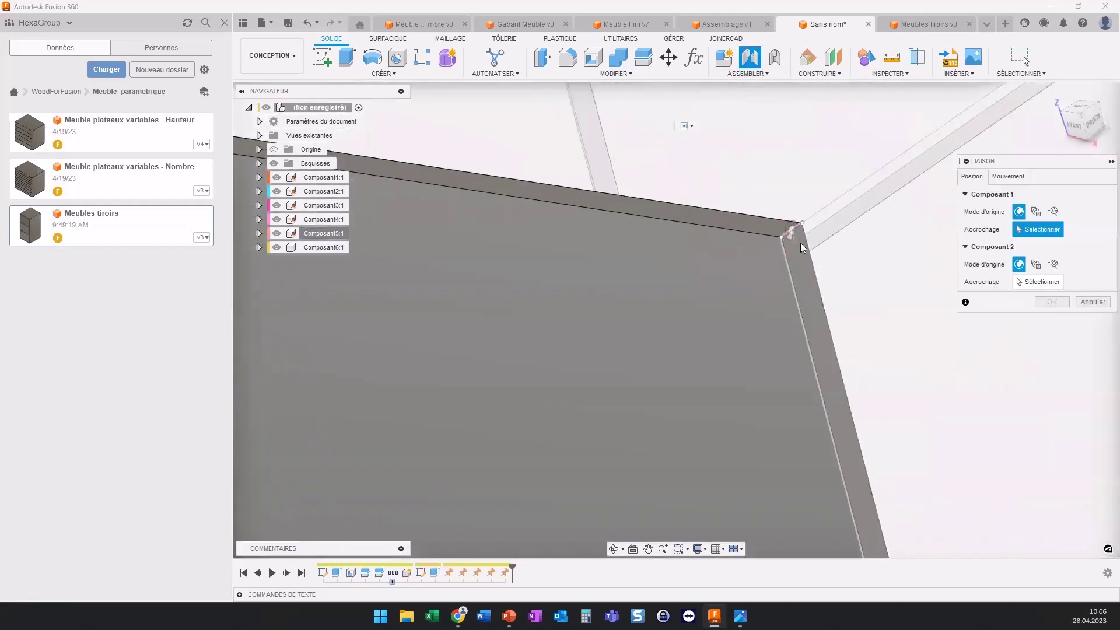
left_click(802, 226)
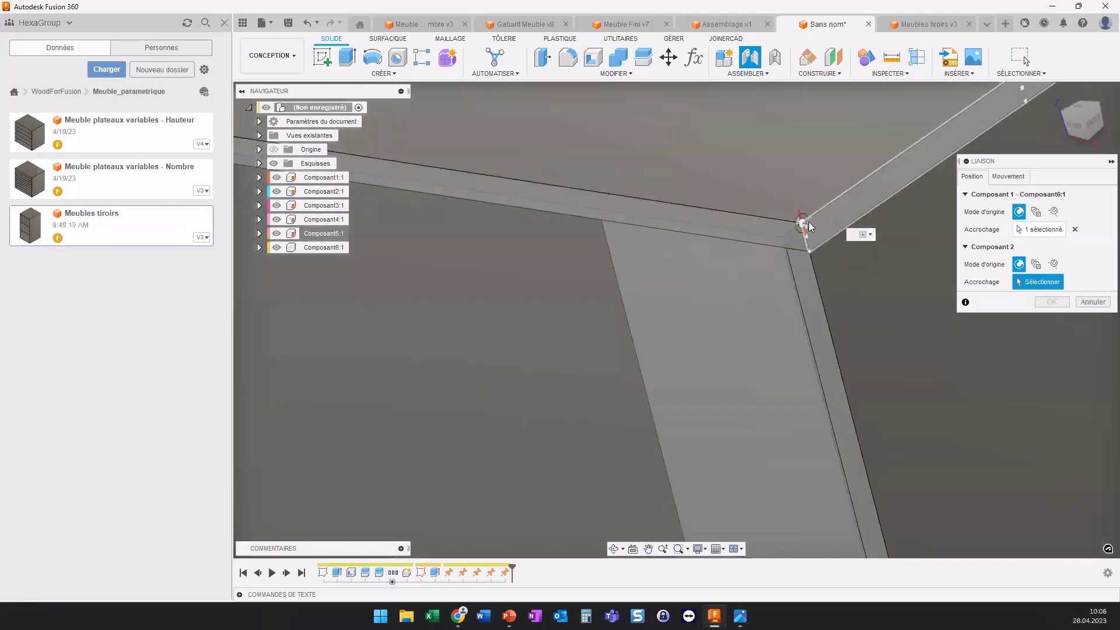
left_click(807, 224)
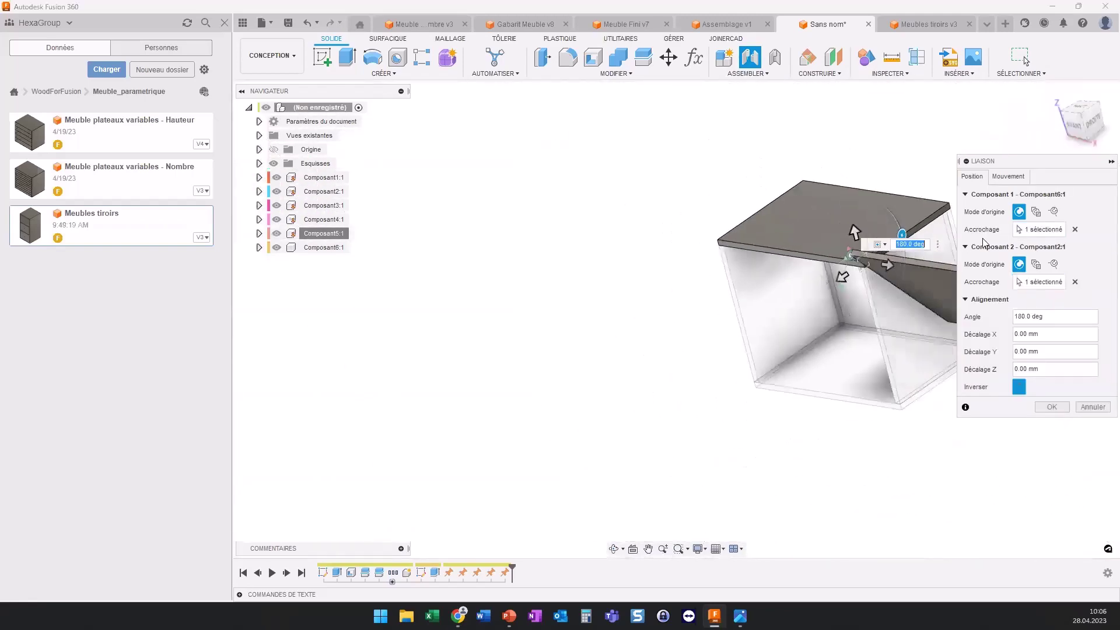
left_click(1007, 176)
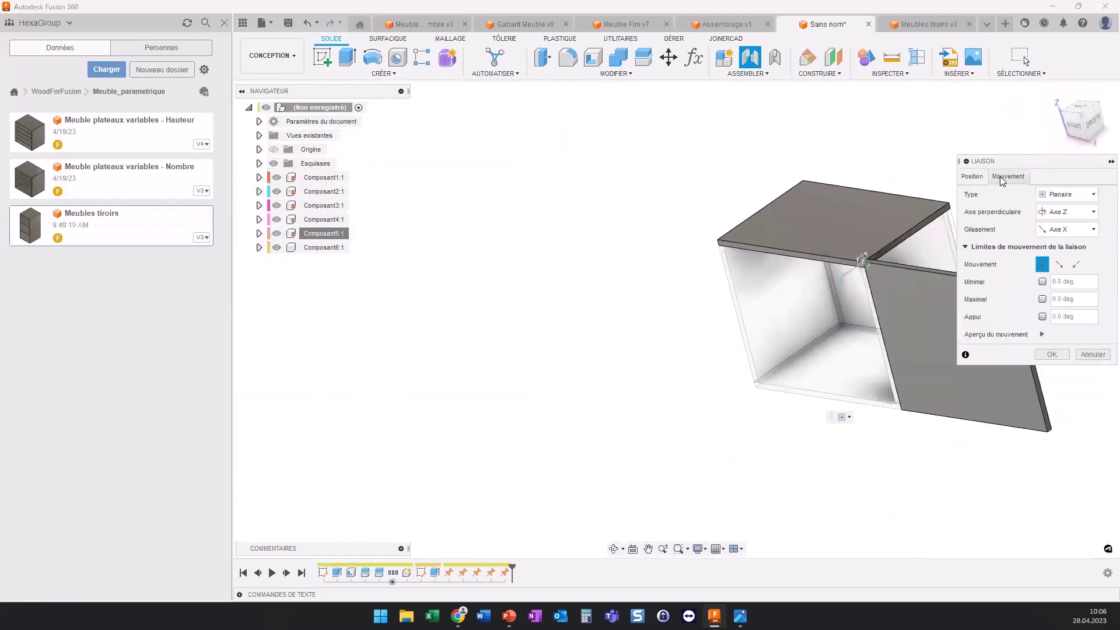
left_click(1060, 212)
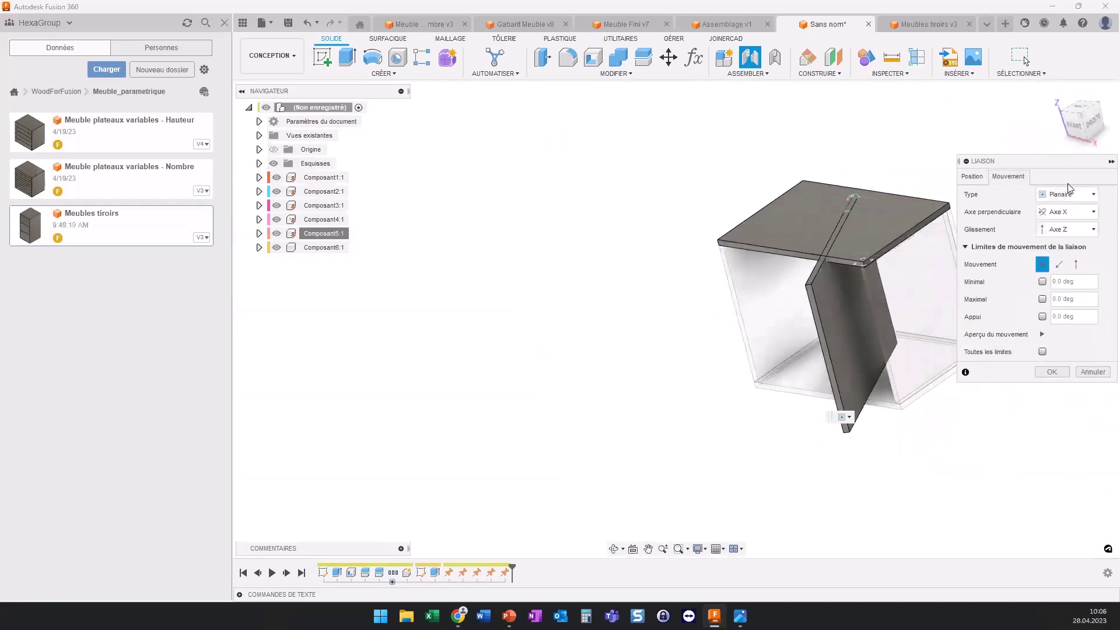
left_click(1069, 195)
left_click(1060, 213)
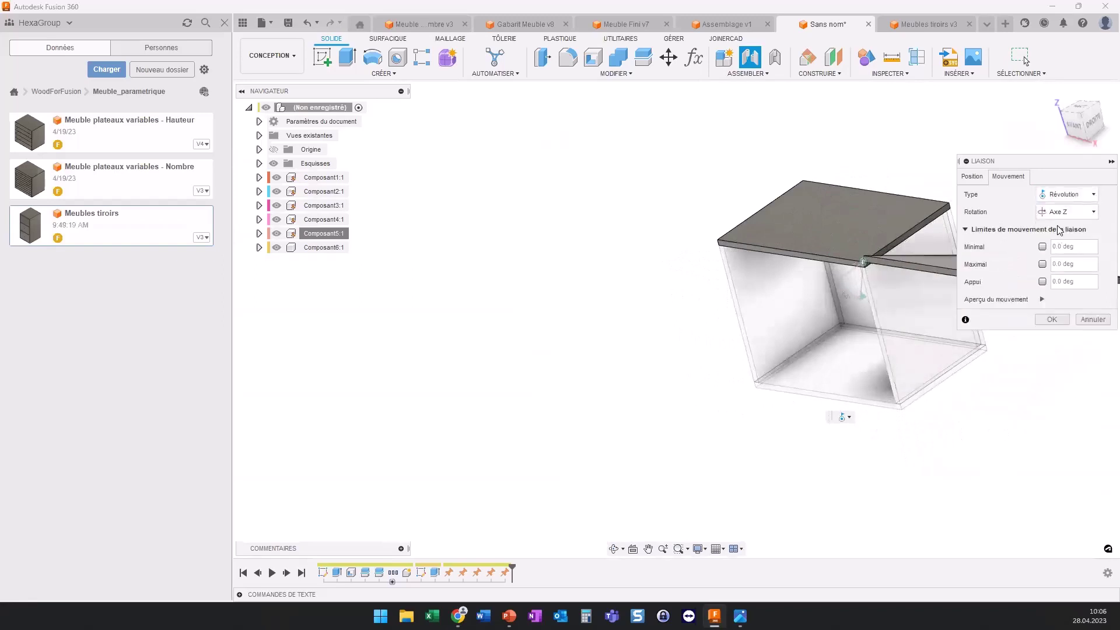
left_click(1067, 212)
left_click(1065, 231)
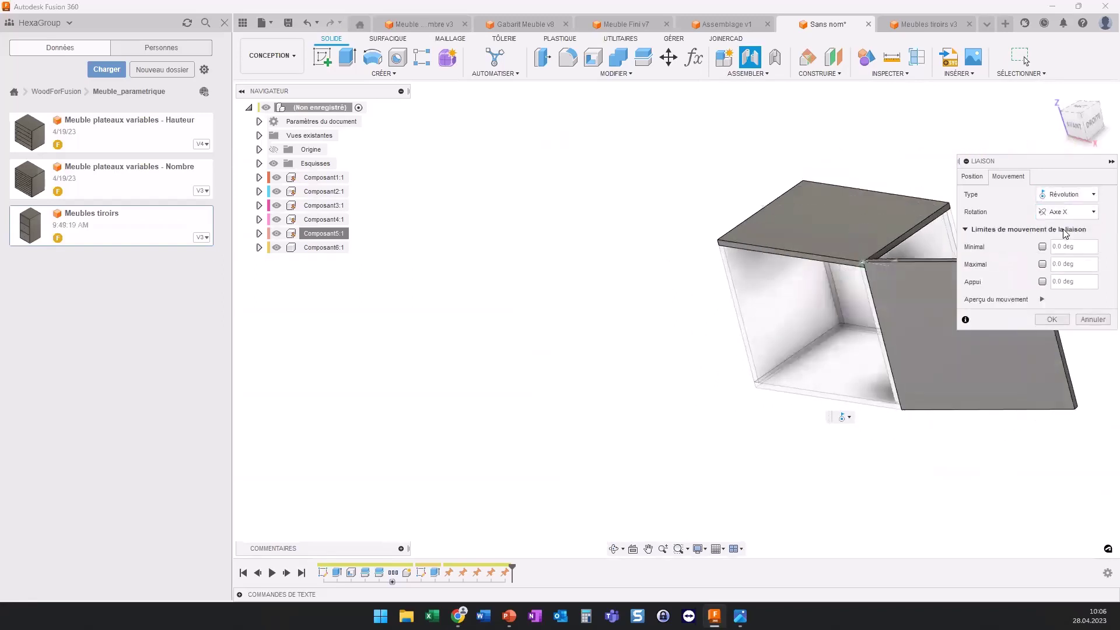
left_click(1052, 319)
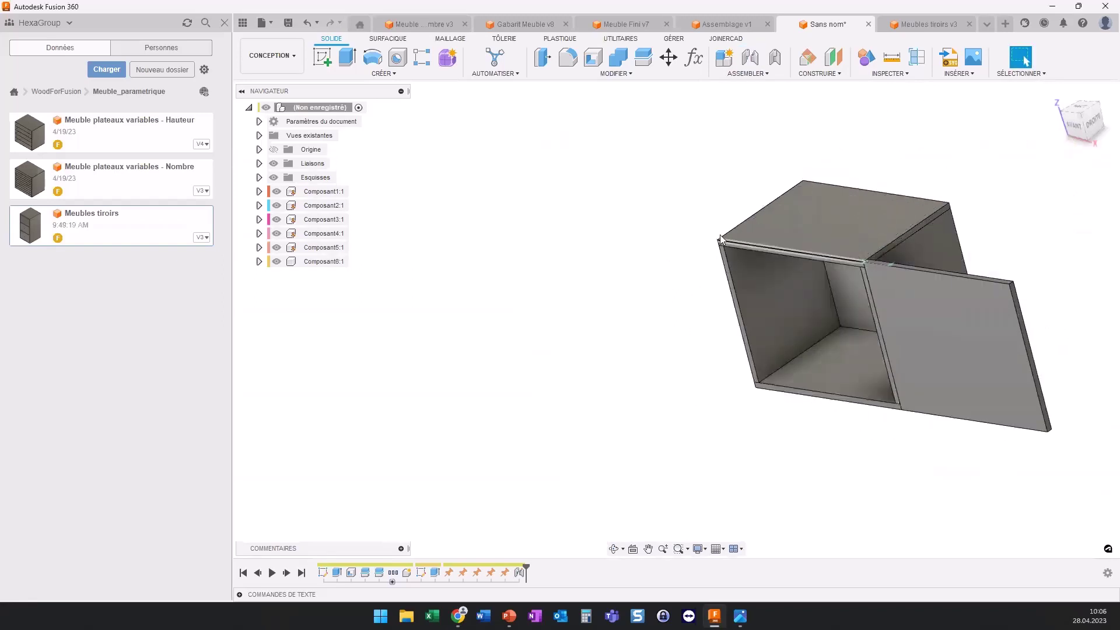
Step: Enable contact between all components and swing the door shut over the front
left_click(751, 74)
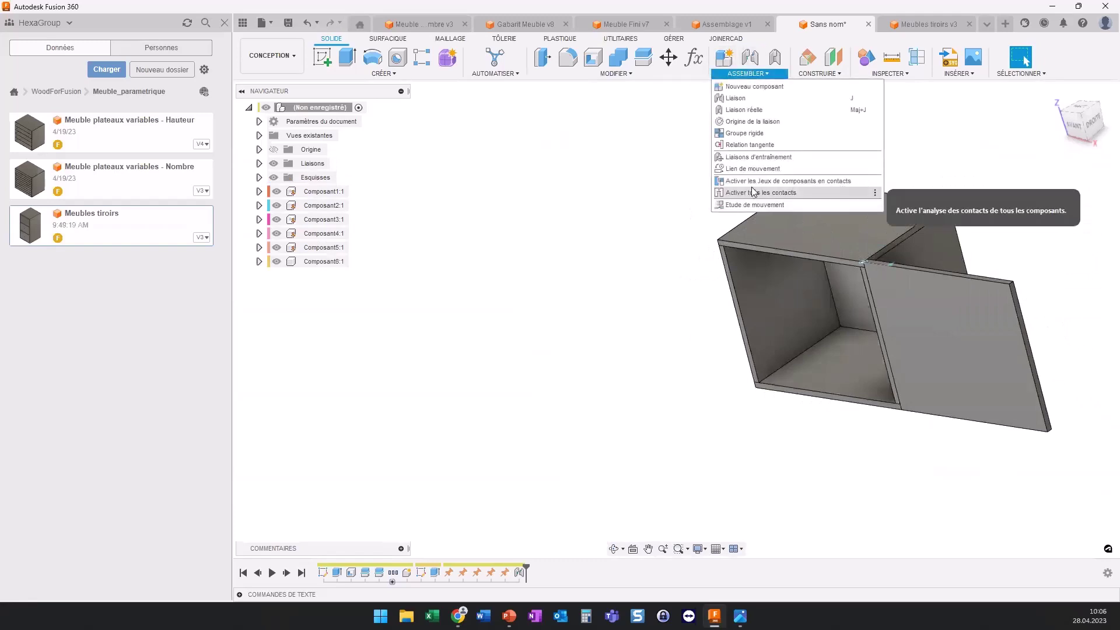
left_click(753, 193)
left_click_drag(986, 326, 753, 260)
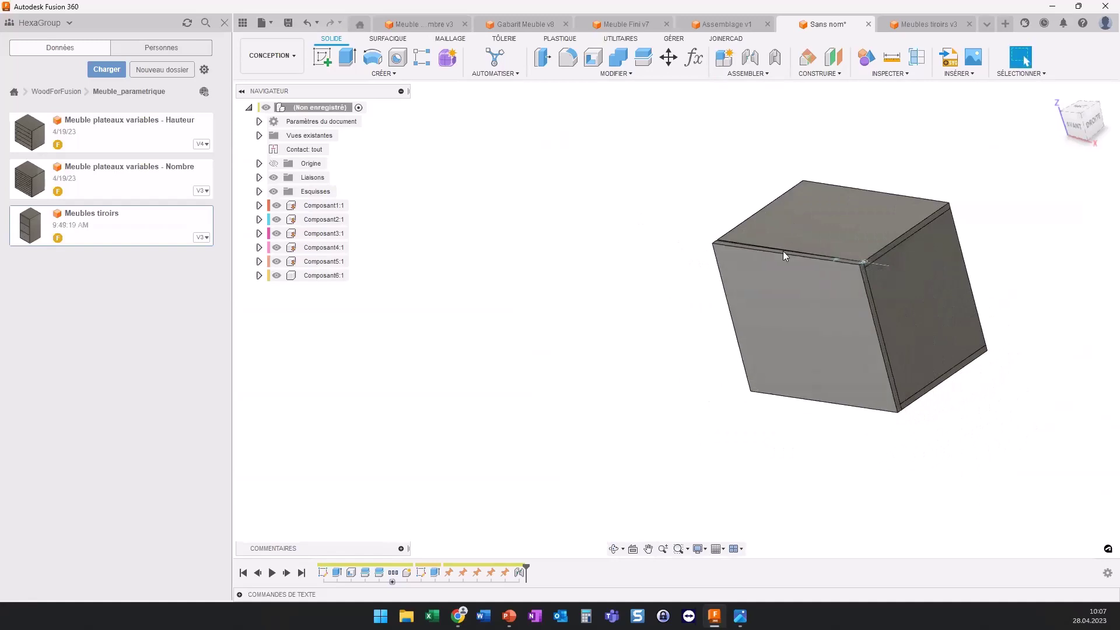
left_click_drag(751, 259, 656, 266)
mouse_move(757, 301)
left_mouse_down()
mouse_move(798, 359)
mouse_move(740, 163)
left_mouse_up()
Step: Swing the door wide open, view it from higher, then close it across the front
left_click_drag(686, 236, 744, 411)
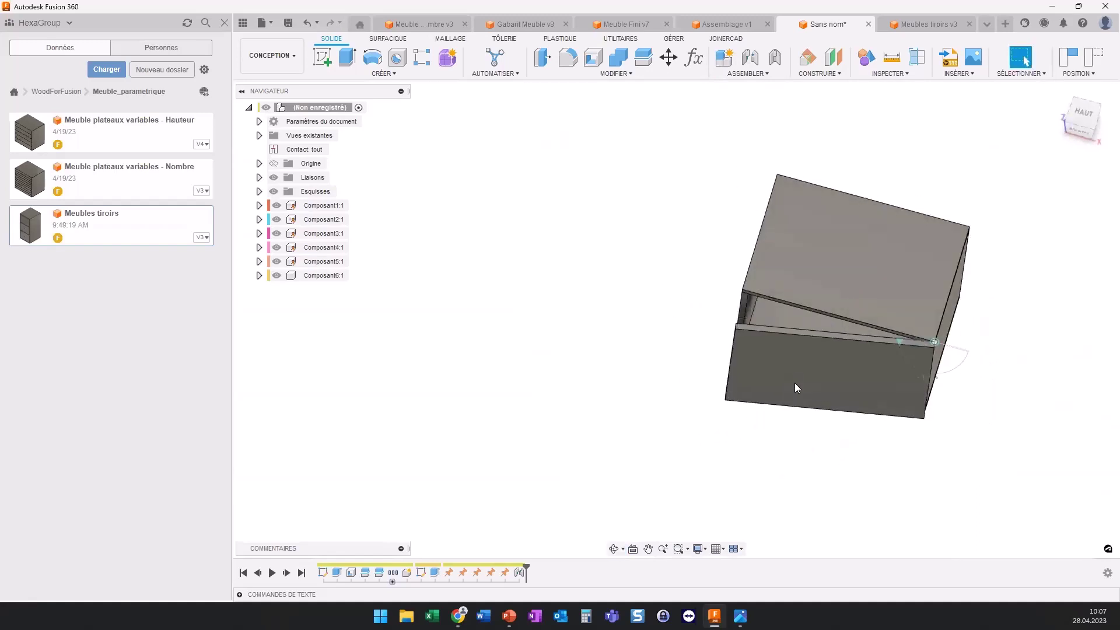
mouse_move(744, 411)
middle_mouse_down("shift")
mouse_move(714, 341)
mouse_move(807, 359)
middle_mouse_up("shift")
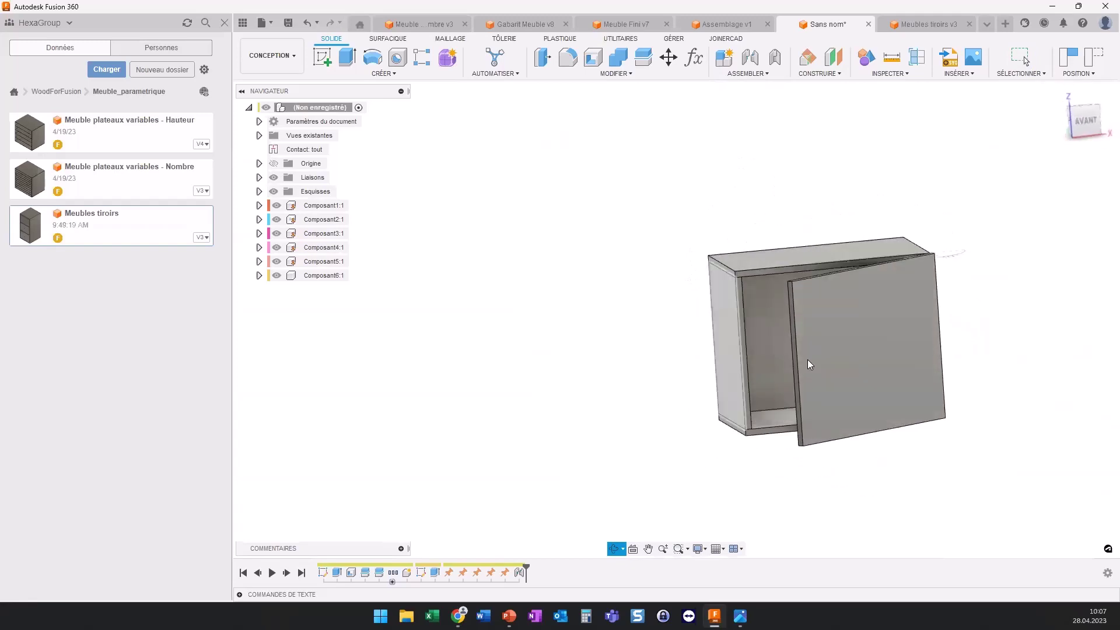
left_click_drag(807, 359, 923, 366)
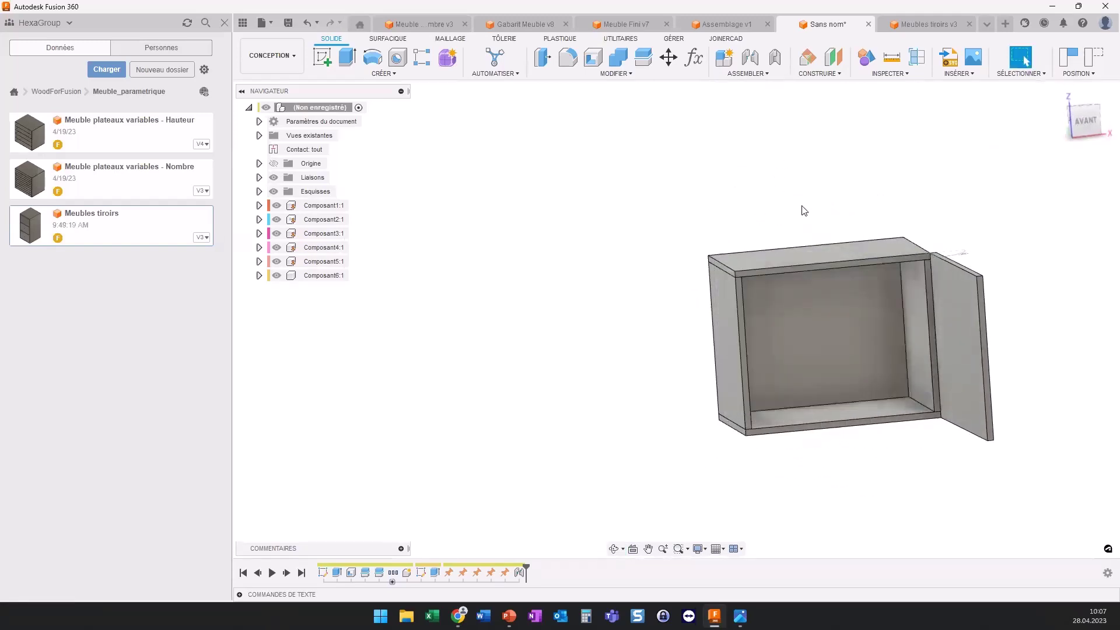
middle_click_drag(804, 210, 782, 223, "shift")
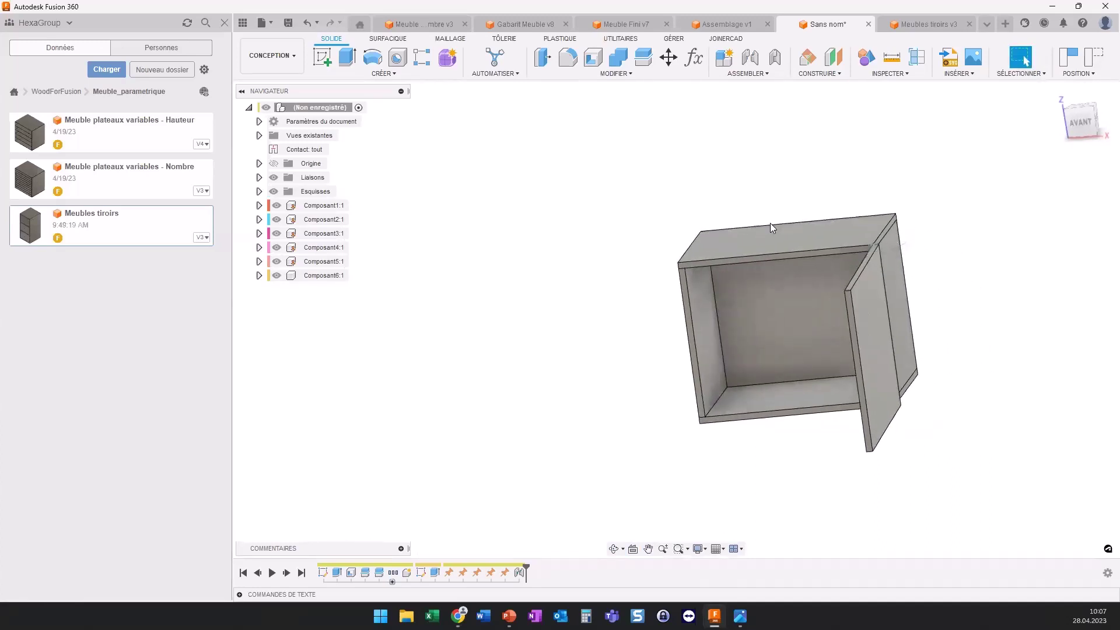
middle_click_drag(803, 230, 771, 187, "shift")
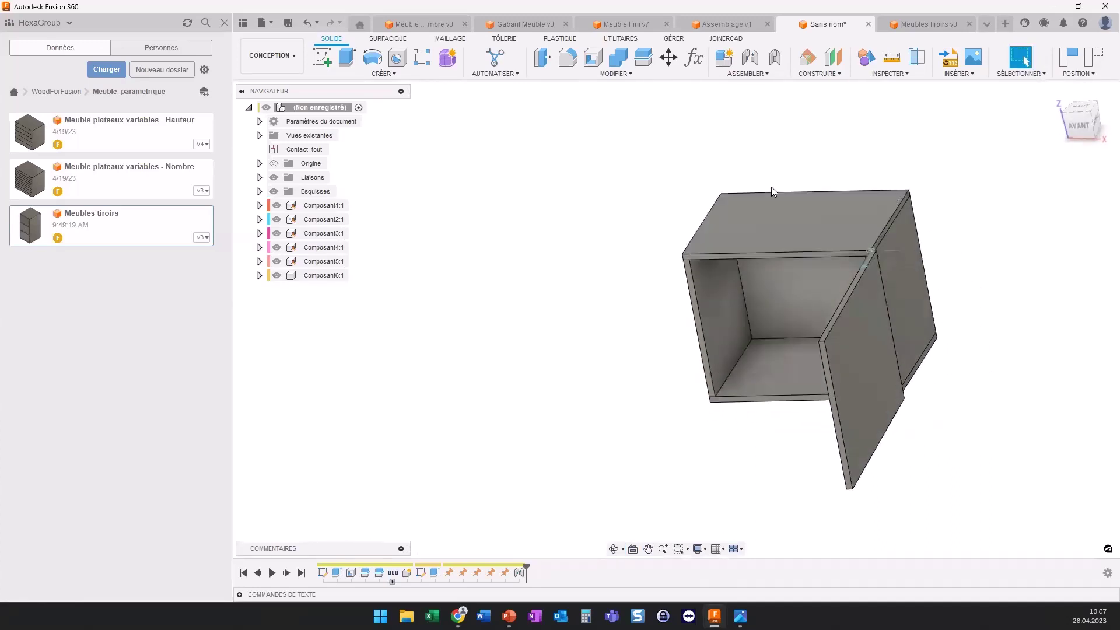
mouse_move(840, 371)
left_mouse_down()
mouse_move(763, 345)
mouse_move(700, 213)
left_mouse_up()
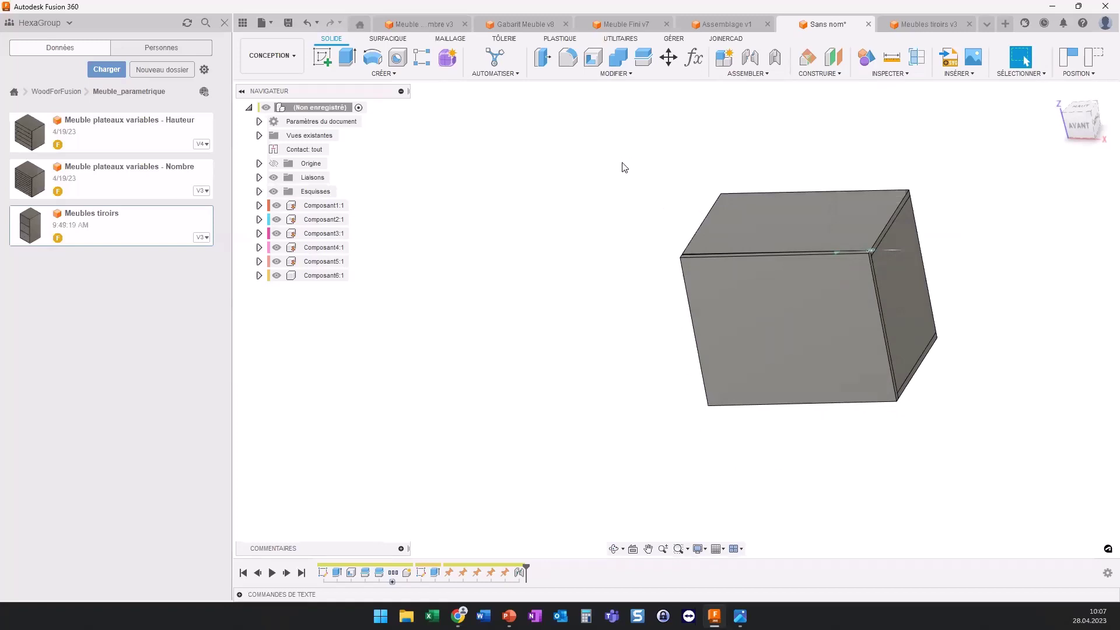
Step: Switch to the Meuble plateaux variables - Hauteur design and show its parameters table
left_click(987, 24)
left_click(958, 57)
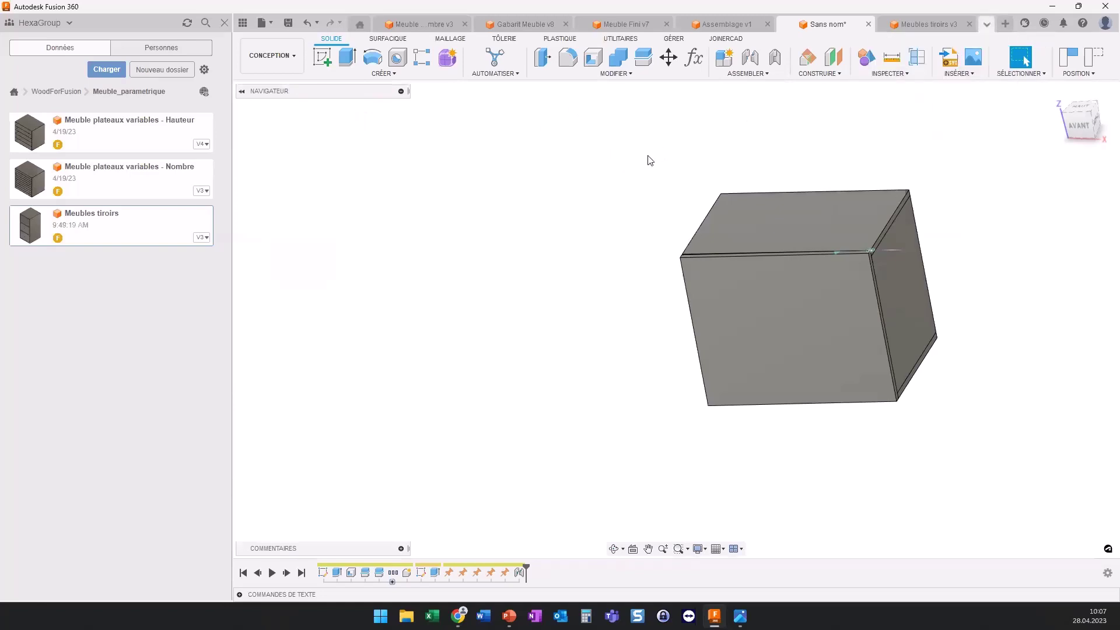
middle_click_drag(530, 287, 538, 353, "shift")
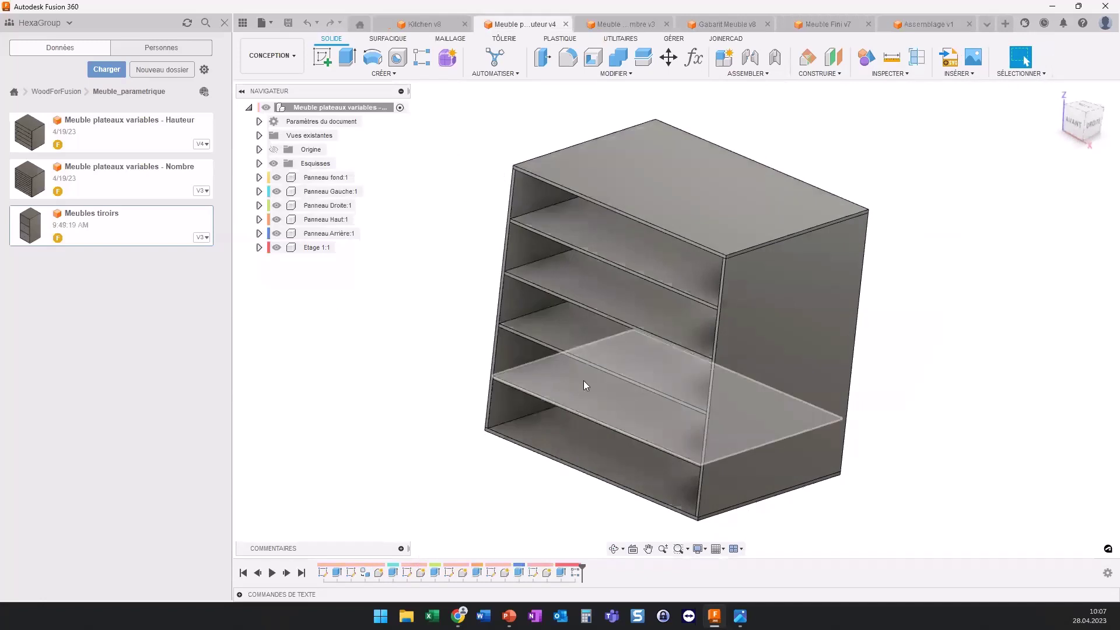
mouse_move(614, 401)
middle_mouse_down()
mouse_move(628, 396)
mouse_move(532, 311)
middle_mouse_up()
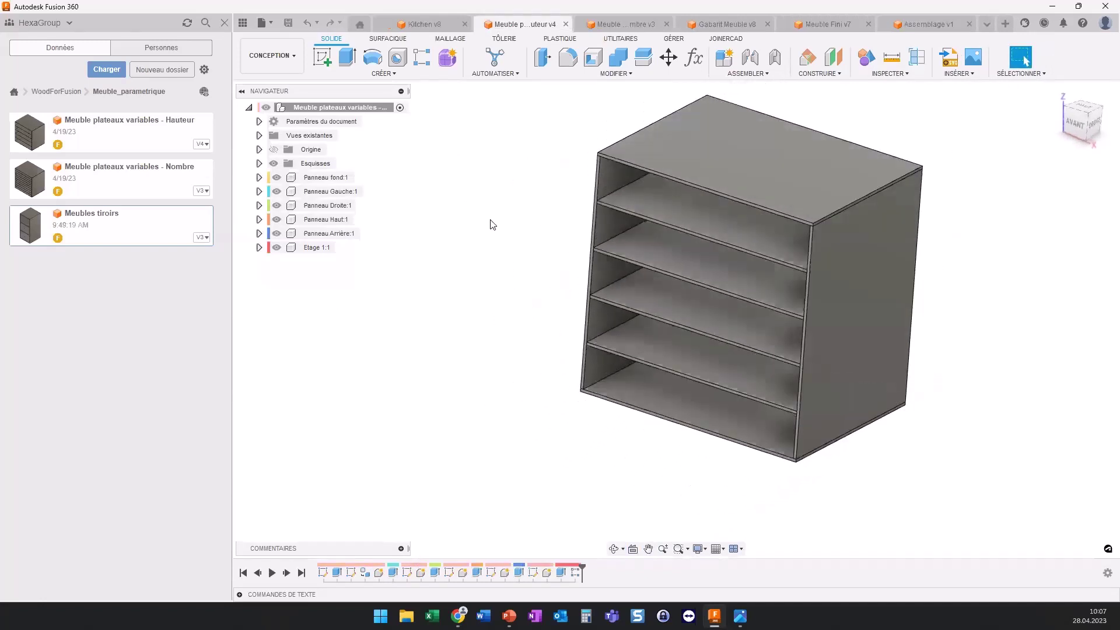
left_click(694, 57)
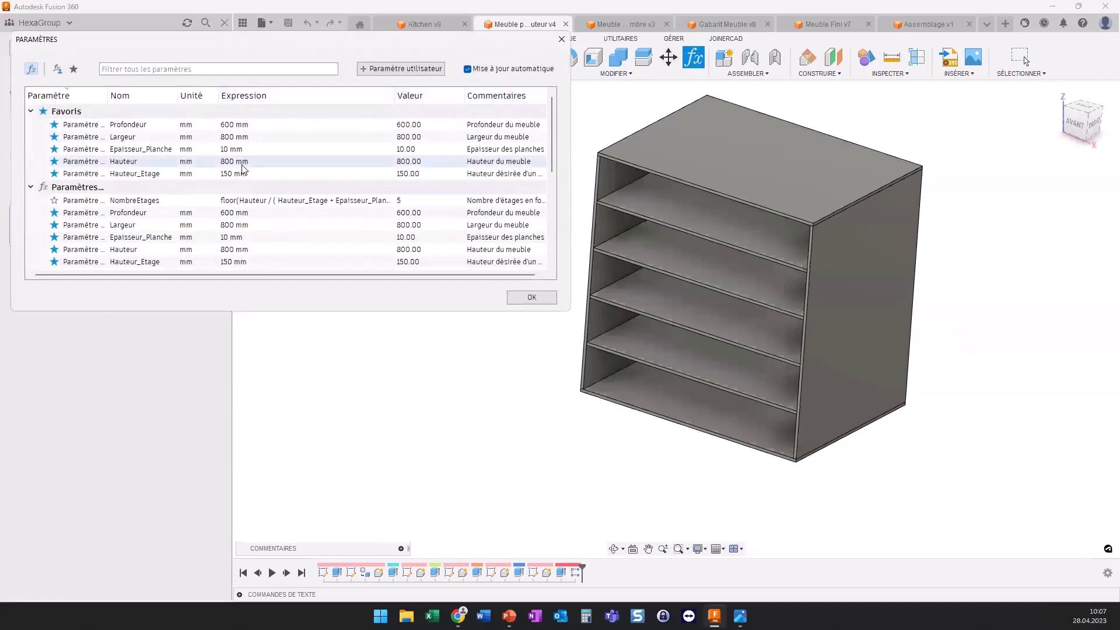
Step: Set Hauteur_Etage to 250 mm and the cabinet Hauteur to 600 mm
left_click(266, 173)
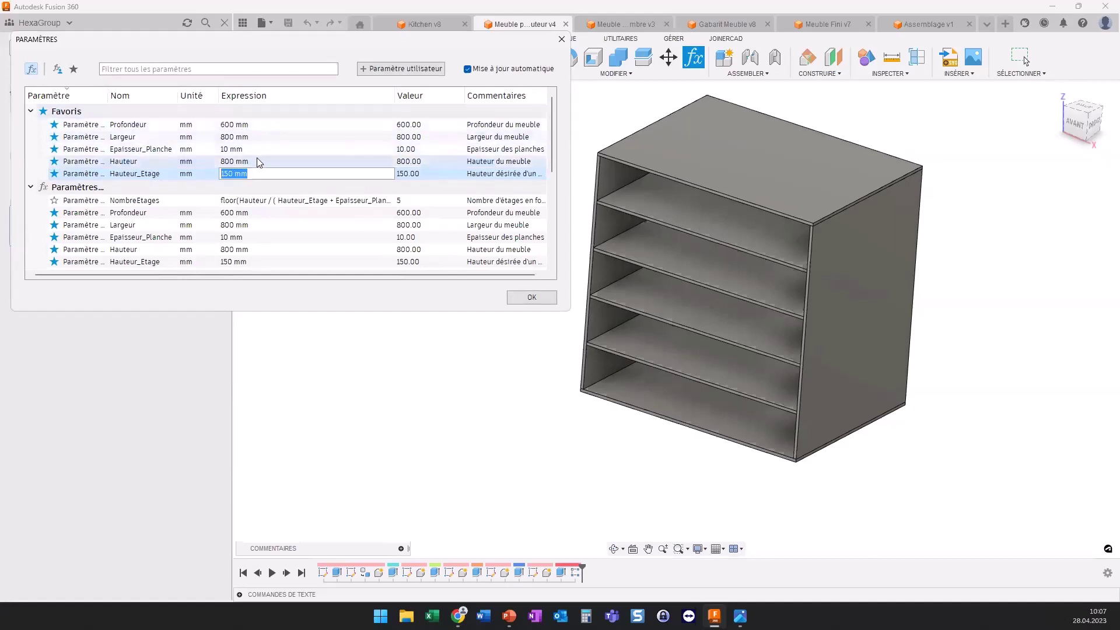
left_click(264, 173)
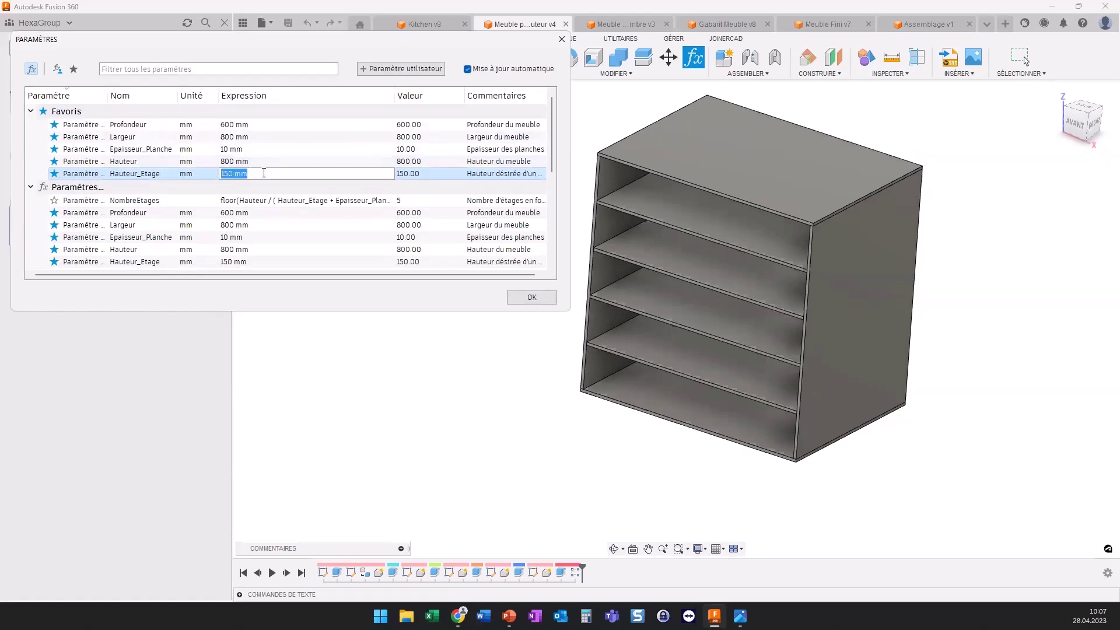
type("250")
key("Return")
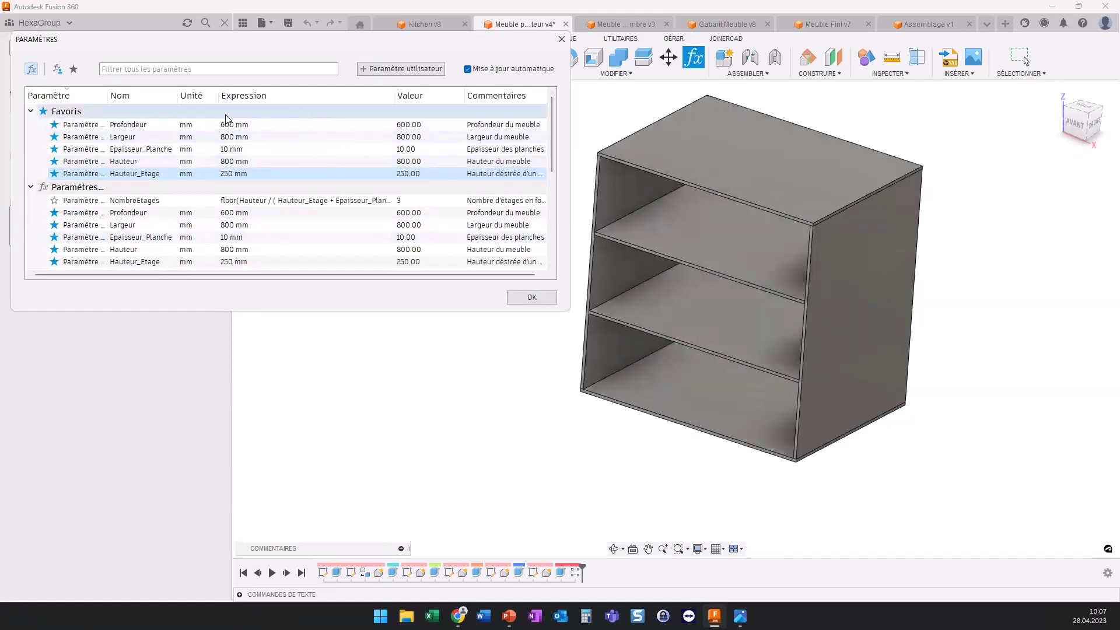
left_click(250, 163)
type("500")
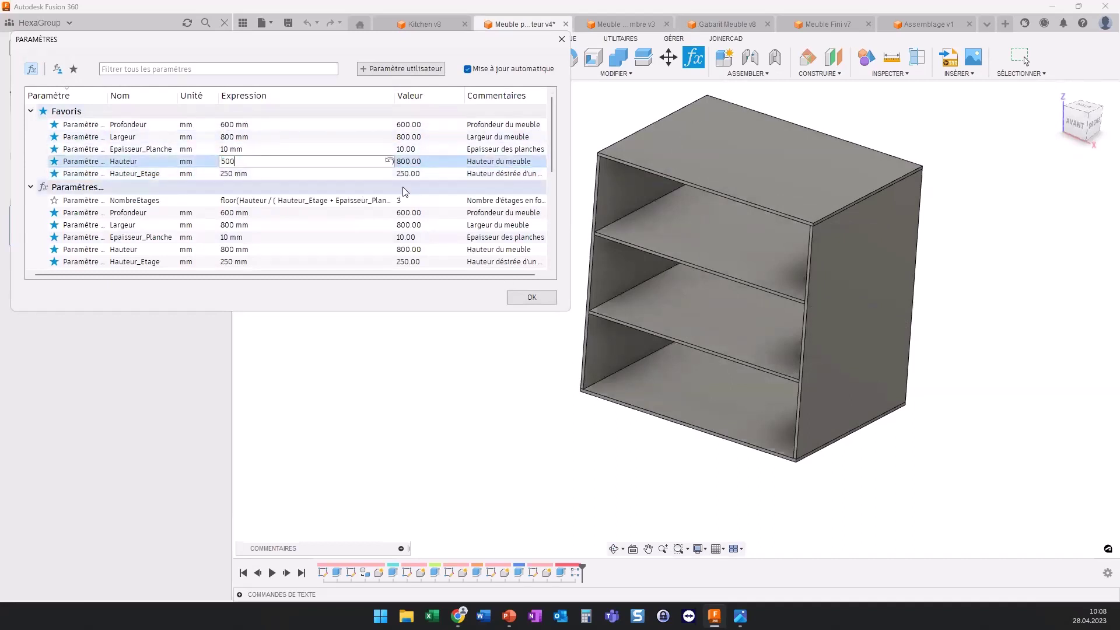
key("Return")
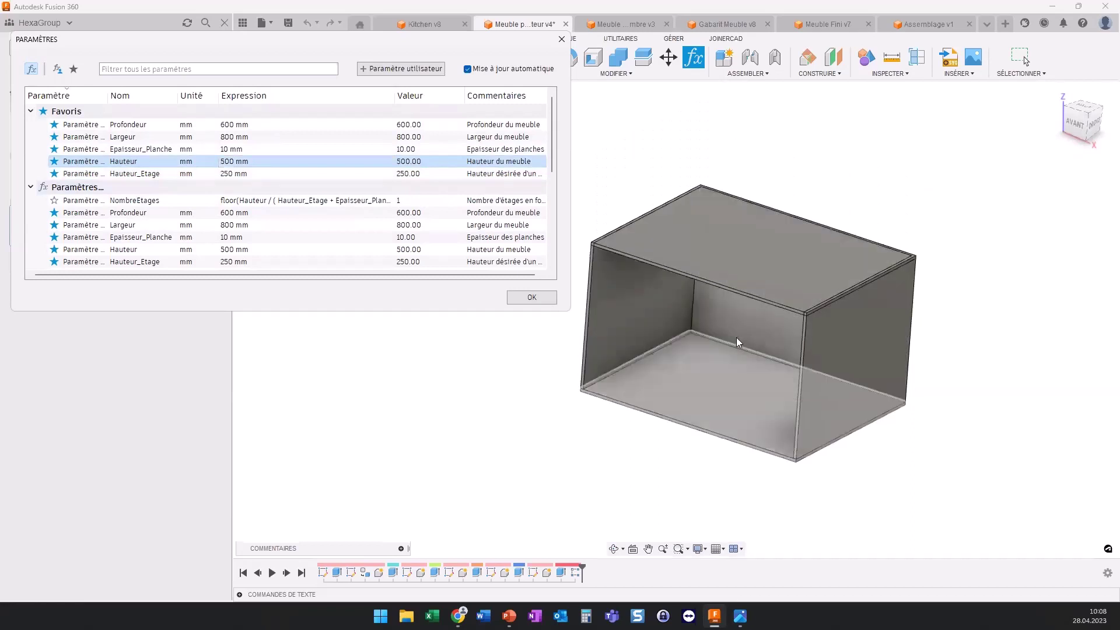
left_click(257, 163)
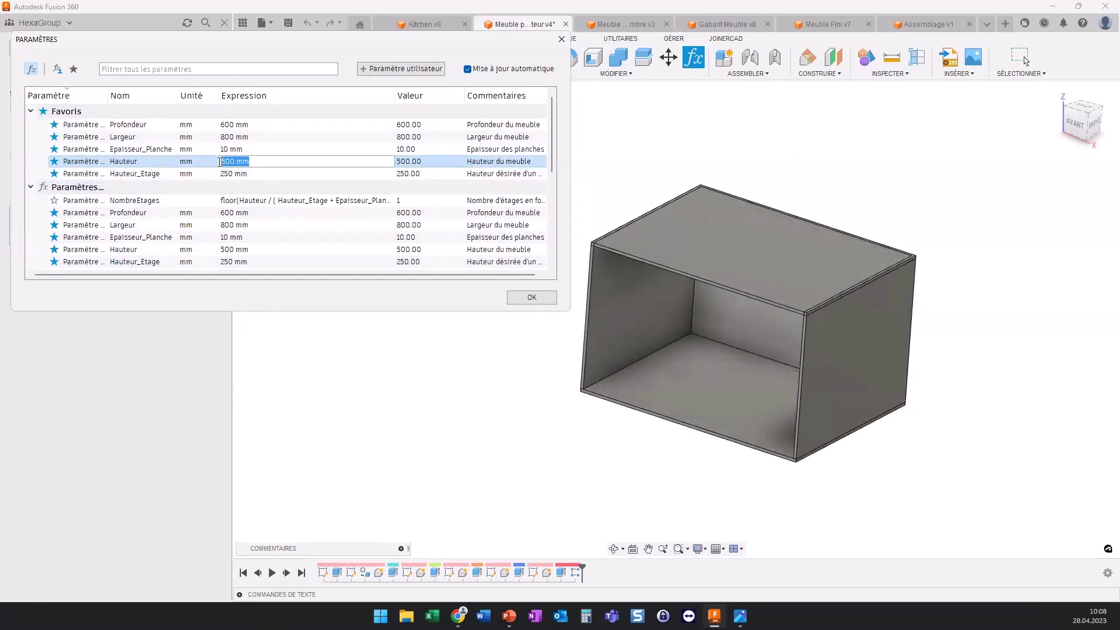
type("600")
key("Return")
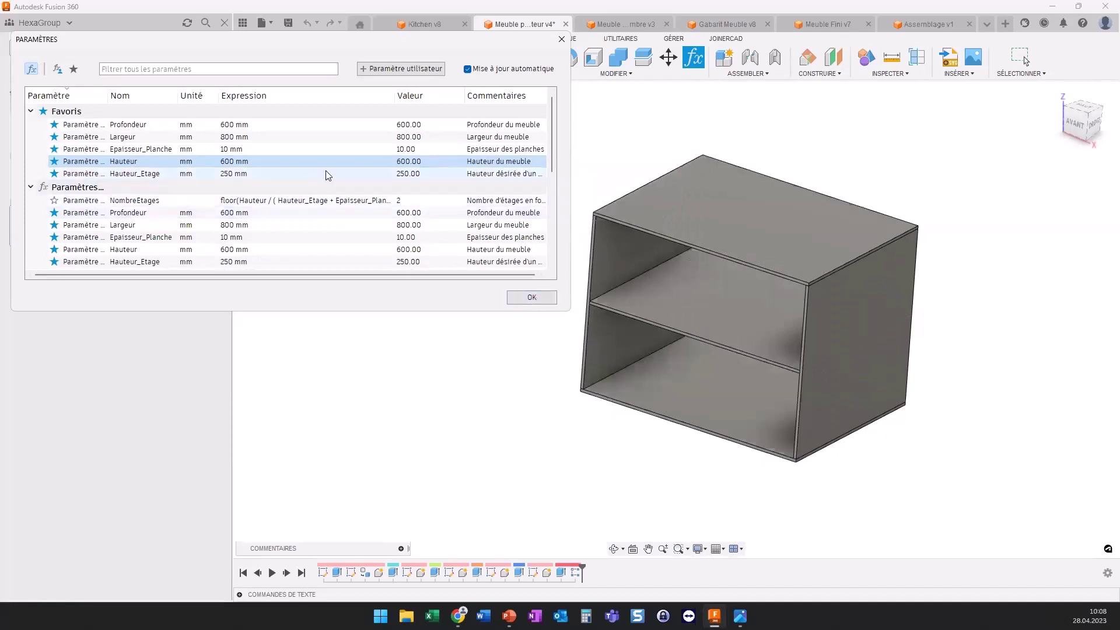
Step: Set Largeur to 600 mm, close the parameters, and switch to the Nombre design
left_click(267, 136)
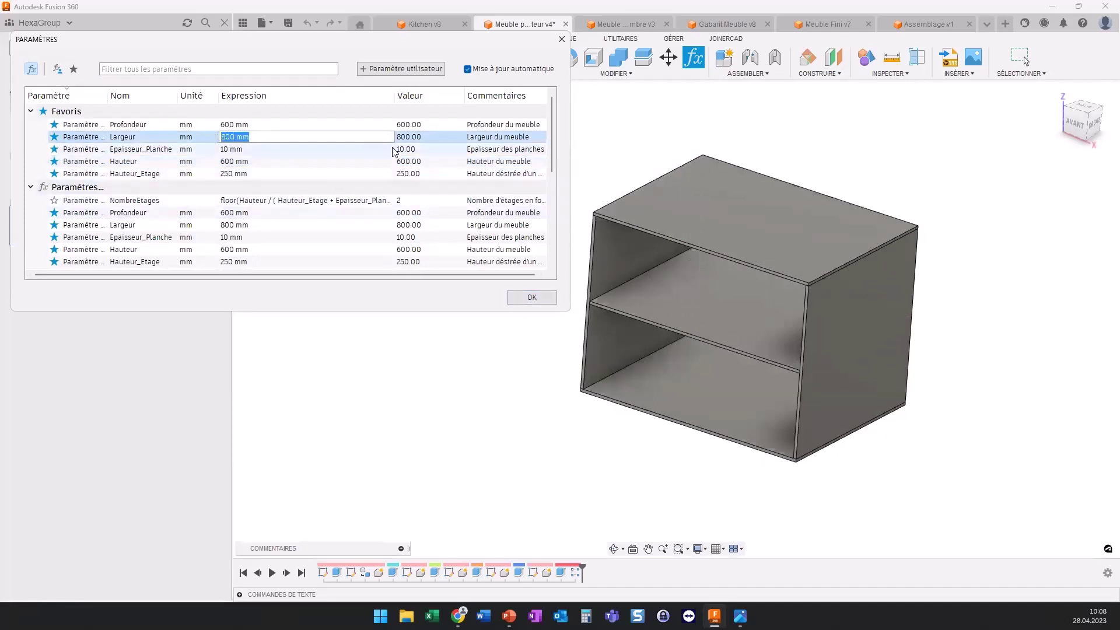
type("600")
key("Return")
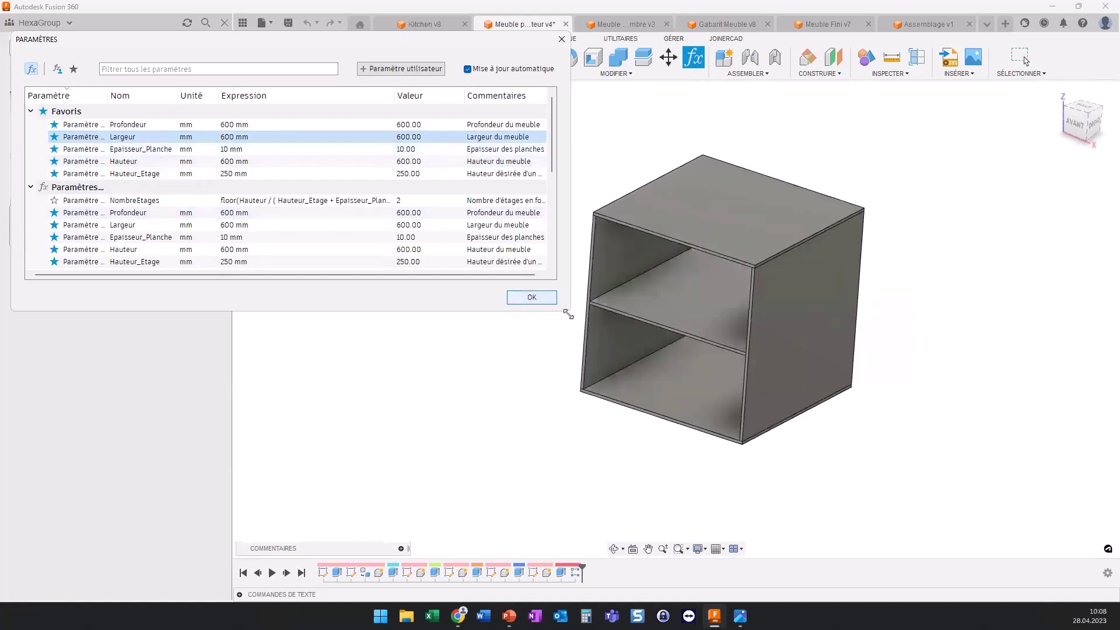
left_click(531, 298)
left_click(608, 23)
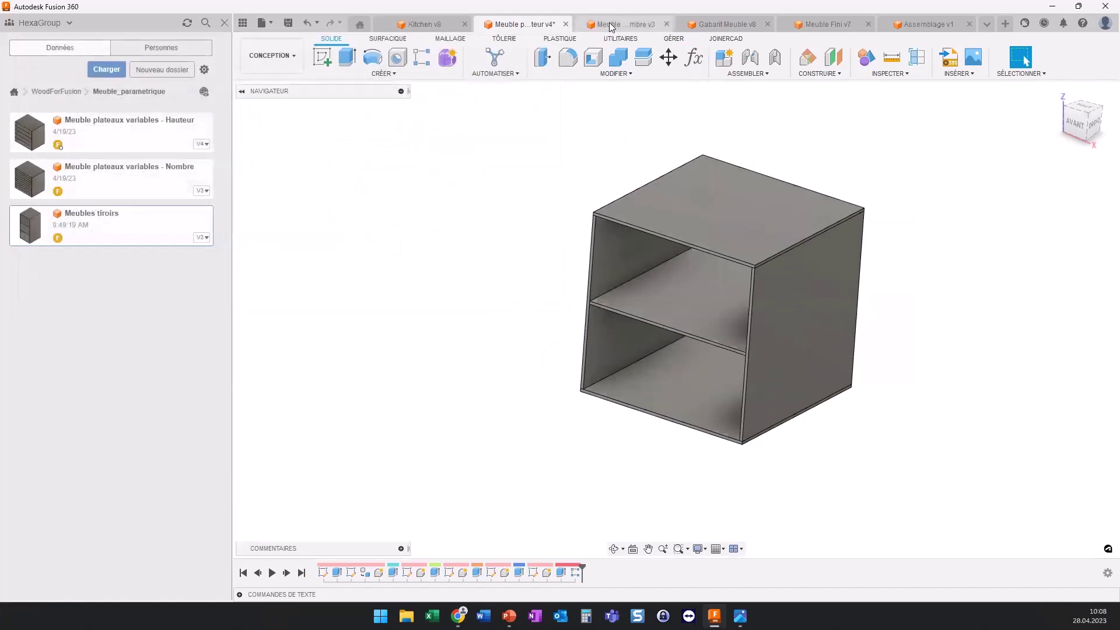
Step: Change NombreEtages from 9 to 5 in the parameters table
left_click(694, 58)
double_click(242, 173)
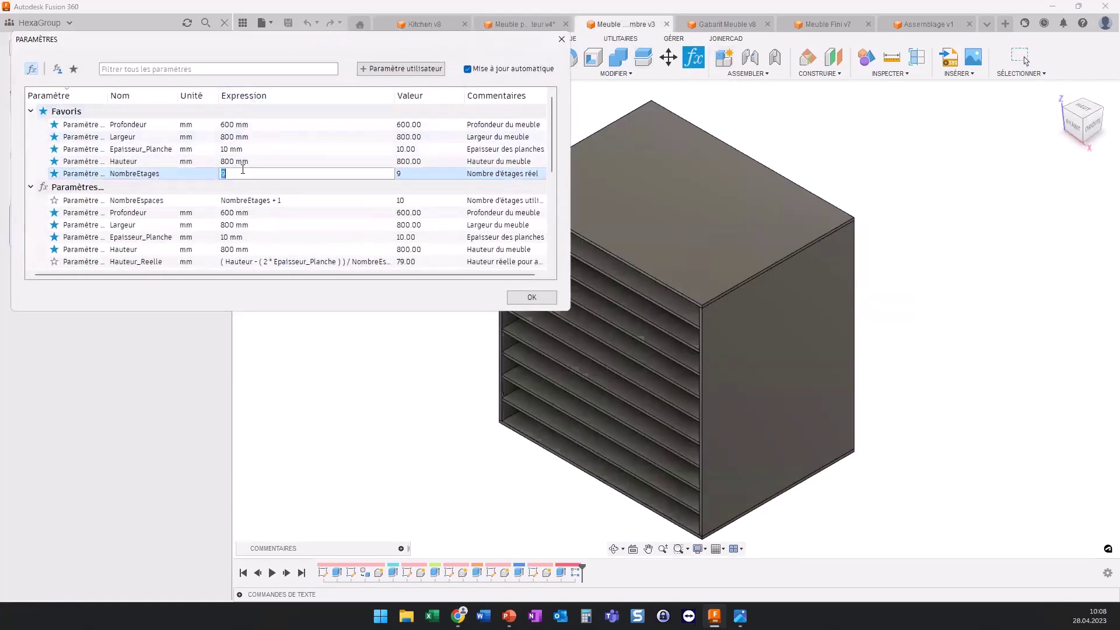
double_click(222, 173)
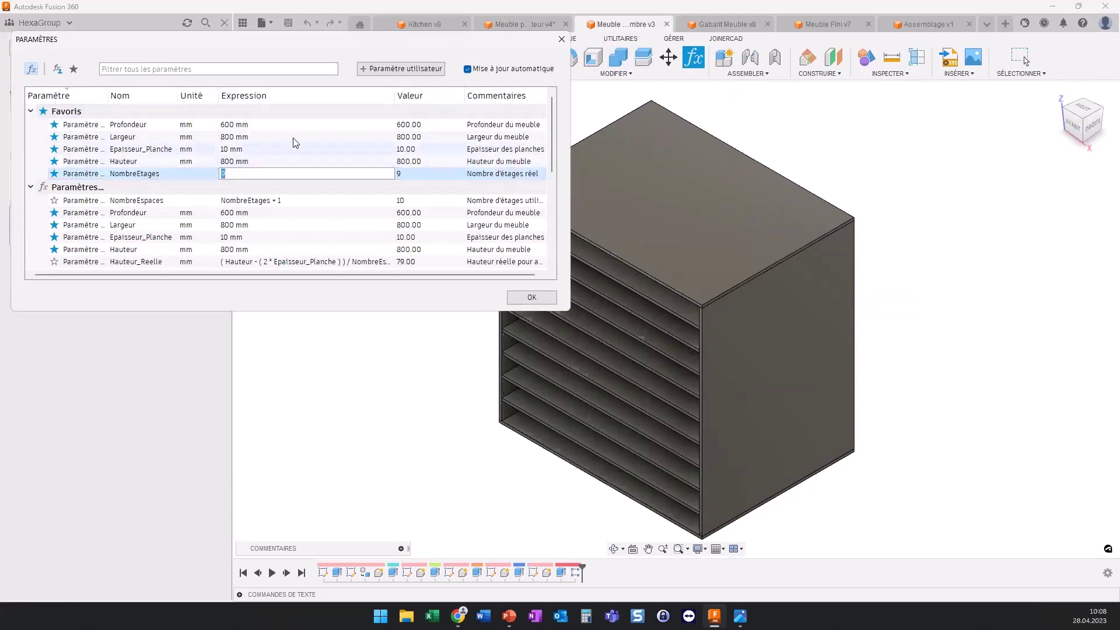
type("5")
key("Return")
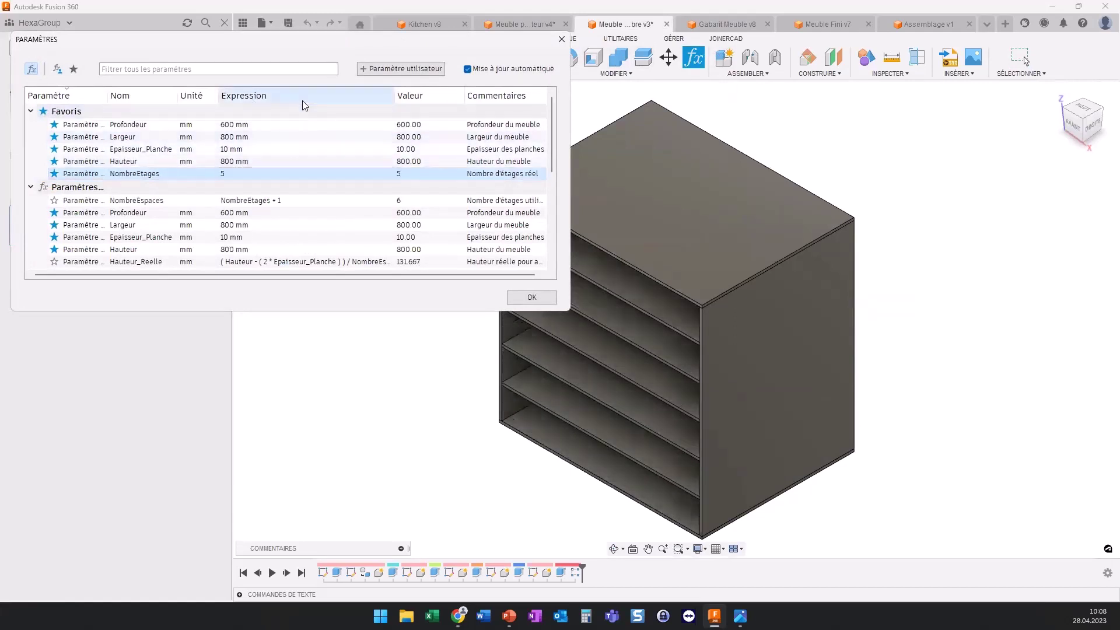
middle_click_drag(655, 342, 679, 330, "shift")
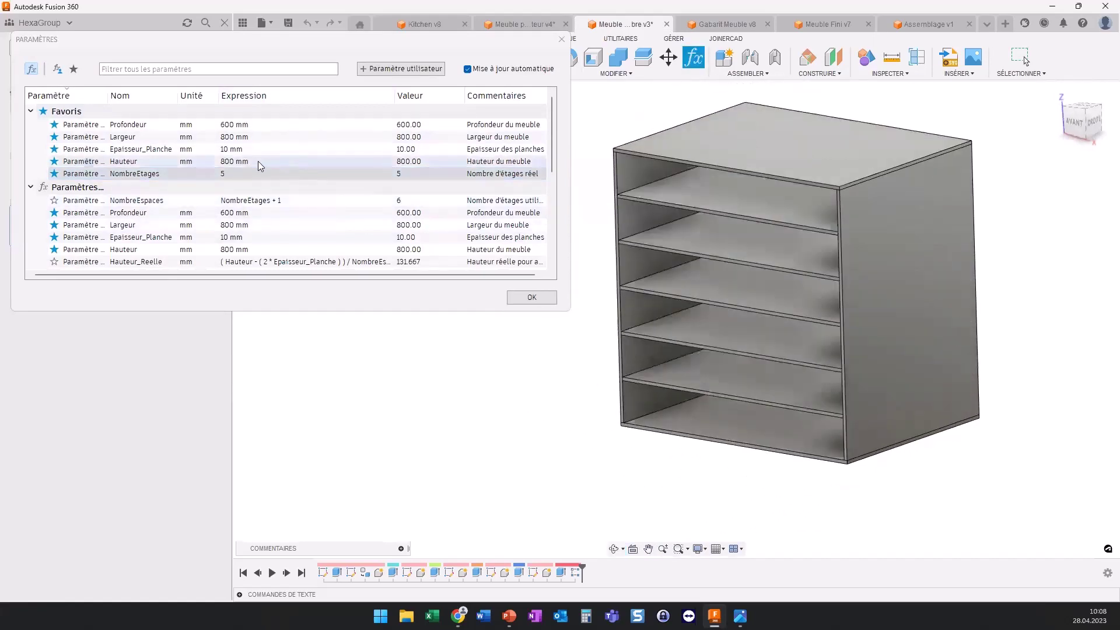
Step: Set Hauteur to 550 mm and close the parameters table
left_click(276, 161)
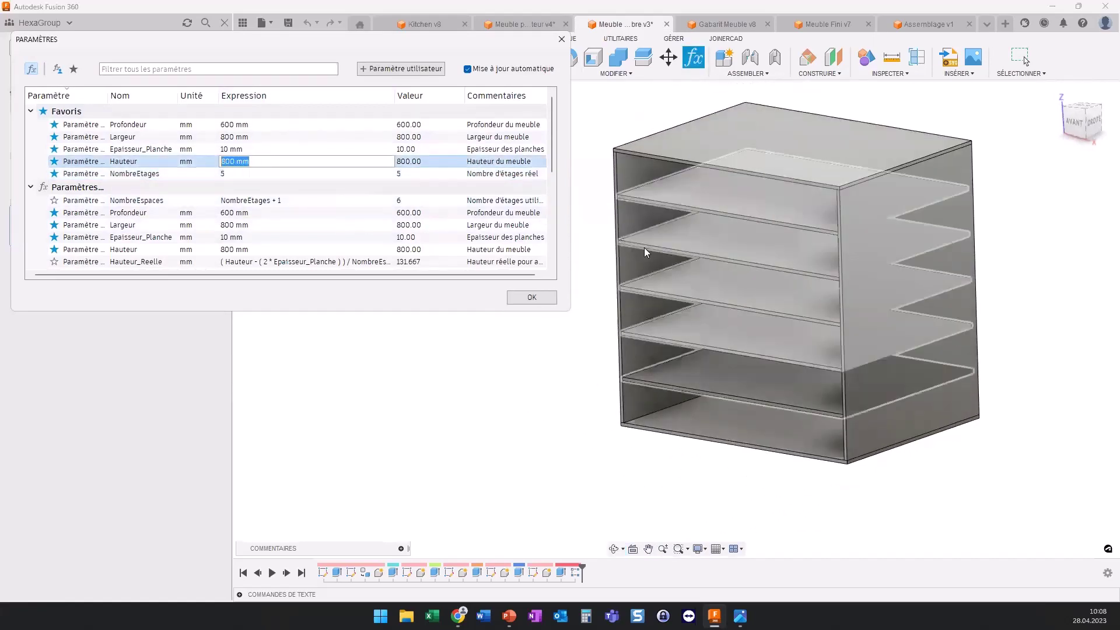
type("550")
key("Return")
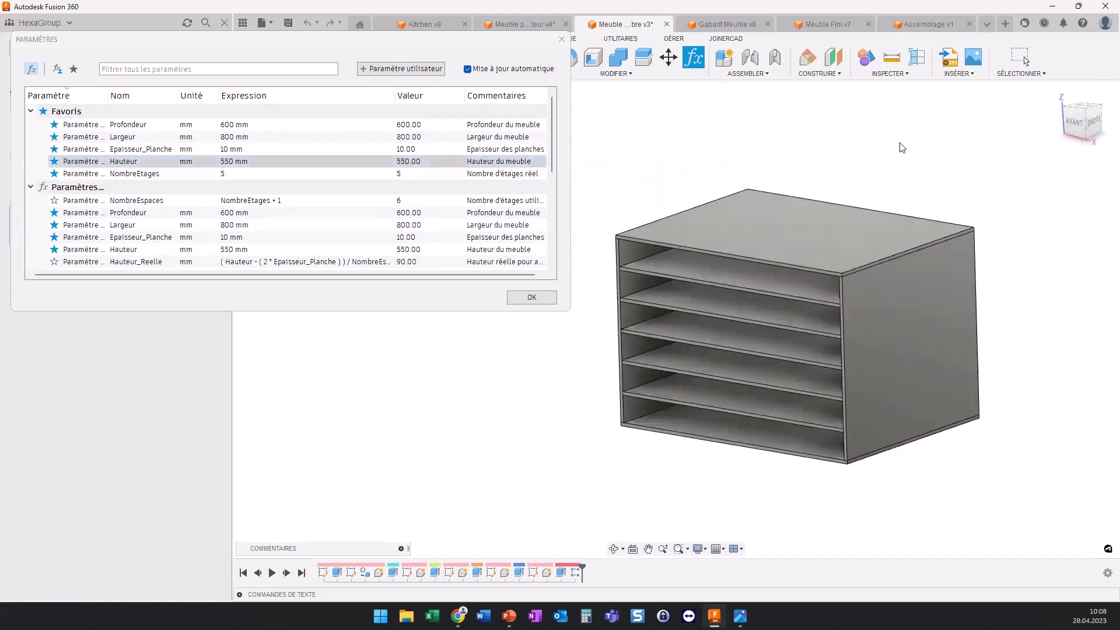
middle_click_drag(861, 410, 792, 307, "shift")
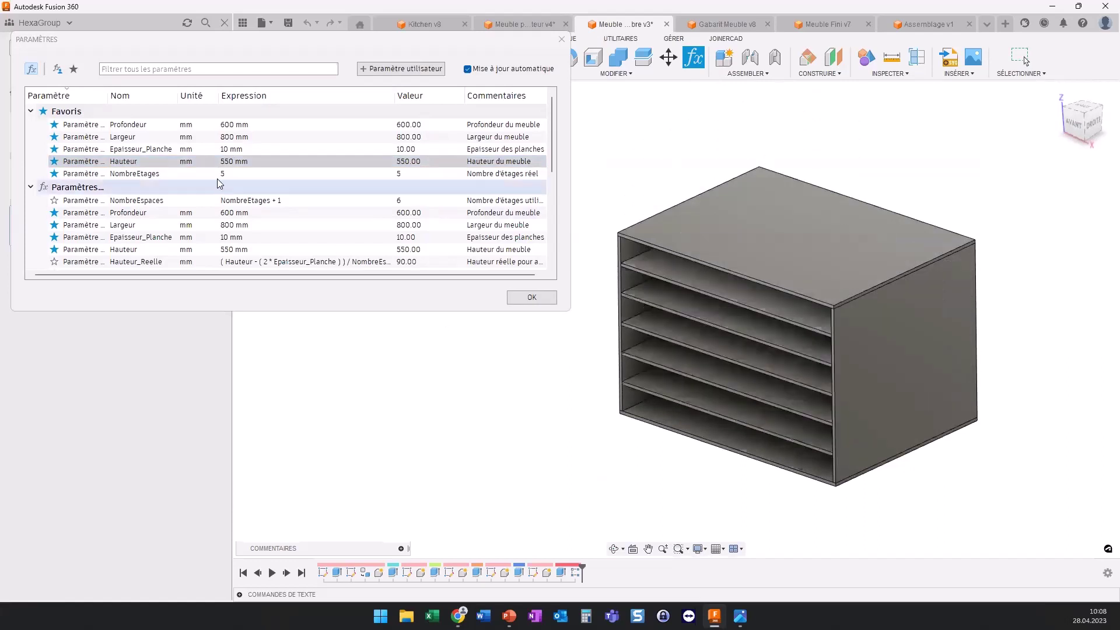
left_click(248, 173)
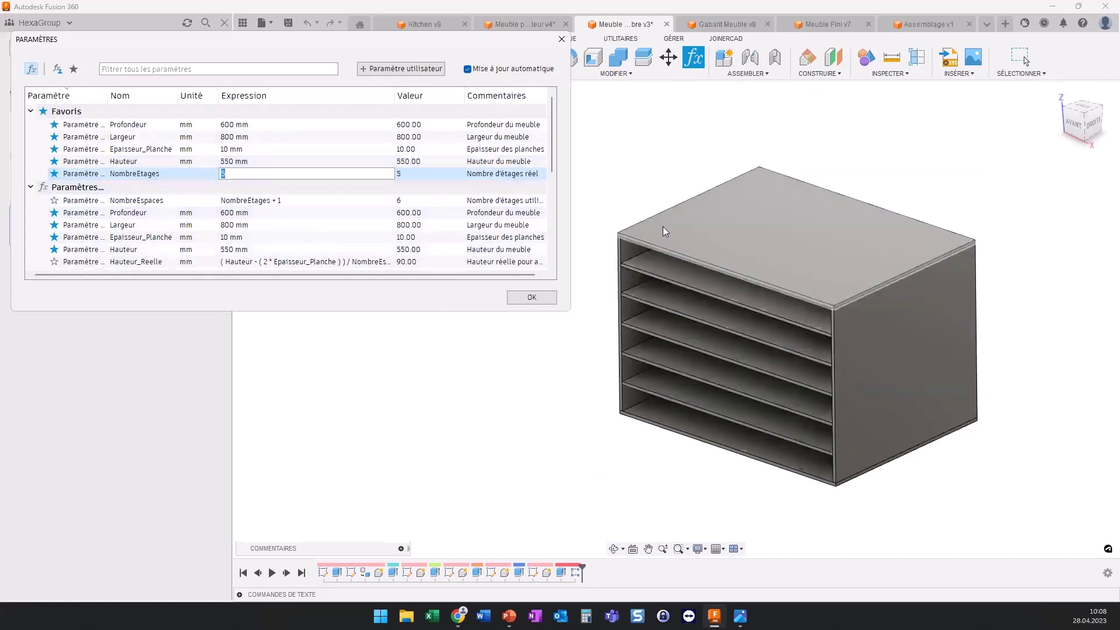
left_click(946, 161)
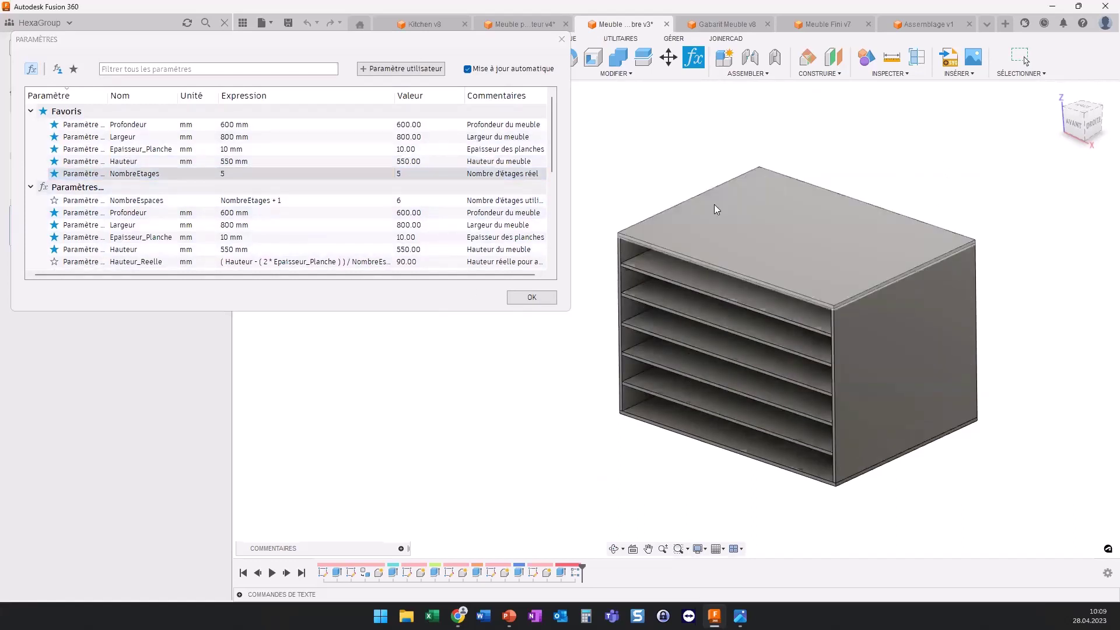
left_click(518, 299)
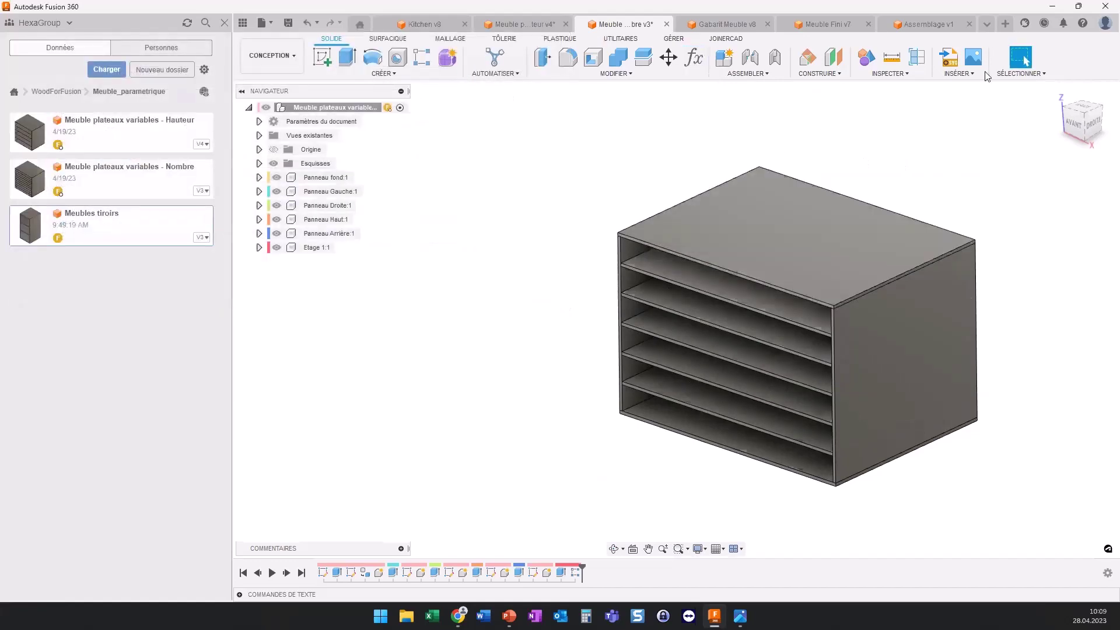
Step: Switch to the Meubles tiroirs drawer cabinet and show its model parameters
left_click(986, 24)
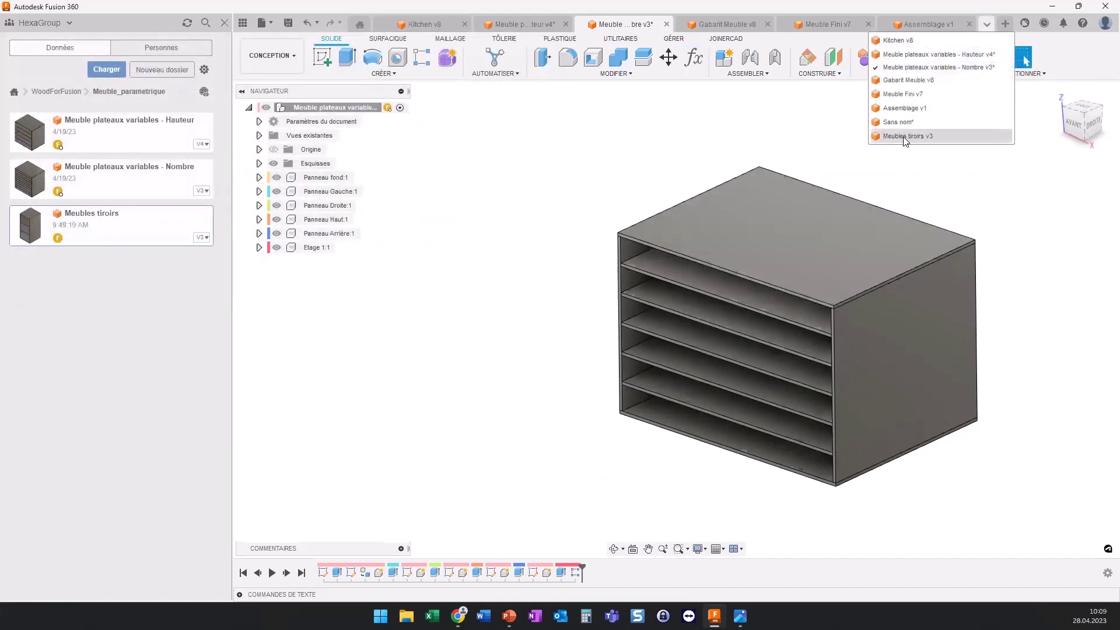
left_click(905, 136)
middle_click_drag(673, 238, 630, 285, "shift")
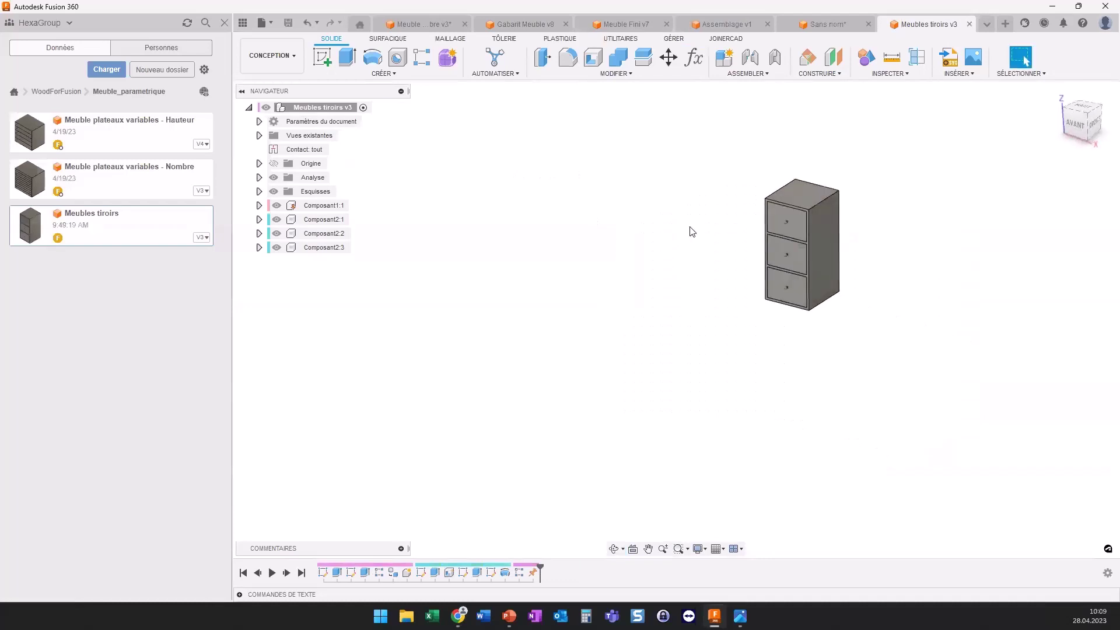
scroll(690, 321, "up", 4)
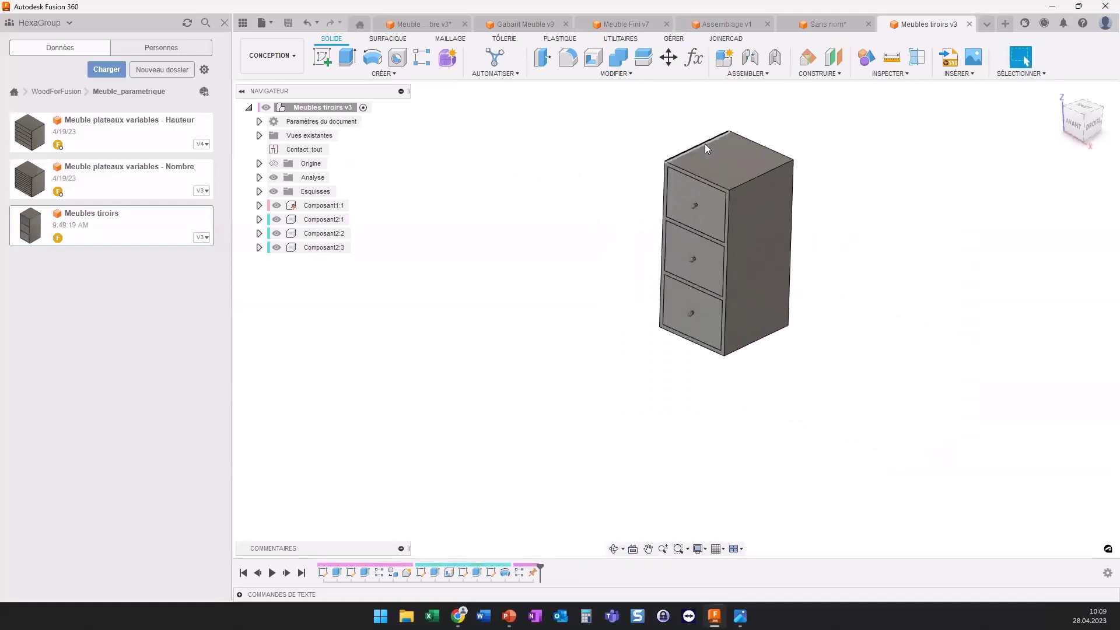
middle_click_drag(686, 287, 811, 363)
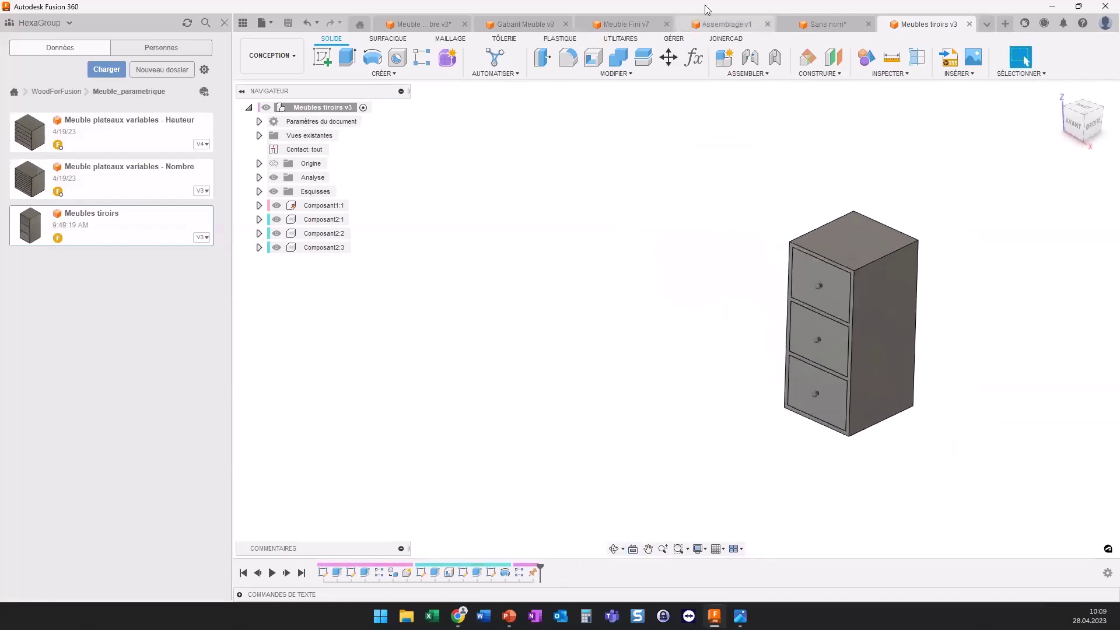
left_click(692, 60)
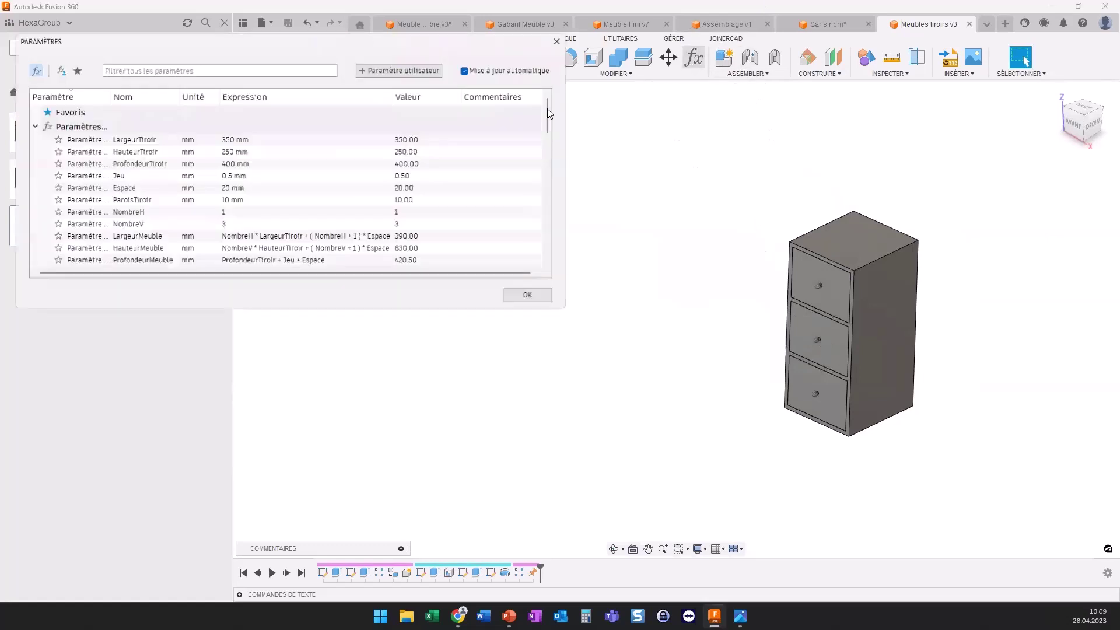
Step: Set NombreV to 4 and NombreH to 2
double_click(247, 224)
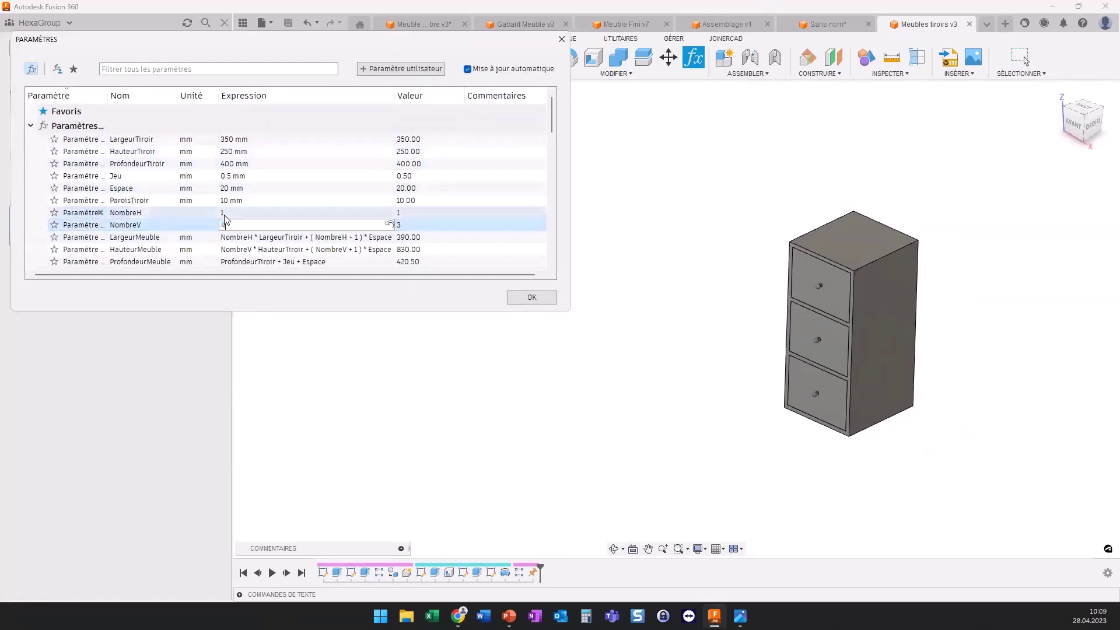
key("Return")
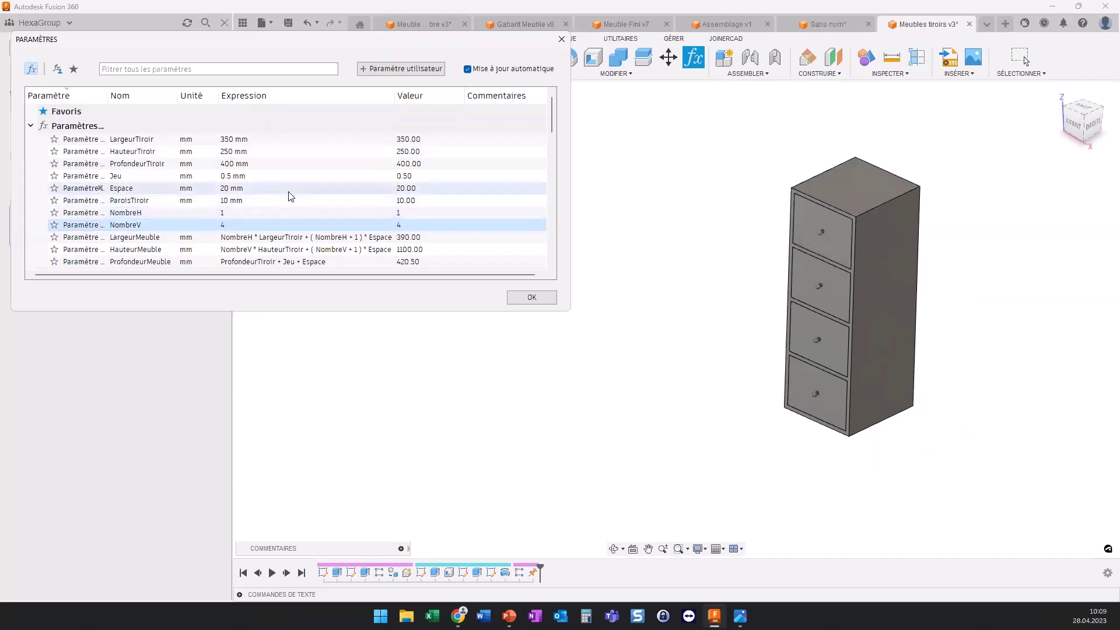
middle_click_drag(743, 357, 724, 329)
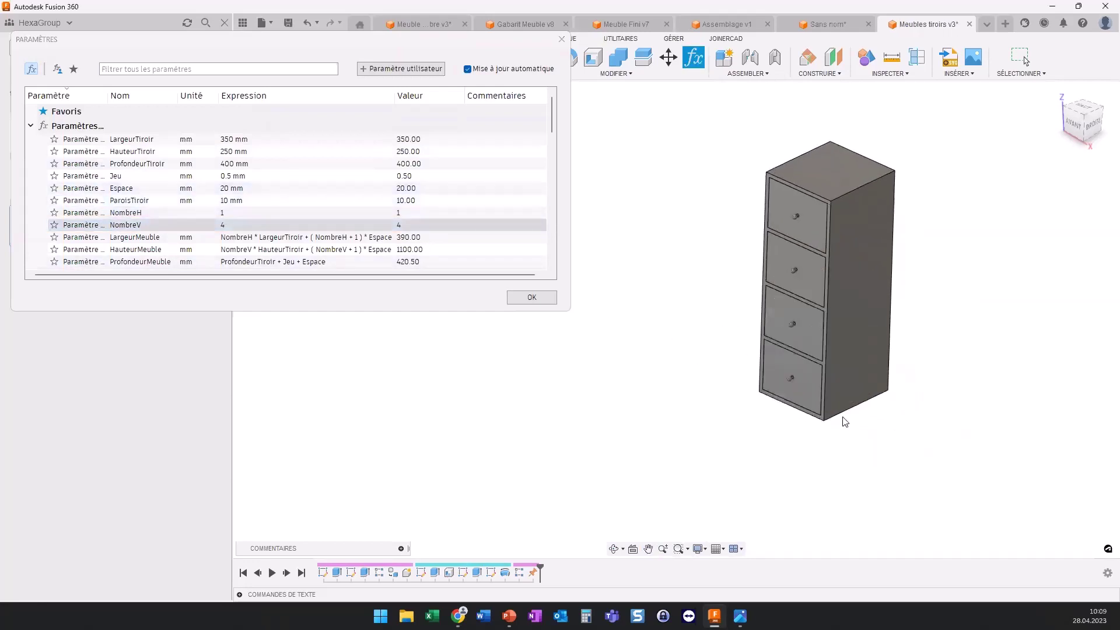
left_click(227, 213)
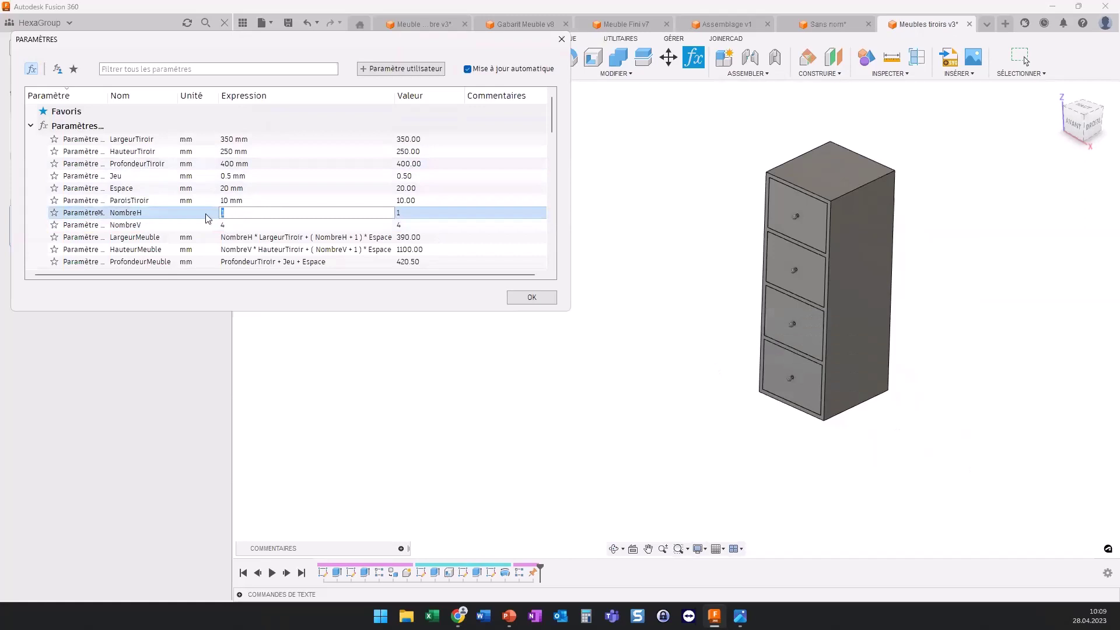
type("2")
key("Return")
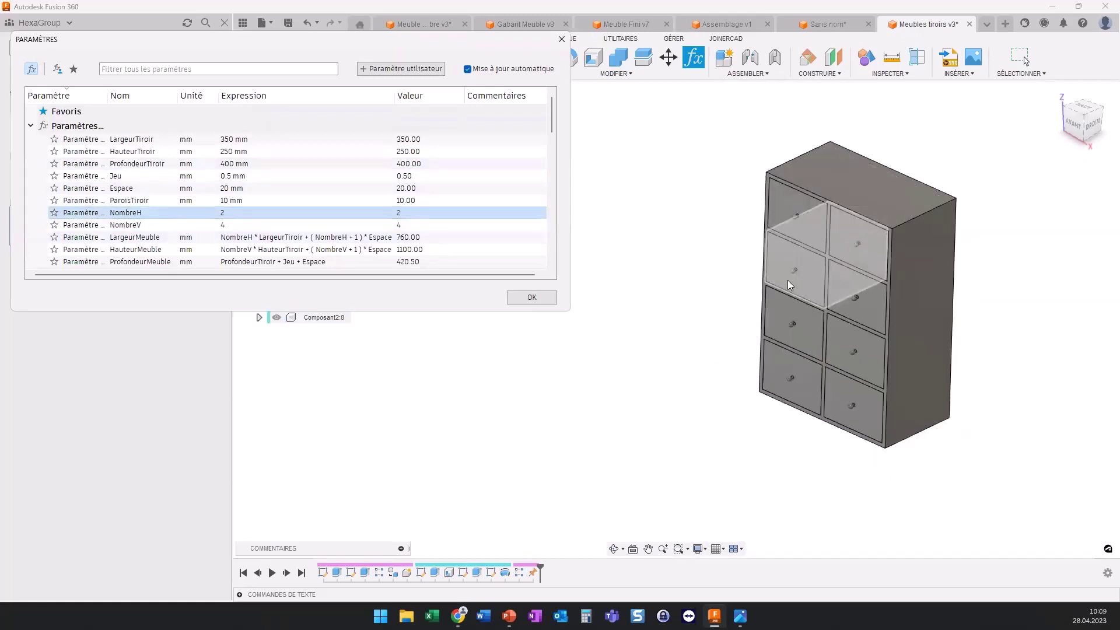
Step: Set LargeurTiroir to 250 mm and HauteurTiroir to 150 mm, keeping the changes
left_click(259, 140)
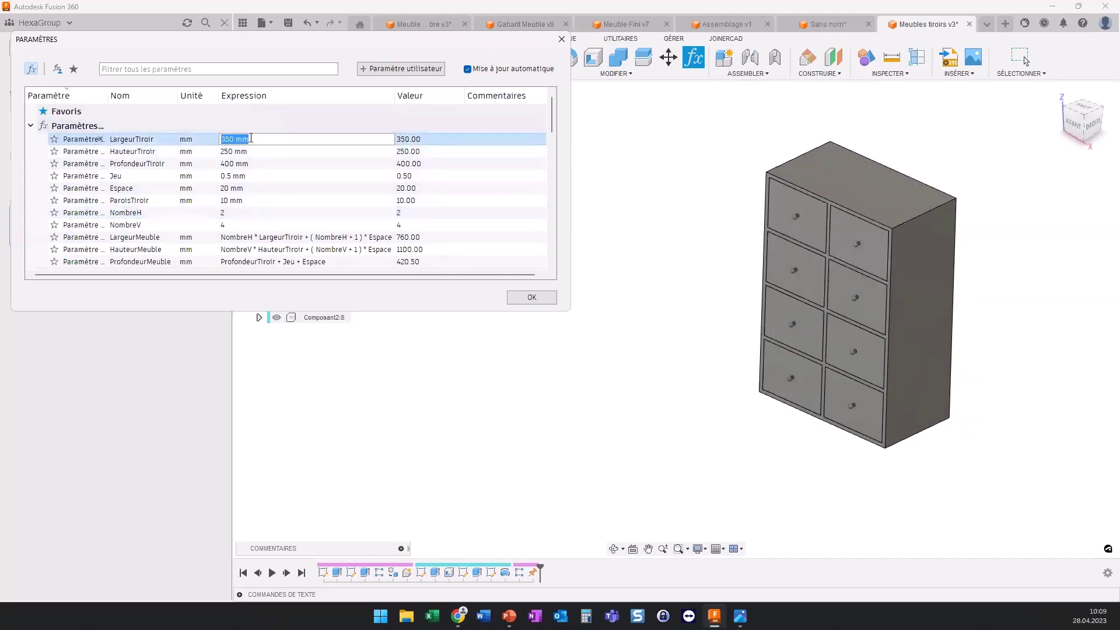
type("250")
key("Return")
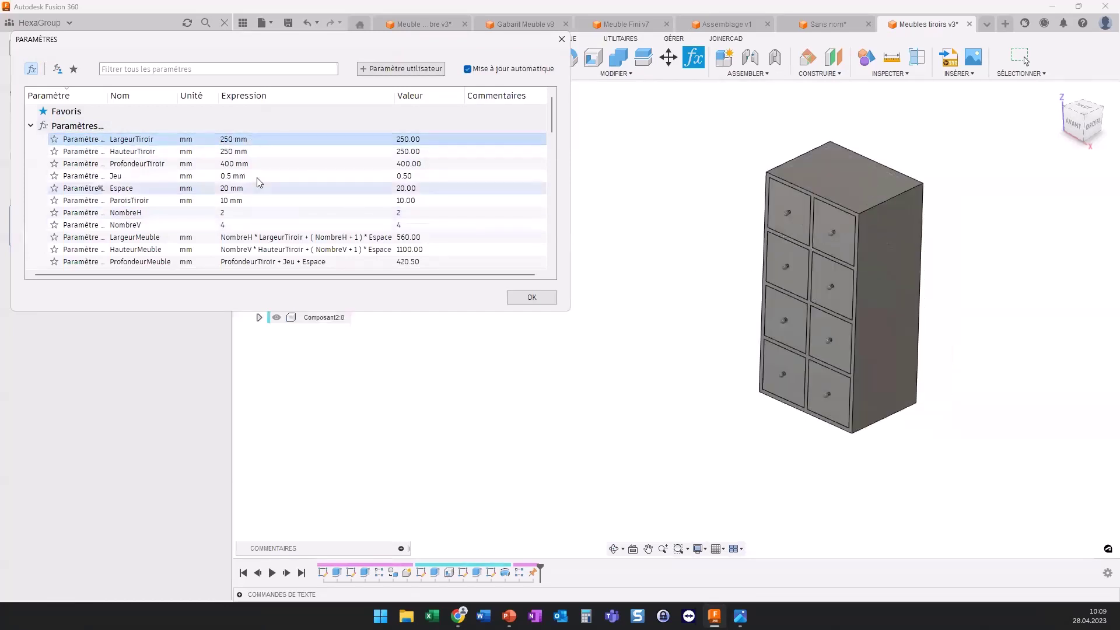
left_click(257, 152)
left_click_drag(262, 151, 214, 153)
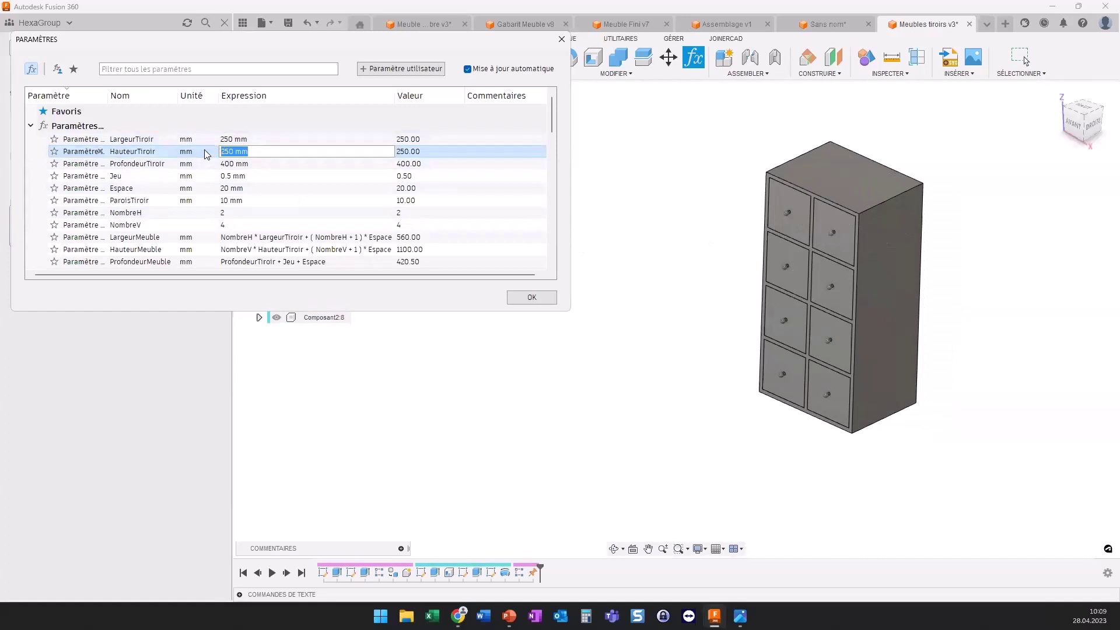
type("150")
key("Return")
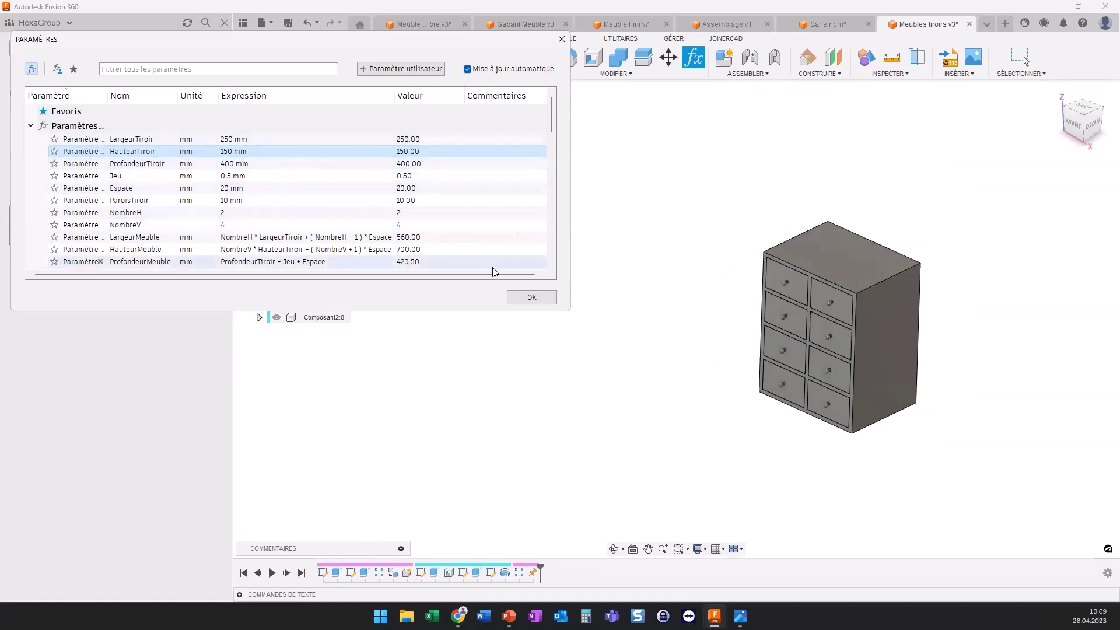
left_click(534, 298)
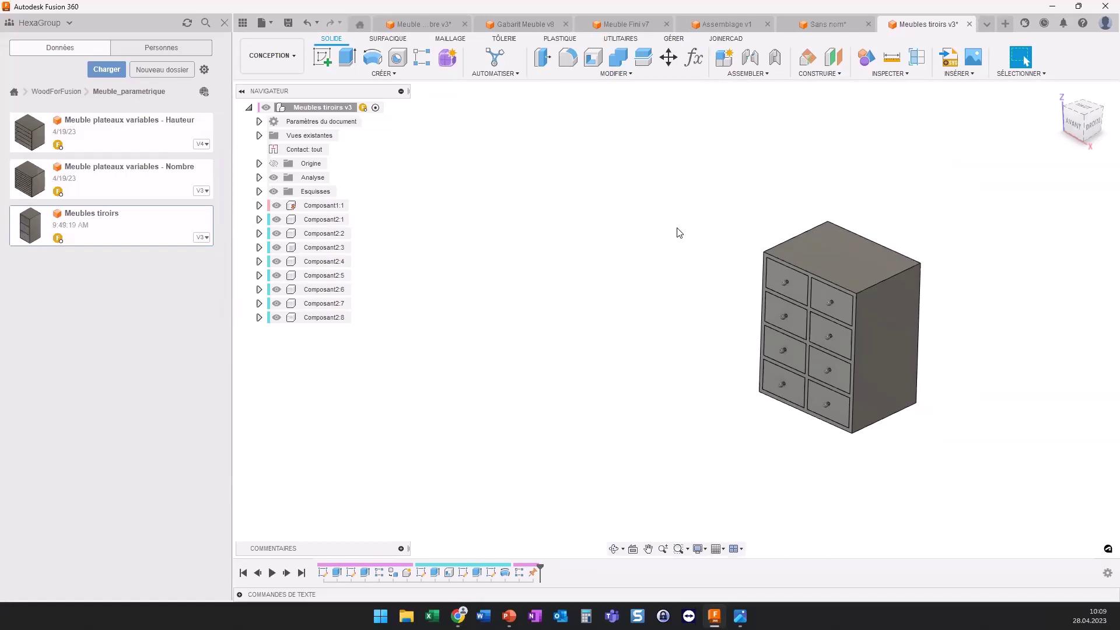
mouse_move(692, 260)
middle_mouse_down()
mouse_move(642, 247)
mouse_move(670, 260)
middle_mouse_up()
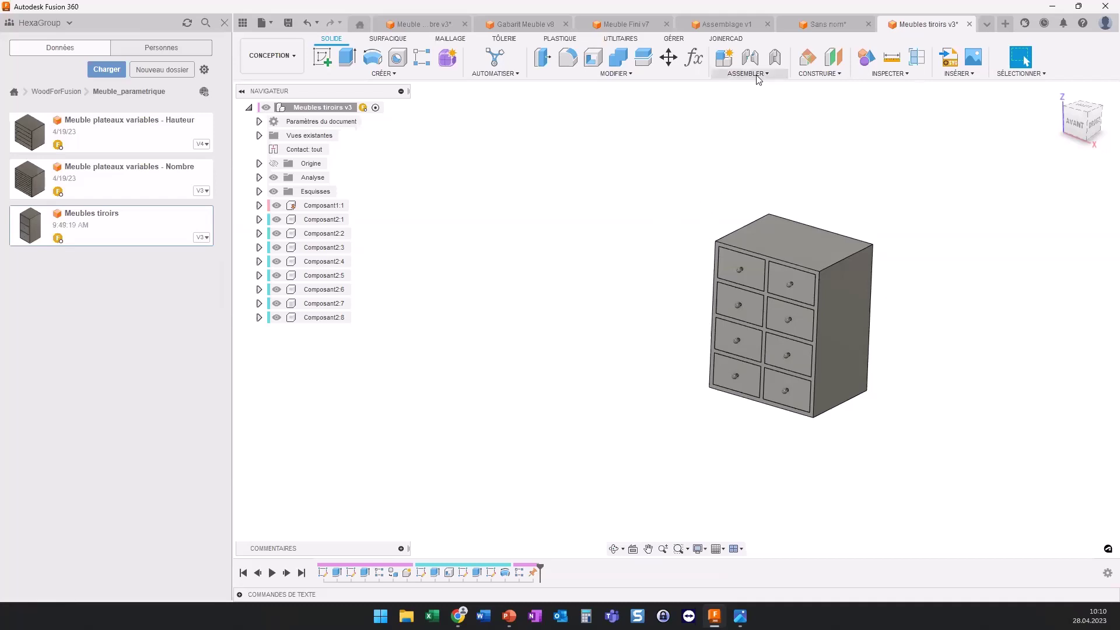
Step: Insert Meuble_Bas_Large_Portes from Bibliotheque > Meubles_Cuisine into Assemblage v1
left_click(723, 24)
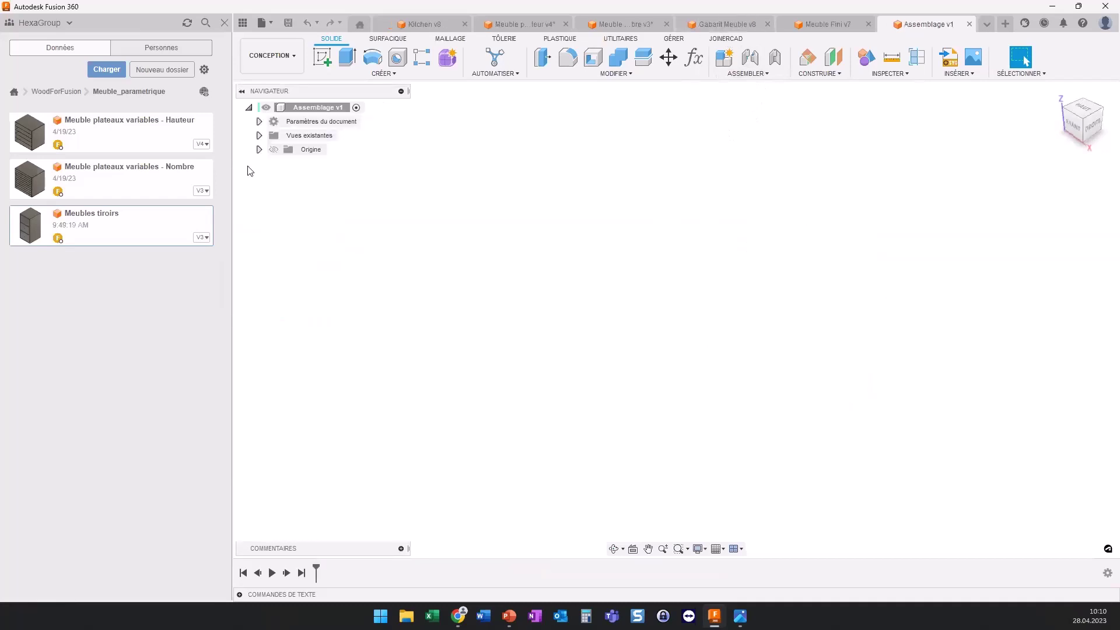
left_click(63, 92)
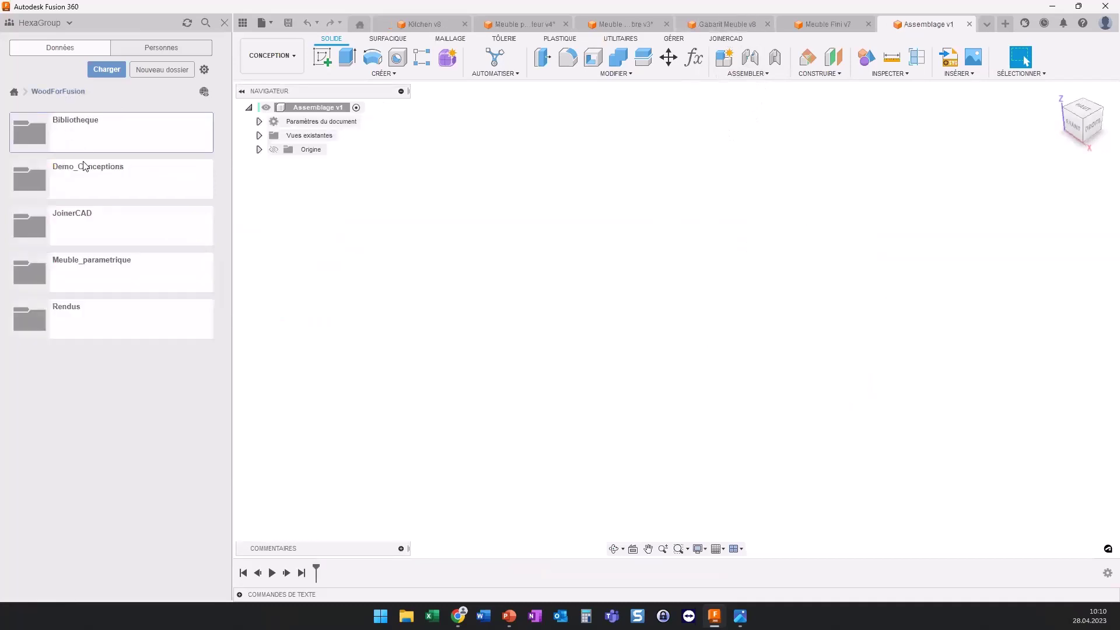
left_click(103, 135)
left_click(95, 230)
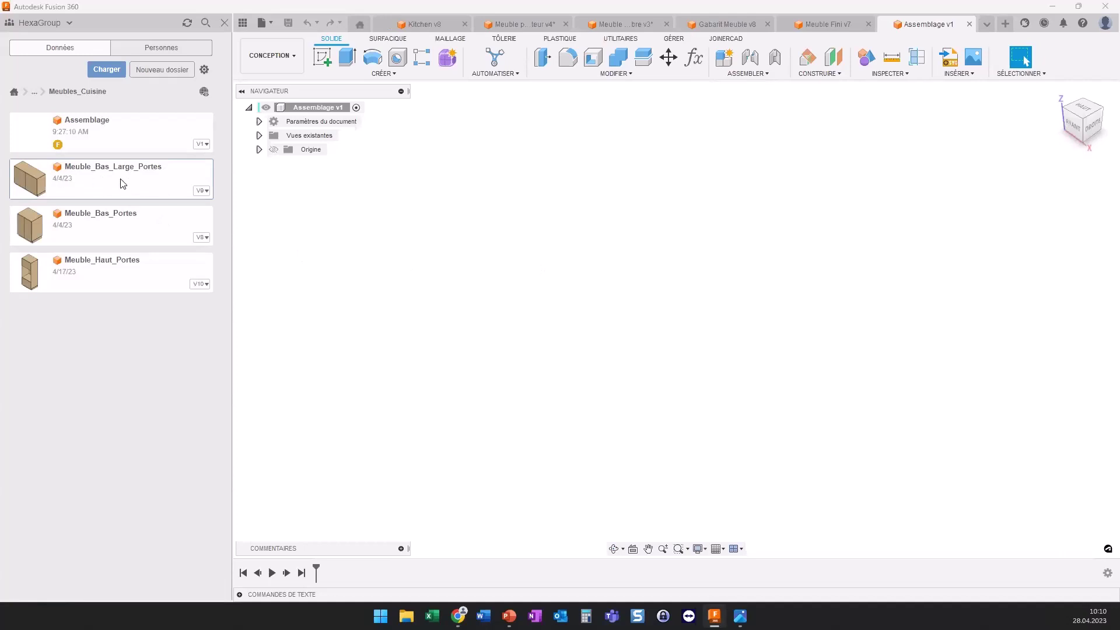
left_click_drag(64, 180, 583, 246)
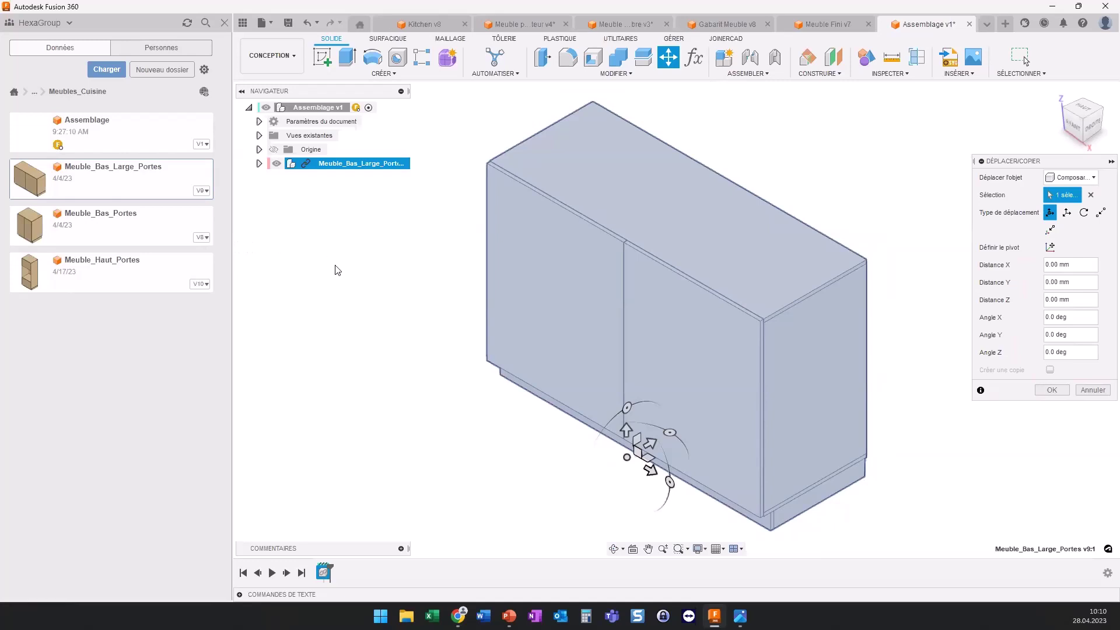
scroll(477, 337, "down", 3)
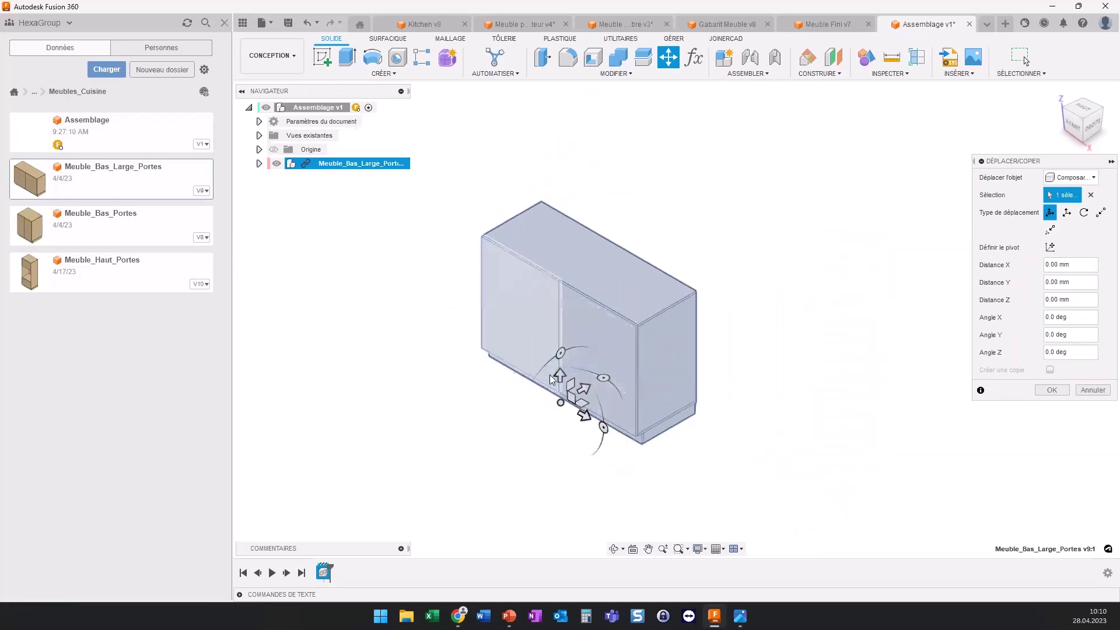
left_click(1053, 390)
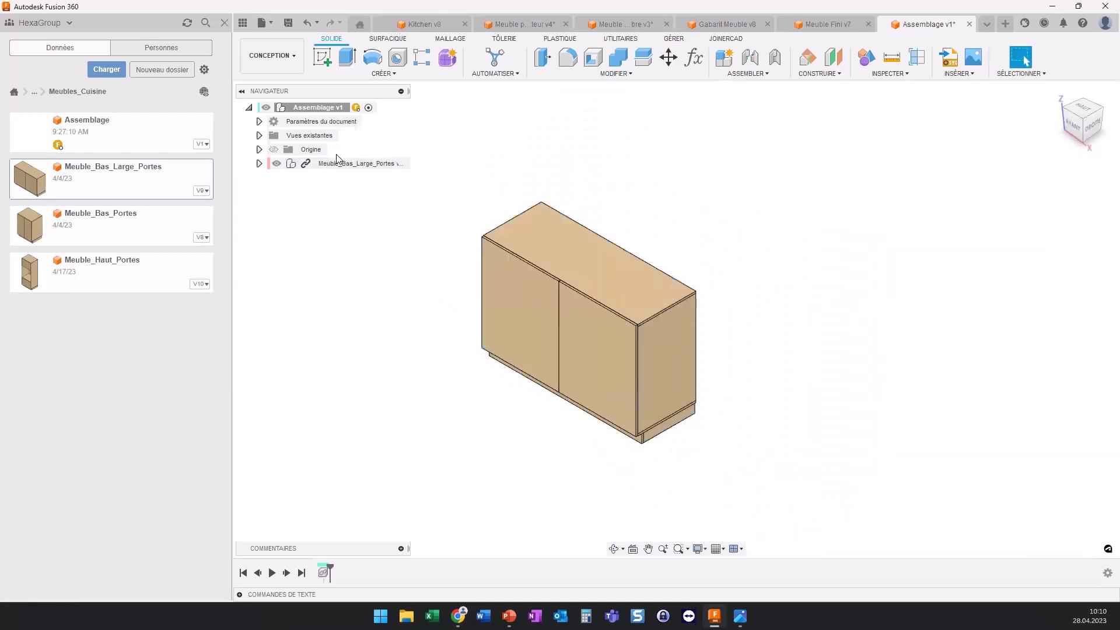
Step: Ground the Meuble_Bas_Large_Portes cabinet in place with Terre
left_click(259, 163)
right_click(320, 247)
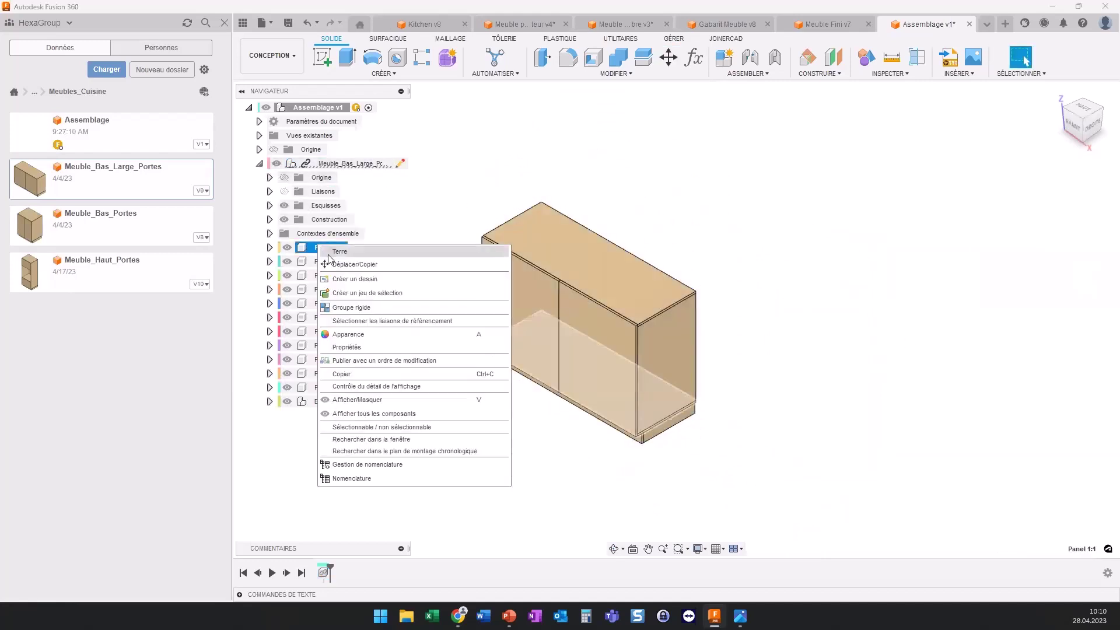
left_click(338, 252)
left_click(259, 163)
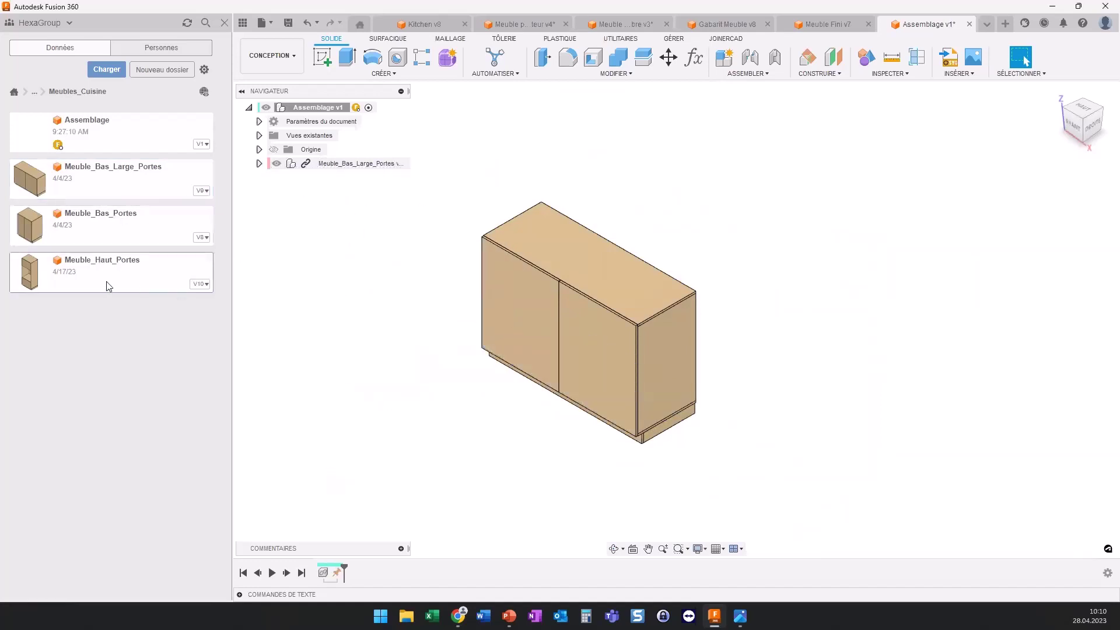
Step: Insert Meuble_Haut_Portes and shift it 1400 mm along X
left_click_drag(96, 267, 421, 320)
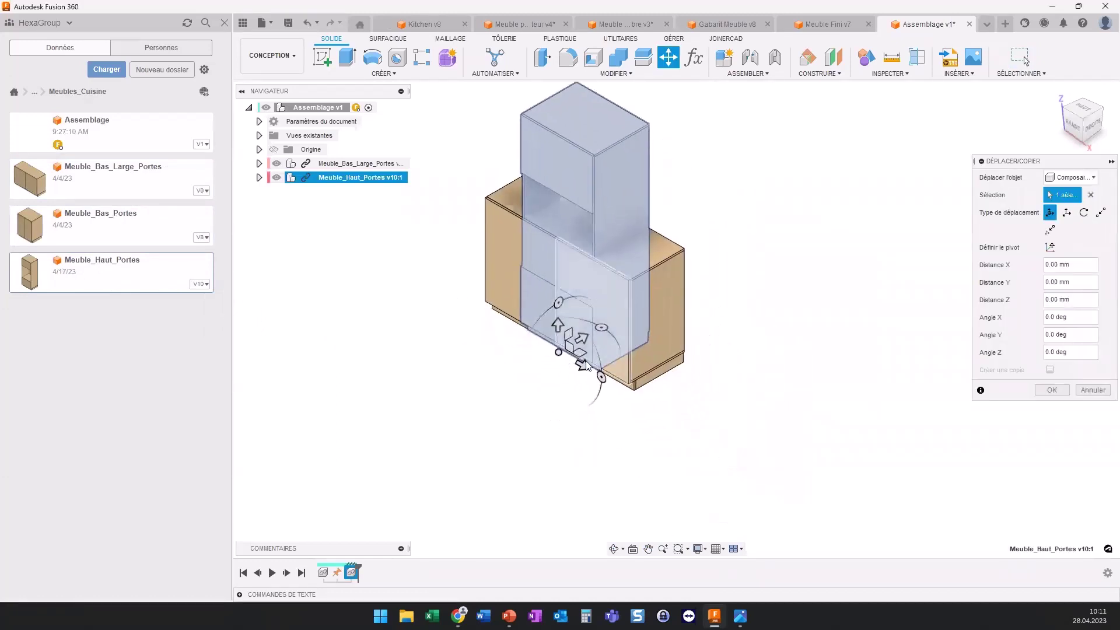
left_click_drag(583, 365, 713, 435)
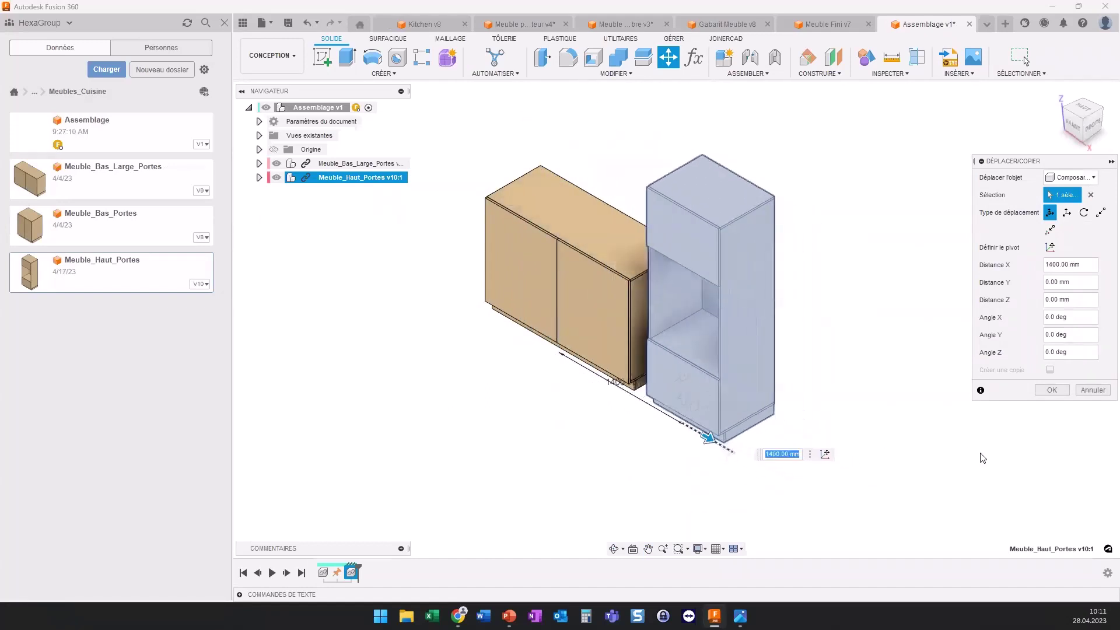
left_click(1051, 390)
mouse_move(911, 331)
middle_mouse_down("shift")
mouse_move(799, 332)
mouse_move(750, 225)
middle_mouse_up("shift")
Step: Join both cabinets' bottom rail corners with a flipped rigid joint
left_click(750, 58)
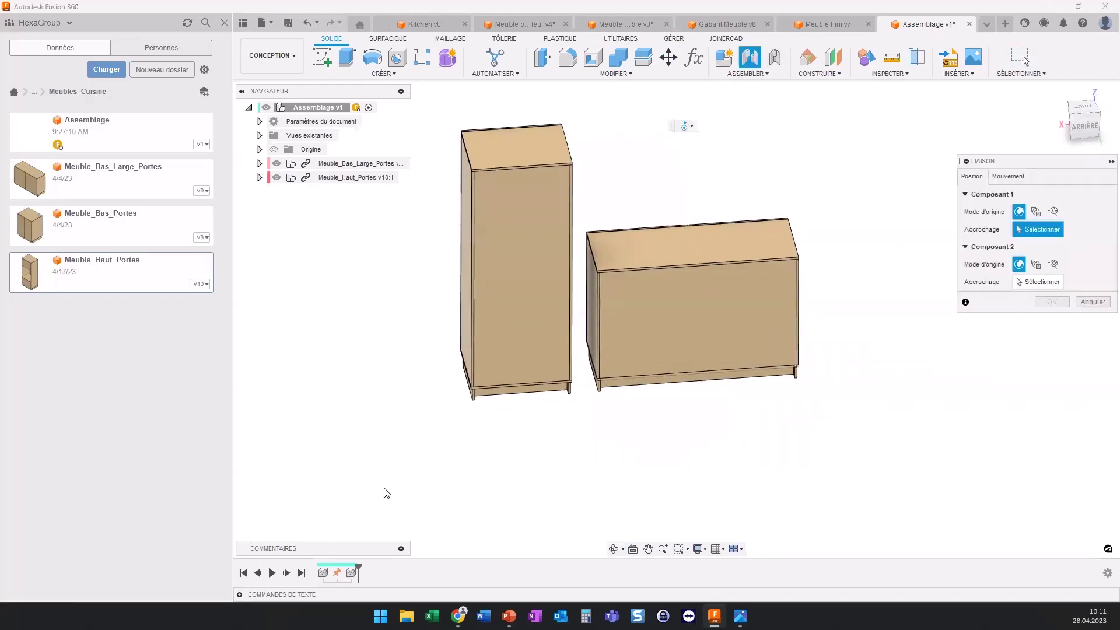
scroll(557, 404, "up", 1)
scroll(575, 379, "up", 3)
scroll(575, 379, "up", 2)
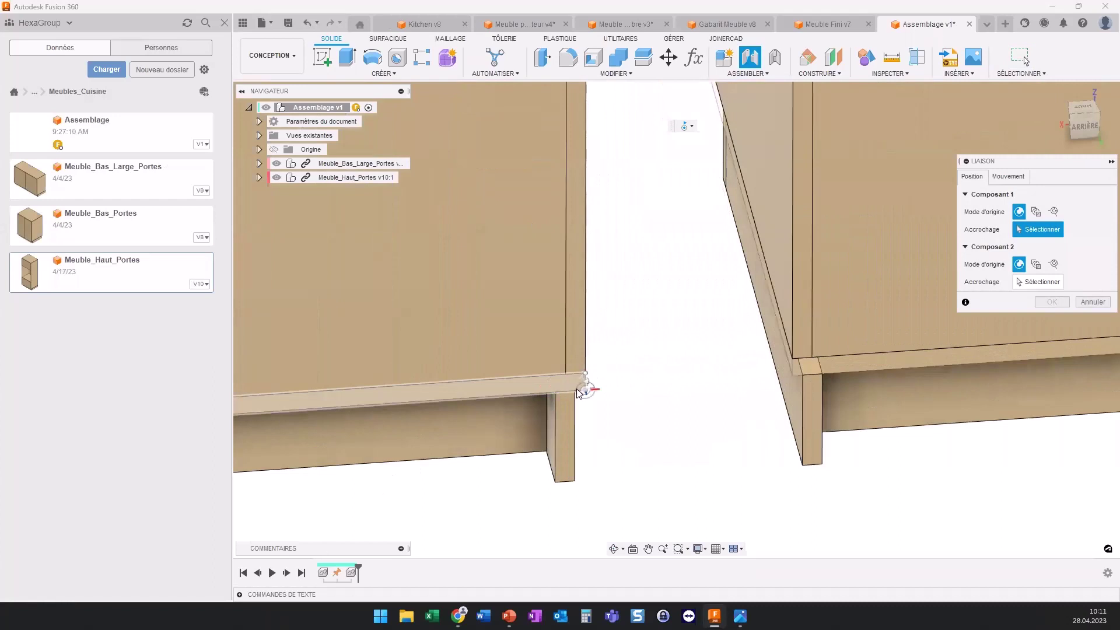
left_click(578, 392)
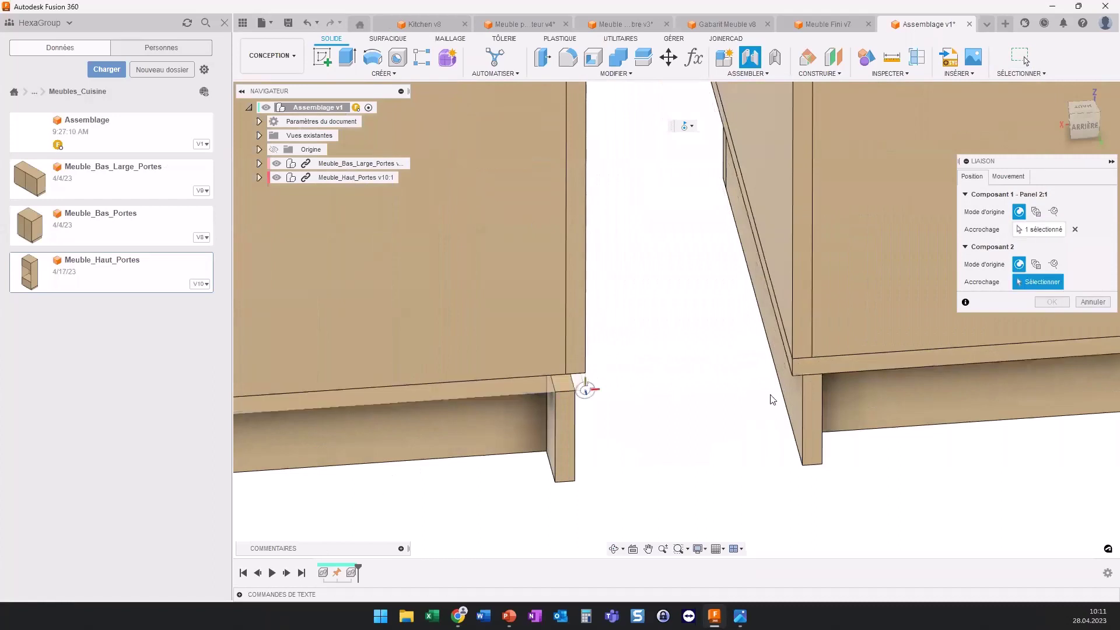
left_click(794, 375)
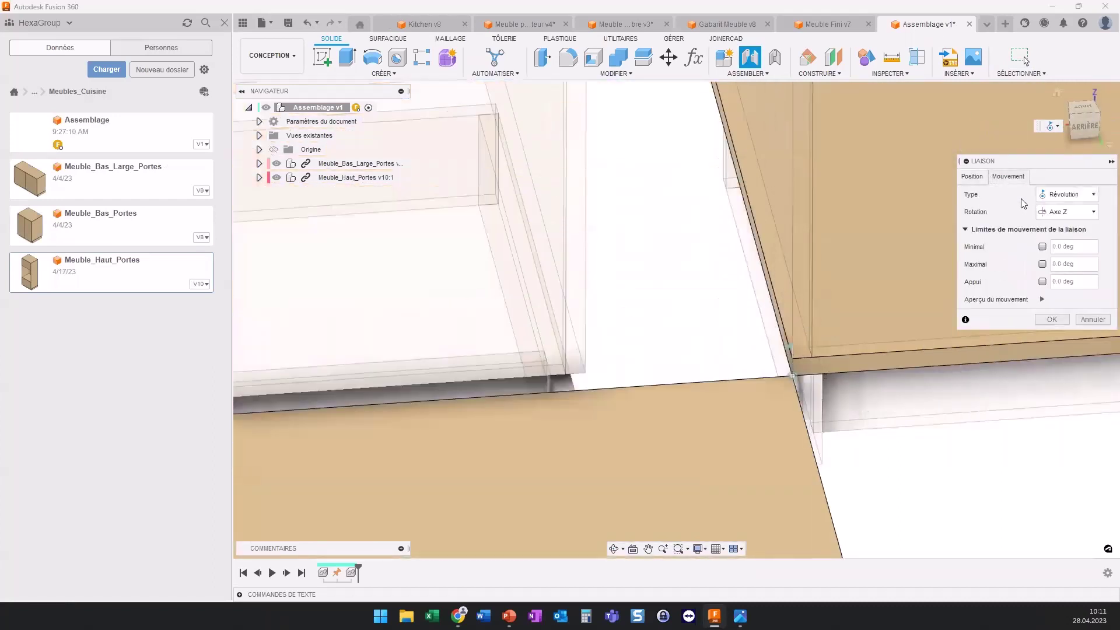
left_click(1066, 194)
left_click(1059, 209)
left_click(971, 177)
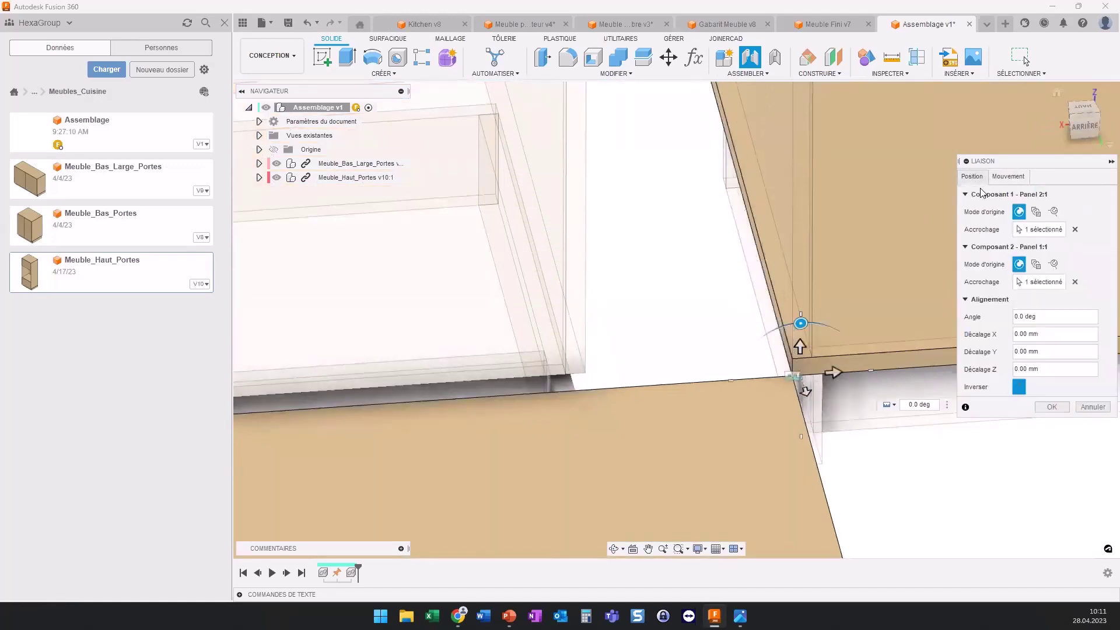
left_click(1019, 386)
left_click(1051, 406)
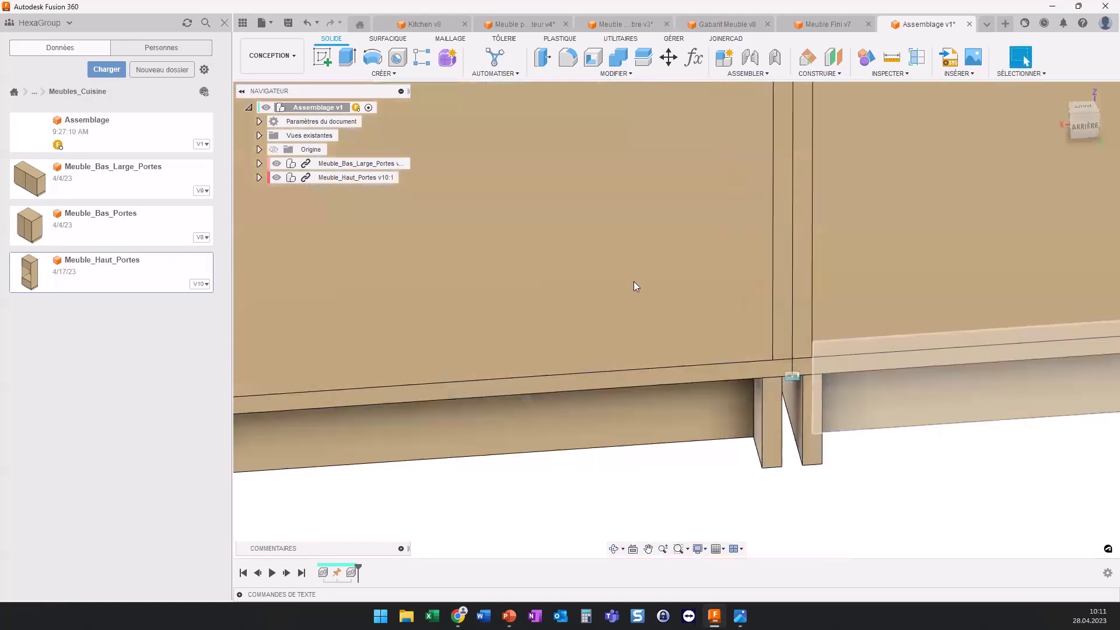
scroll(618, 277, "down", 2)
scroll(605, 273, "down", 2)
scroll(571, 245, "down", 2)
scroll(554, 292, "down", 2)
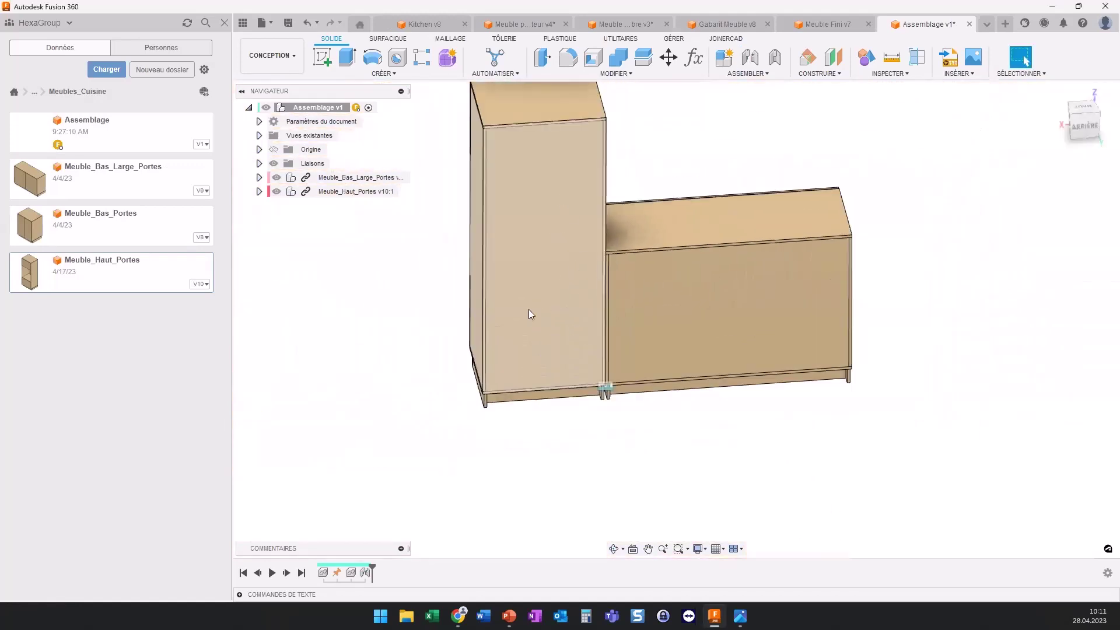
mouse_move(528, 309)
middle_mouse_down("shift")
mouse_move(712, 305)
mouse_move(695, 279)
mouse_move(641, 319)
middle_mouse_up("shift")
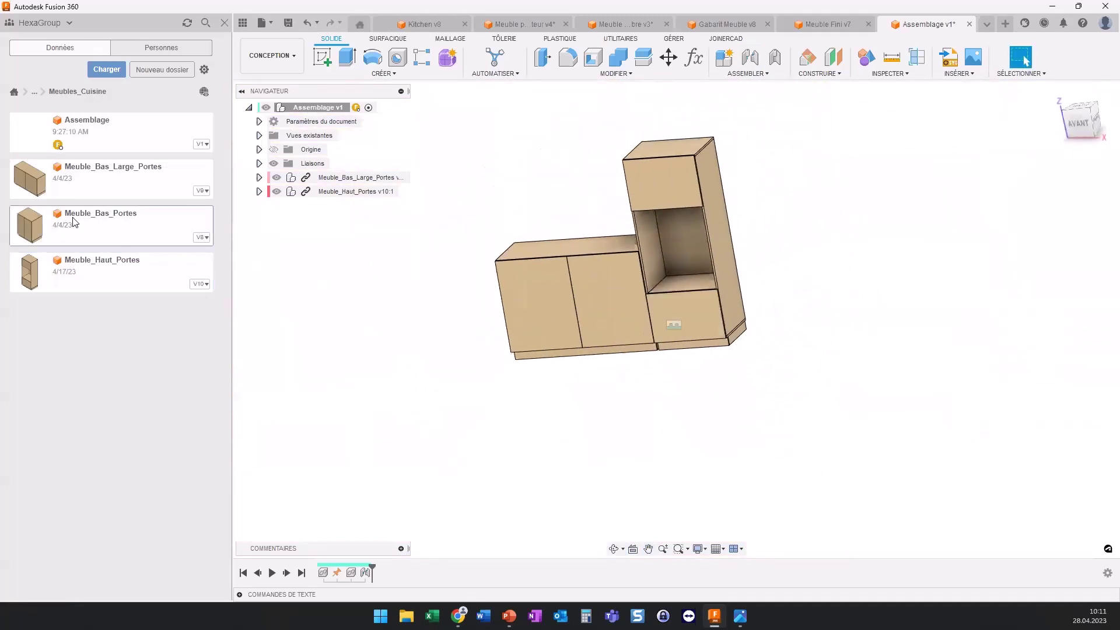
Step: Insert Meuble_Bas_Portes and move it 2500 mm along X
left_click_drag(73, 221, 449, 307)
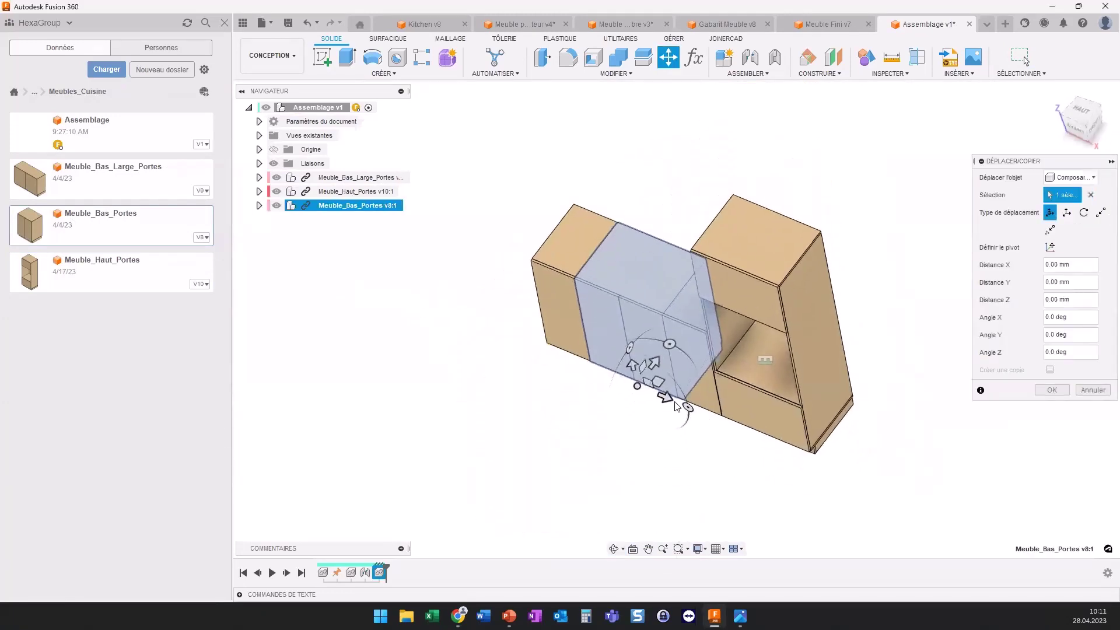
mouse_move(670, 455)
left_mouse_down()
mouse_move(839, 446)
mouse_move(939, 511)
left_mouse_up()
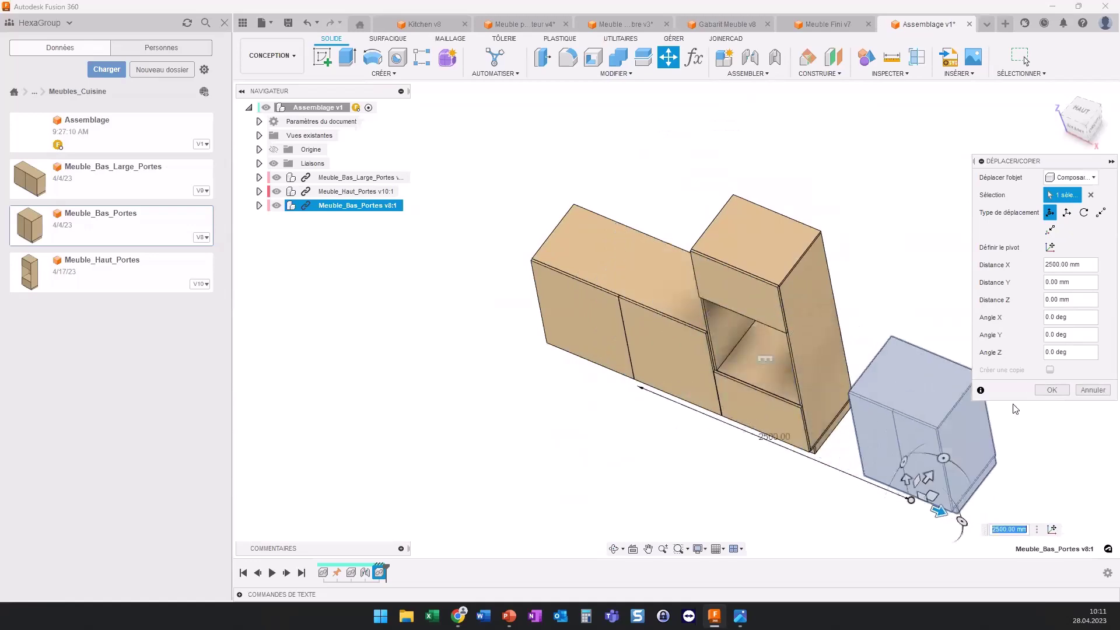
key("Return")
mouse_move(920, 375)
middle_mouse_down("shift")
mouse_move(757, 337)
mouse_move(730, 365)
mouse_move(729, 277)
middle_mouse_up("shift")
Step: Joint Meuble_Bas_Portes corner-to-corner with the tall cabinet, flipped, with -50 mm X offset
left_click(749, 57)
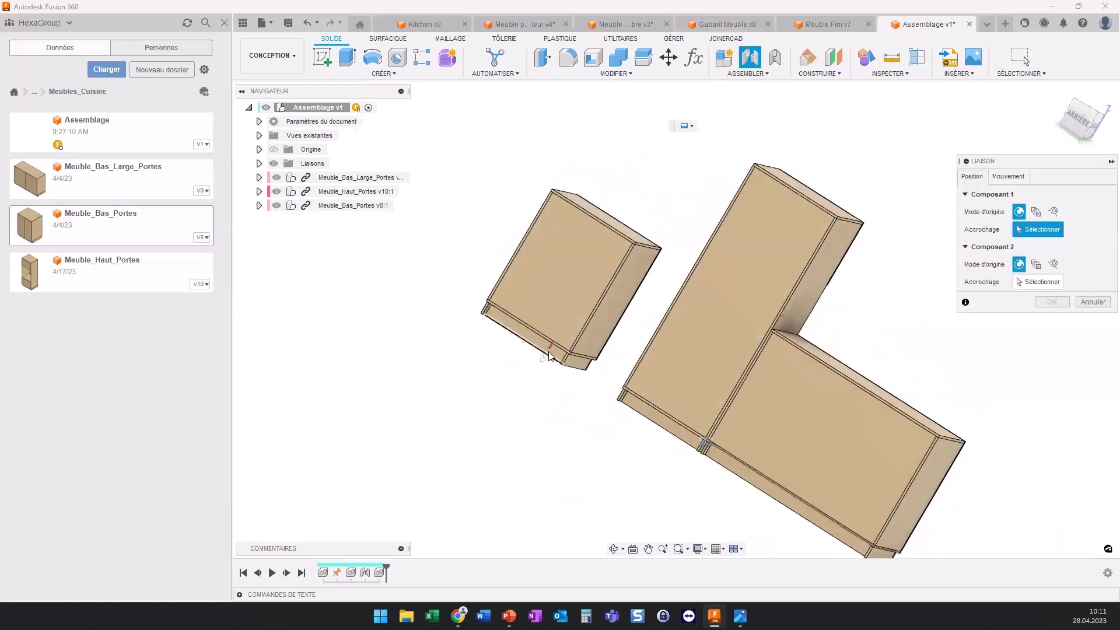
scroll(560, 353, "up", 5)
scroll(583, 356, "up", 5)
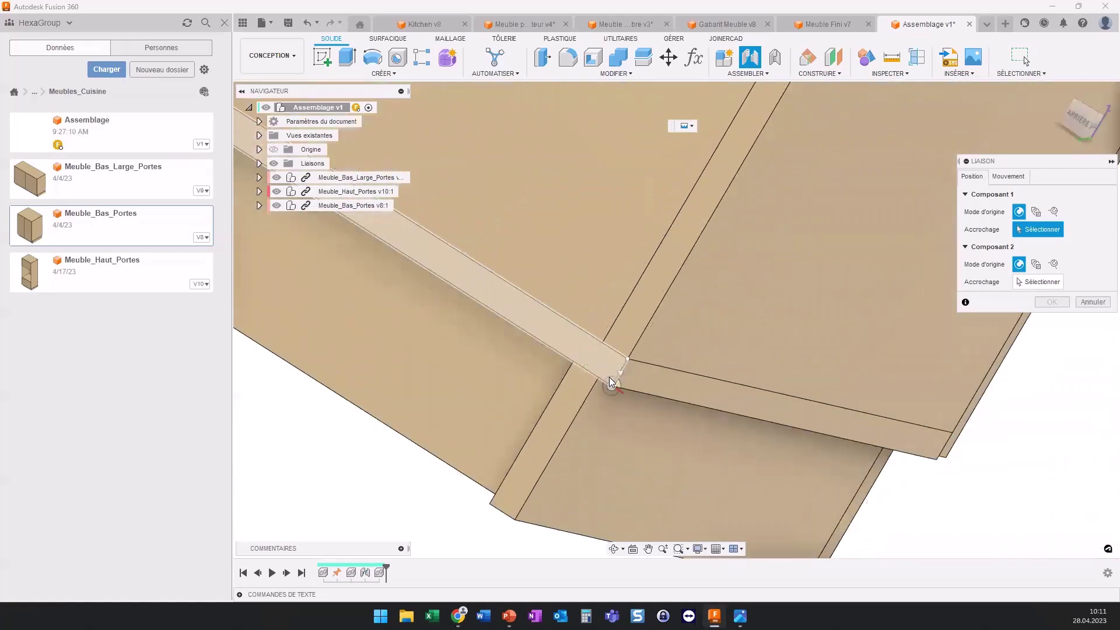
left_click(611, 380)
scroll(832, 492, "down", 3)
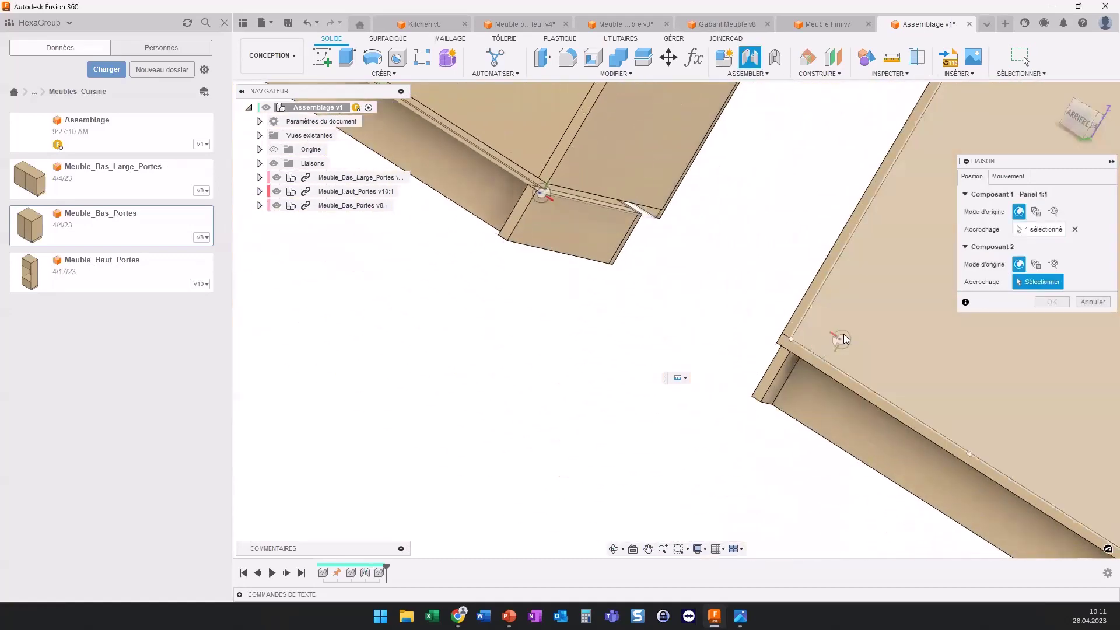
scroll(840, 335, "up", 5)
left_click(749, 349)
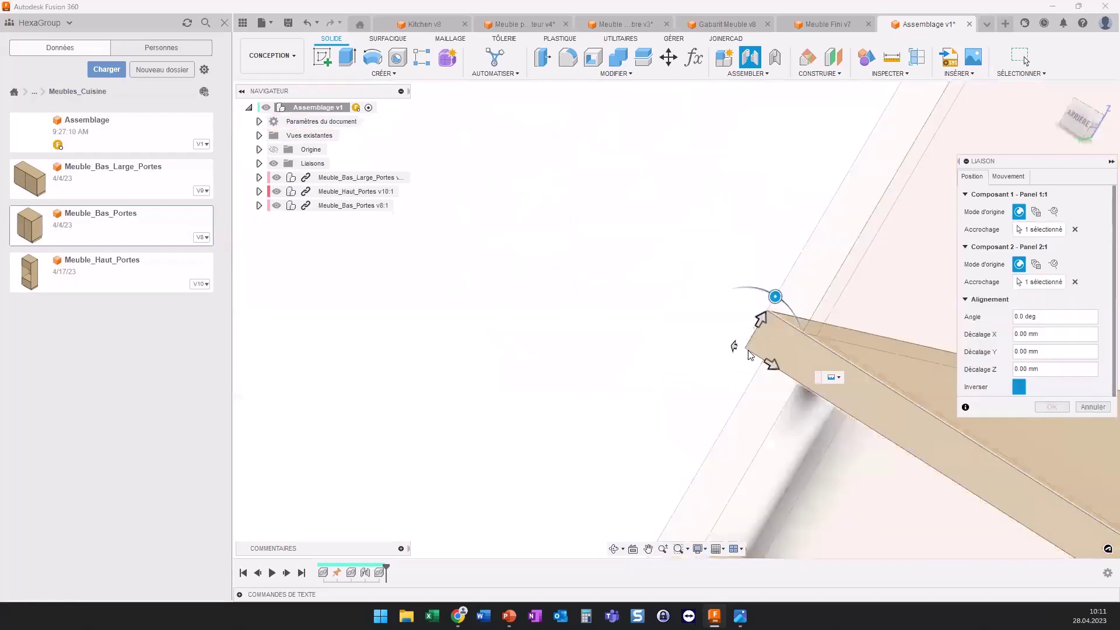
left_click(1019, 384)
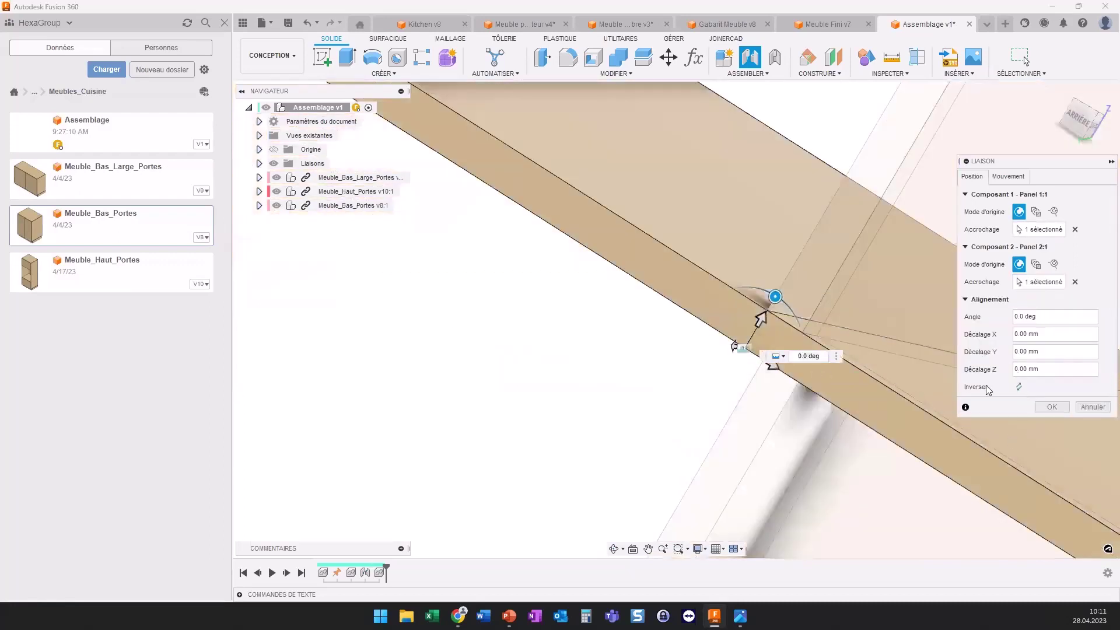
left_click_drag(730, 352, 696, 330)
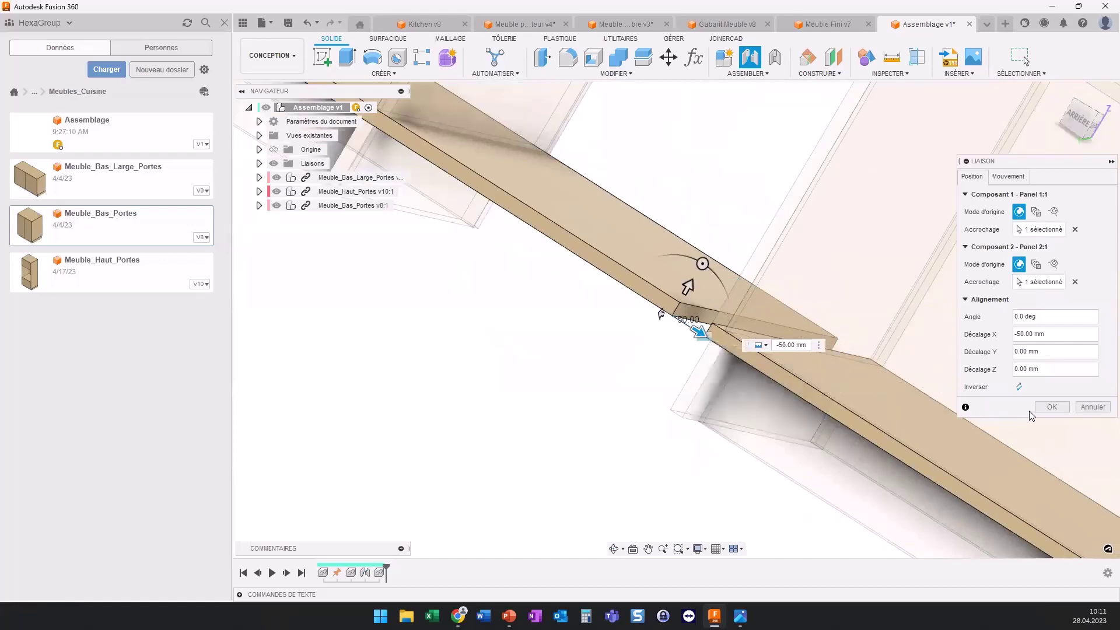
left_click(1051, 407)
scroll(667, 316, "down", 5)
scroll(641, 309, "down", 3)
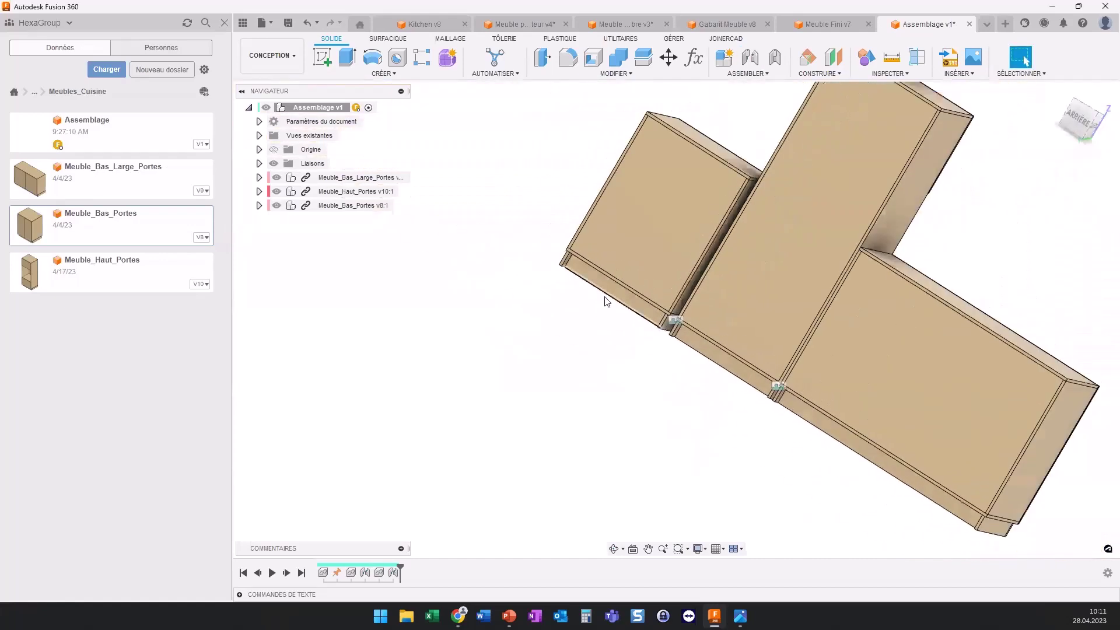
mouse_move(606, 301)
middle_mouse_down("shift")
mouse_move(765, 324)
mouse_move(712, 387)
mouse_move(717, 396)
mouse_move(724, 345)
mouse_move(614, 352)
mouse_move(665, 300)
middle_mouse_up("shift")
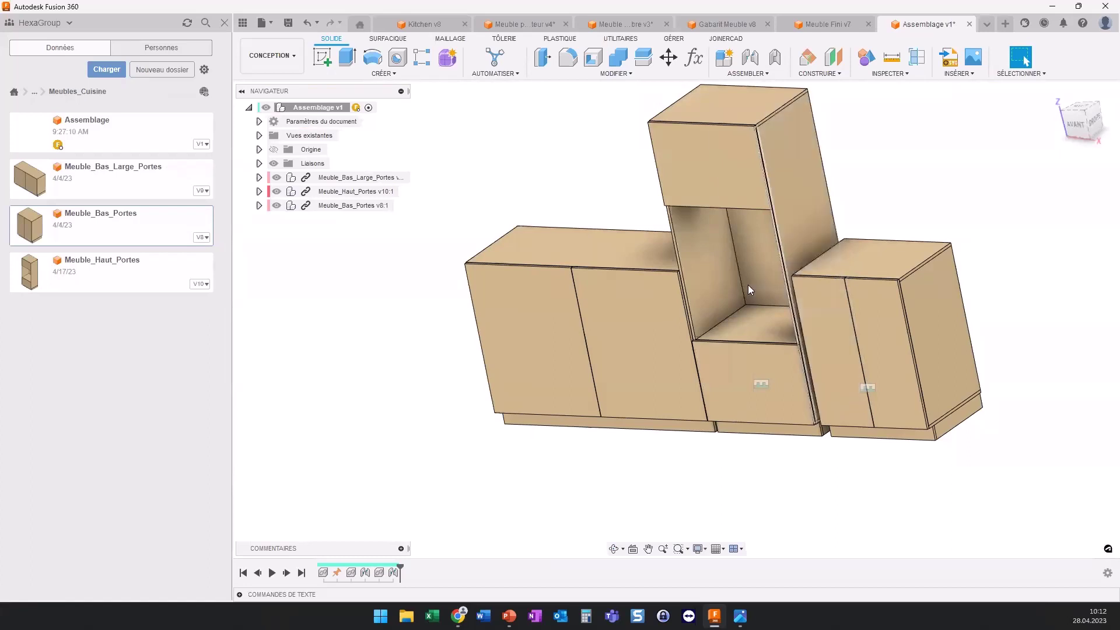
scroll(749, 286, "down", 3)
middle_click_drag(723, 323, 652, 345)
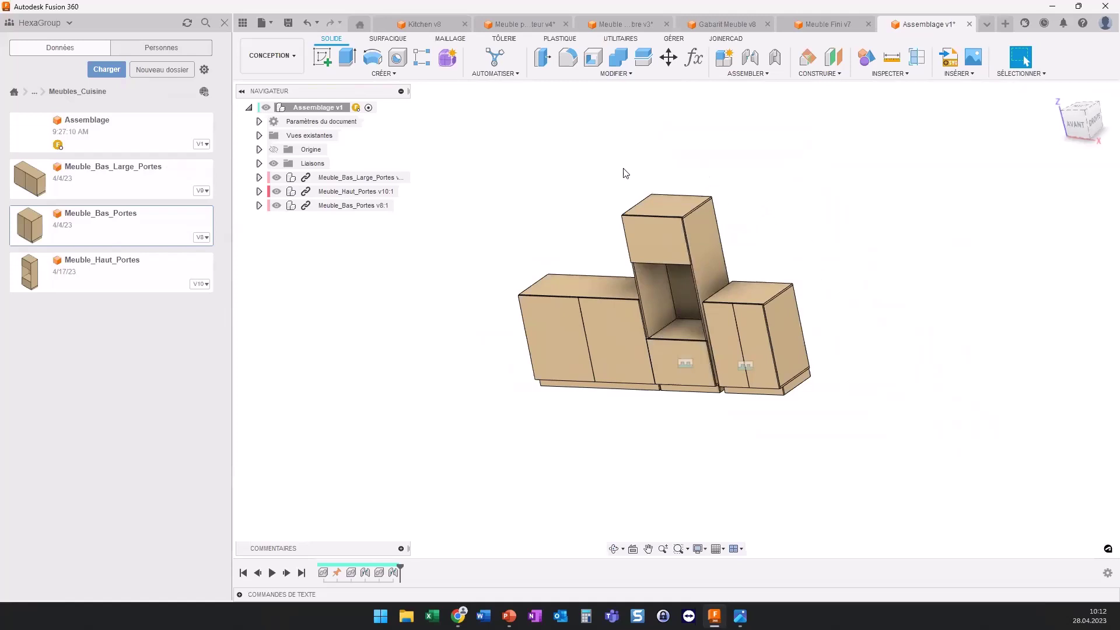
Step: Create and activate a new component, Composant1
left_click(382, 73)
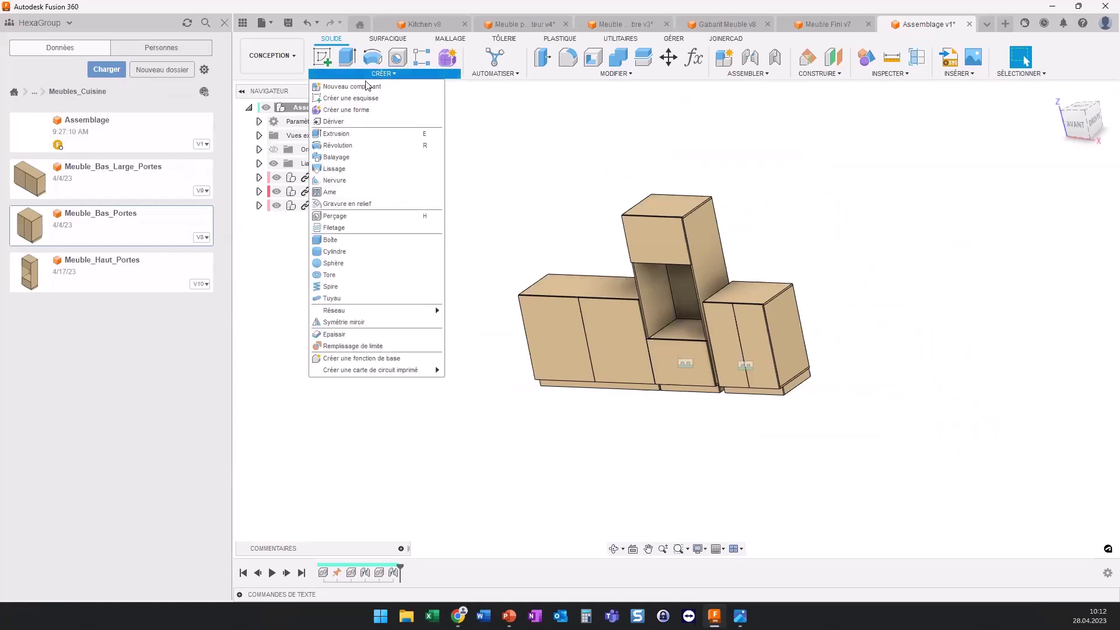
left_click(356, 89)
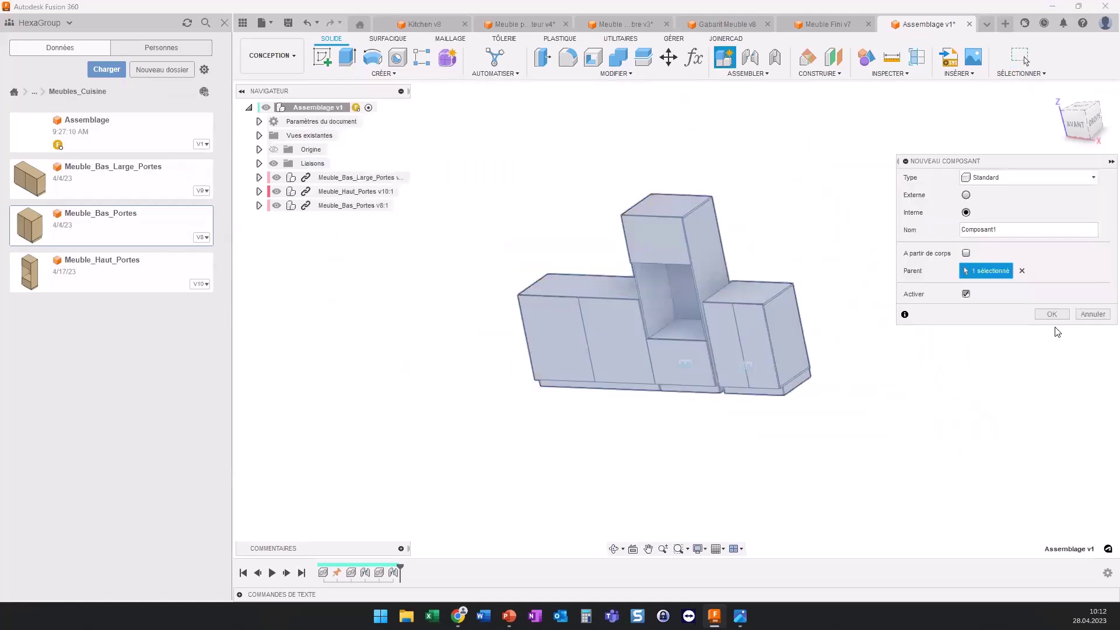
left_click(1052, 314)
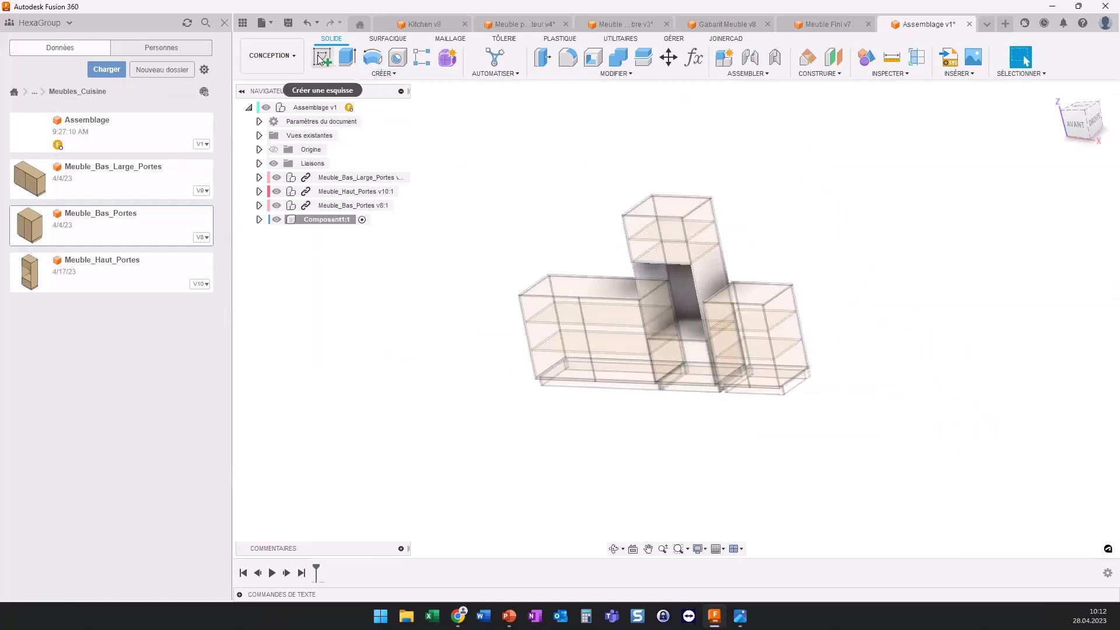
mouse_move(322, 58)
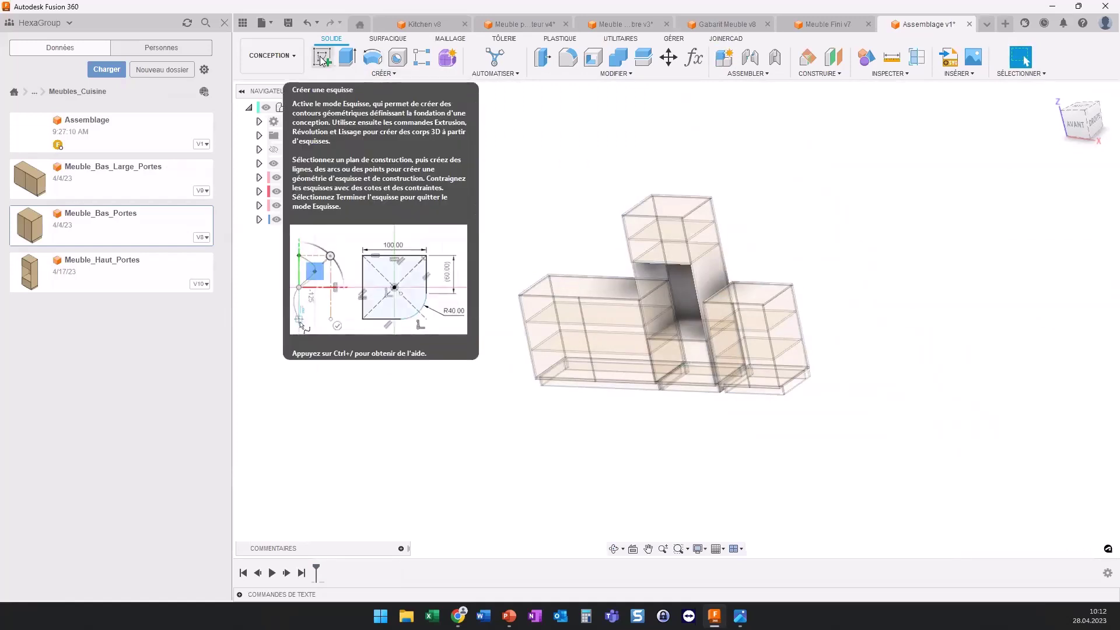
Step: Sketch a two-point rectangle between cabinet corners on the side plane
left_click(323, 58)
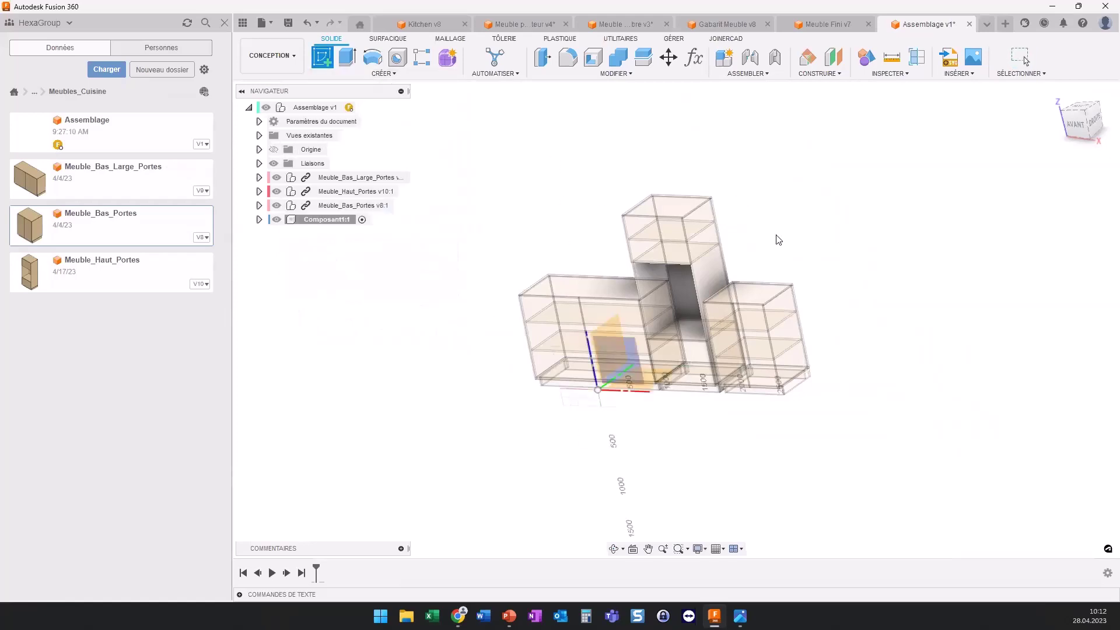
left_click(790, 340)
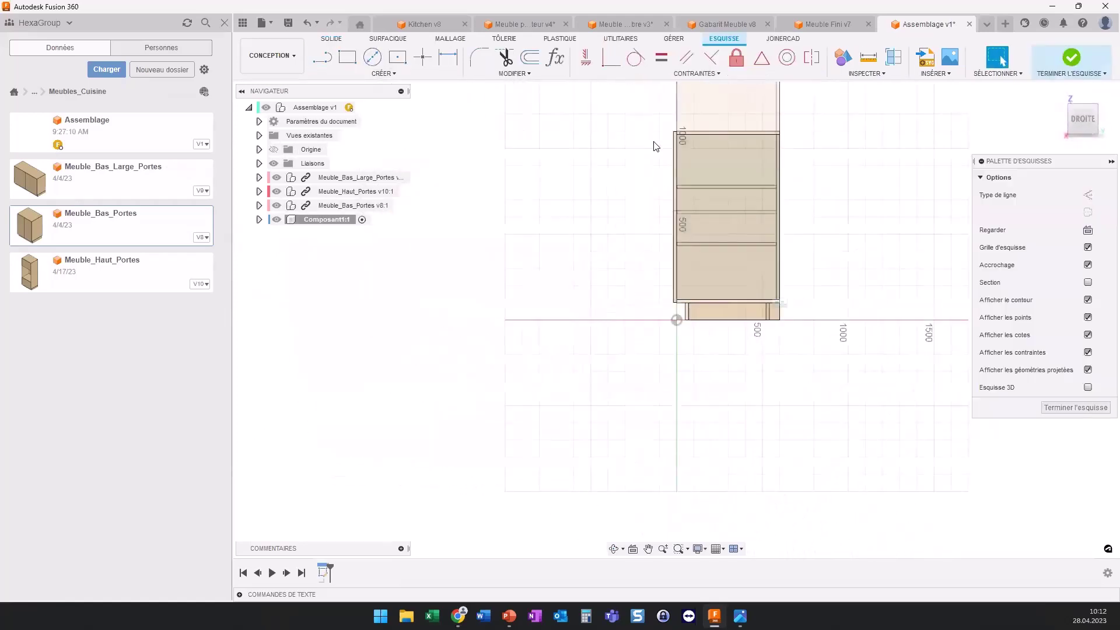
left_click(347, 57)
scroll(628, 212, "up", 3)
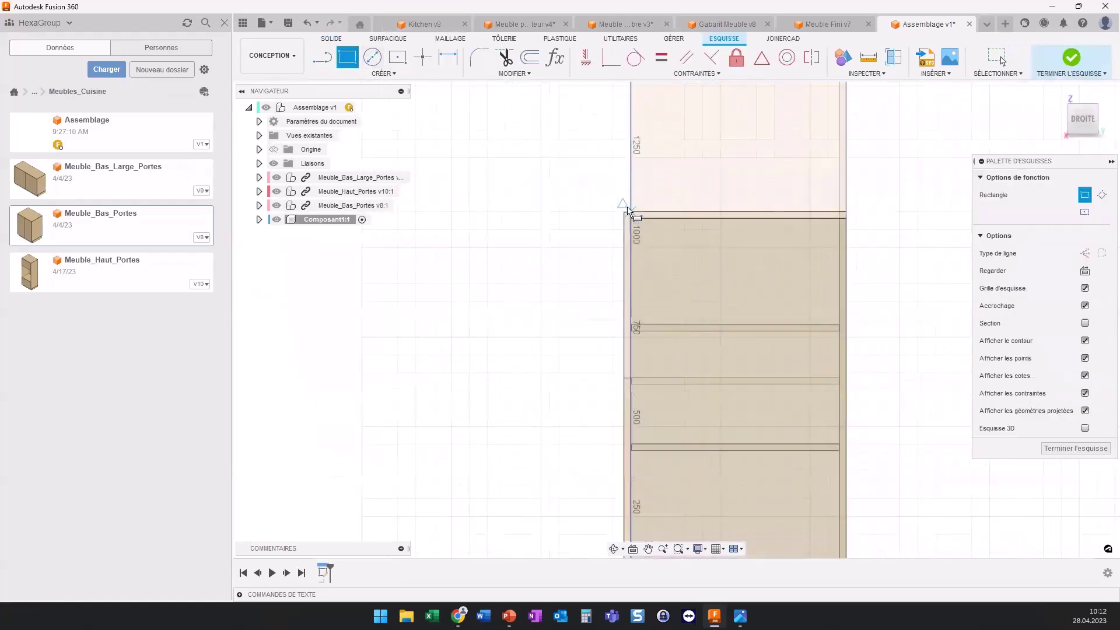
left_click(630, 215)
scroll(697, 290, "down", 1)
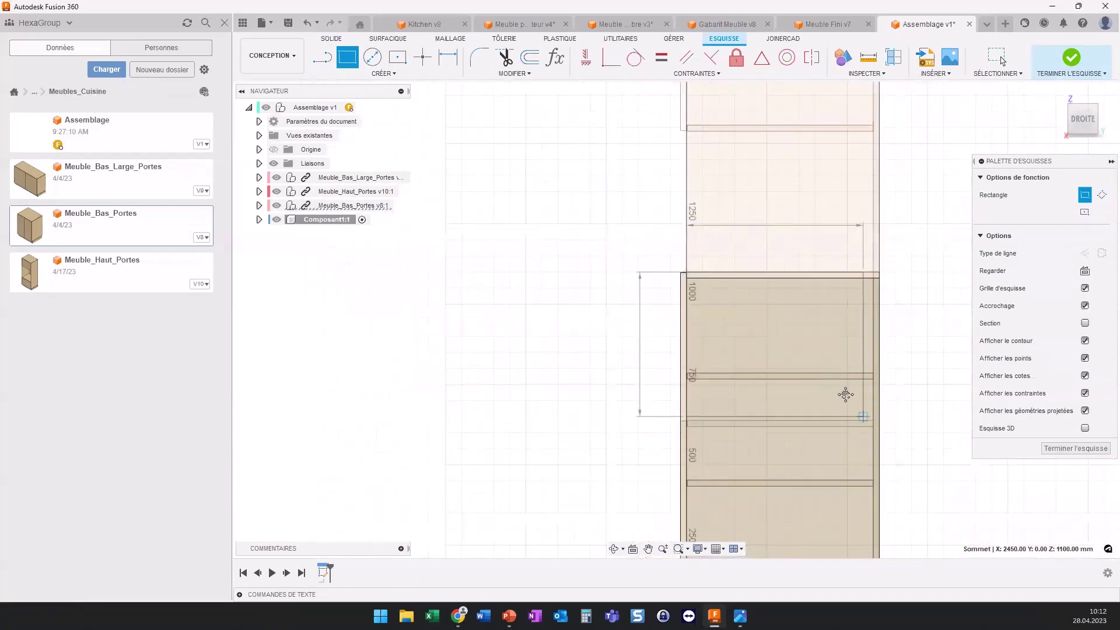
middle_click_drag(845, 395, 745, 342)
scroll(745, 442, "up", 2)
scroll(730, 400, "up", 2)
scroll(735, 407, "up", 1)
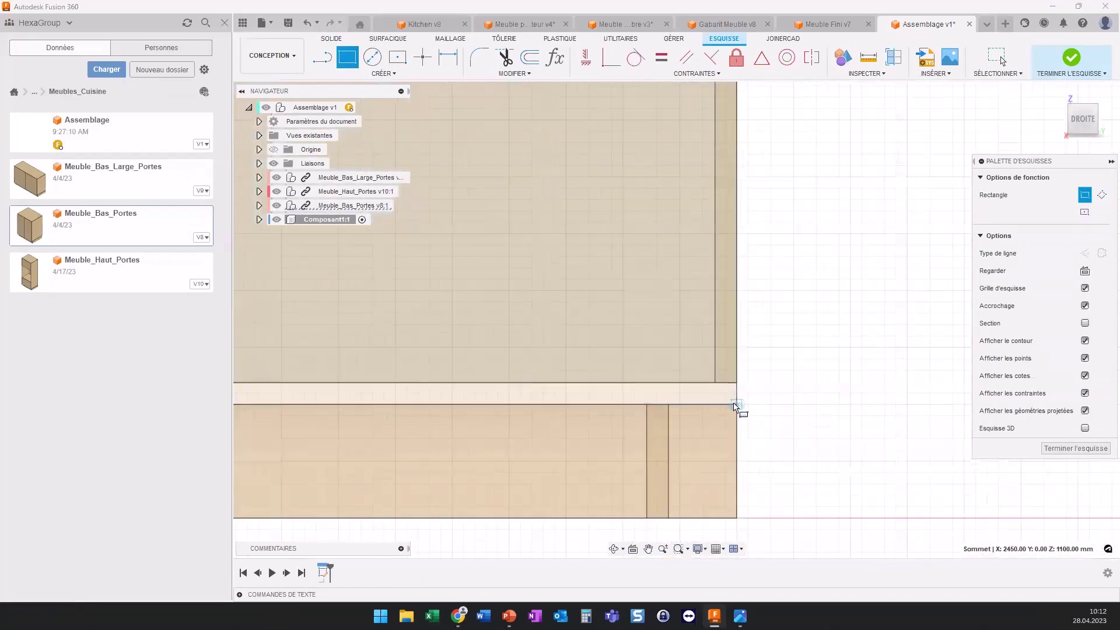
left_click(736, 404)
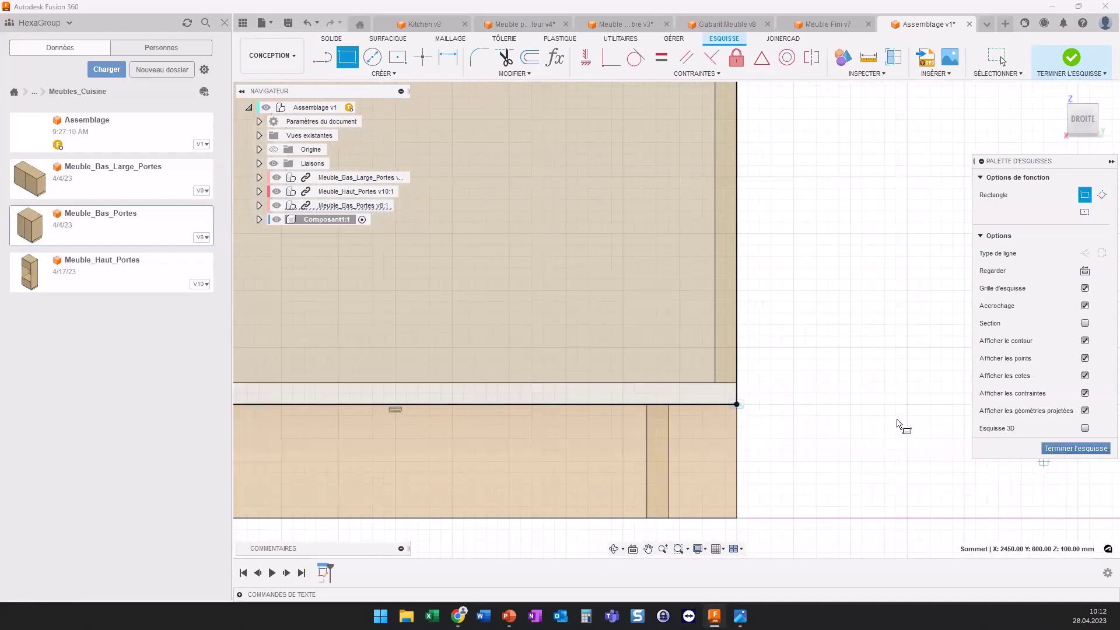
Step: Start a revolve on the sketch, then clear it without applying
middle_click_drag(543, 301, 567, 315, "shift")
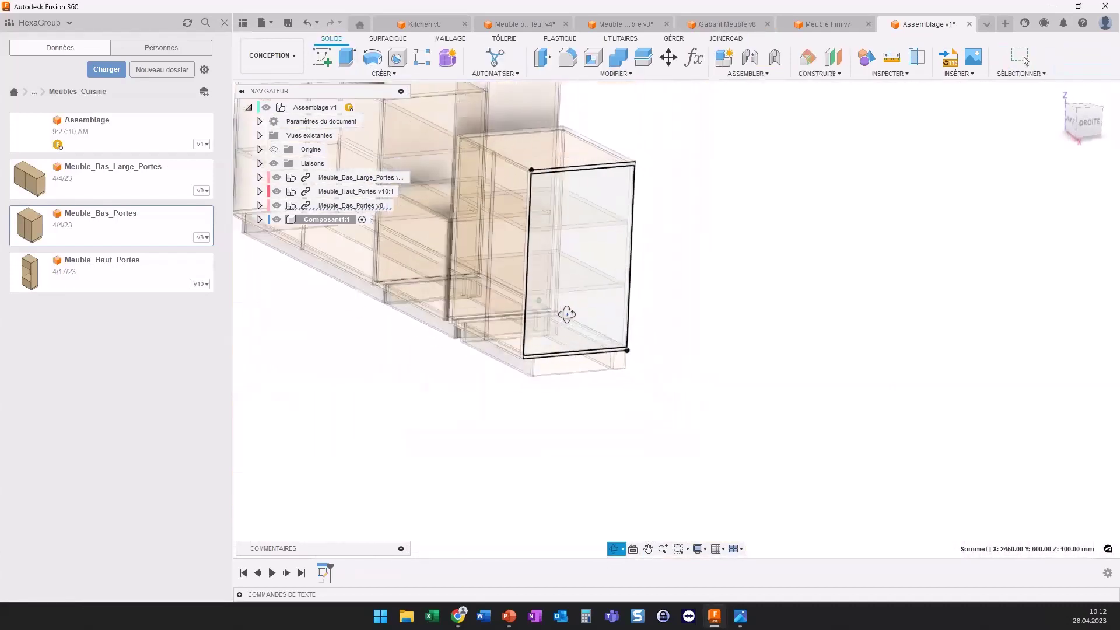
left_click(372, 56)
left_click(577, 355)
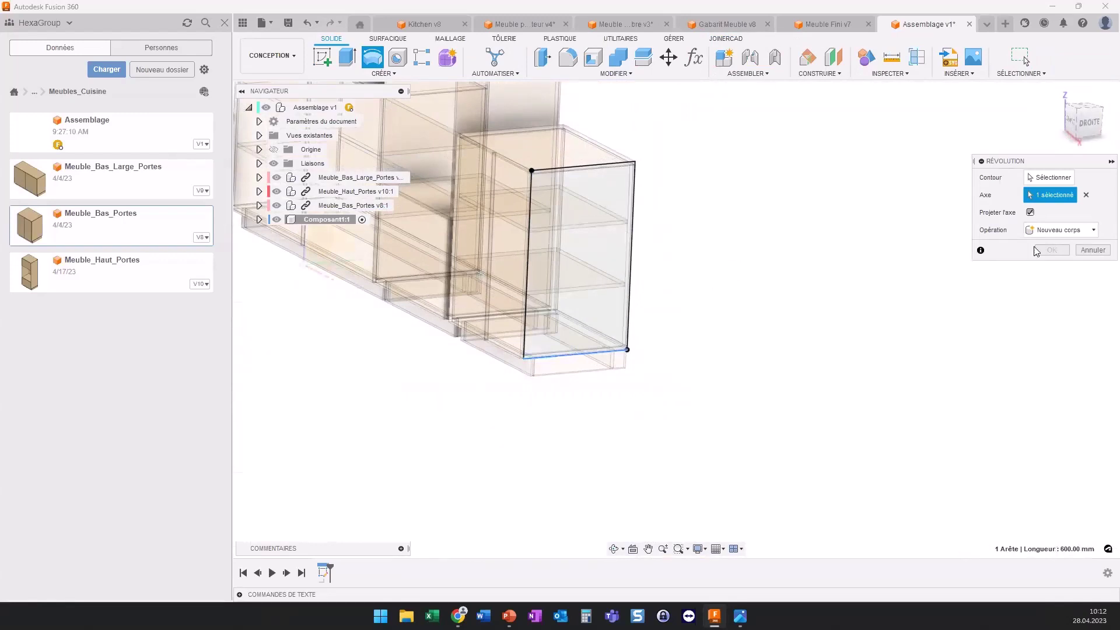
left_click(1087, 194)
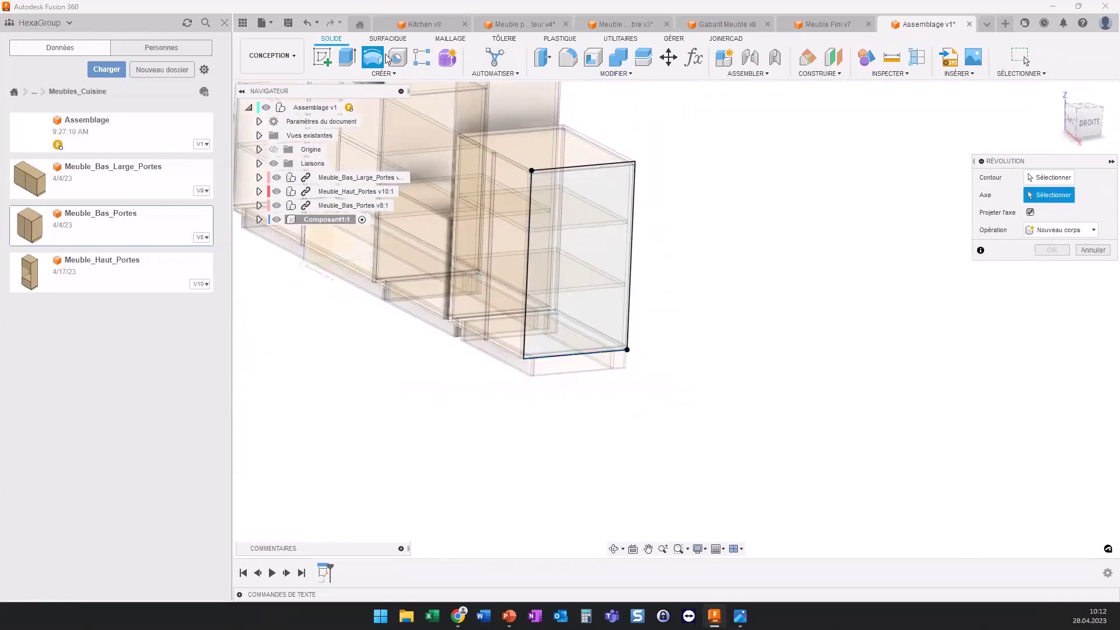
Step: Extrude the rectangle and both strip profiles 600 mm into a solid block
left_click(347, 58)
left_click(583, 257)
scroll(540, 176, "up", 4)
scroll(540, 177, "up", 1)
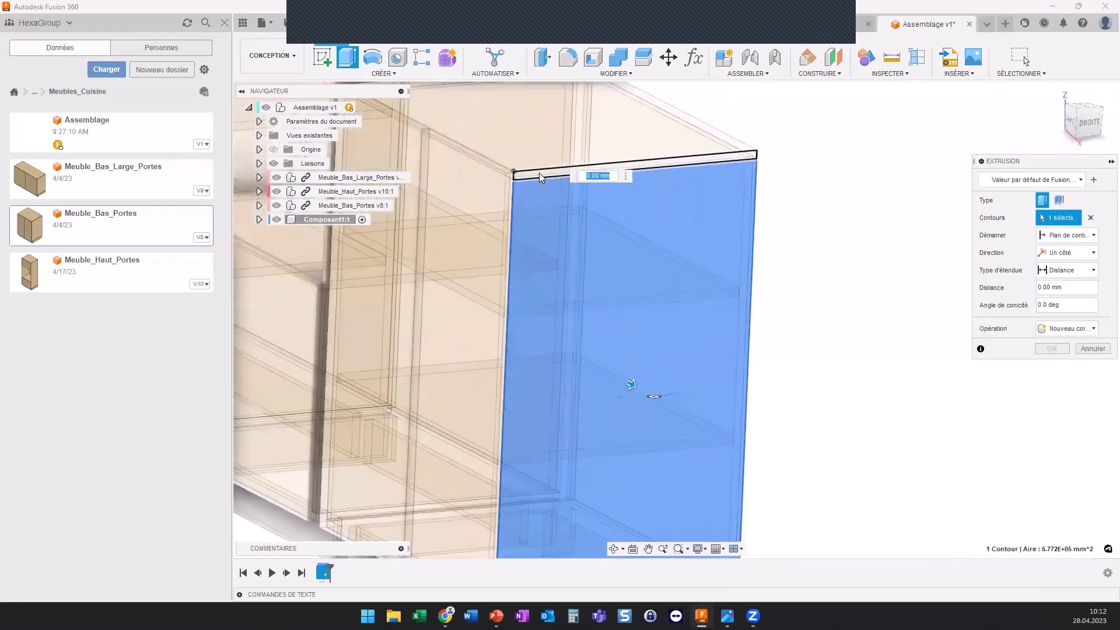
left_click(540, 177)
scroll(562, 324, "down", 4)
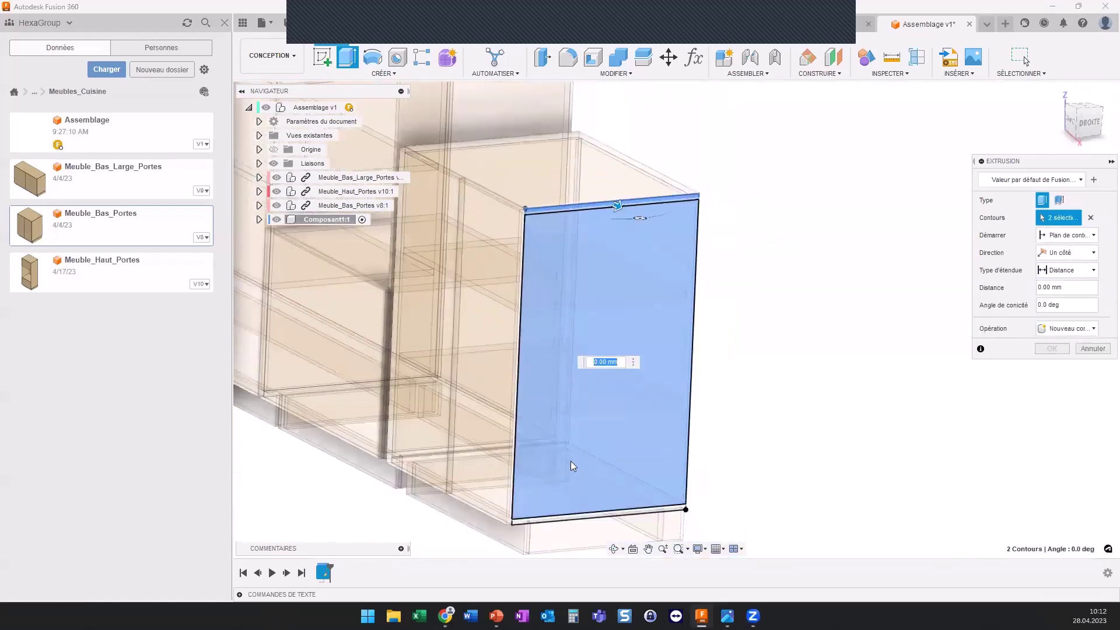
left_click(555, 523)
mouse_move(605, 515)
left_mouse_down()
mouse_move(634, 532)
mouse_move(648, 455)
left_mouse_up()
mouse_move(647, 456)
middle_mouse_down("shift")
mouse_move(573, 242)
mouse_move(616, 284)
middle_mouse_up("shift")
left_click_drag(616, 283, 625, 287)
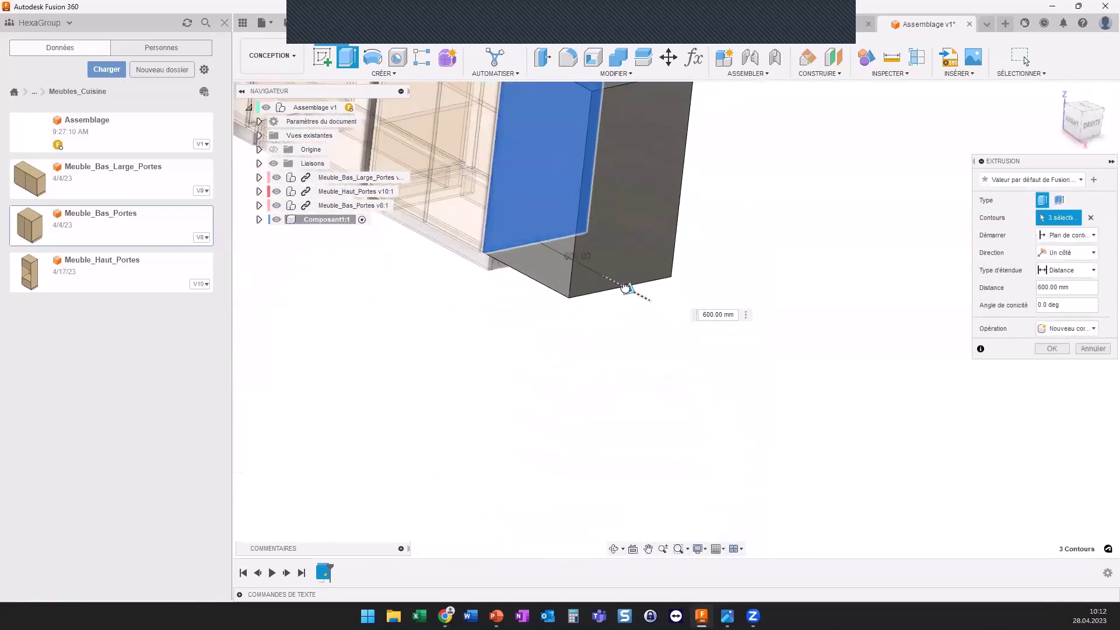
left_click(1048, 354)
mouse_move(412, 204)
middle_mouse_down("shift")
mouse_move(499, 229)
mouse_move(567, 279)
mouse_move(584, 268)
middle_mouse_up("shift")
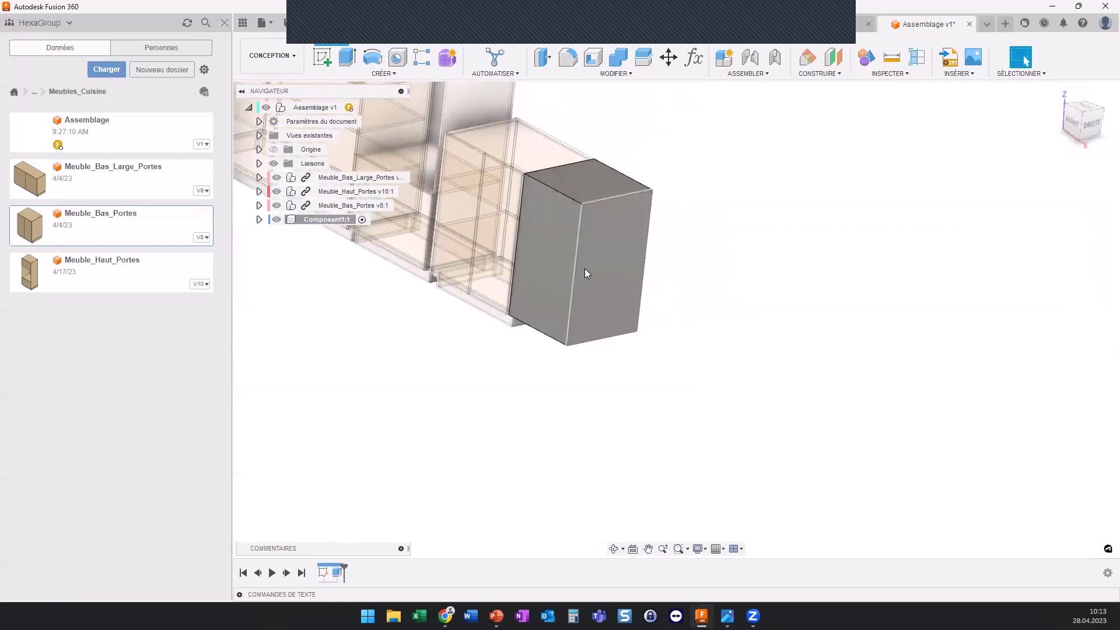
Step: Shell the grey end box open at the front with a 19 mm wall thickness
left_click(592, 58)
left_click(550, 230)
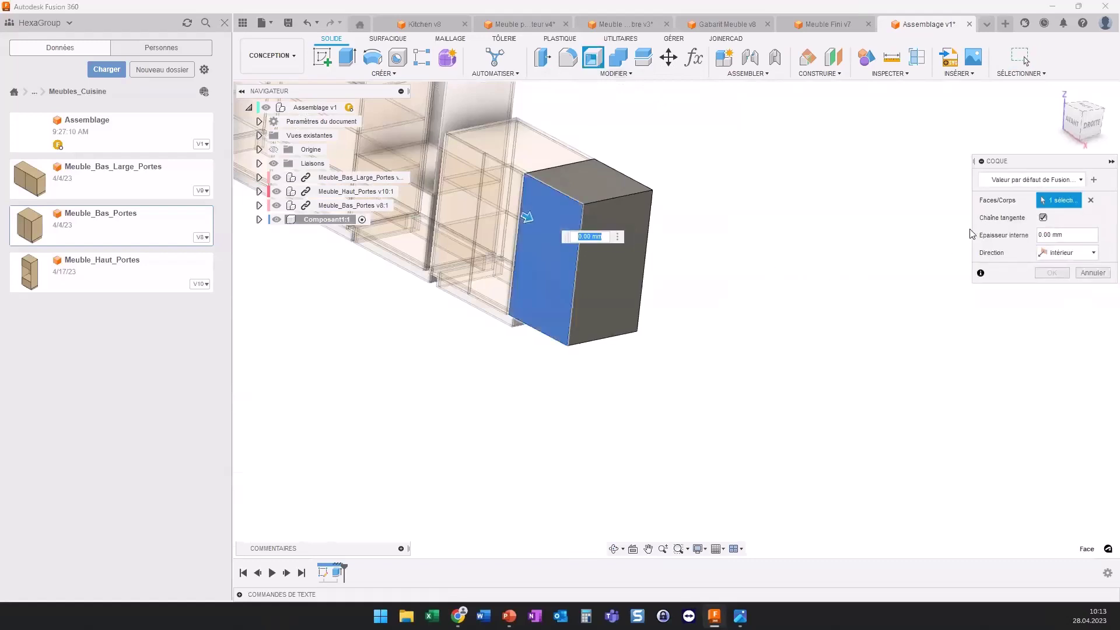
left_click(1054, 233)
type("19")
key("Return")
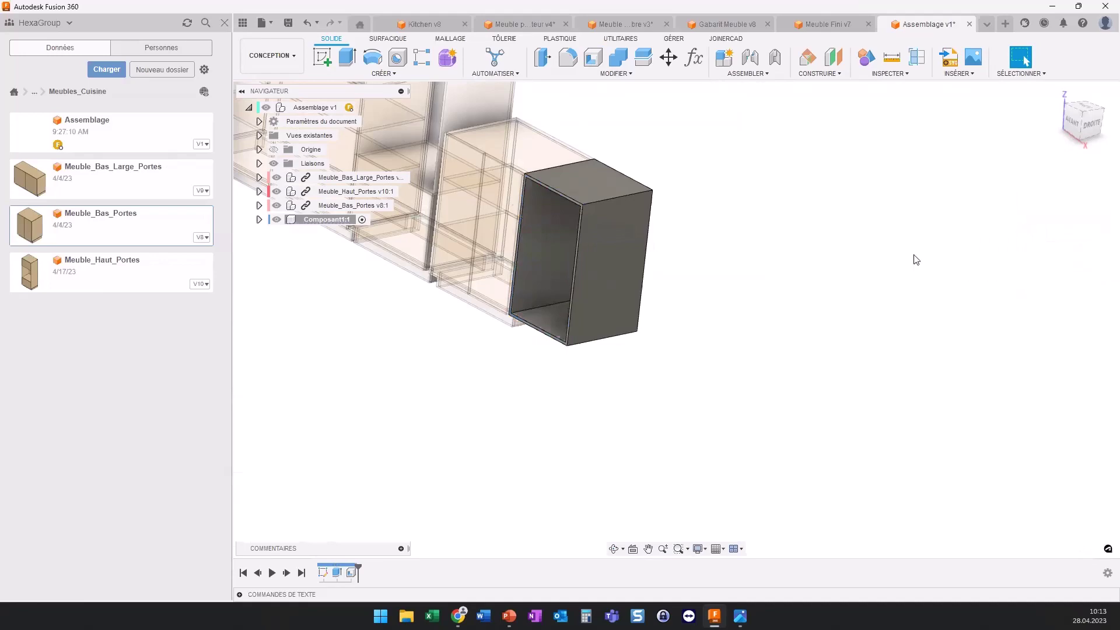
mouse_move(916, 260)
middle_mouse_down("shift")
mouse_move(699, 302)
mouse_move(627, 292)
middle_mouse_up("shift")
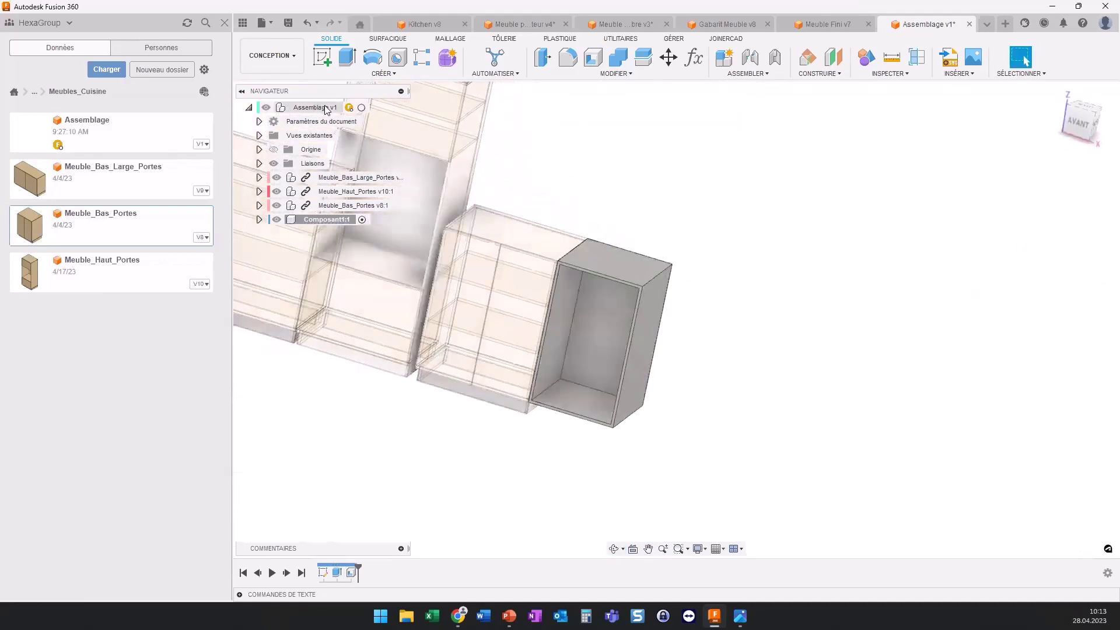
Step: Reactivate the whole cabinet assembly, frame it in view, and save a new version
left_click(362, 107)
middle_click_drag(561, 208, 637, 254)
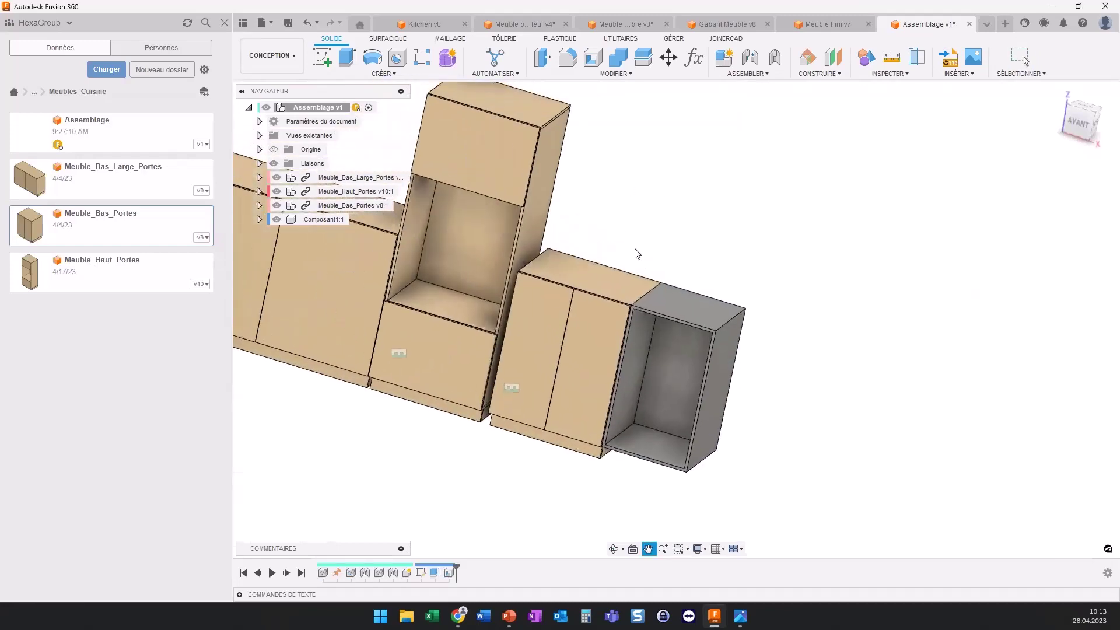
middle_click_drag(655, 210, 680, 210)
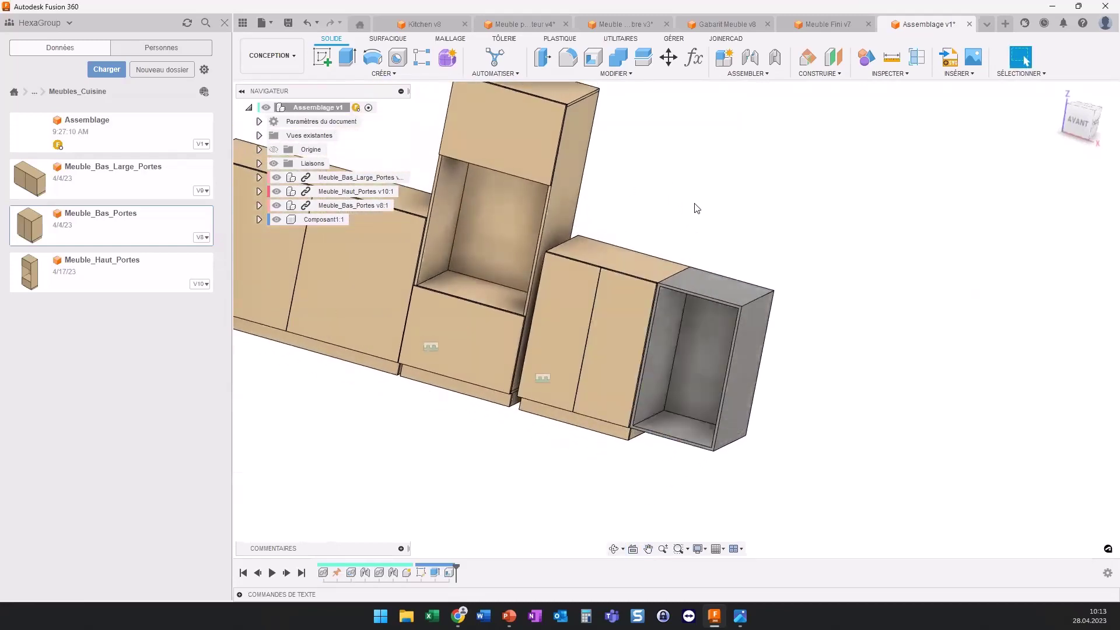
middle_click_drag(696, 208, 845, 257)
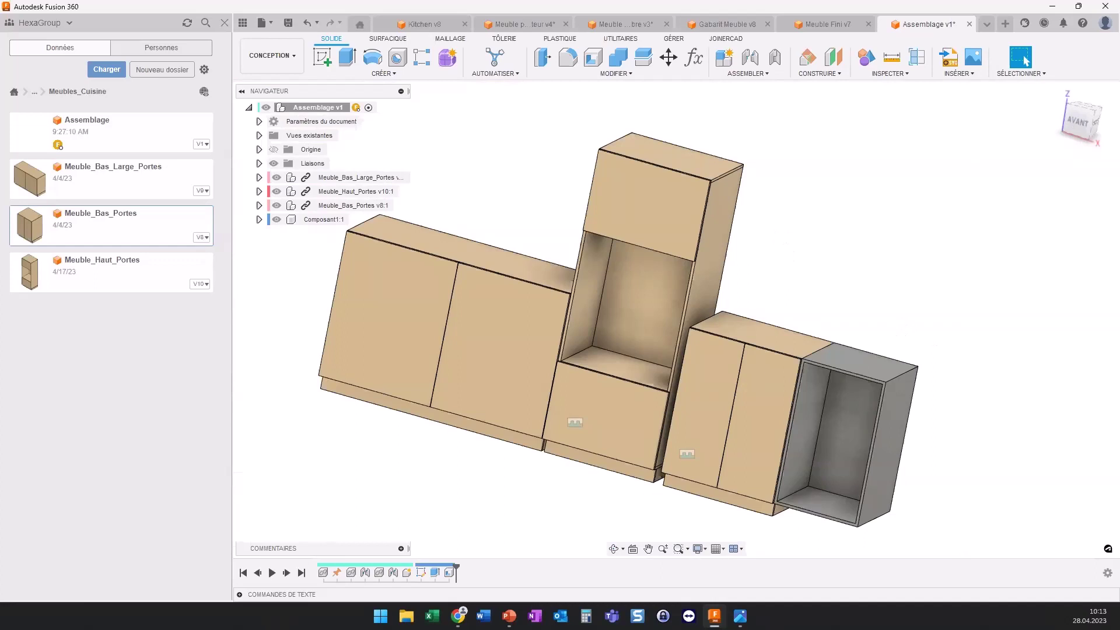
scroll(779, 233, "down", 5)
middle_click_drag(777, 248, 731, 277, "shift")
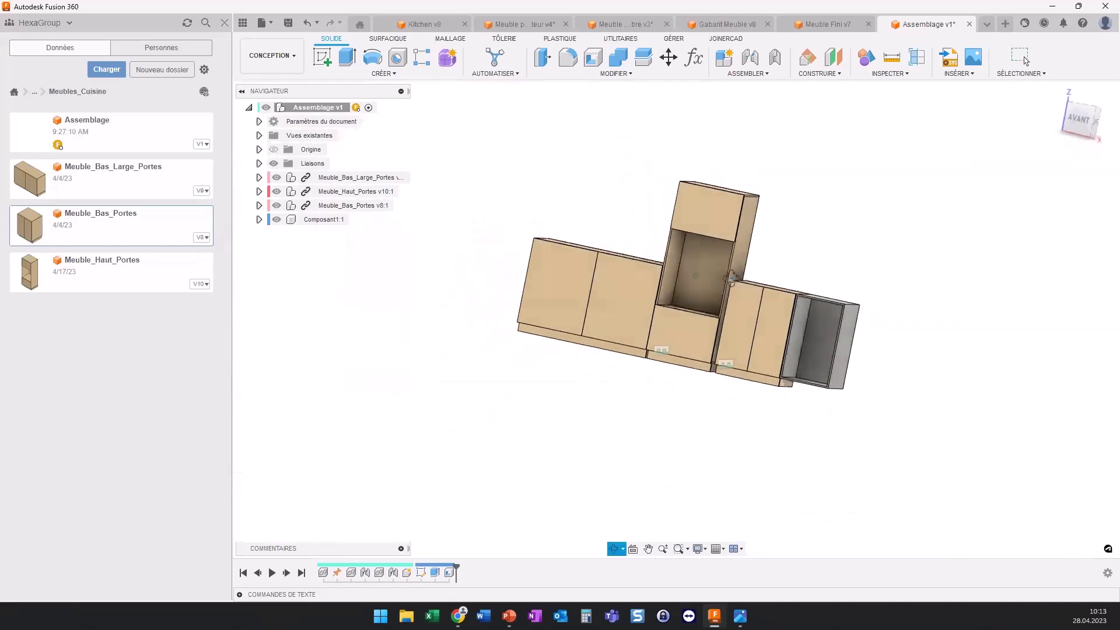
key("ctrl+s")
left_click(570, 333)
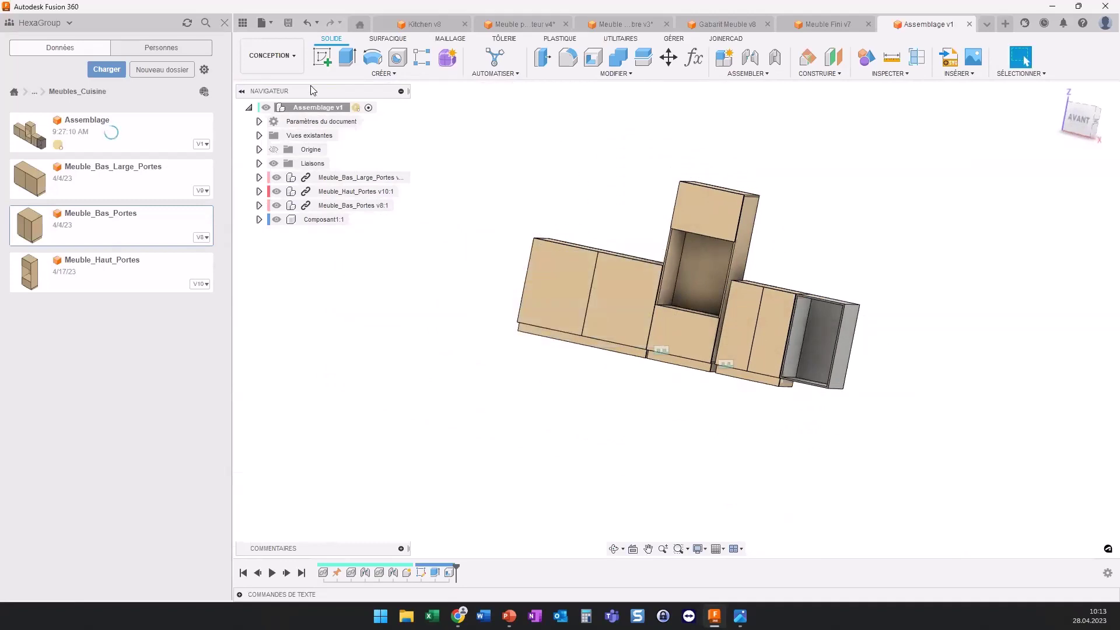
Step: Create a new drawing from the cabinet assembly design
left_click(272, 56)
mouse_move(259, 207)
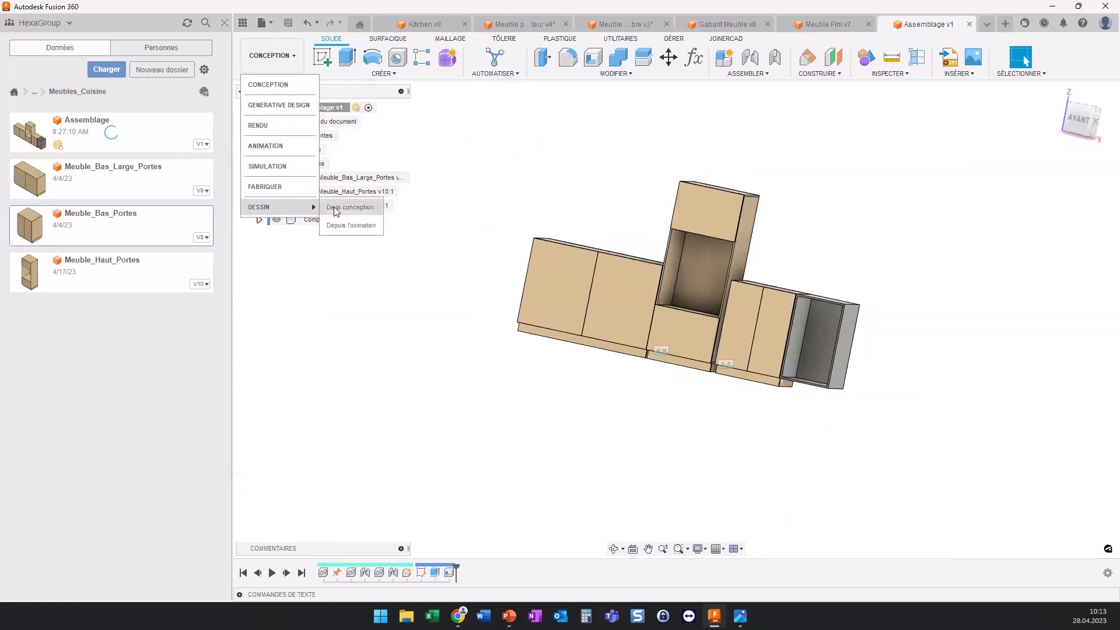
left_click(336, 208)
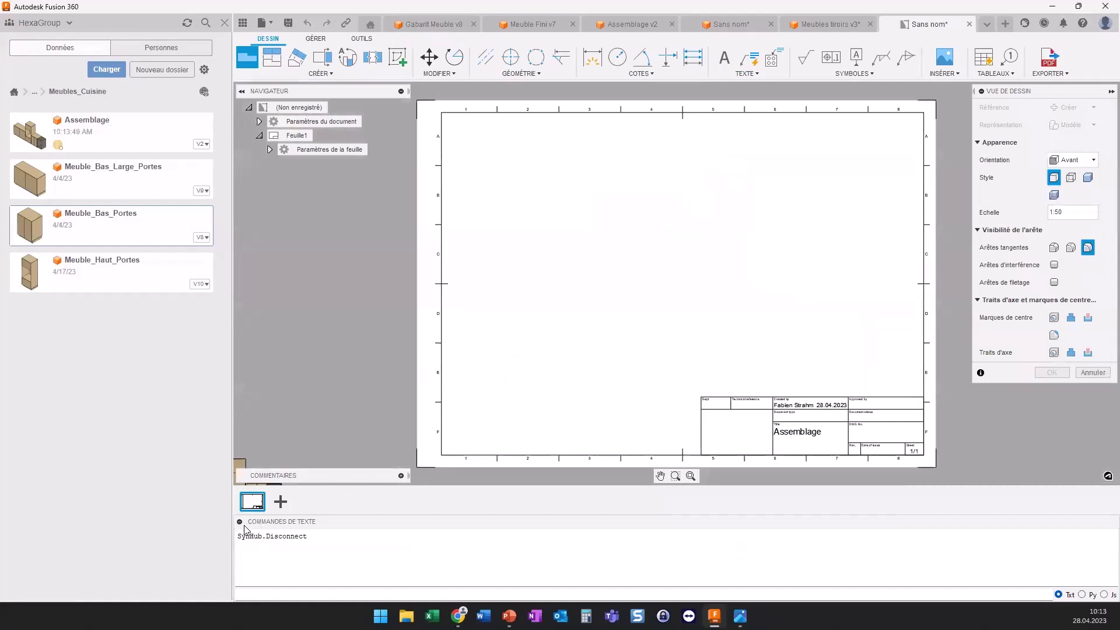
left_click(239, 522)
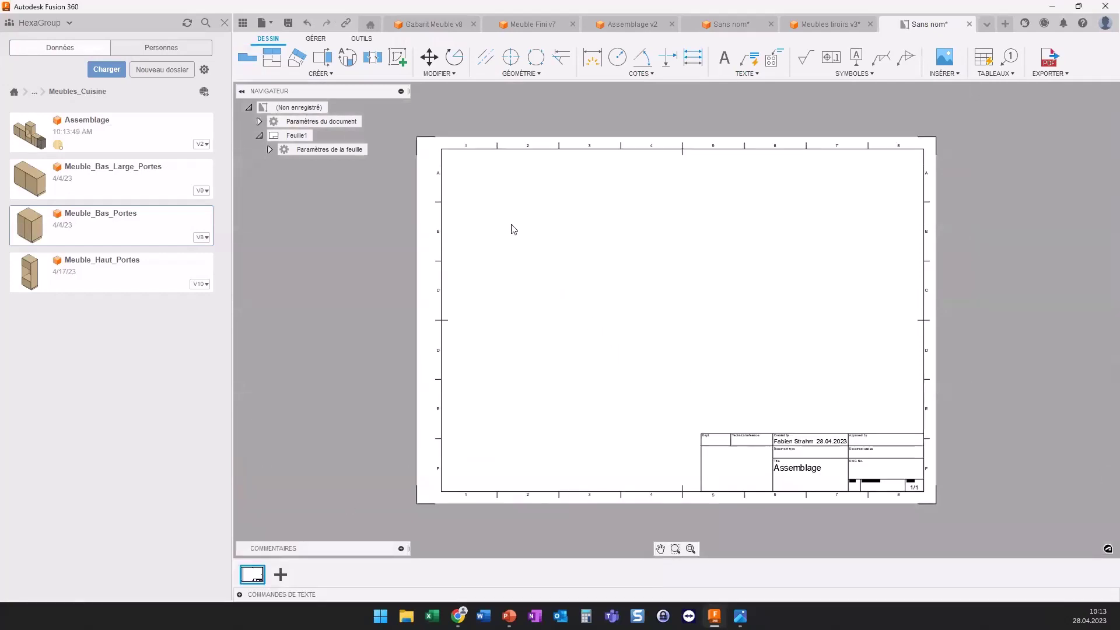
Step: Place a front base view of the cabinets on the sheet at 1:30 scale
left_click(247, 57)
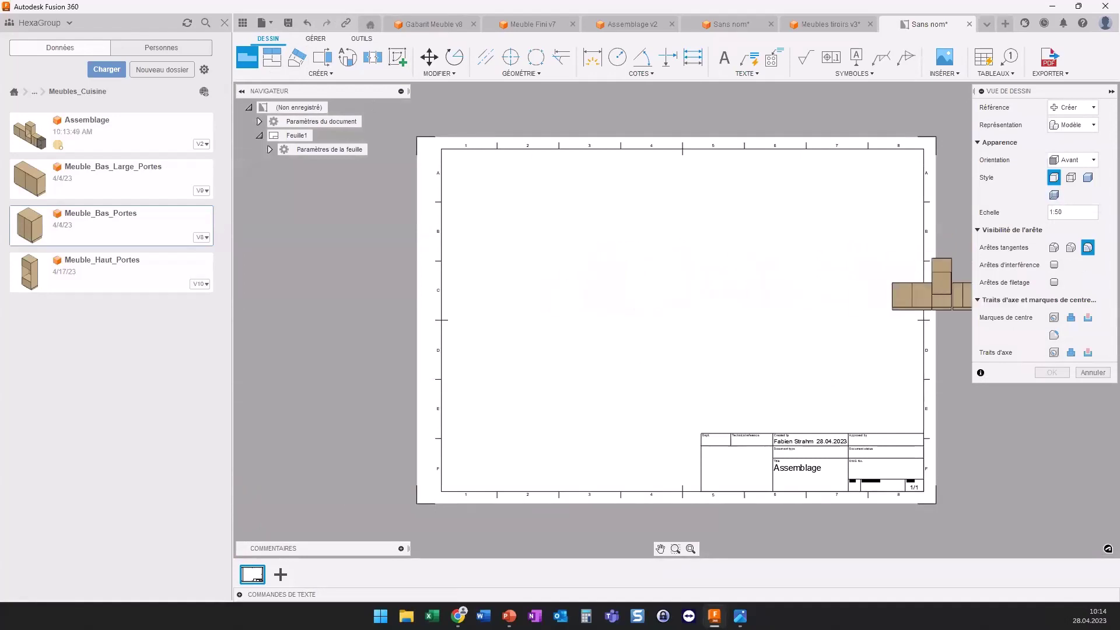
left_click(565, 285)
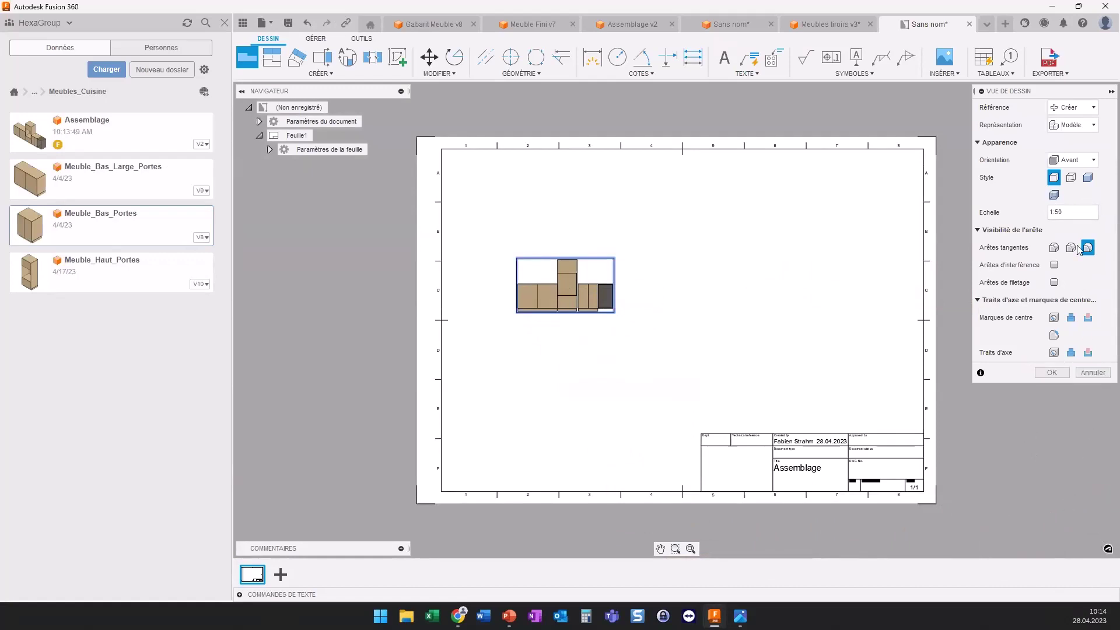
left_click(1104, 219)
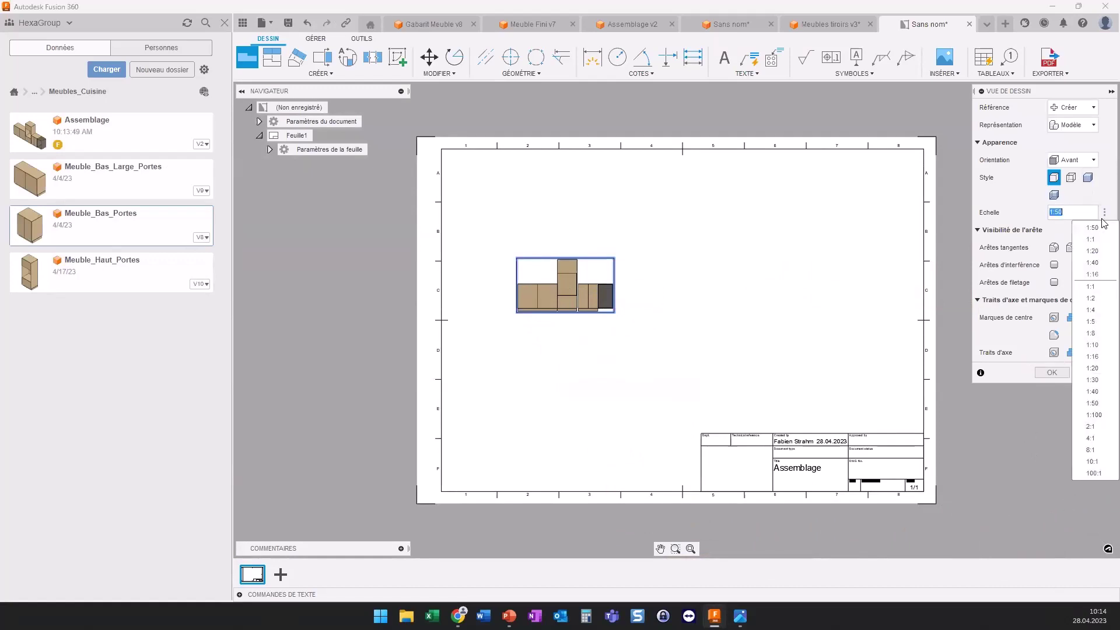
left_click(1093, 380)
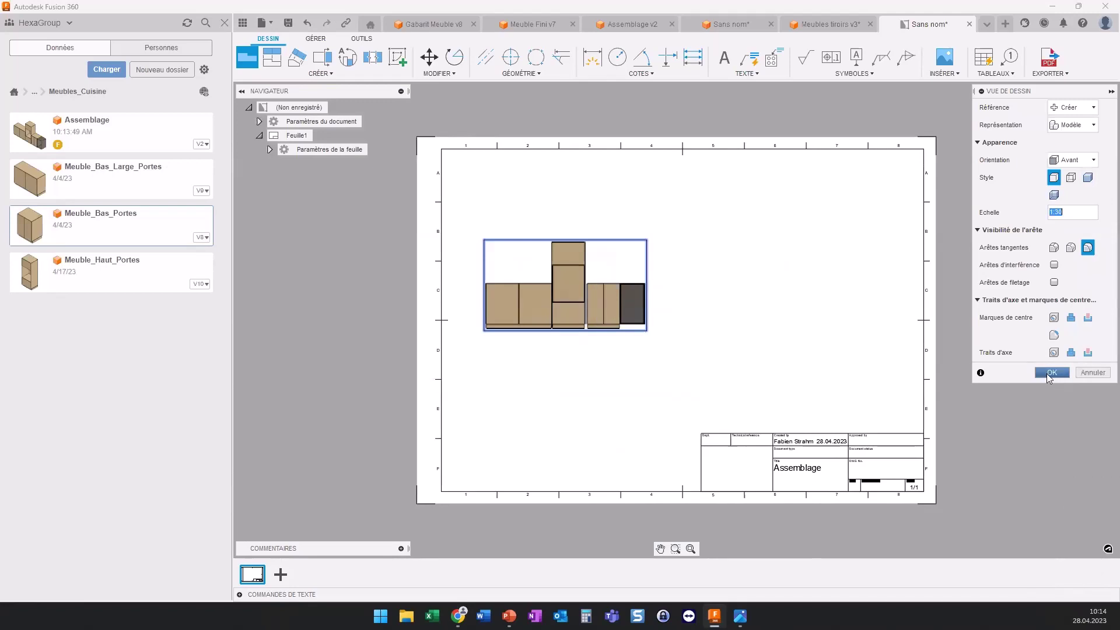
left_click(1051, 372)
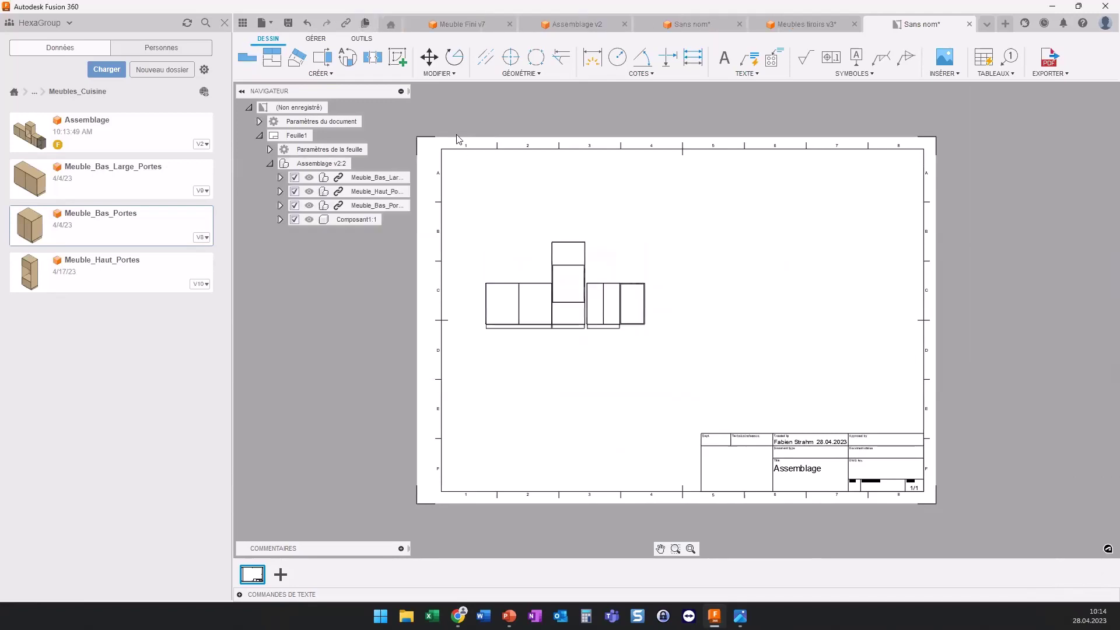
Step: Start the Cotes dimension tool and zoom around the front view
left_click(592, 58)
scroll(486, 293, "up", 3)
scroll(488, 295, "up", 3)
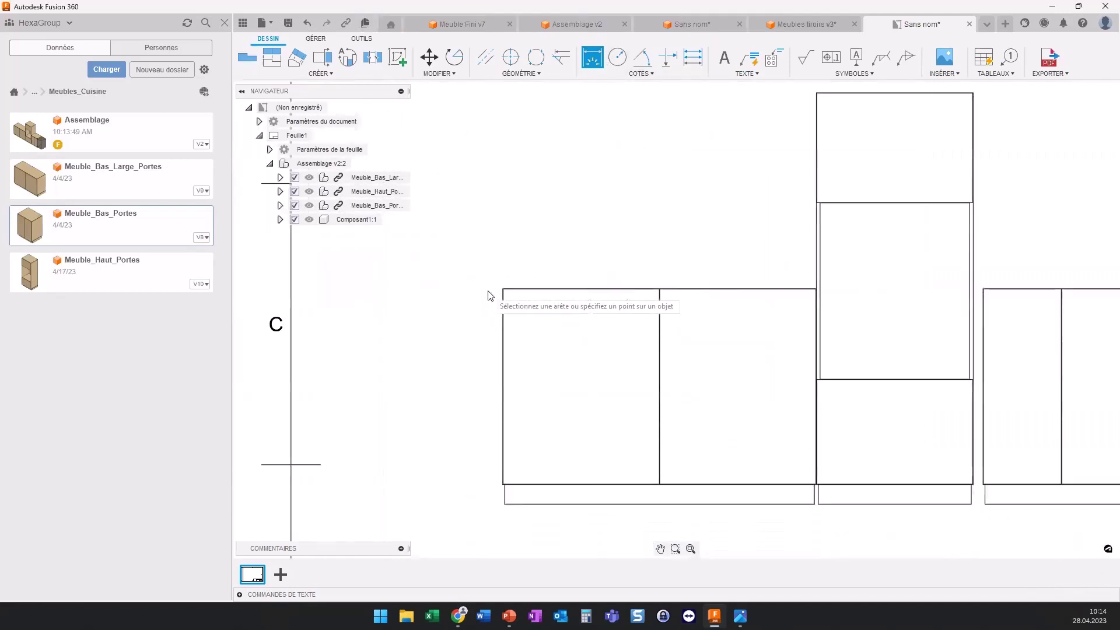
scroll(495, 305, "up", 3)
scroll(507, 311, "up", 2)
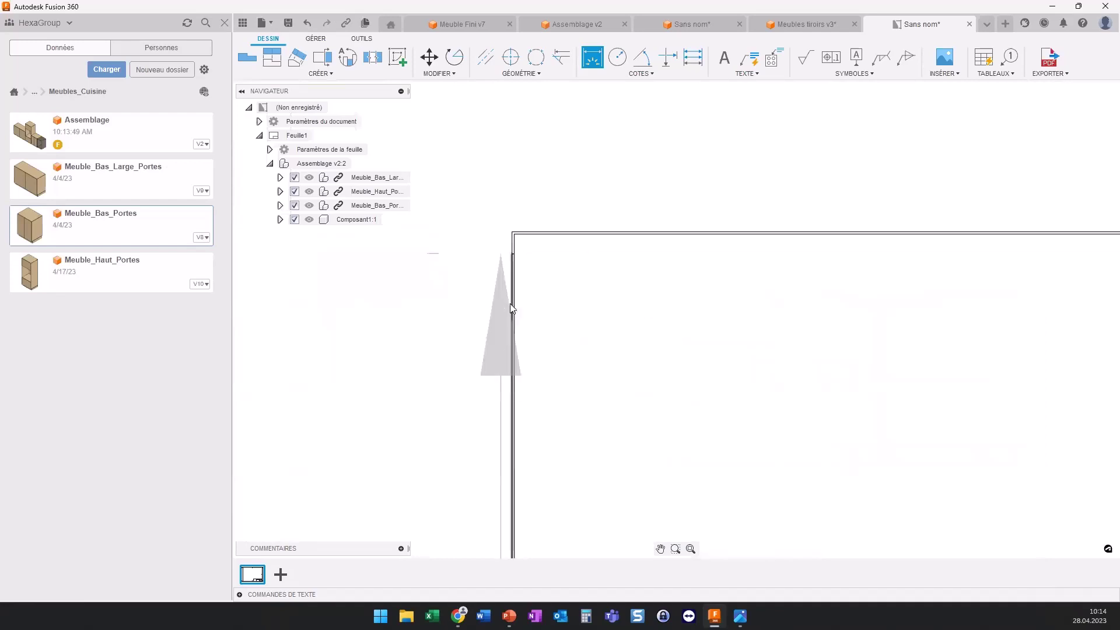
scroll(509, 303, "down", 3)
scroll(649, 320, "down", 2)
Step: Dimension the 3850 overall width above the cabinet row
scroll(761, 326, "down", 2)
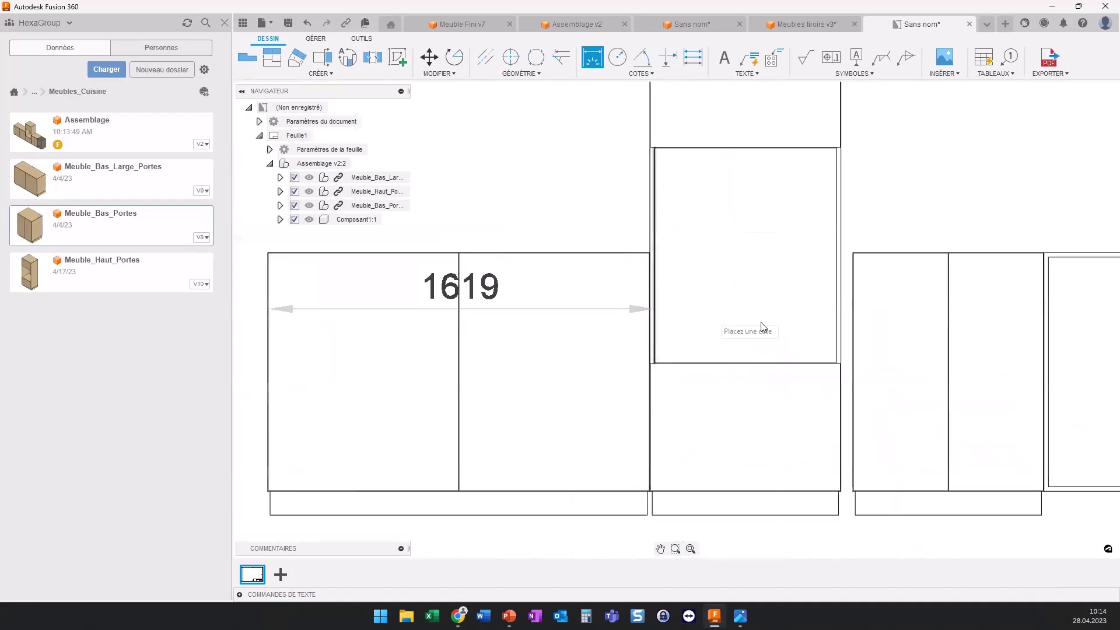
scroll(770, 330, "down", 1)
scroll(676, 250, "up", 2)
scroll(725, 257, "up", 2)
scroll(766, 255, "up", 2)
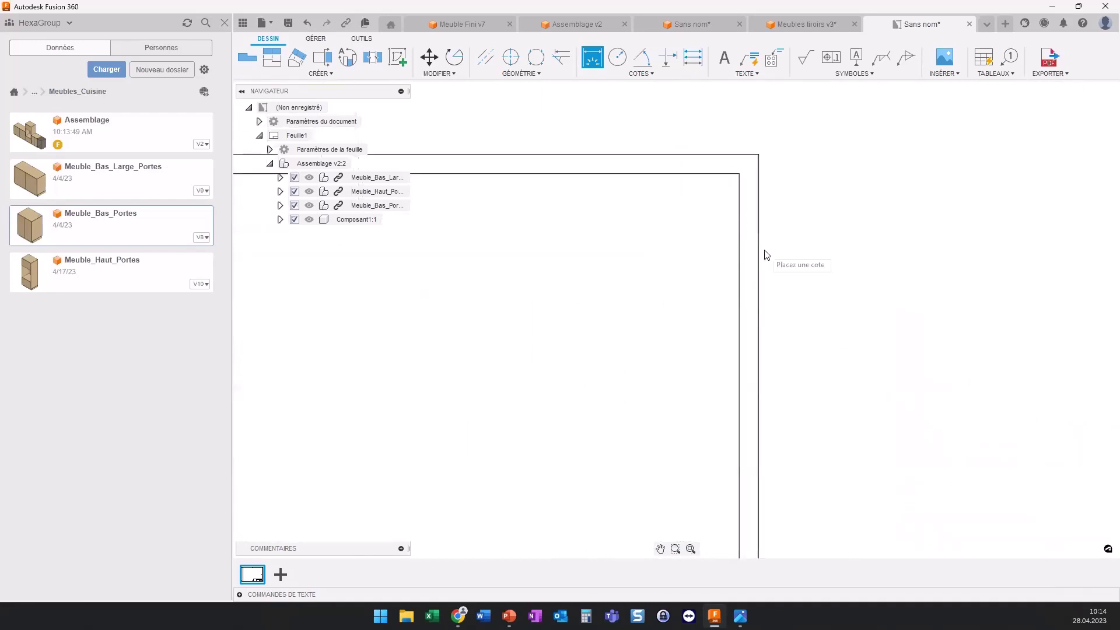
scroll(583, 248, "down", 2)
scroll(478, 242, "down", 3)
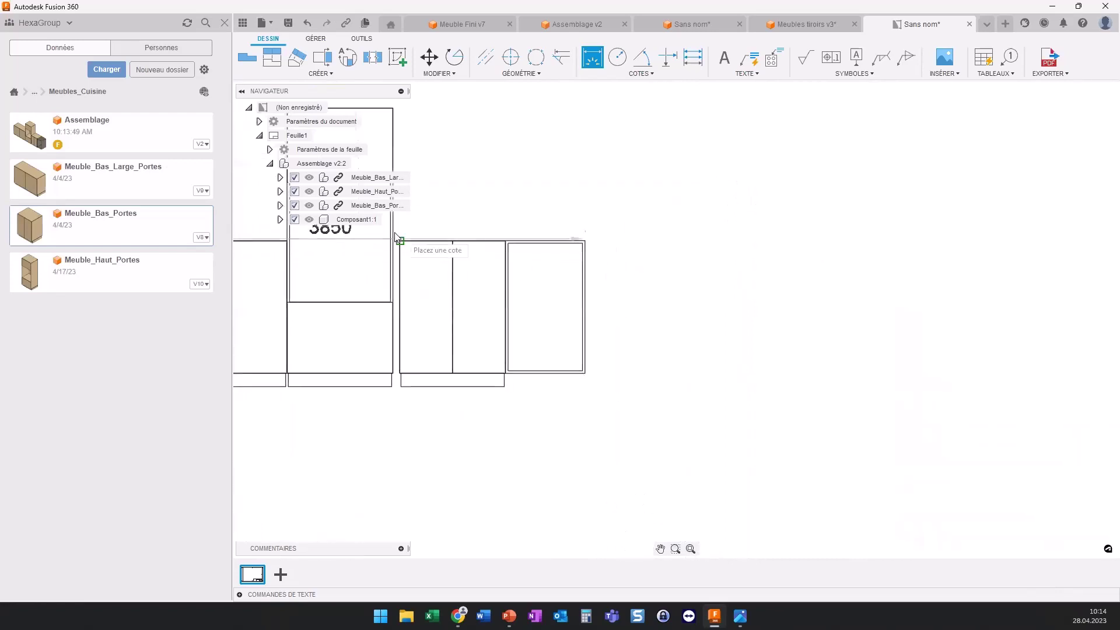
middle_click_drag(396, 237, 700, 390)
scroll(643, 341, "down", 1)
left_click(645, 220)
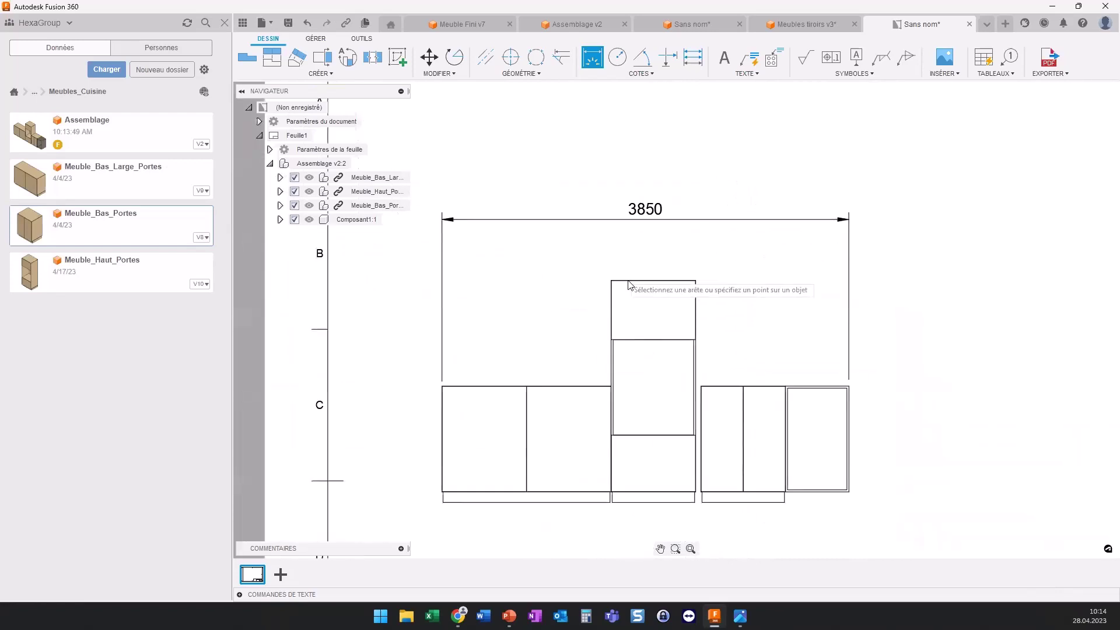
Step: Add the 2100 height dimension beside the cabinets
scroll(585, 270, "up", 2)
scroll(607, 295, "up", 2)
scroll(595, 282, "up", 2)
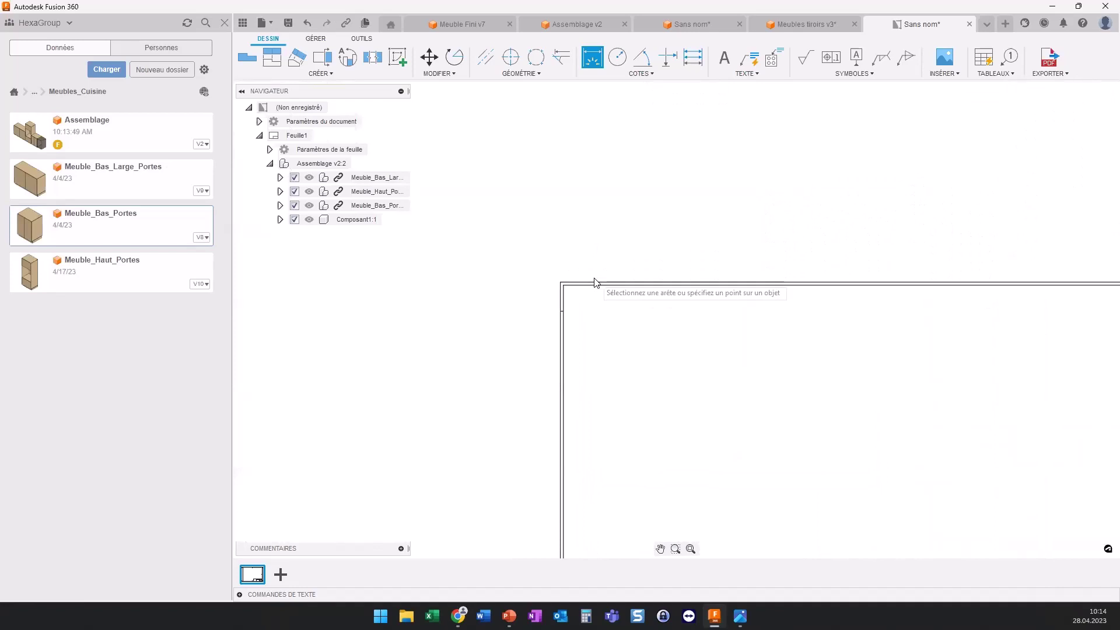
scroll(595, 284, "down", 1)
scroll(577, 310, "down", 2)
scroll(607, 361, "down", 2)
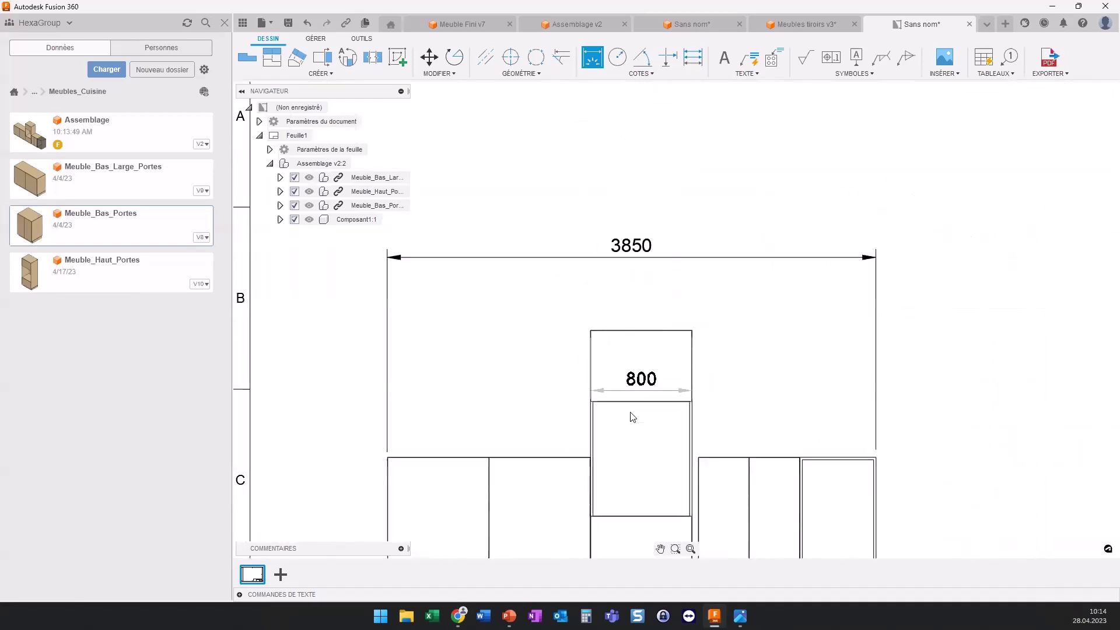
middle_click_drag(633, 417, 597, 204)
scroll(572, 380, "up", 2)
scroll(553, 408, "up", 2)
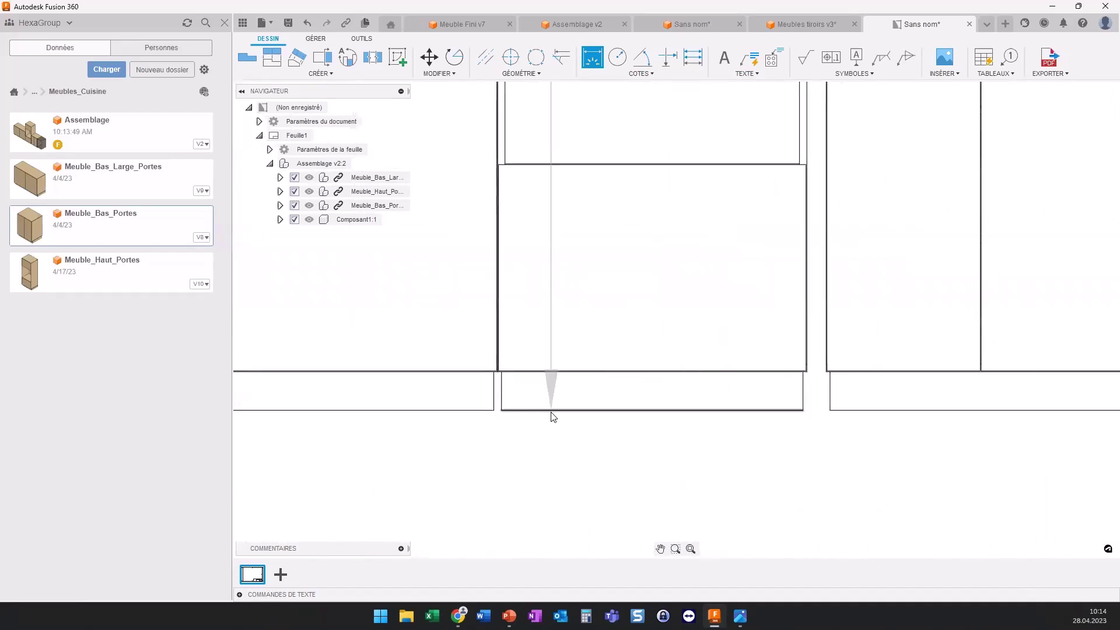
scroll(553, 417, "down", 2)
scroll(518, 325, "down", 2)
middle_click_drag(467, 293, 549, 301)
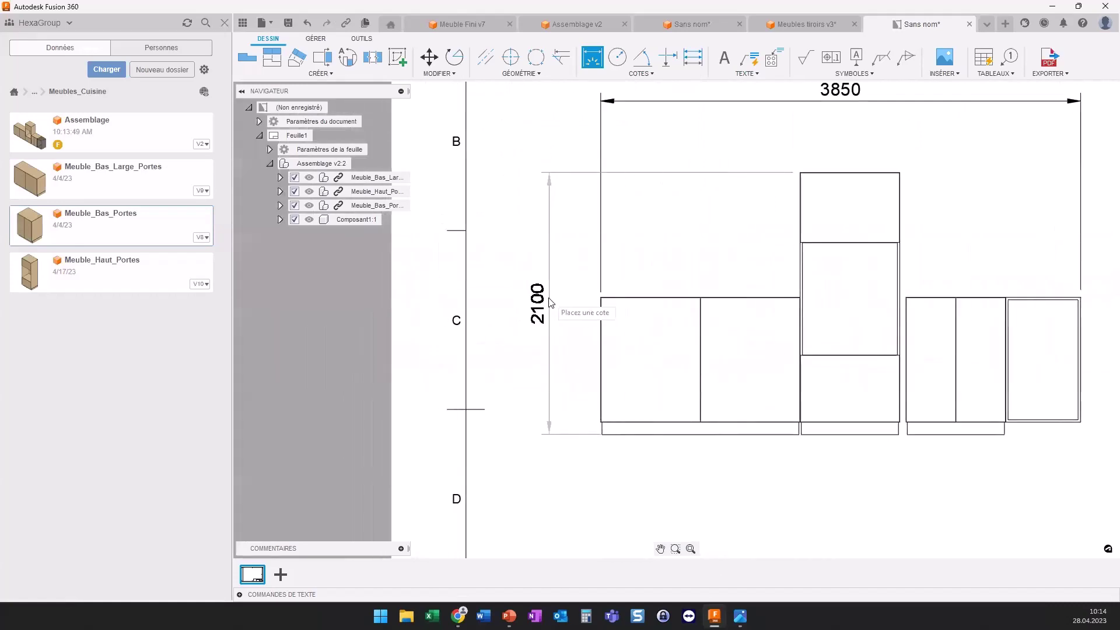
left_click(549, 301)
Step: Add the 50 gap dimension between cabinets and finish dimensioning
scroll(863, 350, "up", 2)
scroll(765, 327, "up", 3)
scroll(761, 364, "up", 2)
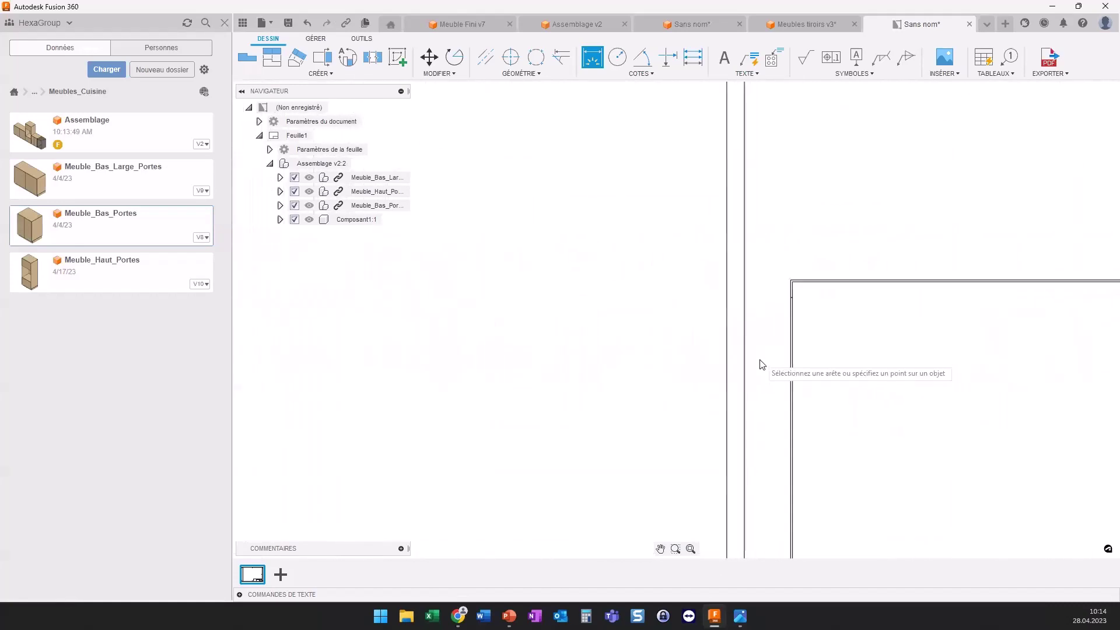
left_click(744, 353)
scroll(787, 303, "up", 3)
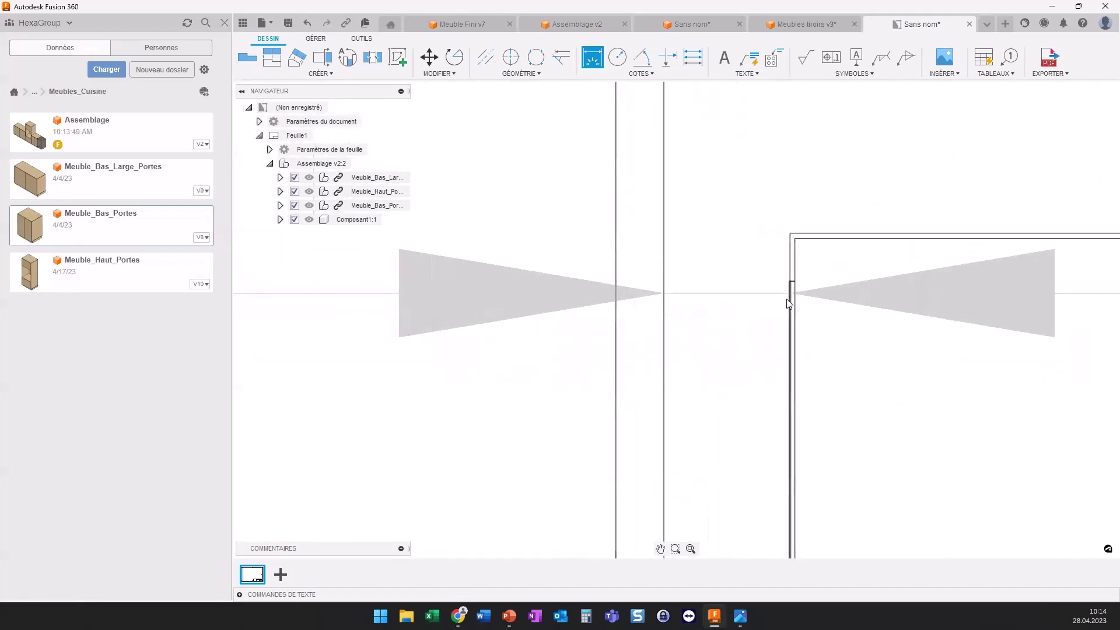
scroll(707, 305, "down", 3)
scroll(709, 293, "down", 3)
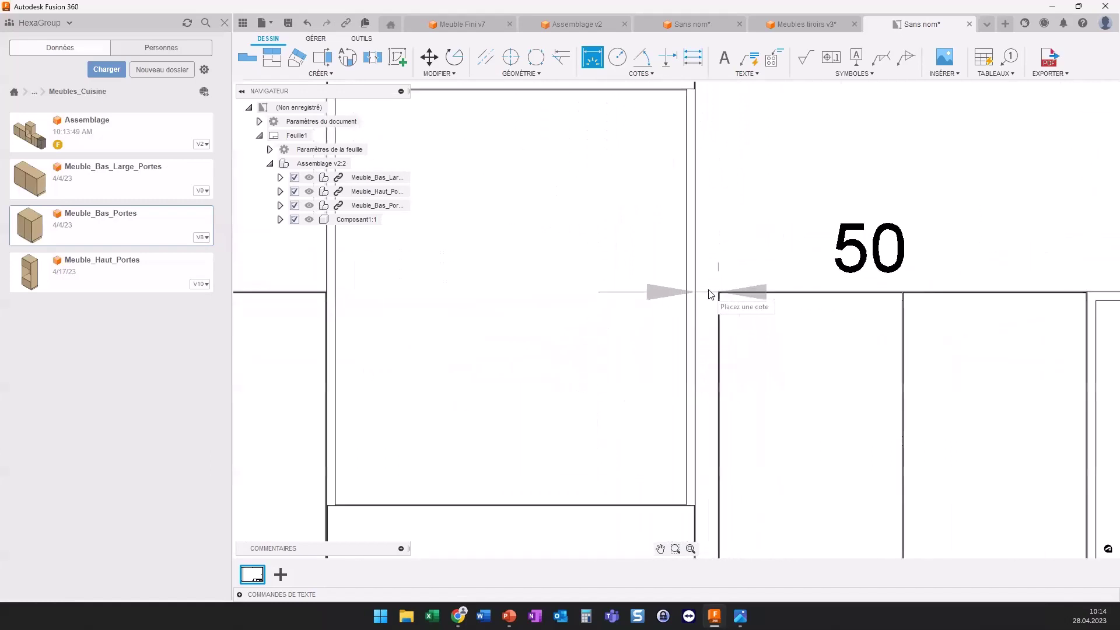
scroll(710, 294, "down", 2)
middle_click_drag(718, 188, 720, 286)
scroll(720, 285, "down", 1)
right_click(758, 148)
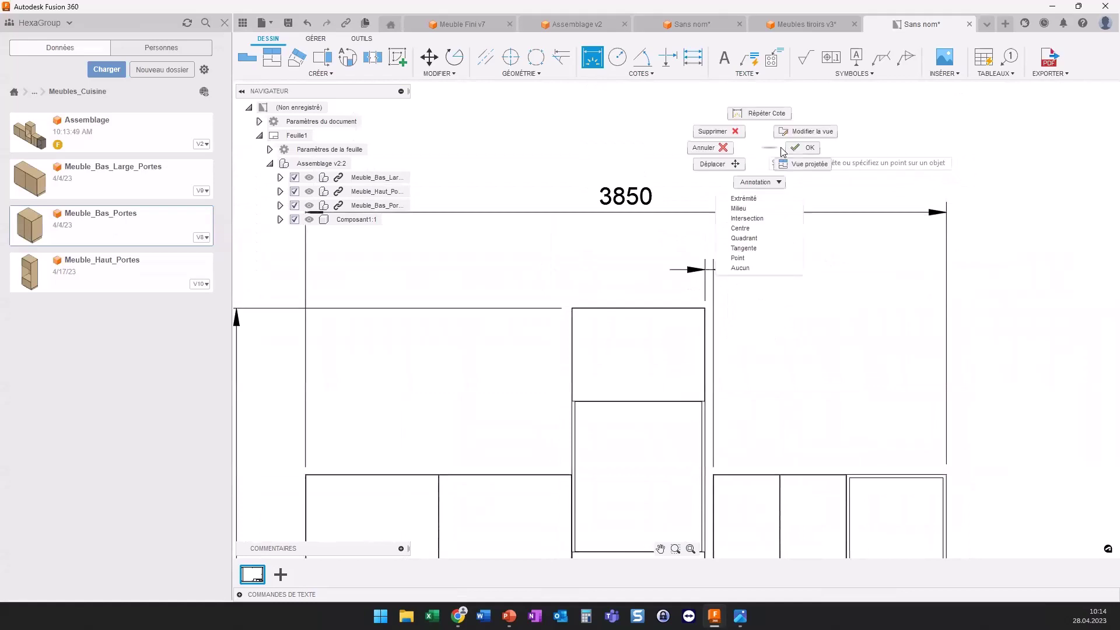
left_click(805, 147)
Step: Switch back to the 3D cabinet assembly document
scroll(805, 137, "down", 2)
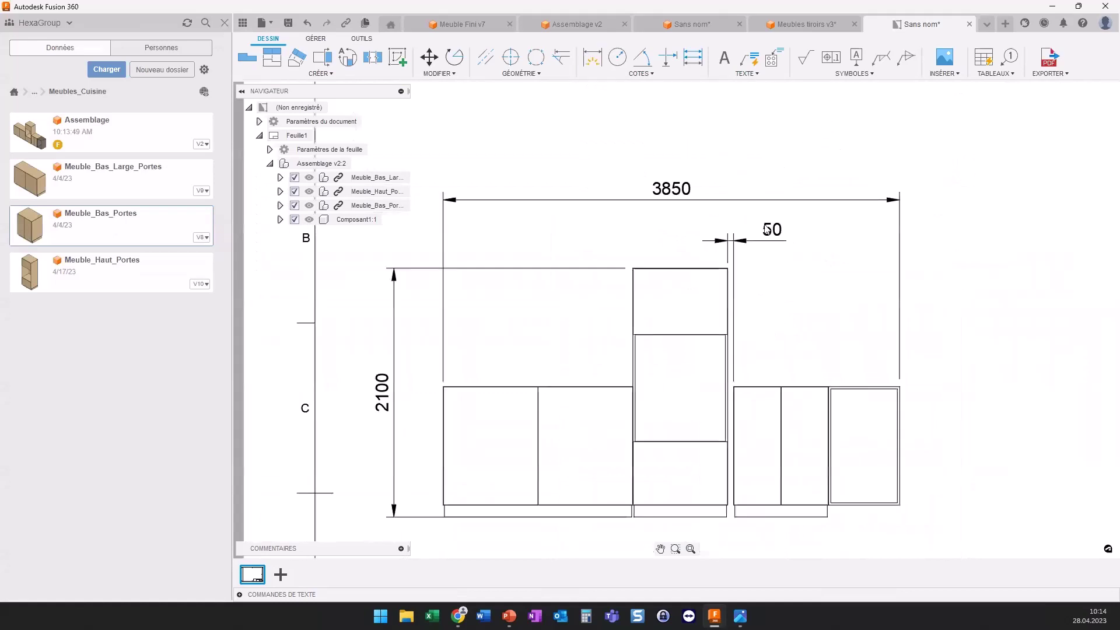
scroll(805, 137, "down", 1)
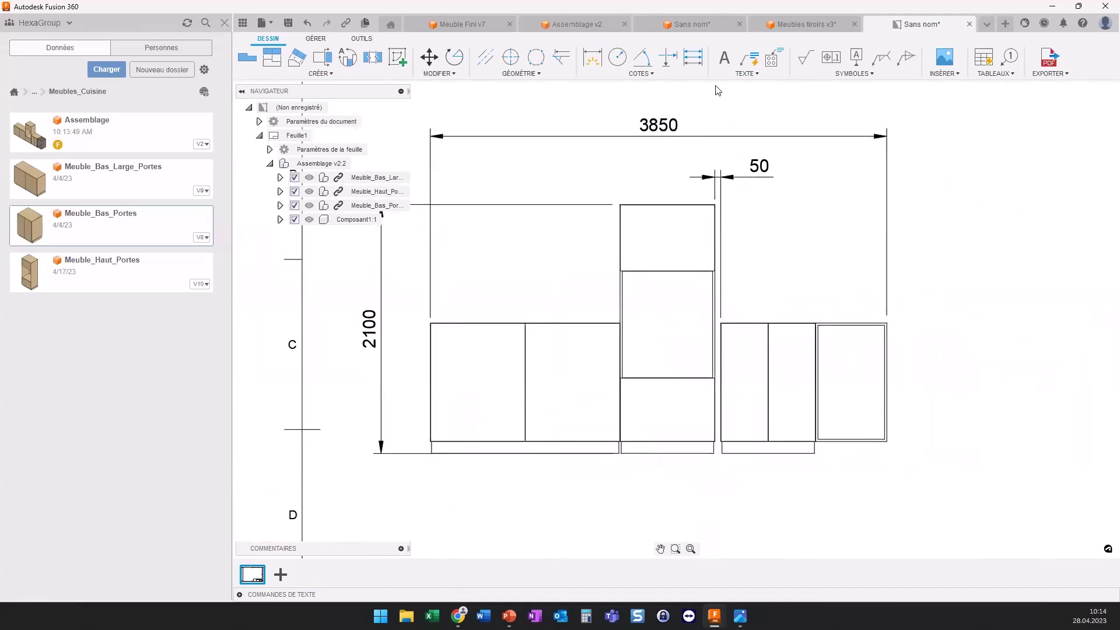
left_click(582, 26)
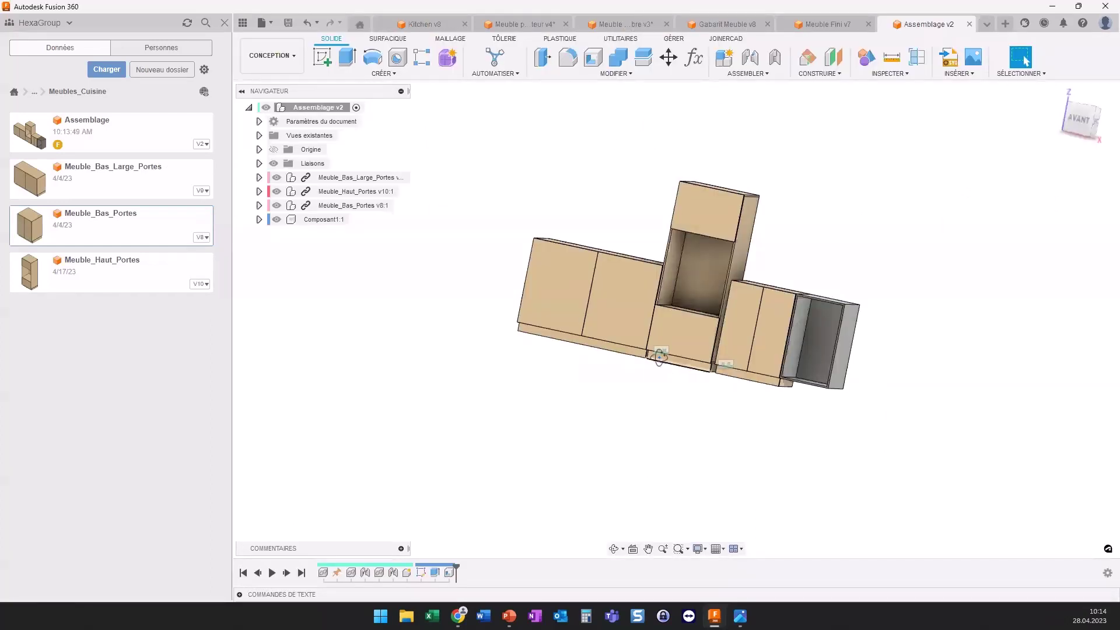
Step: Change the cabinet joint's X offset to -150 mm
middle_click_drag(676, 387, 663, 368, "shift")
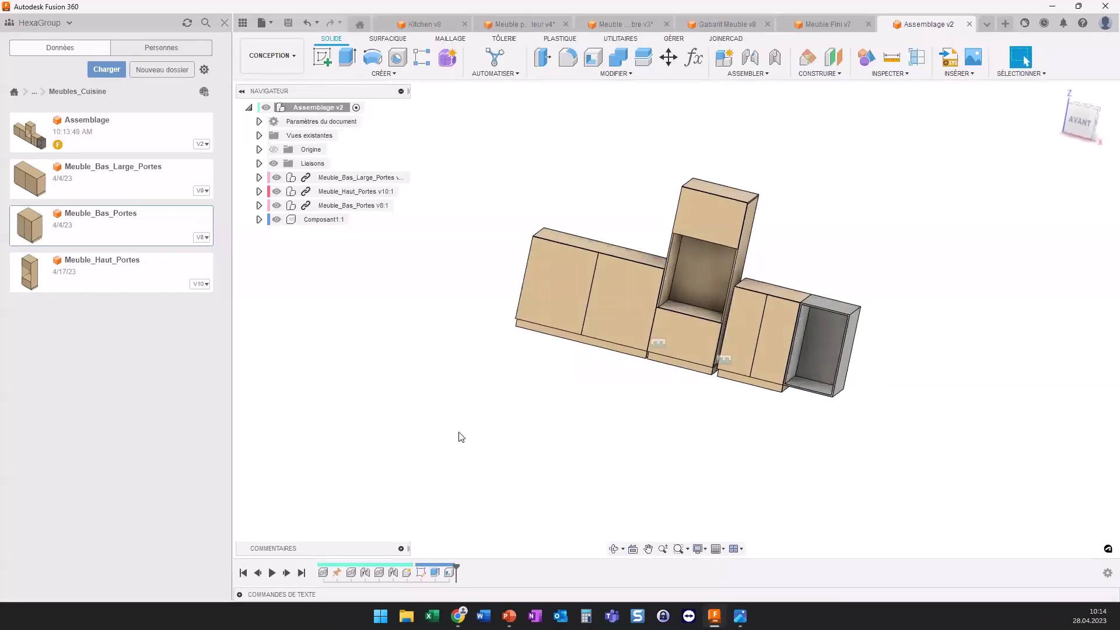
double_click(395, 574)
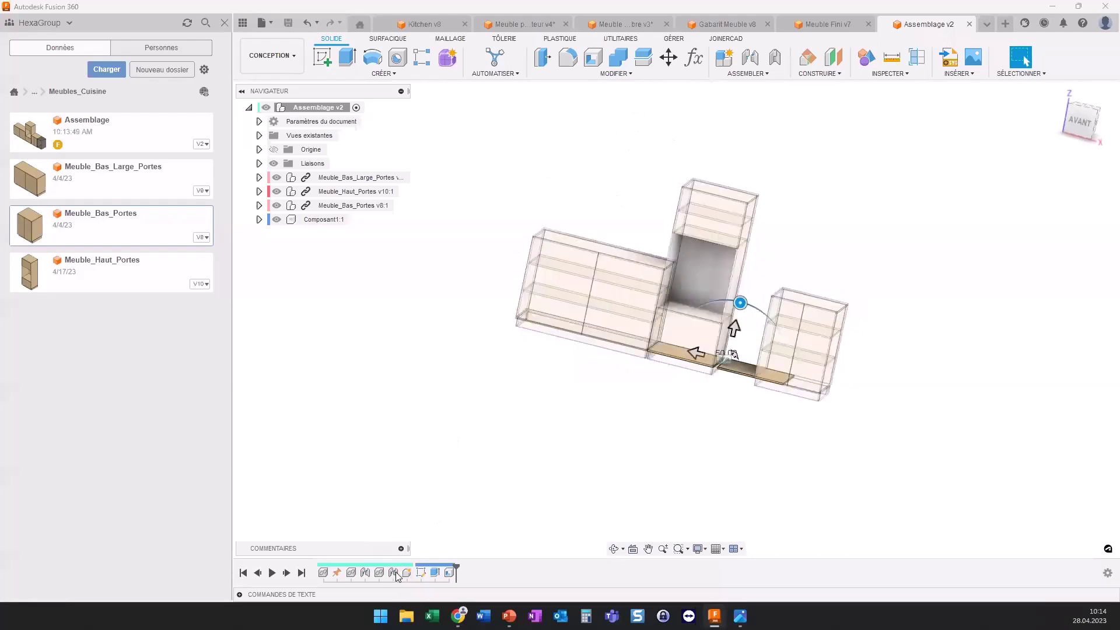
left_click_drag(1053, 331, 976, 344)
type("-150")
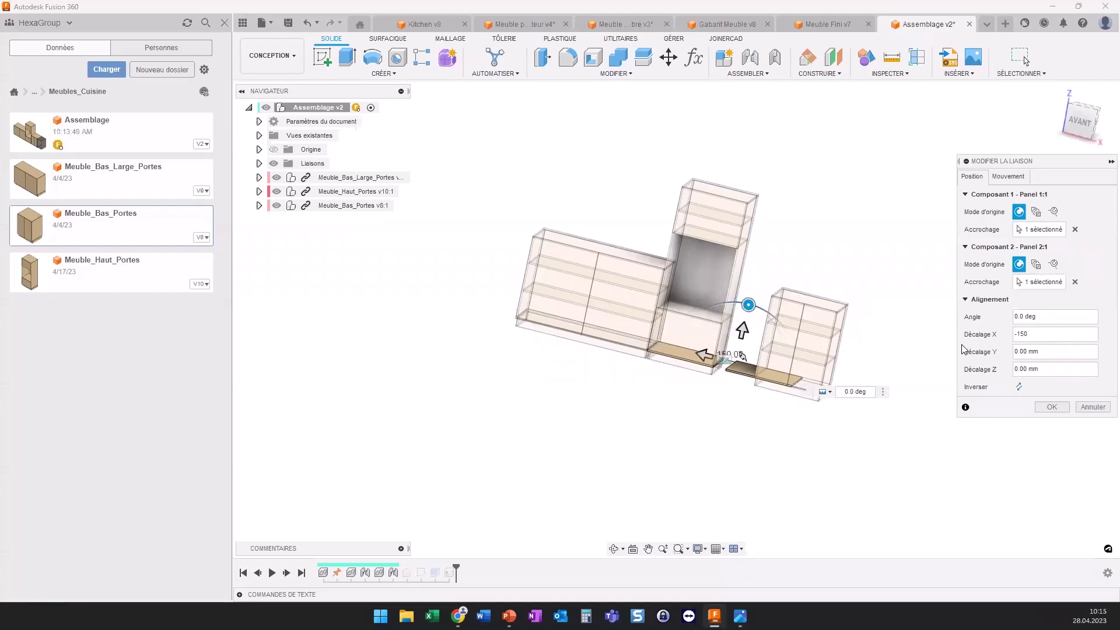
key("Return")
Step: Save the assembly as version 3 and return to the dimensioned drawing
key("ctrl+s")
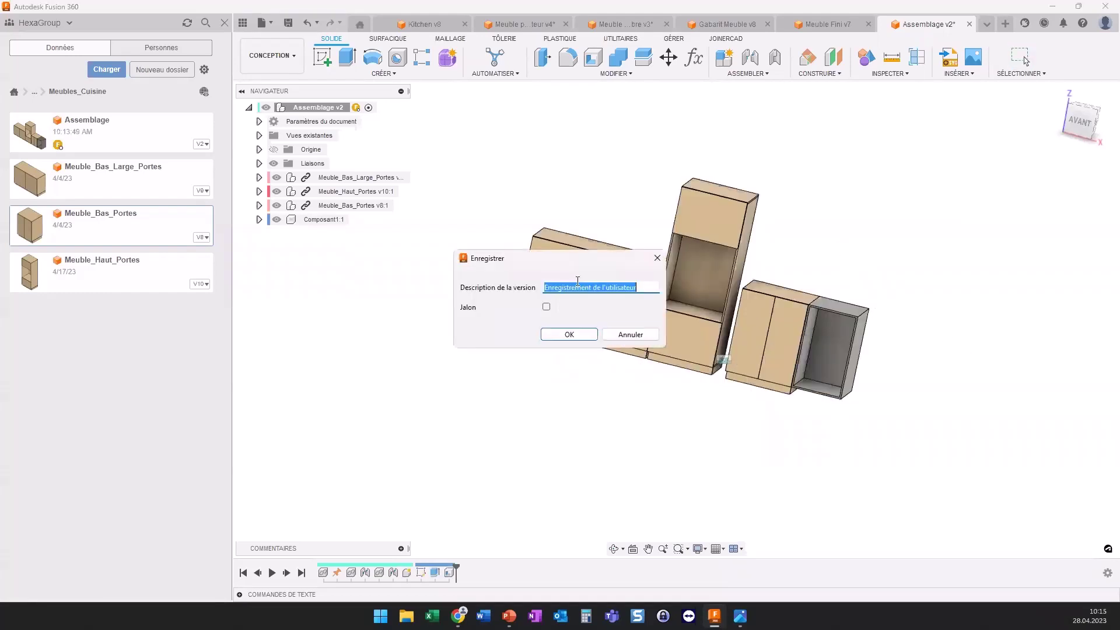
left_click(562, 335)
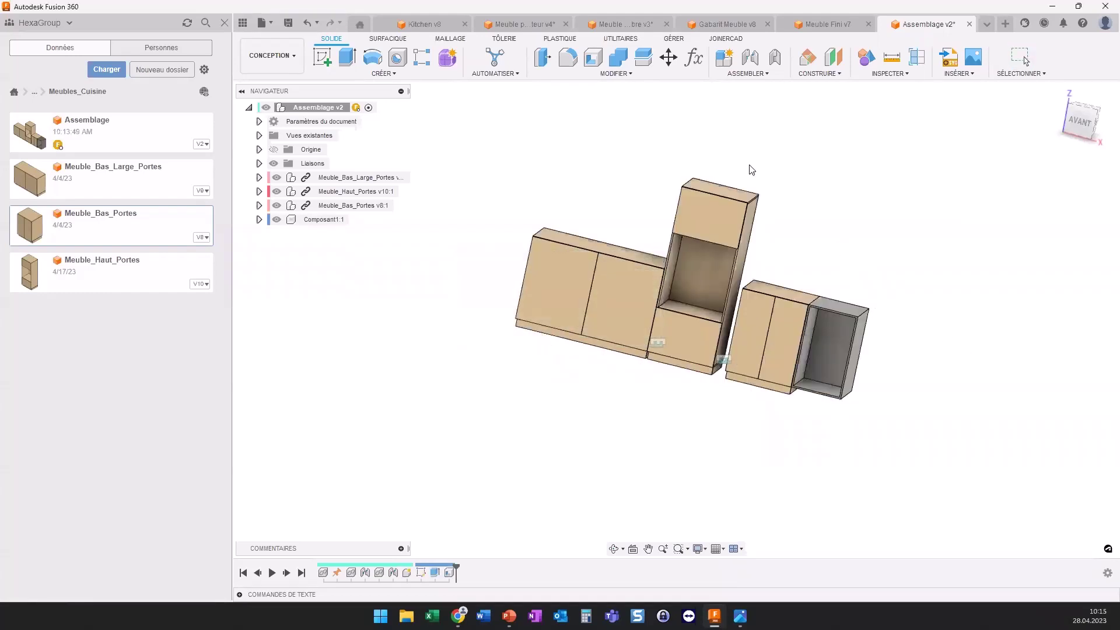
left_click(986, 25)
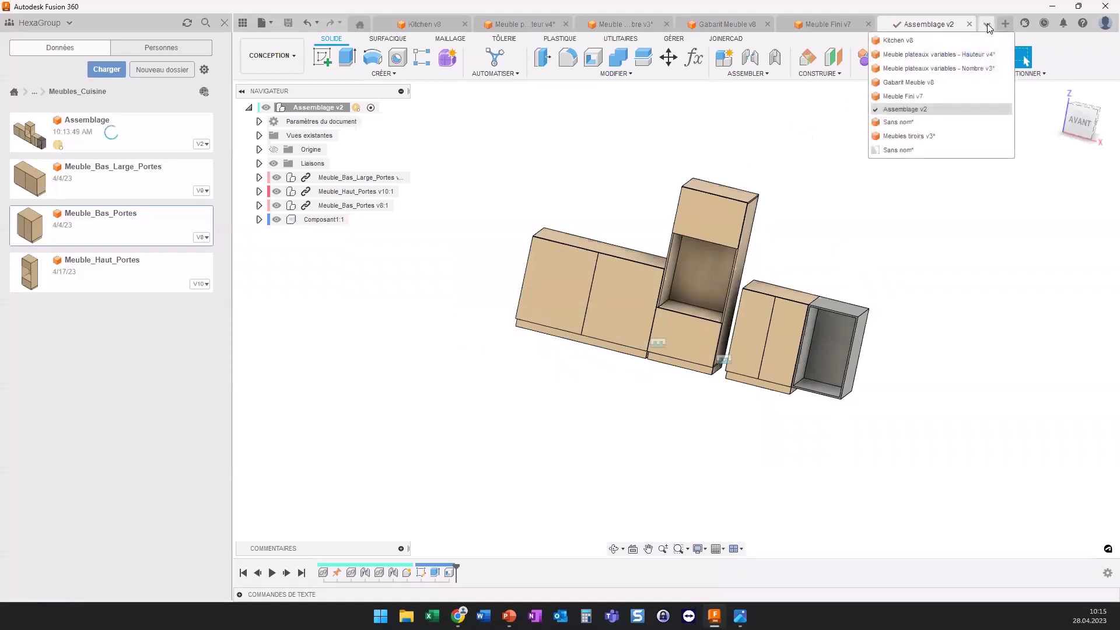
left_click(910, 150)
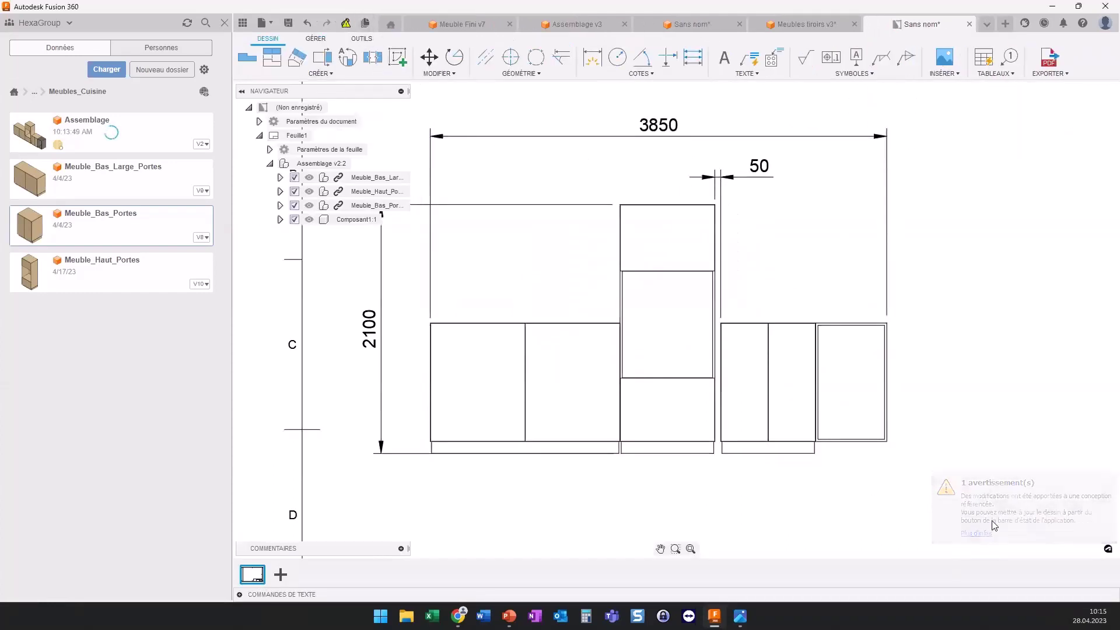
Step: Update the drawing to Assemblage v3 so dimensions read 3950 width and 150 gap
left_click(346, 25)
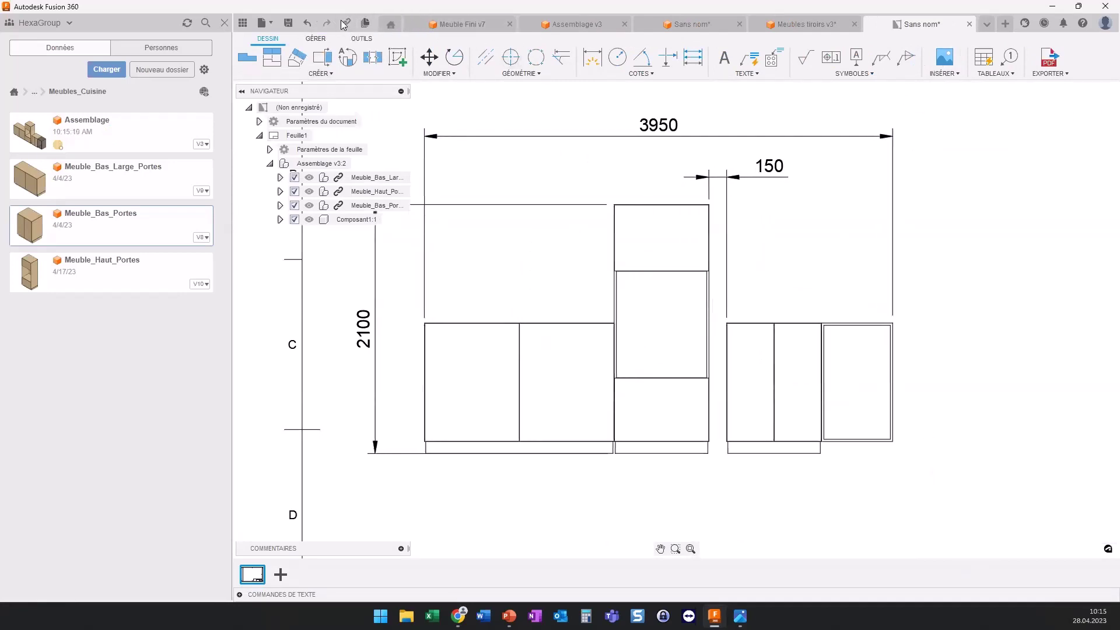
left_click(935, 182)
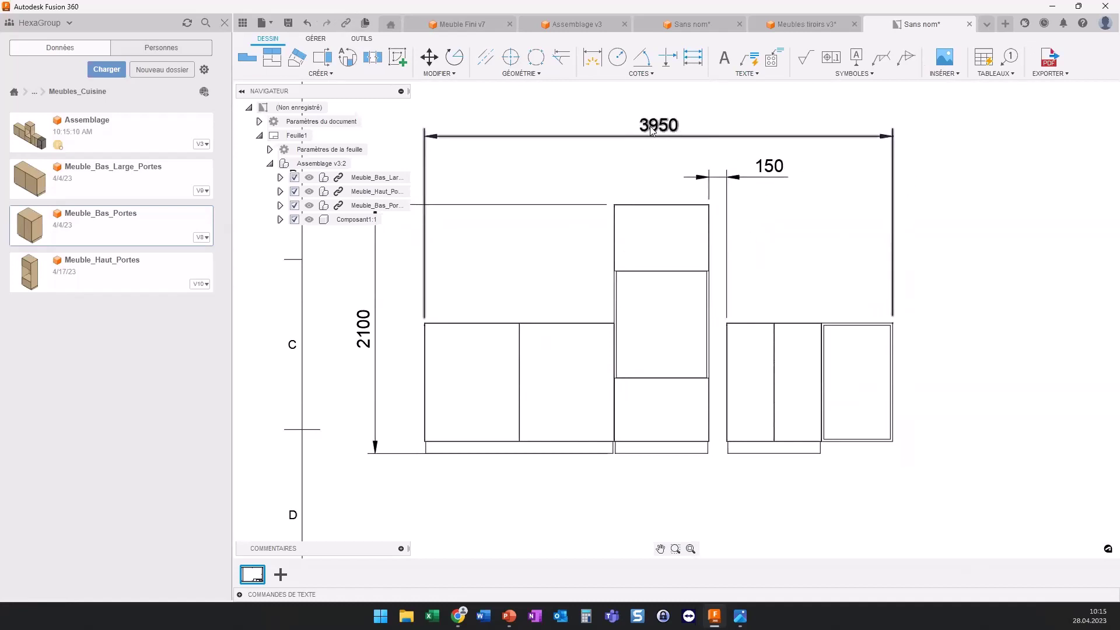
scroll(657, 125, "down", 2)
scroll(659, 147, "down", 4)
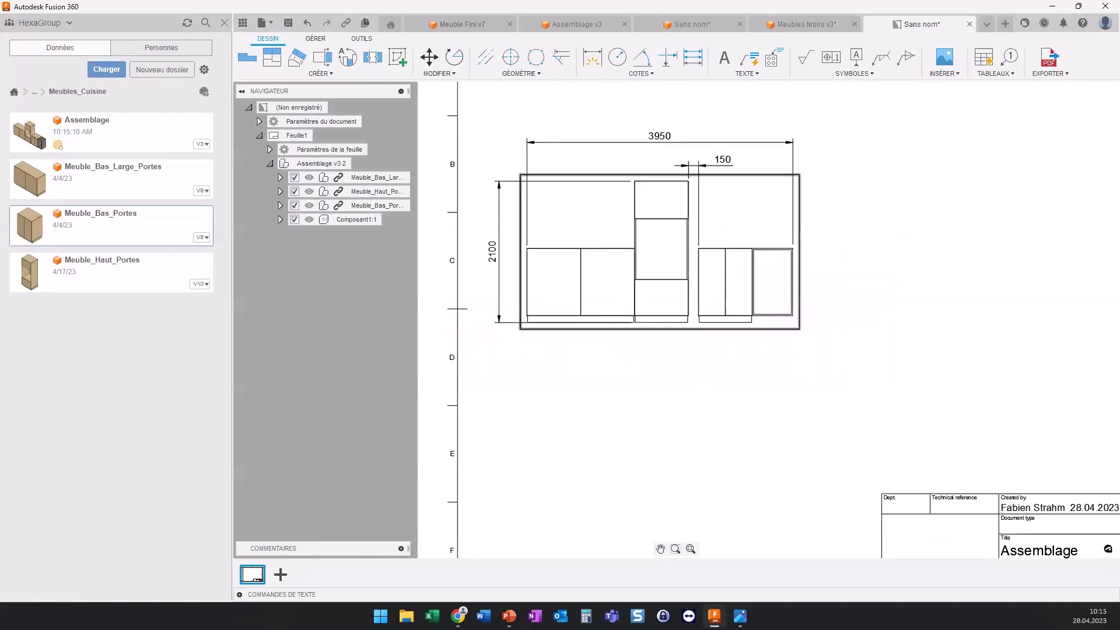
scroll(598, 251, "up", 3)
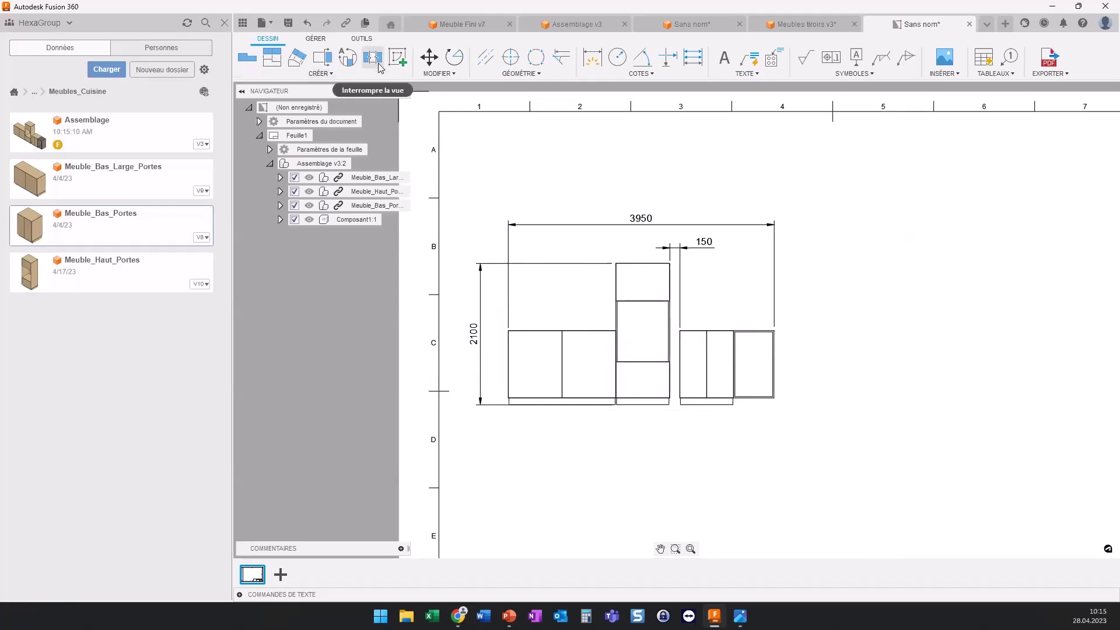
Step: Create section view A-A through the tall cabinet, placed right of the front view
left_click(322, 57)
scroll(639, 270, "up", 4)
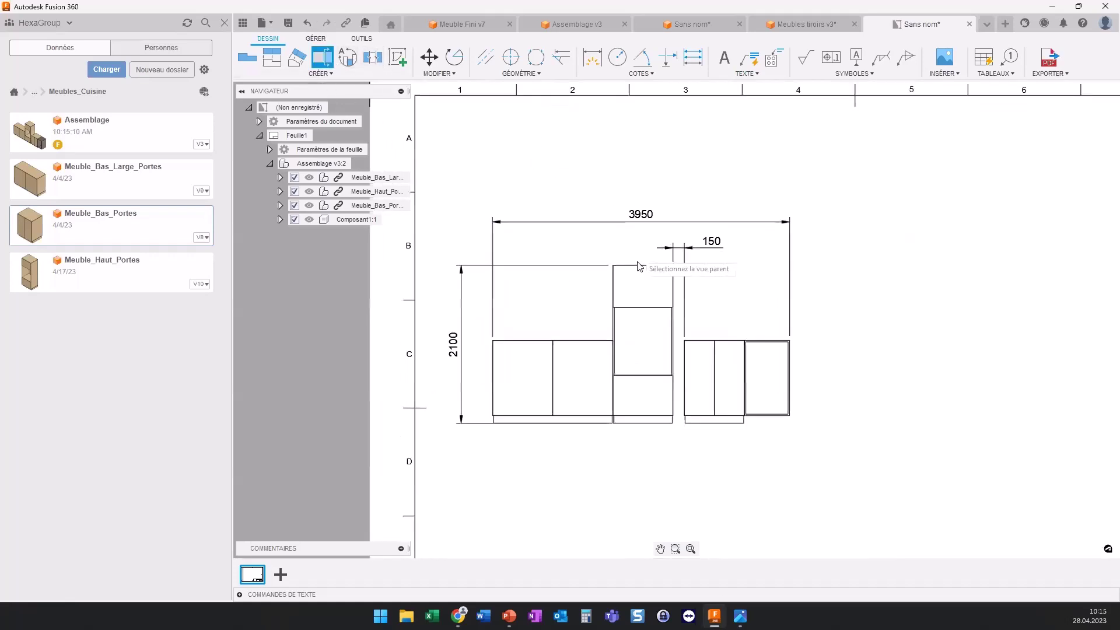
scroll(640, 271, "up", 2)
left_click(641, 246)
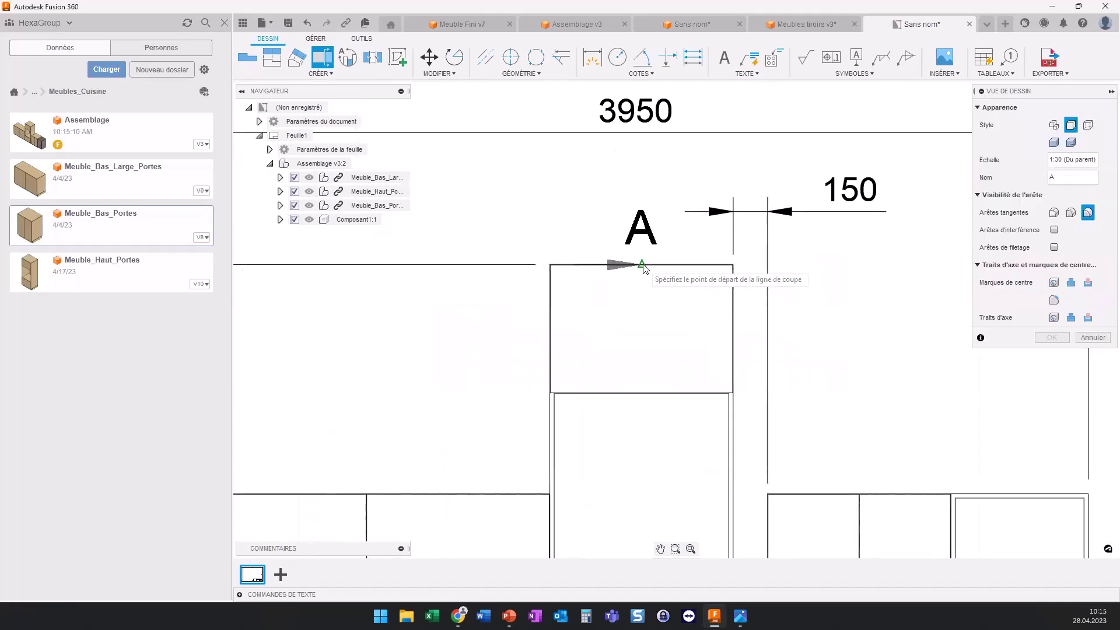
left_click(642, 265)
scroll(644, 350, "down", 2)
middle_click_drag(645, 468, 633, 337)
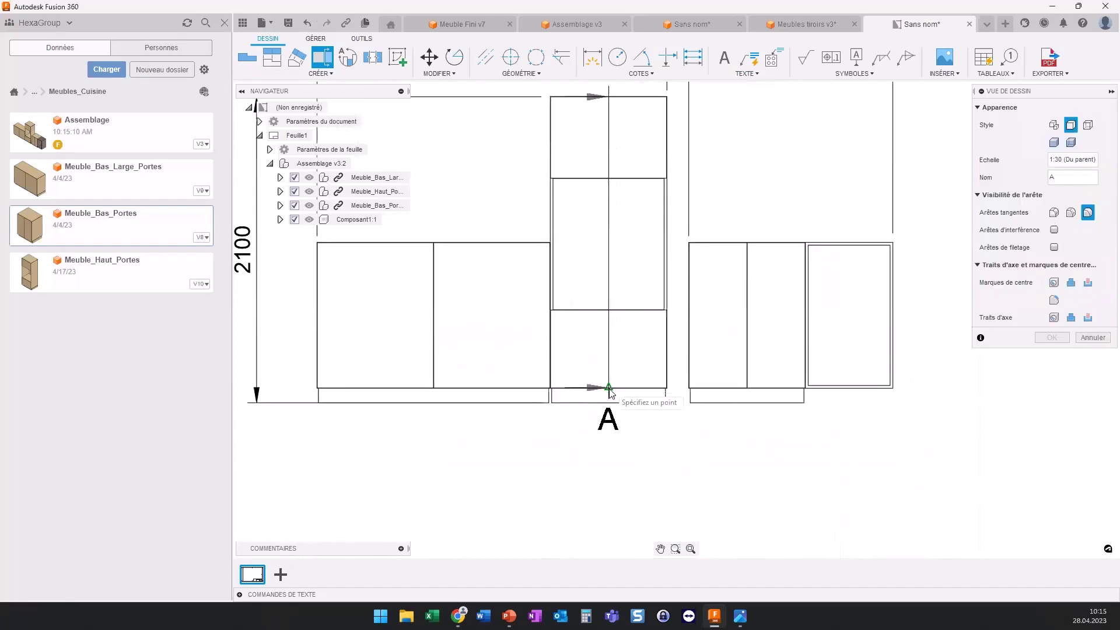
left_click(609, 402)
right_click(647, 438)
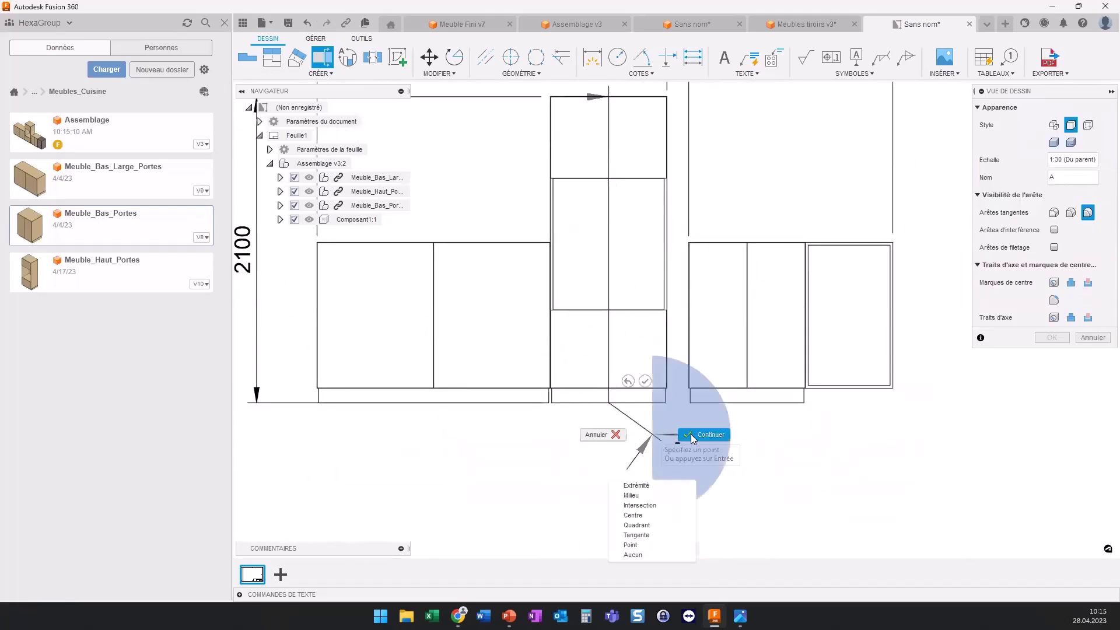
left_click(705, 435)
scroll(706, 362, "down", 3)
scroll(729, 368, "down", 1)
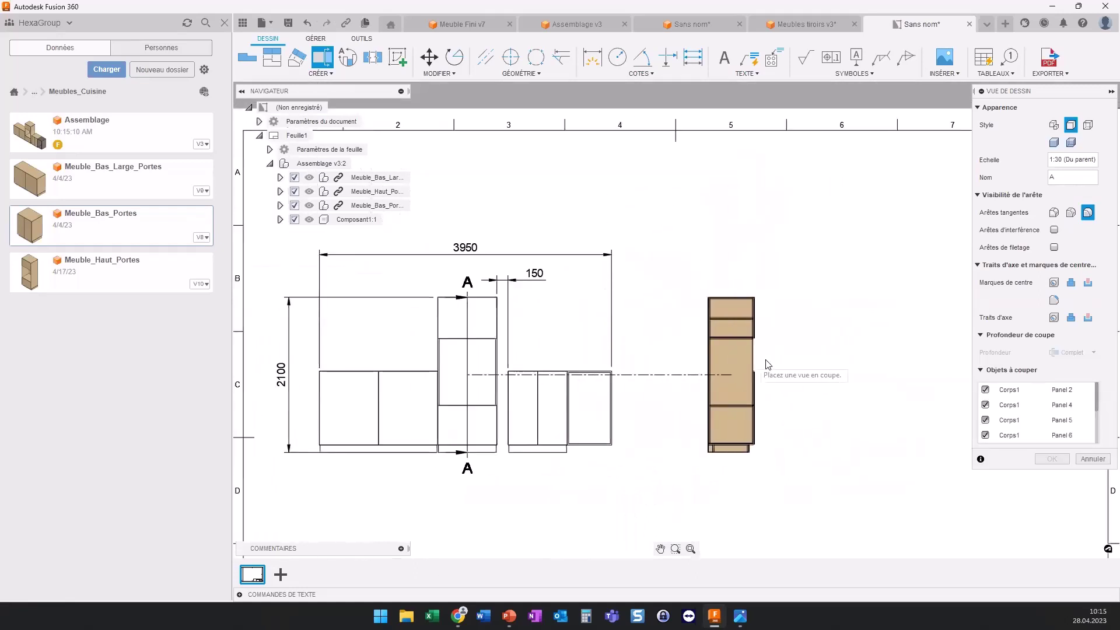
left_click(752, 359)
key("Return")
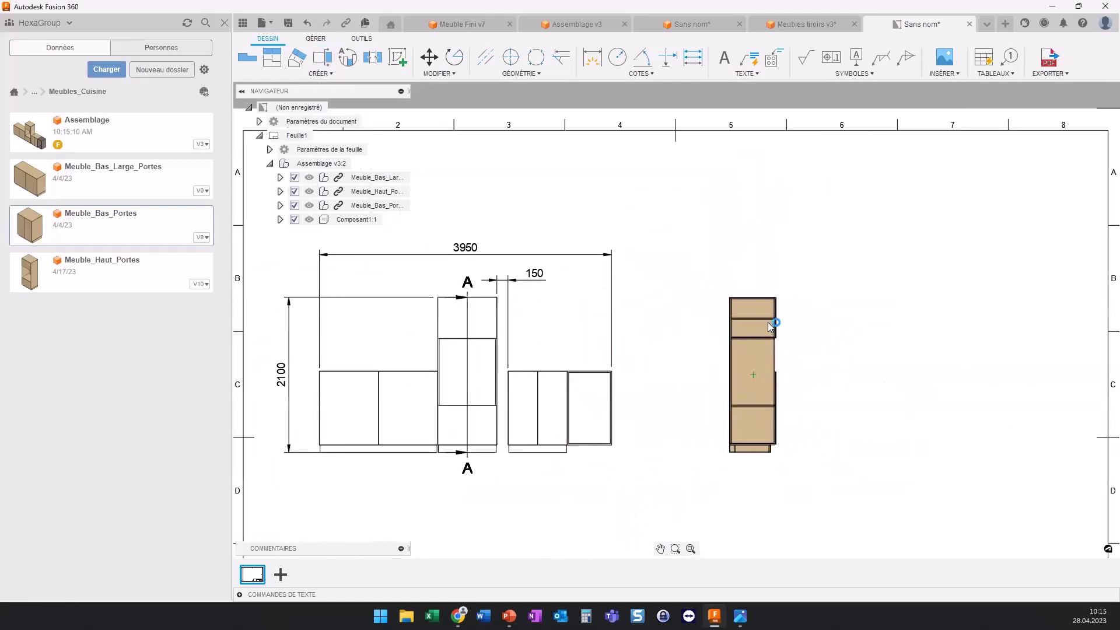
Step: Set the section hatching to angle 0 and scale 5
scroll(752, 302, "up", 3)
scroll(729, 391, "up", 1)
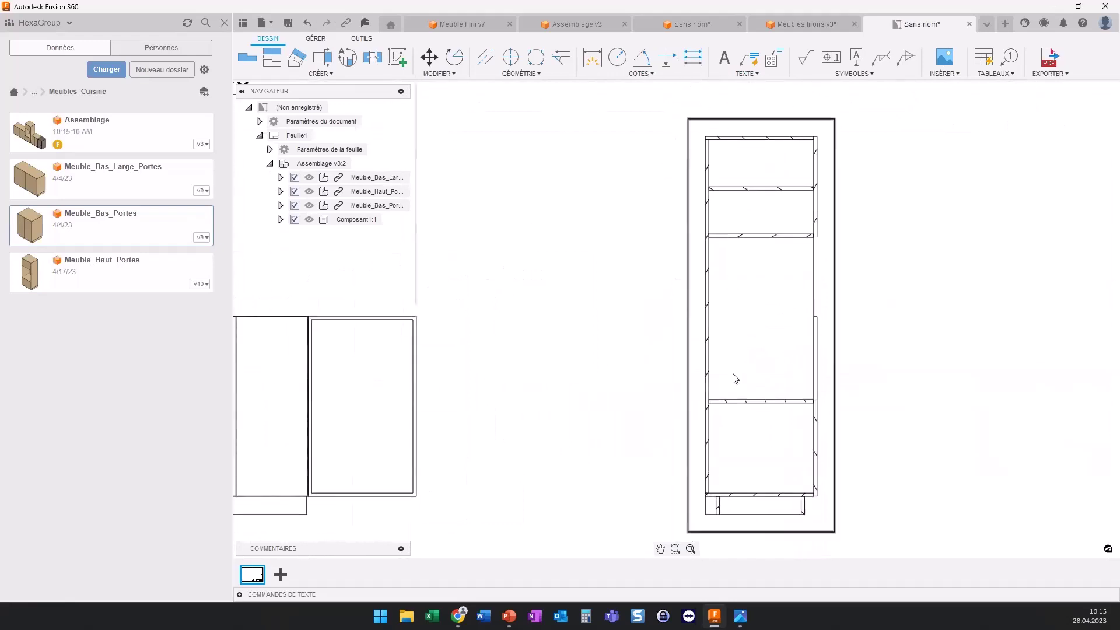
scroll(724, 280, "up", 2)
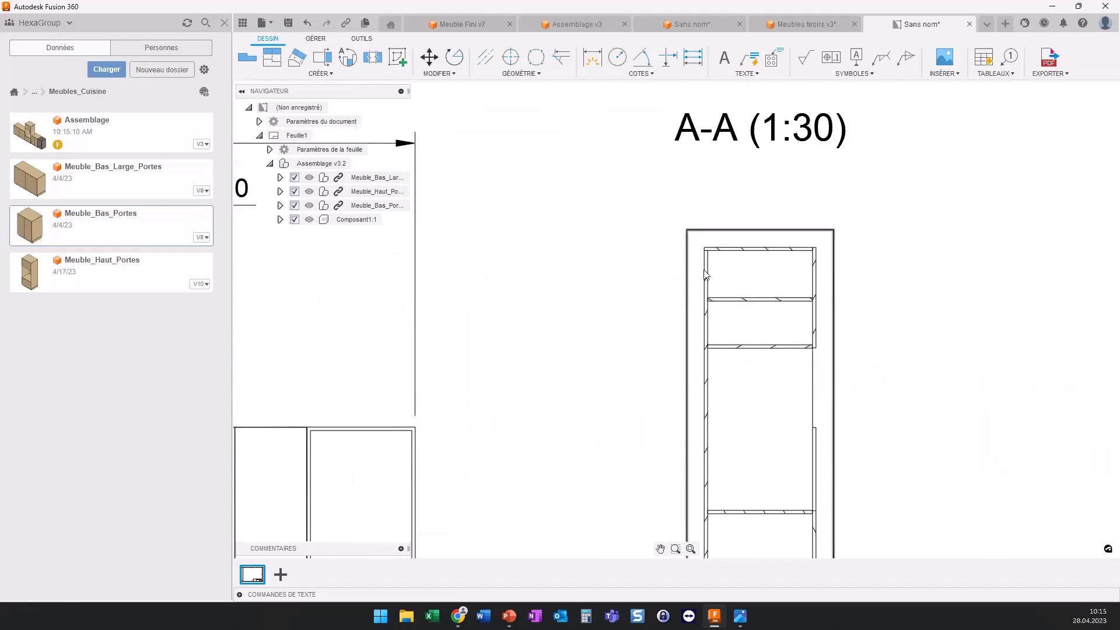
scroll(708, 286, "up", 2)
scroll(708, 286, "up", 2)
double_click(699, 286)
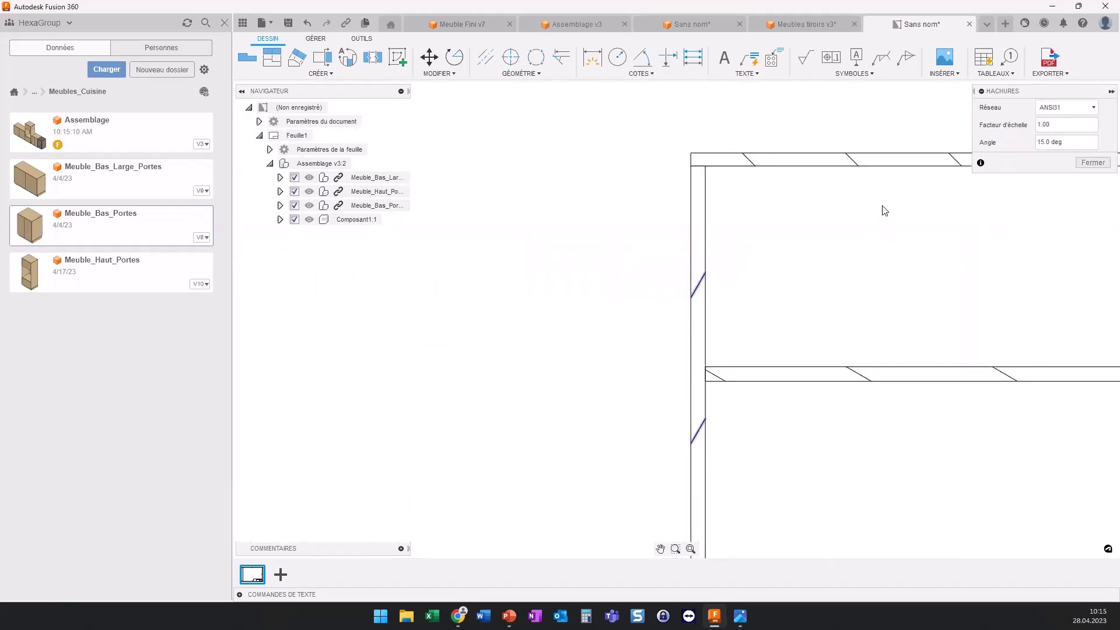
double_click(1068, 143)
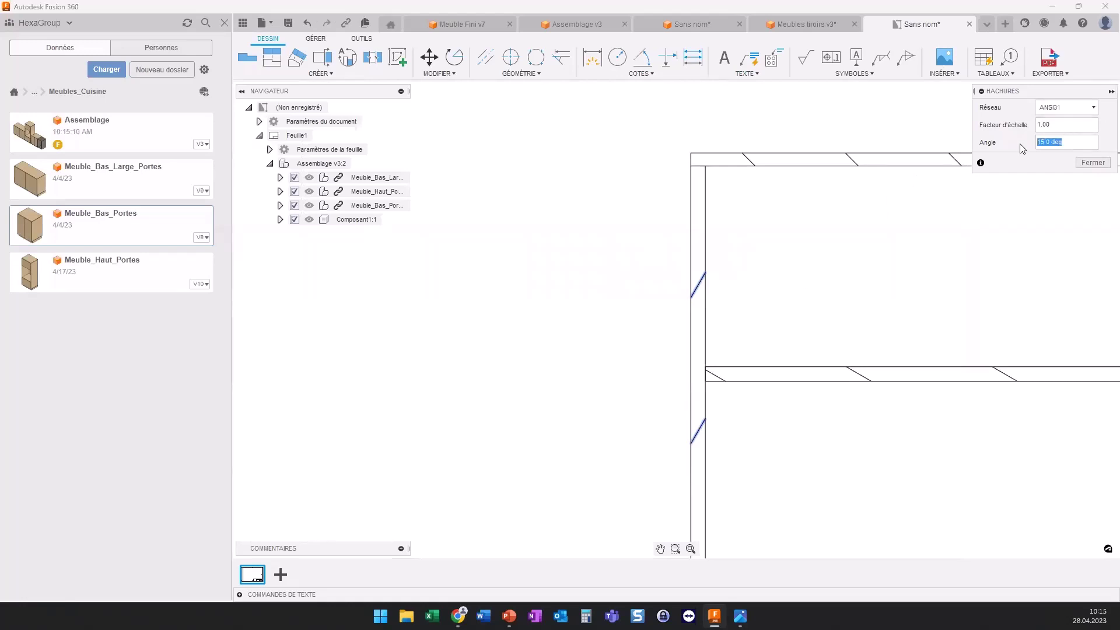
type("0")
left_click(1065, 126)
left_click_drag(1045, 125, 1030, 129)
type("0")
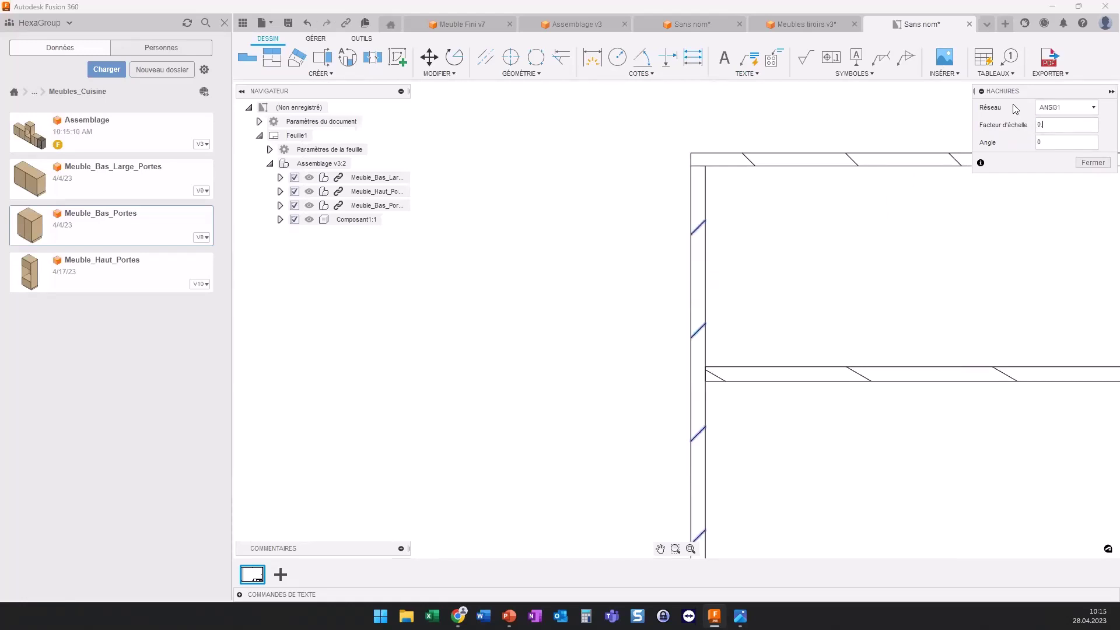
type("5")
key("Return")
scroll(678, 225, "down", 3)
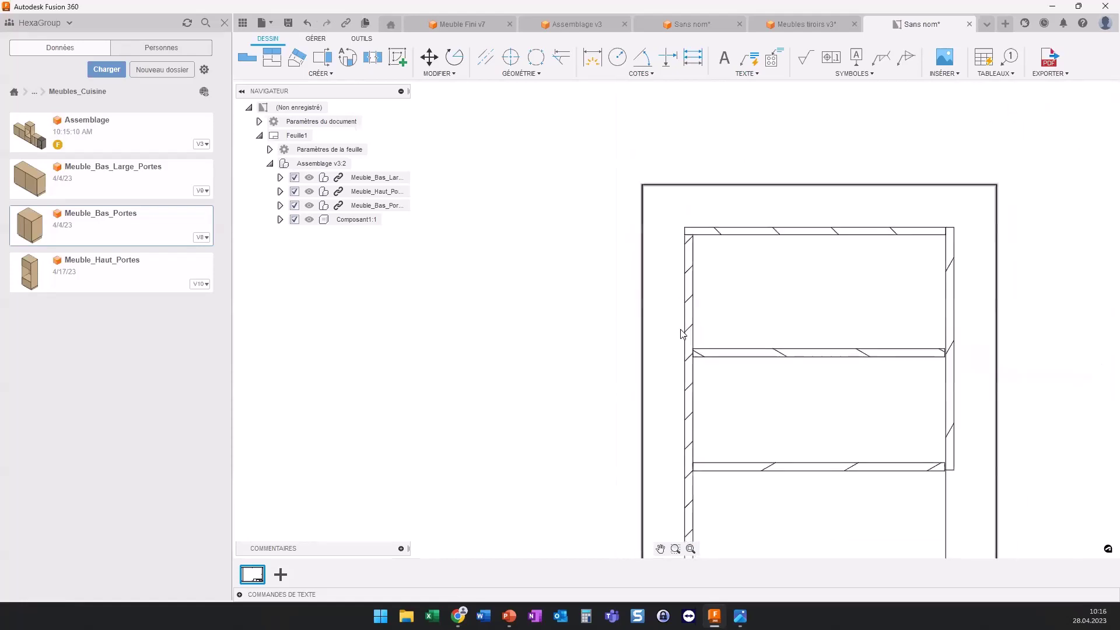
scroll(683, 332, "down", 3)
scroll(691, 274, "down", 2)
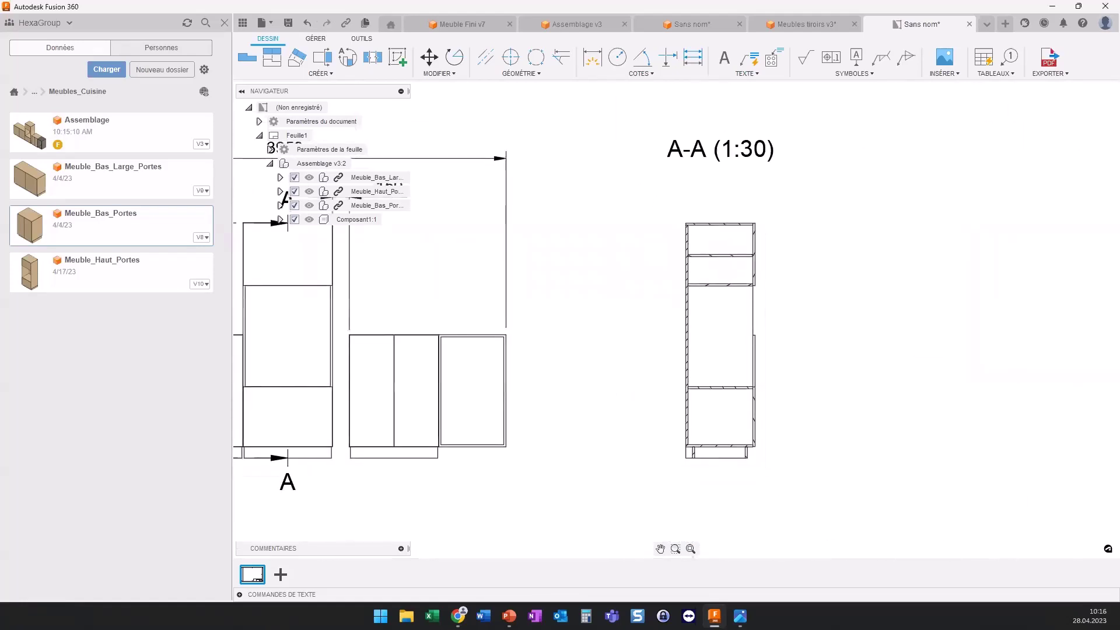
scroll(675, 251, "down", 2)
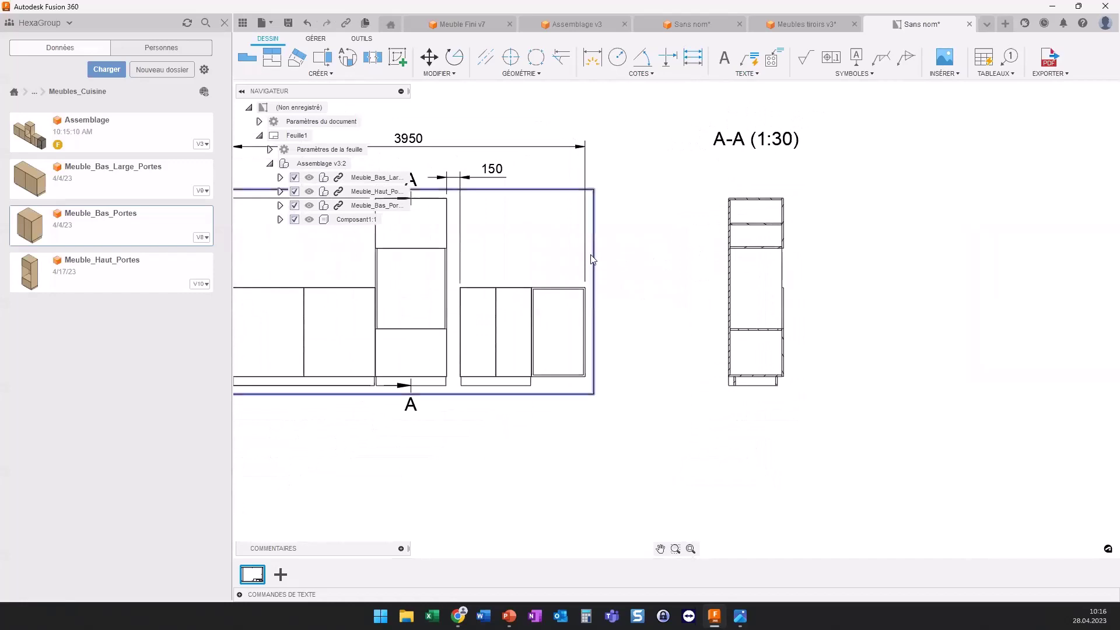
scroll(610, 257, "down", 2)
scroll(627, 251, "down", 2)
scroll(671, 280, "down", 2)
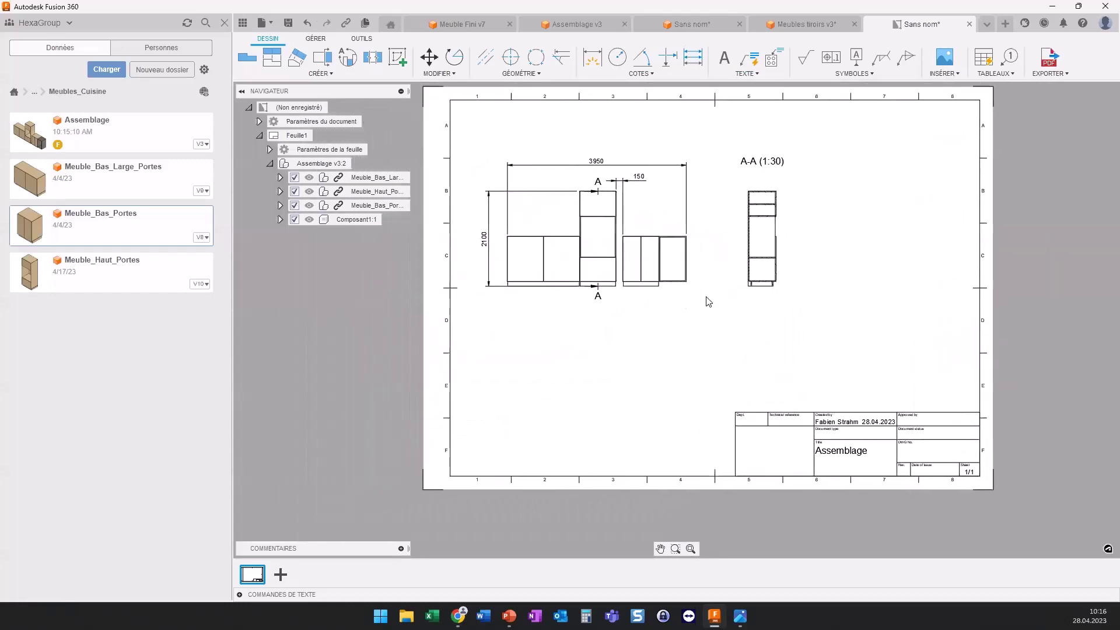
Step: Place a shaded Isométrique N-E base view of the assembly below the front view
left_click(247, 56)
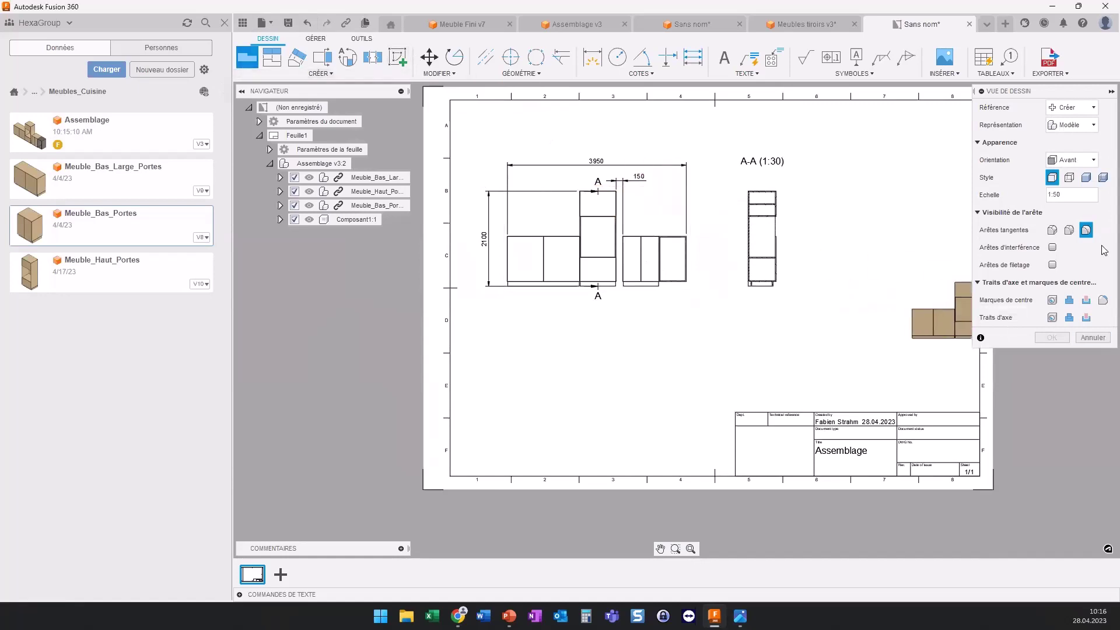
left_click(1073, 161)
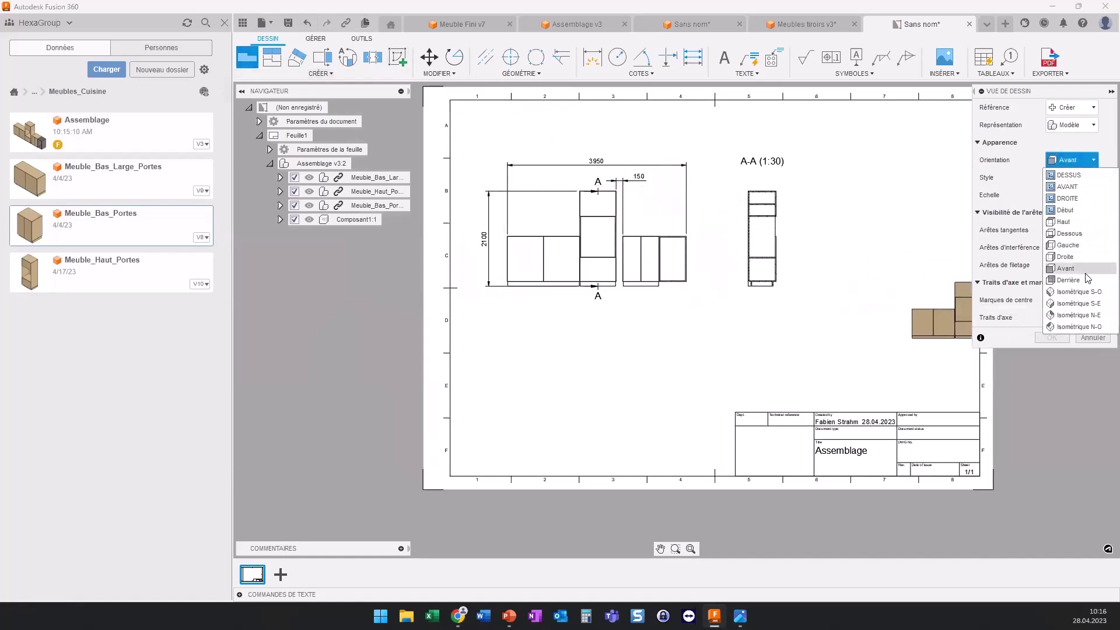
left_click(1079, 308)
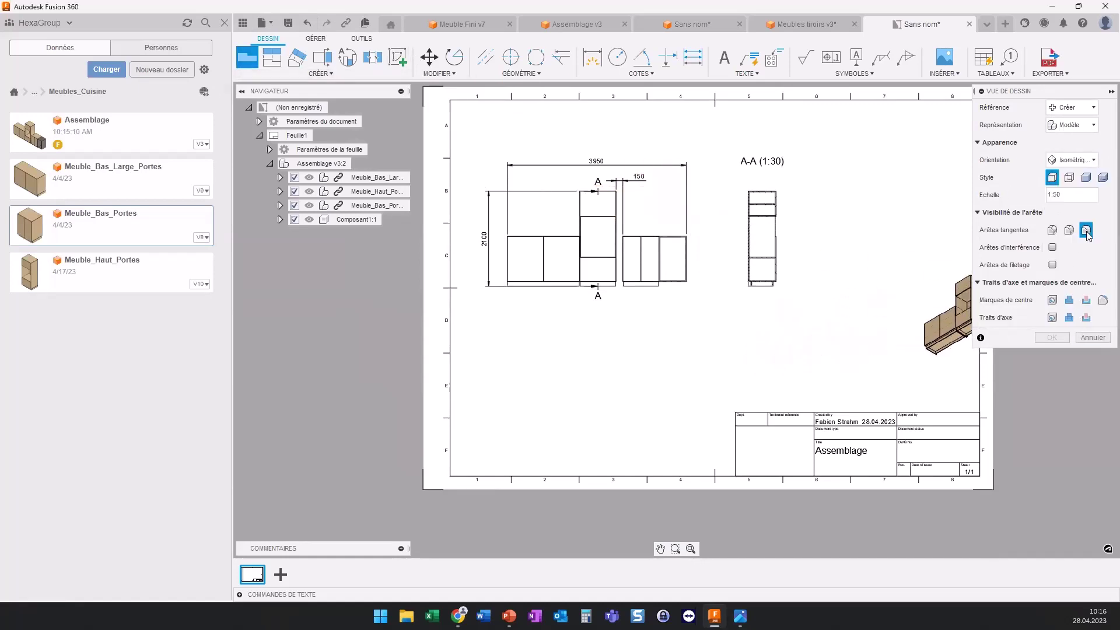
left_click(1076, 160)
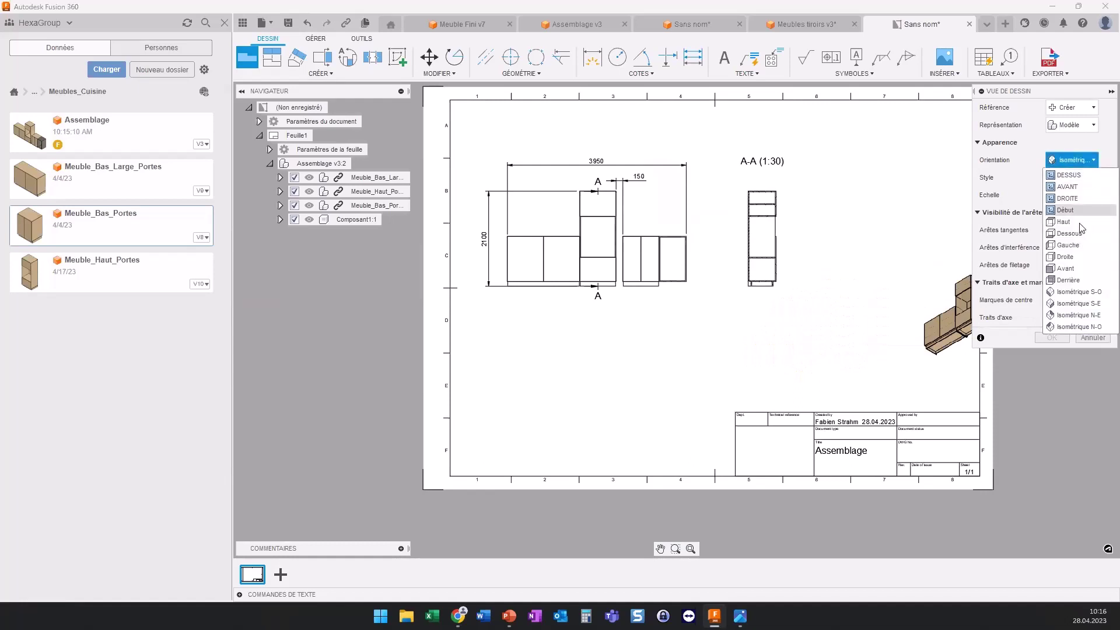
left_click(1078, 318)
left_click(571, 362)
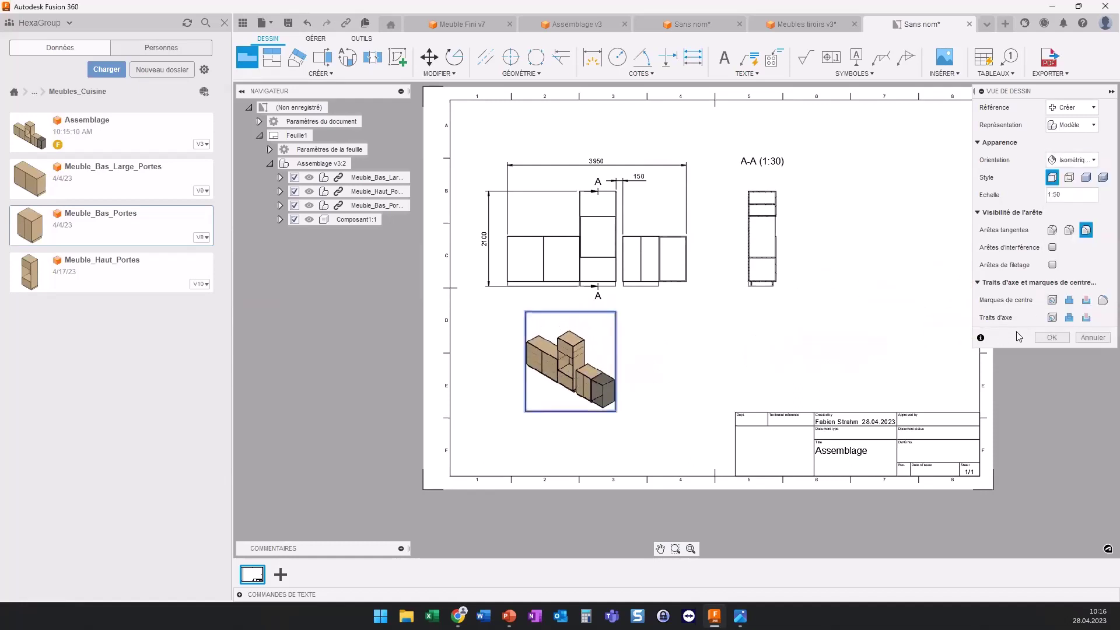
left_click(1086, 177)
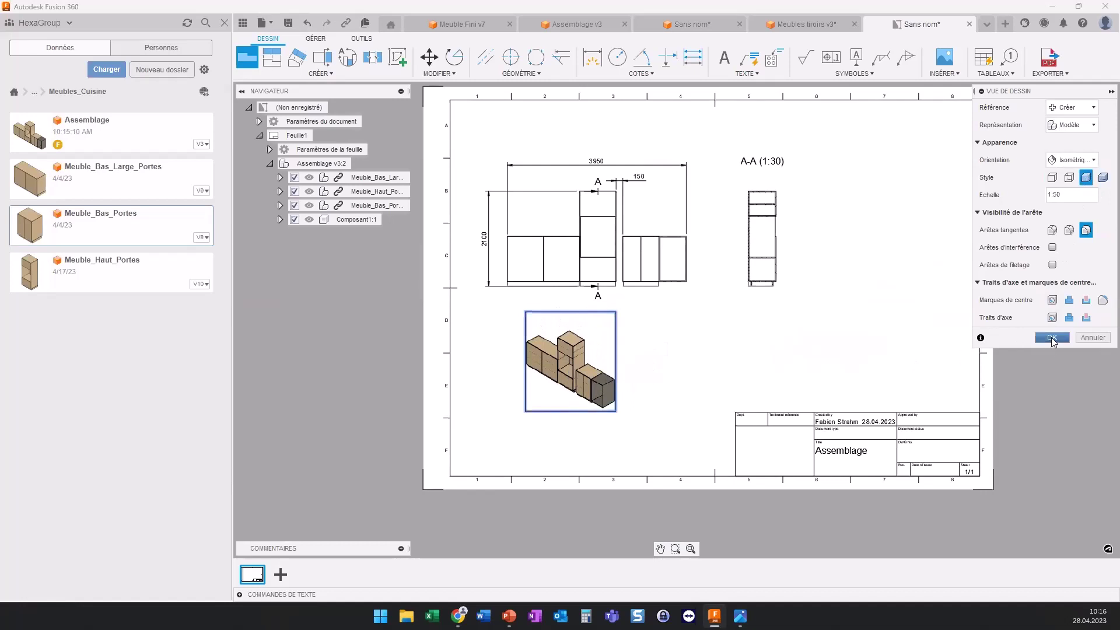
left_click(1051, 337)
scroll(563, 368, "up", 1)
scroll(560, 367, "up", 2)
scroll(551, 368, "up", 1)
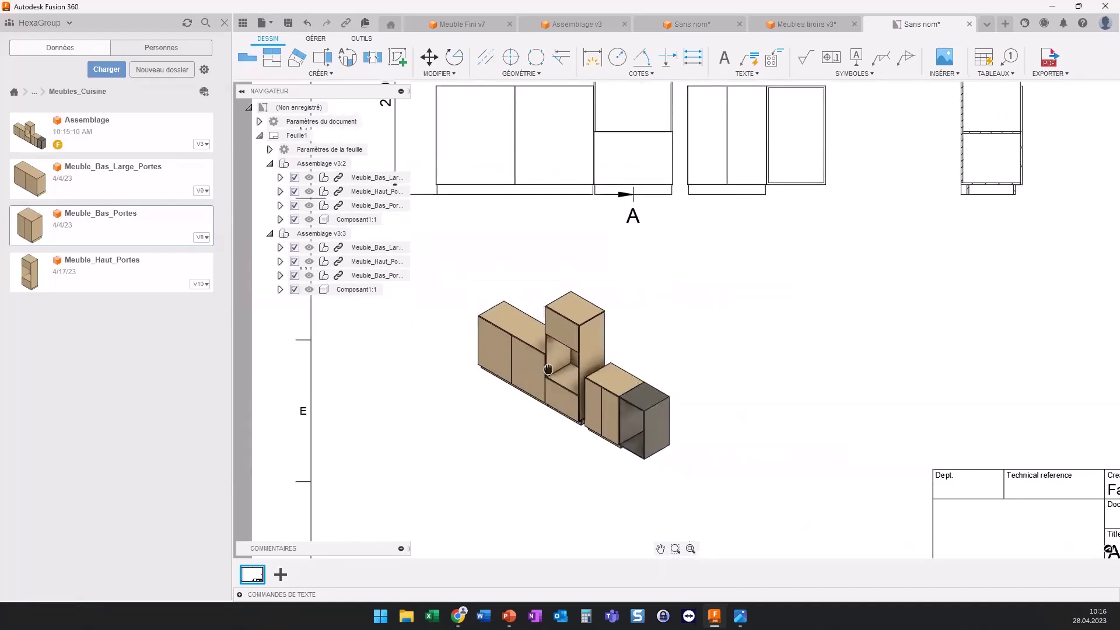
middle_click_drag(548, 369, 583, 371)
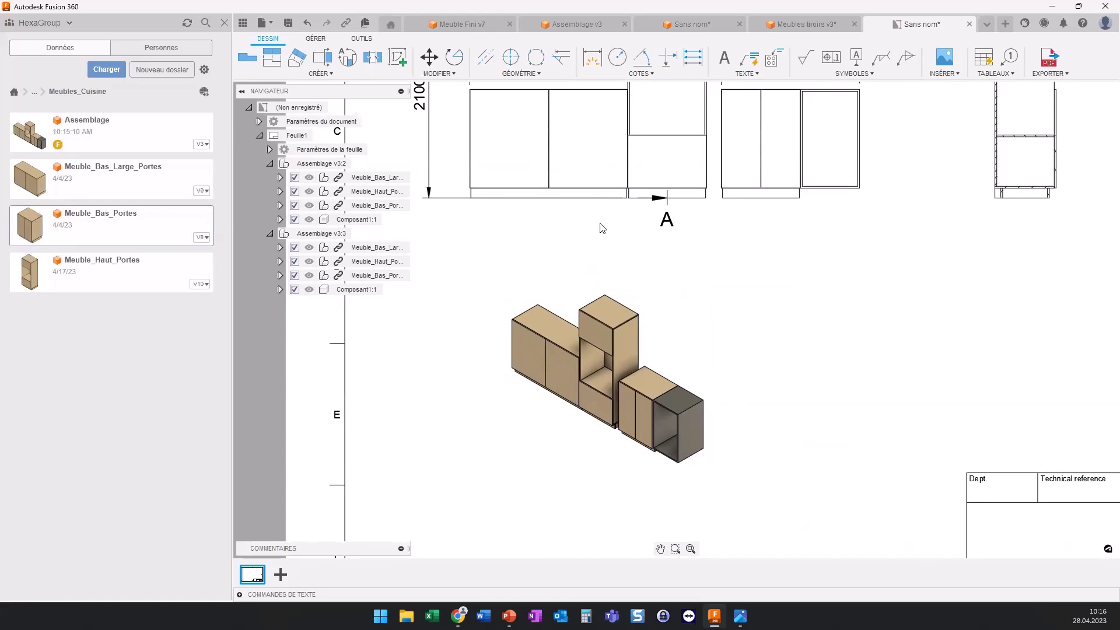
scroll(686, 225, "down", 2)
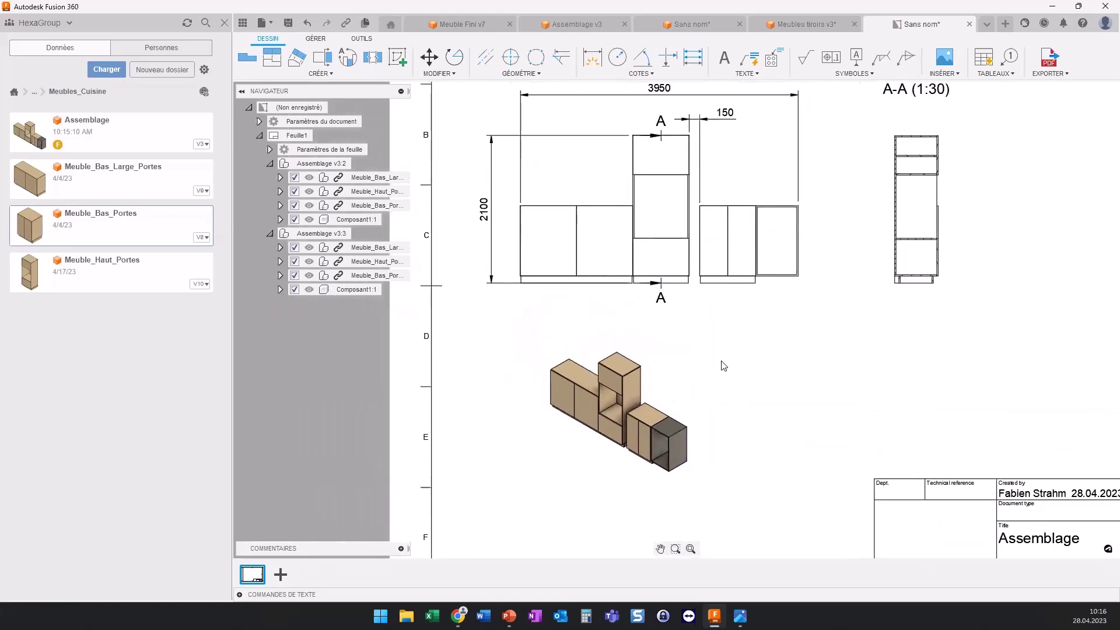
scroll(719, 361, "down", 2)
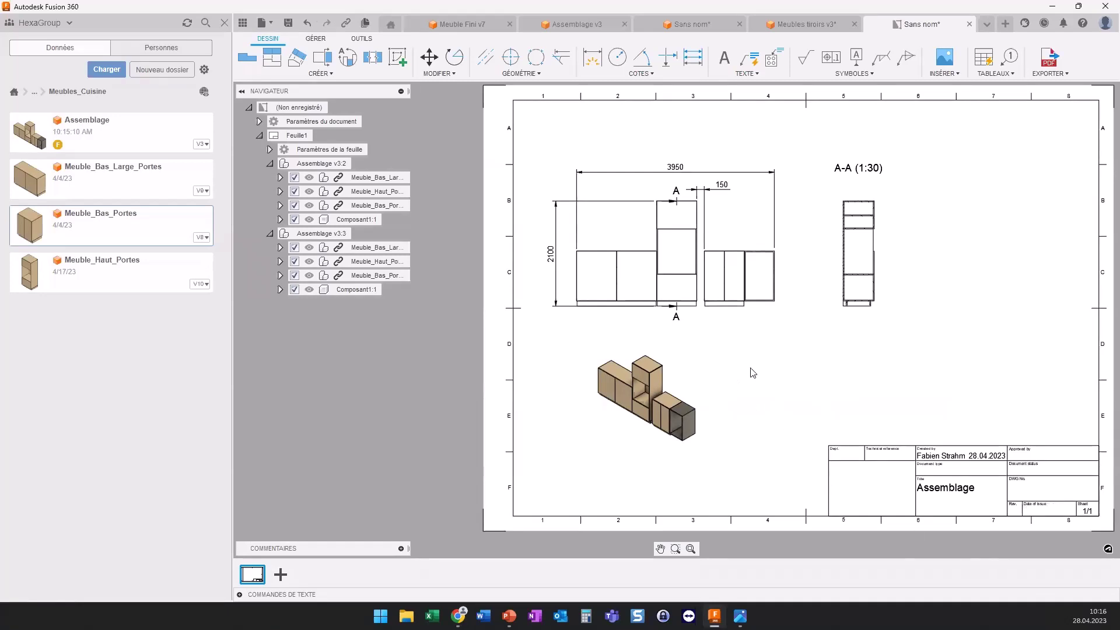
scroll(755, 371, "down", 1)
scroll(748, 391, "down", 1)
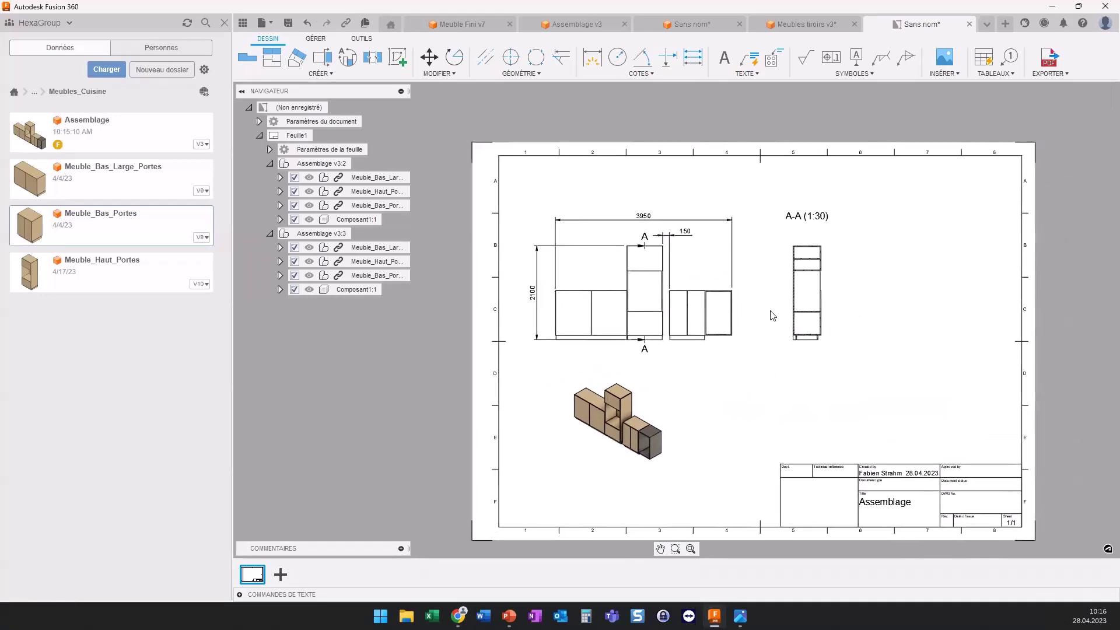
Step: Switch to the kitchen design at the Vue5 viewpoint in the Conception workspace
left_click(985, 25)
left_click(939, 41)
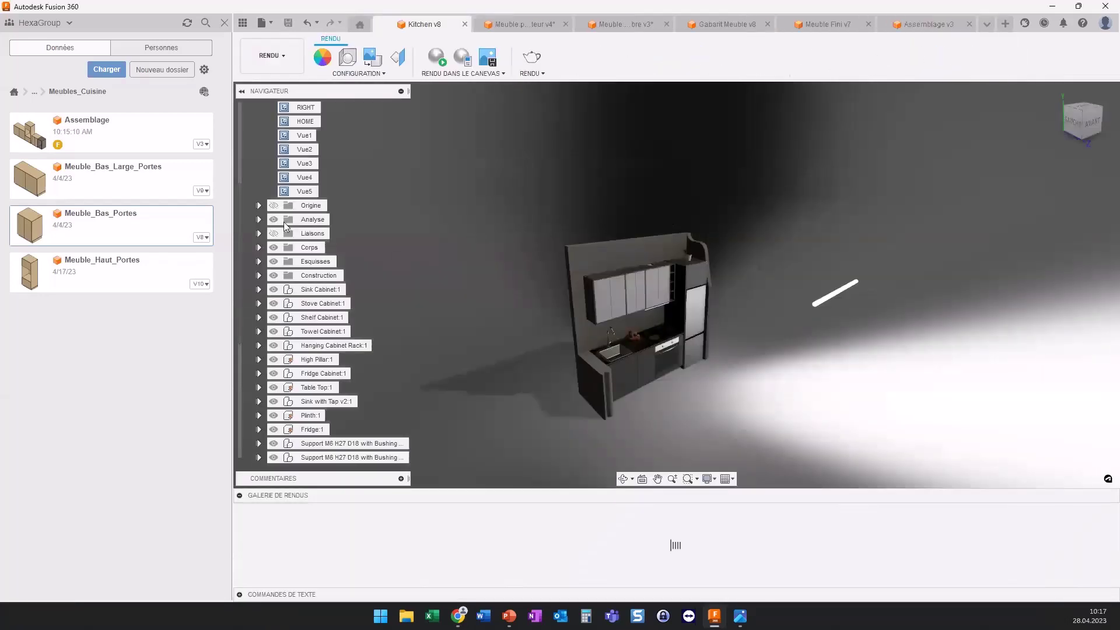
double_click(285, 191)
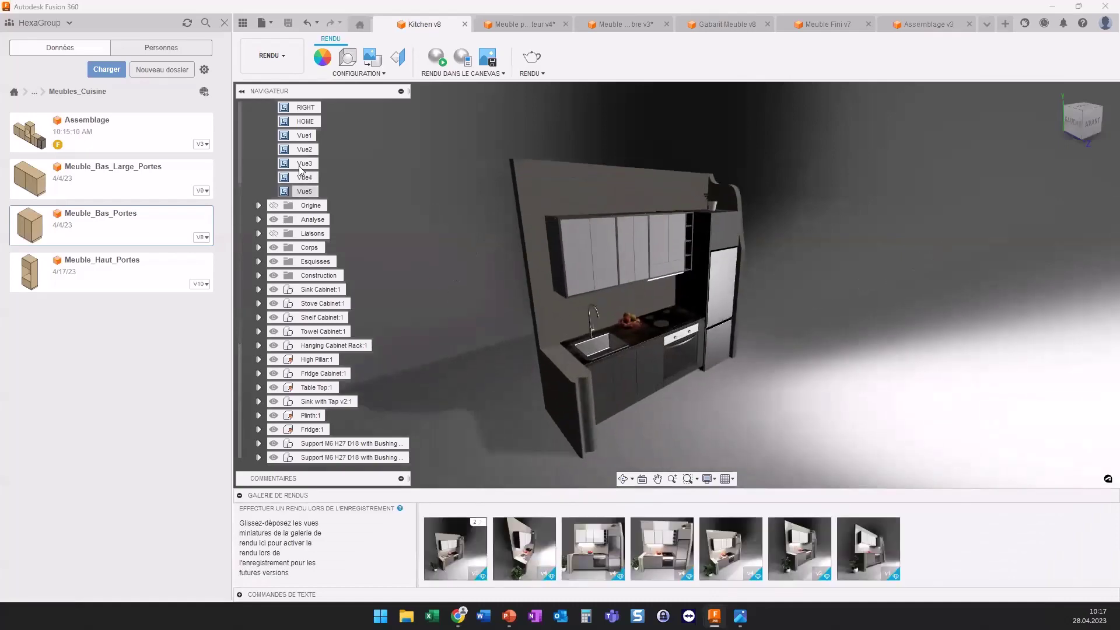
left_click(270, 69)
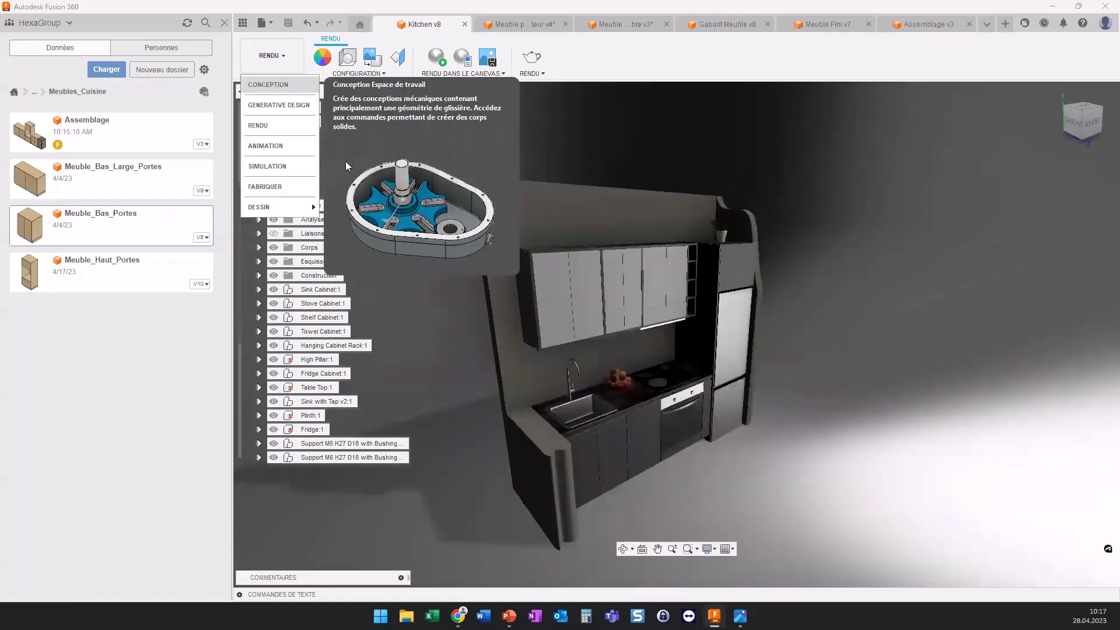
scroll(700, 309, "down", 2)
scroll(712, 338, "down", 2)
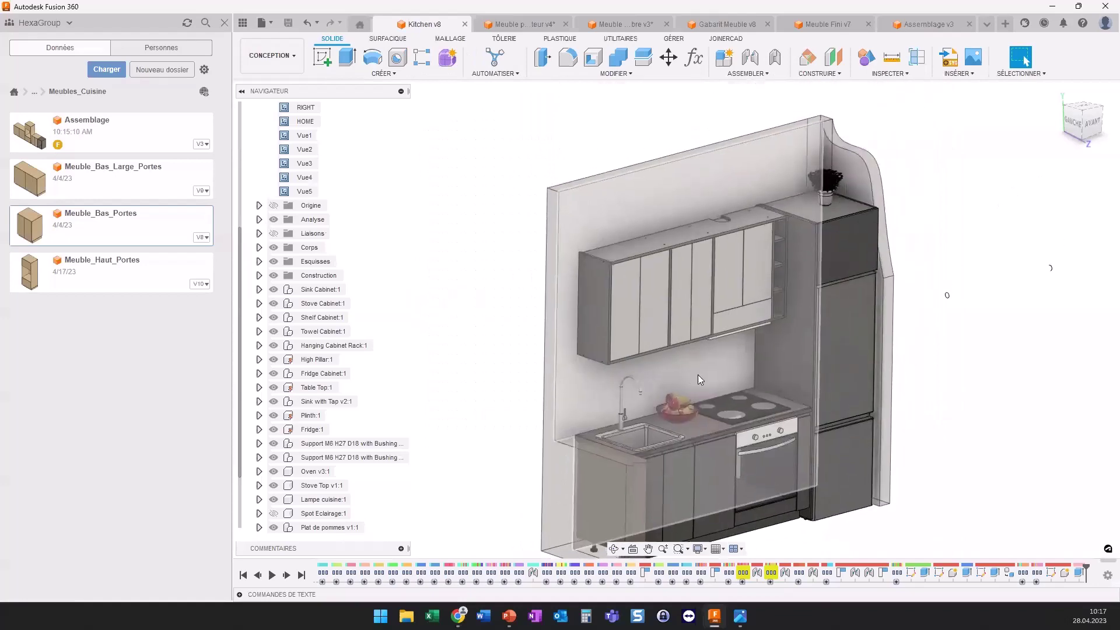
scroll(689, 376, "down", 2)
middle_click_drag(684, 378, 699, 347)
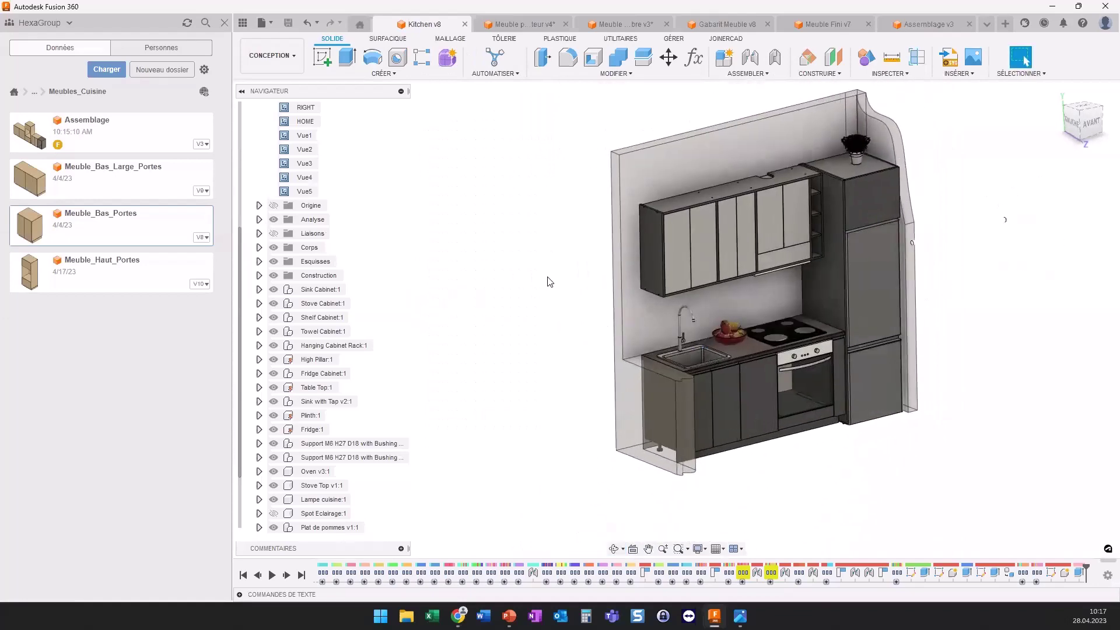
Step: Browse the data panel to WoodForFusion > Rendus > Cuisine
left_click(34, 92)
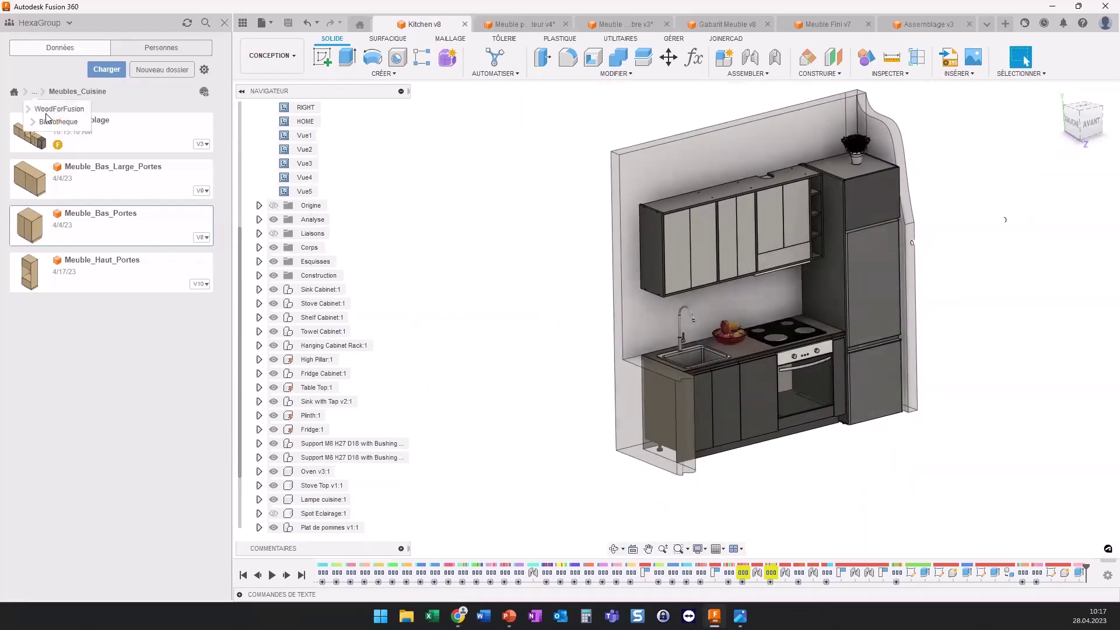
left_click(48, 110)
left_click(86, 318)
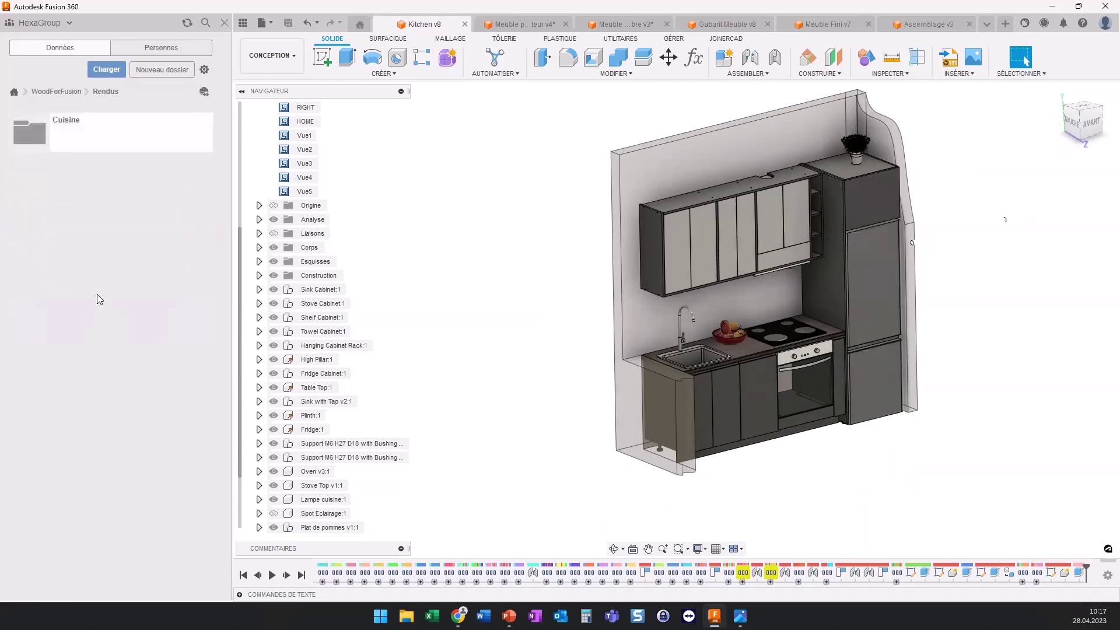
left_click(107, 140)
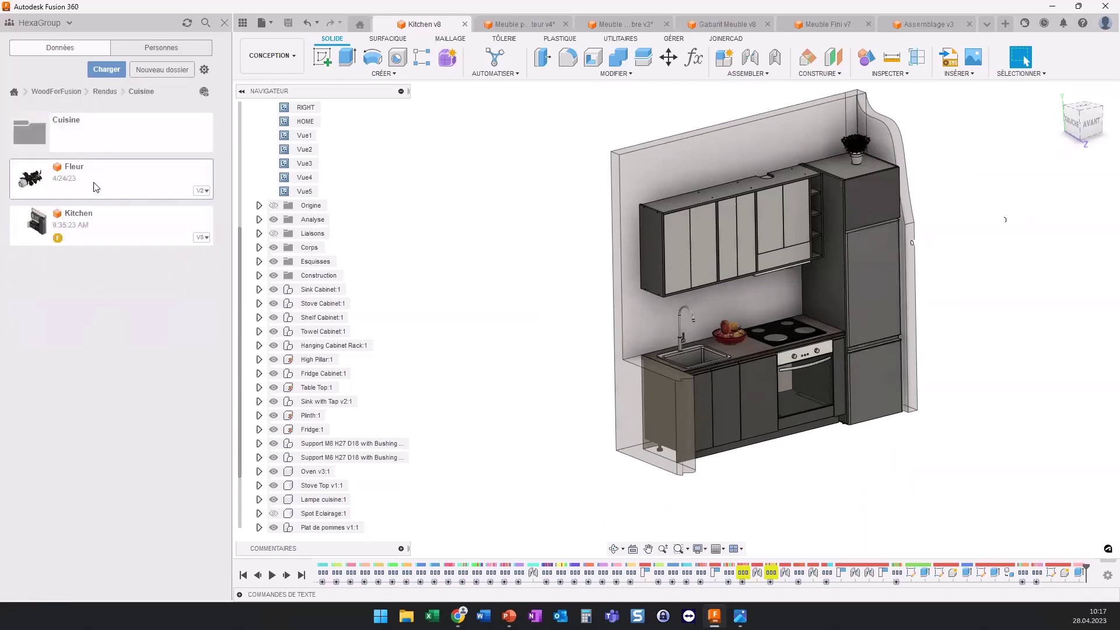
Step: Insert the Fleur plant design into the kitchen and move it -600 mm along X
left_click_drag(181, 207, 503, 375)
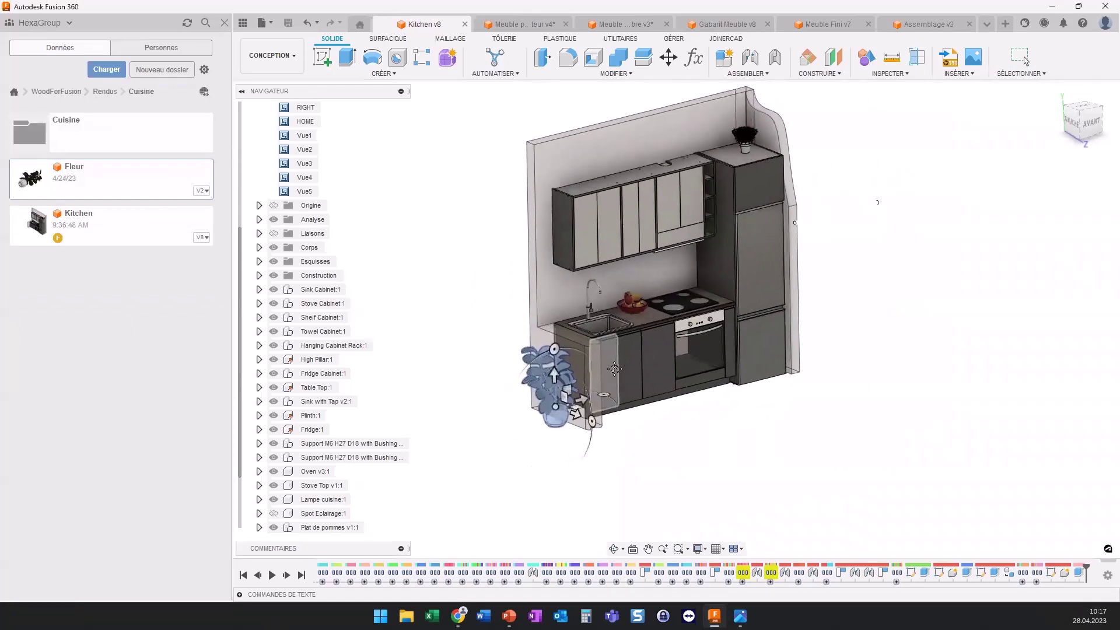
left_click_drag(649, 375, 585, 387)
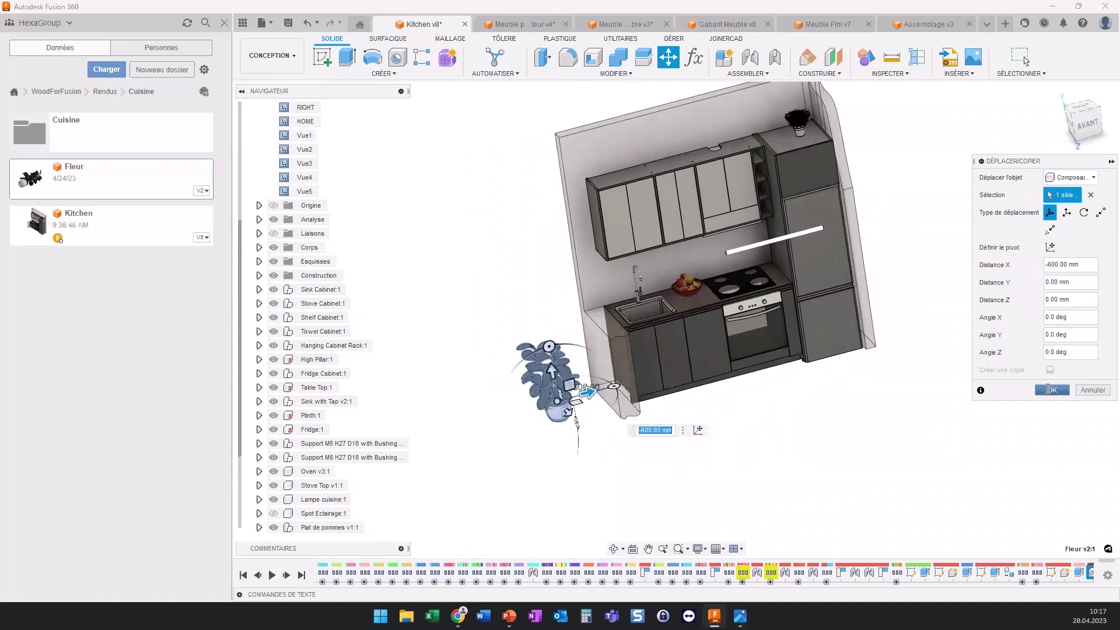
left_click(1050, 390)
Step: Attach the Fleur pot base to the cabinet with a flipped Planar joint
left_click(740, 61)
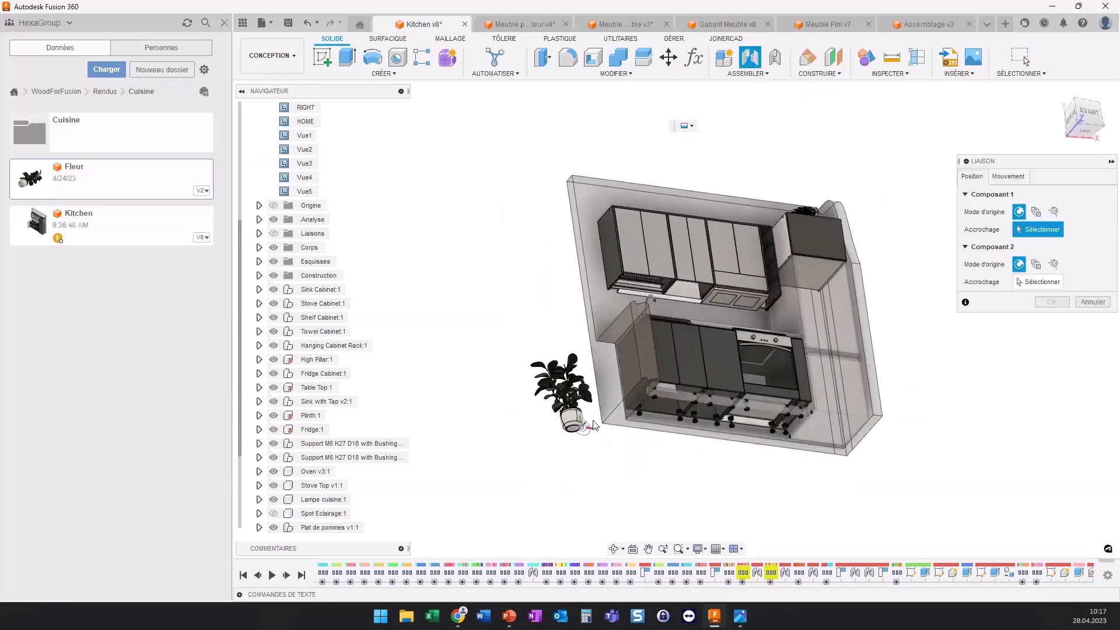
left_click(1004, 181)
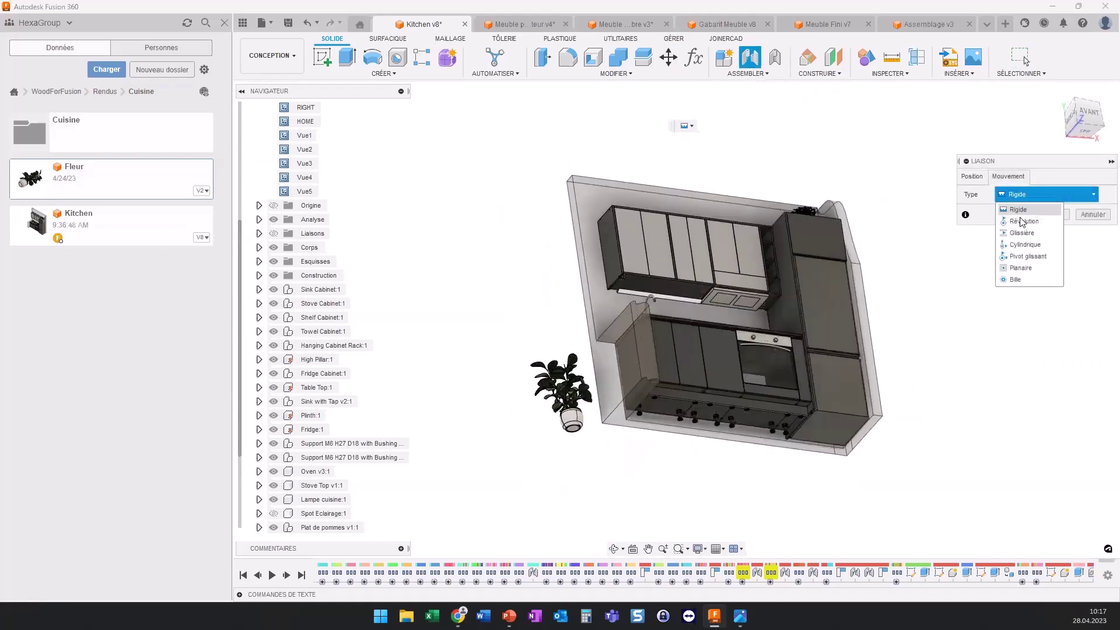
left_click(1018, 268)
left_click(972, 176)
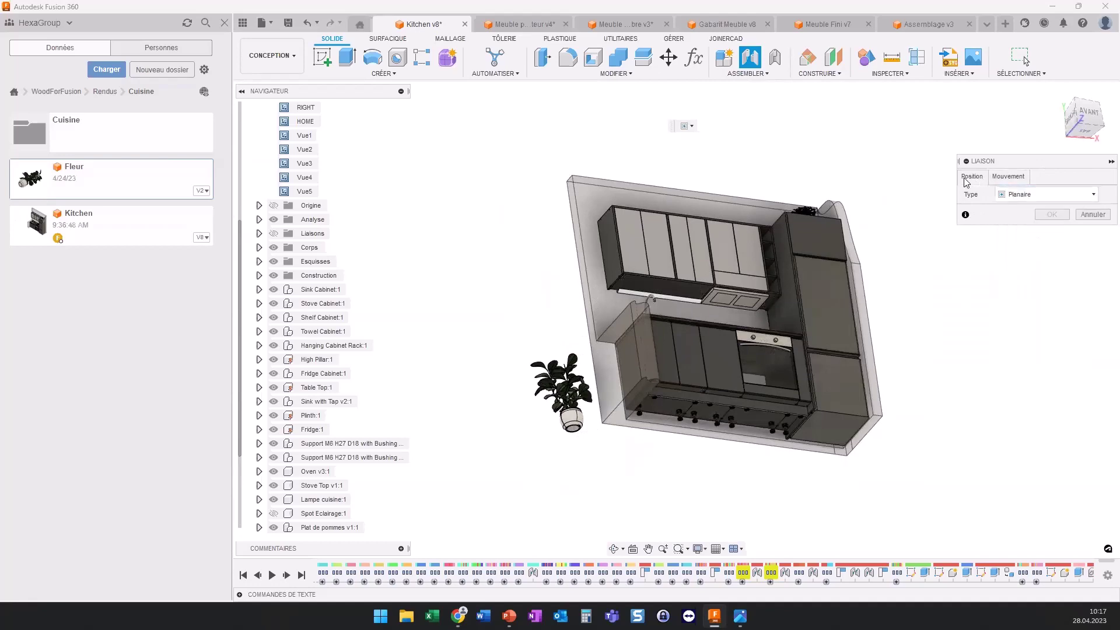
scroll(577, 436, "up", 3)
scroll(578, 436, "up", 4)
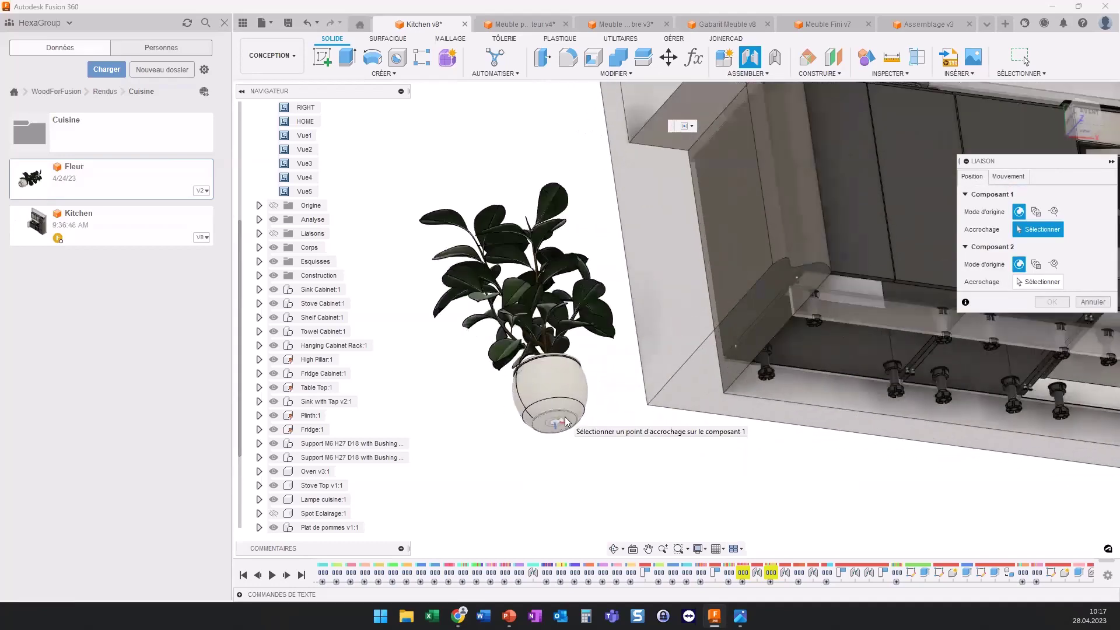
left_click(552, 420)
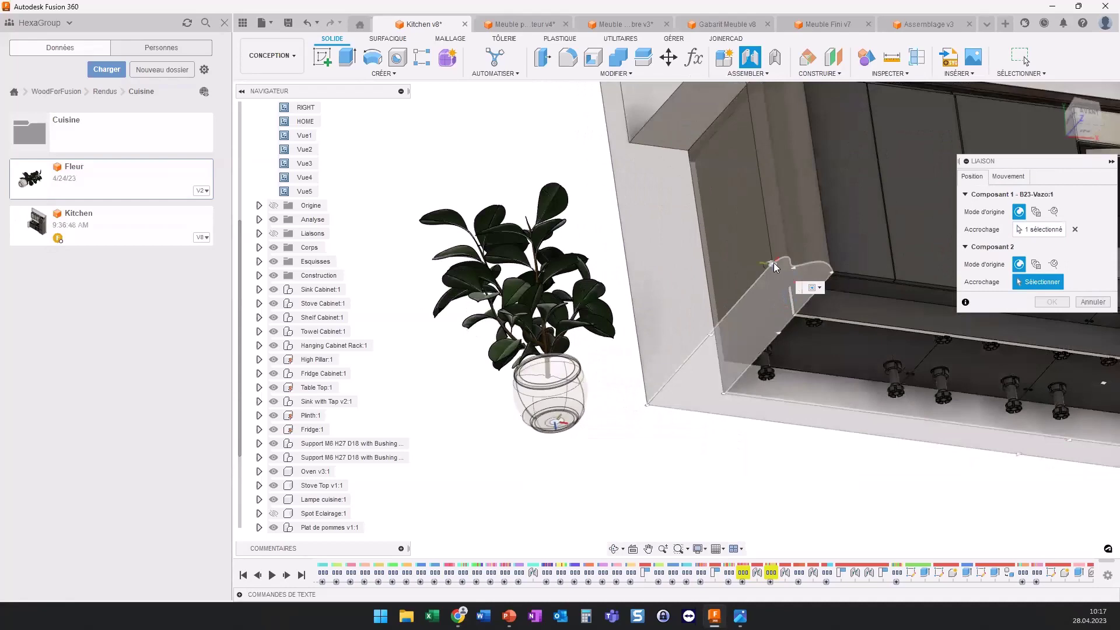
left_click(778, 274)
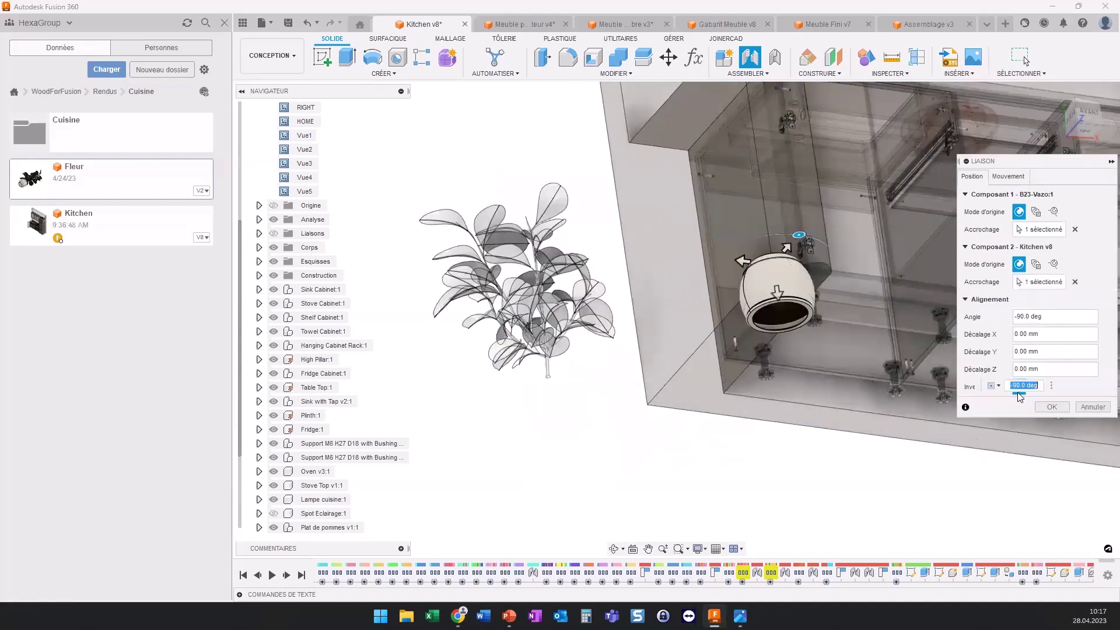
left_click(1018, 387)
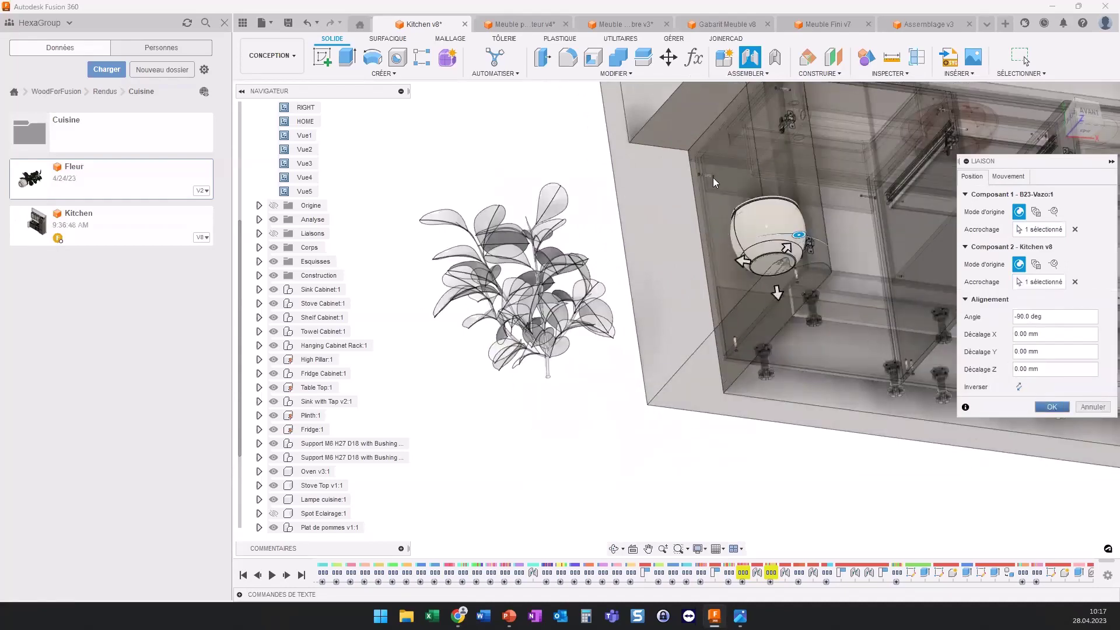
key("Return")
Step: Slide the jointed plant off the cabinet onto the kitchen floor
scroll(713, 249, "down", 5)
mouse_move(713, 248)
middle_mouse_down("shift")
mouse_move(714, 297)
mouse_move(736, 241)
middle_mouse_up("shift")
mouse_move(736, 241)
left_mouse_down()
mouse_move(578, 244)
mouse_move(719, 233)
left_mouse_up()
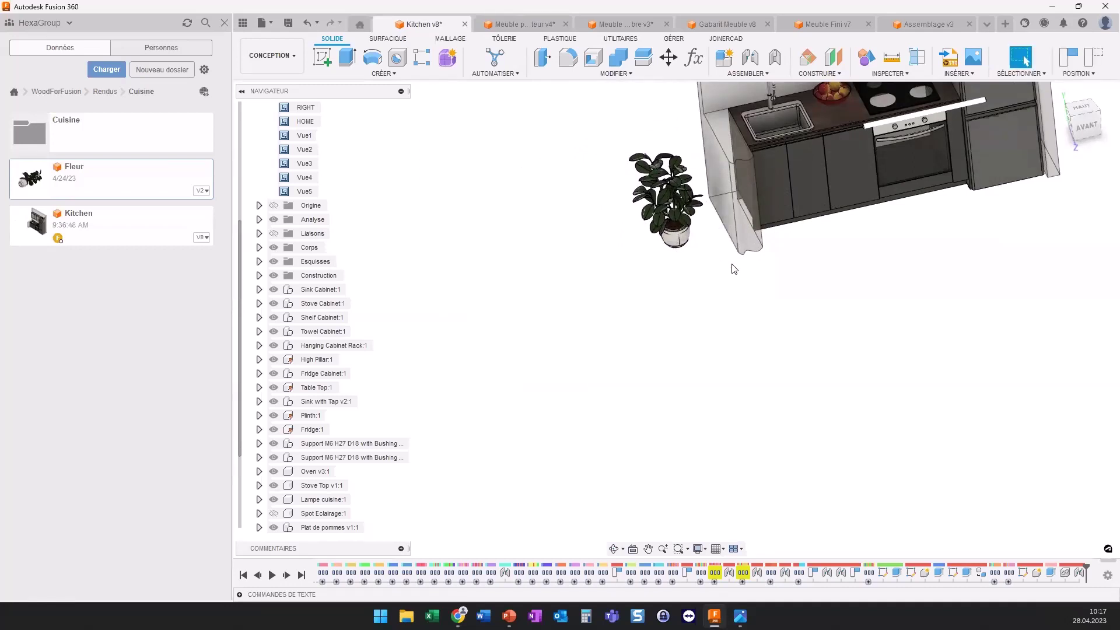
Step: Switch to the RENDU workspace, restore the Vue5 viewpoint and start an in-canvas render
middle_click_drag(729, 263, 727, 278, "shift")
middle_click_drag(736, 189, 730, 219, "shift")
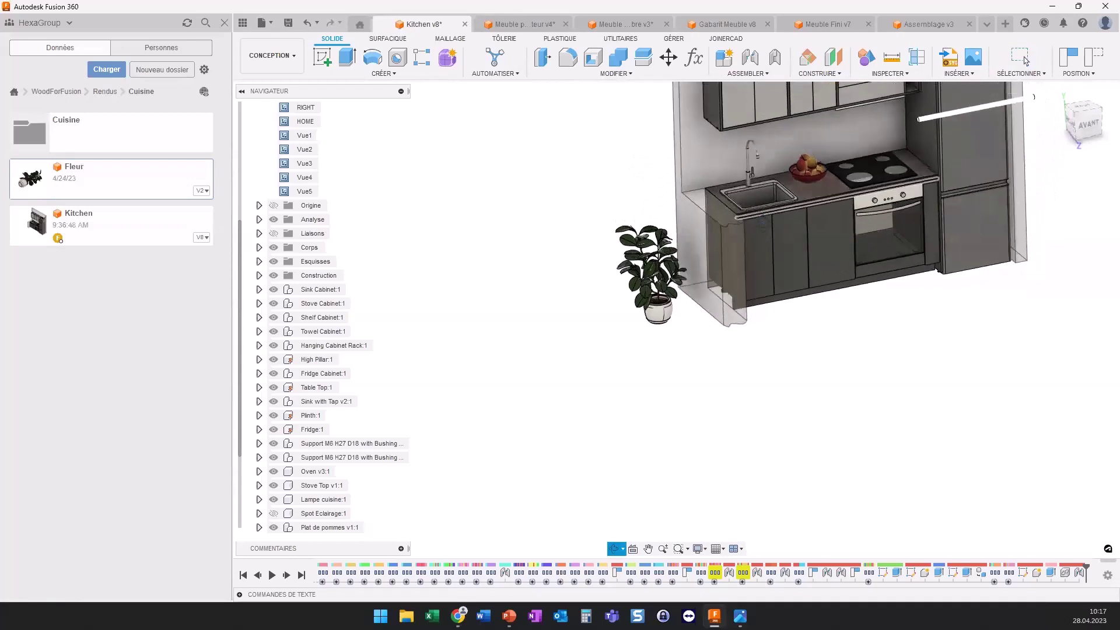
left_click(272, 56)
mouse_move(258, 125)
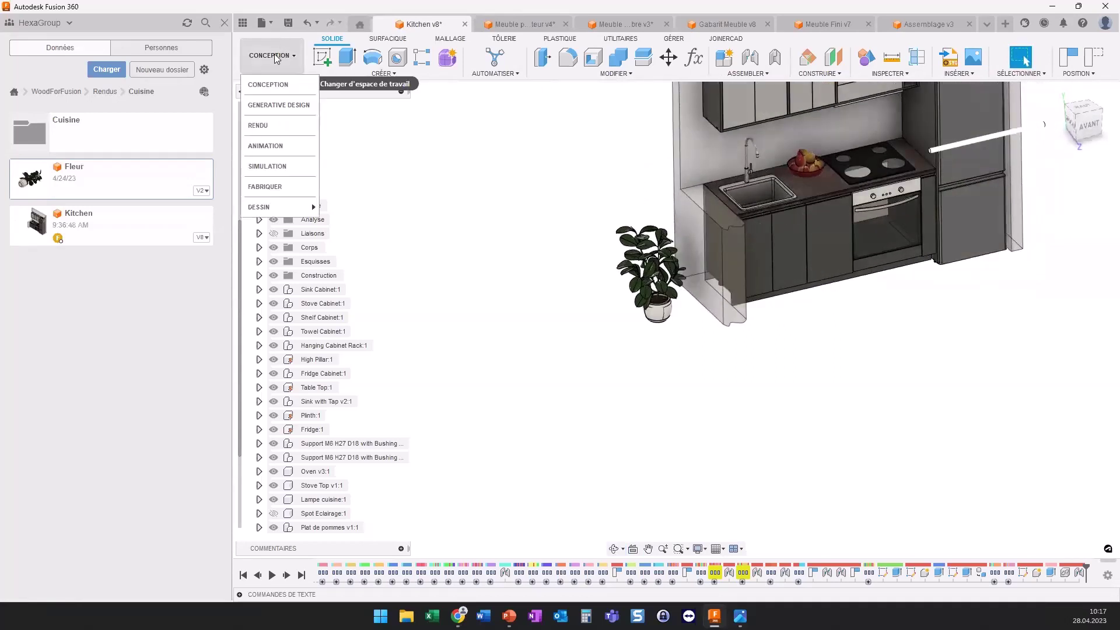
left_click(276, 126)
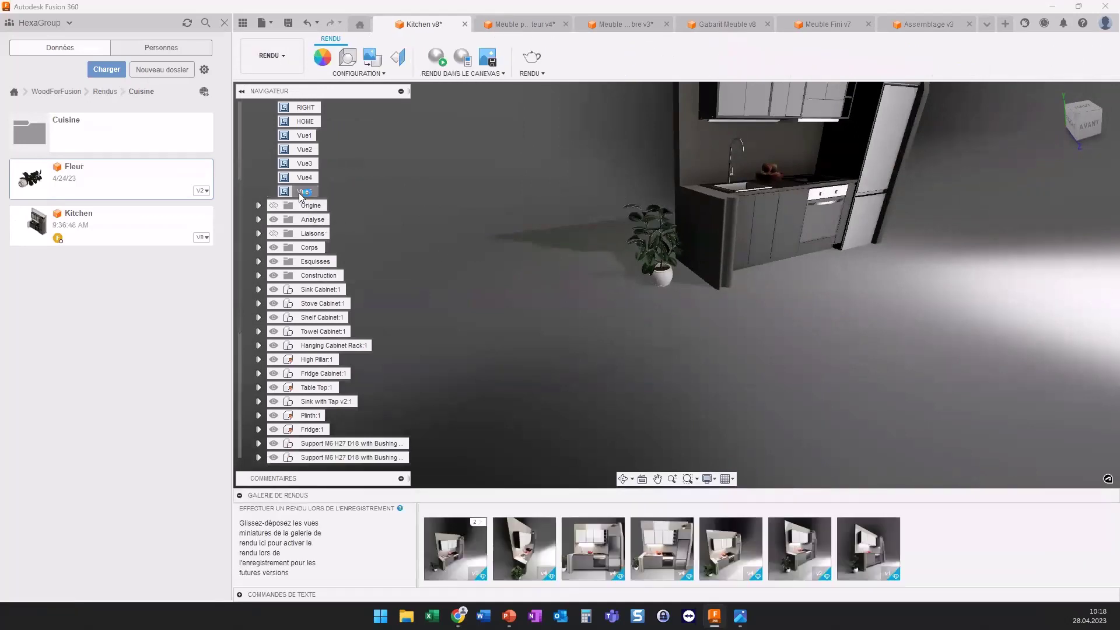
left_click(299, 192)
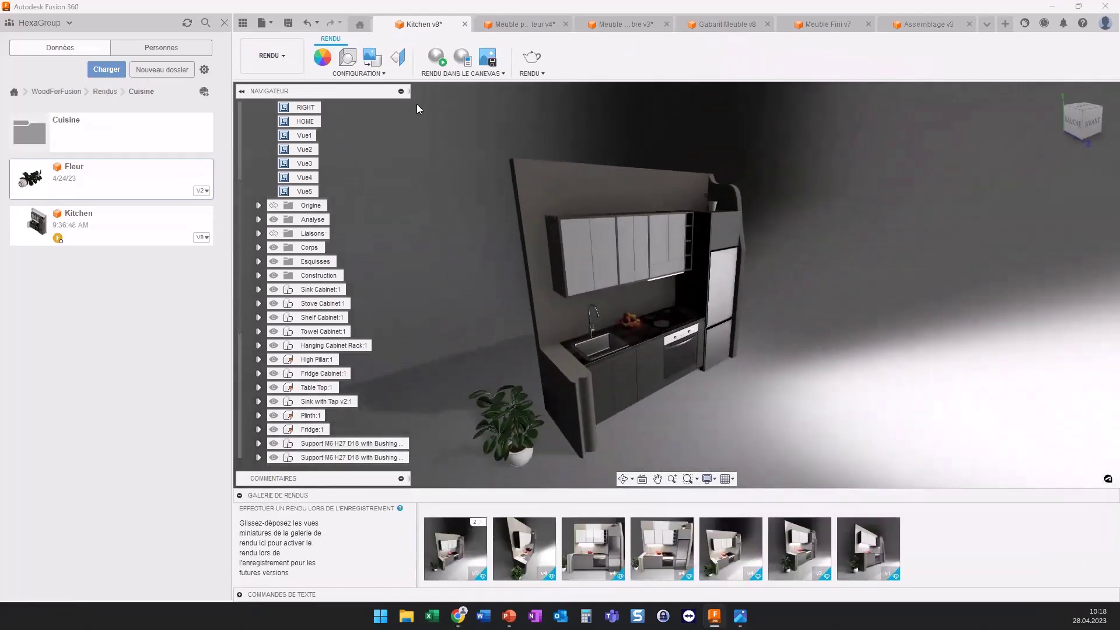
left_click(437, 61)
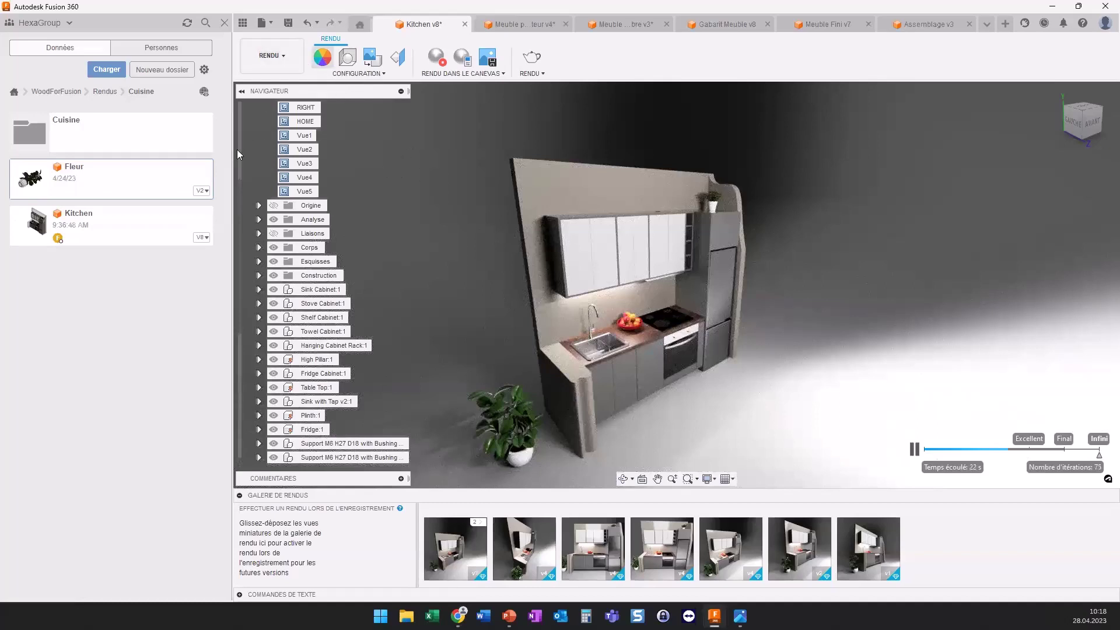
Step: Apply the Chêne oak appearance to the countertop
left_click(322, 58)
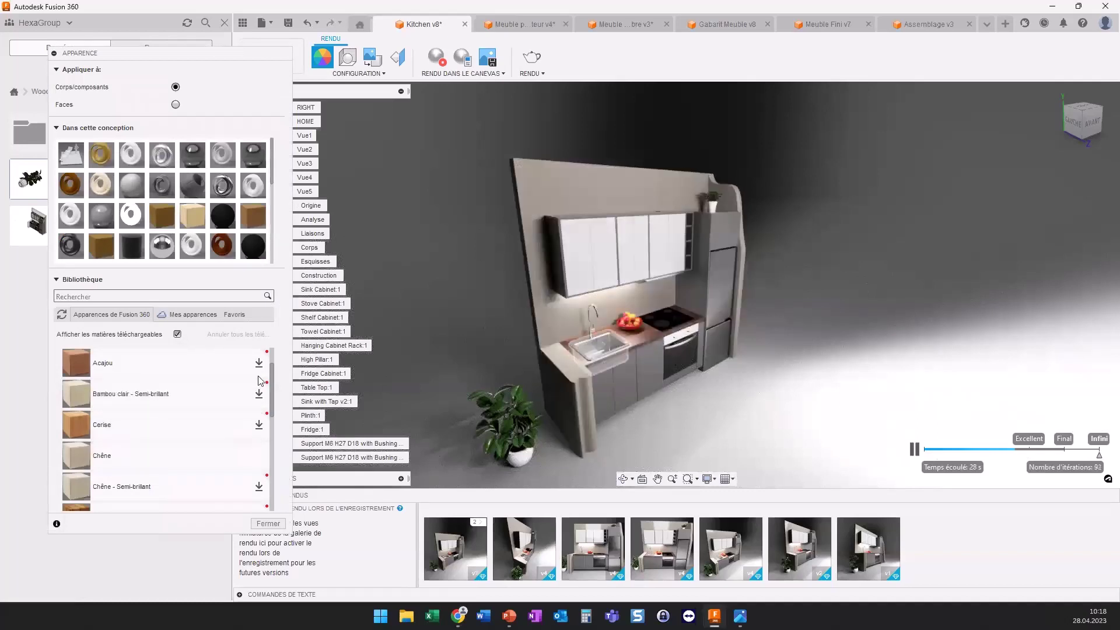
mouse_move(111, 456)
left_mouse_down()
mouse_move(642, 351)
mouse_move(638, 342)
left_mouse_up()
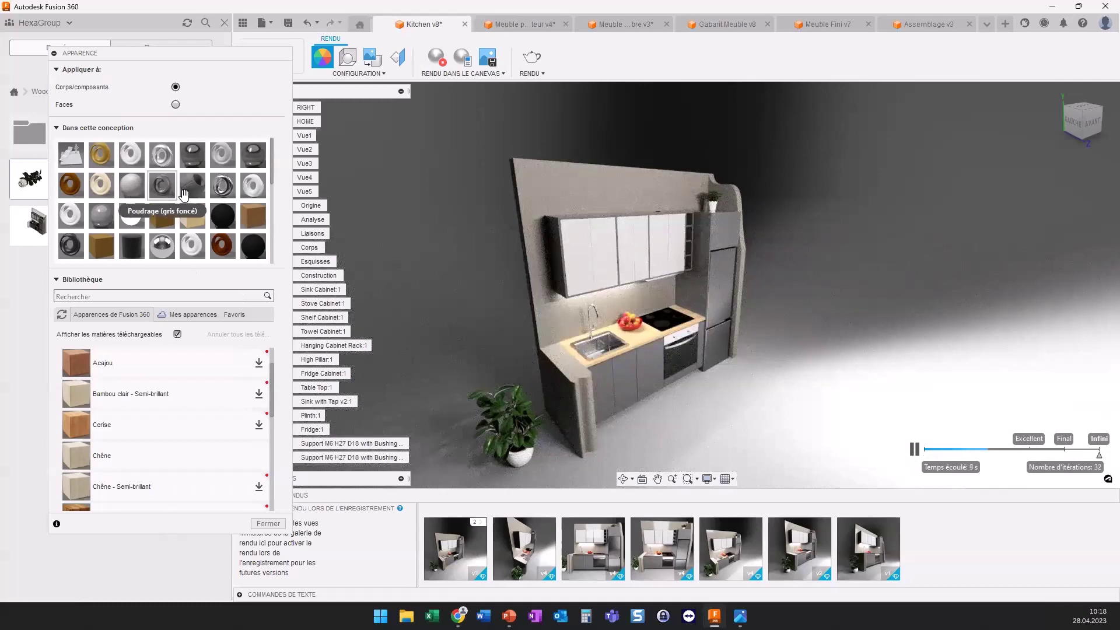
scroll(188, 234, "down", 1)
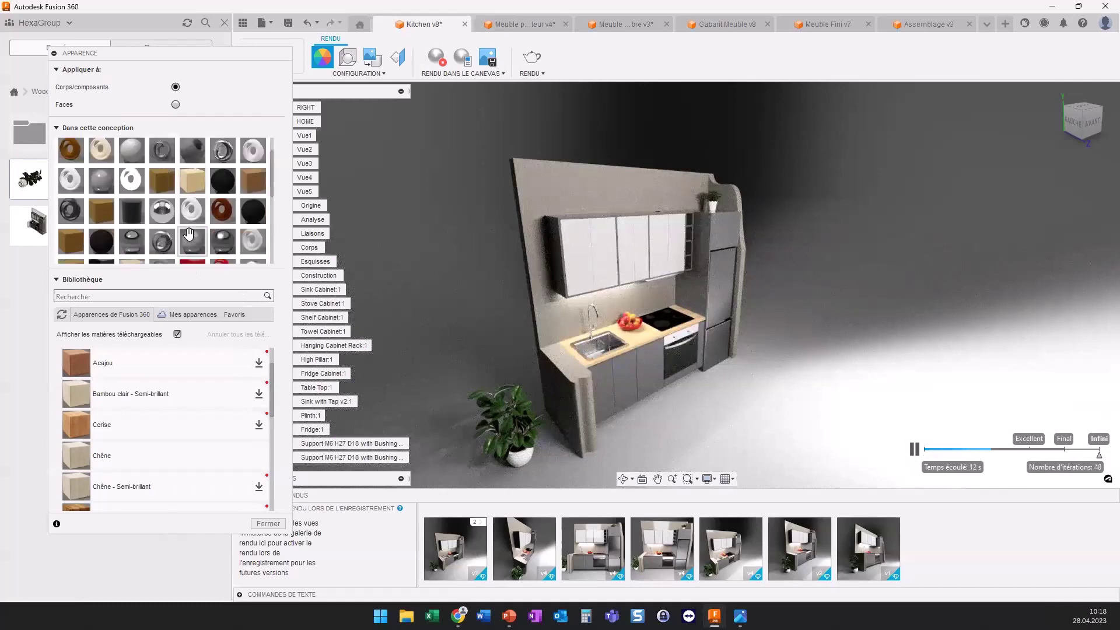
scroll(108, 184, "down", 2)
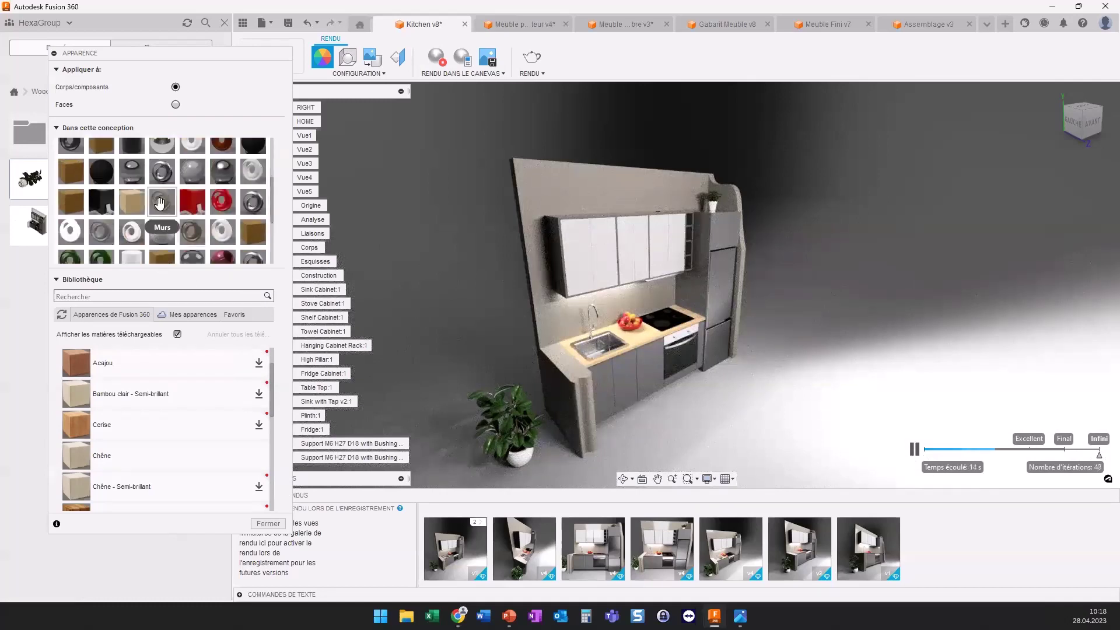
Step: Change the Murs wall appearance colour to a warm tan (110, 100, 79)
right_click(177, 211)
left_click(189, 214)
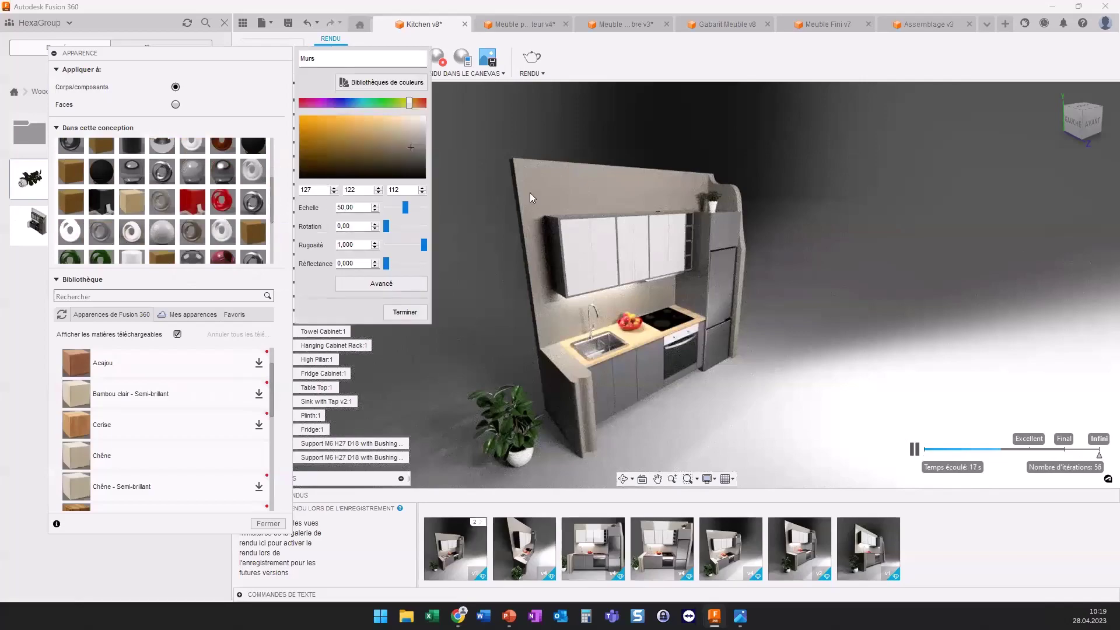
left_click(379, 171)
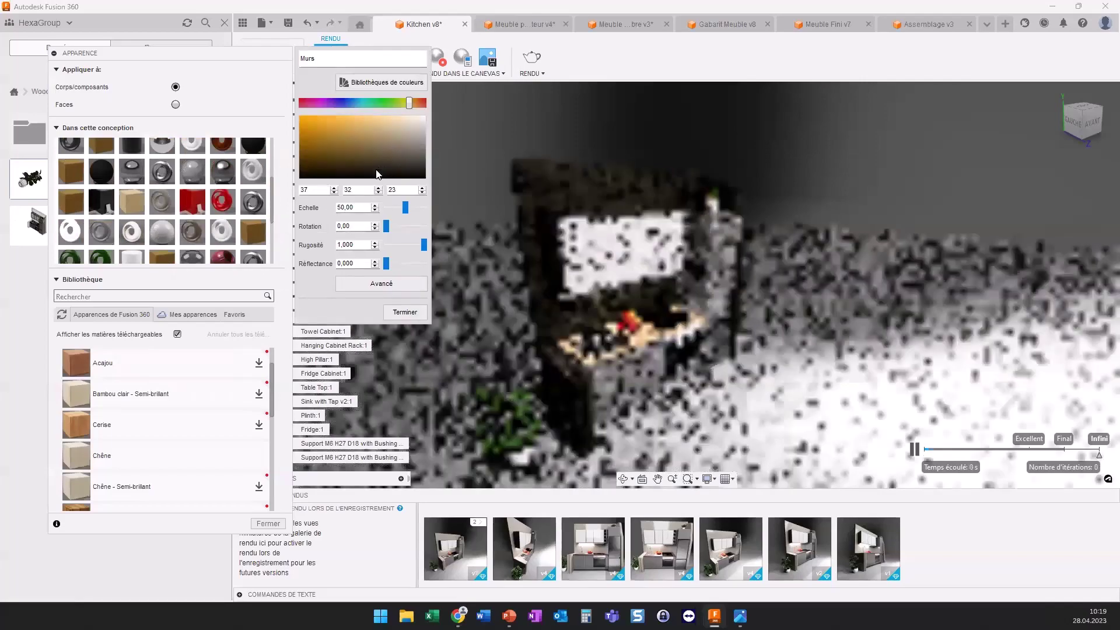
left_click(400, 154)
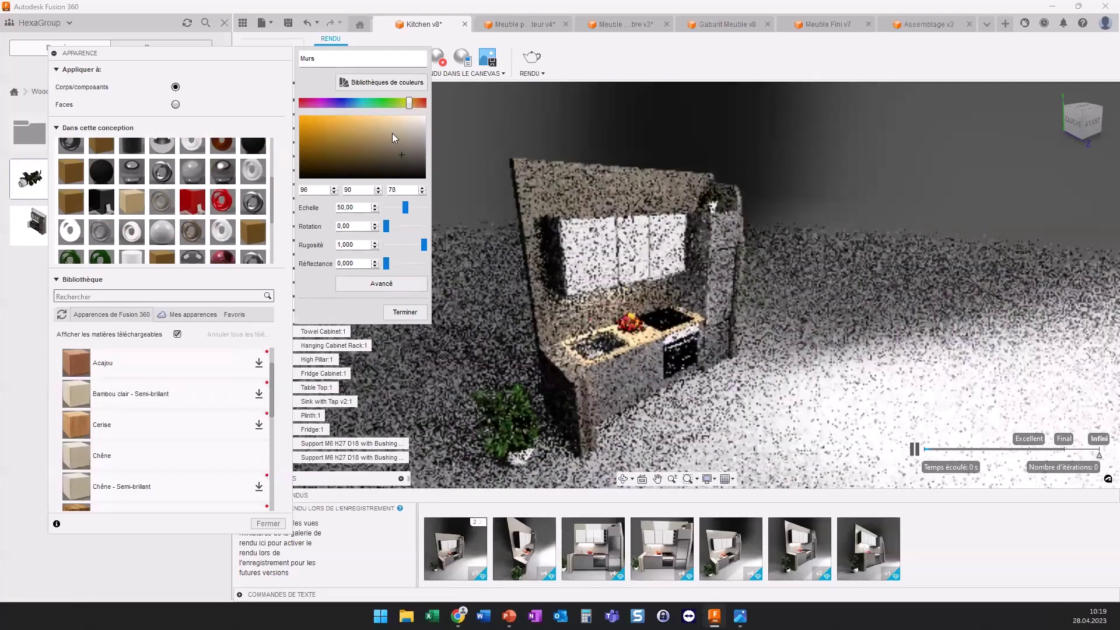
left_click(403, 170)
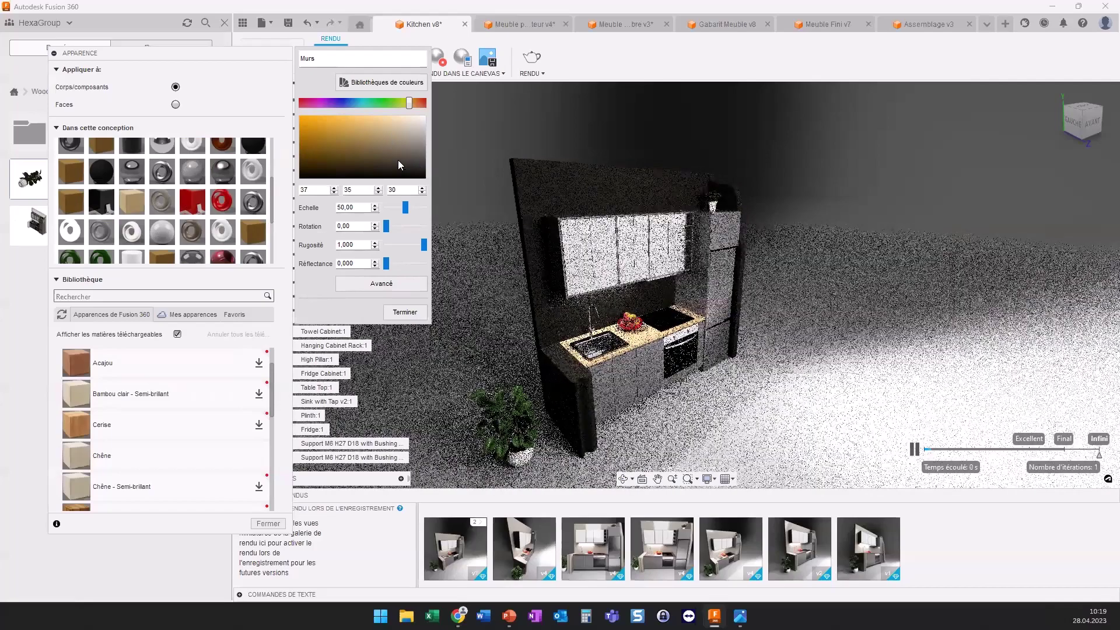
left_click(389, 152)
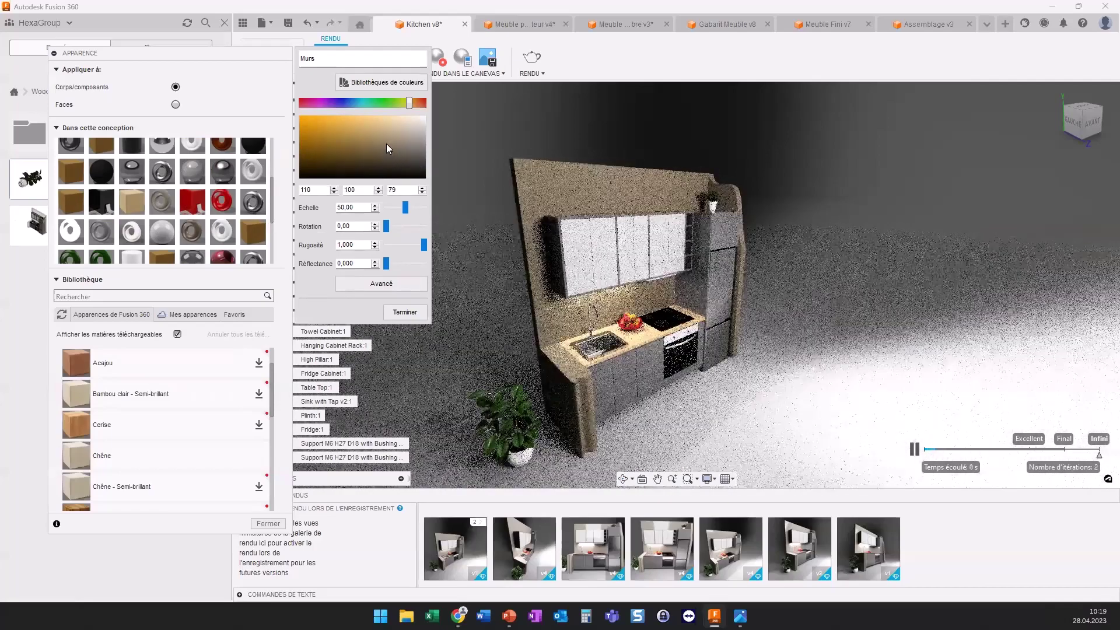
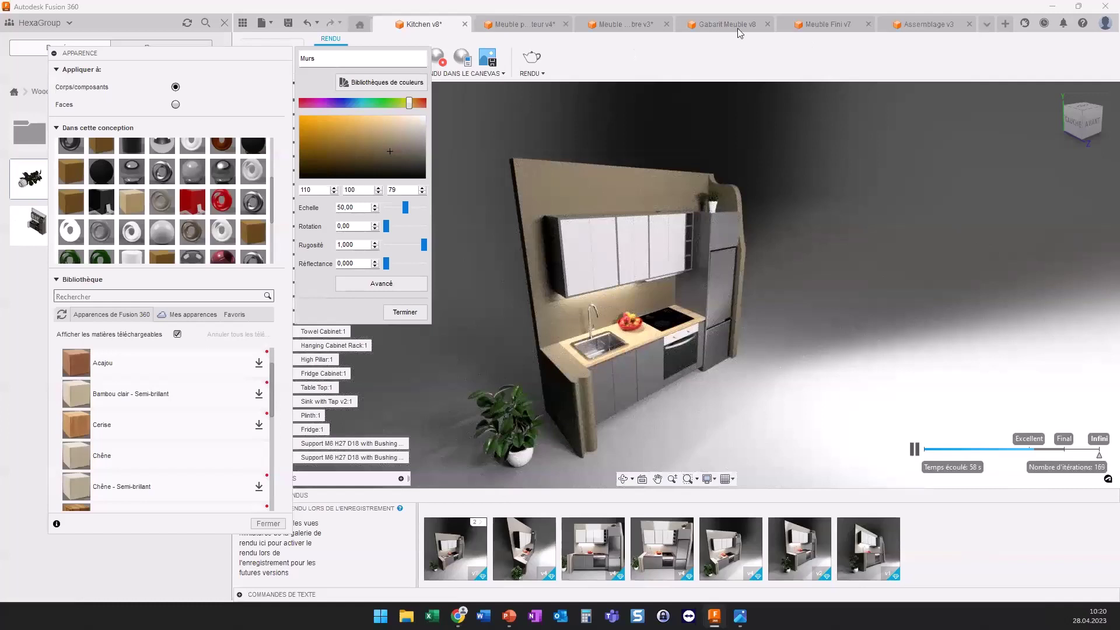
Step: Close the Murs wall colour panel and switch to the empty Gabarit Meuble v8 design
left_click(446, 286)
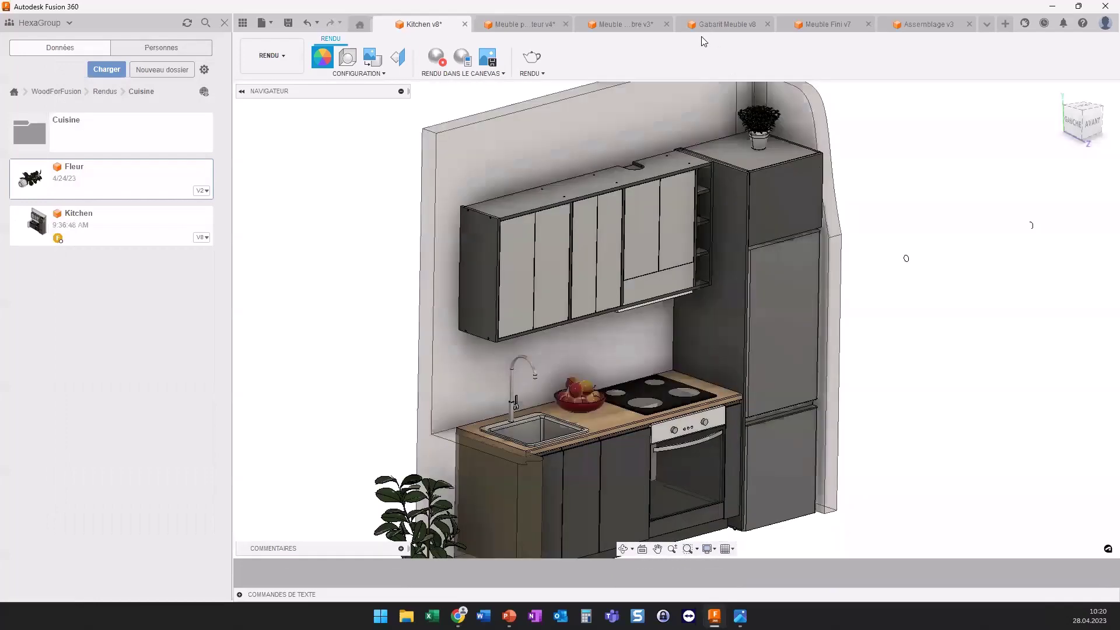
left_click(723, 24)
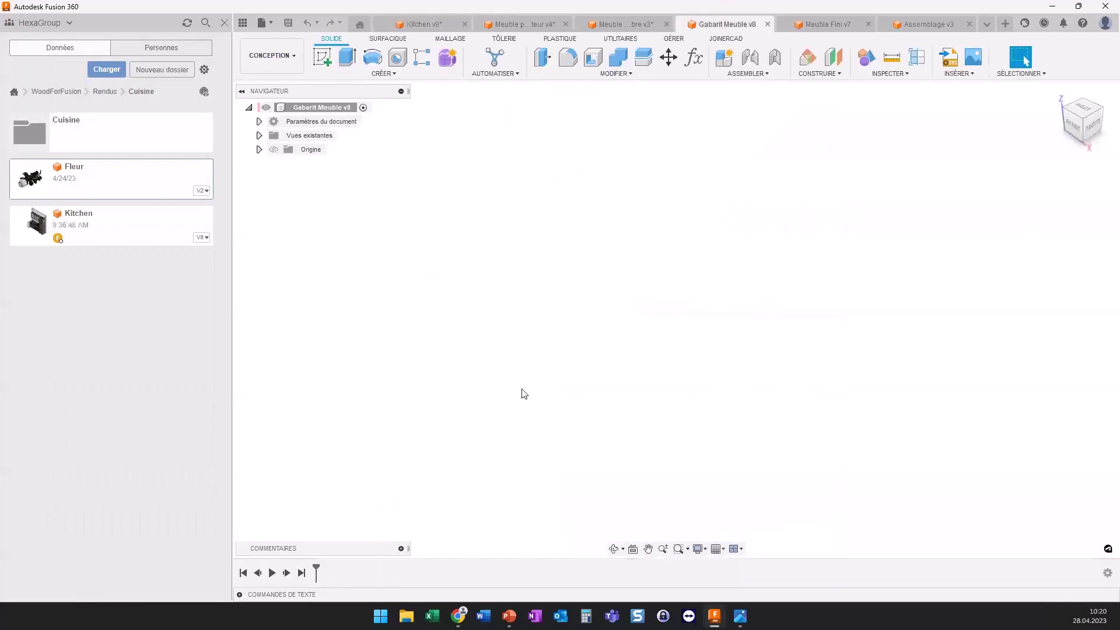
key("alt+Tab")
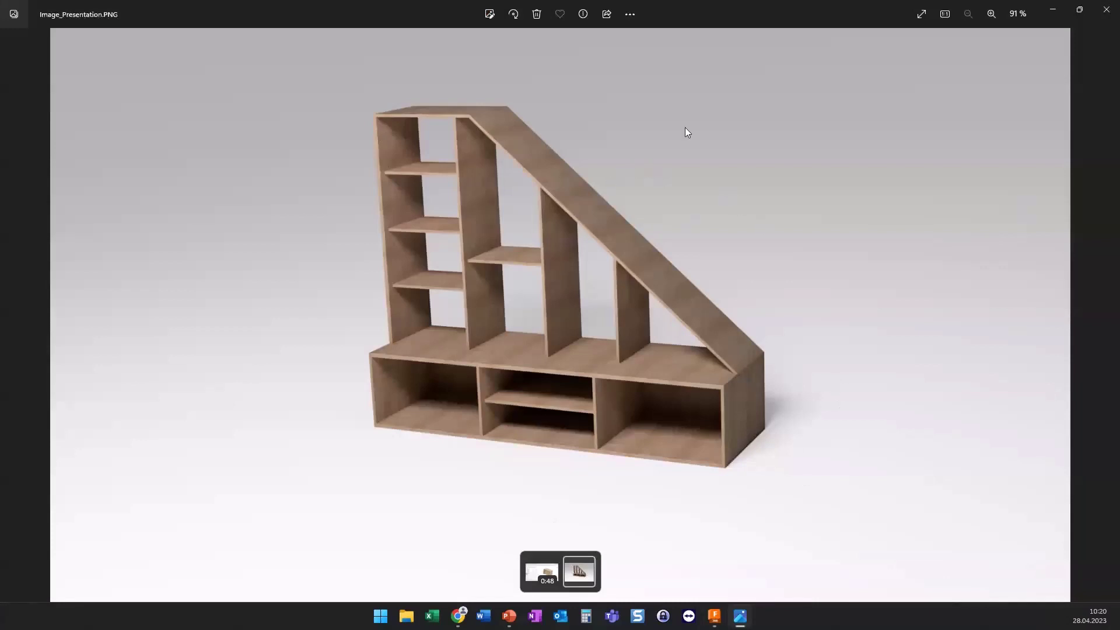
left_click(1052, 8)
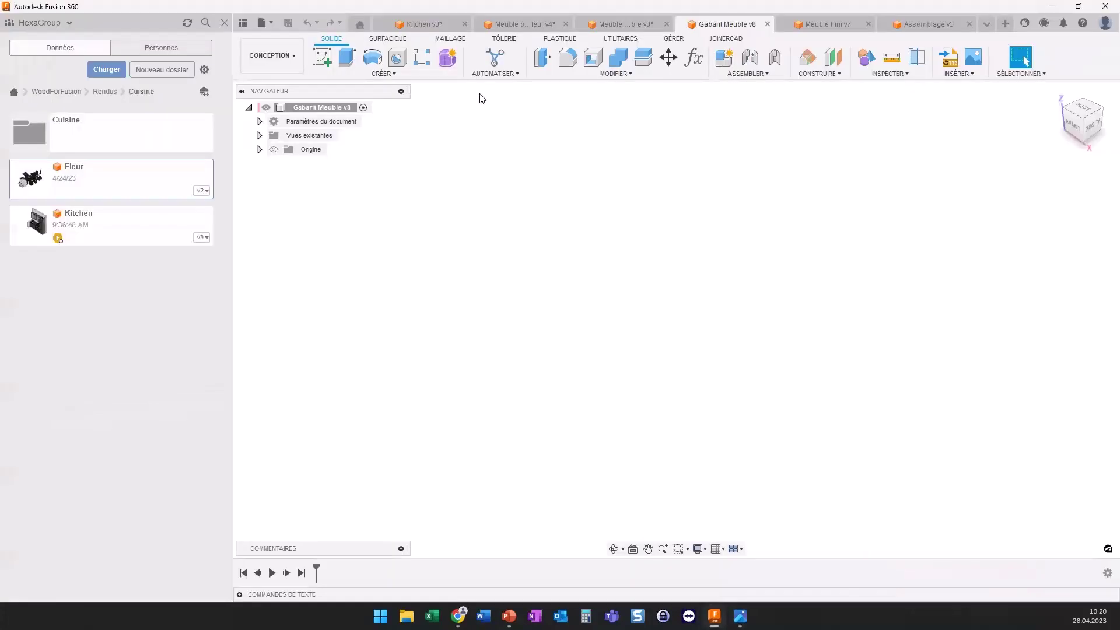
Step: Start a front-plane sketch and draw the bottom line and short right side from the origin
left_click(322, 57)
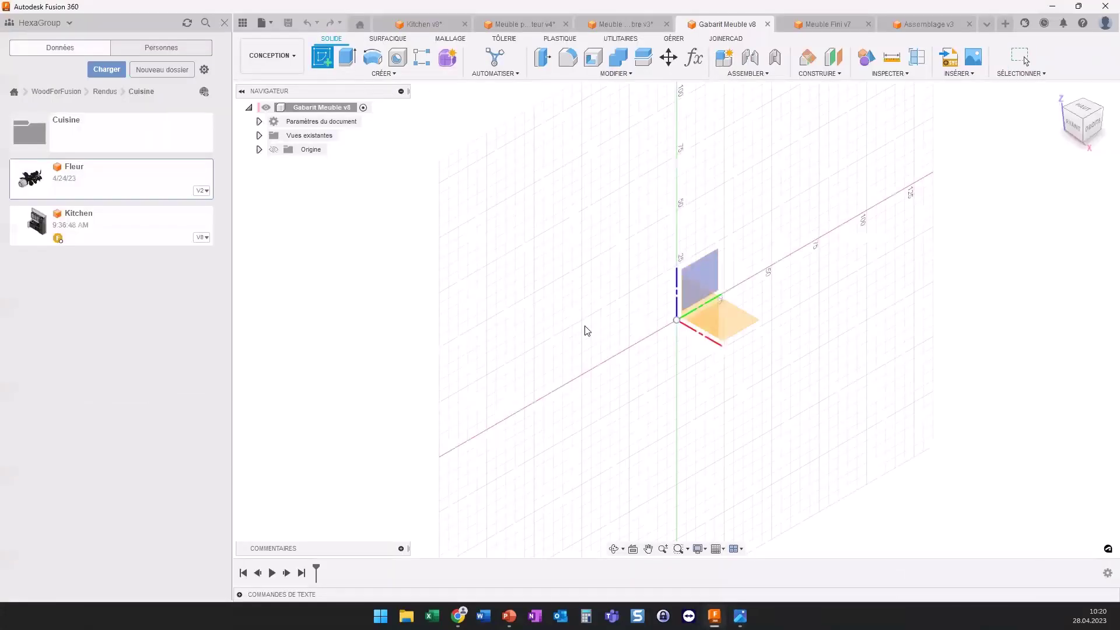
left_click(700, 315)
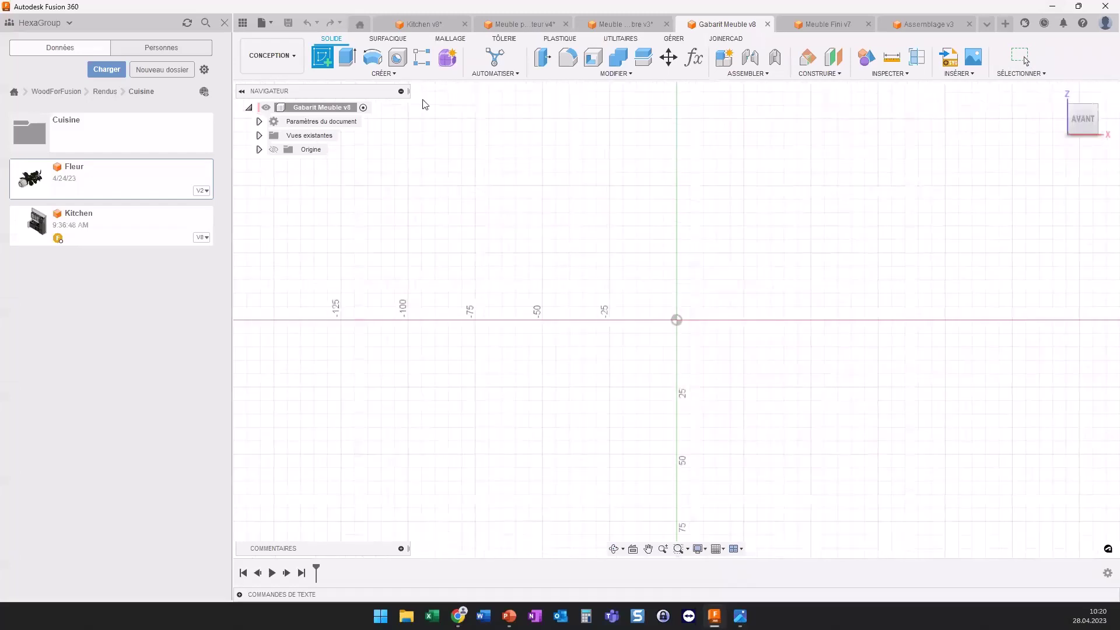
left_click(321, 56)
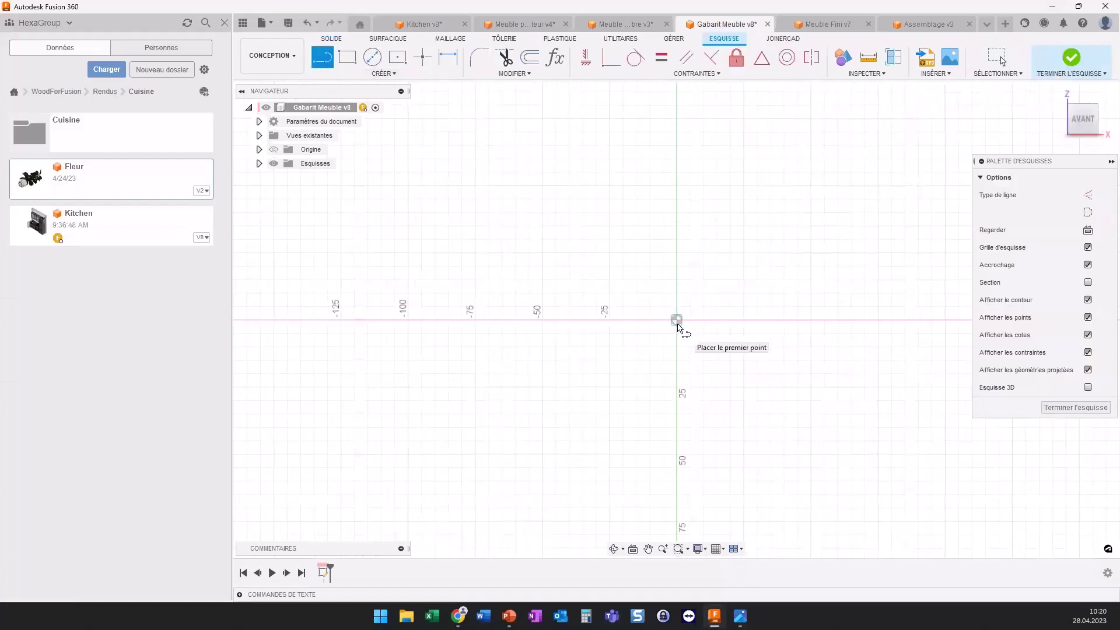
left_click(677, 320)
middle_click_drag(757, 318, 537, 355)
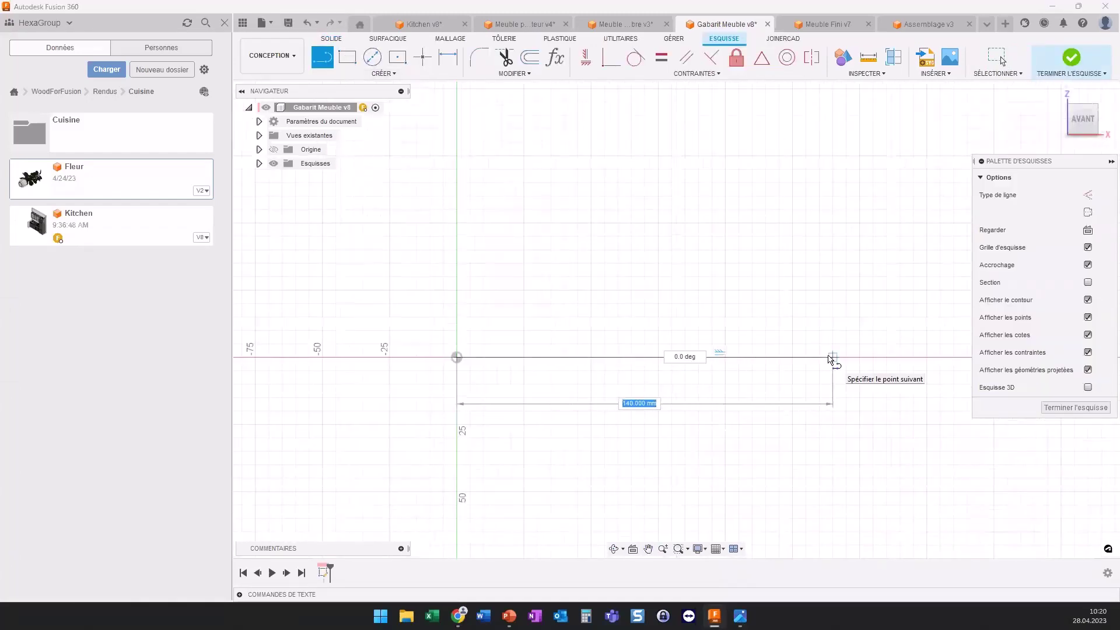
left_click(831, 357)
left_click(831, 242)
Step: Draw the diagonal slope, flat top and left side back to the origin, closing the profile
scroll(817, 242, "down", 2)
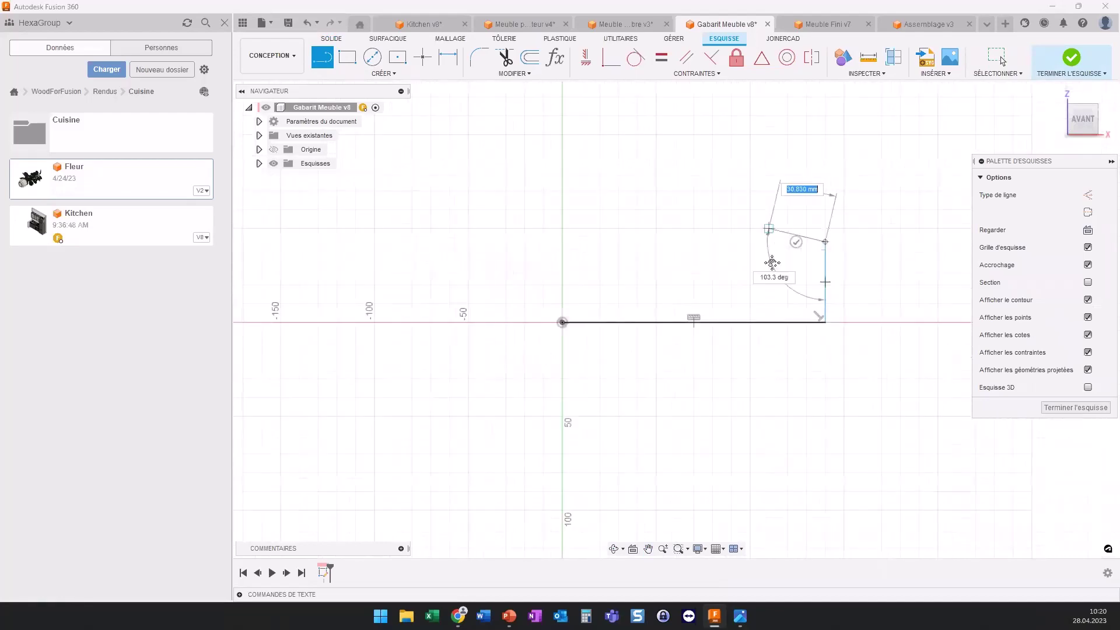
middle_click_drag(771, 263, 800, 423)
left_click(666, 221)
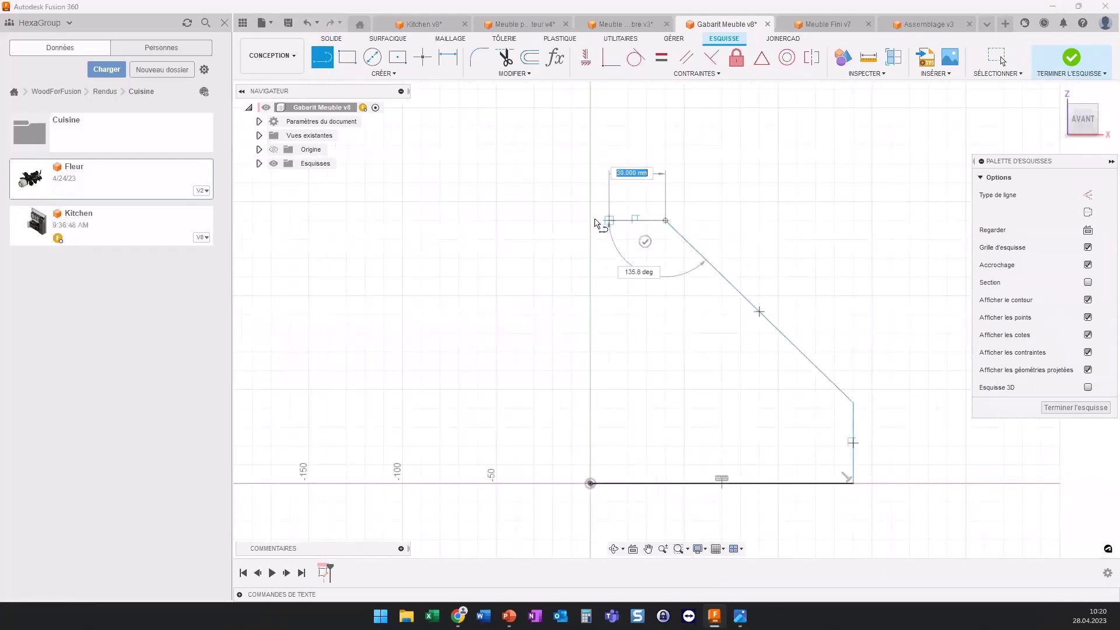
left_click(590, 221)
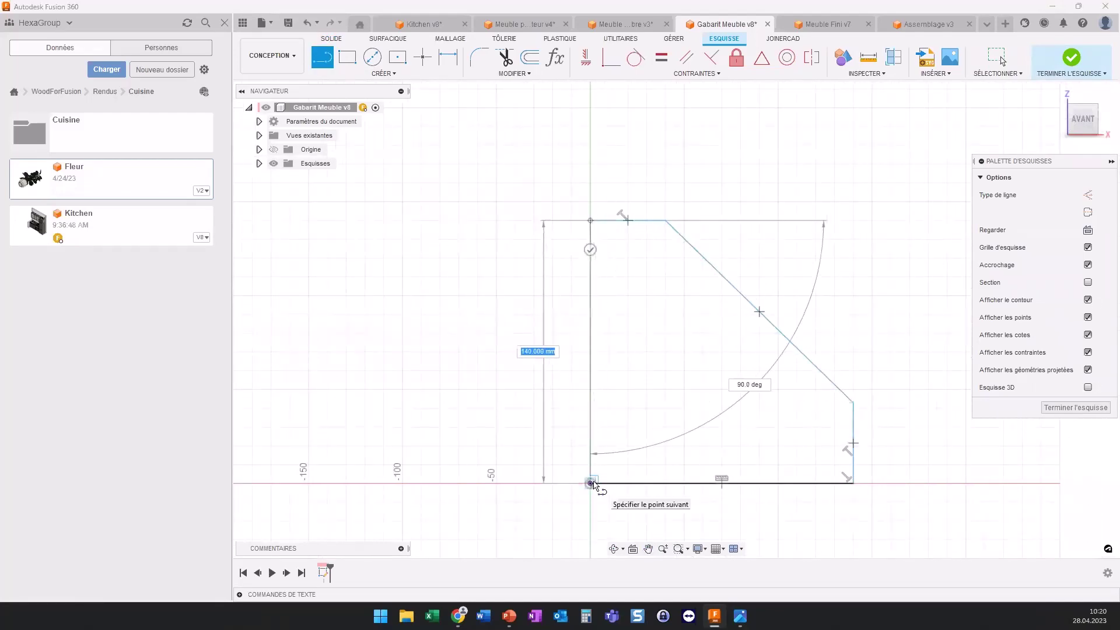
left_click(590, 483)
right_click(429, 271)
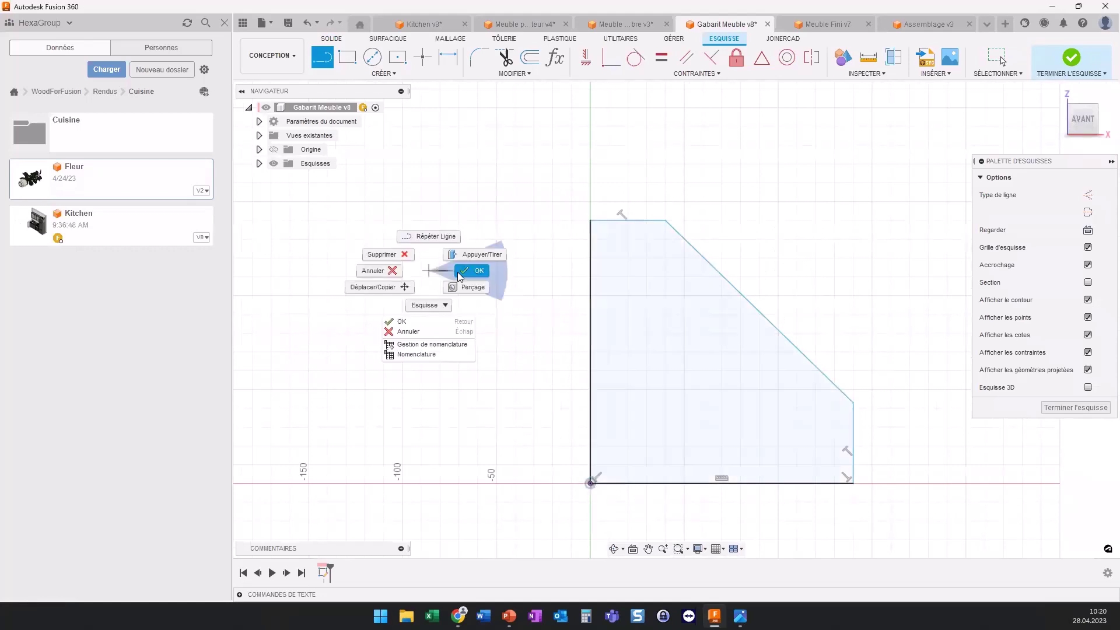
left_click(470, 271)
middle_click_drag(593, 371, 547, 283)
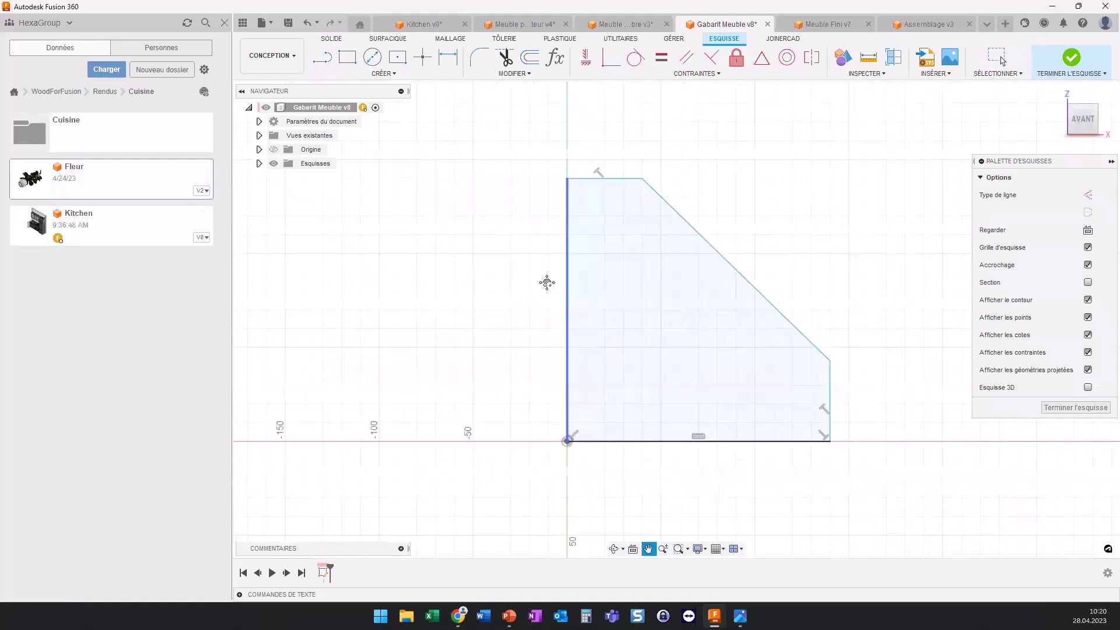
scroll(546, 283, "down", 2)
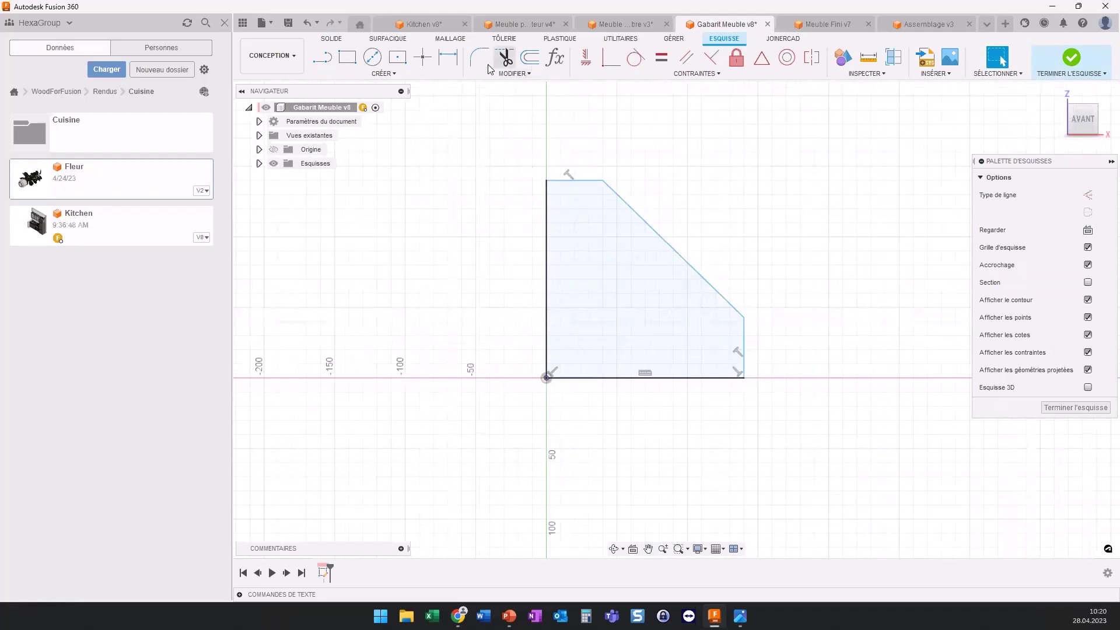
Step: Dimension the bottom edge with the Largeur_Bas parameter (2400 mm)
left_click(447, 56)
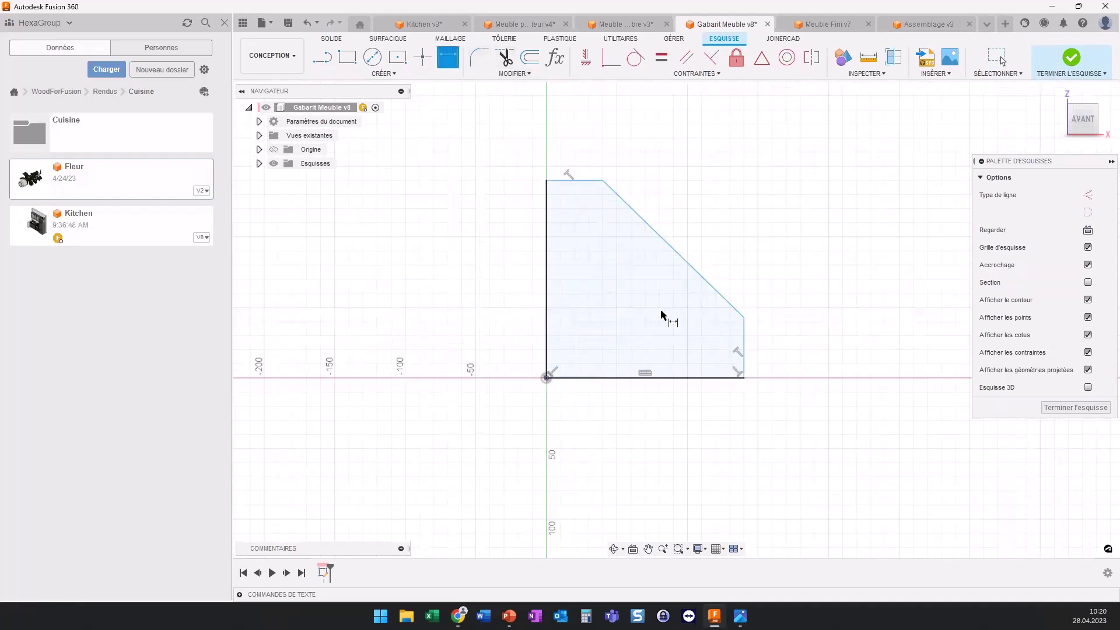
left_click(598, 385)
left_click(615, 429)
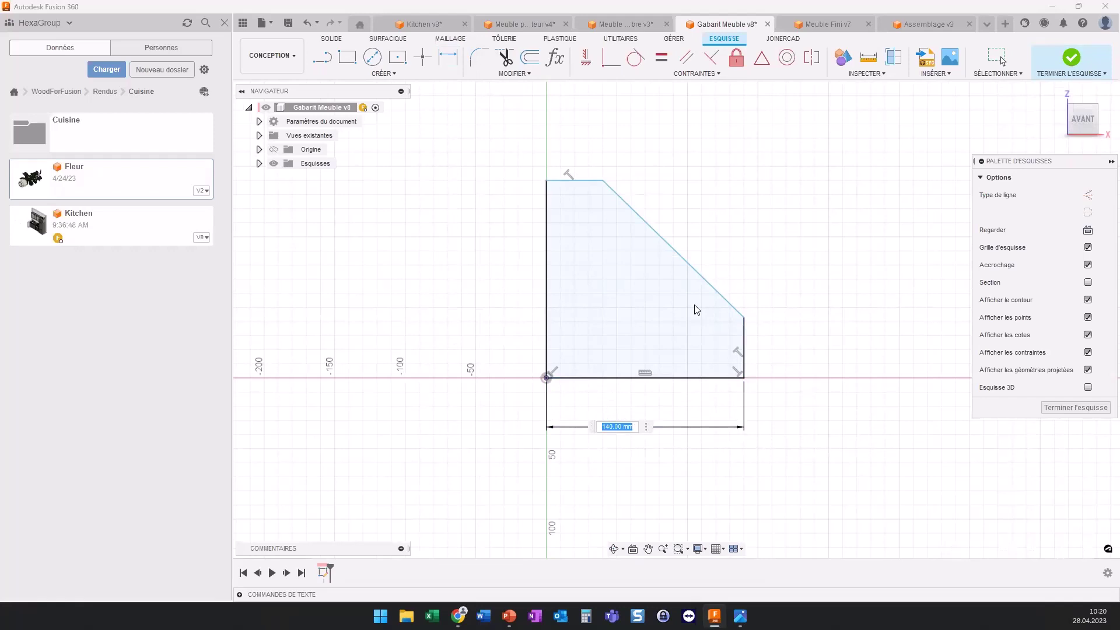
type("L")
type("ar")
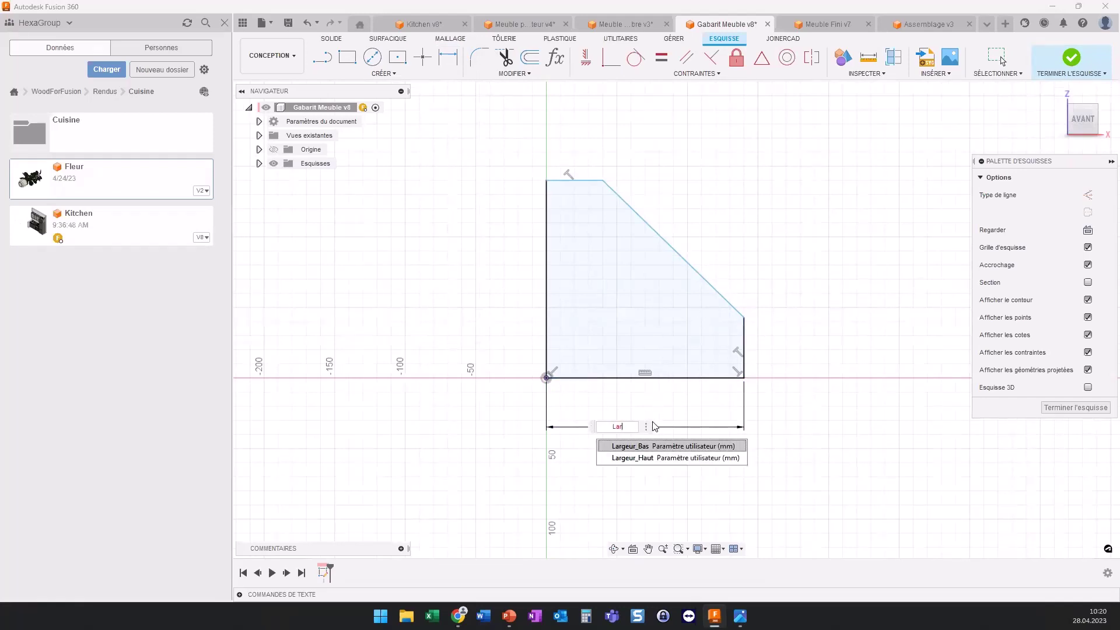
left_click(654, 447)
key("Return")
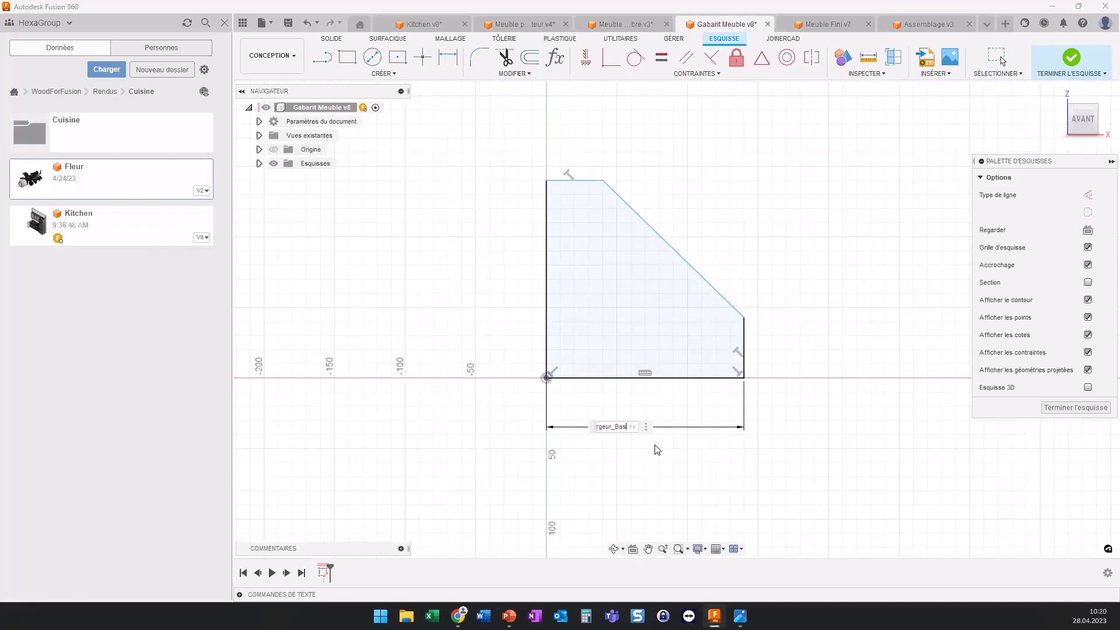
key("Return")
scroll(675, 438, "down", 3)
scroll(699, 467, "down", 1)
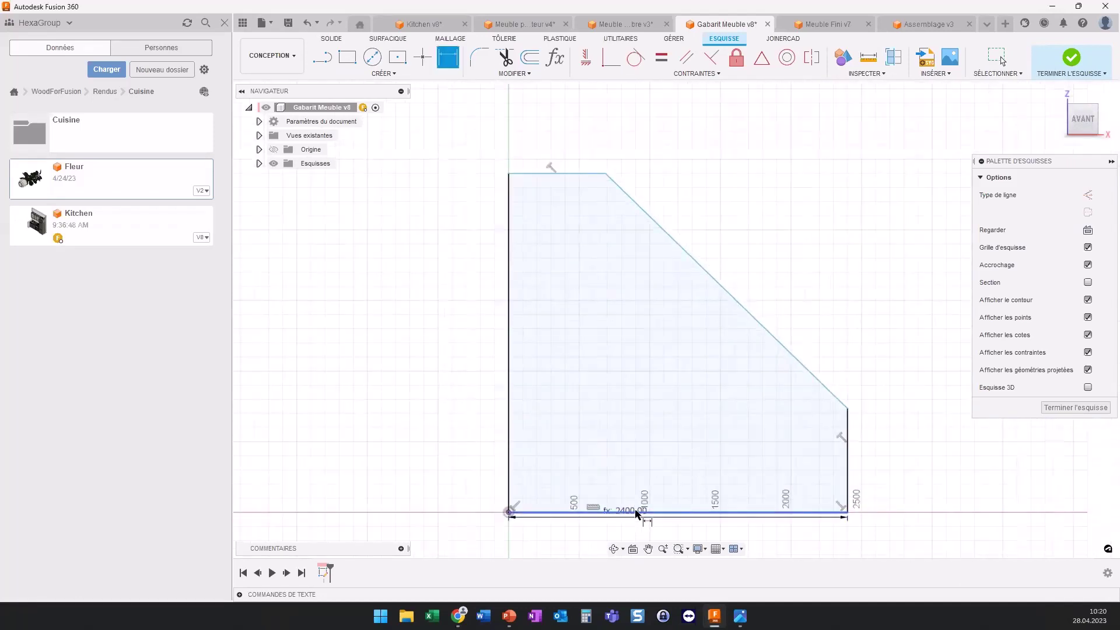
middle_click_drag(635, 512, 642, 465)
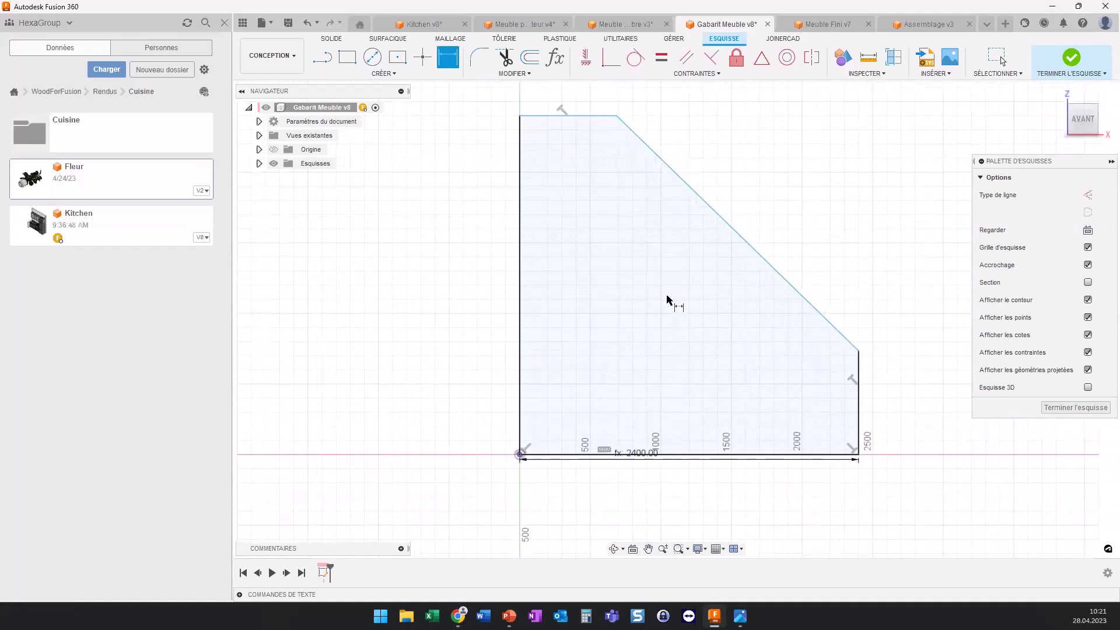
middle_click_drag(666, 299, 670, 317)
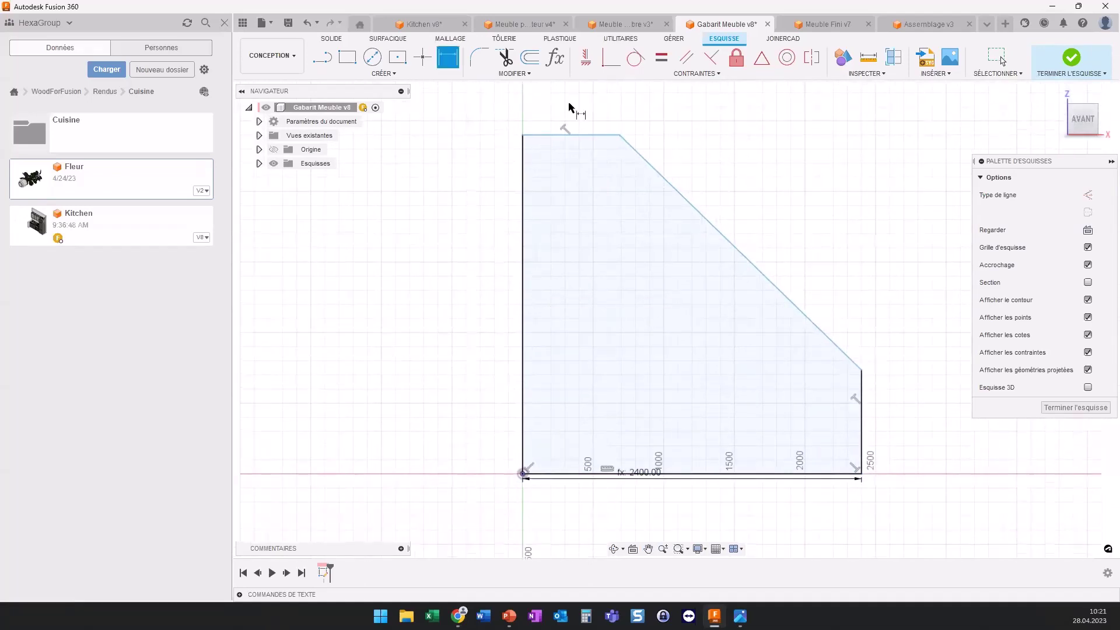
Step: Dimension the top width as Largeur_Haut (700 mm) and left height as Hauteur_Haut (2000 mm)
left_click(586, 135)
left_click(595, 100)
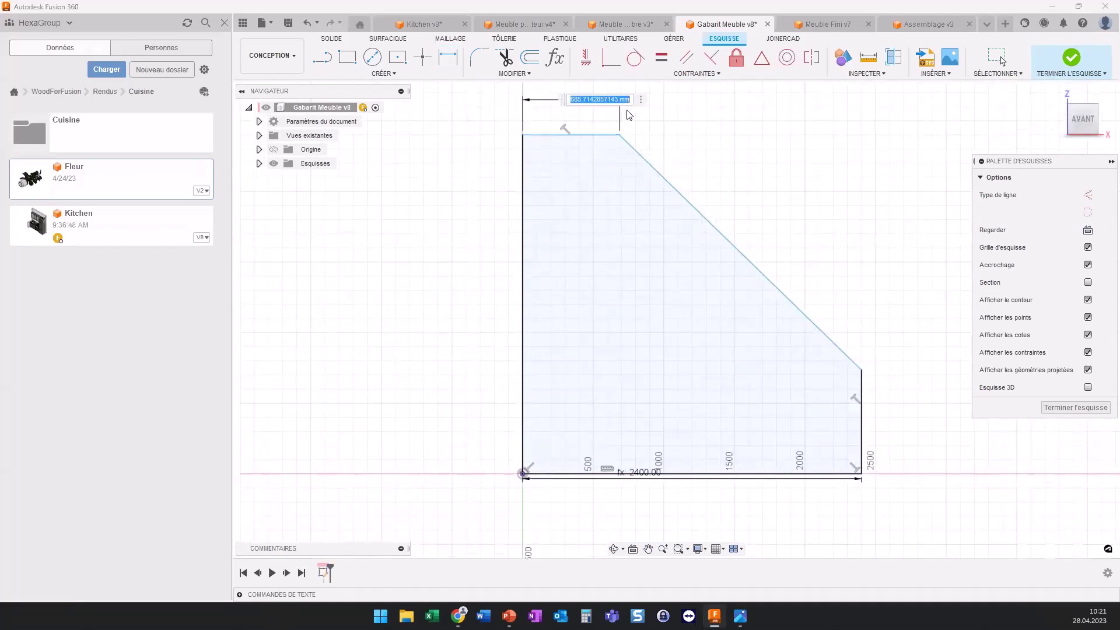
type("Laa")
key("BackSpace")
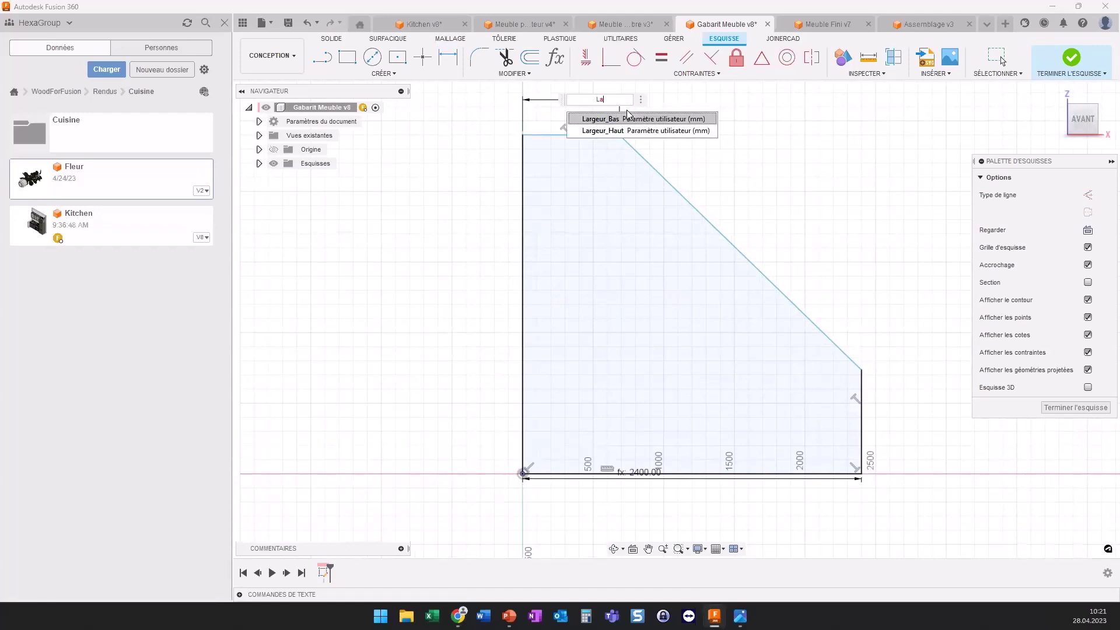
left_click(630, 131)
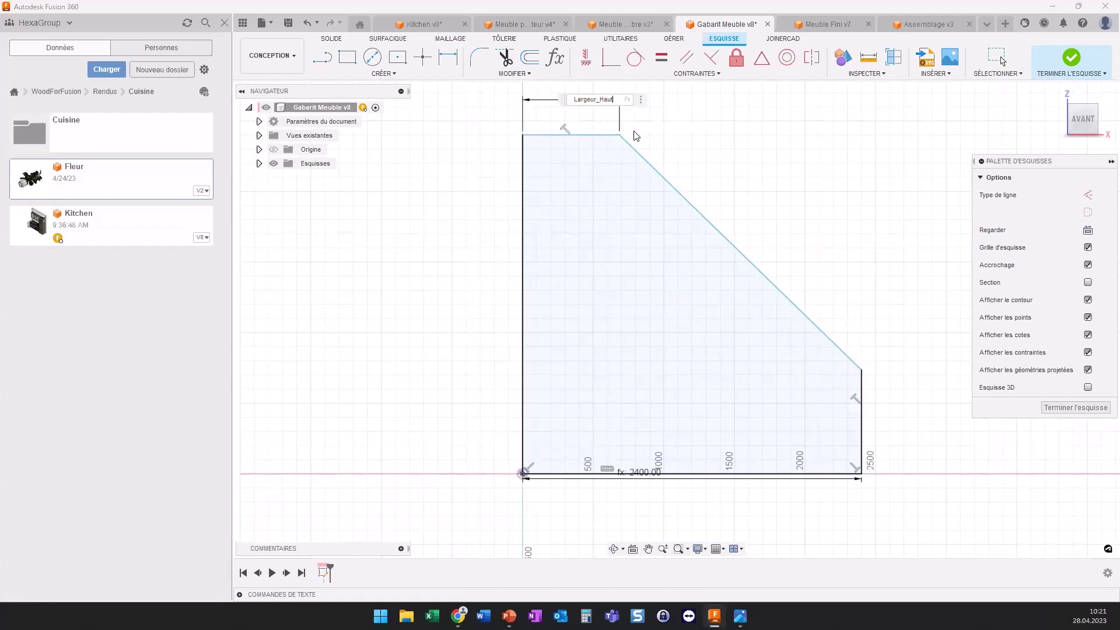
key("Return")
left_click(525, 175)
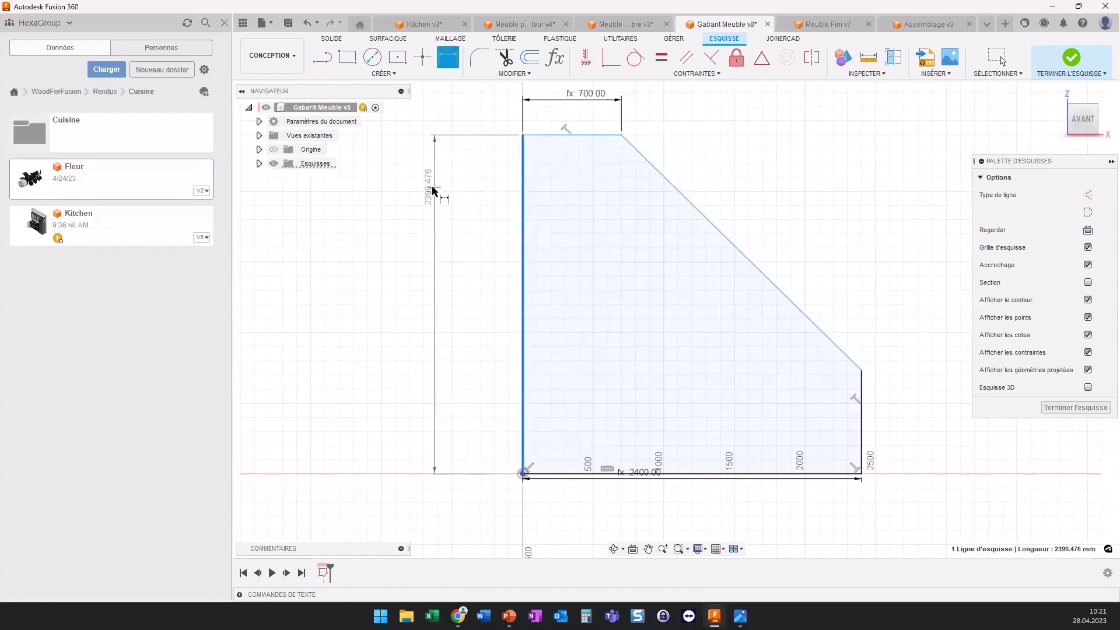
left_click(430, 191)
type("Hau")
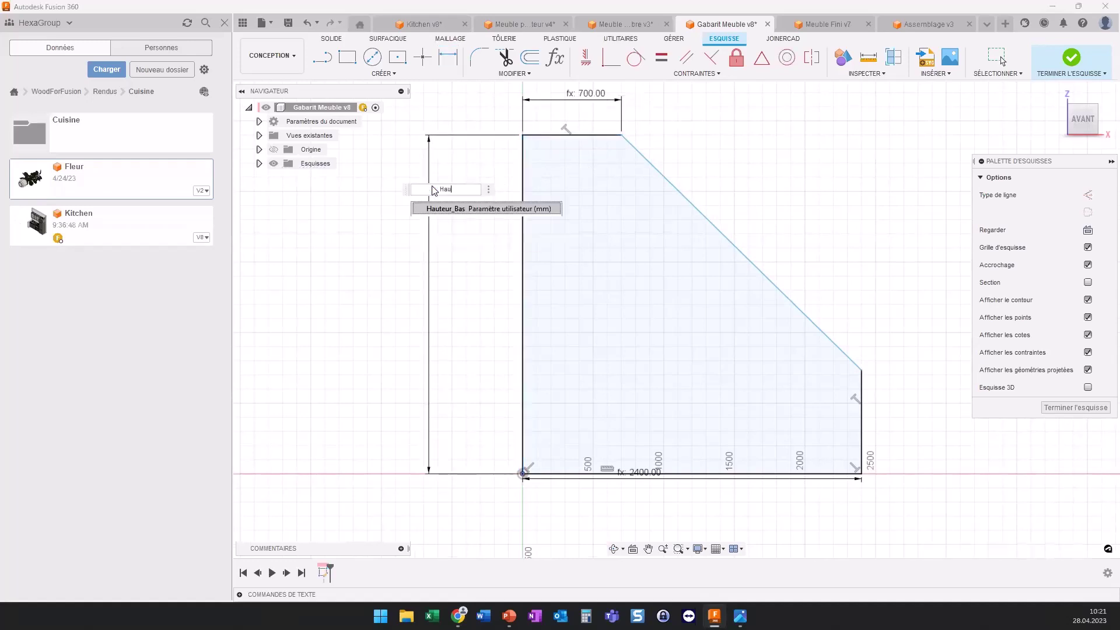
type("t")
left_click(461, 224)
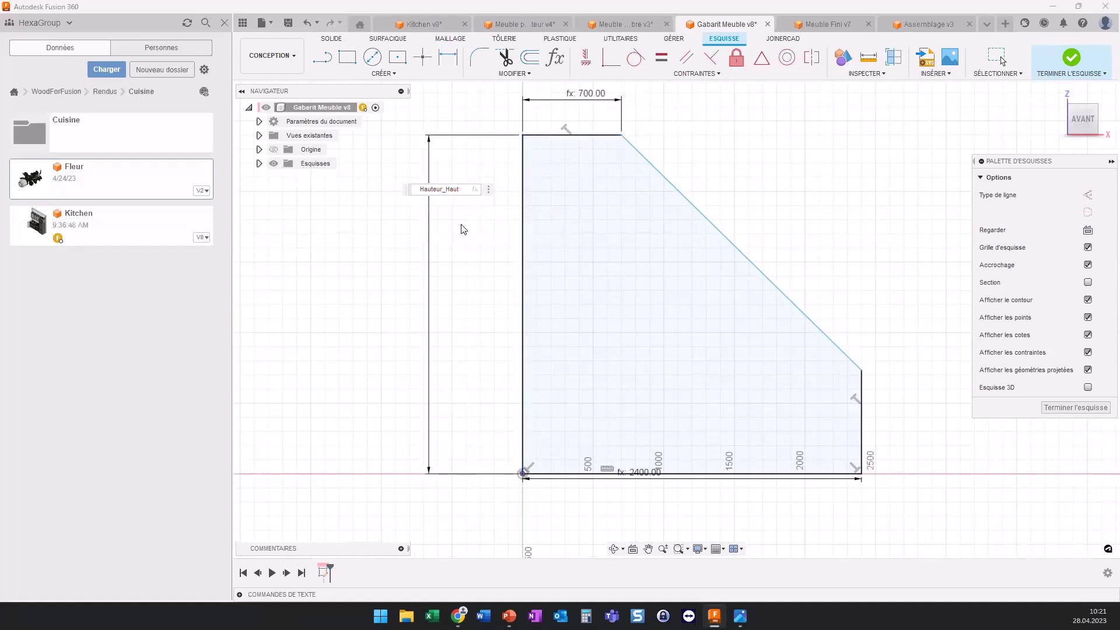
key("Return")
Step: Dimension the short right-side step with the Hauteur_Bas parameter (600 mm) and end dimensioning
left_click(862, 443)
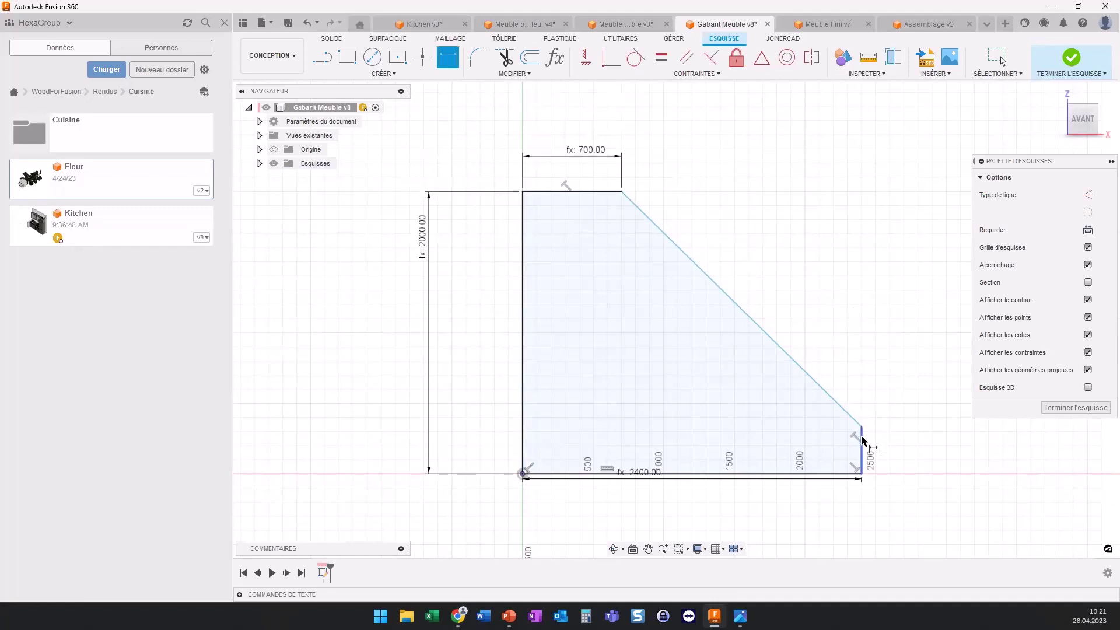
left_click(911, 443)
type("Jauteur")
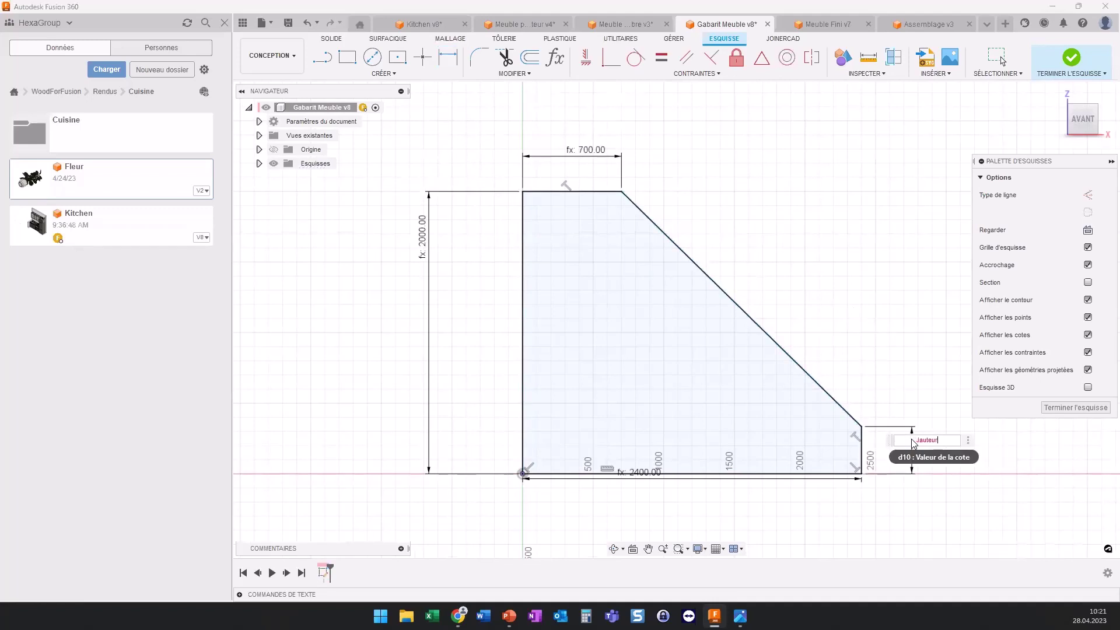
type("Haut")
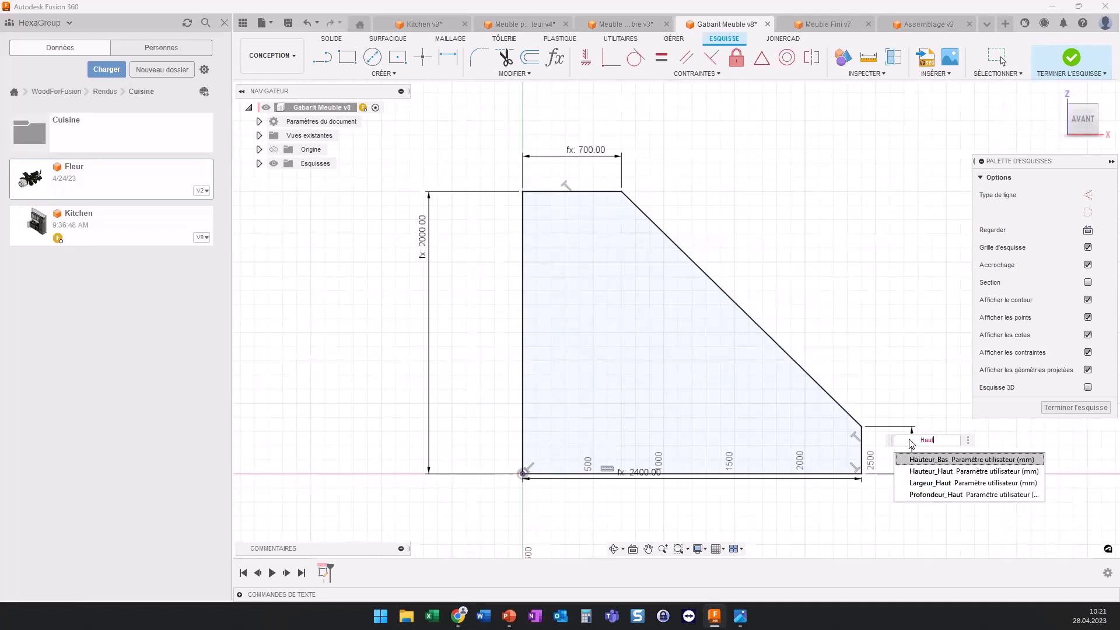
left_click(957, 465)
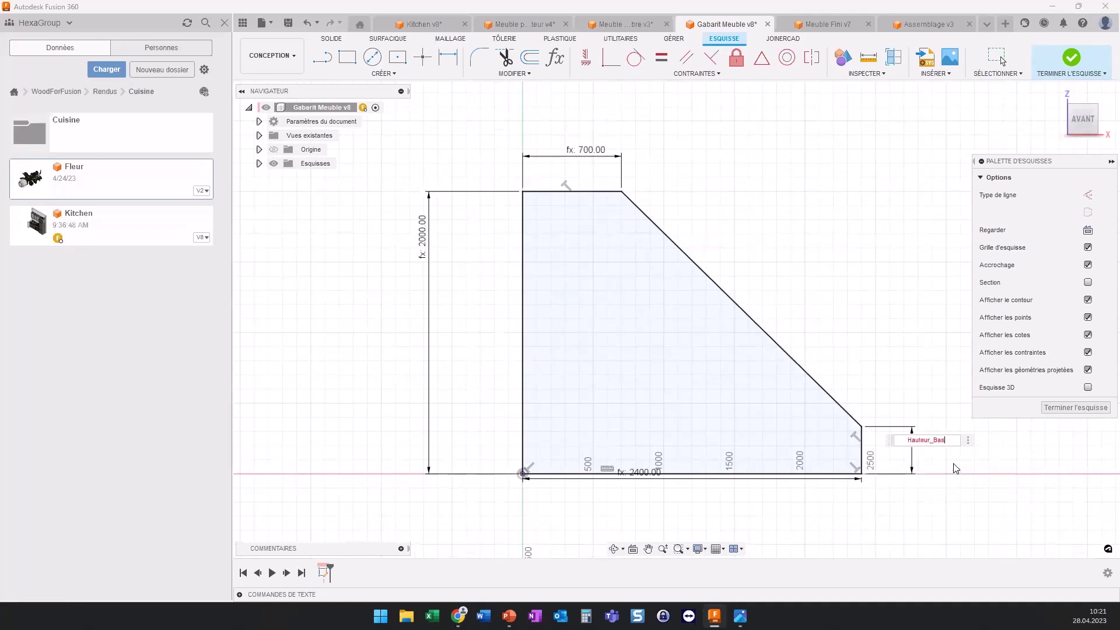
key("Return")
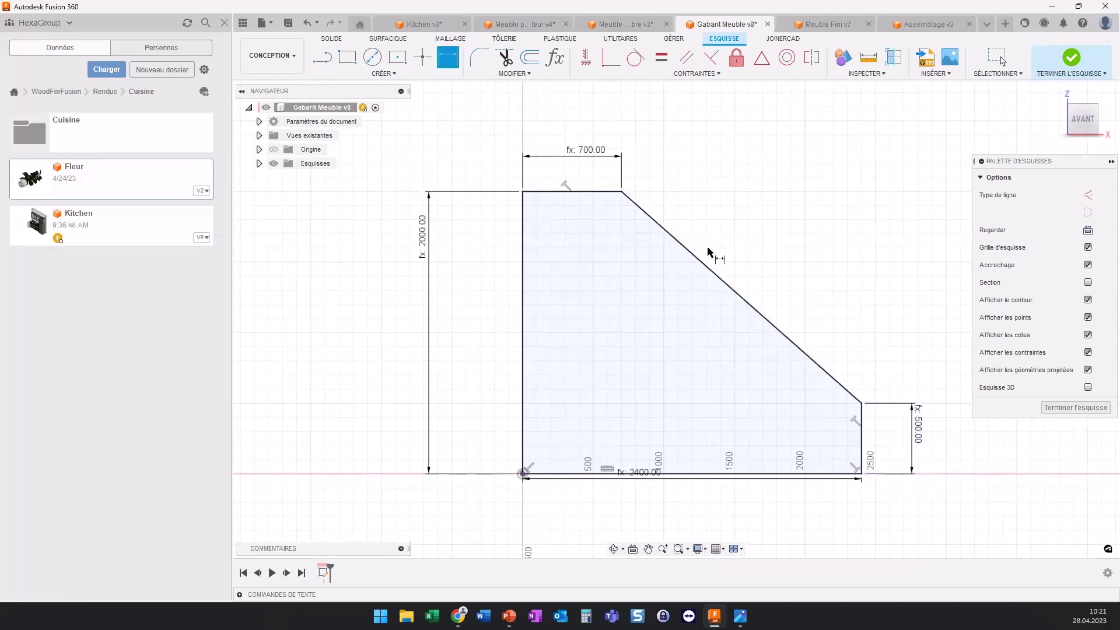
right_click(787, 218)
left_click(919, 221)
left_click(322, 57)
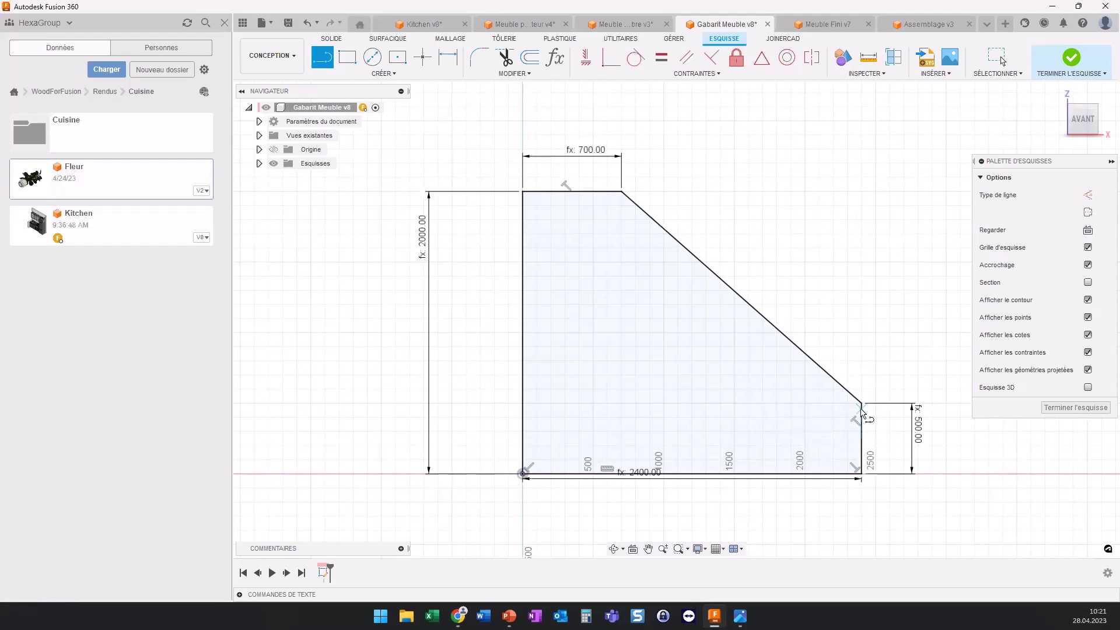
Step: Draw a horizontal line splitting the profile at the step and finish the sketch
left_click(861, 403)
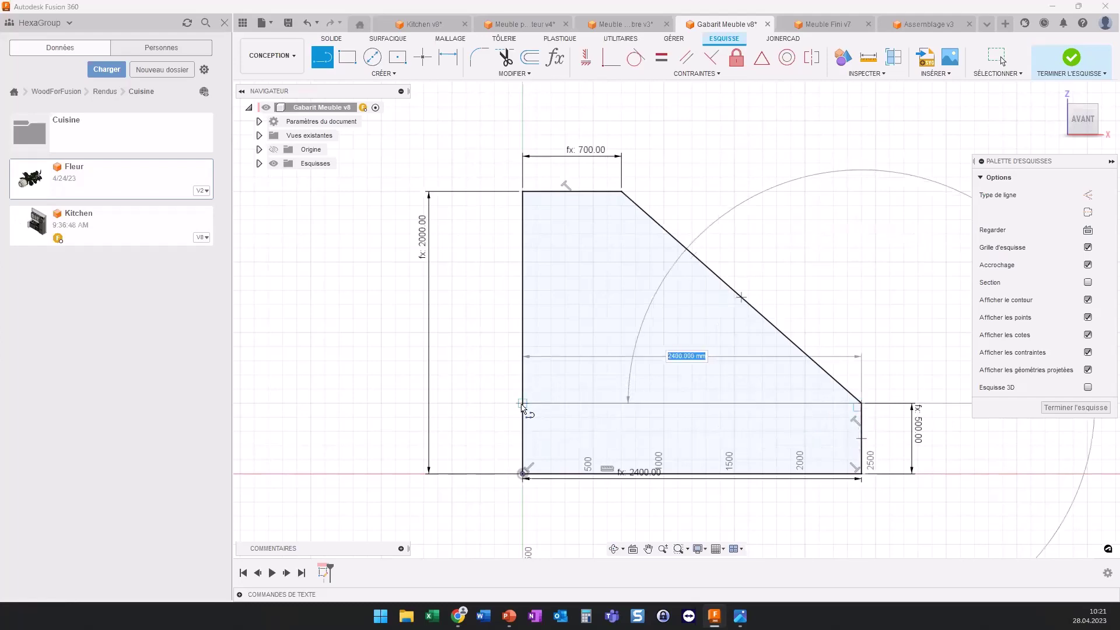
left_click(525, 403)
right_click(471, 365)
left_click(505, 370)
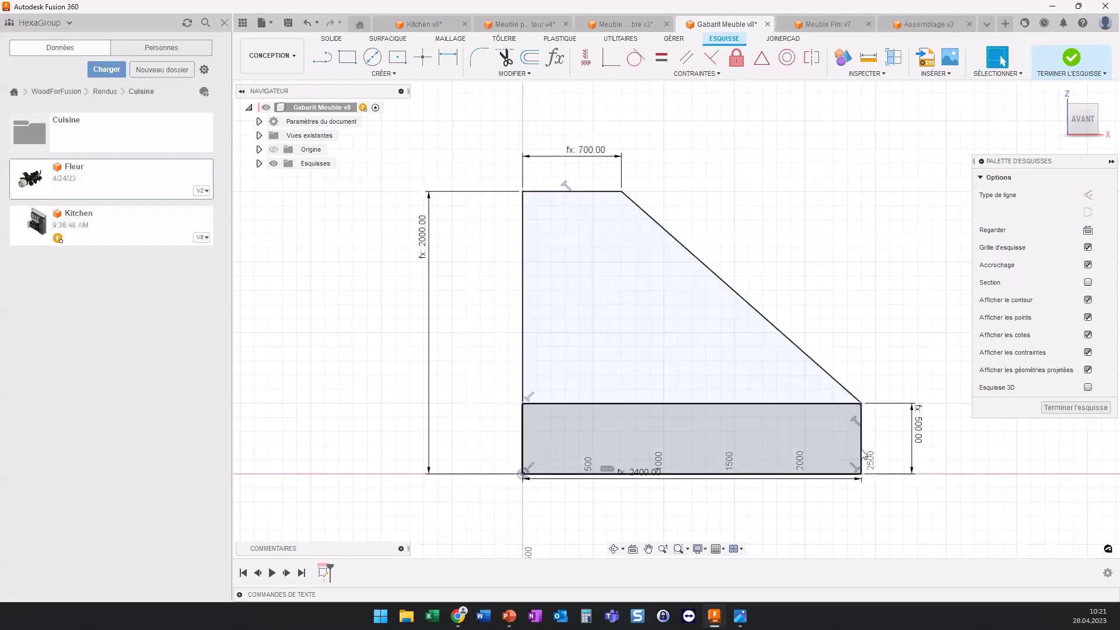
left_click(1060, 410)
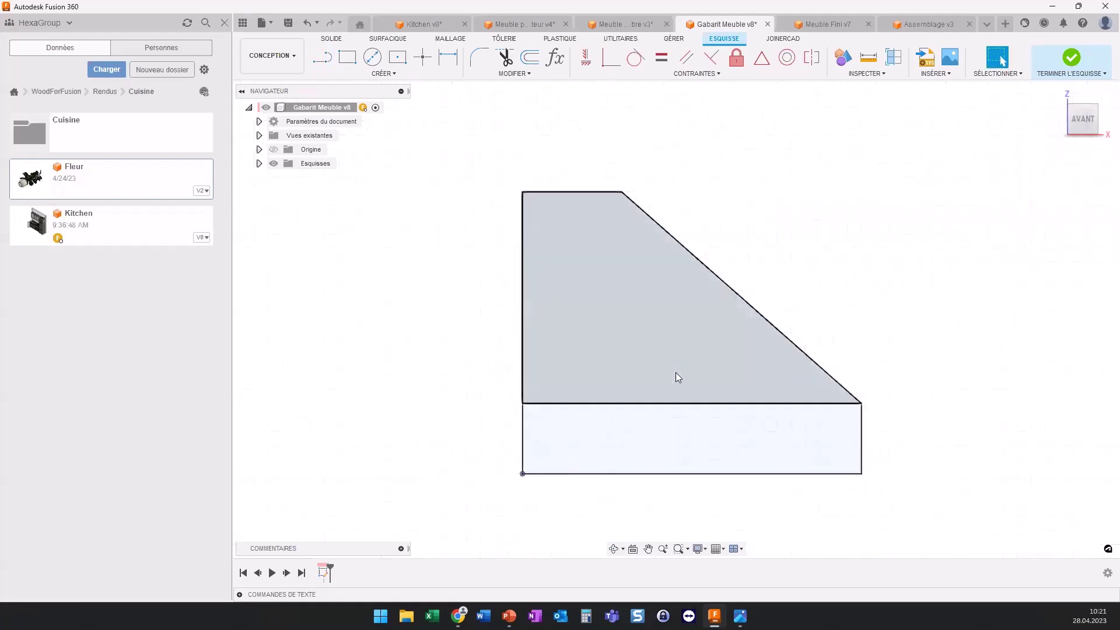
mouse_move(670, 320)
middle_mouse_down("shift")
mouse_move(627, 384)
mouse_move(525, 297)
middle_mouse_up("shift")
Step: Extrude the lower rectangle -750 mm into the base box and show the sketch again
key("e")
left_click(649, 310)
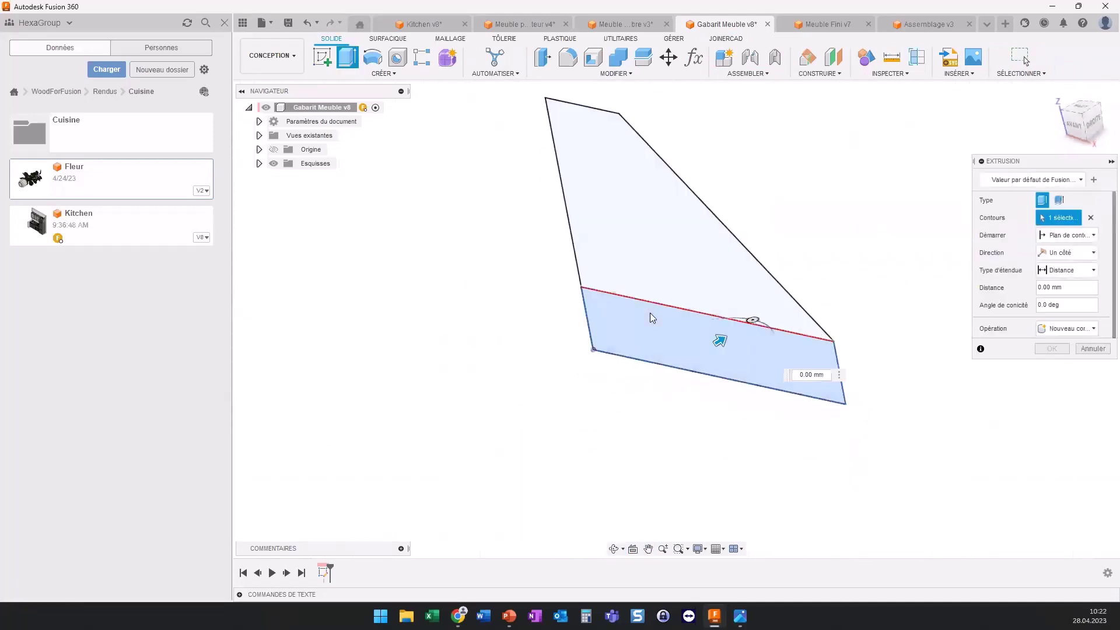
left_click_drag(722, 331, 635, 368)
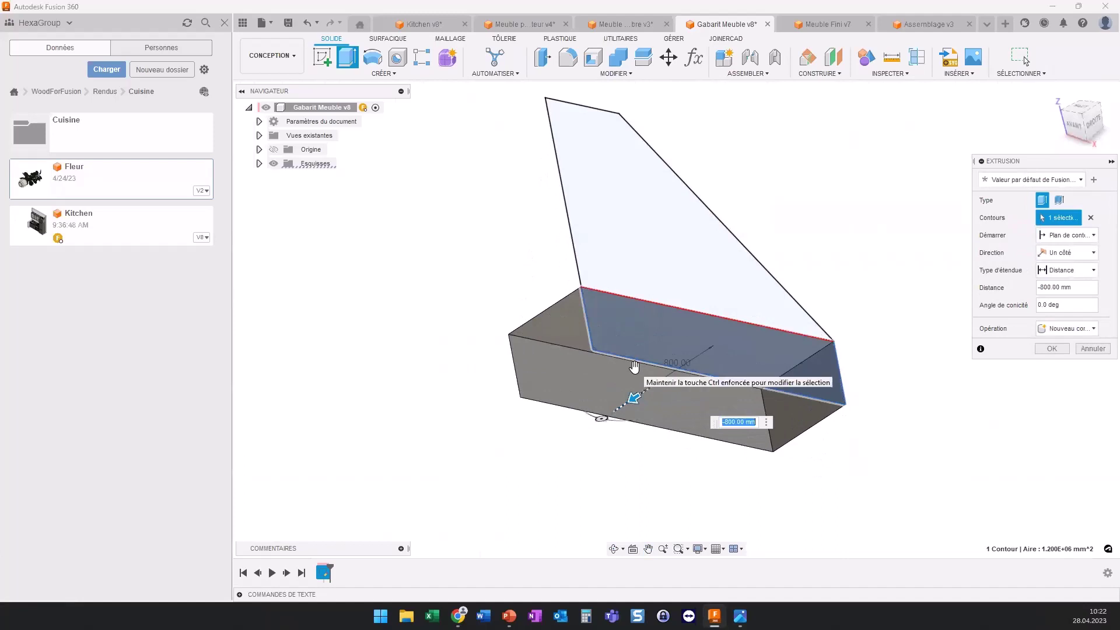
type("-750")
key("Return")
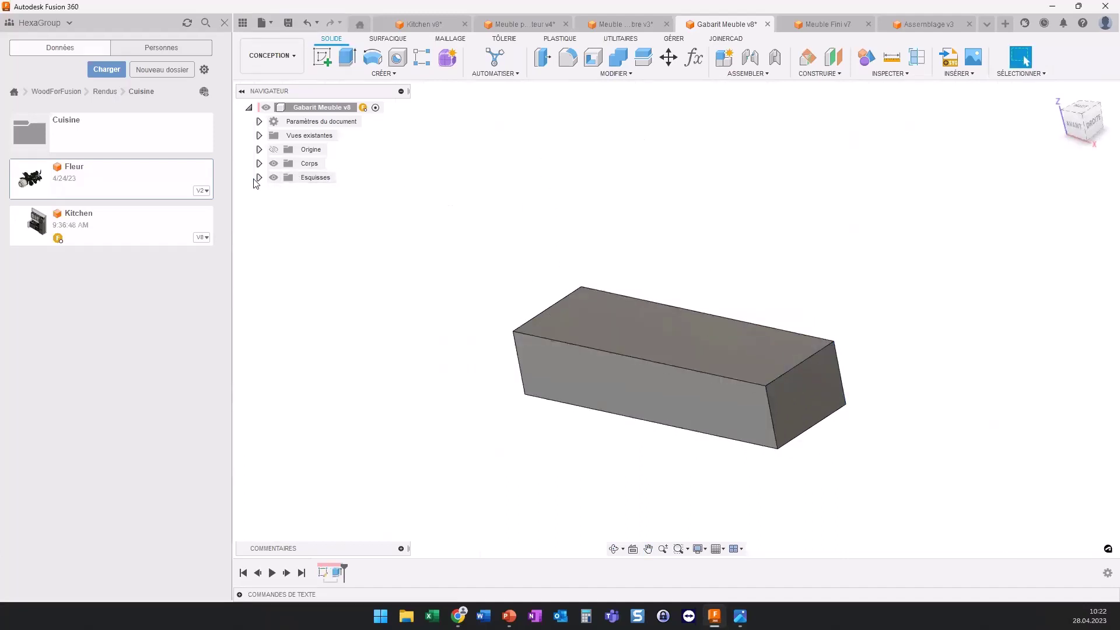
left_click(259, 178)
left_click(284, 191)
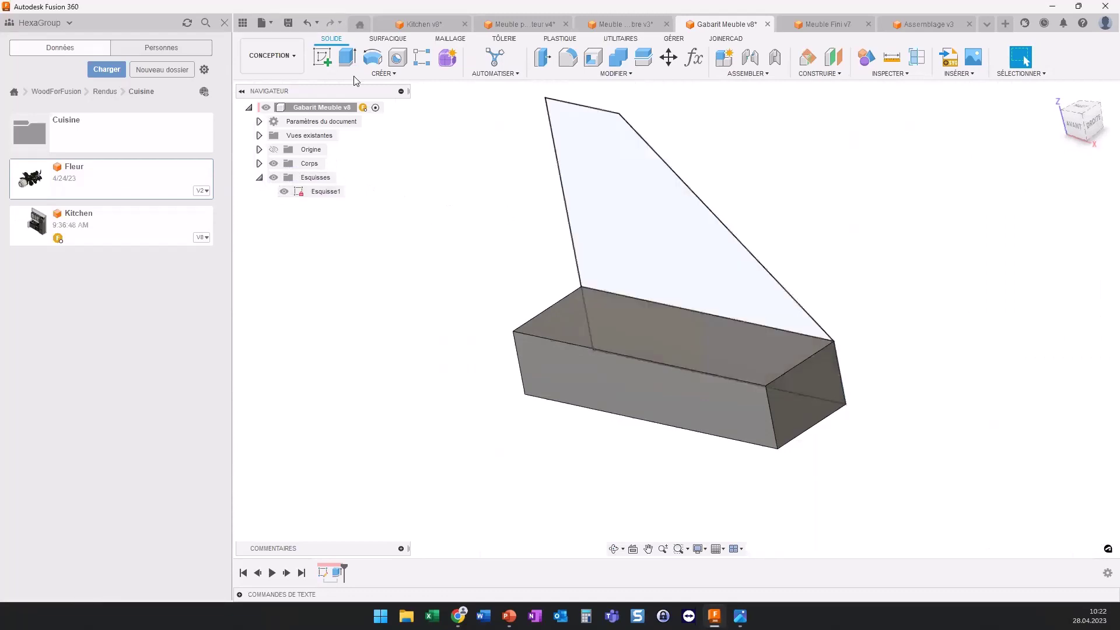
Step: Extrude the sloped upper profile -500 mm joined onto the base, then hide the sketch
left_click(347, 57)
left_click(671, 216)
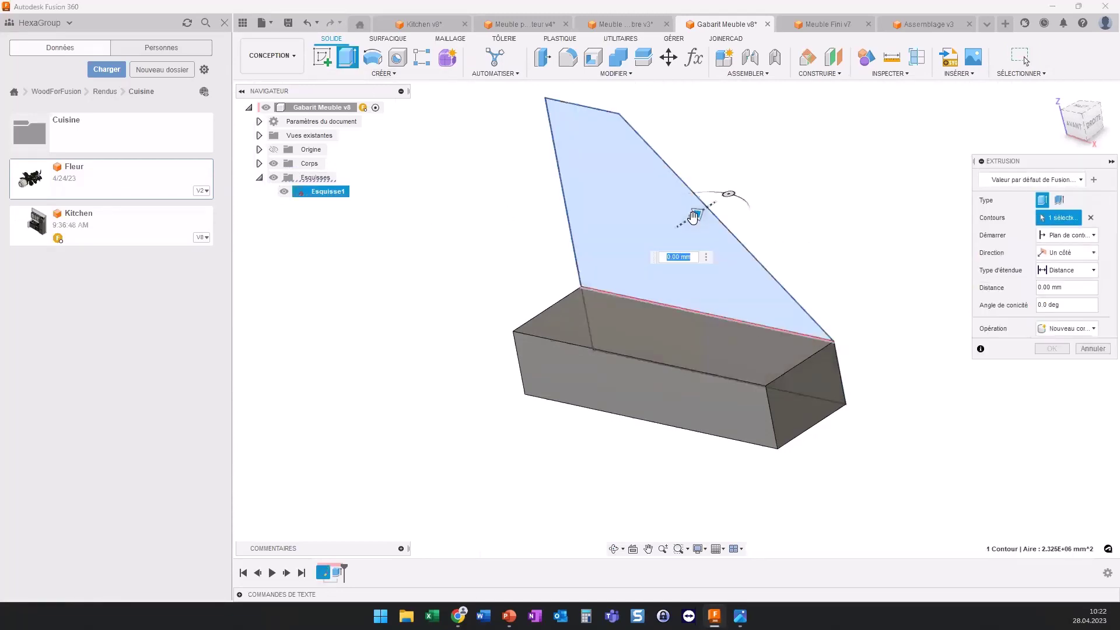
left_click_drag(693, 217, 652, 252)
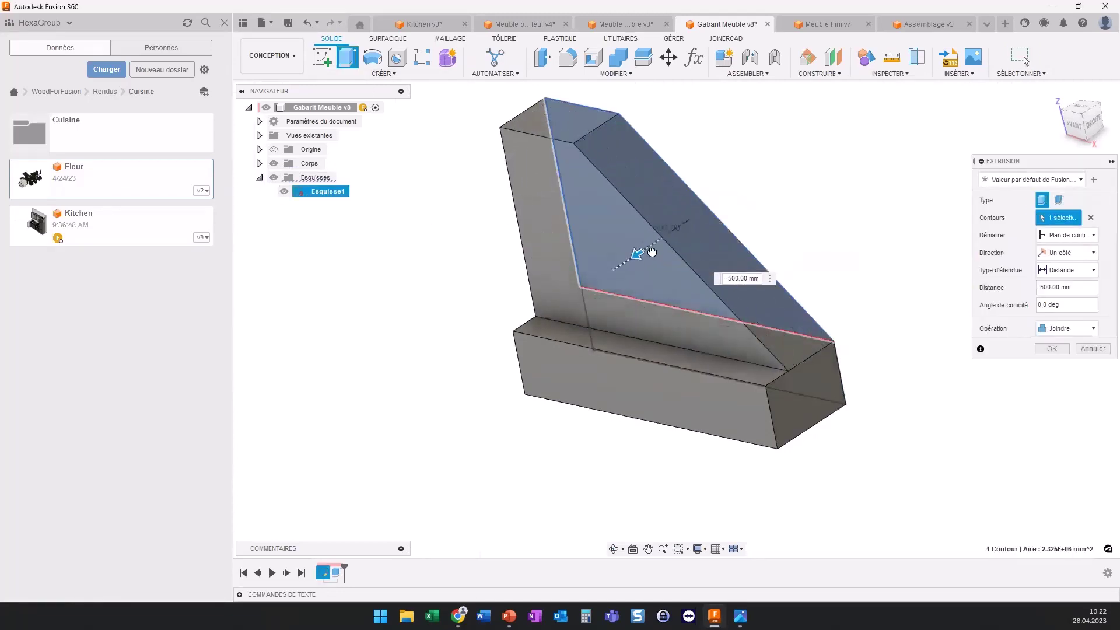
key("Return")
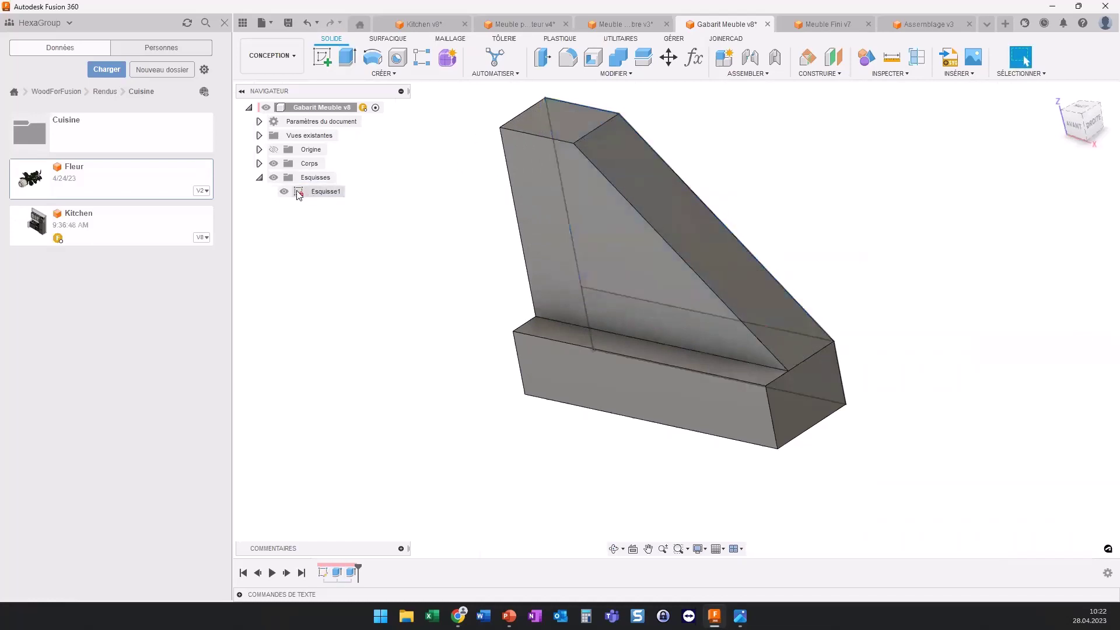
left_click(284, 191)
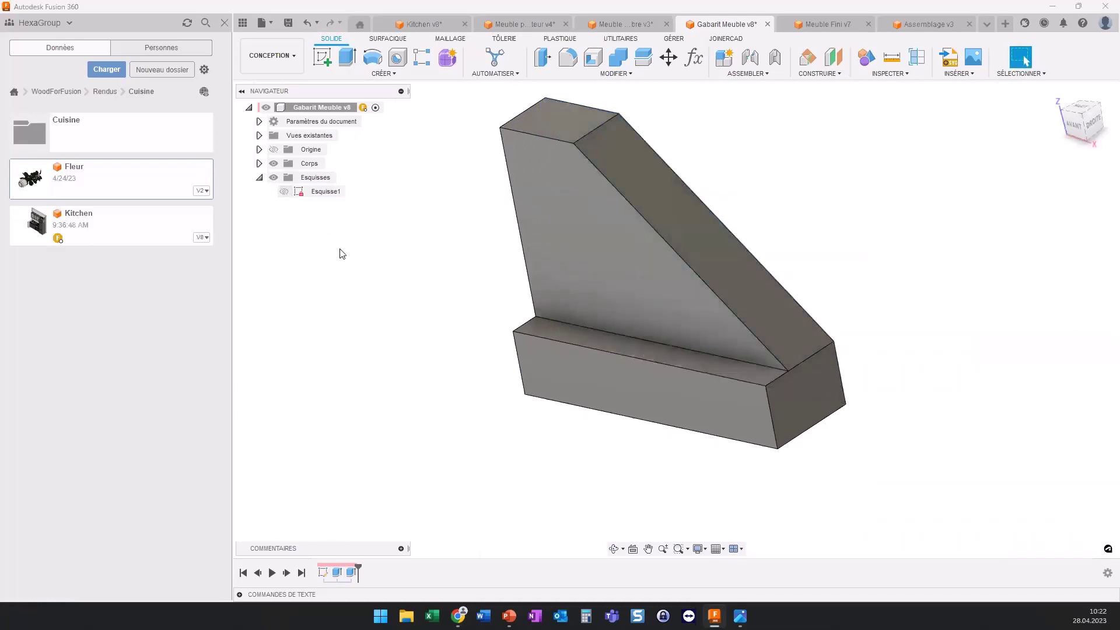
left_click(259, 178)
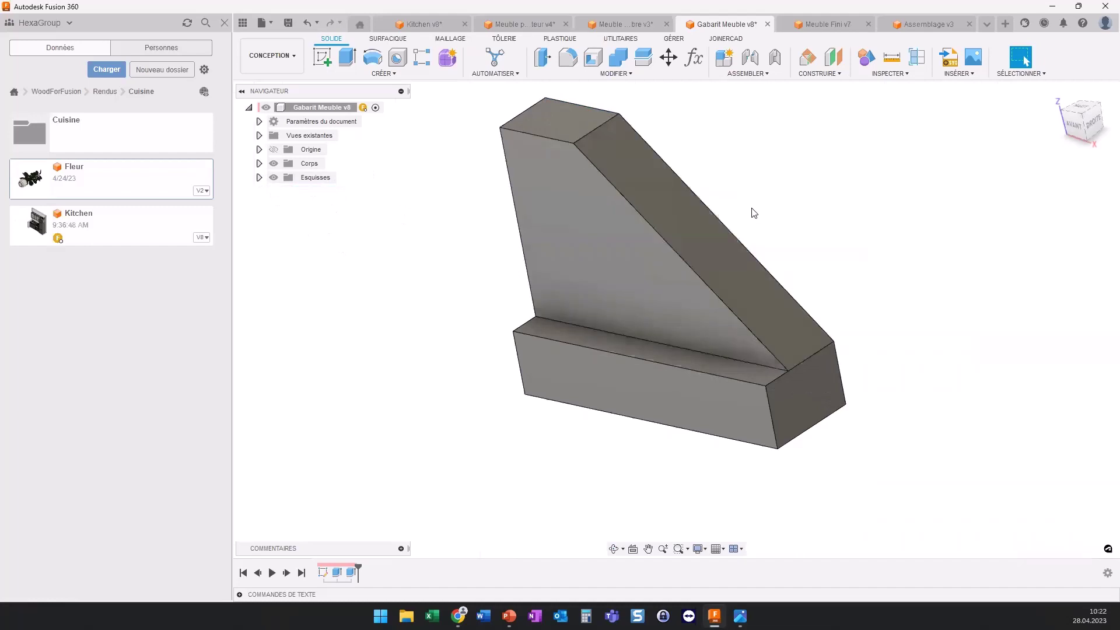
Step: Change the second extrusion's operation from Join to New Body, after cancelling JoinerCAD Habillage
left_click(726, 38)
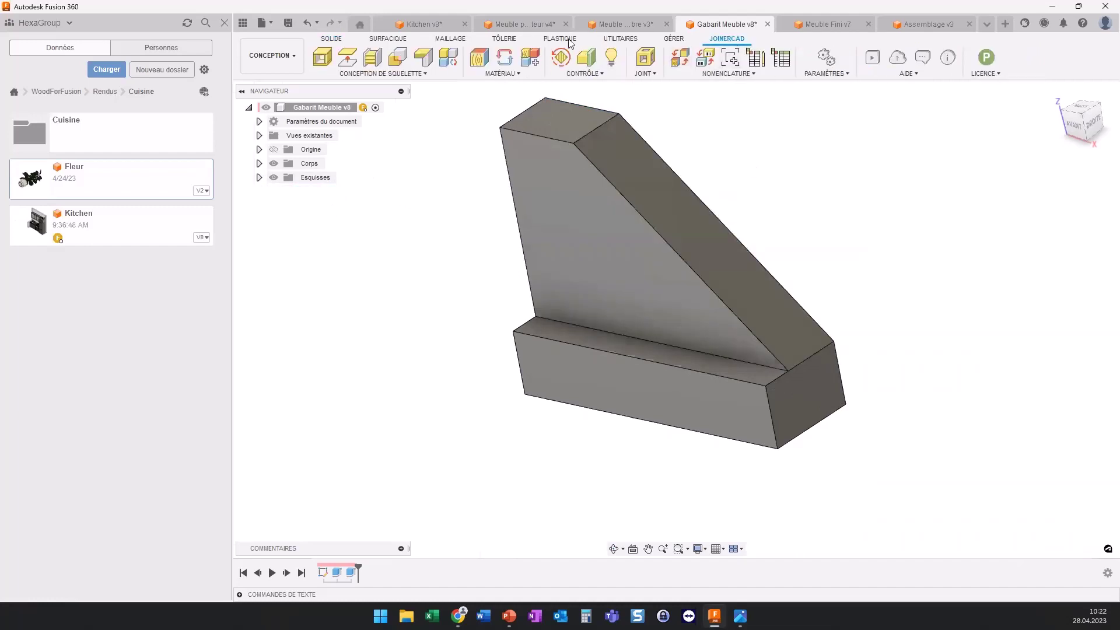
left_click(322, 57)
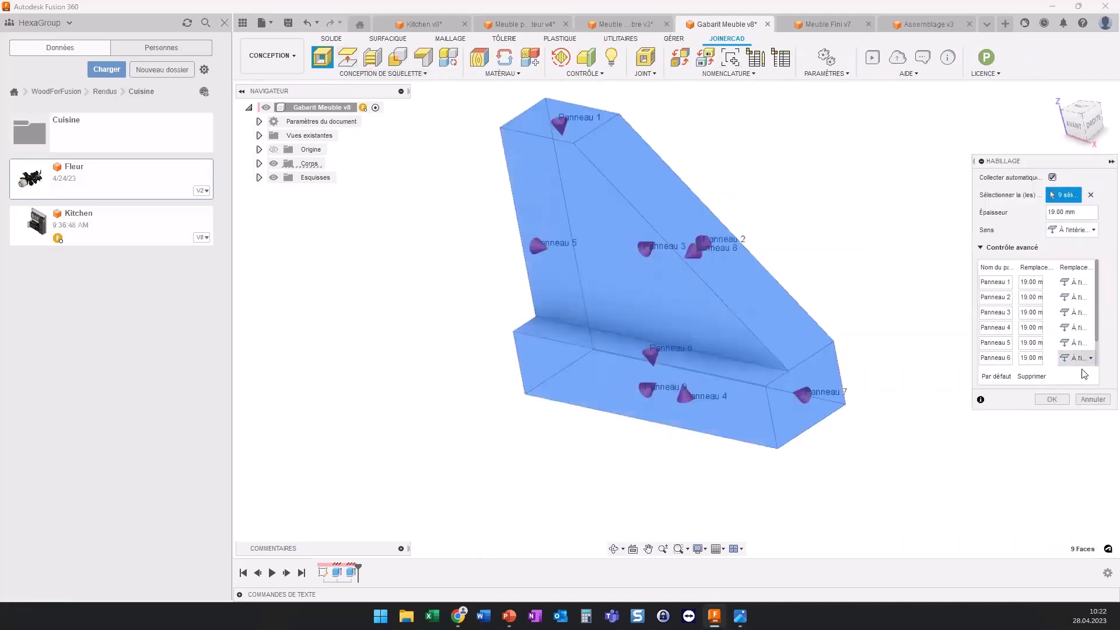
left_click(1085, 400)
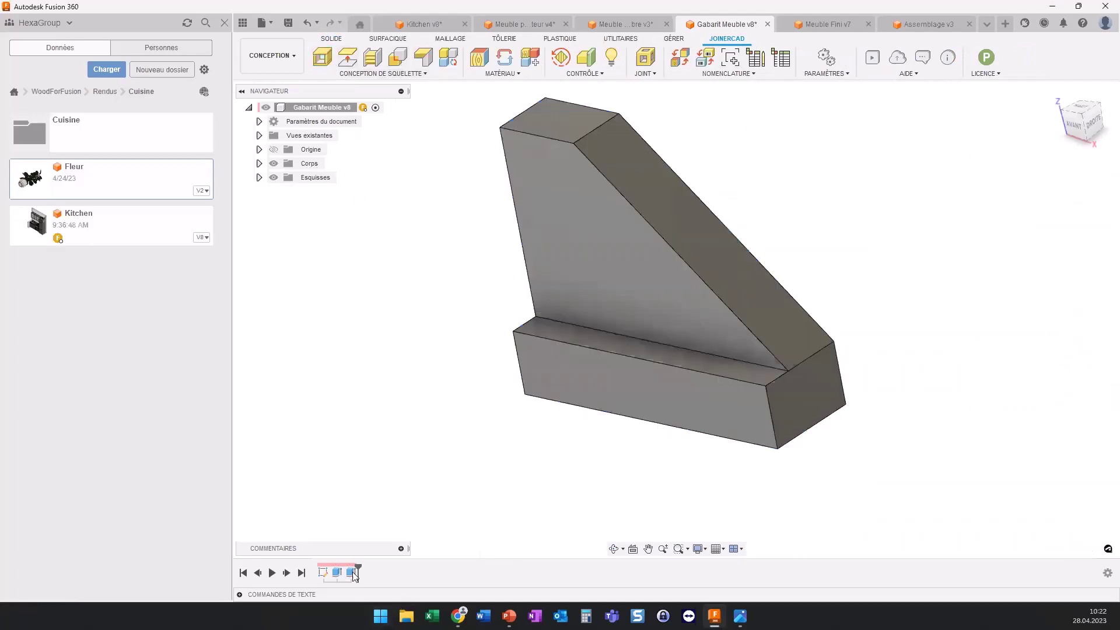
double_click(353, 573)
left_click(1066, 328)
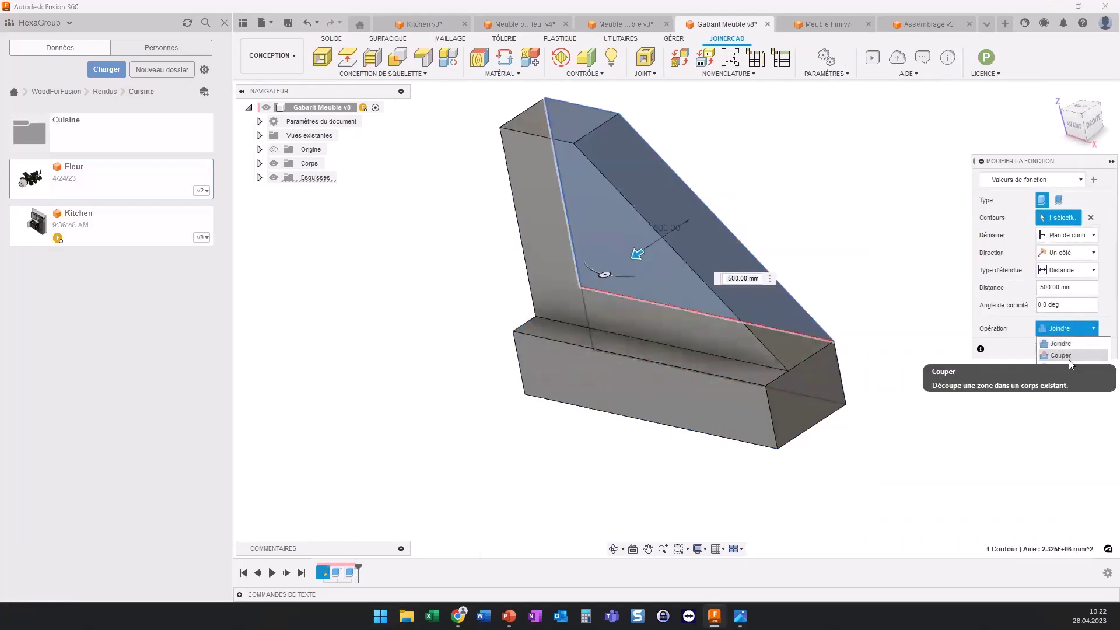
left_click(1070, 378)
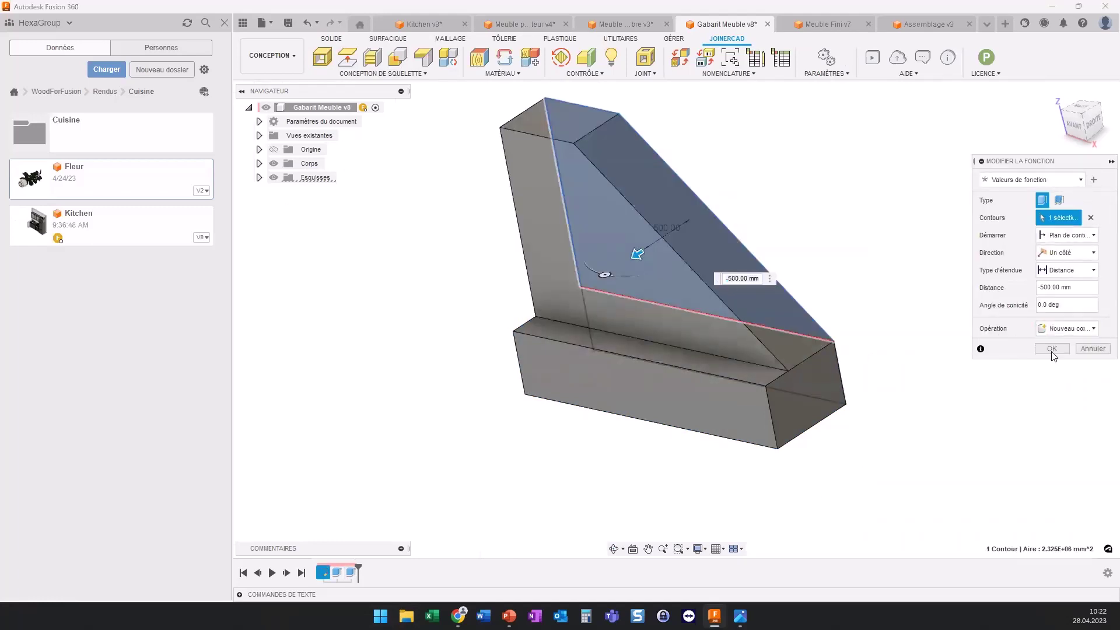
left_click(1052, 348)
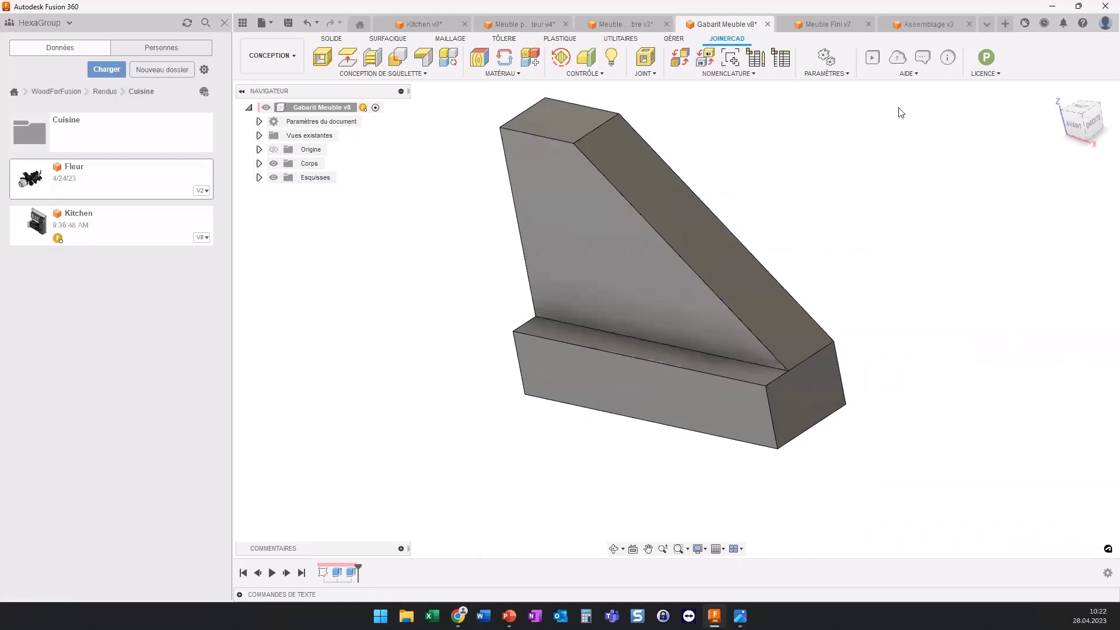
Step: Start JoinerCAD Habillage on the base box body and compare against the reference render
left_click(323, 59)
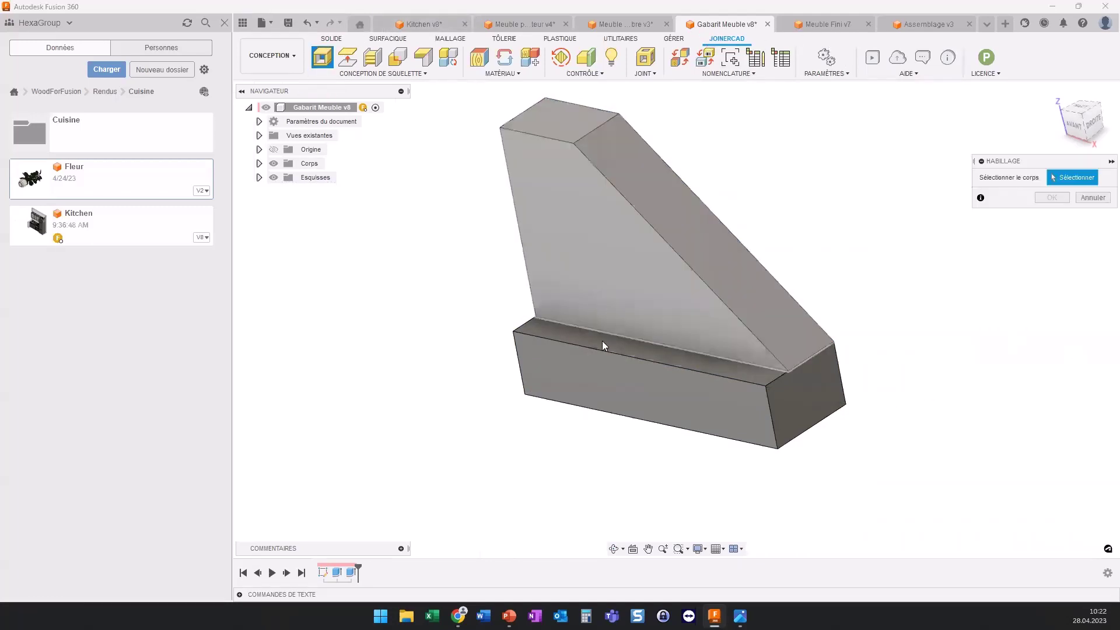
left_click(553, 358)
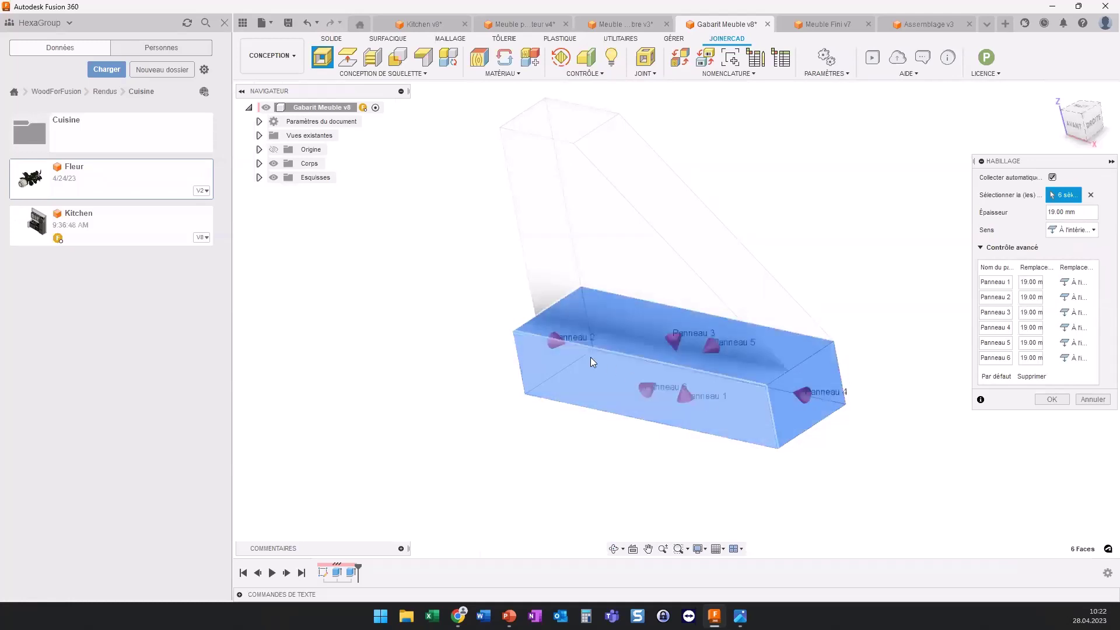
middle_click_drag(634, 431, 620, 425, "shift")
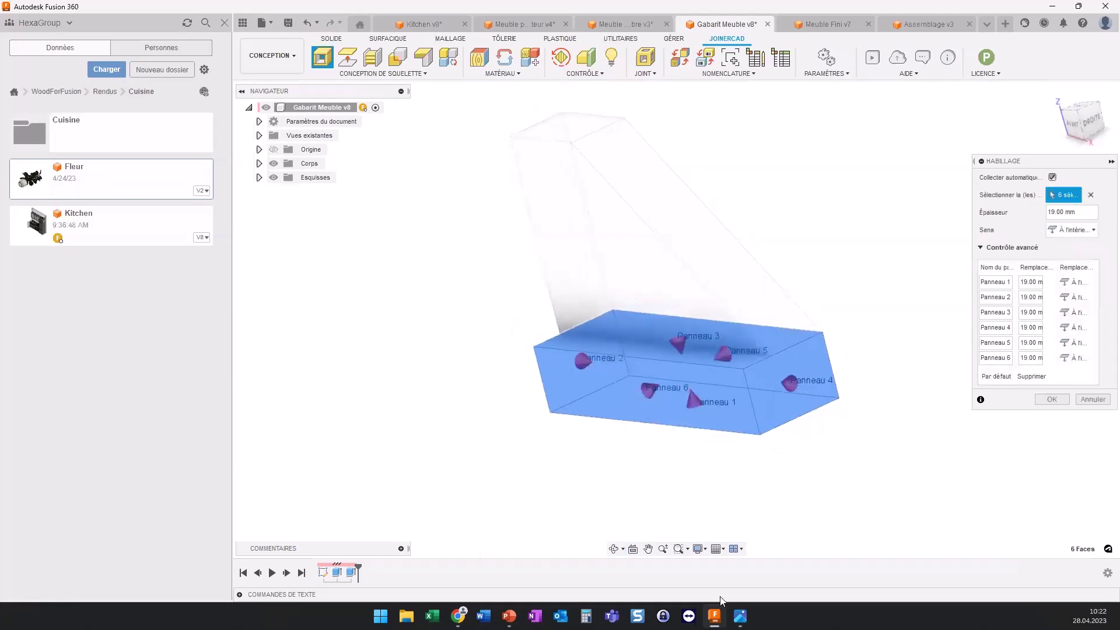
key("alt+Tab")
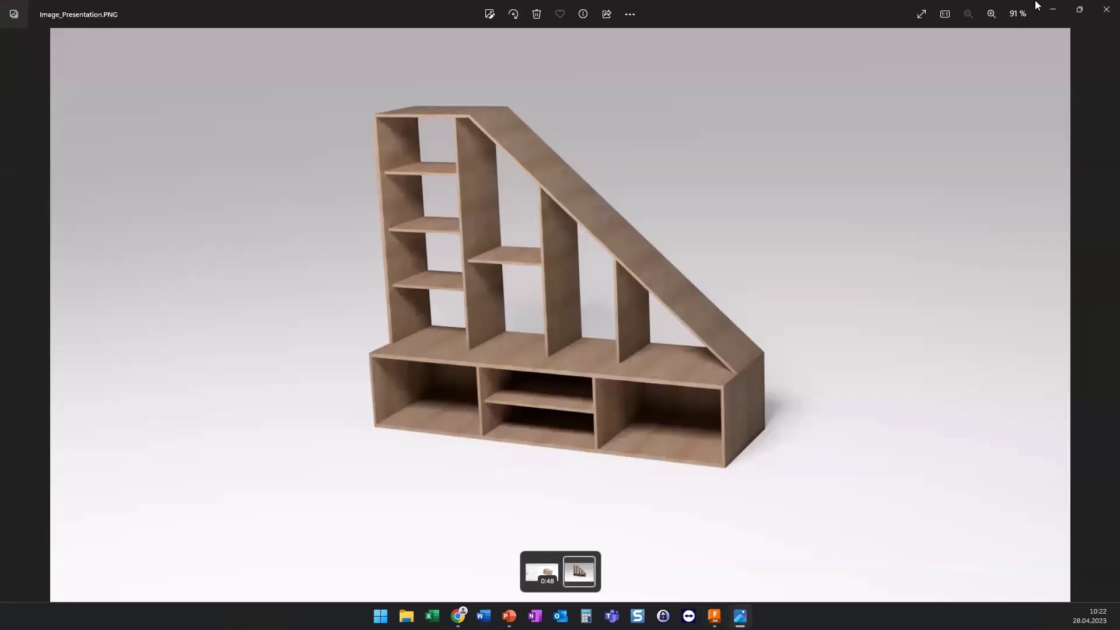
left_click(1053, 8)
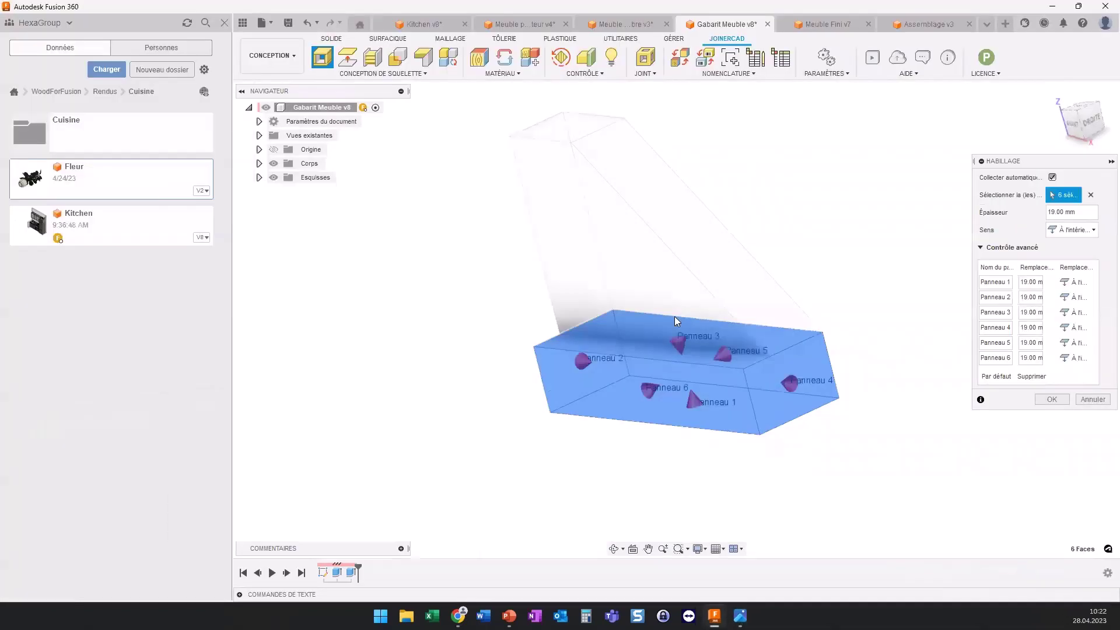
Step: Remove Panneau 6 from the panelling and set Panneau 1 to 25 mm thick
left_click(598, 373)
middle_click_drag(696, 226, 671, 246, "shift")
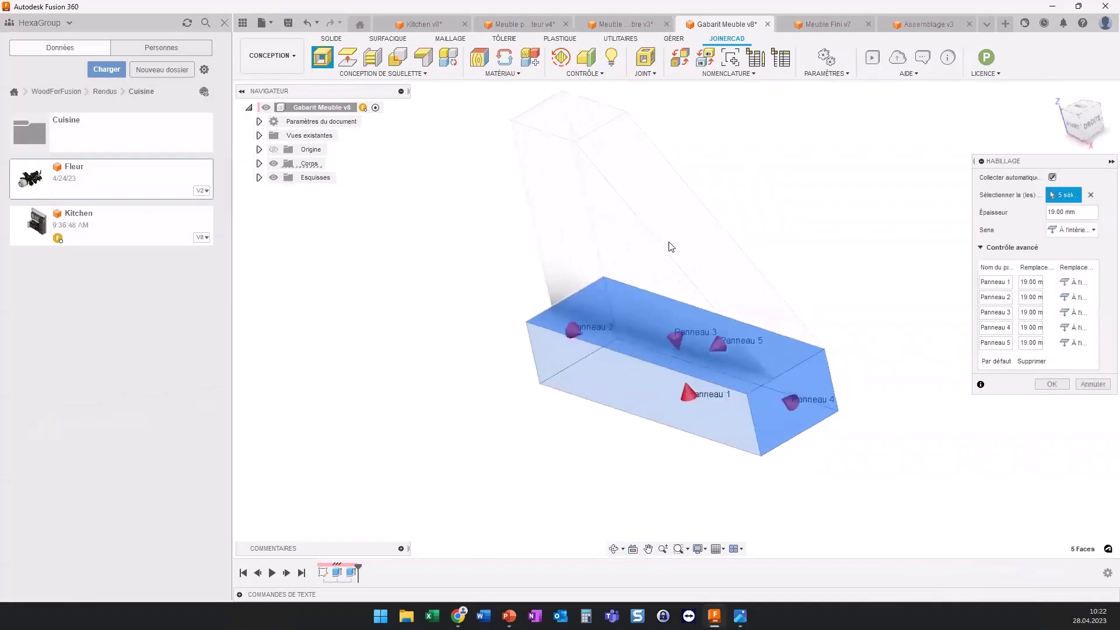
left_click_drag(1090, 209, 1036, 212)
left_click(1083, 212)
left_click_drag(1048, 213, 1052, 213)
left_click(1021, 283)
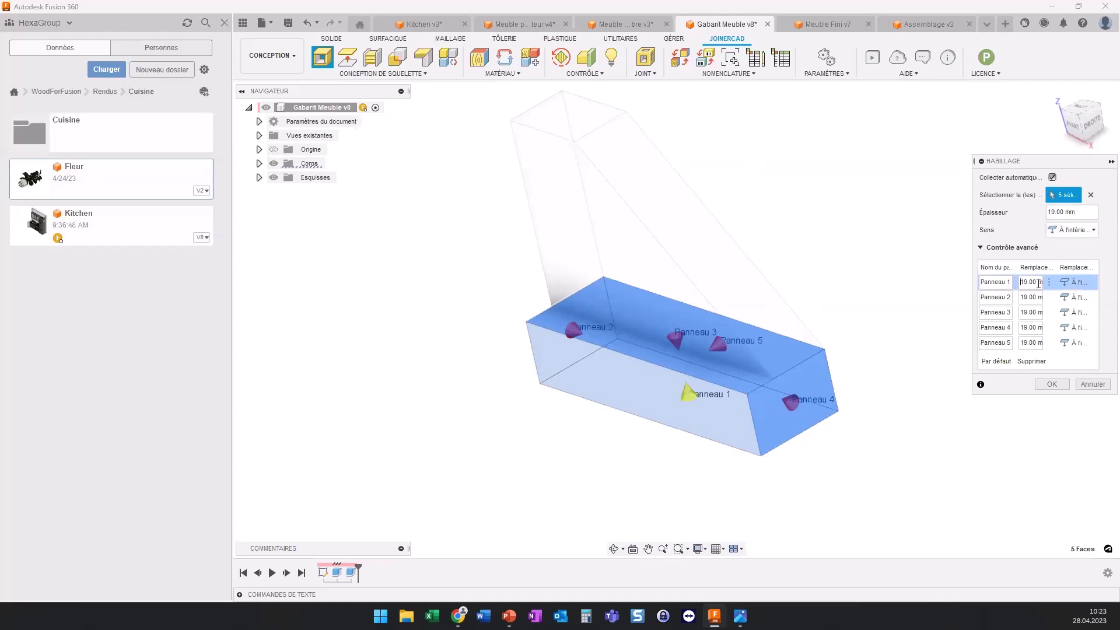
left_click_drag(1022, 282, 1050, 282)
type("25")
Step: Set Panneau 3 to 25 mm and Panneau 5 to 4 mm À l'extérieur, then apply
left_click(1030, 312)
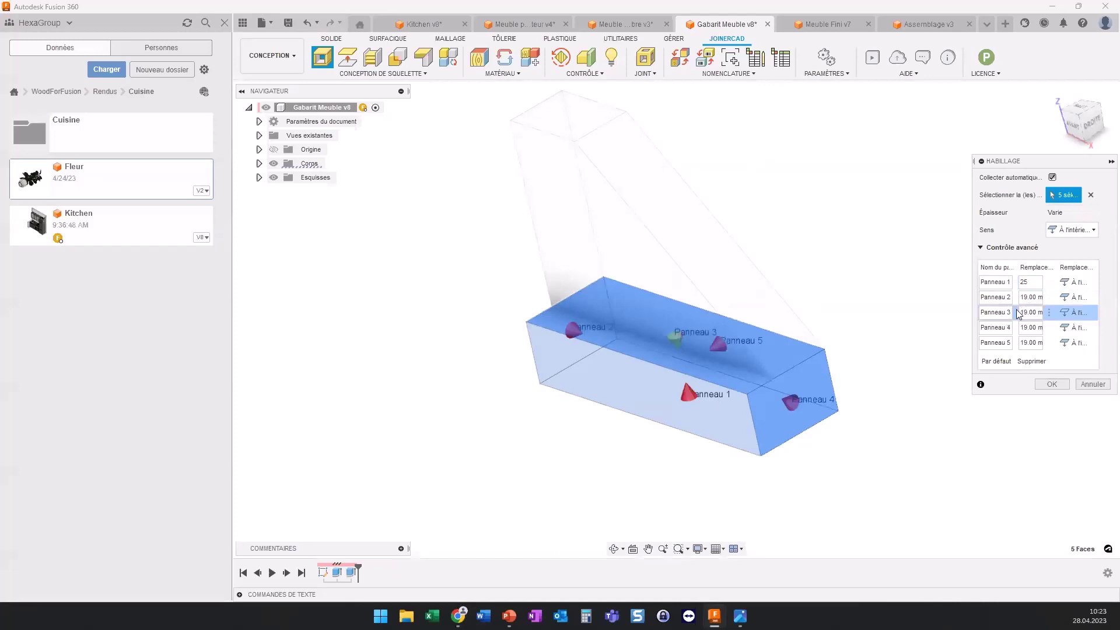
left_click_drag(1023, 312, 1047, 312)
type("1")
type("25")
left_click_drag(1020, 343, 1037, 344)
type("4")
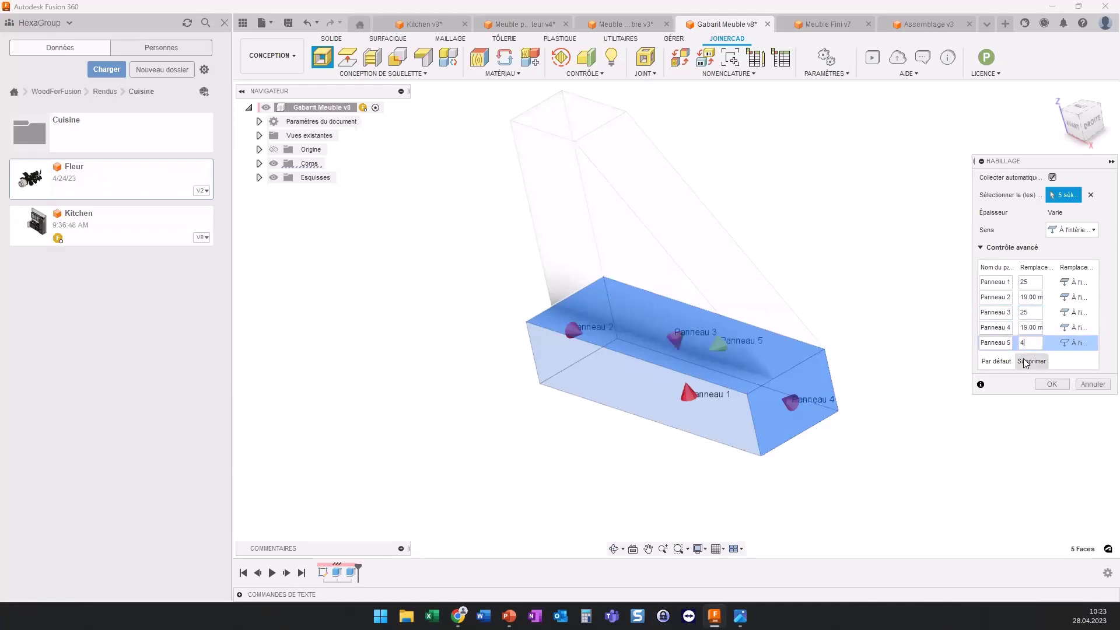
left_click(1073, 344)
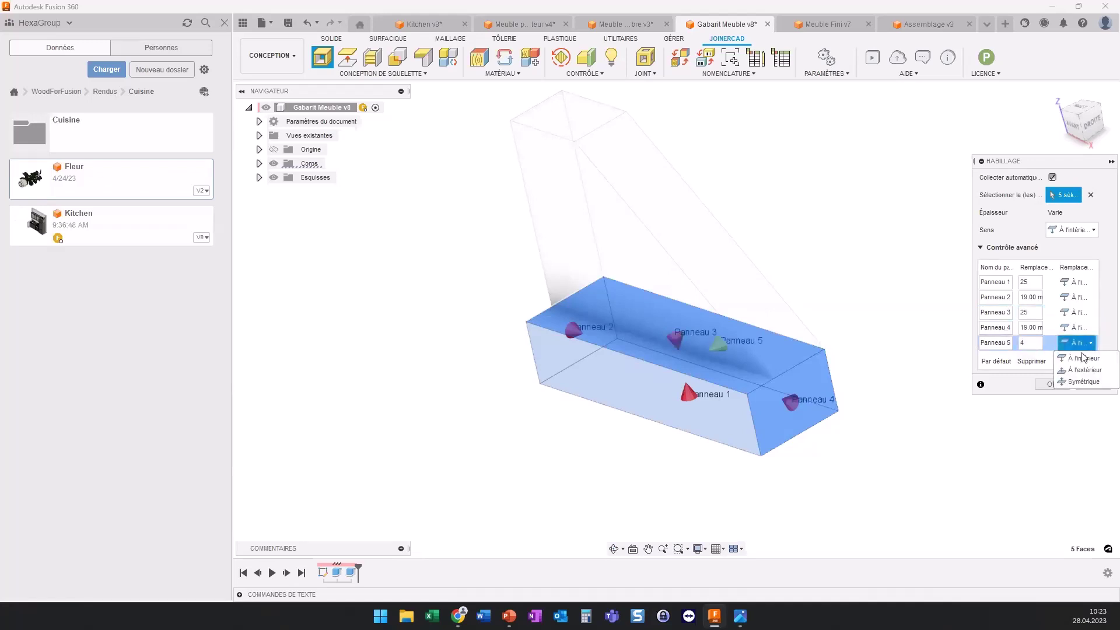
left_click(1086, 369)
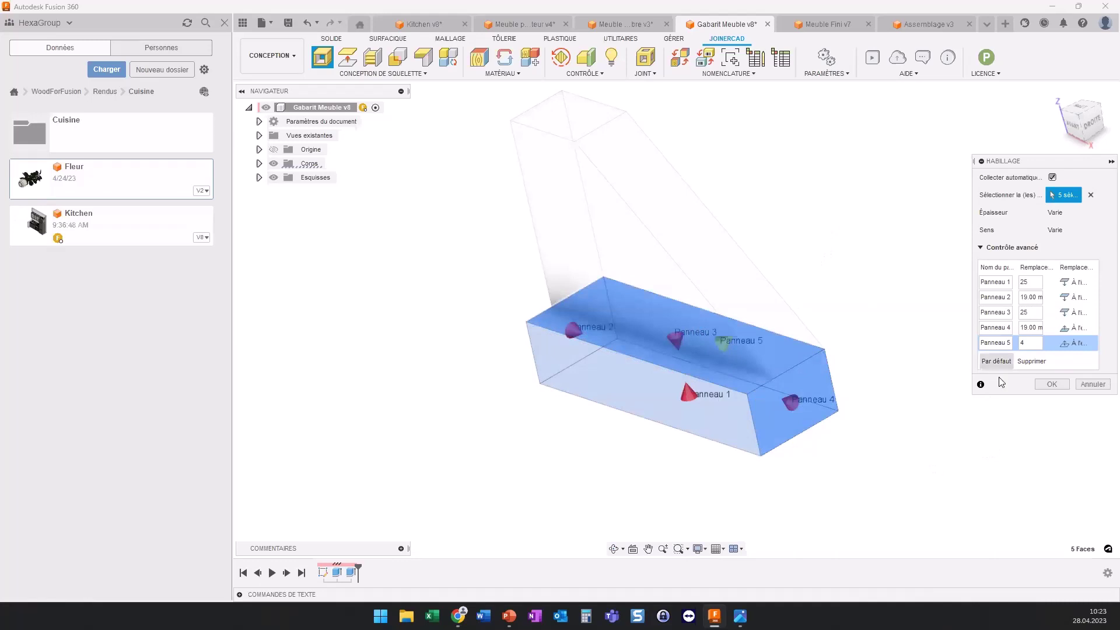
left_click(1052, 385)
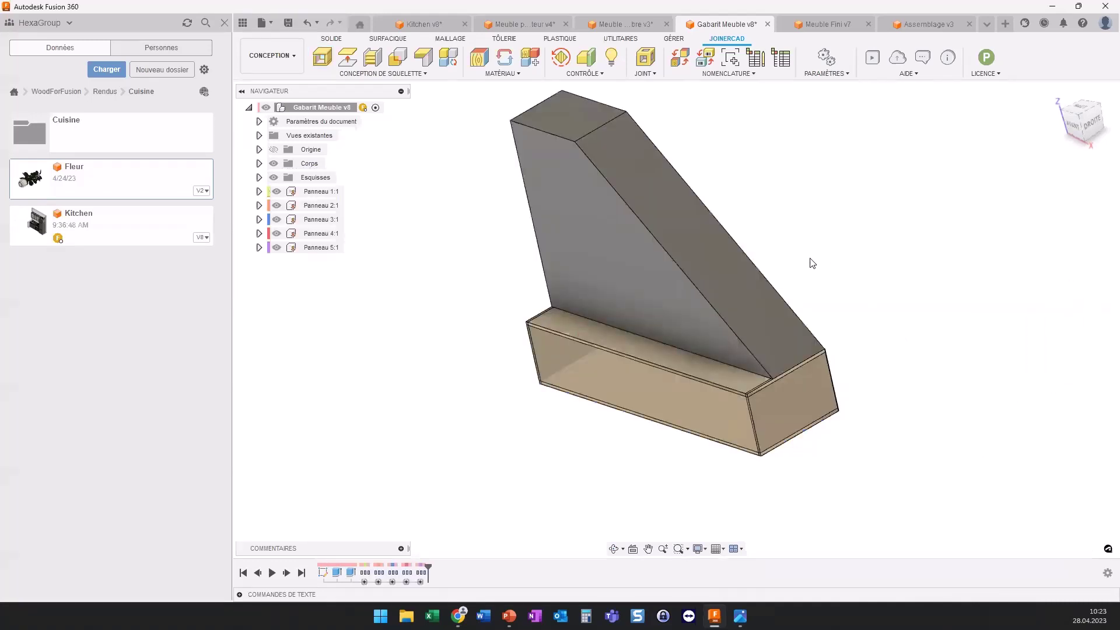
Step: Start Habillage on the grey wedge body, excluding its bottom face and the Panneau 10 face
mouse_move(807, 260)
middle_mouse_down("shift")
mouse_move(614, 279)
mouse_move(603, 355)
mouse_move(554, 331)
middle_mouse_up("shift")
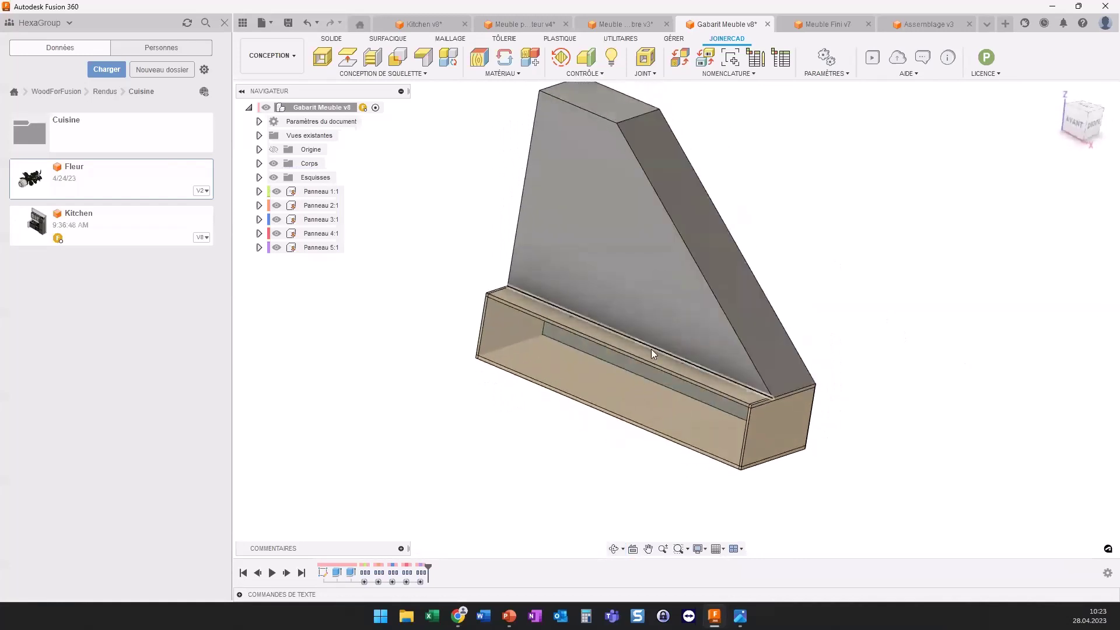
left_click(323, 59)
left_click(665, 250)
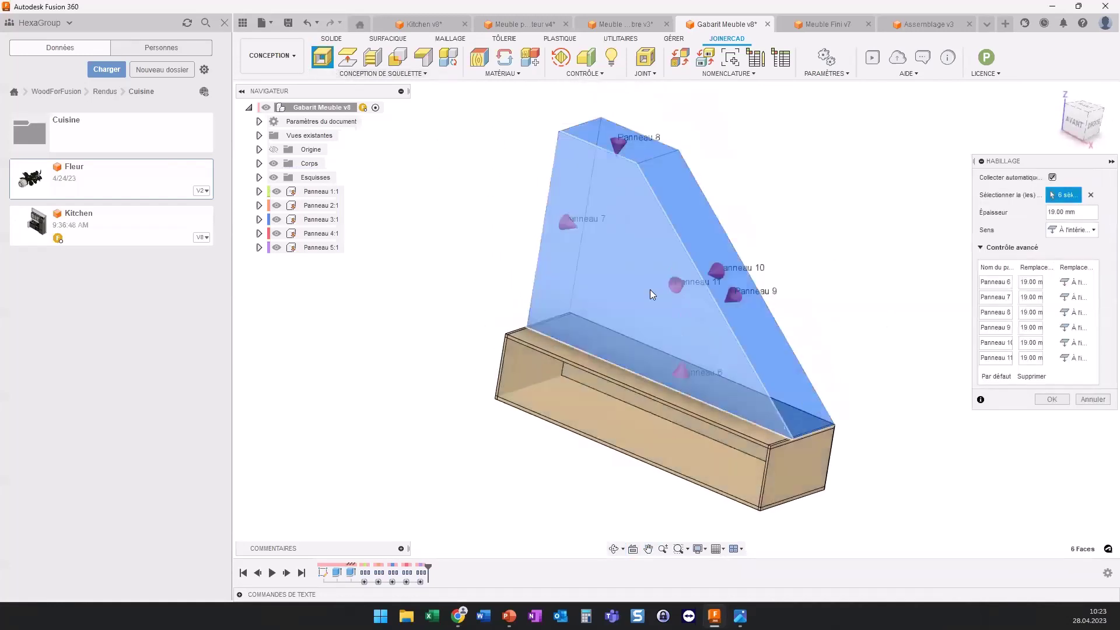
mouse_move(660, 350)
middle_mouse_down("shift")
mouse_move(674, 316)
mouse_move(607, 310)
middle_mouse_up("shift")
left_click(661, 383)
left_click(716, 355)
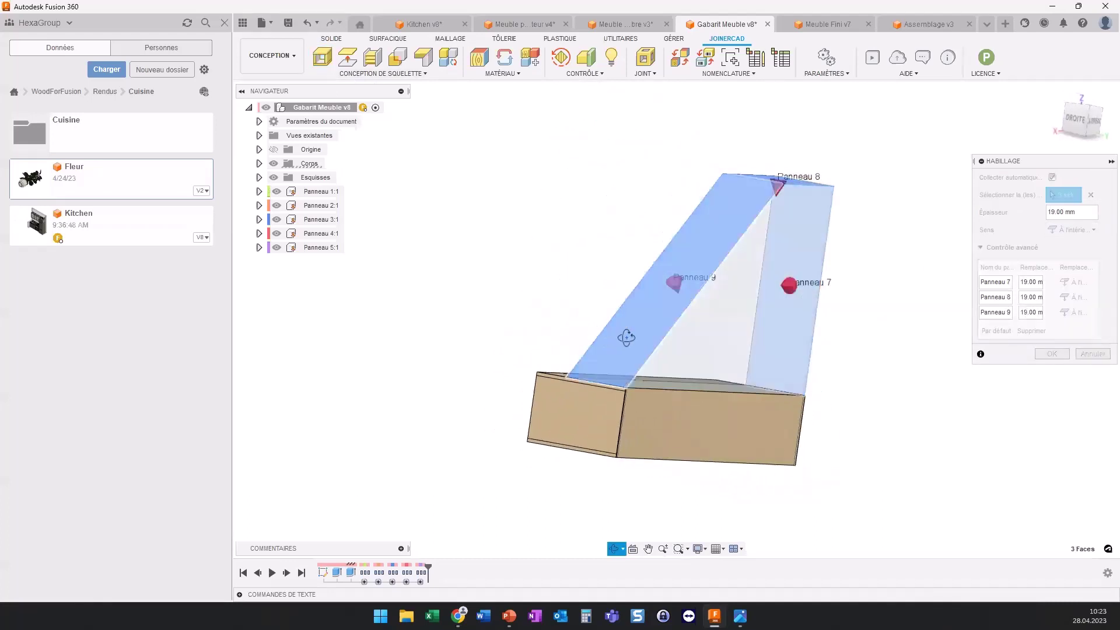
mouse_move(717, 355)
middle_mouse_down("shift")
mouse_move(697, 348)
mouse_move(723, 338)
middle_mouse_up("shift")
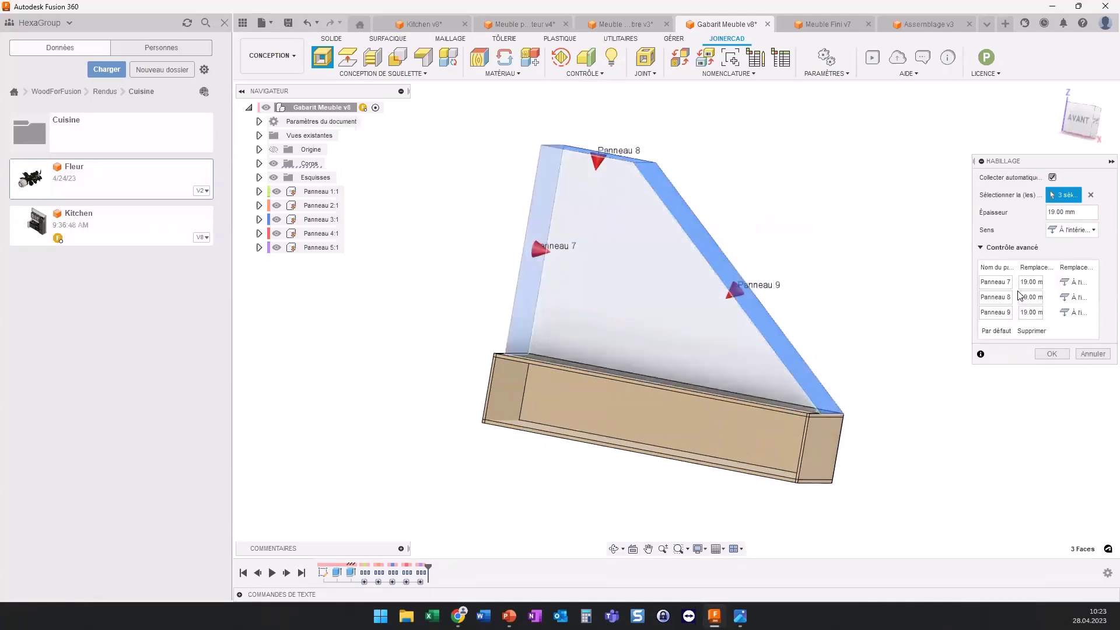
Step: Set Panneau 7 to 25 mm, create the panels, and hide the grey Corps bodies
left_click_drag(1021, 281, 1038, 286)
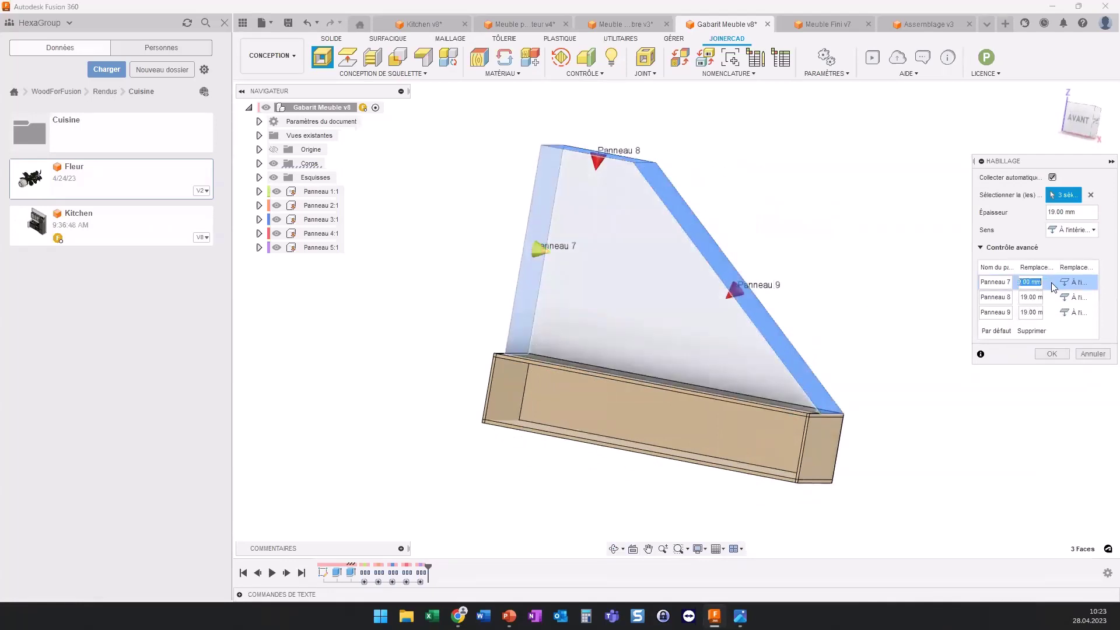
type("25")
left_click(1050, 354)
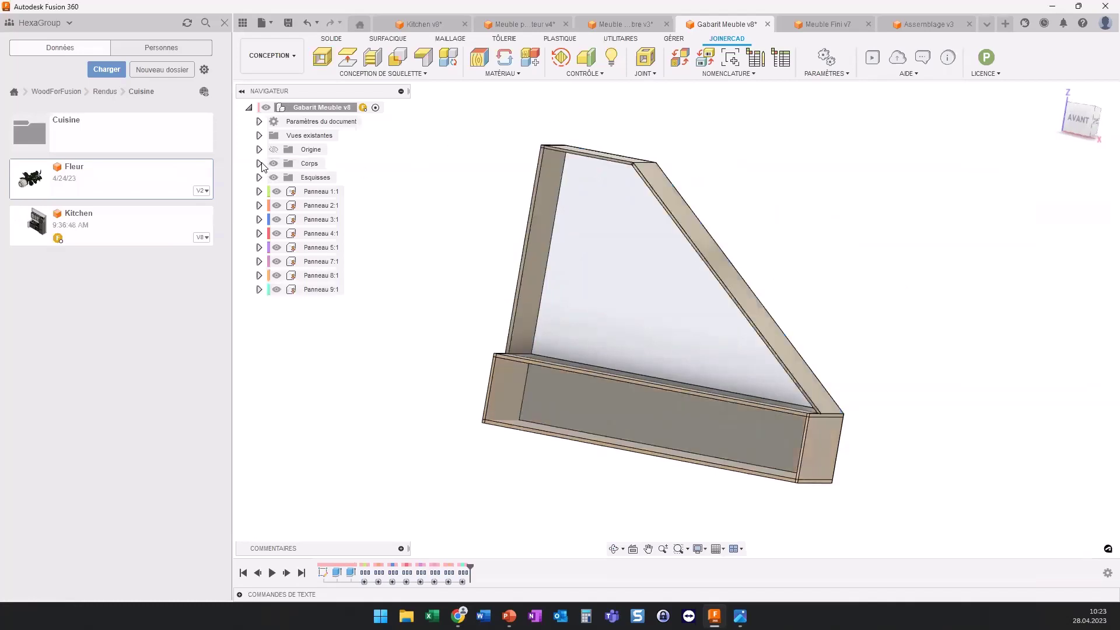
left_click(258, 163)
left_click(274, 163)
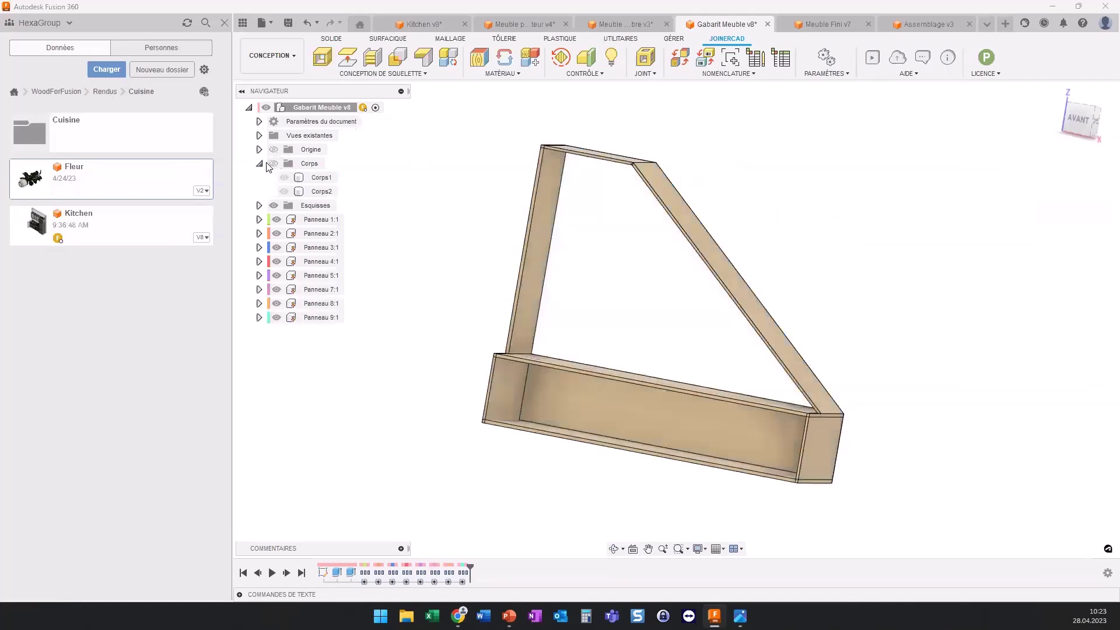
left_click(259, 163)
middle_click_drag(480, 225, 558, 184, "shift")
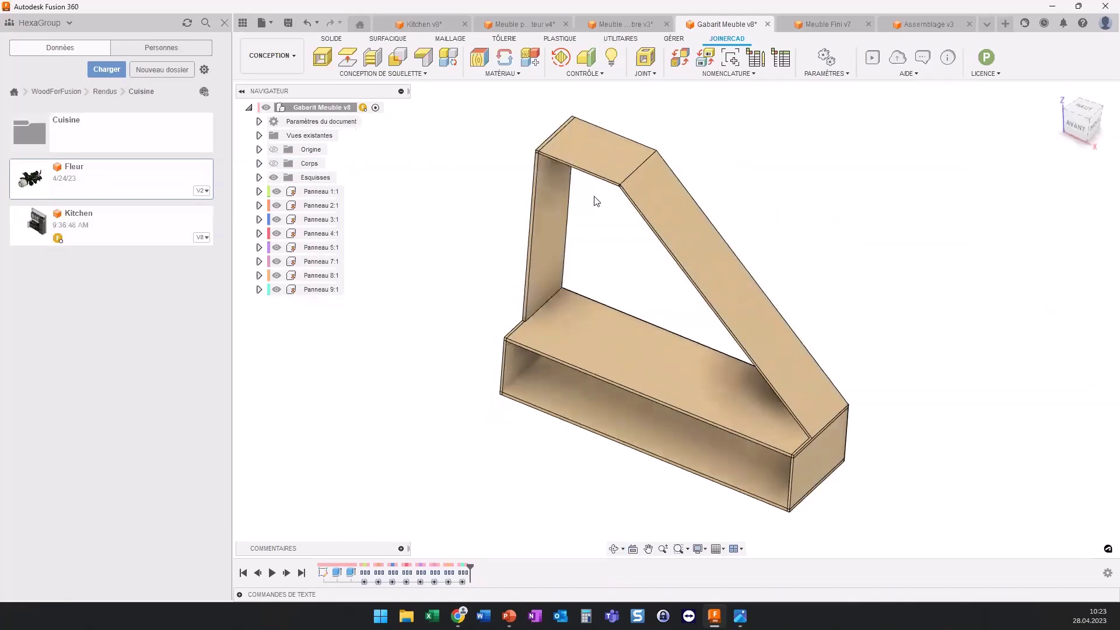
middle_click_drag(609, 310, 597, 297, "shift")
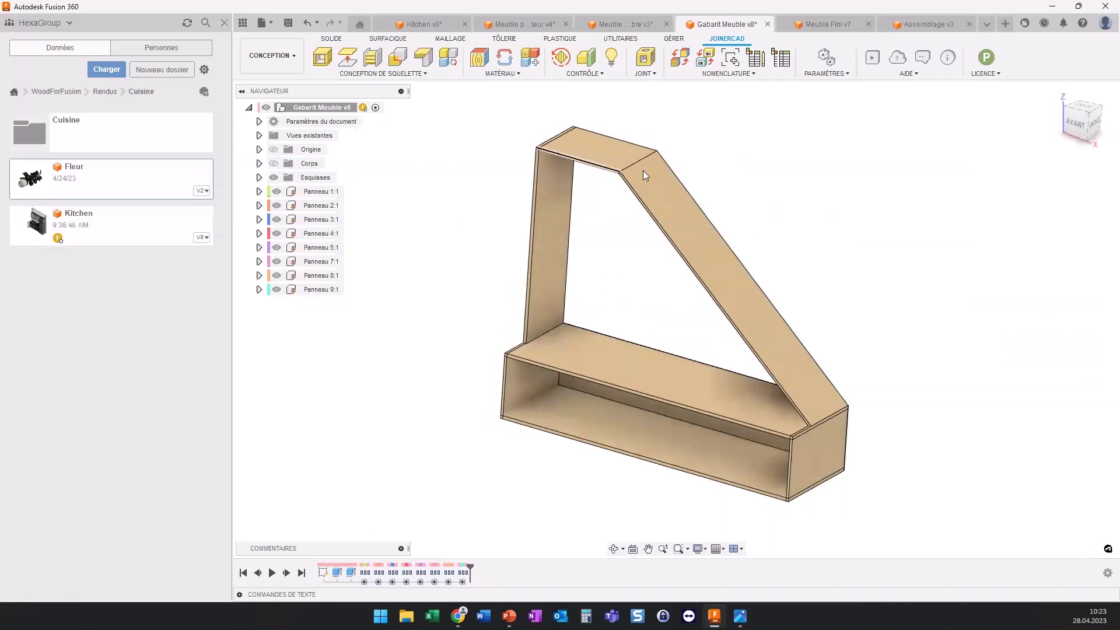
Step: Clone the left upright 650 mm inward along the base as an independent 19 mm Panneau 10
left_click(347, 59)
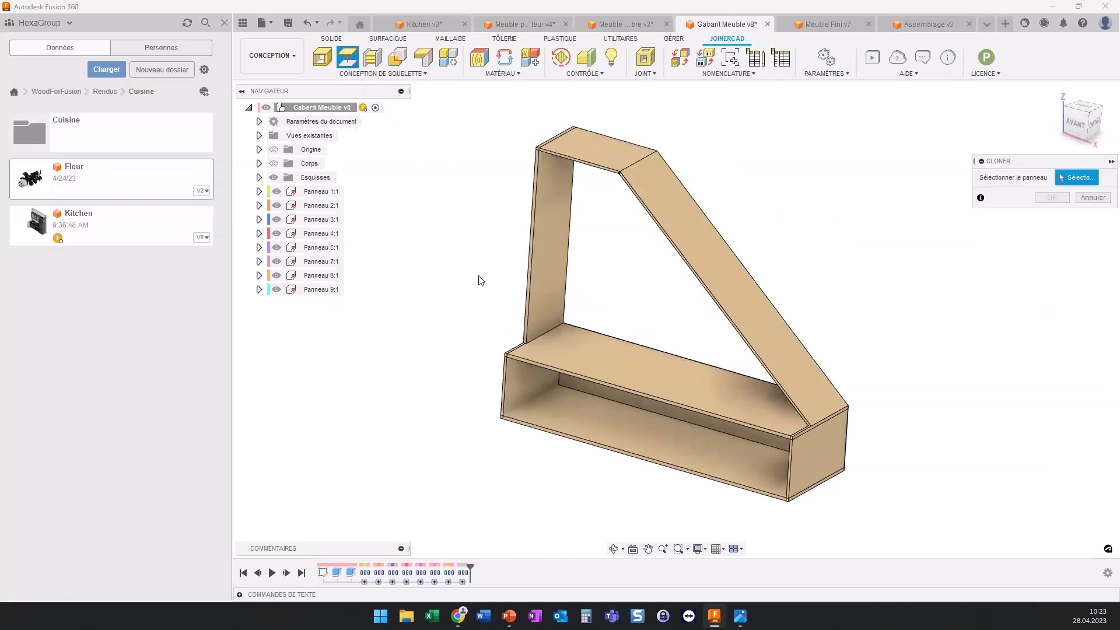
left_click(553, 288)
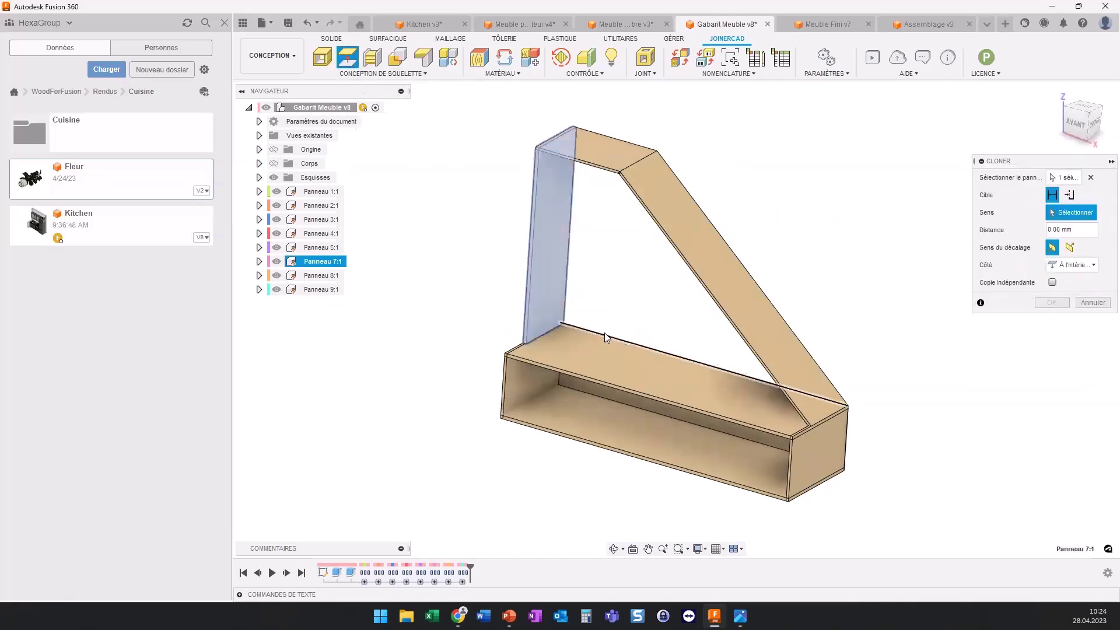
left_click(604, 334)
left_click(1088, 228)
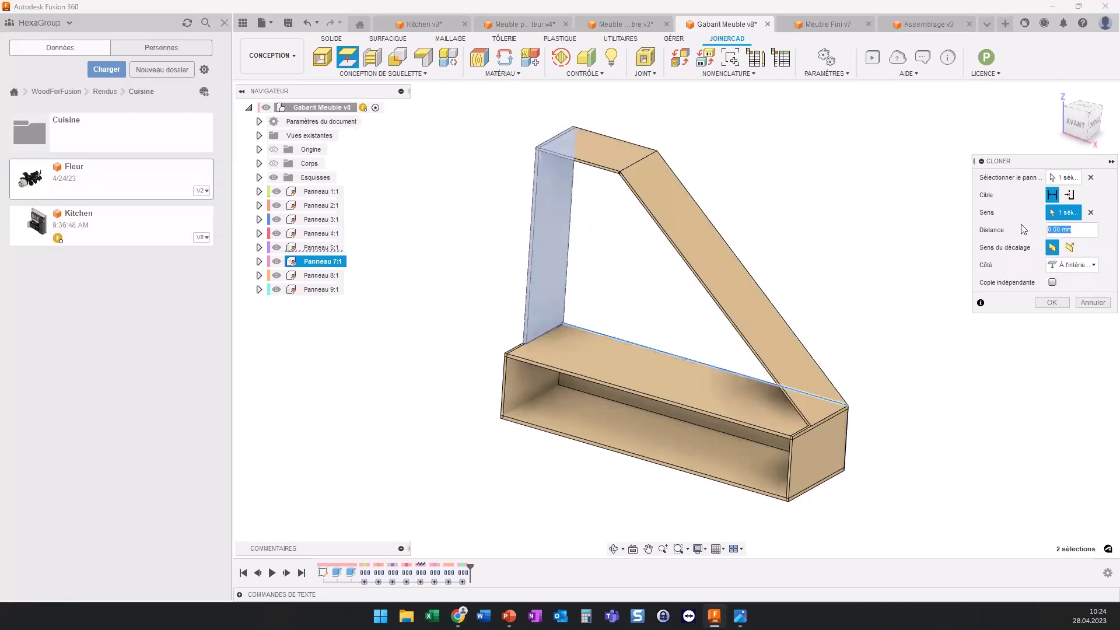
type("650")
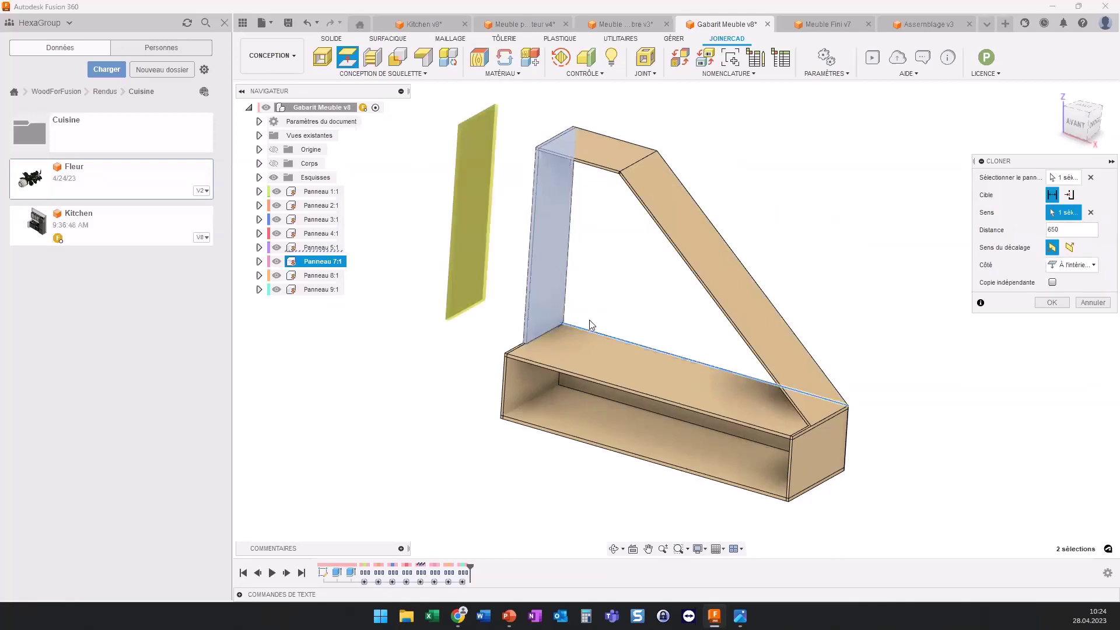
left_click(1069, 247)
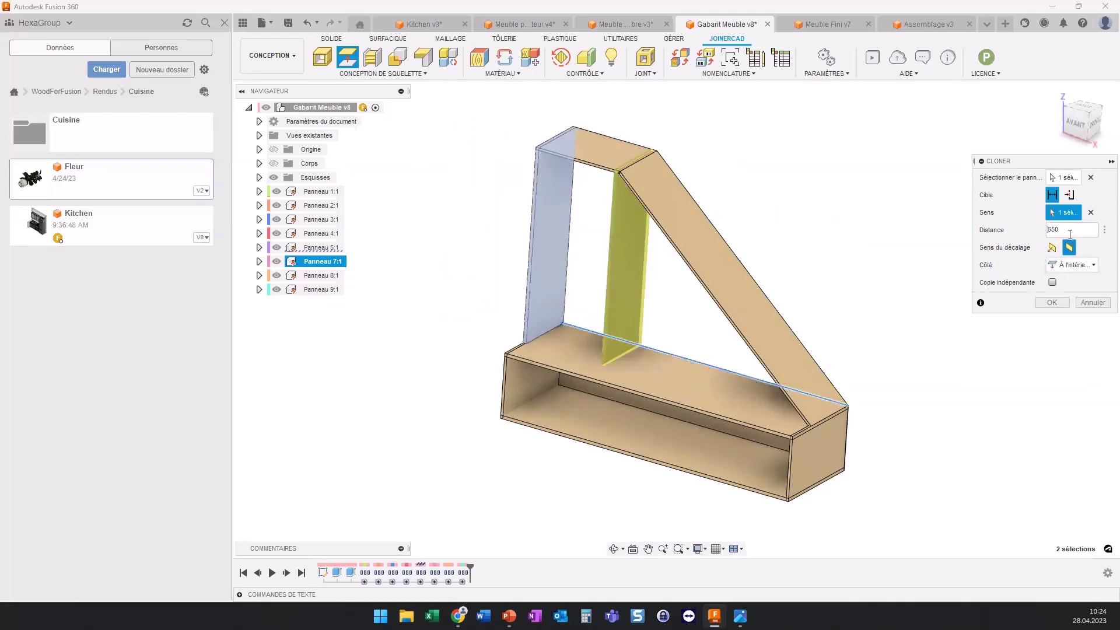
left_click(1053, 282)
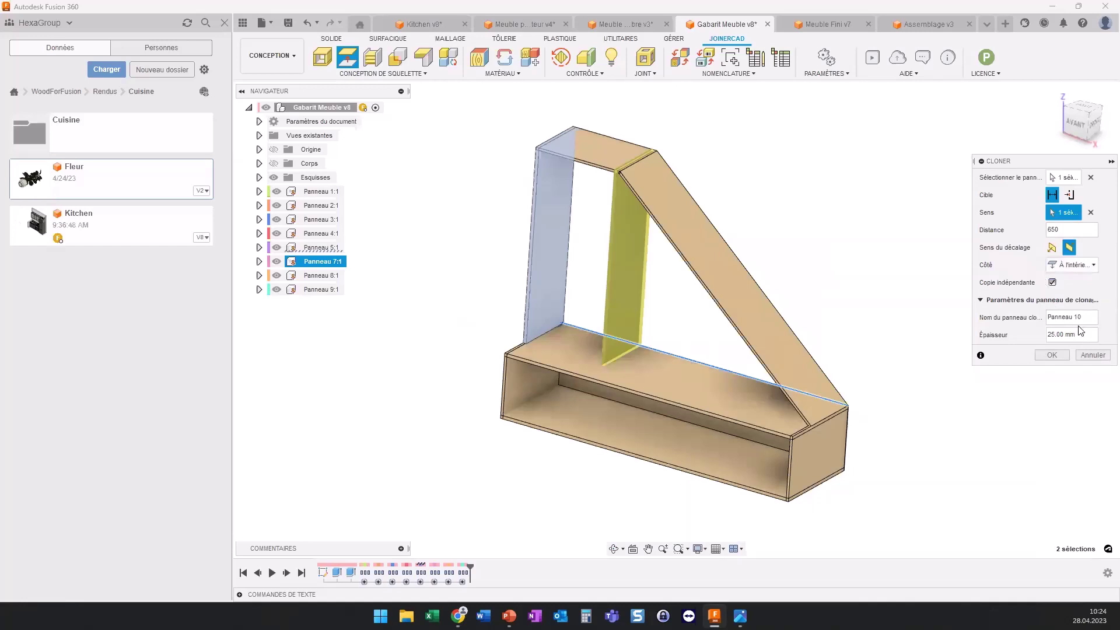
triple_click(1060, 334)
type("19")
key("Return")
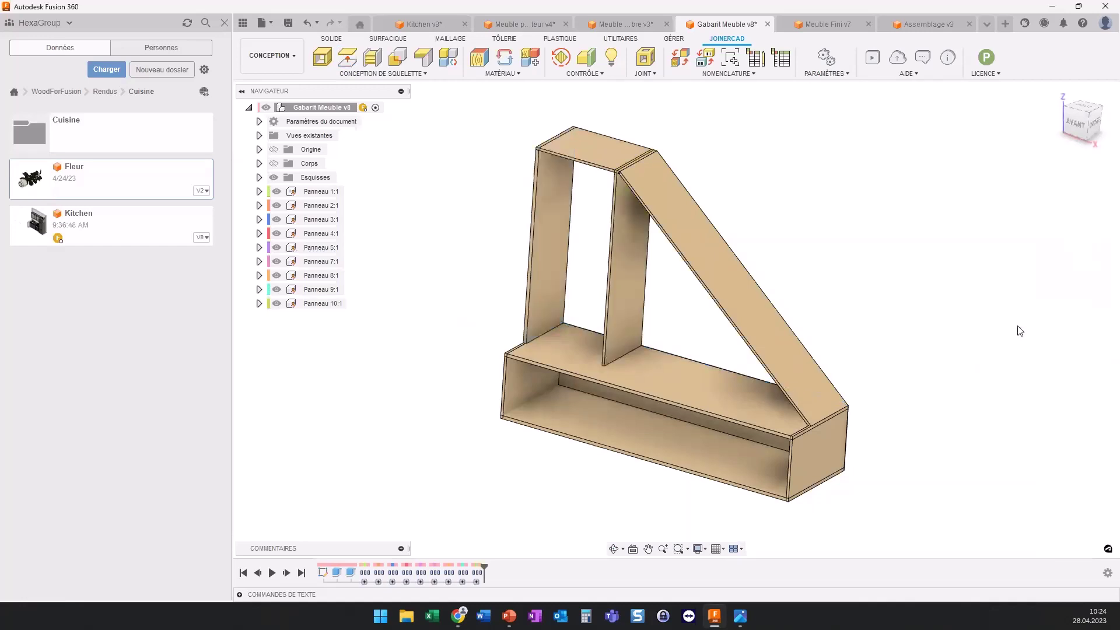
left_click(348, 56)
Step: Clone Panneau 10 550 mm along the base edge, flipped, to create Panneau 11
left_click(628, 291)
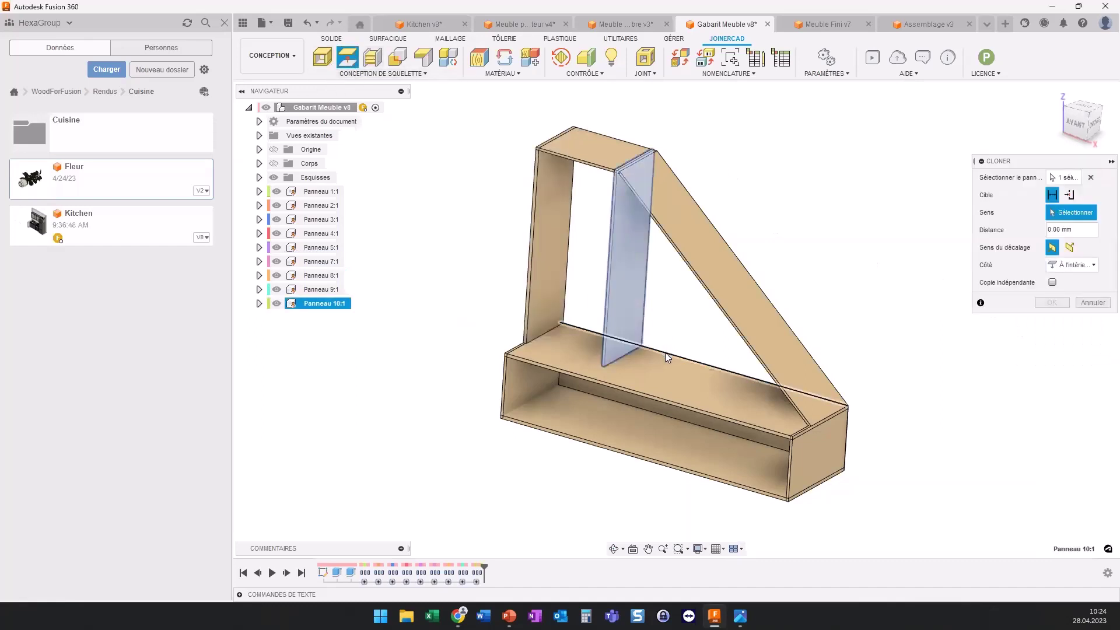
left_click(664, 353)
left_click_drag(1072, 223, 1038, 229)
type("550")
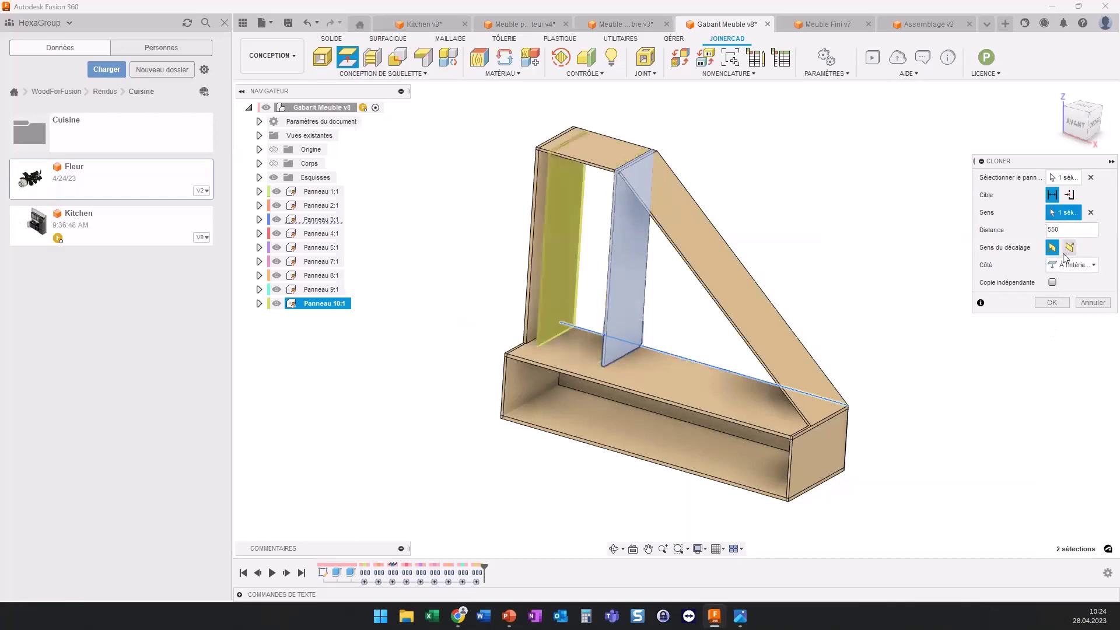
left_click(1063, 250)
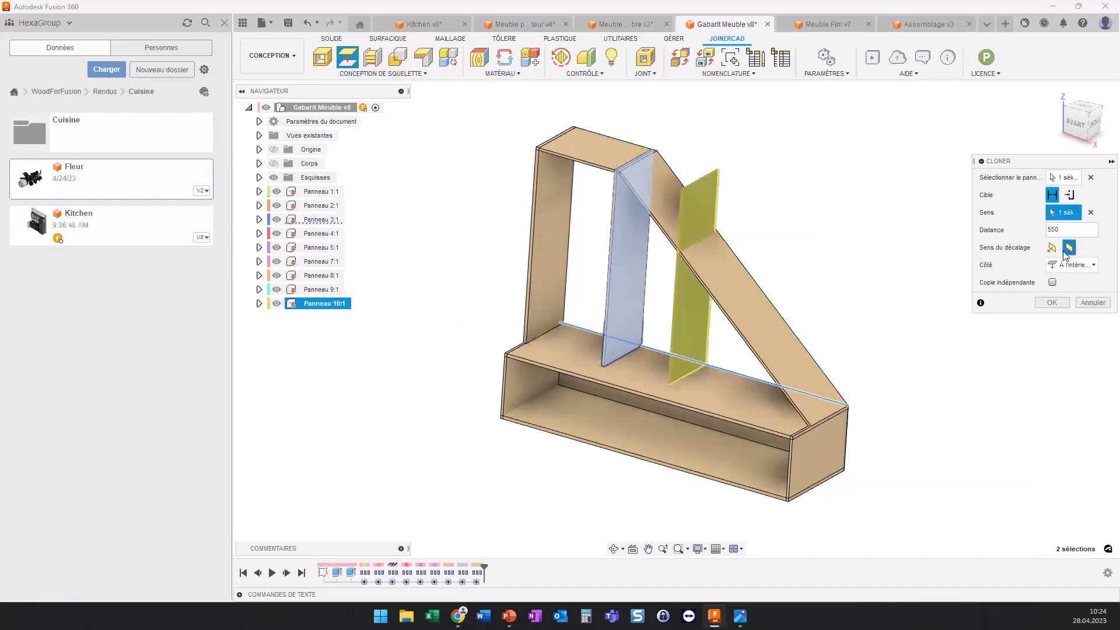
left_click(1057, 303)
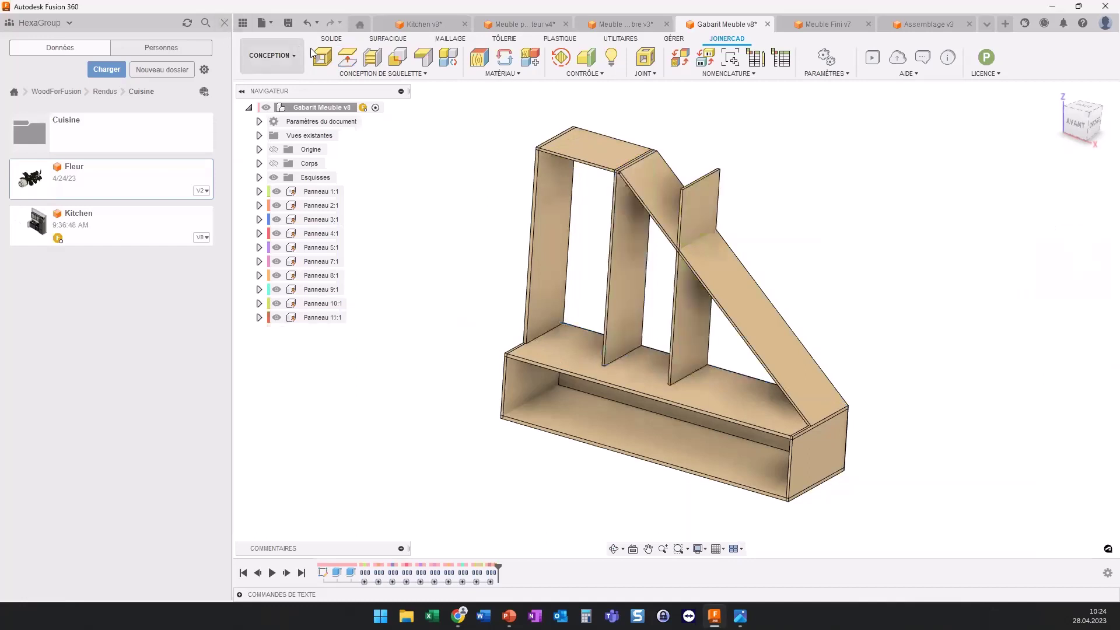
Step: Clone Panneau 11 450 mm along the bottom shelf as independent Panneau 12
left_click(347, 57)
left_click(693, 337)
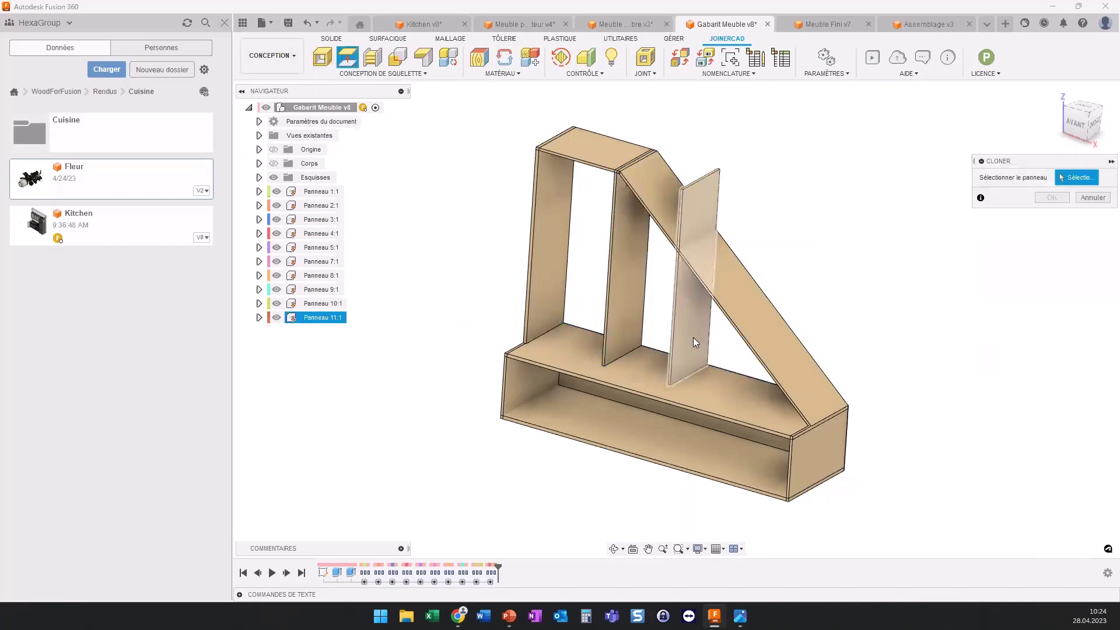
left_click(736, 371)
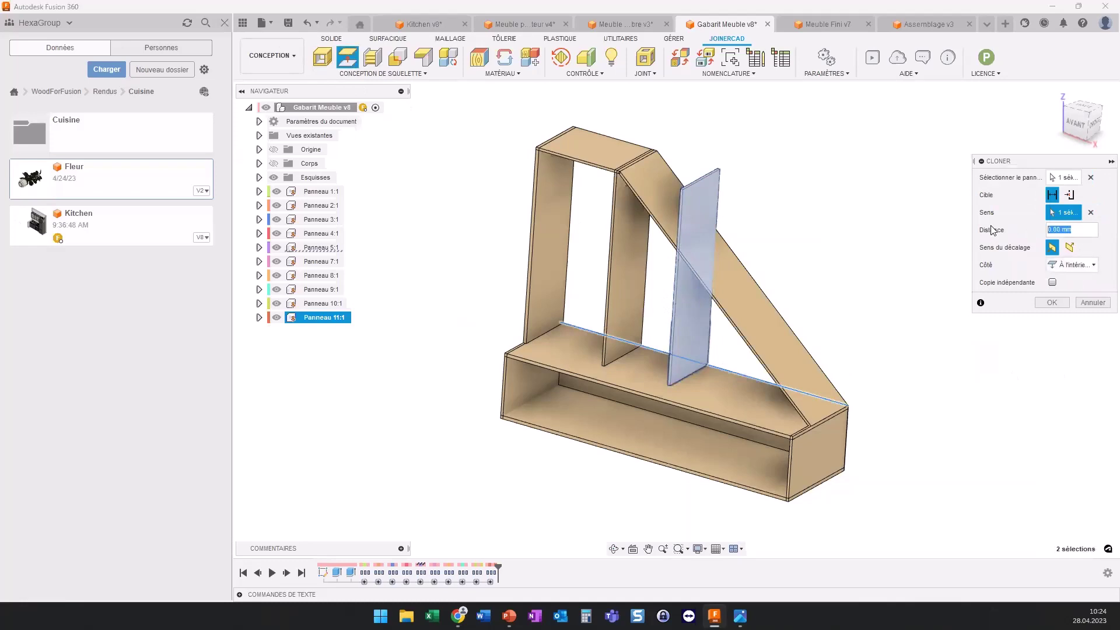
type("450")
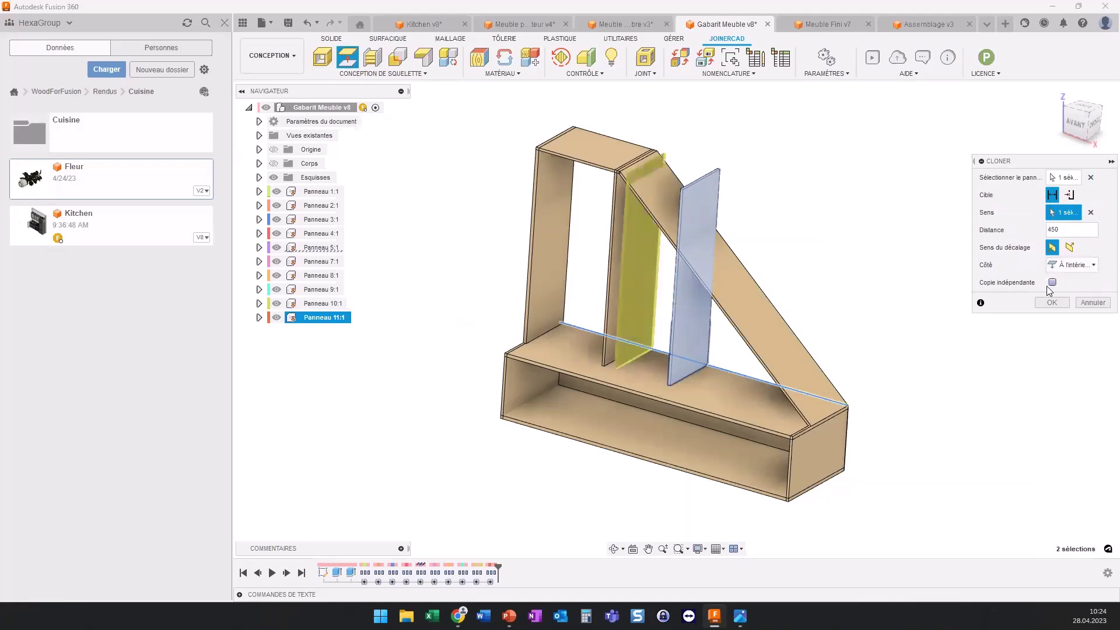
left_click(1052, 283)
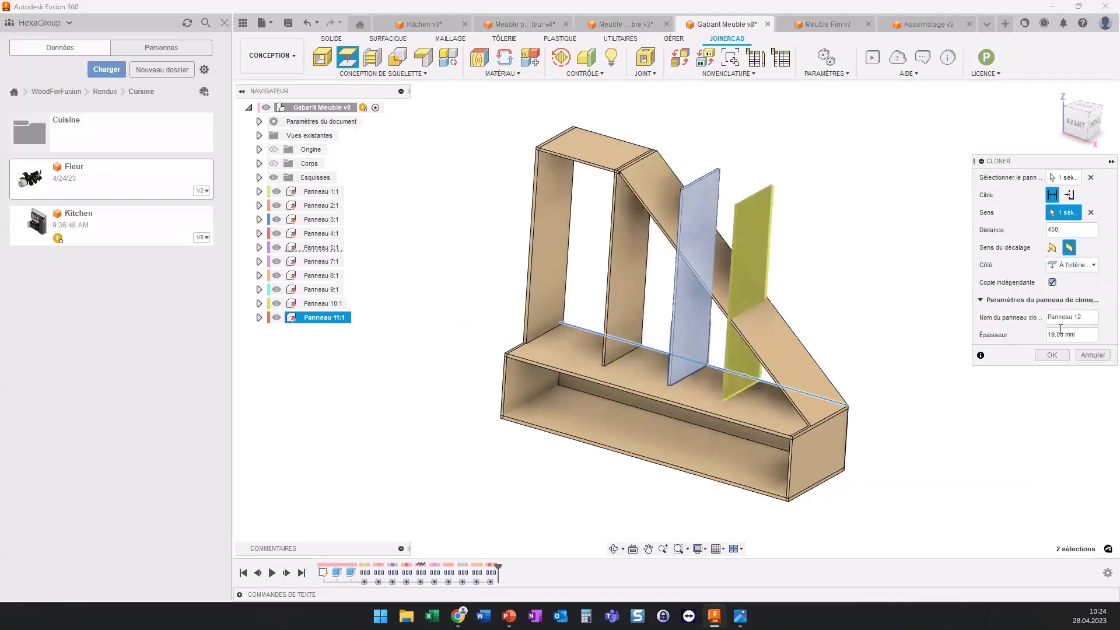
left_click(1050, 355)
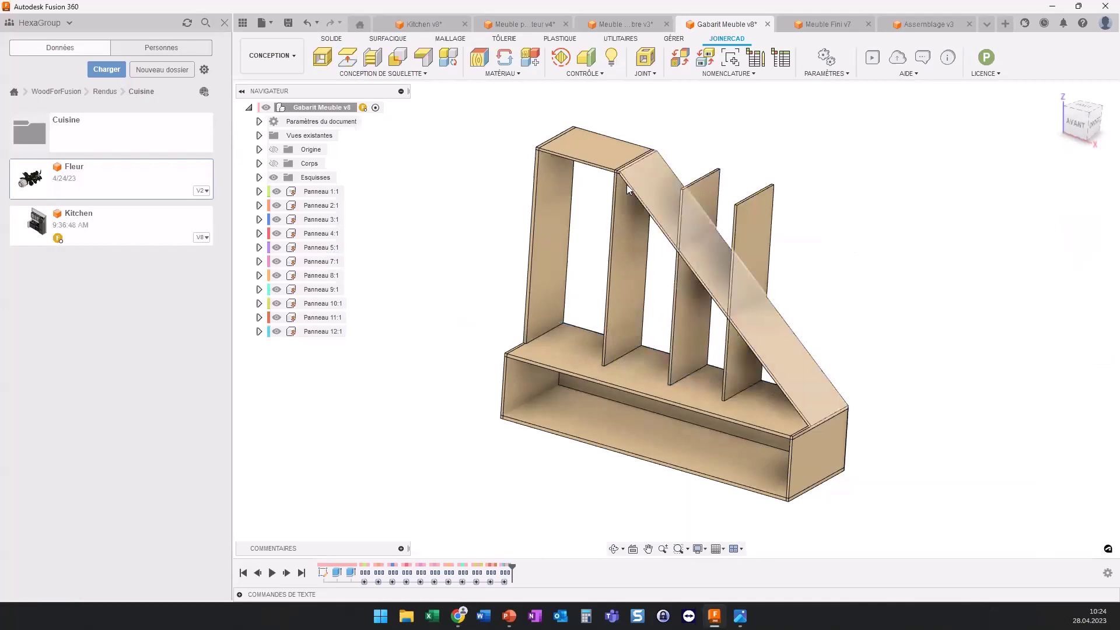
middle_click_drag(654, 287, 677, 278, "shift")
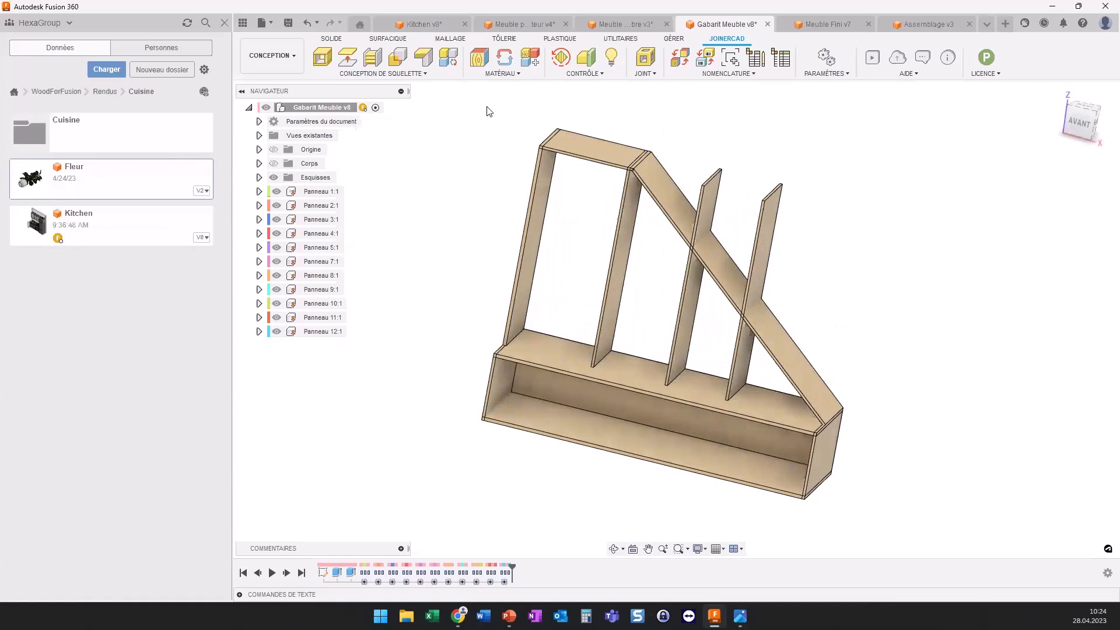
Step: Trim the two dividers, Panneau 11 and 12, against the diagonal panel and the base panel
left_click(398, 56)
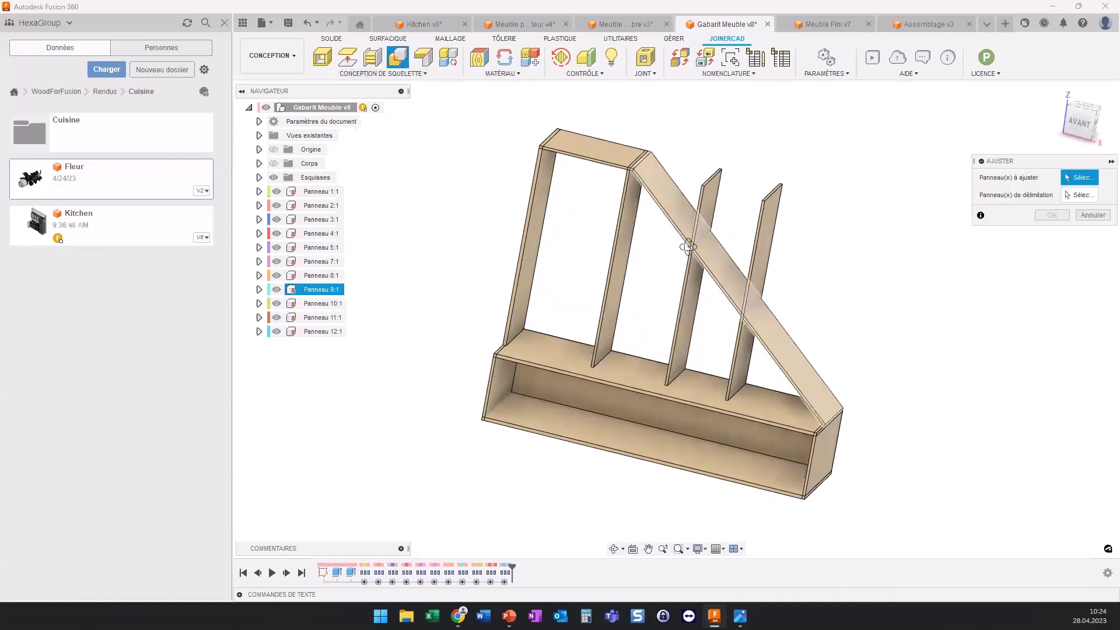
middle_click_drag(688, 247, 731, 344, "shift")
left_click(737, 351)
left_click(694, 328)
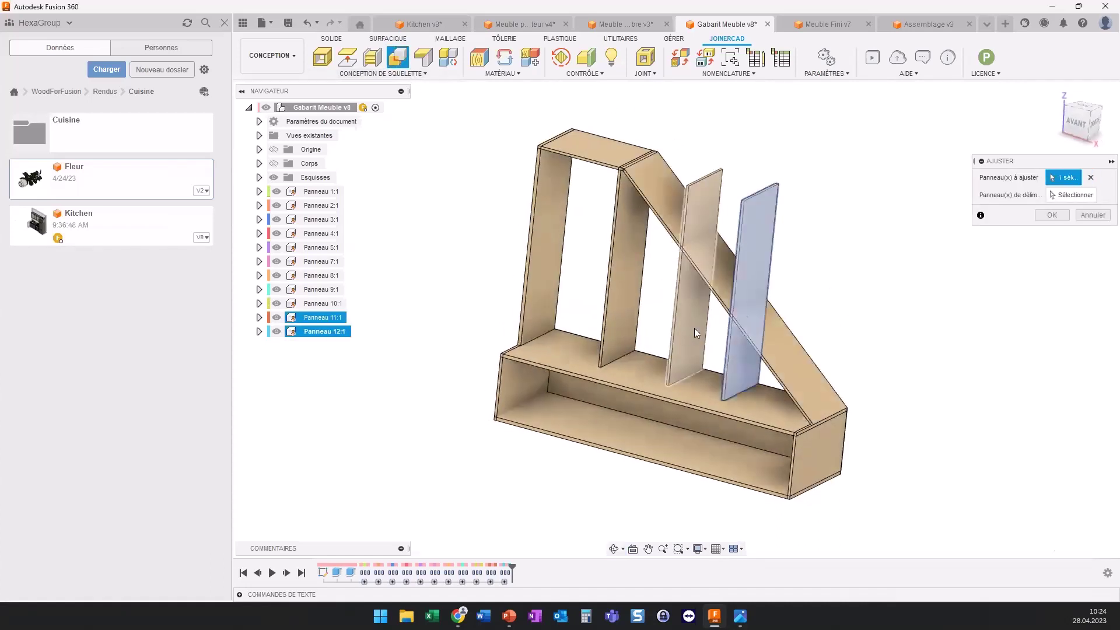
left_click(1050, 197)
left_click(772, 345)
left_click(808, 408)
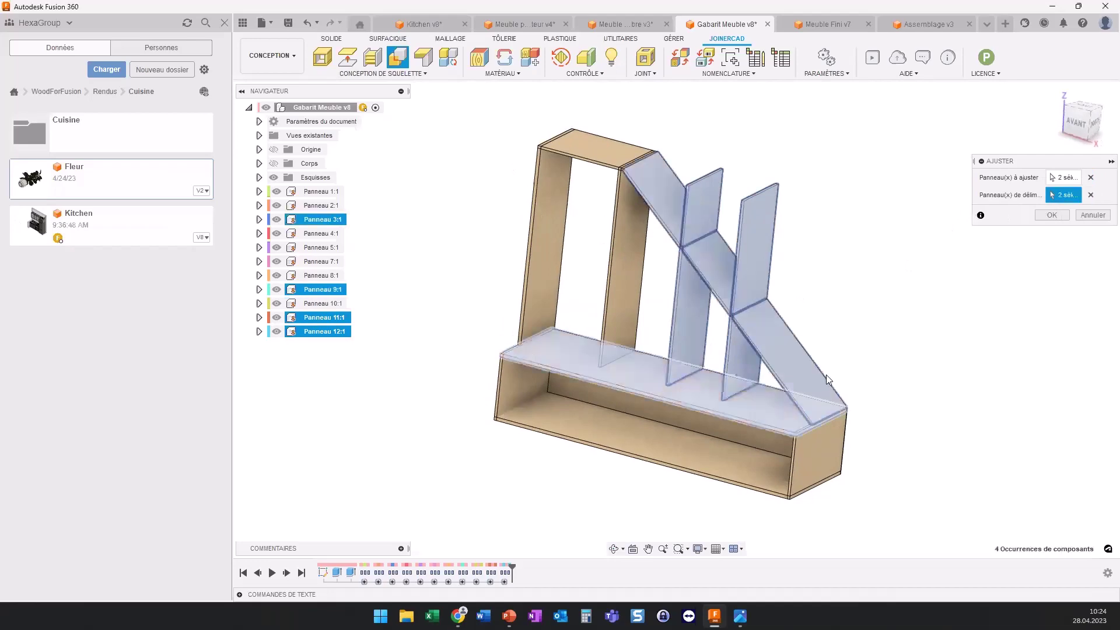
left_click(1051, 215)
Step: Orbit, zoom and pan around the model to inspect the trimmed dividers and base
mouse_move(769, 272)
middle_mouse_down("shift")
mouse_move(714, 278)
mouse_move(670, 233)
middle_mouse_up("shift")
scroll(641, 198, "up", 4)
scroll(620, 172, "up", 5)
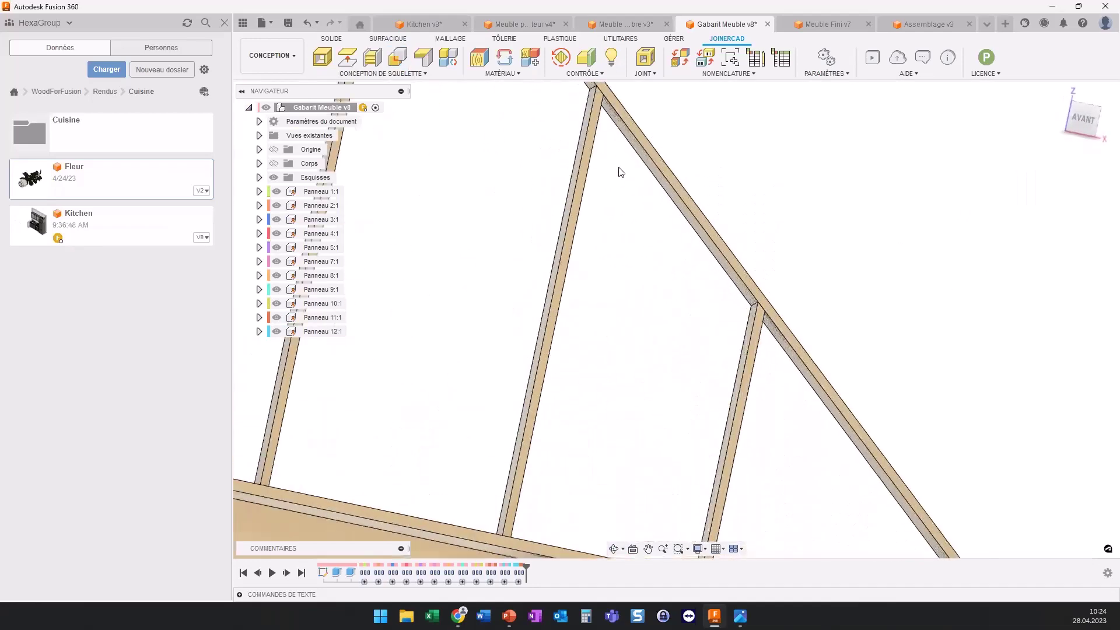
scroll(621, 172, "down", 3)
scroll(615, 175, "down", 3)
mouse_move(625, 212)
middle_mouse_down("shift")
mouse_move(612, 295)
mouse_move(572, 335)
middle_mouse_up("shift")
middle_click_drag(588, 217, 592, 274, "shift")
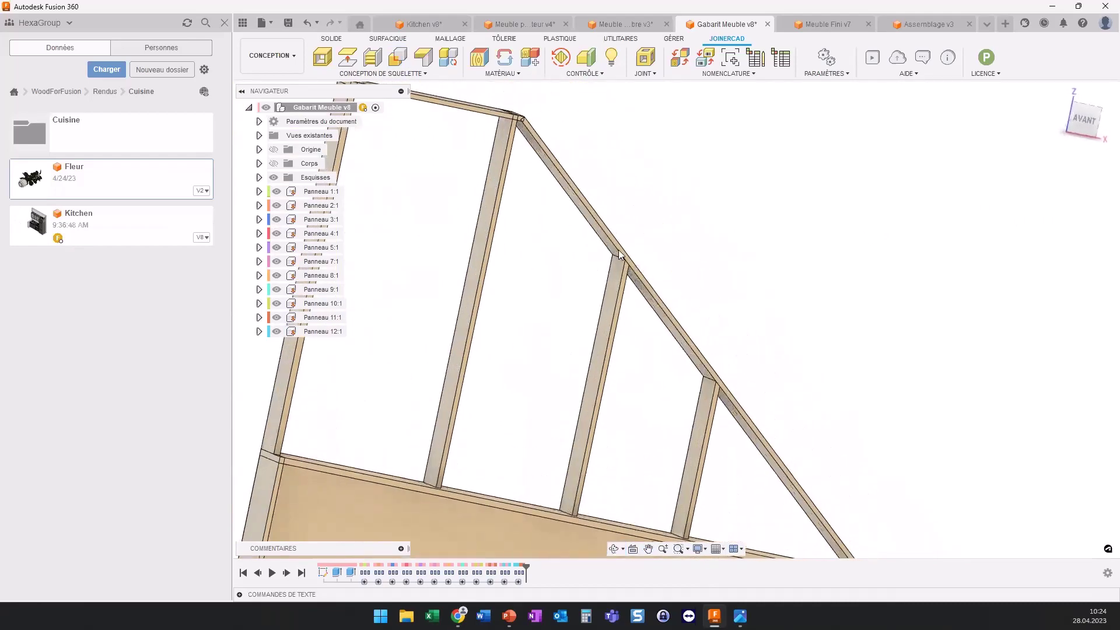
scroll(618, 254, "up", 3)
scroll(618, 263, "up", 2)
scroll(723, 348, "down", 4)
mouse_move(642, 315)
middle_mouse_down()
mouse_move(615, 296)
mouse_move(627, 305)
mouse_move(651, 286)
middle_mouse_up()
scroll(615, 295, "down", 3)
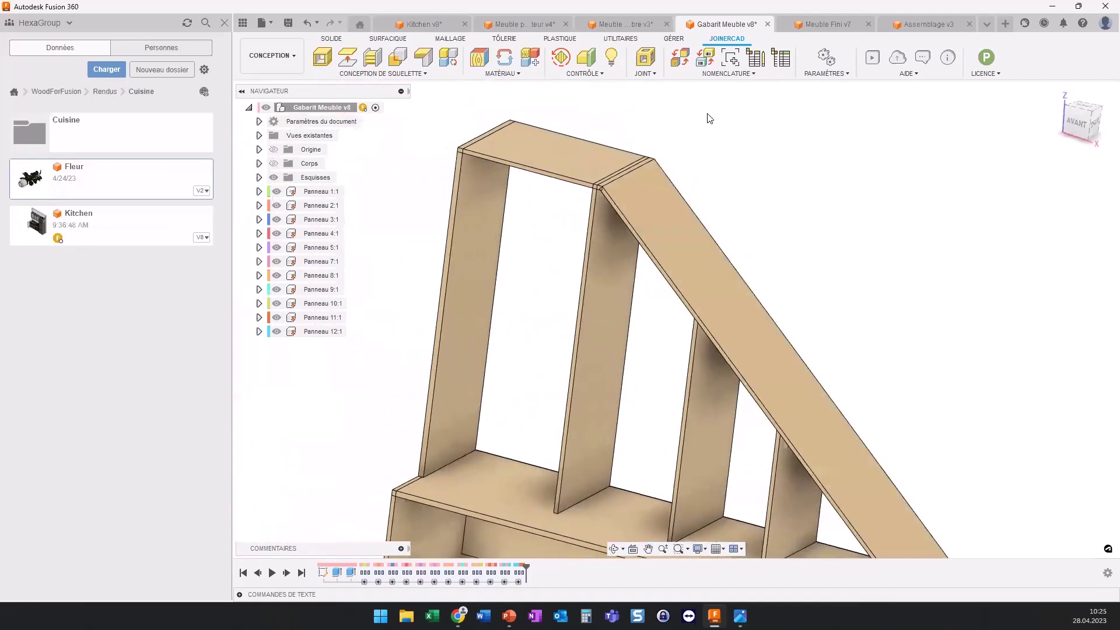
Step: Trim the left and middle uprights, Panneau 7:1 and 10:1, to the top Panneau 8:1
left_click(397, 56)
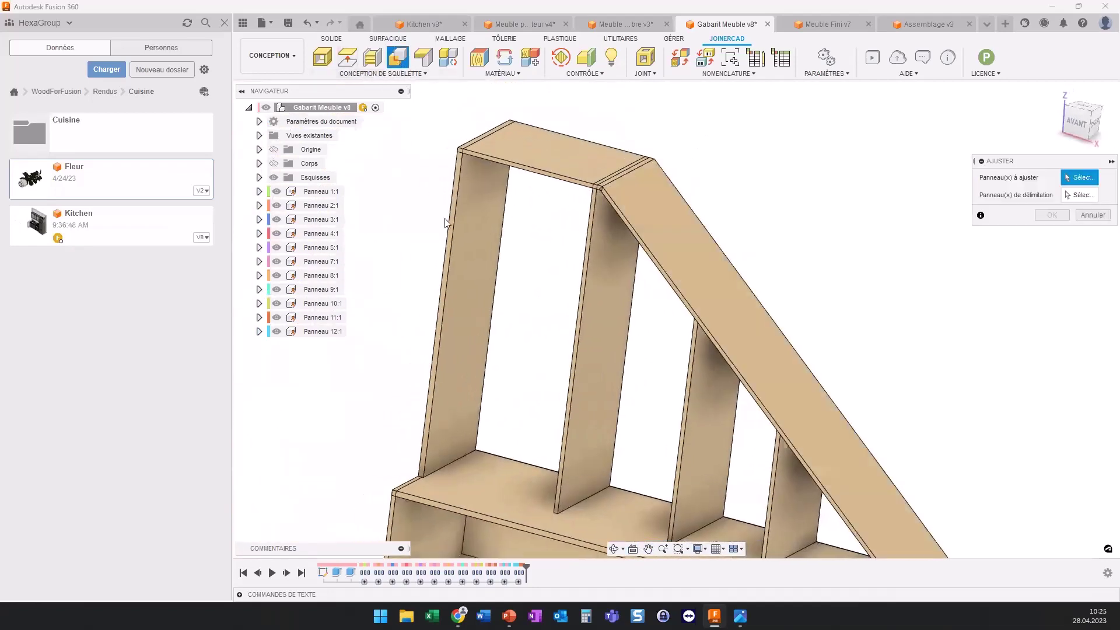
left_click(580, 307)
left_click(467, 140)
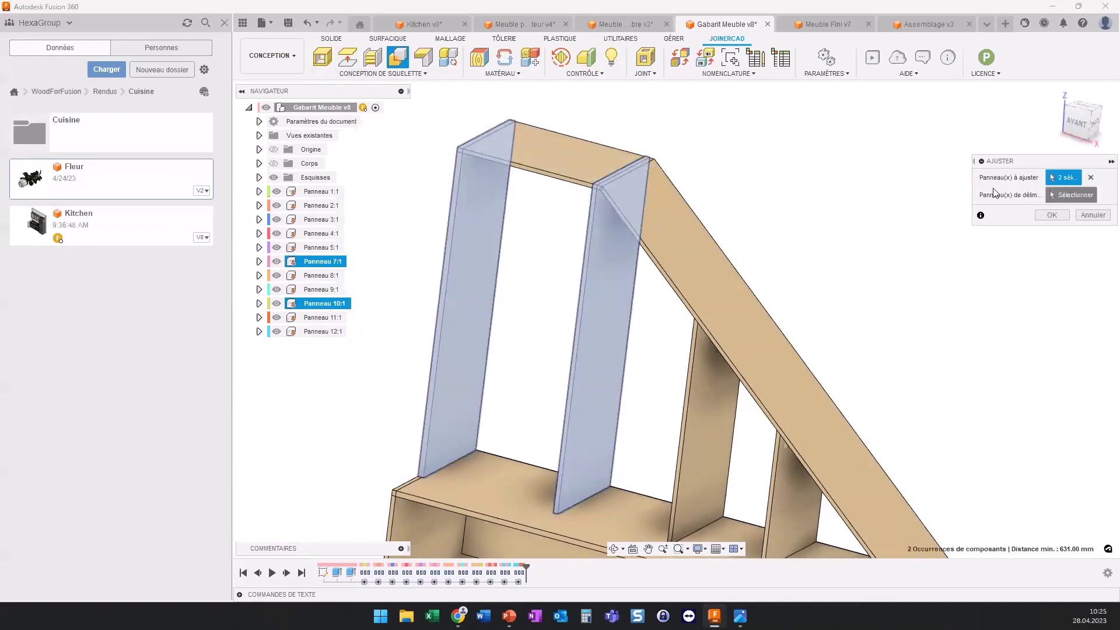
left_click(1061, 195)
left_click(525, 155)
left_click(1049, 216)
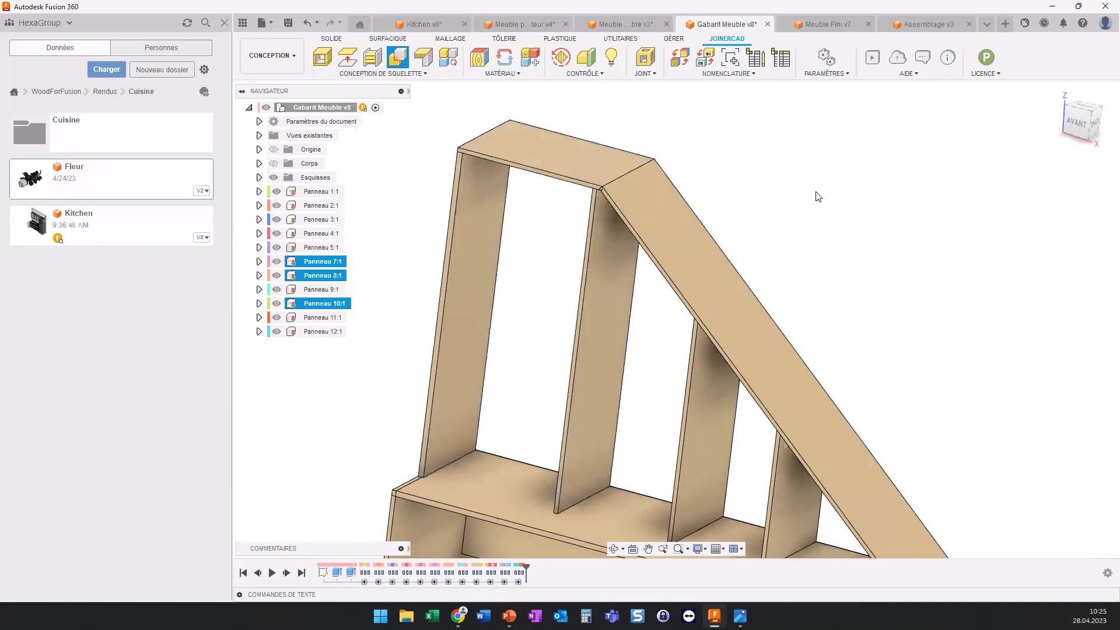
scroll(596, 183, "up", 1)
Step: Mitre the top panel and the diagonal panel together with Tailler en onglet
scroll(596, 183, "up", 2)
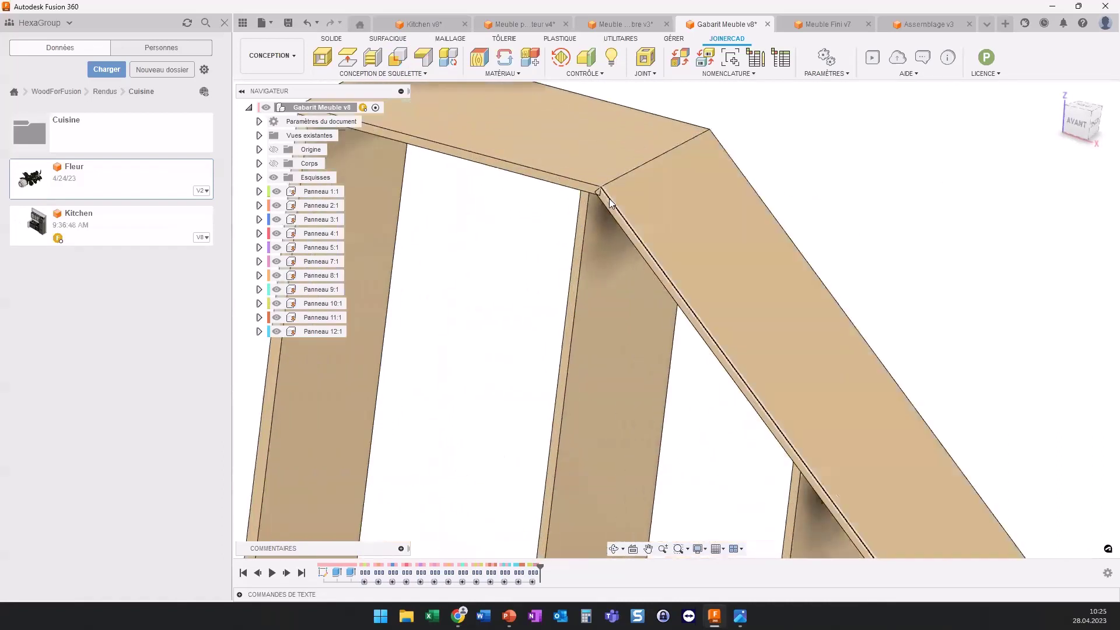
scroll(601, 188, "up", 2)
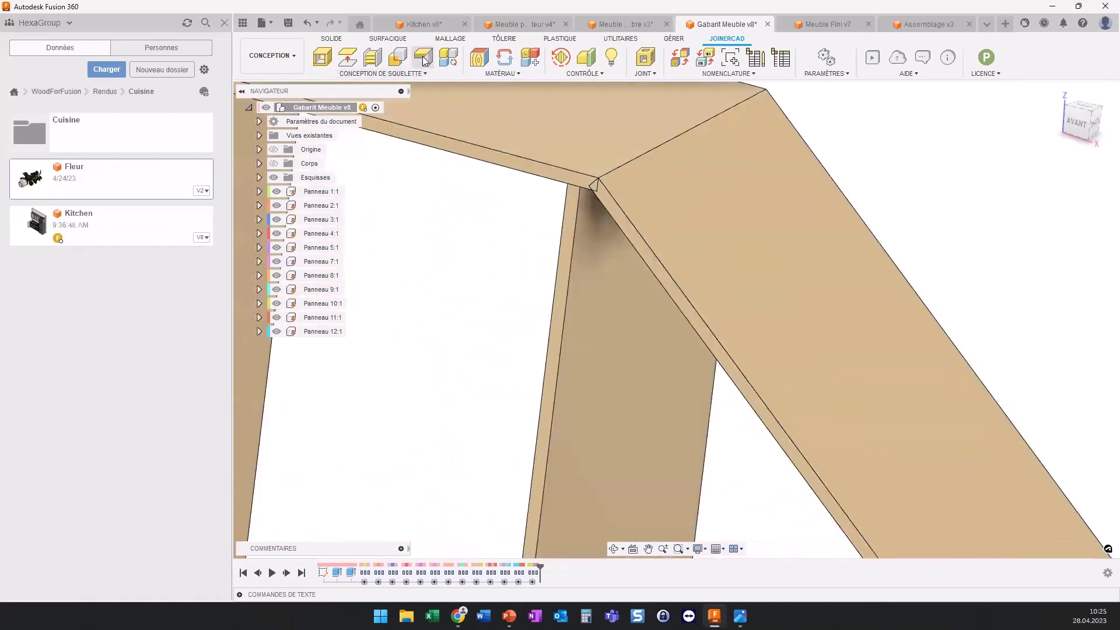
left_click(423, 56)
left_click(536, 138)
left_click(690, 204)
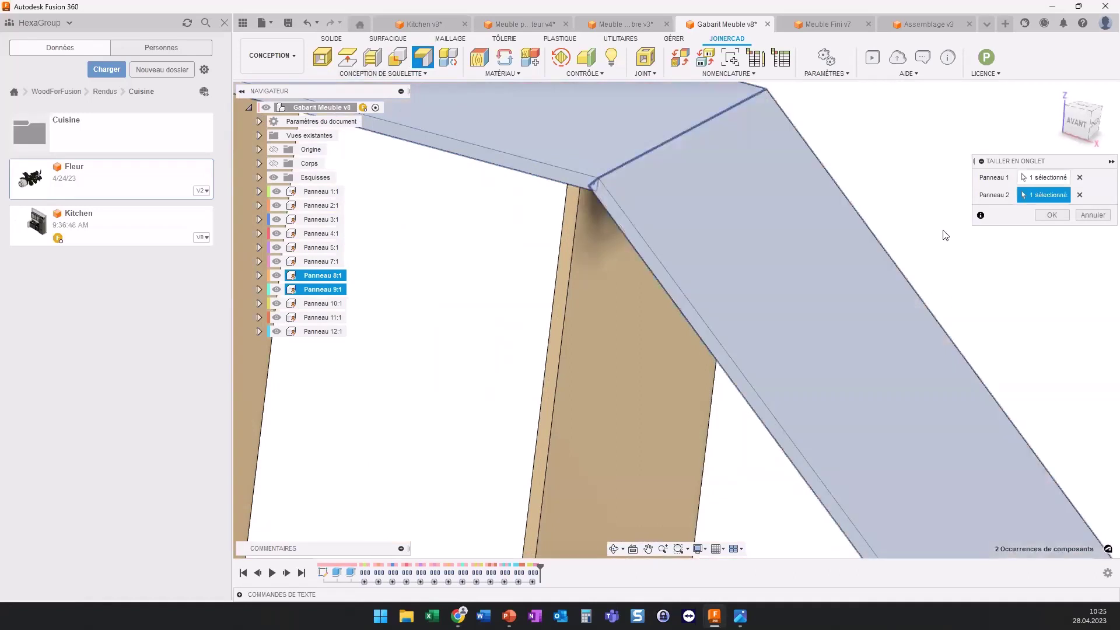
key("Return")
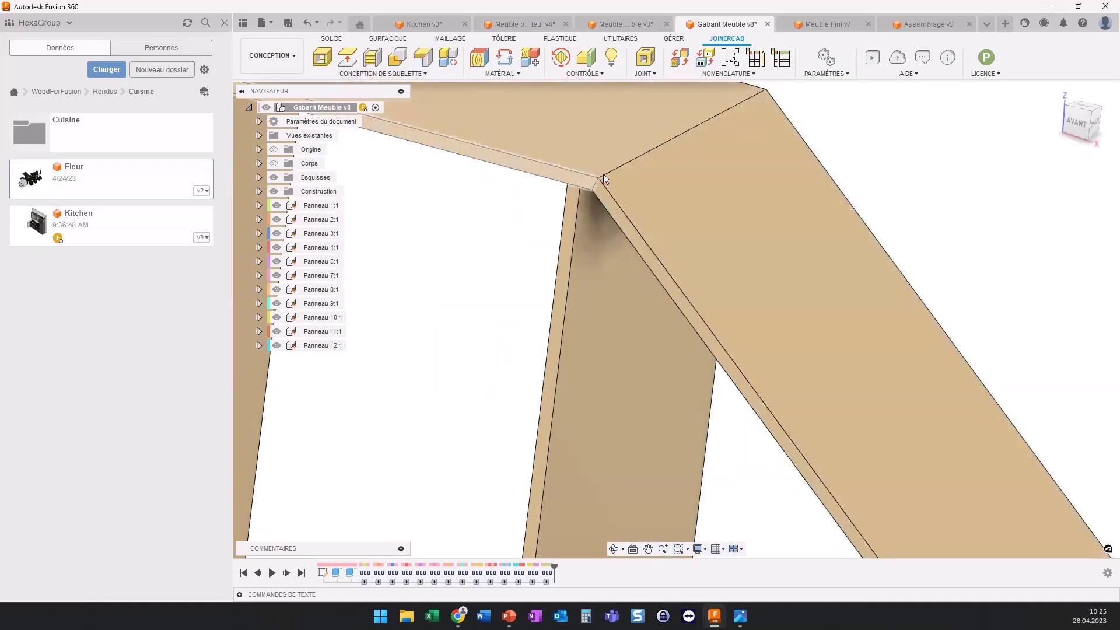
Step: Trim the slanted diagonal panel so it rests on the bottom shelf
scroll(596, 229, "down", 3)
scroll(596, 229, "down", 2)
middle_click_drag(712, 403, 688, 221)
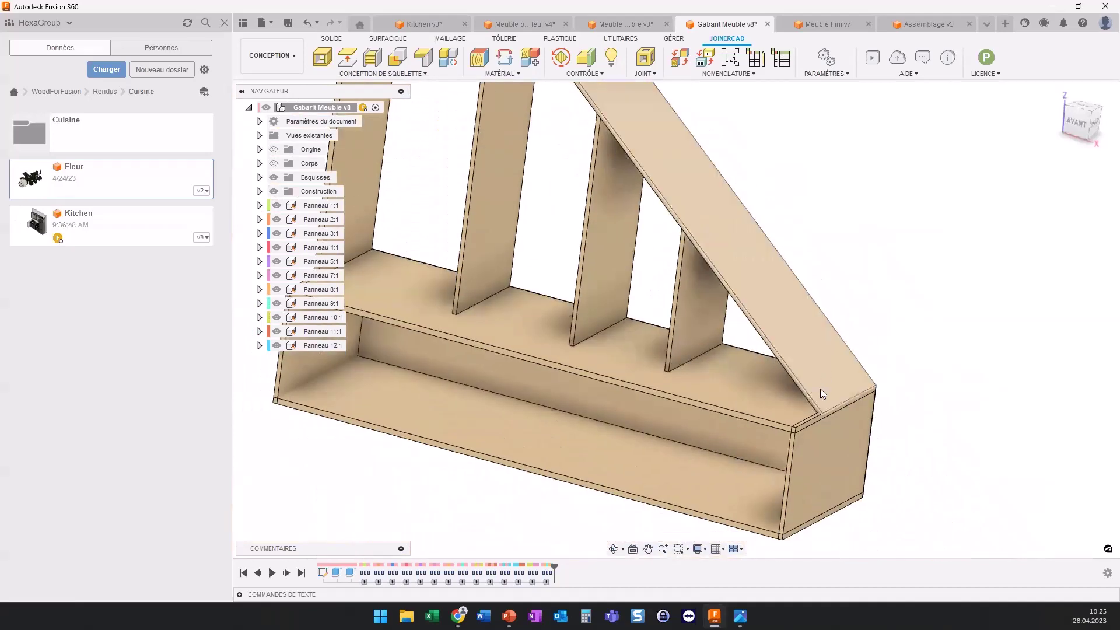
scroll(820, 389, "up", 5)
left_click(397, 57)
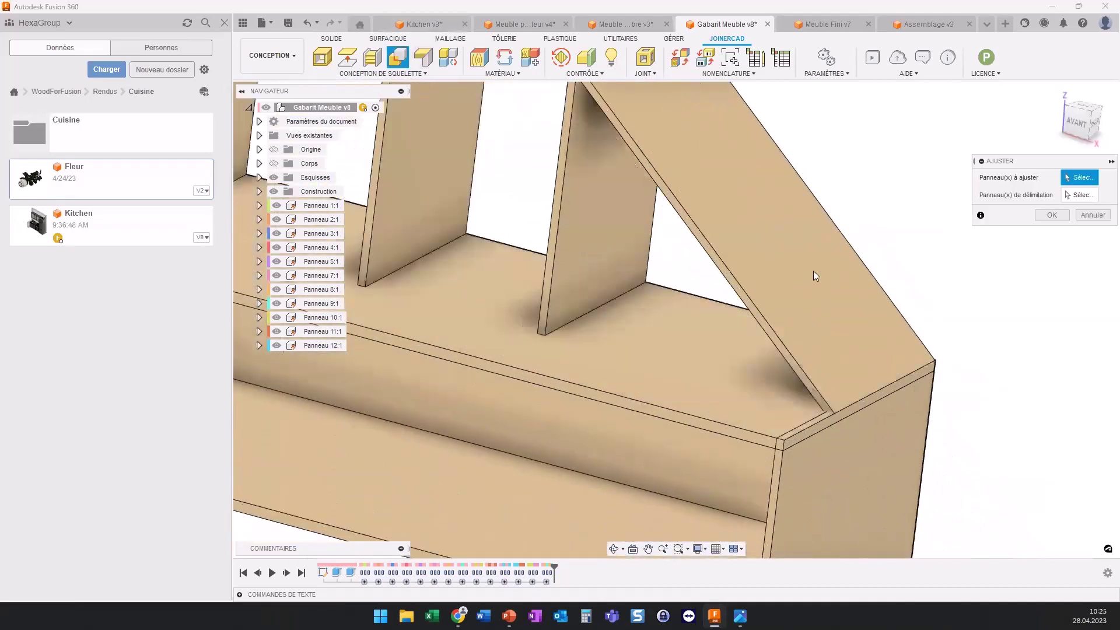
left_click(845, 286)
left_click(673, 350)
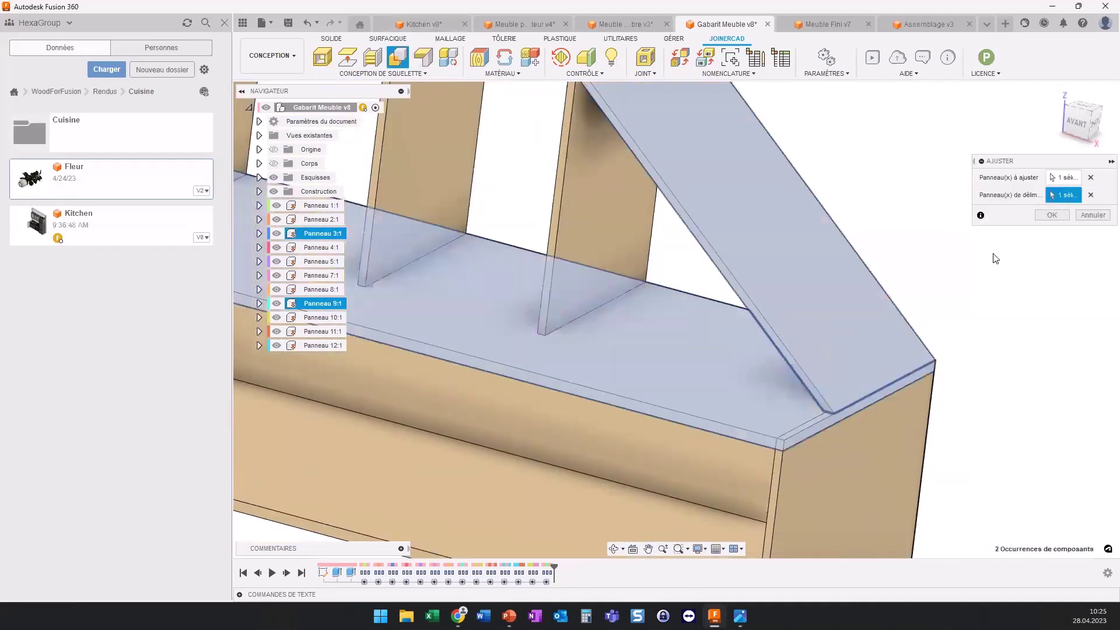
left_click(1051, 215)
Step: Check the rendered bookcase reference image in Photos, then return to the model
scroll(601, 274, "down", 3)
scroll(600, 274, "down", 2)
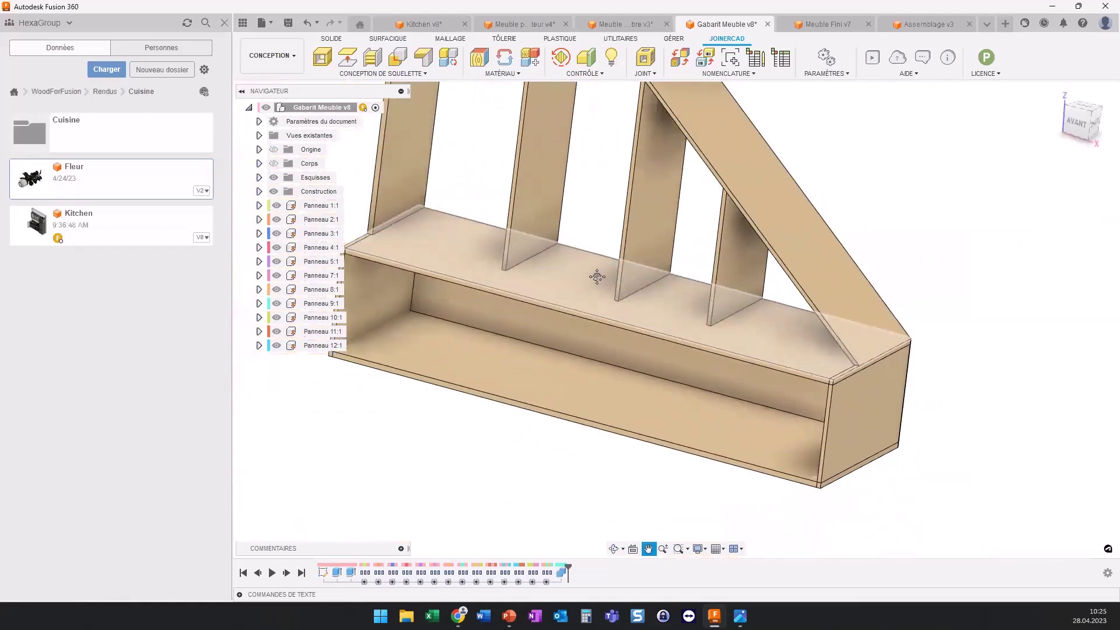
scroll(601, 274, "up", 4)
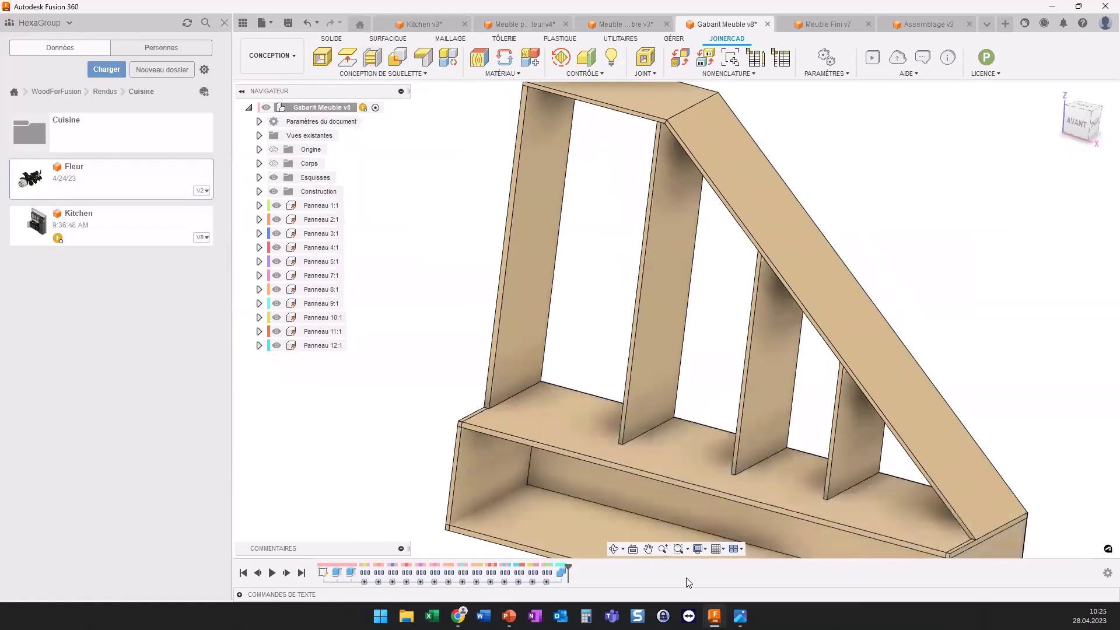
left_click(740, 616)
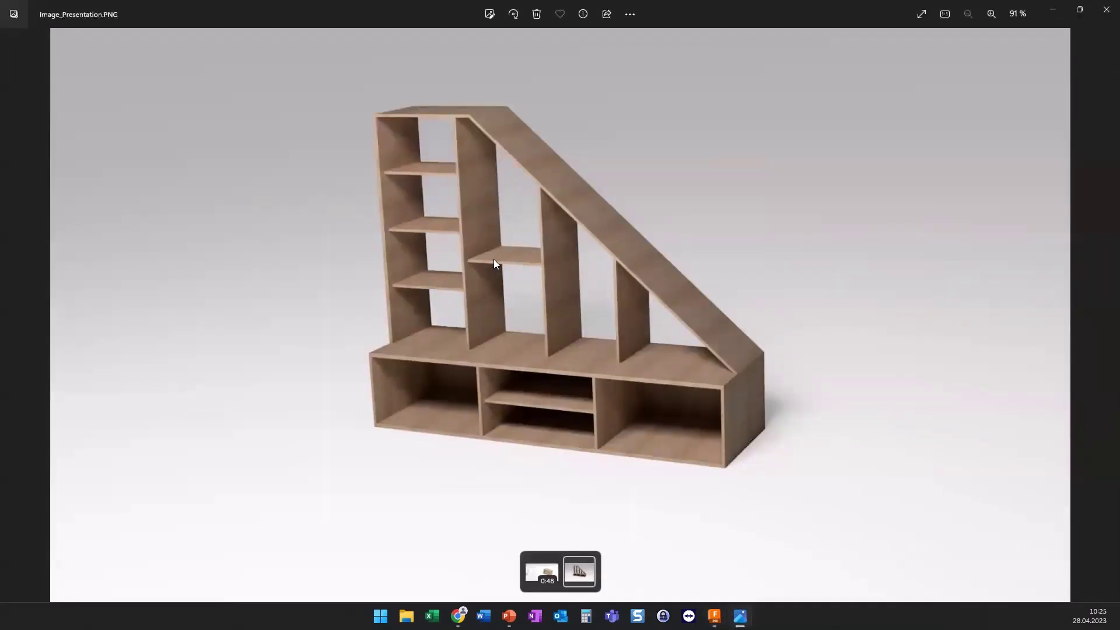
left_click(1053, 9)
Step: Add three shelves between the bottom and top panels with Étagères et diviseurs
left_click(378, 59)
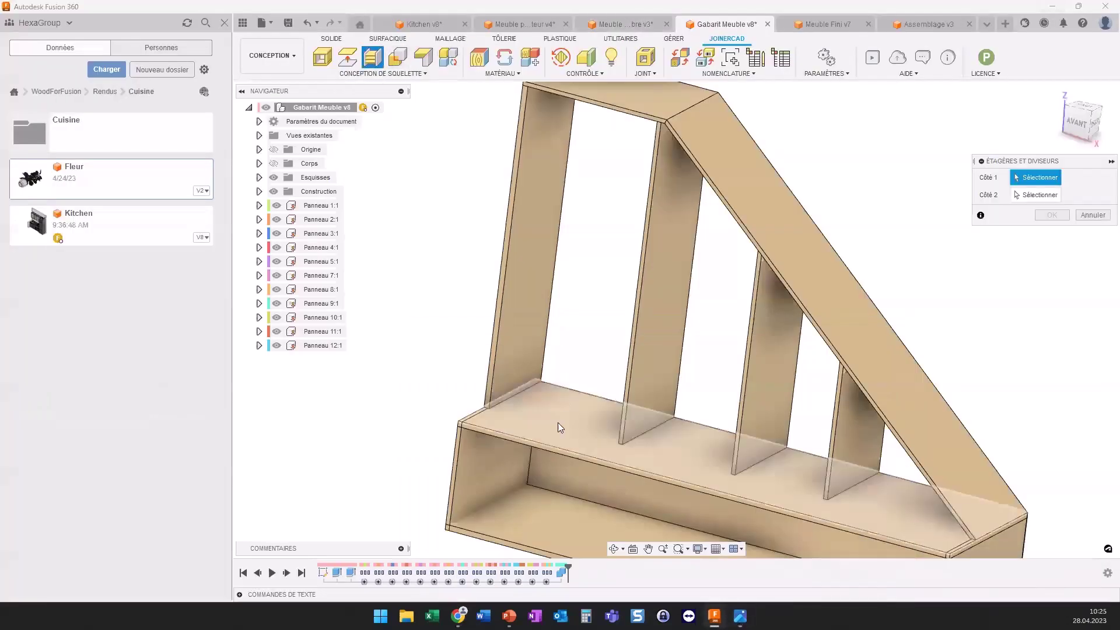
left_click(558, 423)
middle_click_drag(590, 253, 596, 196, "shift")
left_click(596, 195)
middle_click_drag(609, 122, 868, 239, "shift")
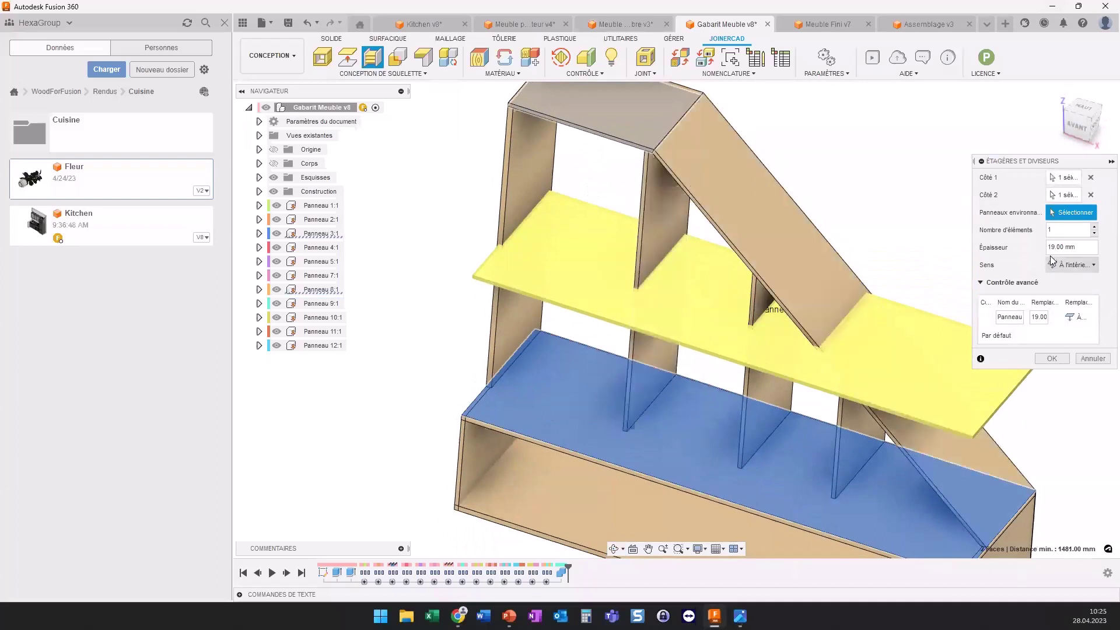
left_click(1034, 230)
type("3")
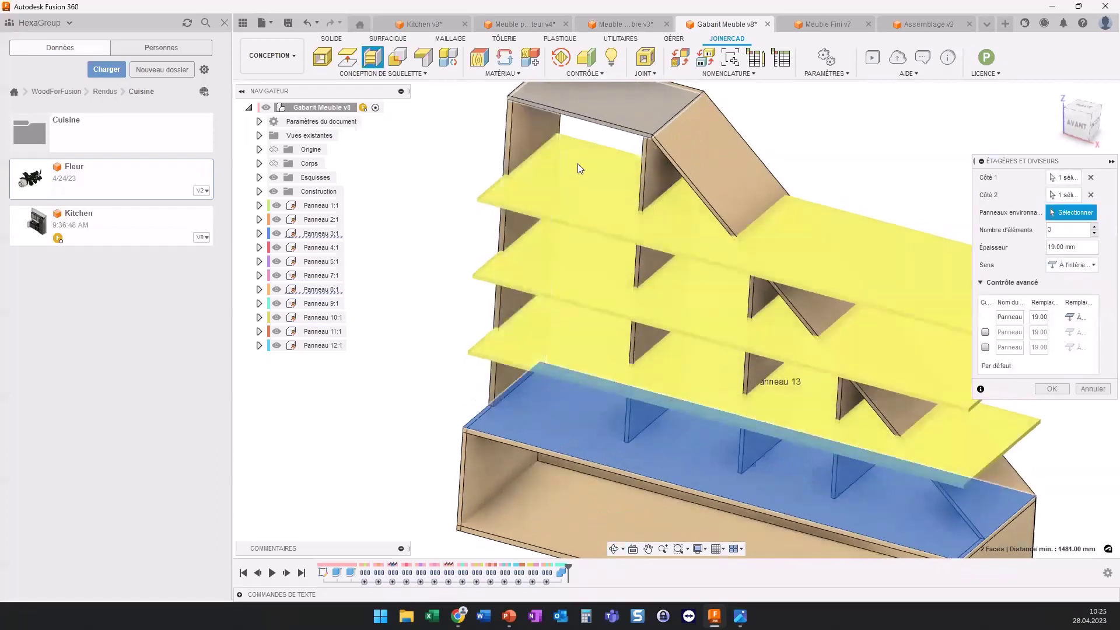
left_click(1047, 388)
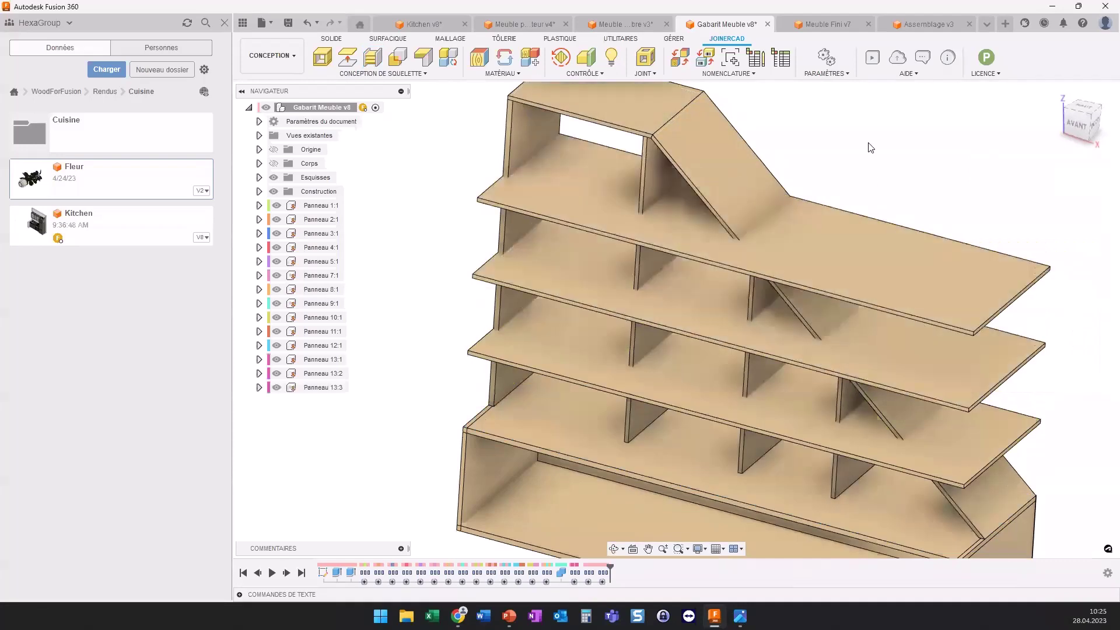
Step: Push a shelf's front face back 300 mm with Press/Pull
left_click(330, 39)
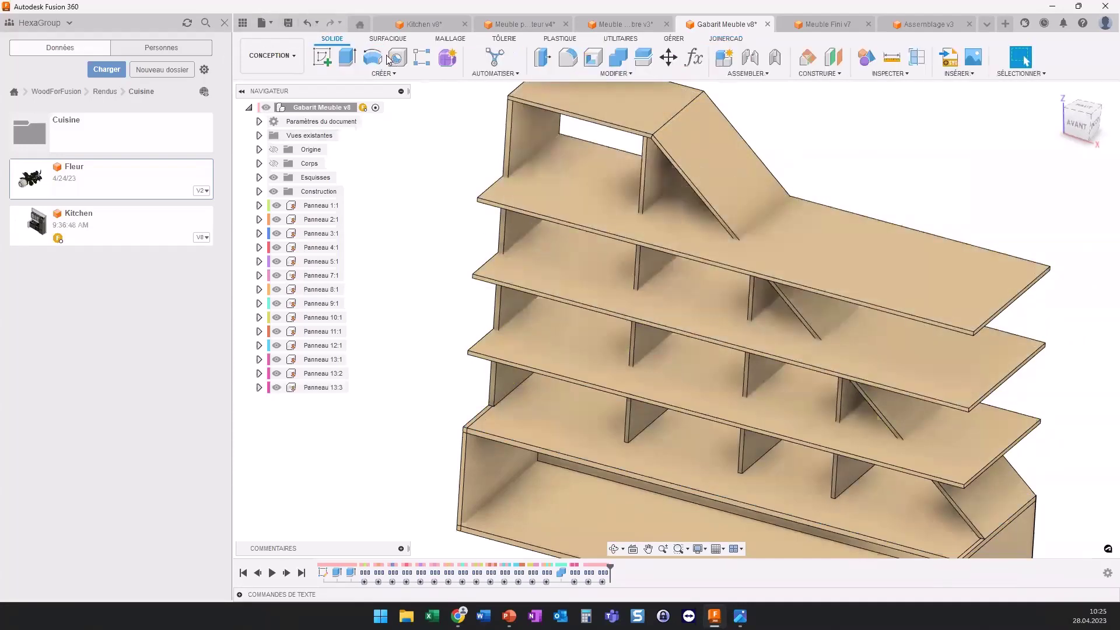
left_click(543, 57)
scroll(529, 217, "up", 3)
scroll(529, 217, "up", 2)
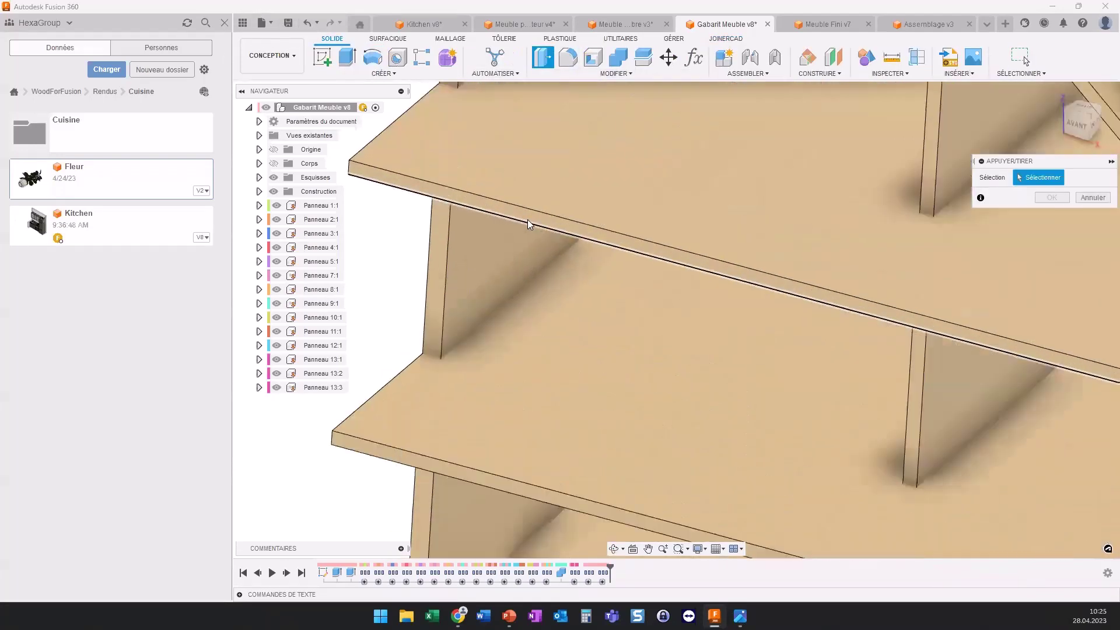
left_click(532, 220)
scroll(539, 246, "down", 1)
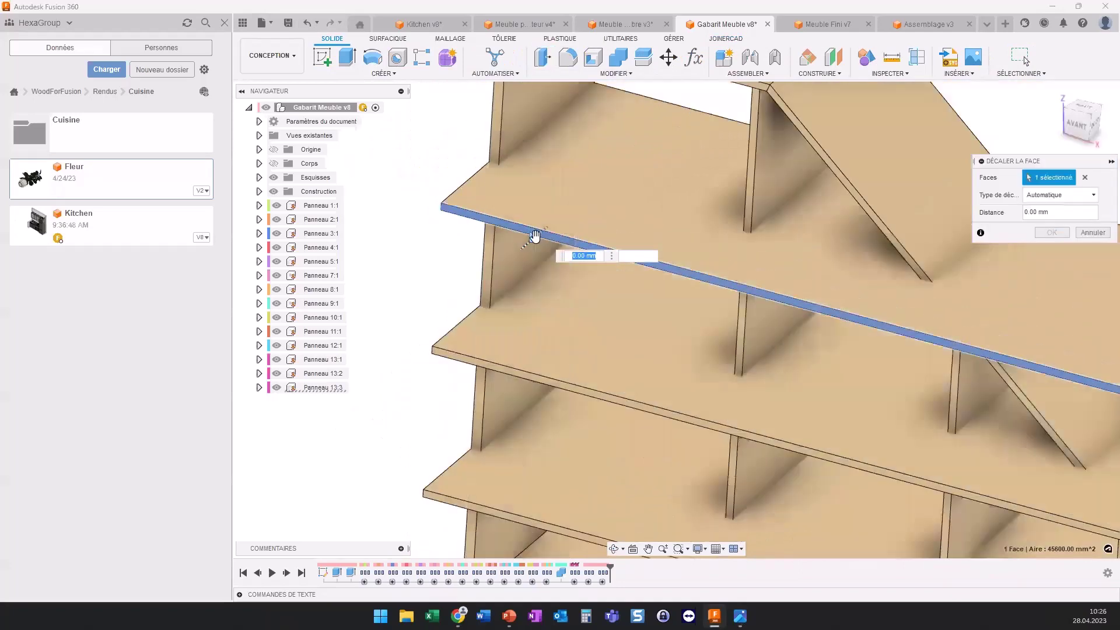
left_click_drag(535, 238, 582, 177)
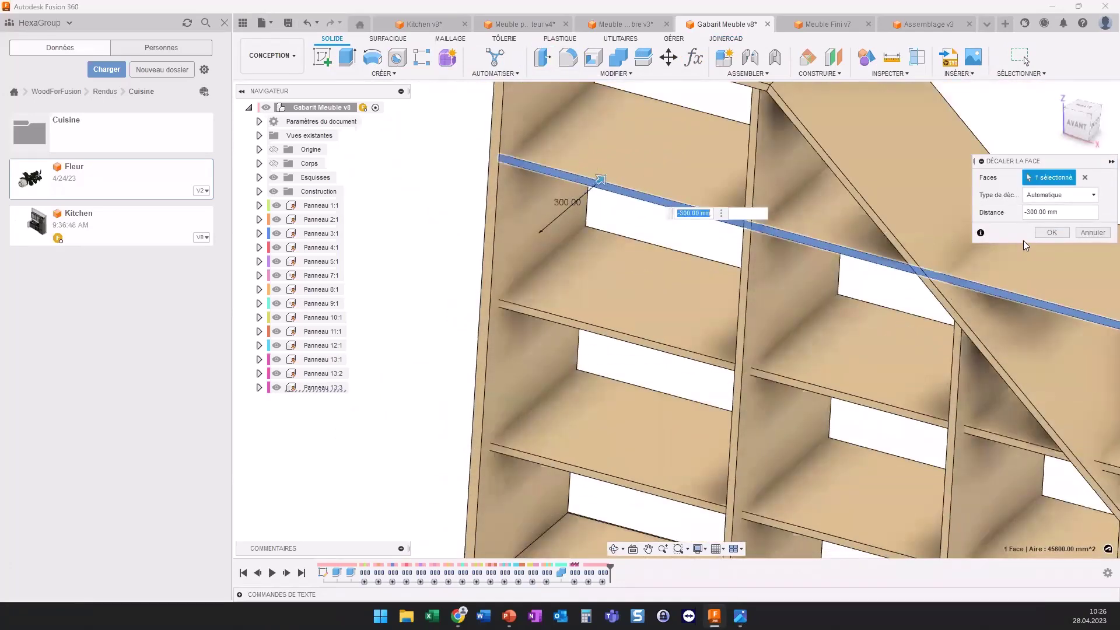
left_click(1059, 232)
scroll(772, 203, "down", 2)
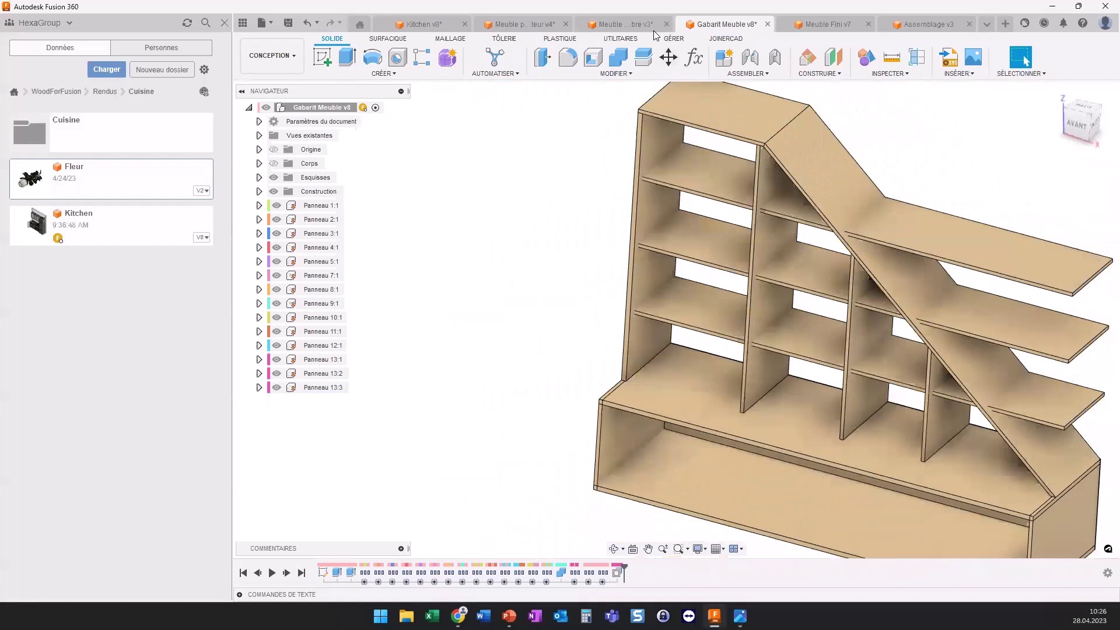
Step: Trim the three new shelves between the left upright Panneau 7:1 and middle upright 10:1
left_click(726, 38)
left_click(397, 57)
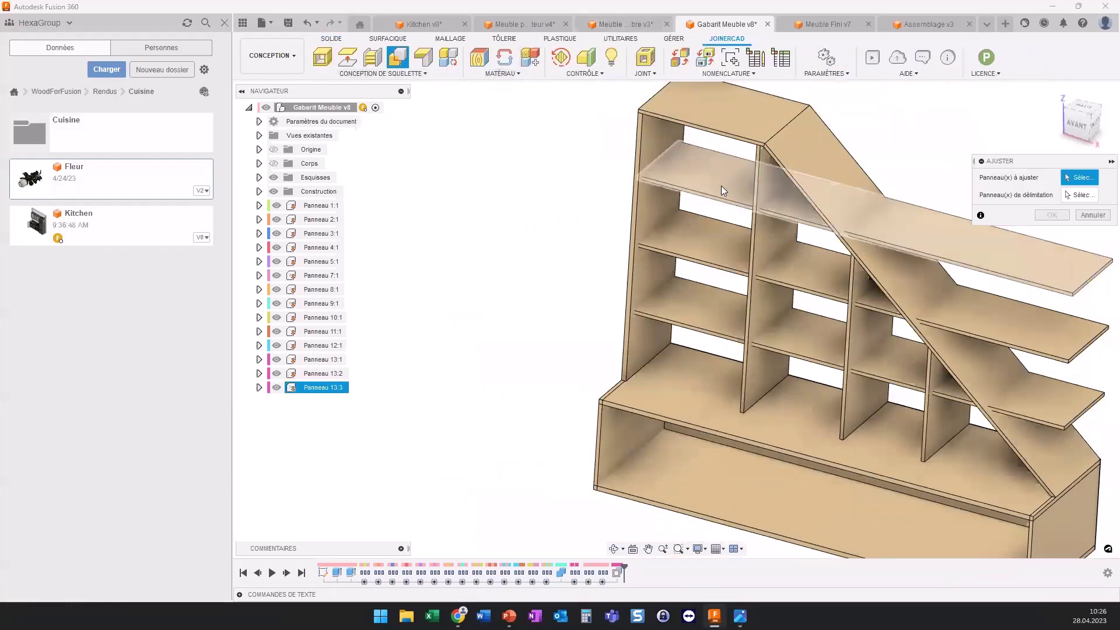
left_click(721, 185)
left_click(718, 243)
left_click(720, 319)
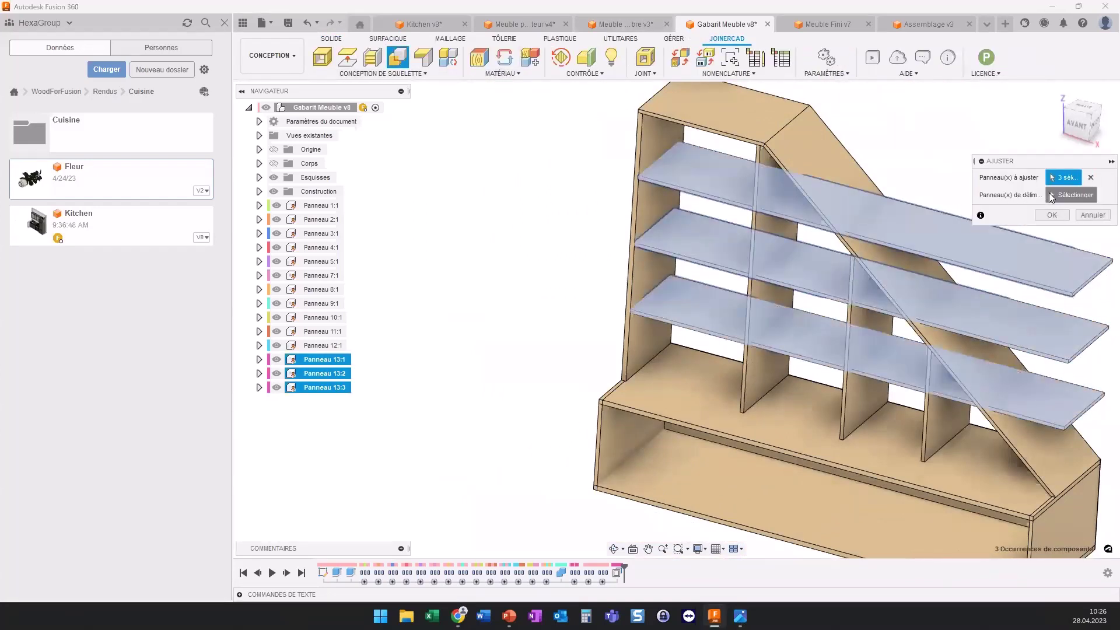
left_click(1049, 196)
left_click(765, 231)
left_click(643, 207)
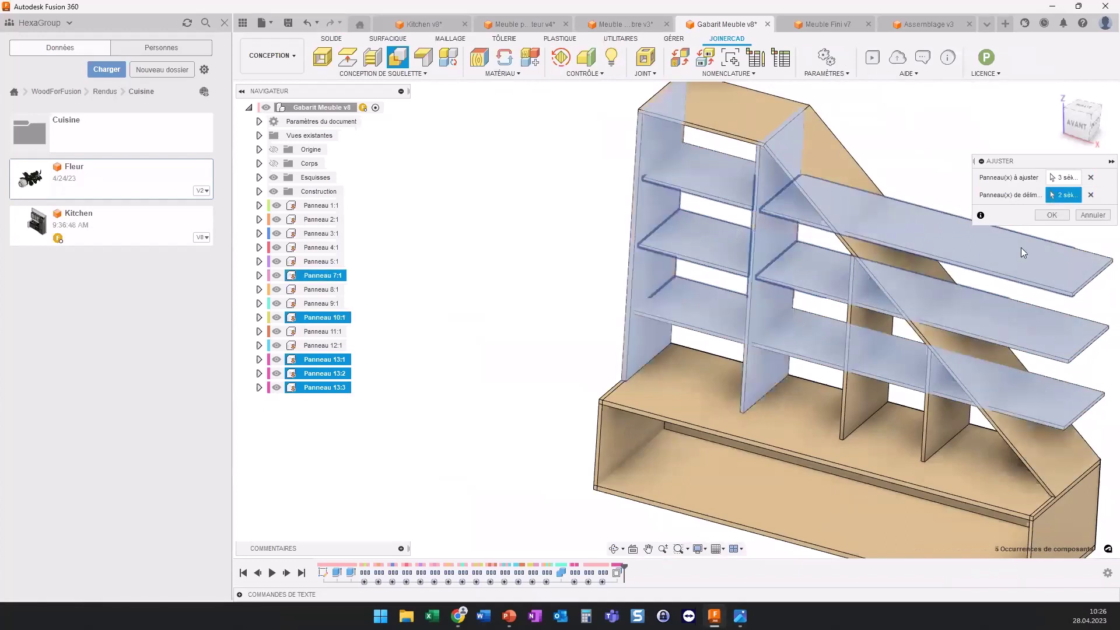
left_click(1051, 215)
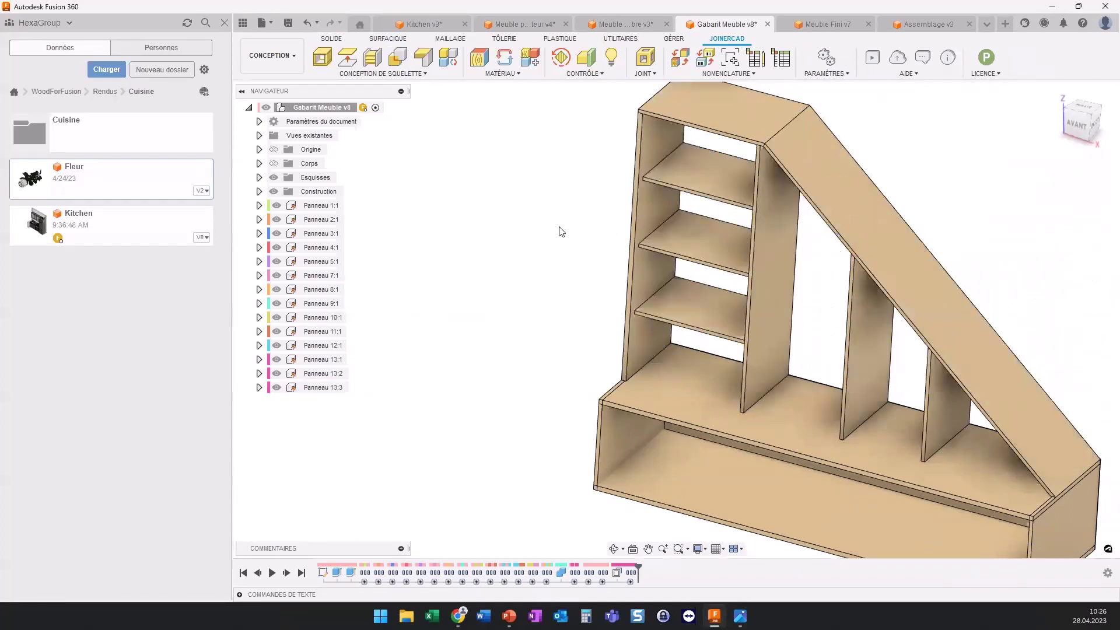
Step: Add a single shelf between the bottom panel and the panel above it
left_click(371, 58)
left_click(691, 391)
middle_click_drag(691, 390, 716, 215, "shift")
left_click(700, 160)
middle_click_drag(699, 160, 1028, 364, "shift")
left_click(1060, 361)
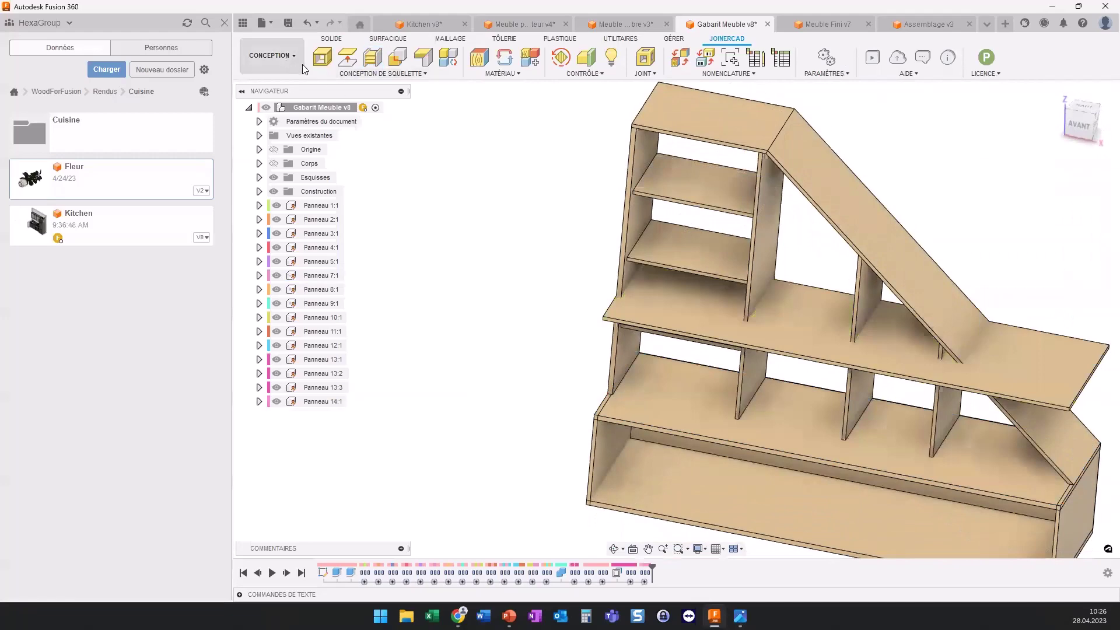
Step: Push the new shelf's front face back 300 mm with Press/Pull
left_click(543, 57)
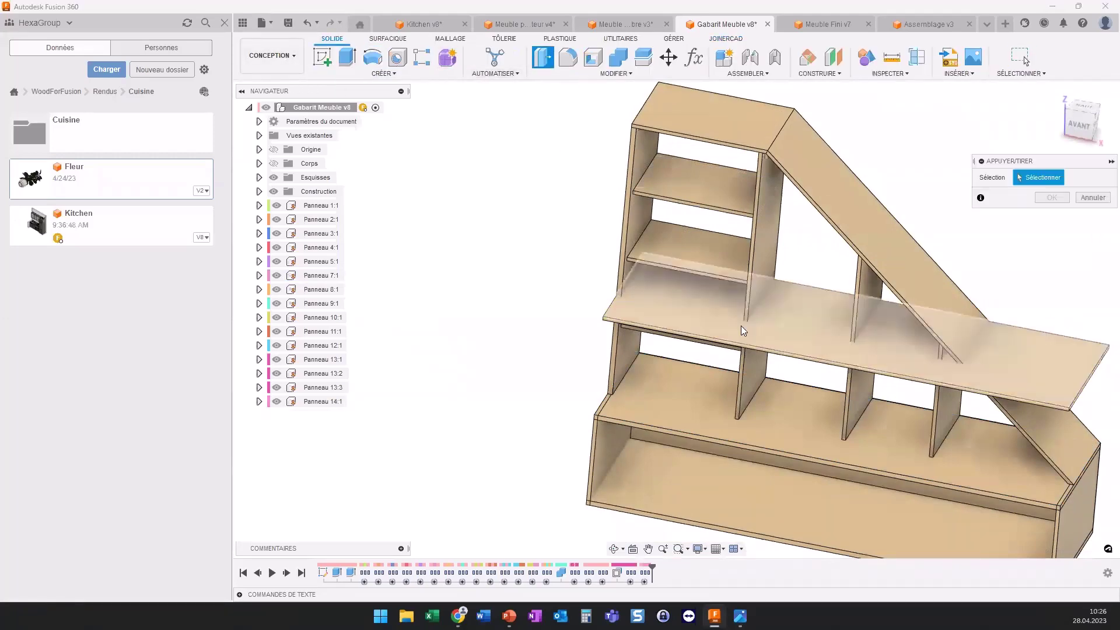
scroll(772, 349, "up", 3)
scroll(772, 348, "up", 2)
left_click(772, 348)
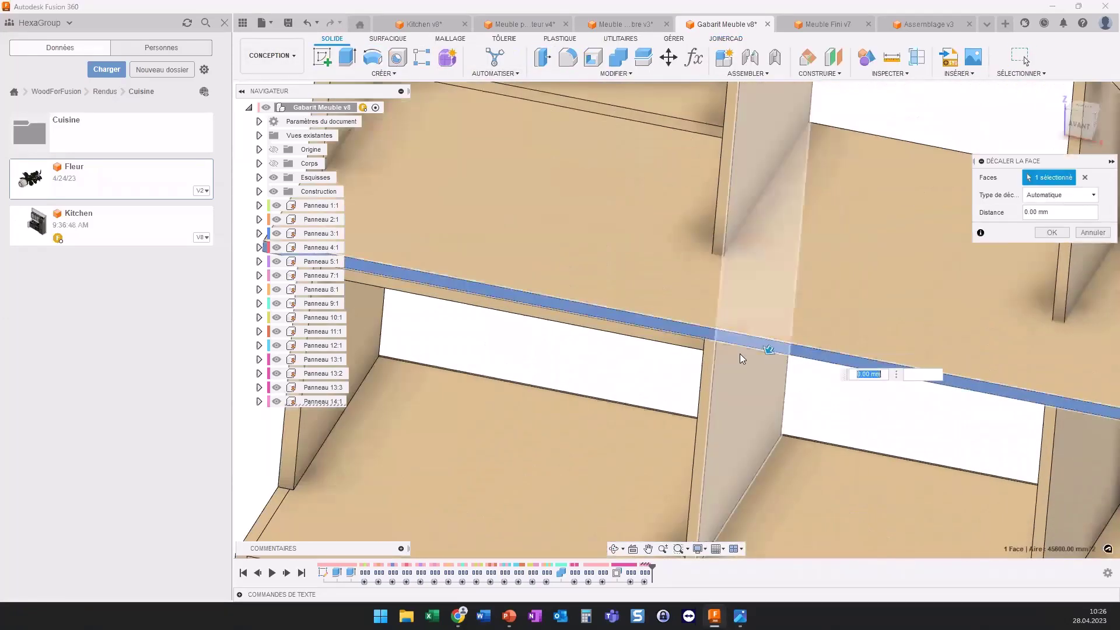
scroll(764, 349, "down", 2)
left_click_drag(764, 349, 781, 294)
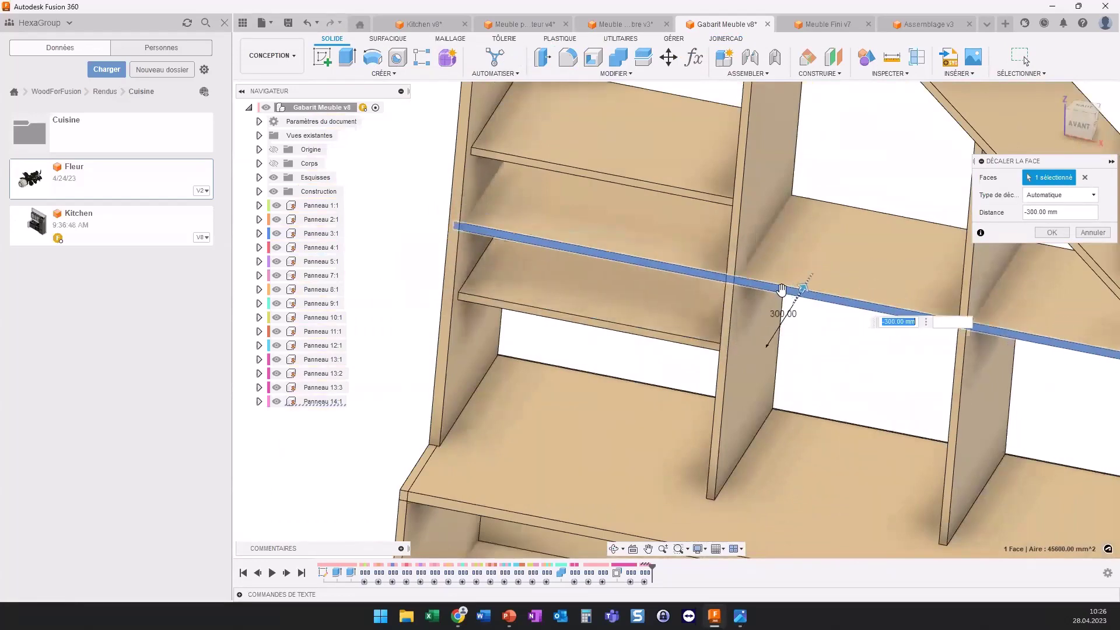
left_click(1048, 234)
scroll(725, 201, "down", 3)
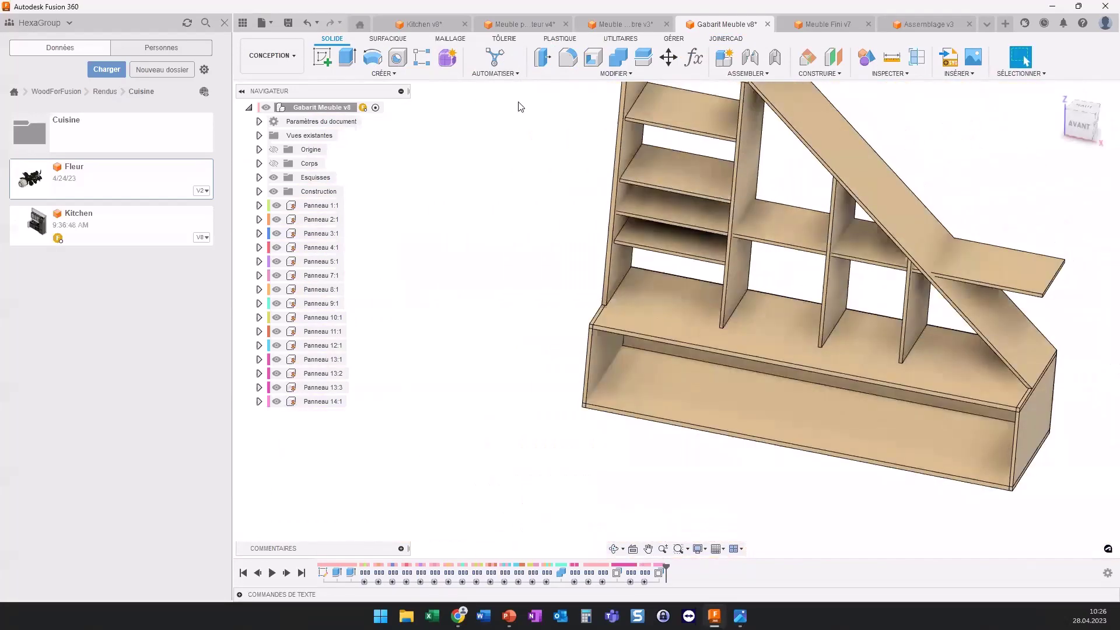
Step: Trim Panneau 14:1 between the dividers Panneau 10:1 and 11:1, then face the cabinet front
left_click(722, 40)
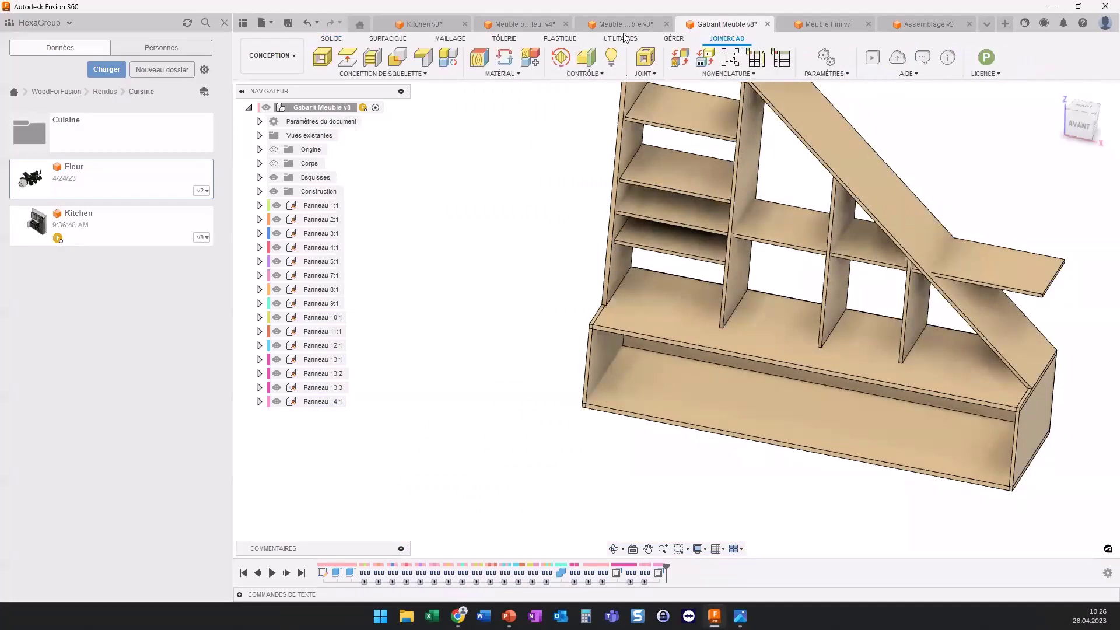
left_click(397, 56)
left_click(811, 225)
left_click(1078, 194)
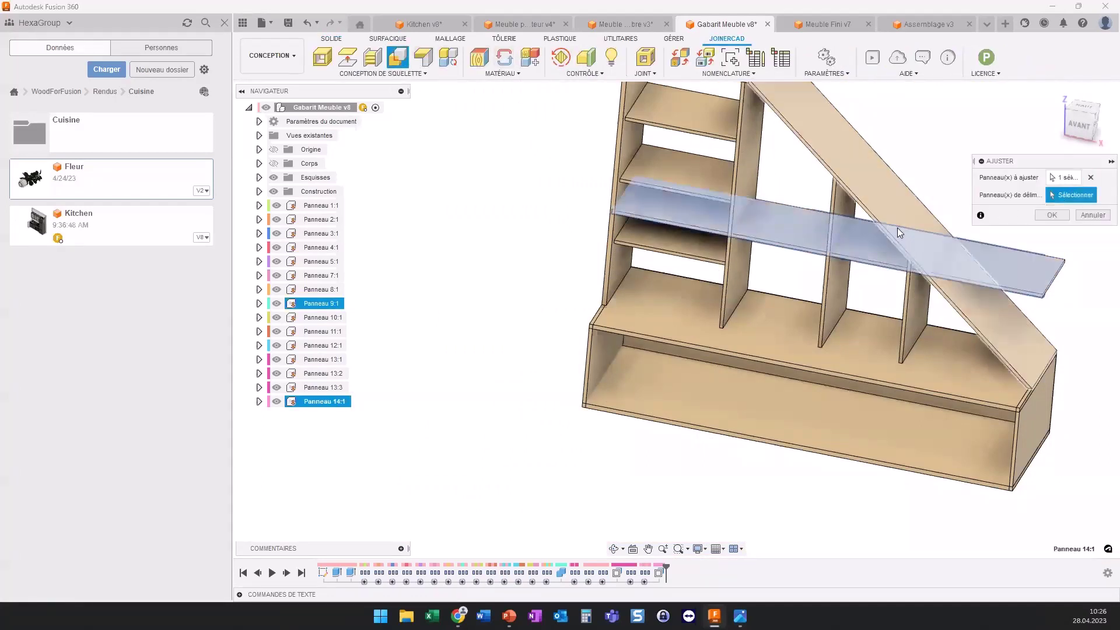
left_click(825, 284)
left_click(744, 285)
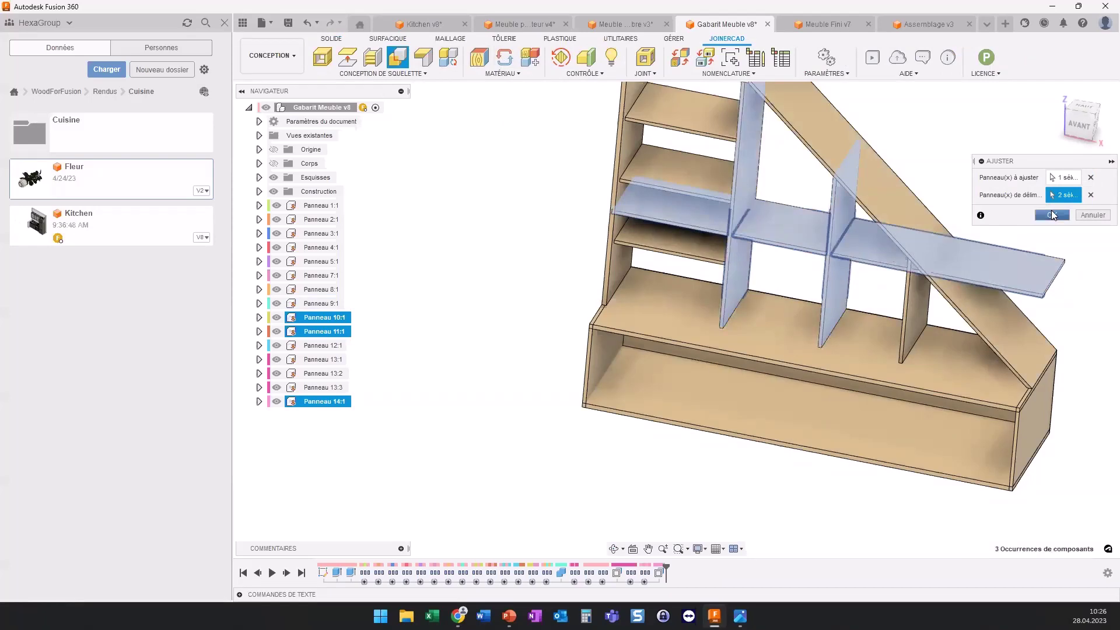
left_click(1052, 215)
middle_click_drag(858, 121, 652, 354, "shift")
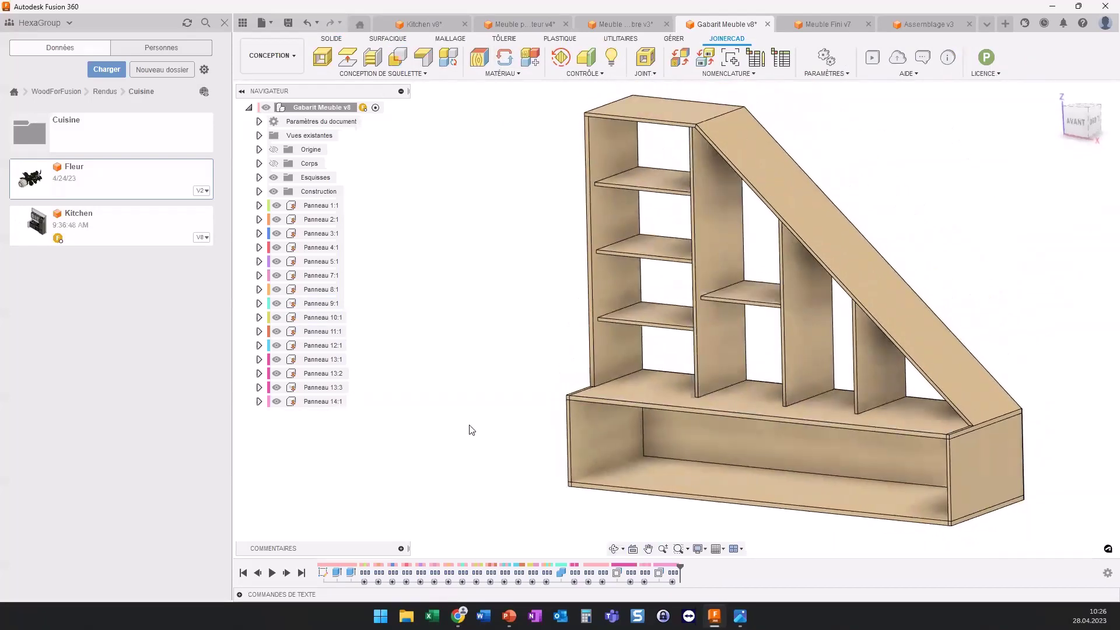
key("alt+Tab")
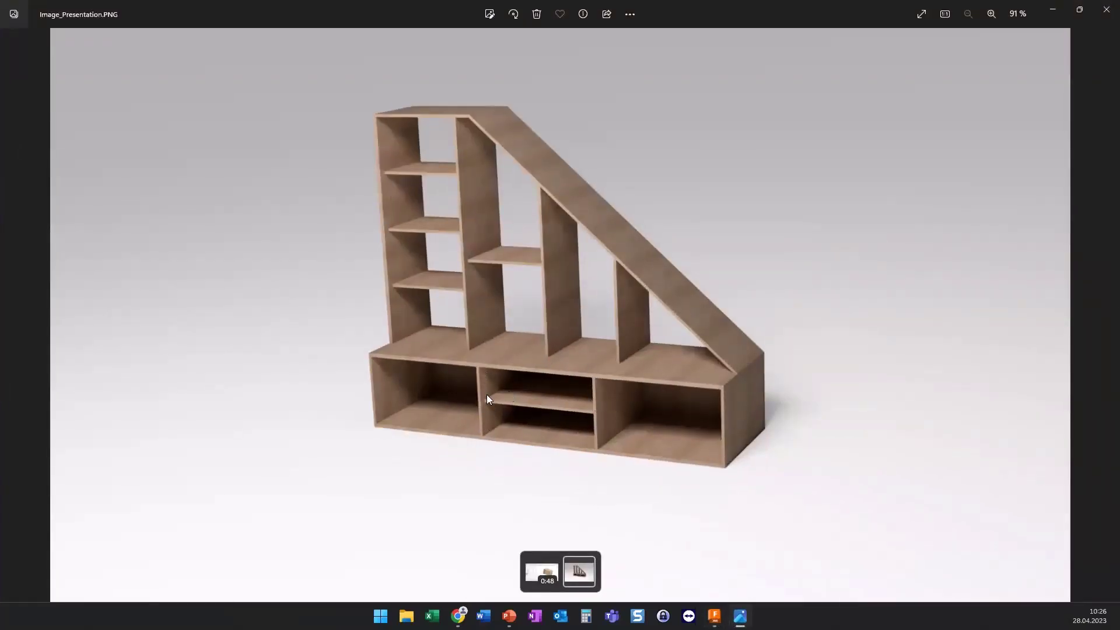
left_click(1054, 11)
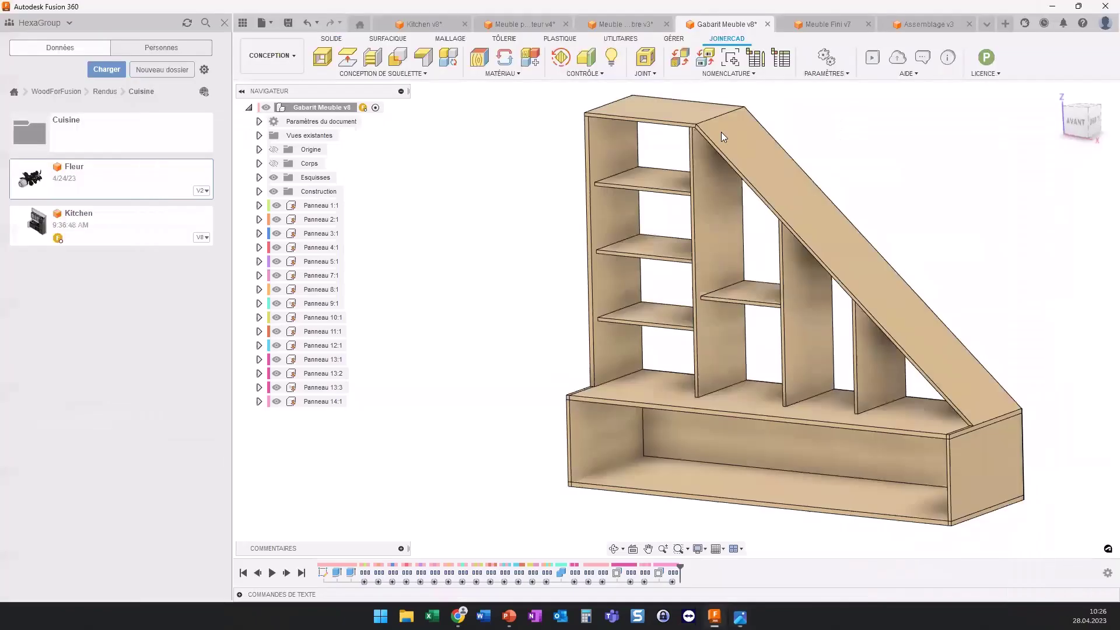
Step: Add two vertical dividers between the left and right ends of the lower cabinet
left_click(372, 58)
left_click(668, 446)
middle_click_drag(667, 447, 934, 485, "shift")
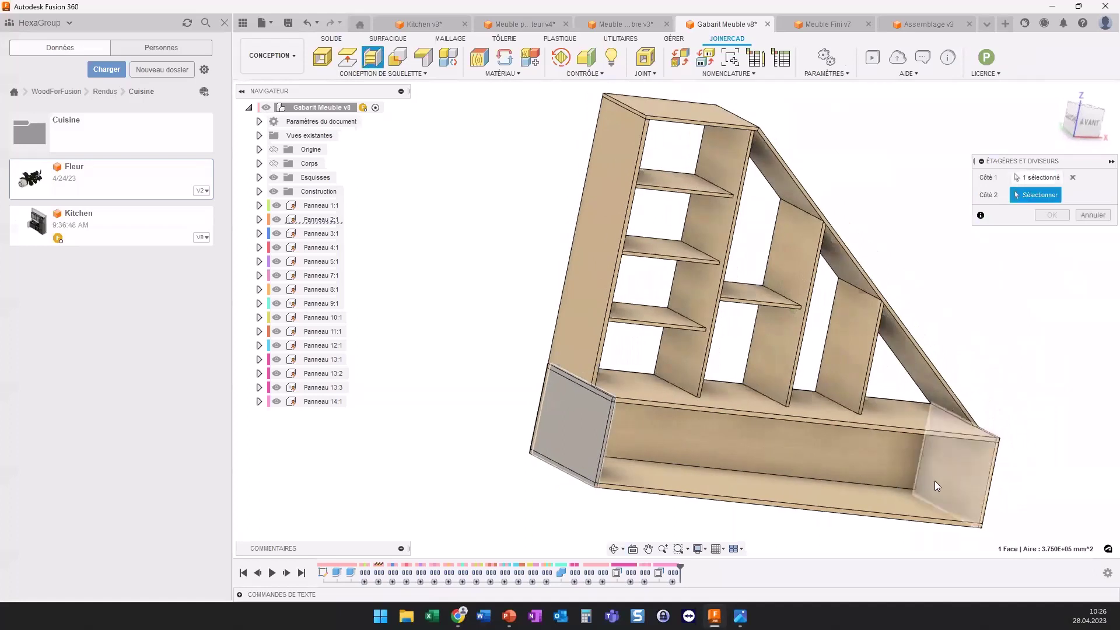
left_click(935, 486)
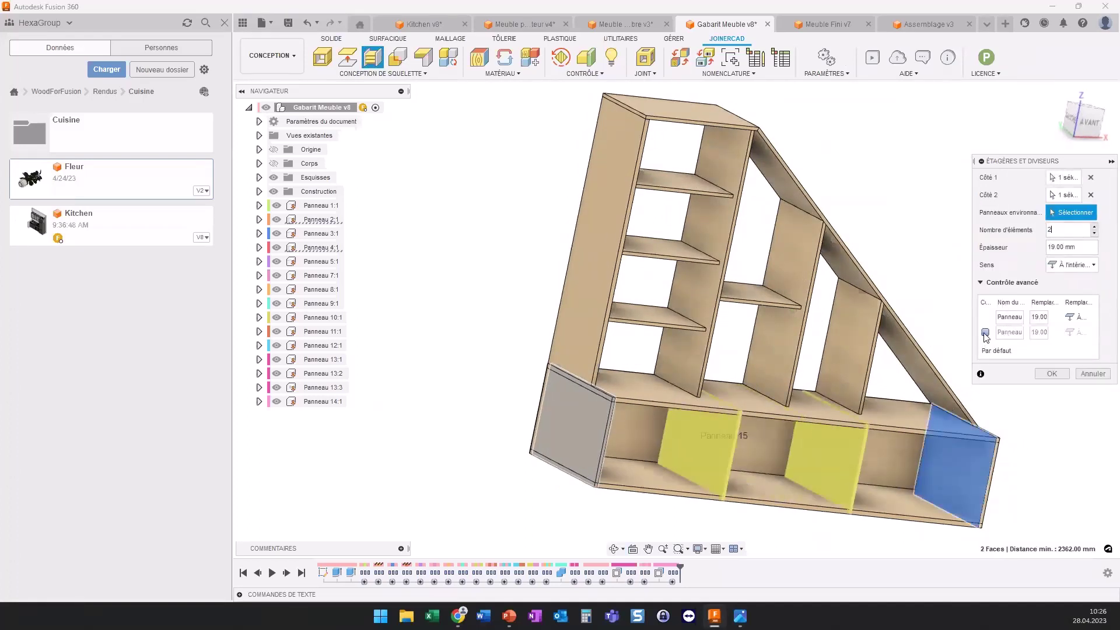
left_click(985, 332)
left_click(1045, 371)
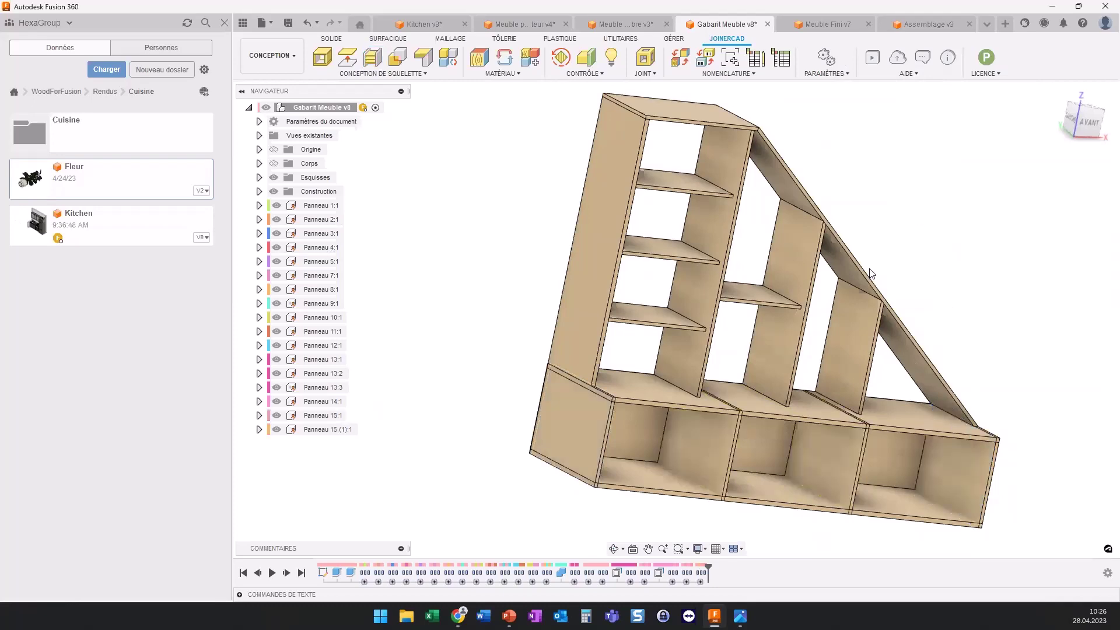
middle_click_drag(950, 320, 572, 202, "shift")
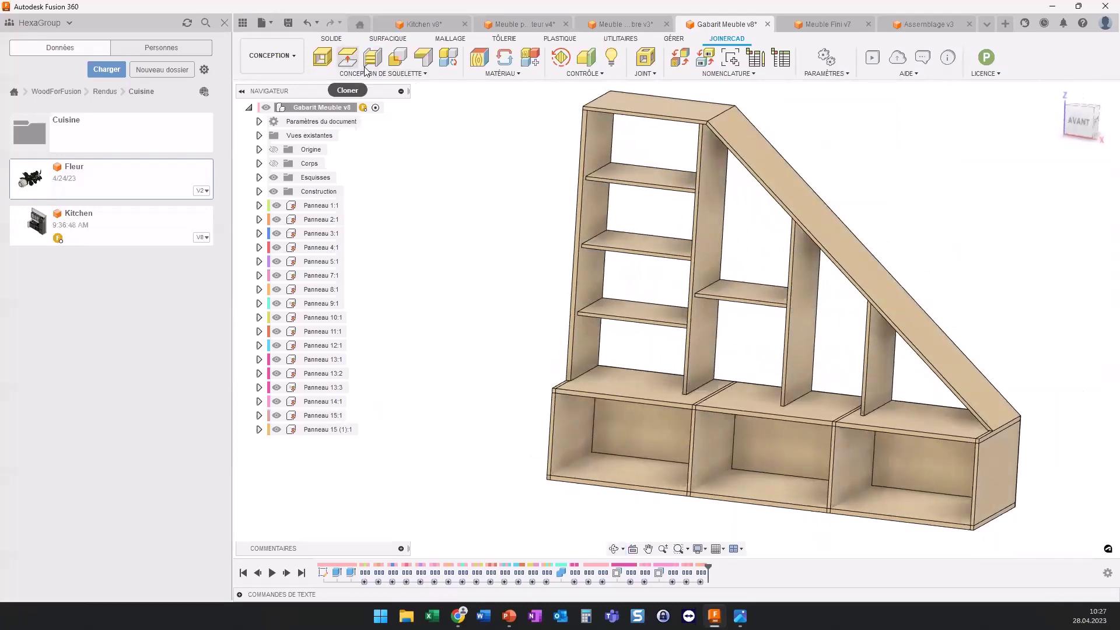
Step: Add a shelf between the lower cabinet's bottom and top panels
left_click(372, 57)
left_click(777, 489)
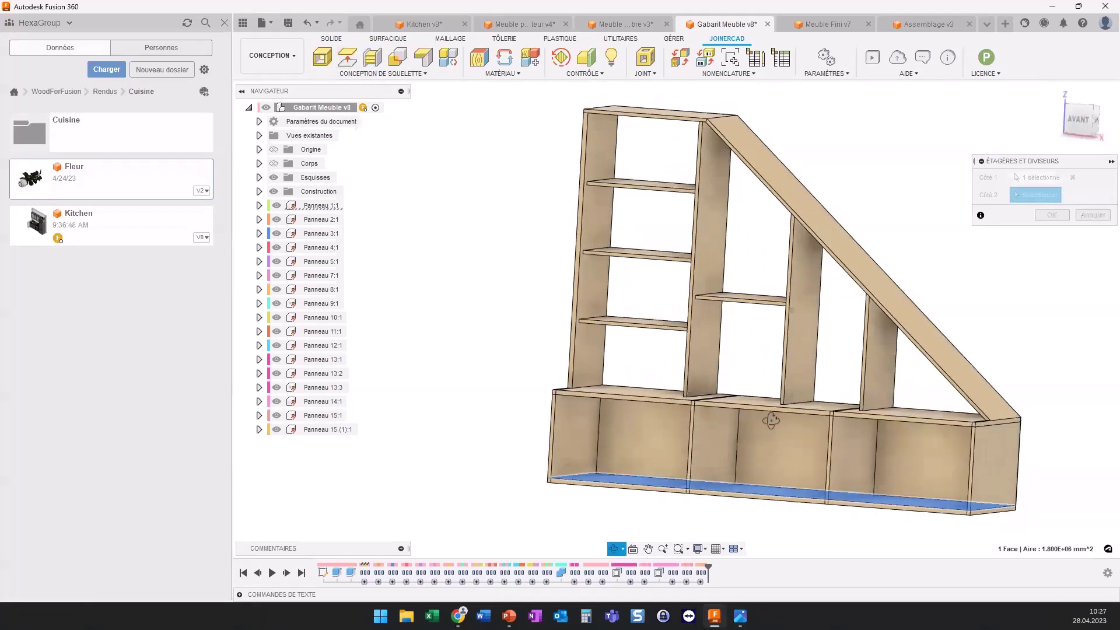
mouse_move(776, 488)
middle_mouse_down("shift")
mouse_move(767, 415)
mouse_move(1053, 337)
middle_mouse_up("shift")
left_click(767, 415)
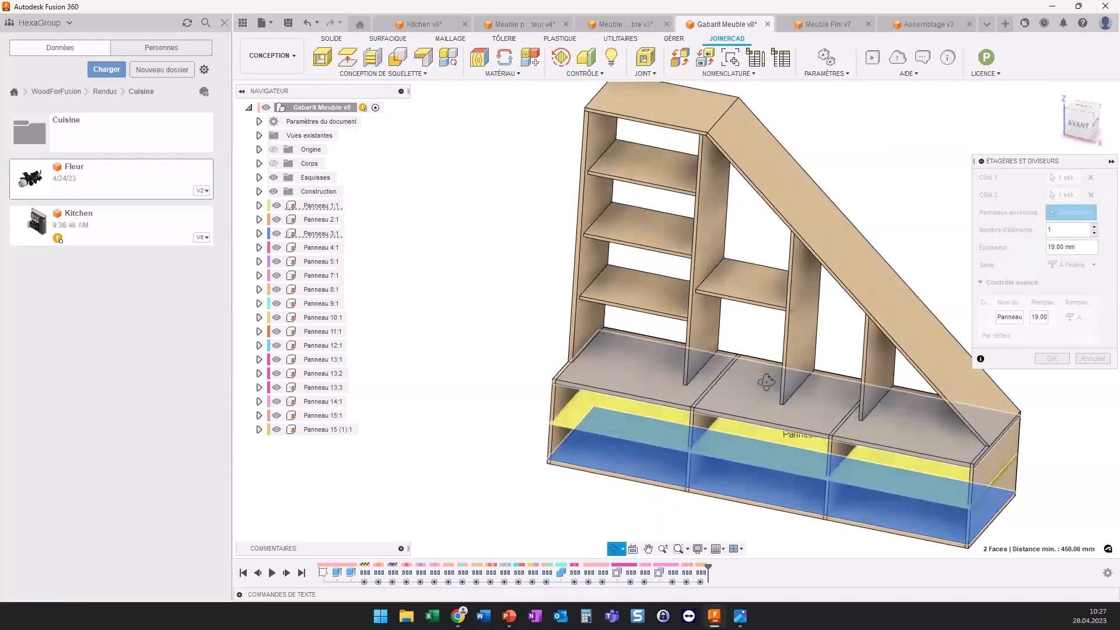
left_click(1052, 359)
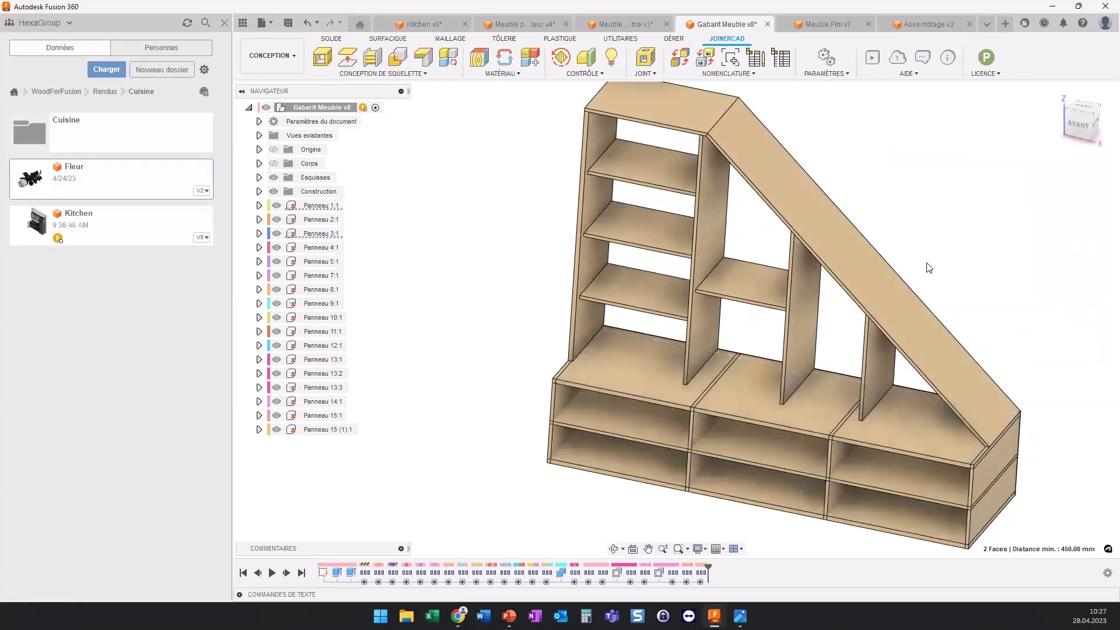
middle_click_drag(757, 338, 733, 342, "shift")
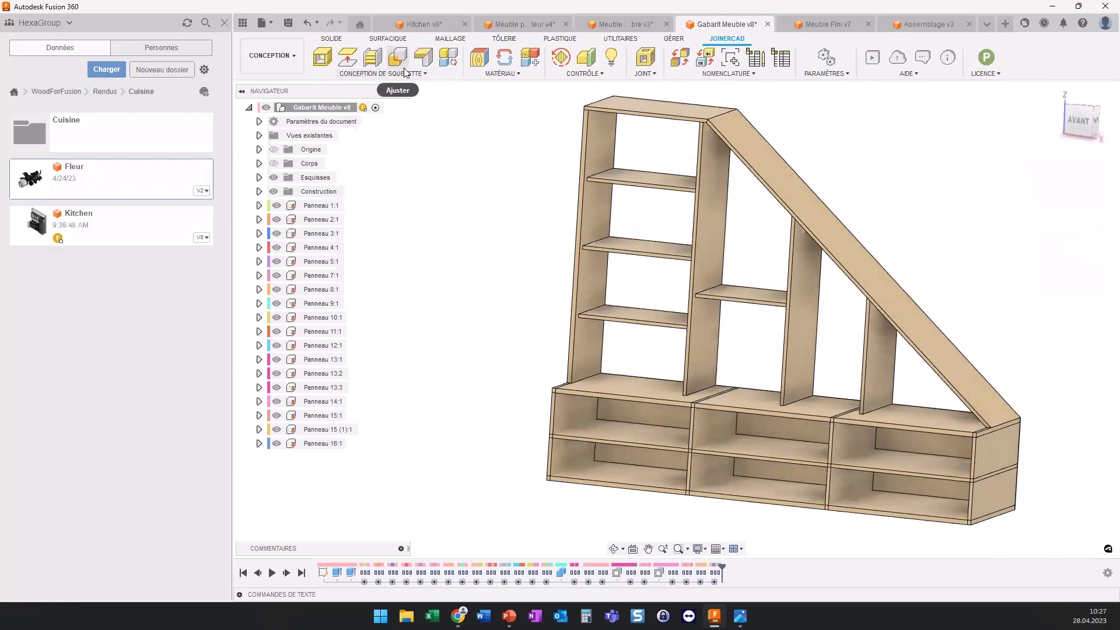
Step: Trim shelf Panneau 16:1 between the two dividers so it fits the middle compartment
left_click(752, 423)
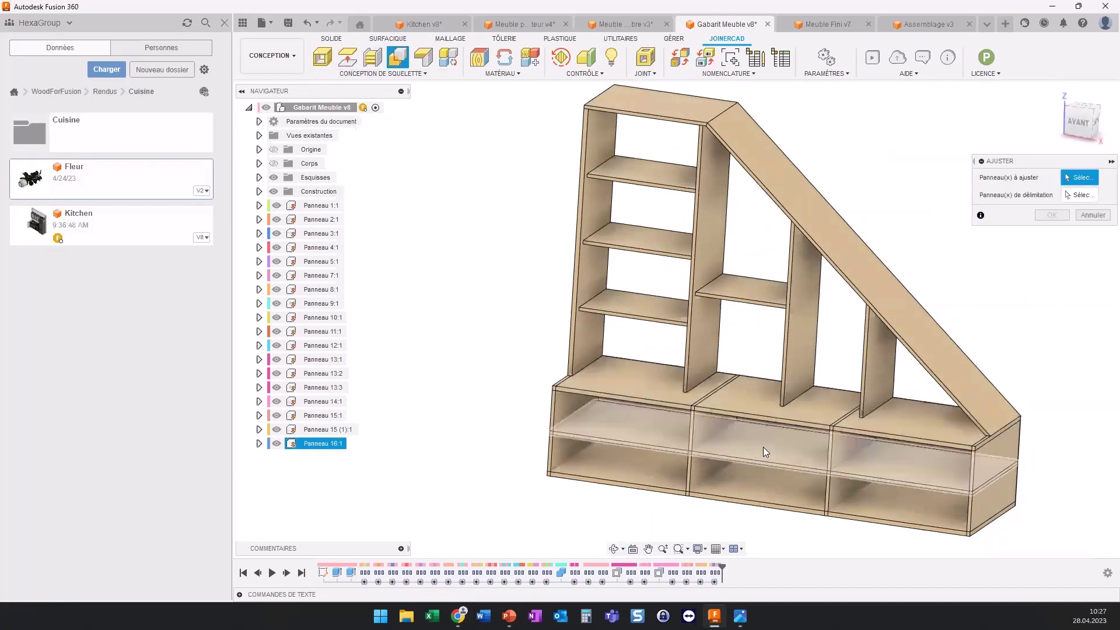
left_click(1050, 194)
left_click(859, 433)
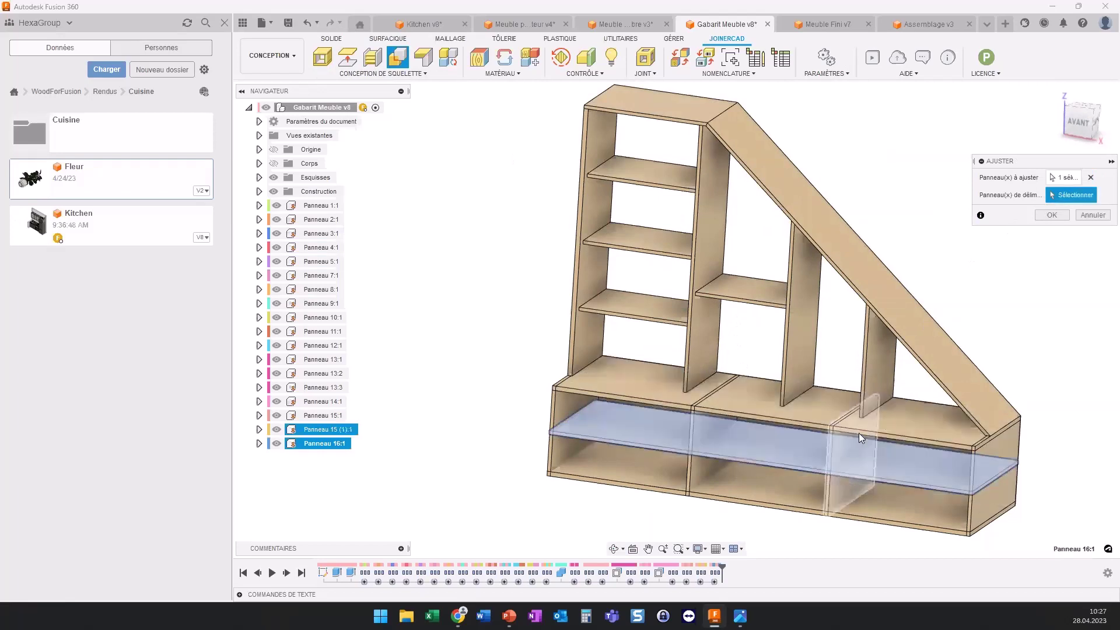
left_click(720, 444)
left_click(1051, 215)
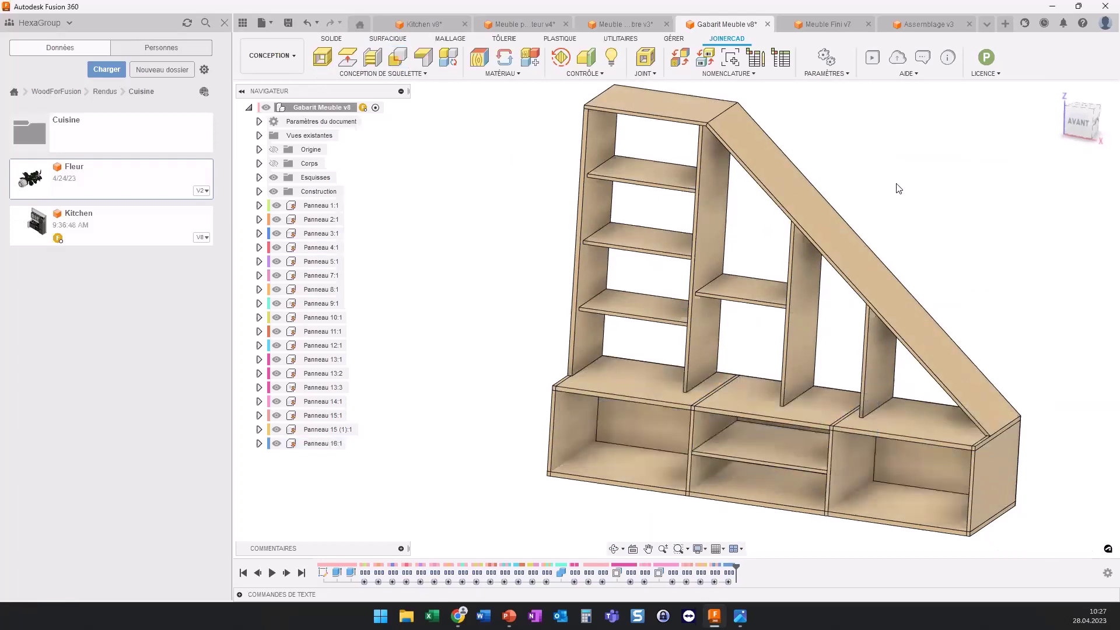
Step: Set up an Ajuster trim of the lower cabinet panels against the cabinet top and bottom
left_click(402, 60)
left_click(849, 453)
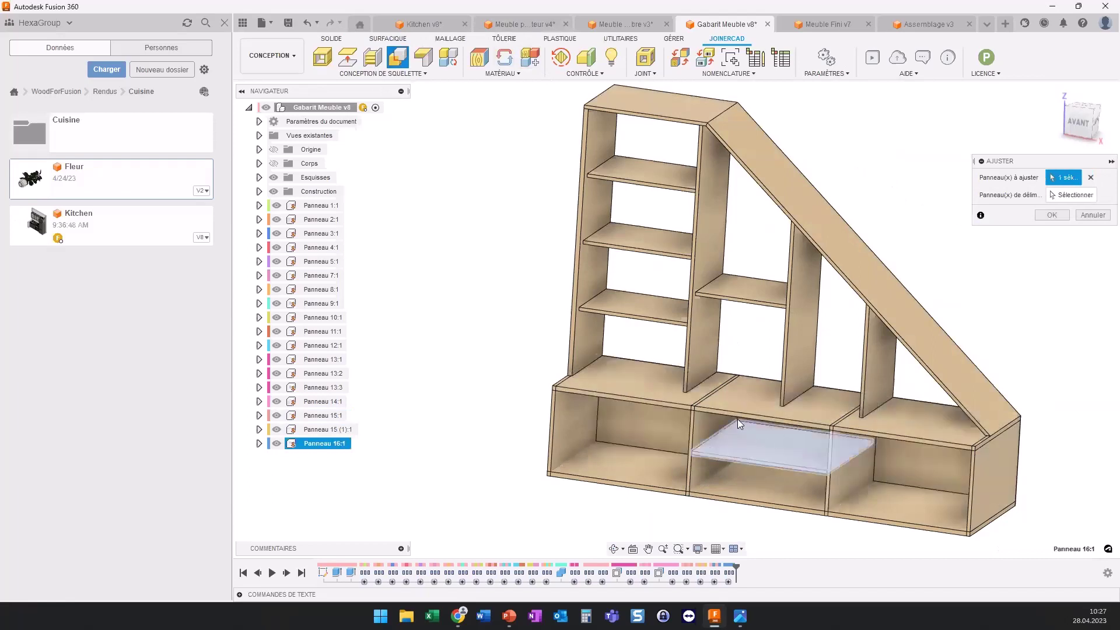
left_click(703, 423)
left_click(582, 421)
left_click(1005, 467)
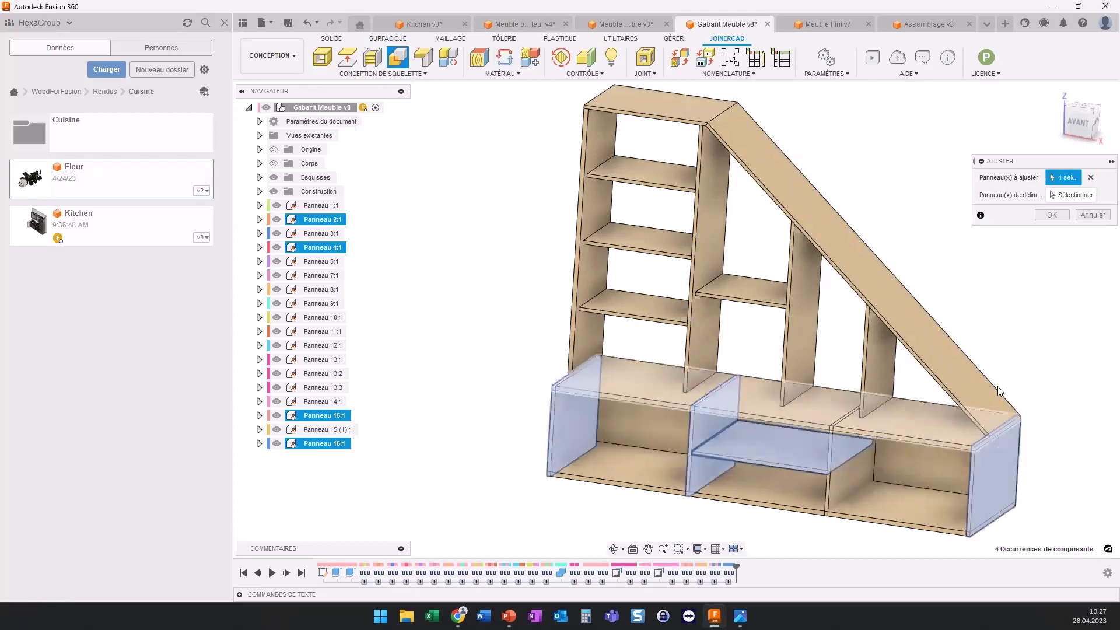
left_click(1070, 194)
left_click(911, 425)
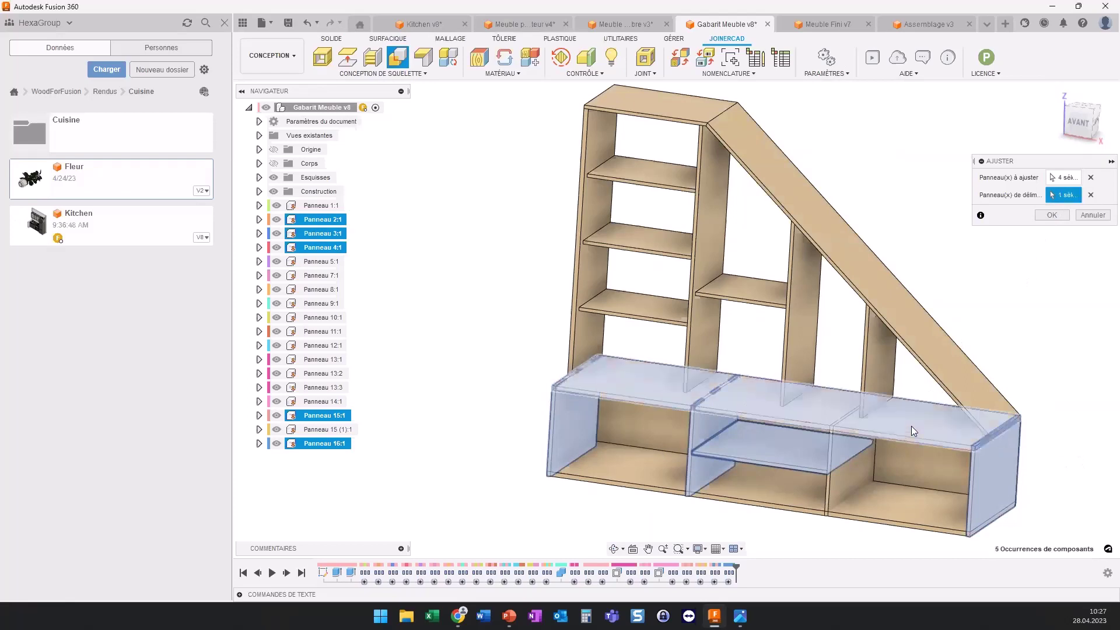
left_click(893, 495)
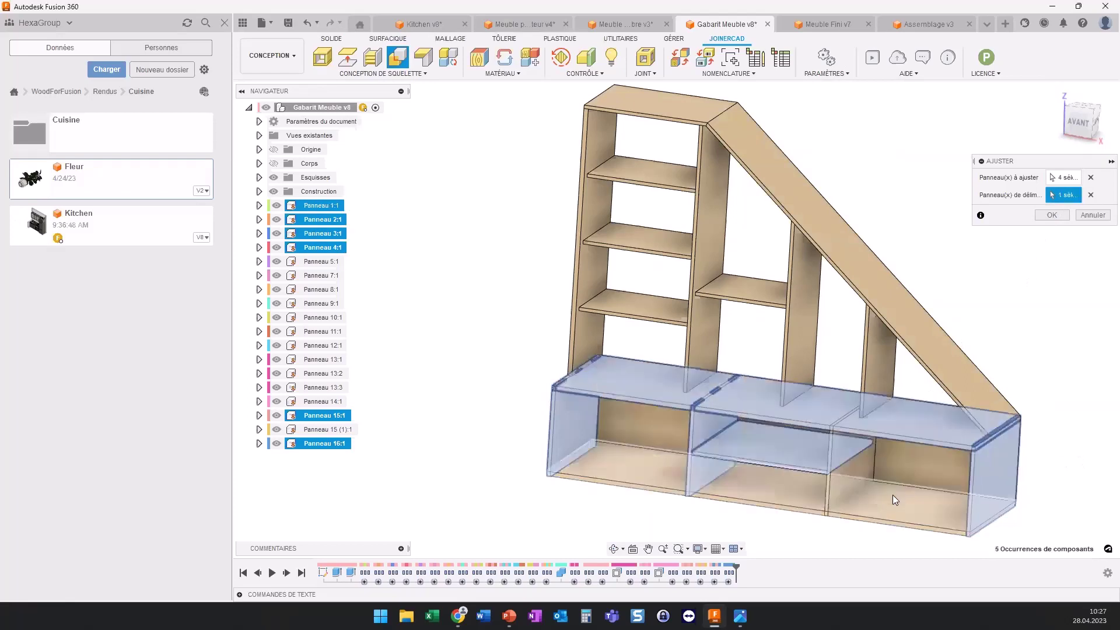
Step: Reselect the dividers and side panels and apply the trim to fit them inside the lower cabinet
left_click(1090, 177)
left_click(846, 468)
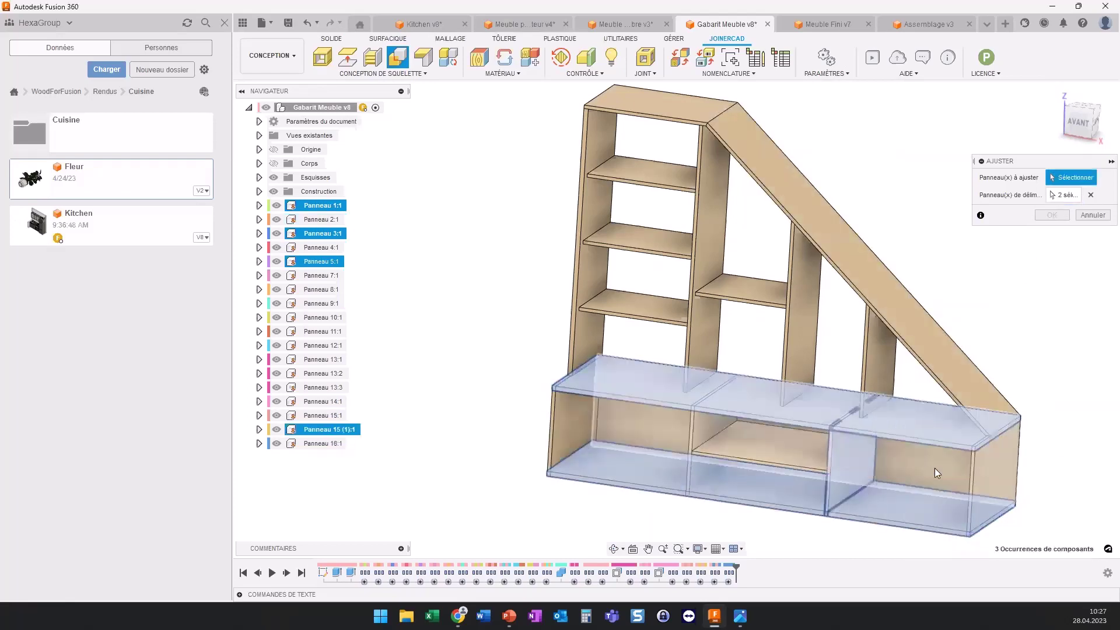
left_click(993, 461)
left_click(727, 433)
left_click(551, 429)
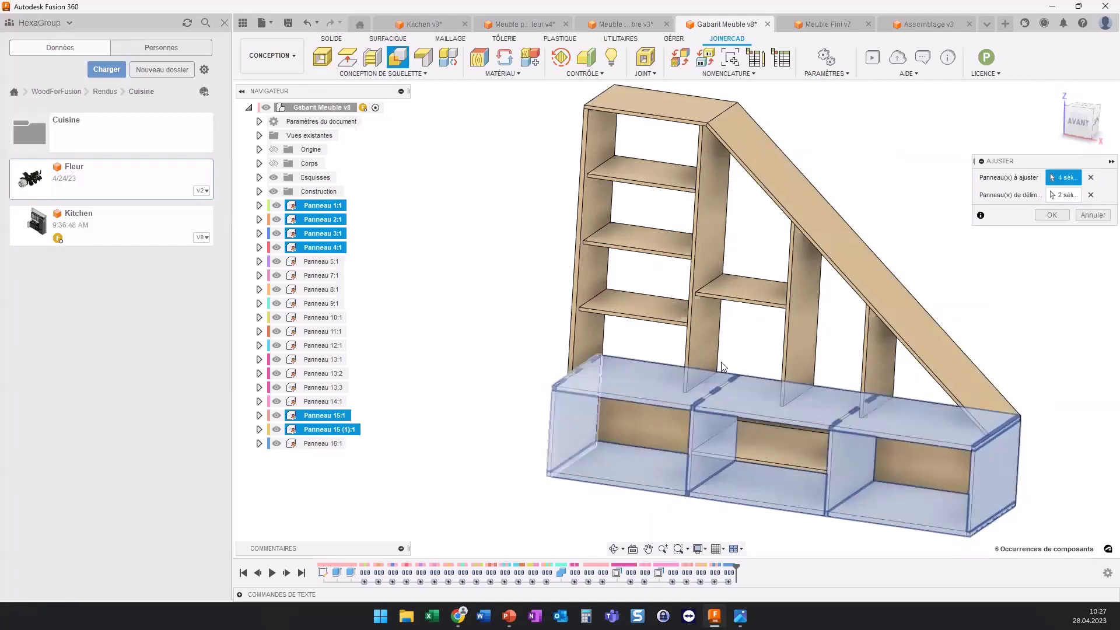
left_click(1051, 215)
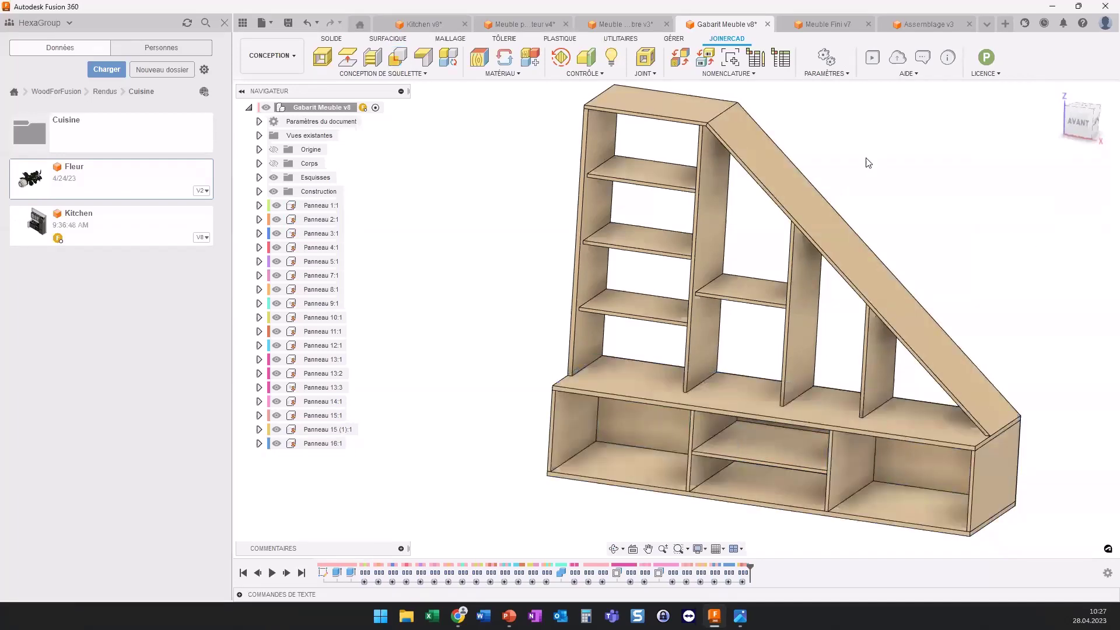
mouse_move(799, 400)
middle_mouse_down("shift")
mouse_move(761, 342)
mouse_move(751, 347)
middle_mouse_up("shift")
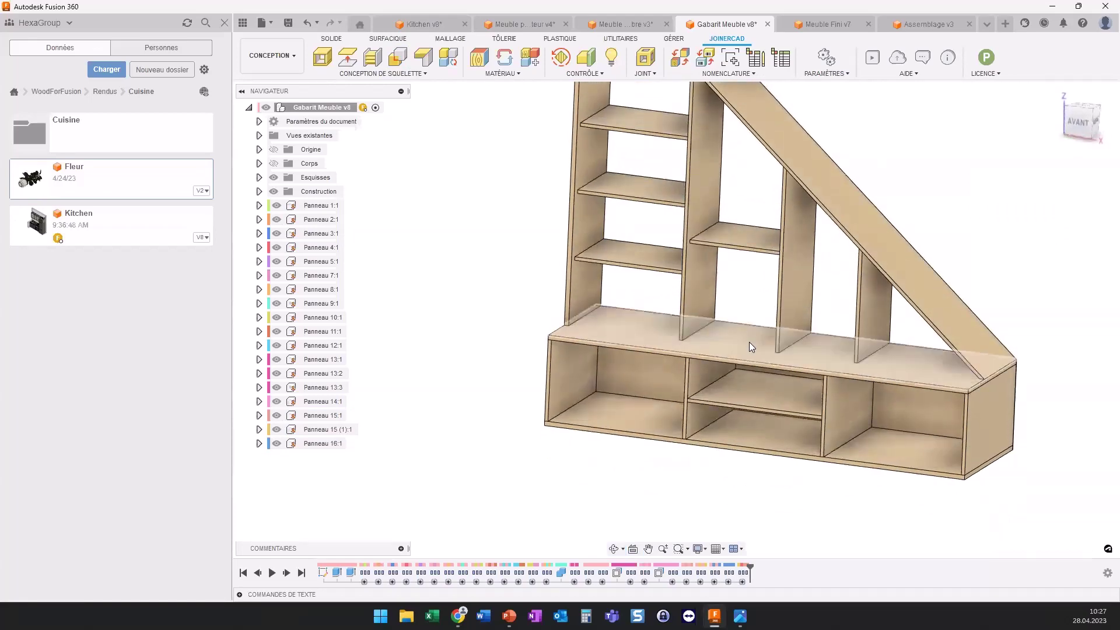
left_click(333, 38)
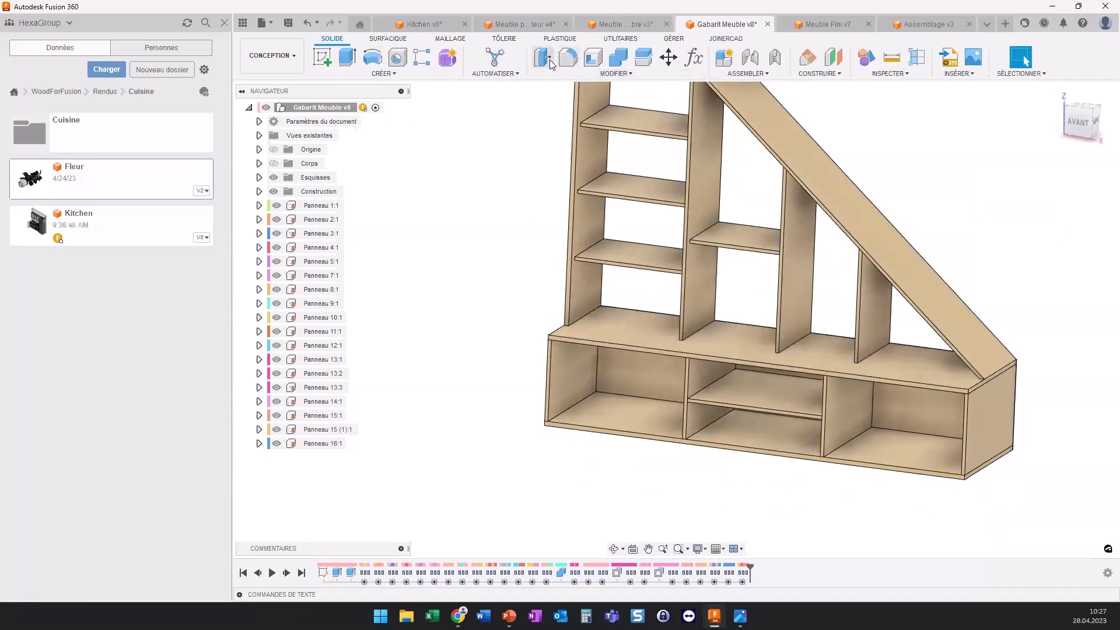
Step: Press/Pull the middle lower shelf's front face back 75 mm and inspect the whole bookcase
left_click(550, 60)
scroll(740, 418, "up", 3)
scroll(745, 373, "up", 3)
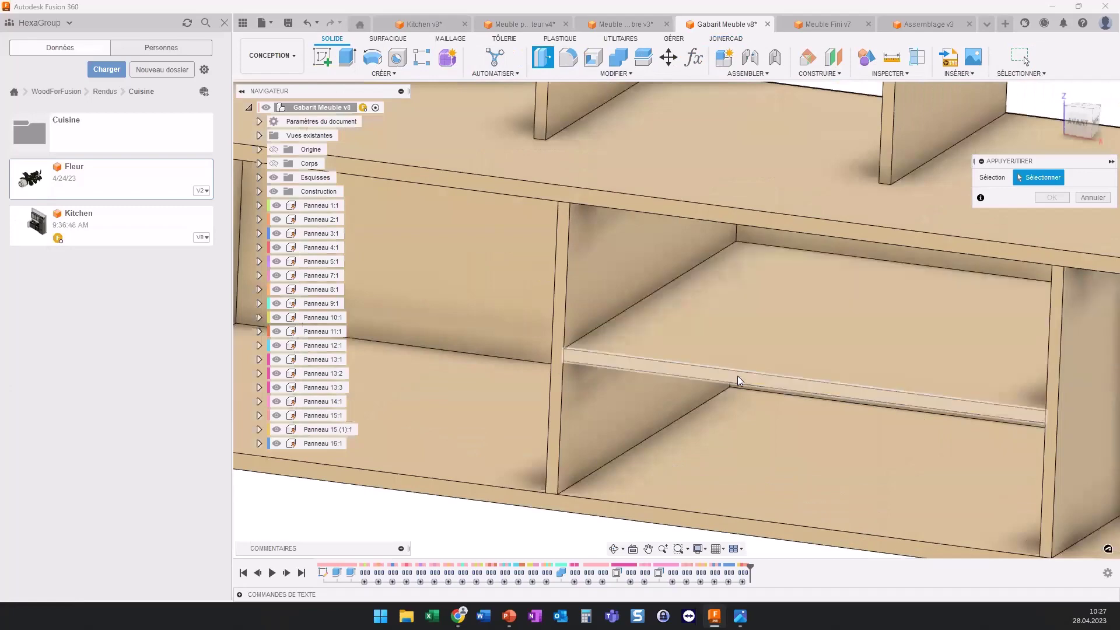
left_click(739, 380)
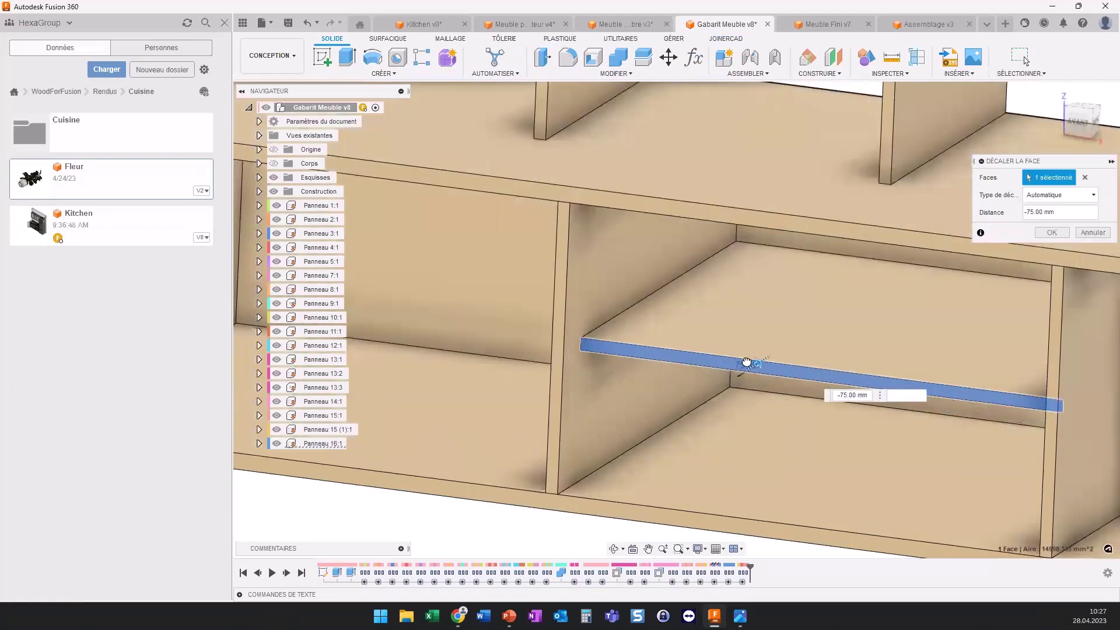
key("Return")
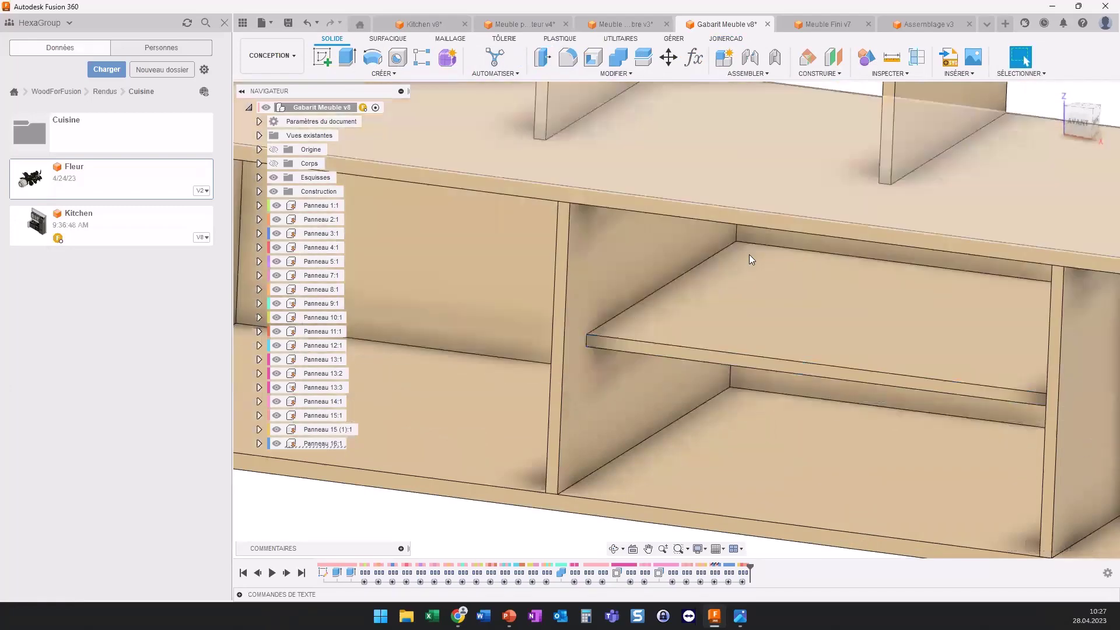
scroll(749, 254, "down", 4)
scroll(683, 298, "down", 2)
scroll(709, 264, "down", 2)
scroll(682, 359, "down", 2)
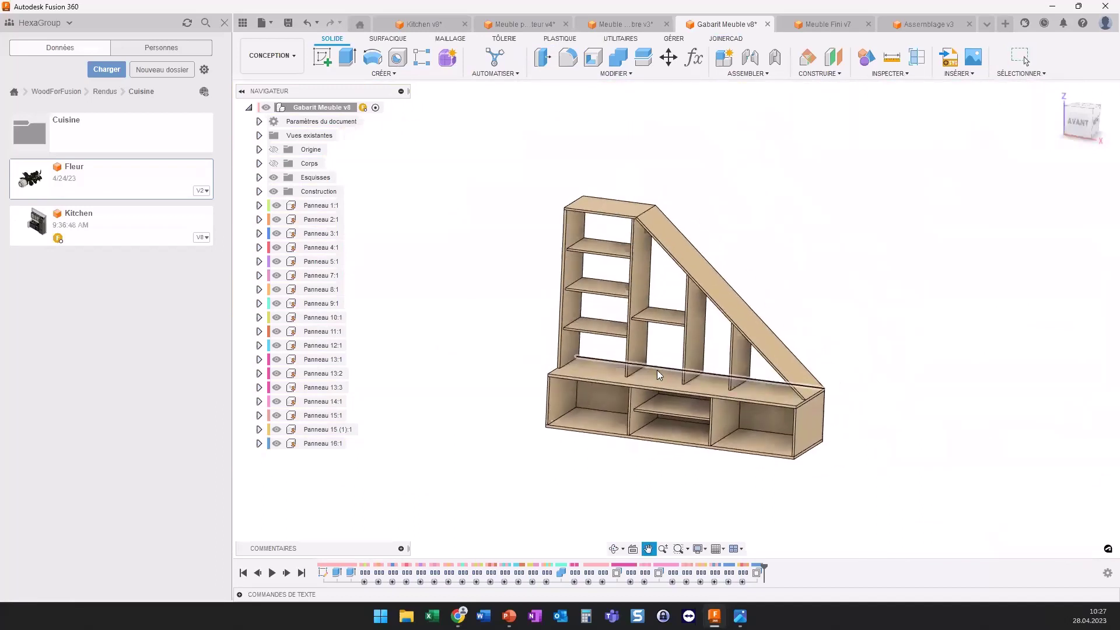
middle_click_drag(802, 270, 788, 243, "shift")
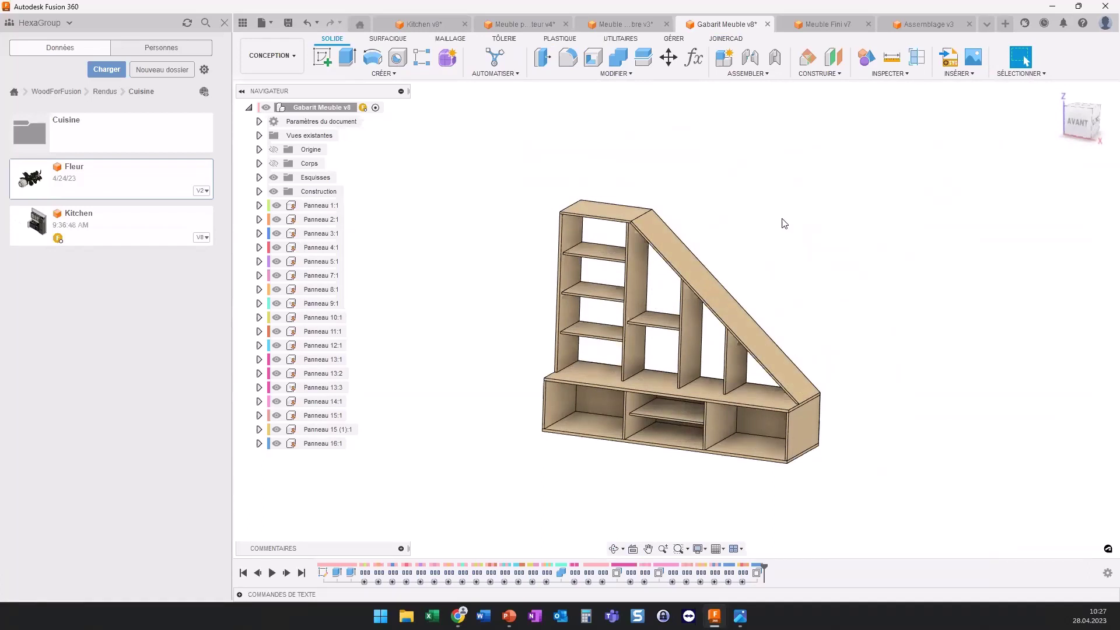
middle_click_drag(708, 131, 723, 87, "shift")
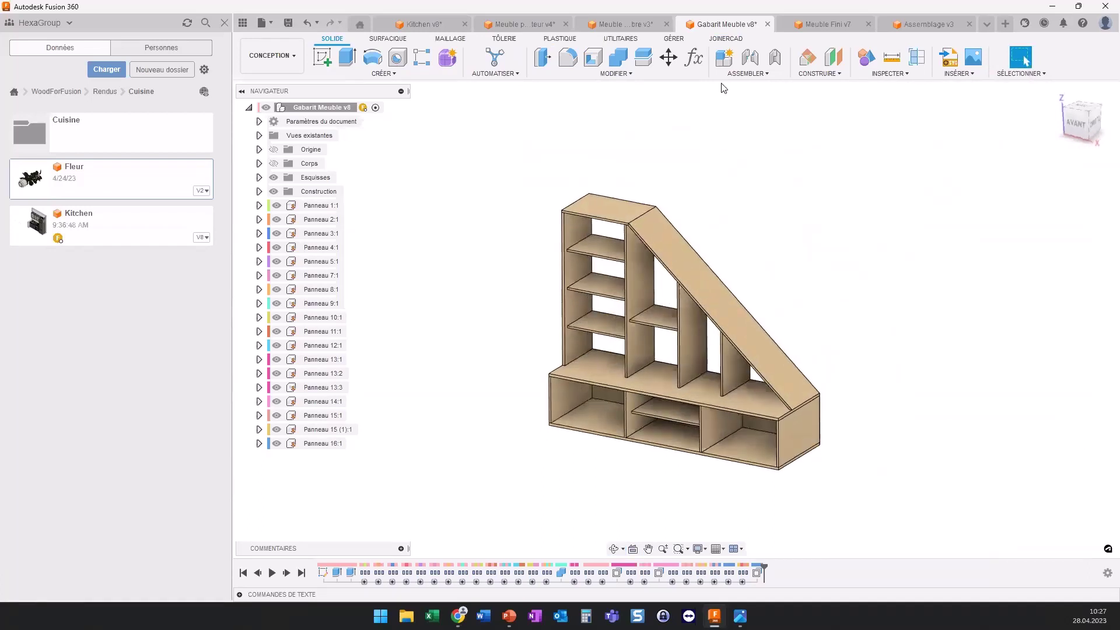
left_click(723, 39)
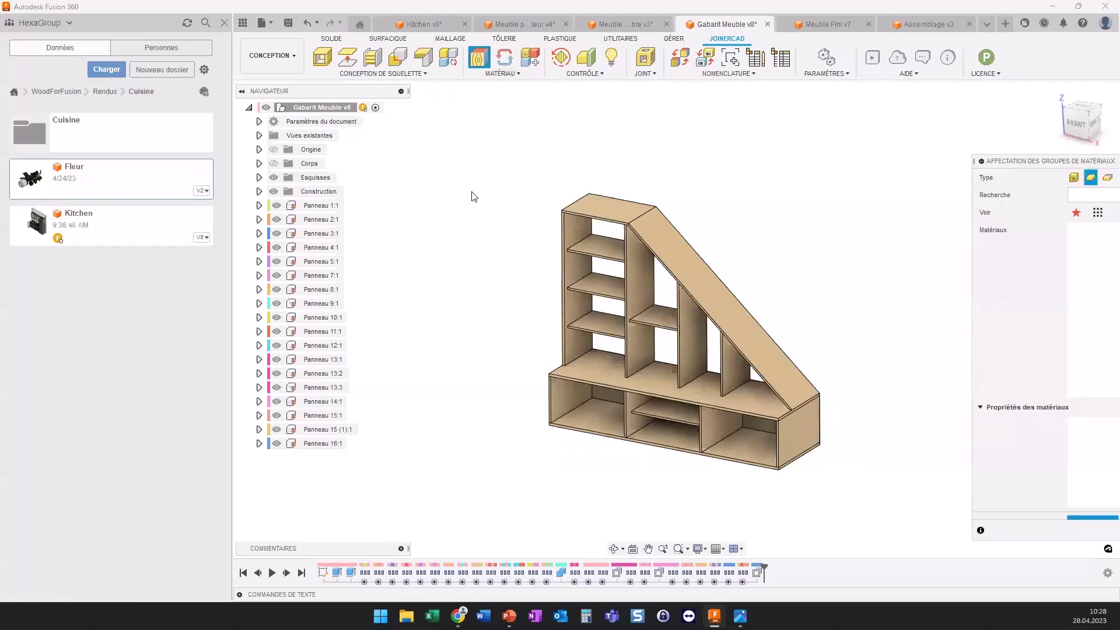
Step: Assign Plywood (PW) to all 18 bookcase components with one window selection
left_click_drag(1012, 162, 168, 76)
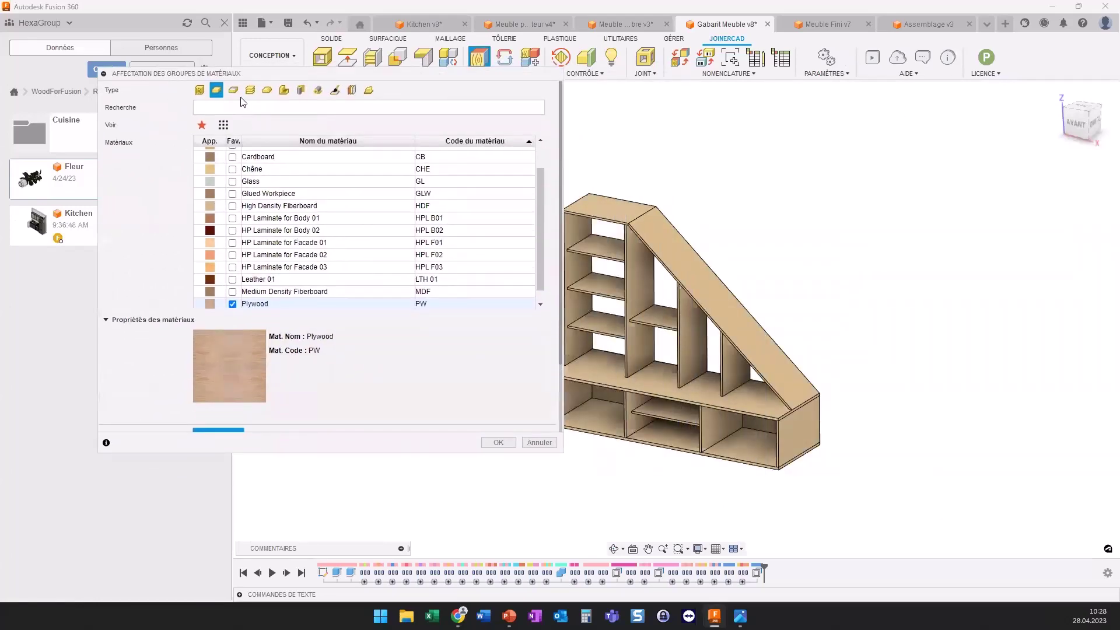
scroll(288, 246, "down", 1)
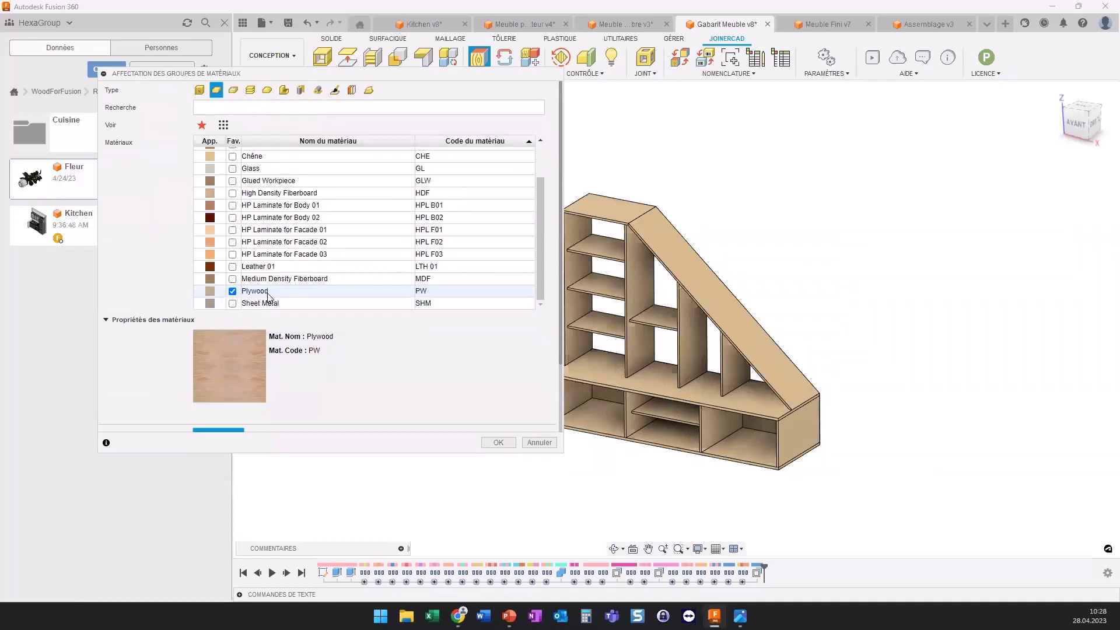
middle_click_drag(747, 298, 845, 320)
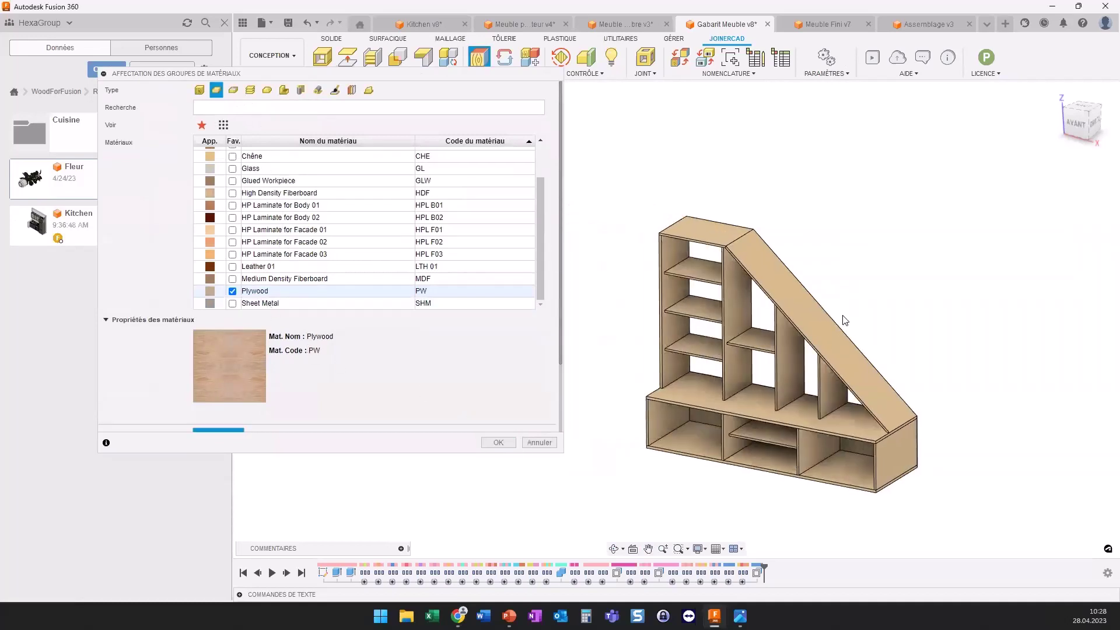
left_click_drag(598, 185, 978, 534)
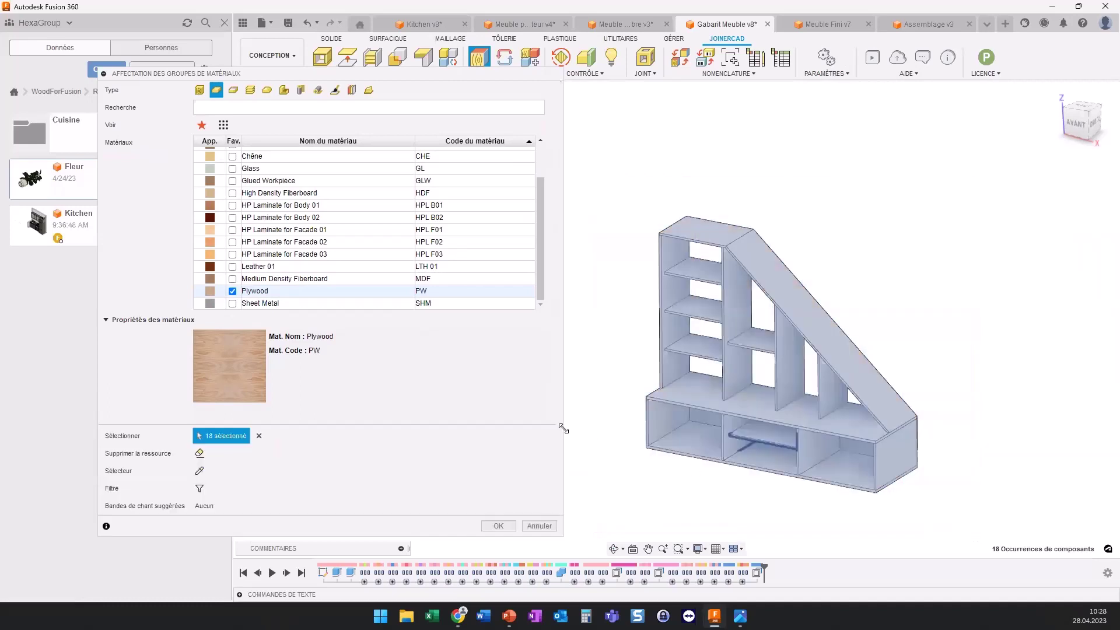
left_click(483, 529)
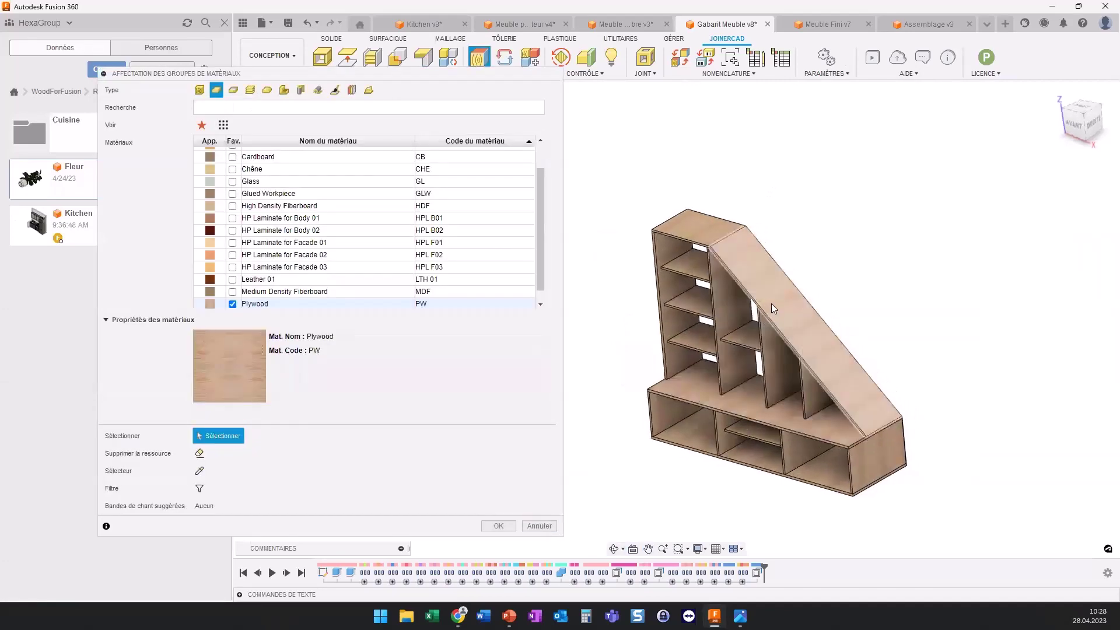
scroll(770, 298, "up", 6)
scroll(704, 354, "down", 2)
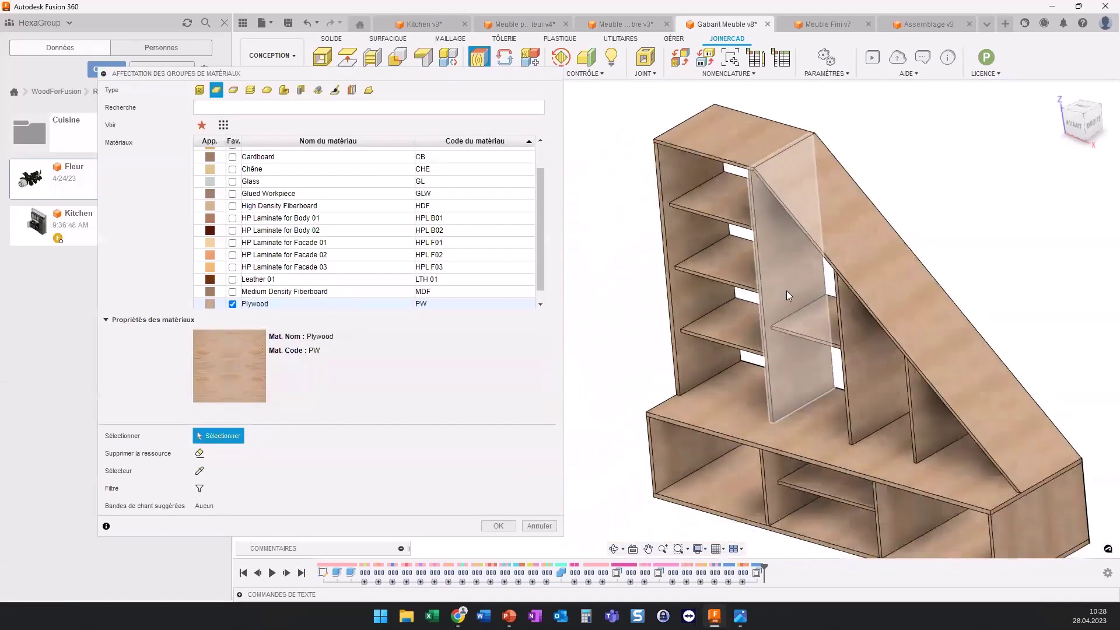
scroll(786, 291, "down", 2)
scroll(794, 299, "down", 2)
middle_click_drag(774, 308, 765, 305, "shift")
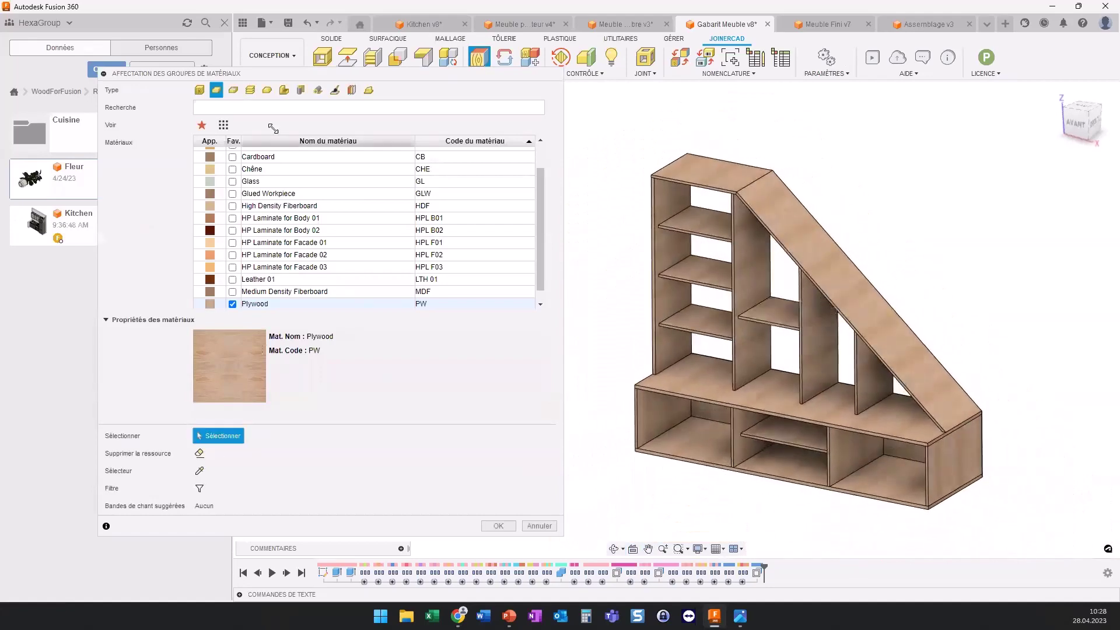
Step: List Bande de chant edge bands and locate ABS edge band Body 02 group color
left_click(301, 90)
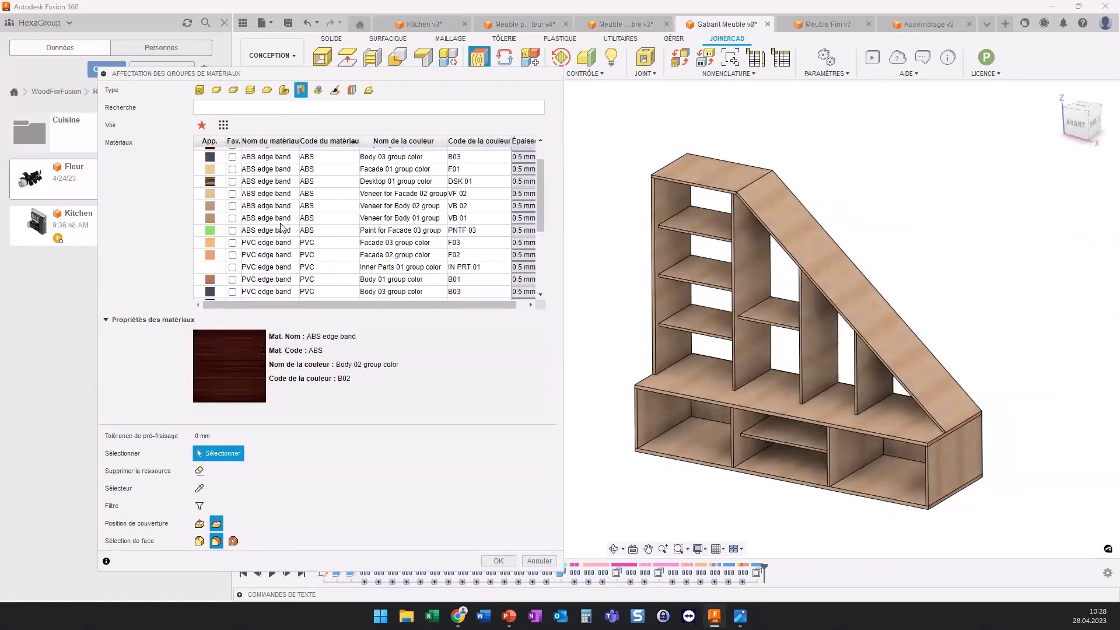
scroll(281, 224, "down", 3)
scroll(282, 219, "down", 3)
scroll(282, 220, "up", 5)
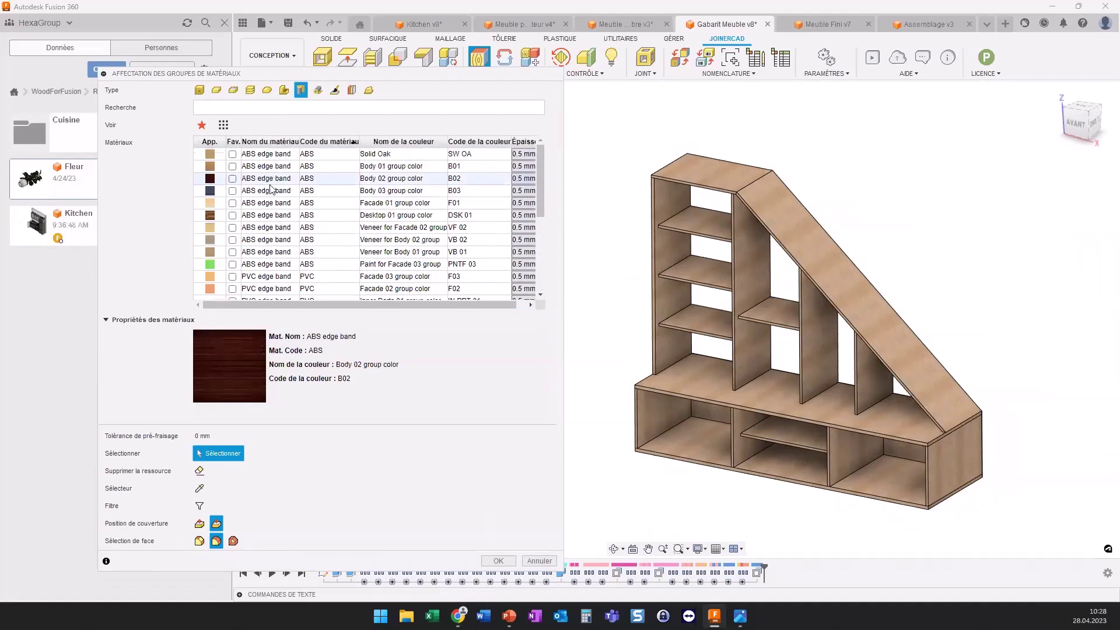
scroll(712, 237, "up", 3)
scroll(701, 235, "up", 2)
Step: Apply the ABS B02 0.5 mm edge band to all five shelf front edges
left_click(701, 238)
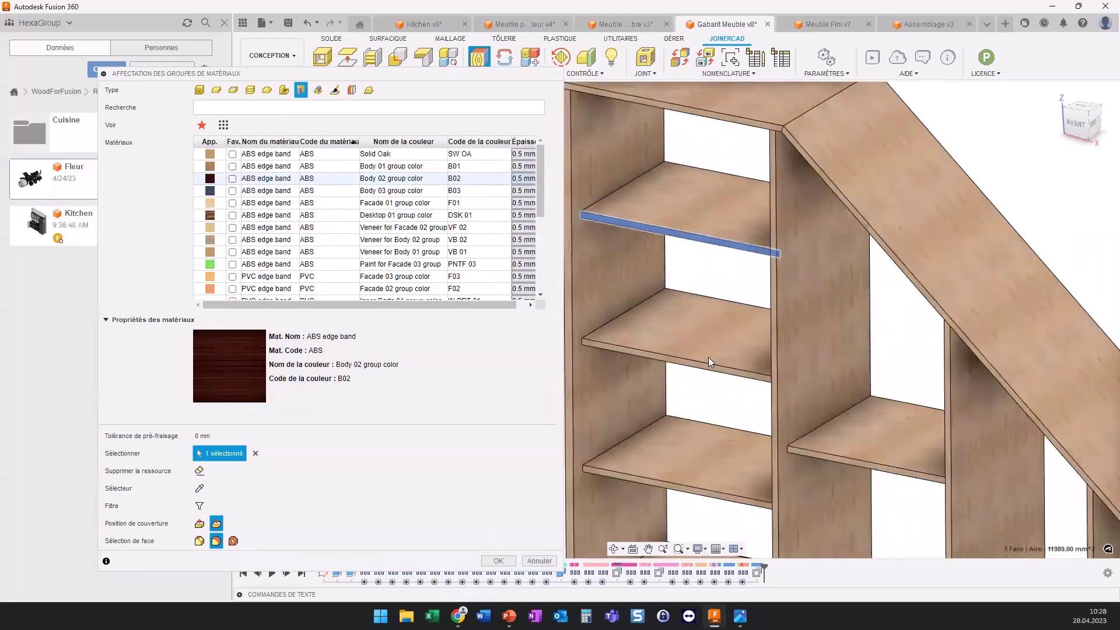
left_click(707, 364)
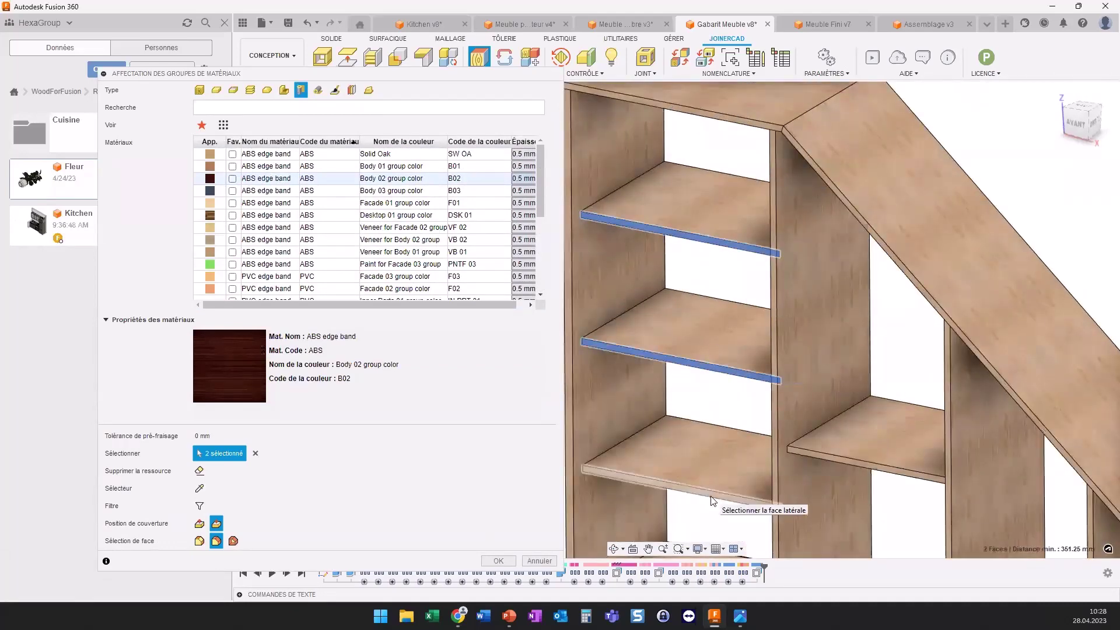
left_click(710, 496)
left_click(851, 460)
scroll(840, 420, "down", 5)
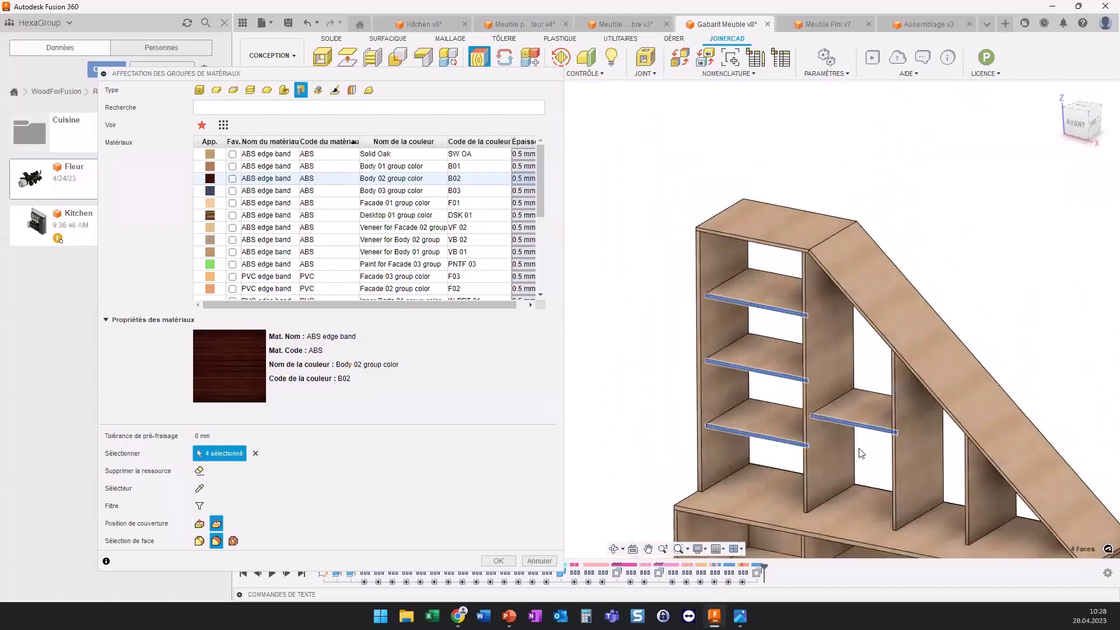
left_click(847, 413)
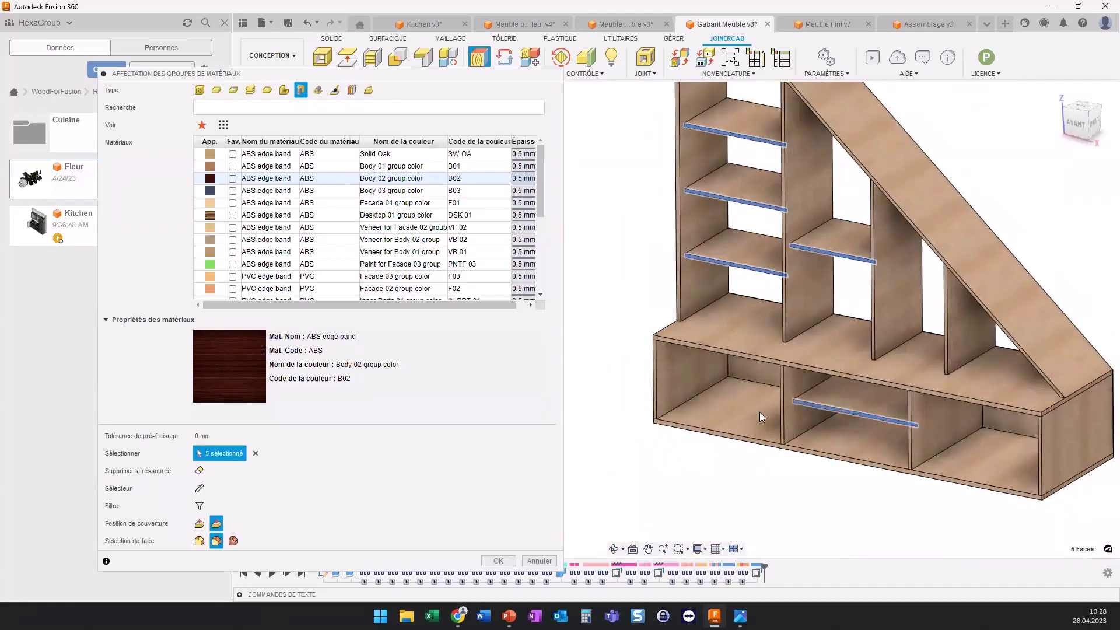
left_click(500, 560)
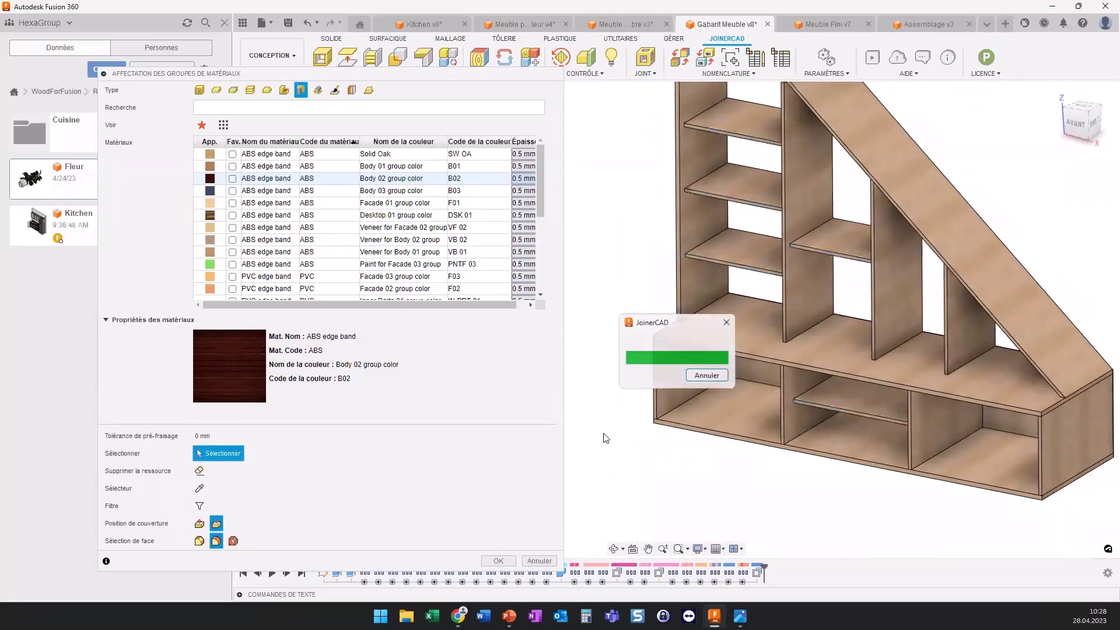
middle_click_drag(761, 171, 731, 225)
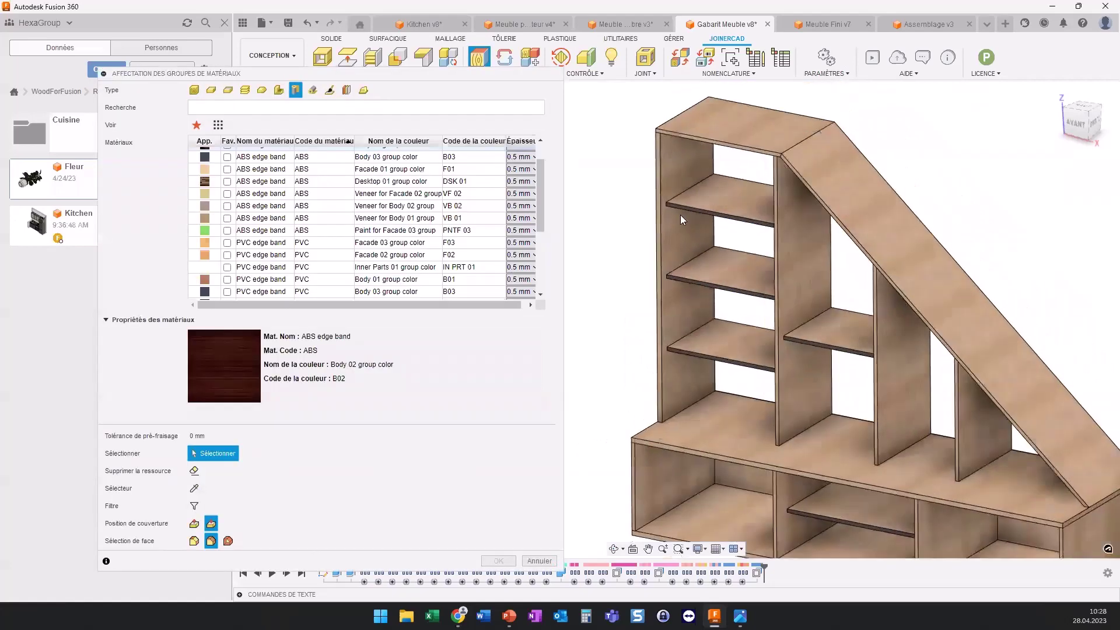
scroll(680, 214, "up", 5)
scroll(706, 203, "down", 3)
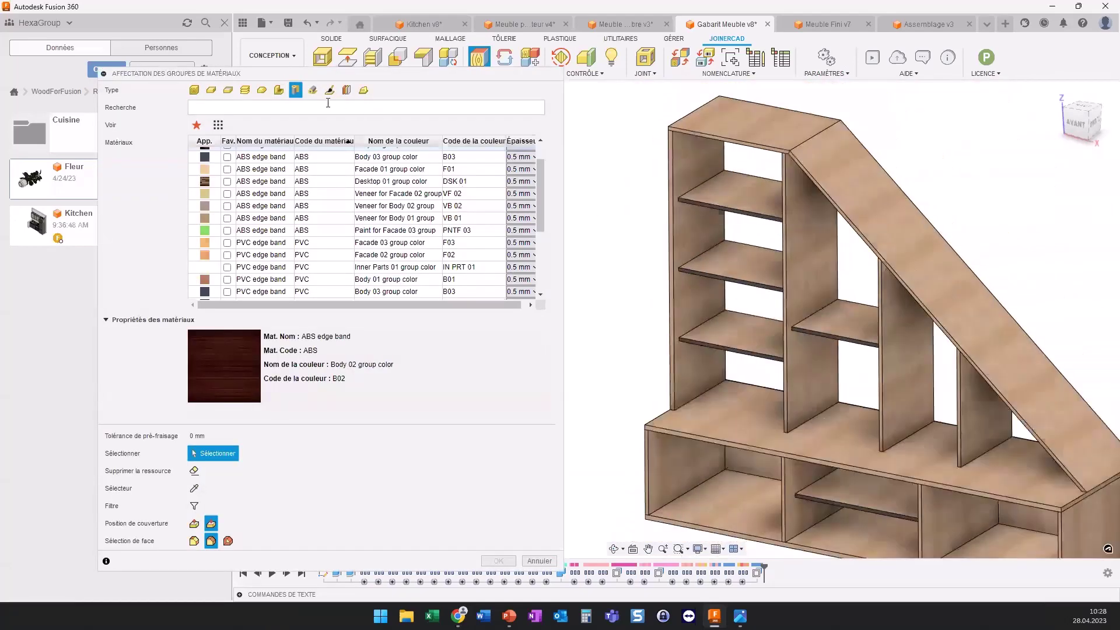
Step: Coat the three left-column shelves with Acrylic Paint PNTB 02 (Body 02 group, 0.3 mm)
left_click(327, 91)
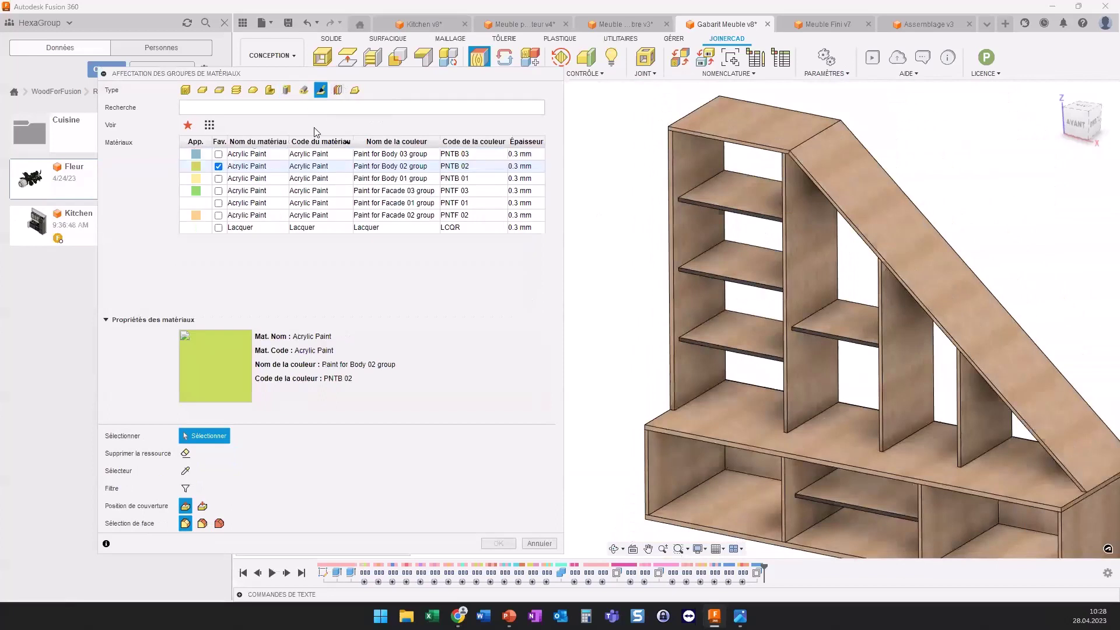
left_click(740, 195)
left_click(729, 266)
left_click(730, 326)
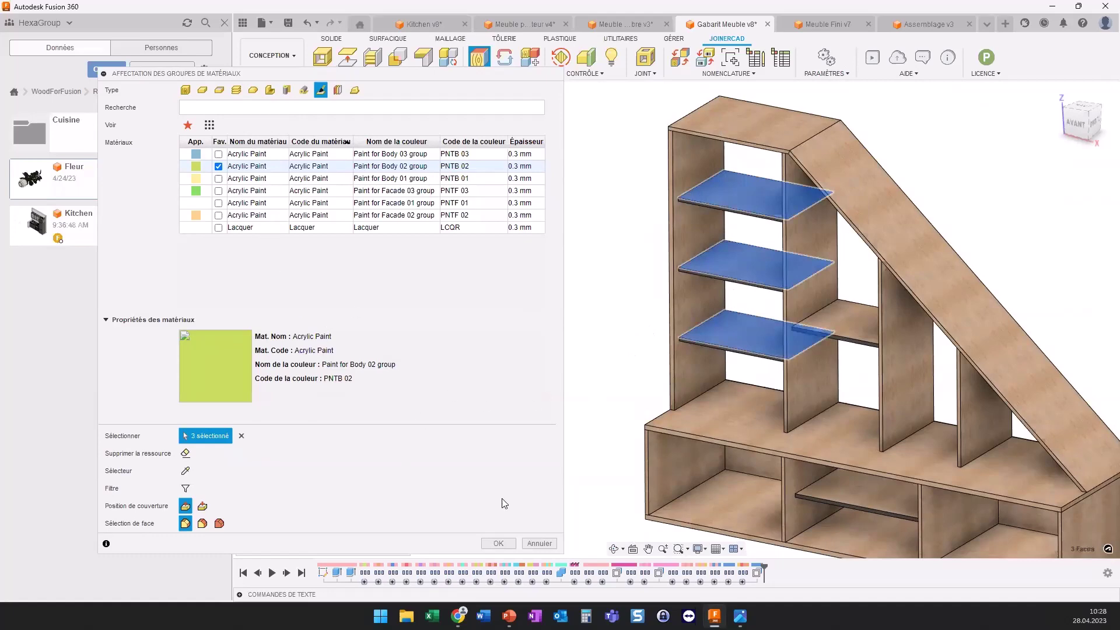
left_click(497, 543)
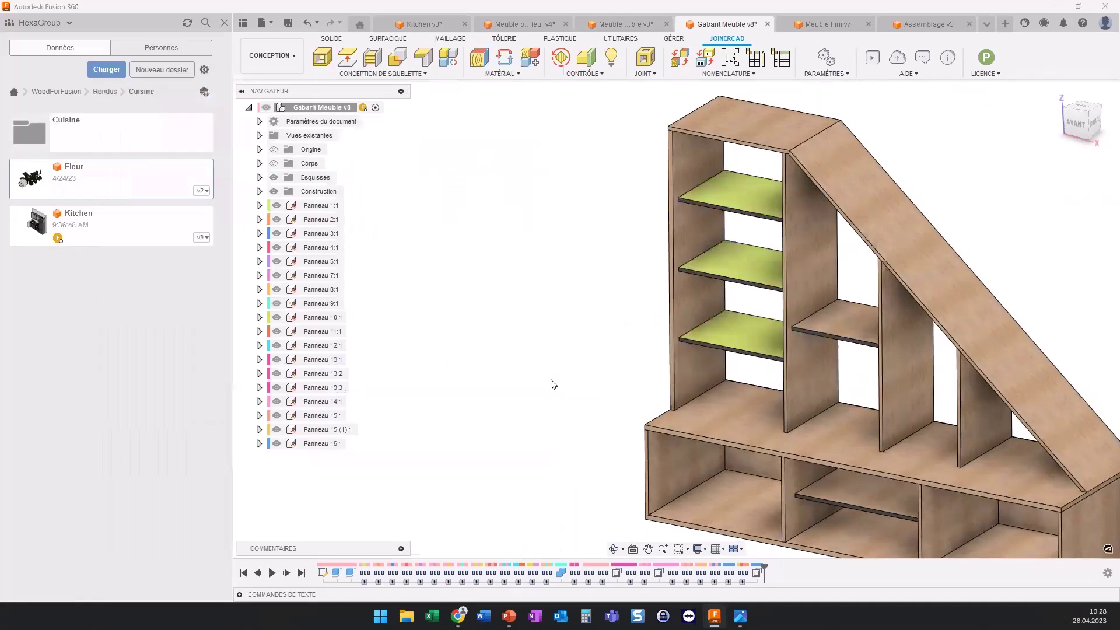
middle_click_drag(718, 265, 672, 262)
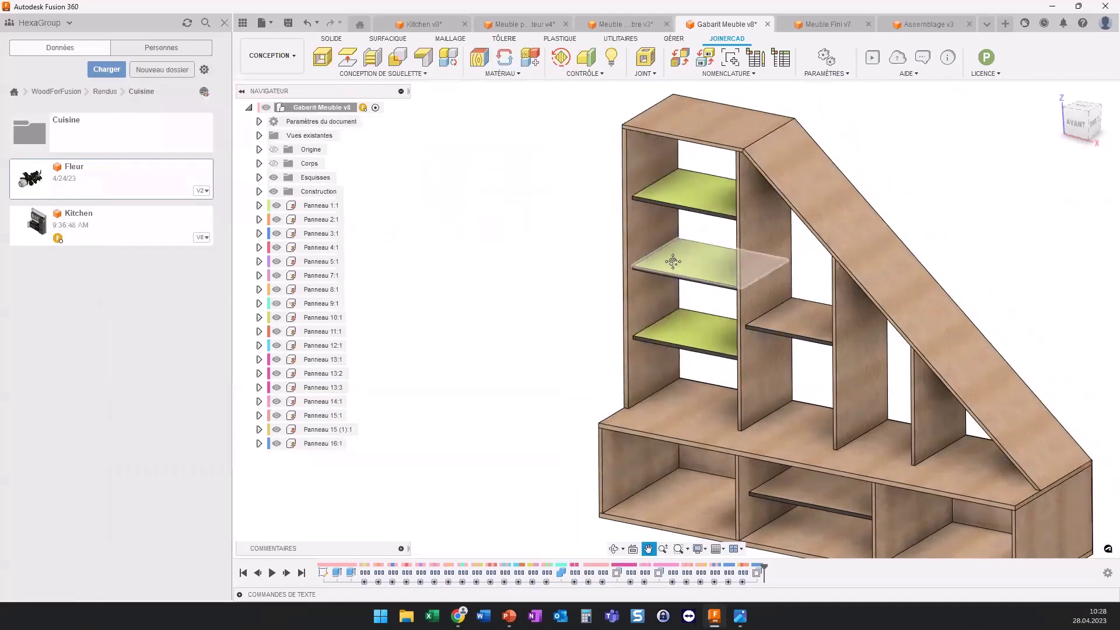
scroll(672, 261, "down", 3)
scroll(592, 291, "down", 2)
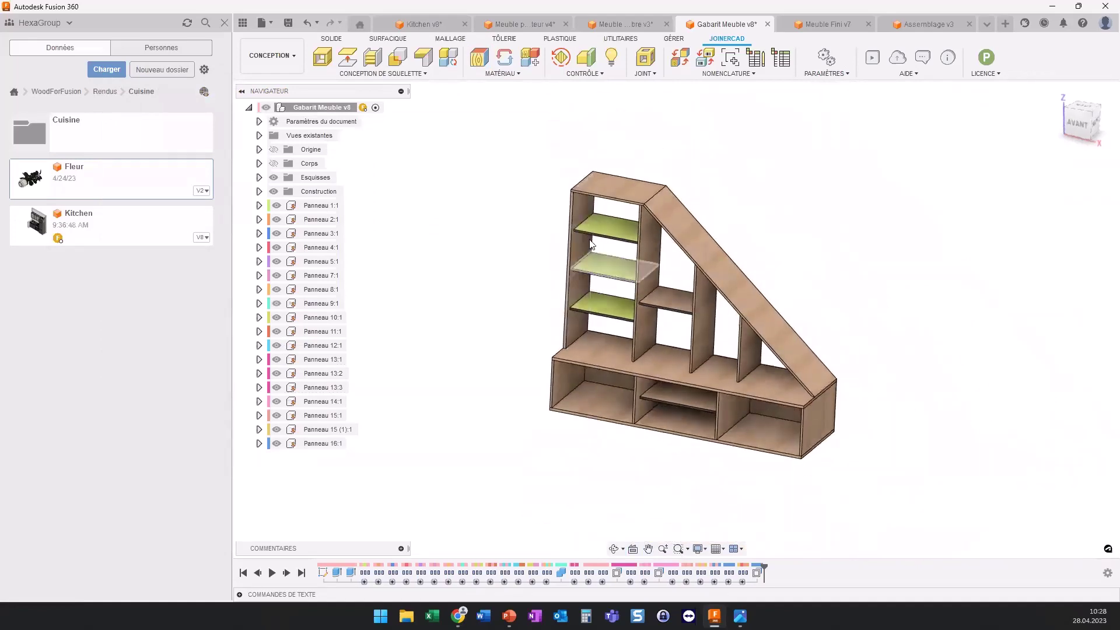
scroll(591, 244, "up", 1)
scroll(601, 239, "up", 2)
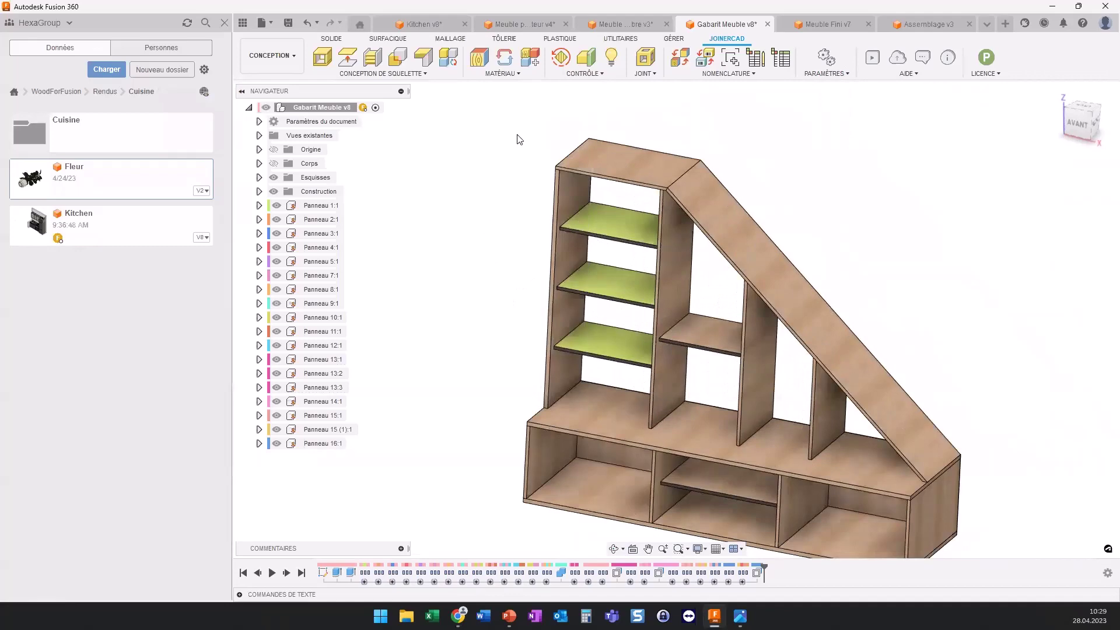
Step: Switch to the Meuble Fini v7 design and orbit around the finished bookcase
left_click(832, 22)
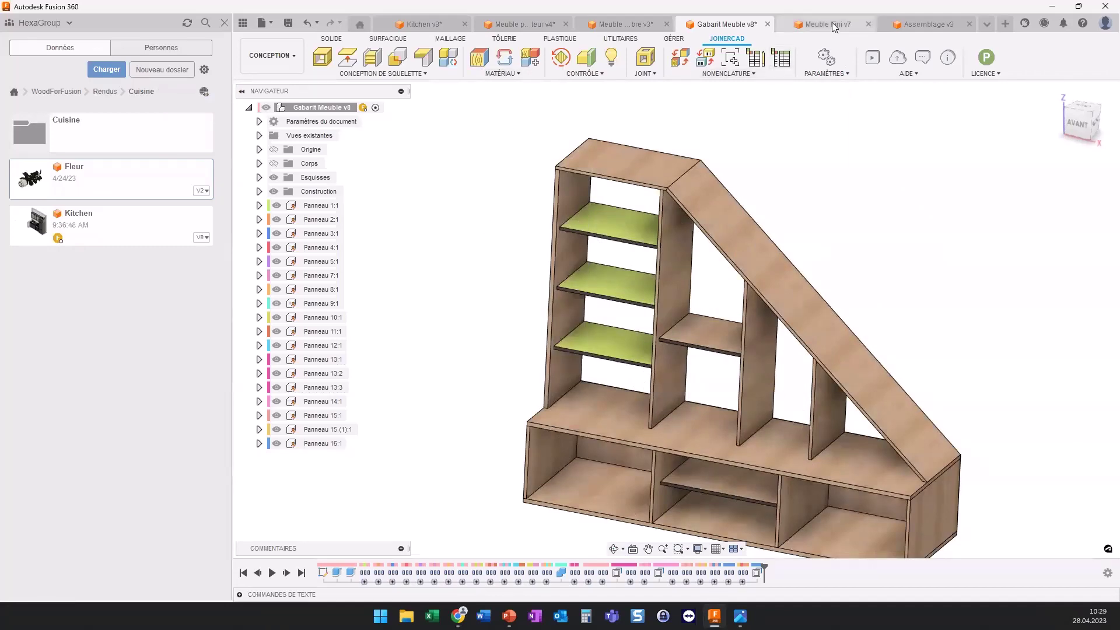
mouse_move(476, 222)
middle_mouse_down("shift")
mouse_move(562, 335)
mouse_move(726, 272)
mouse_move(514, 221)
mouse_move(616, 250)
middle_mouse_up("shift")
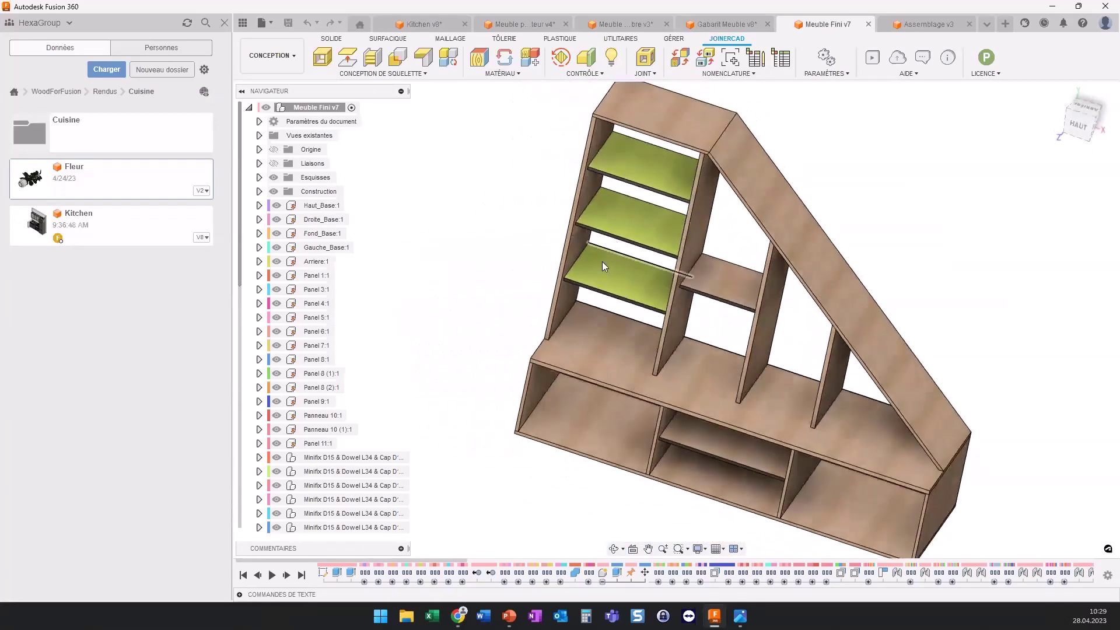
middle_click_drag(728, 246, 688, 210, "shift")
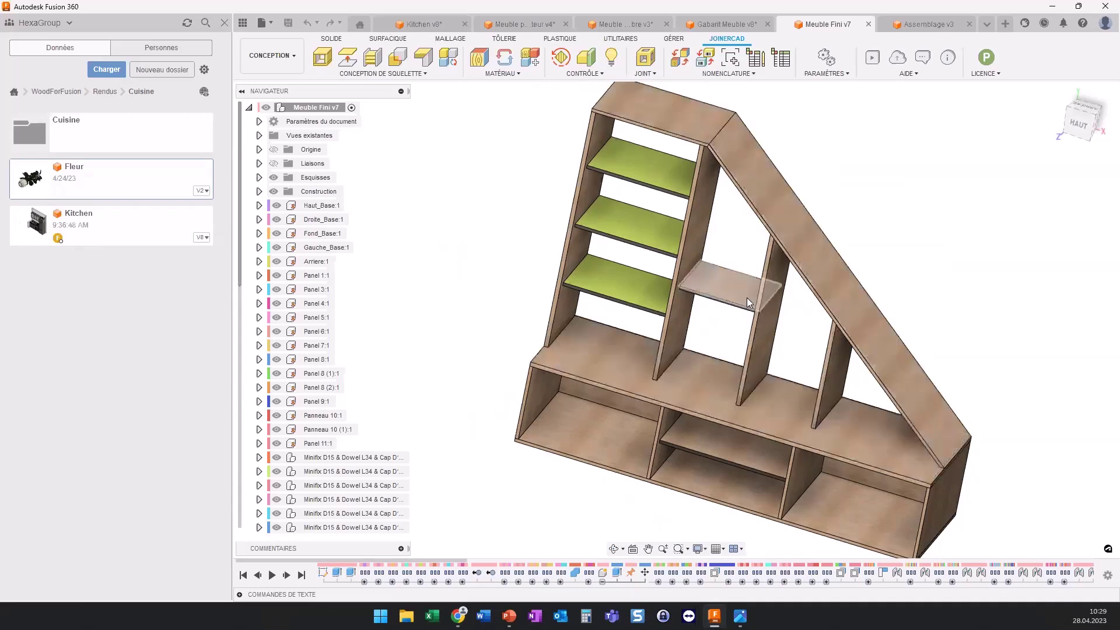
middle_click_drag(747, 298, 679, 330, "shift")
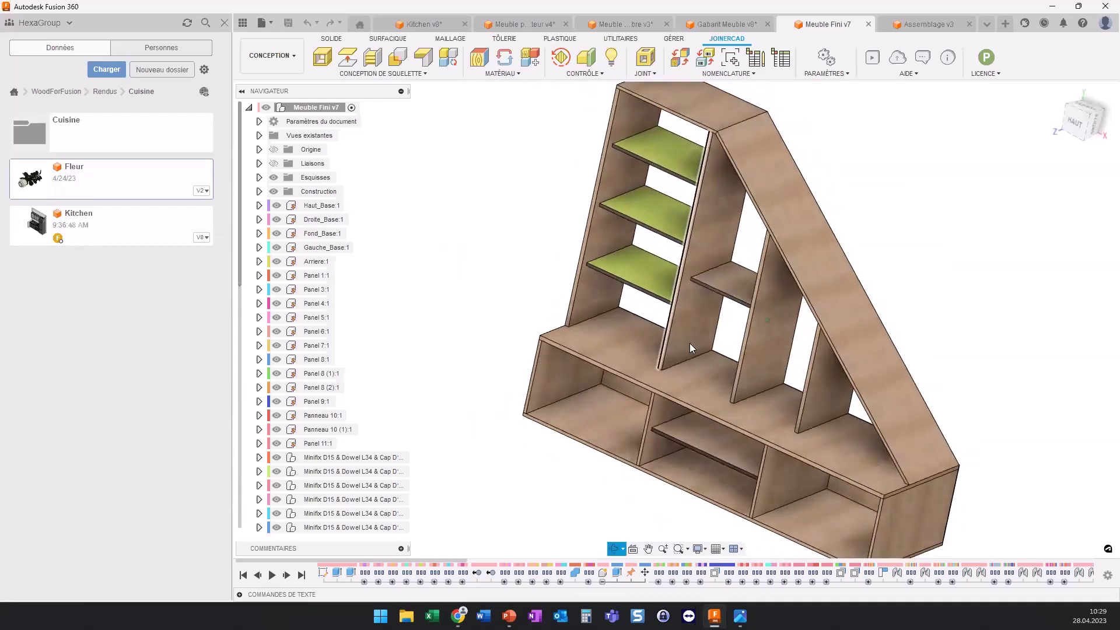
middle_click_drag(679, 330, 627, 298, "shift")
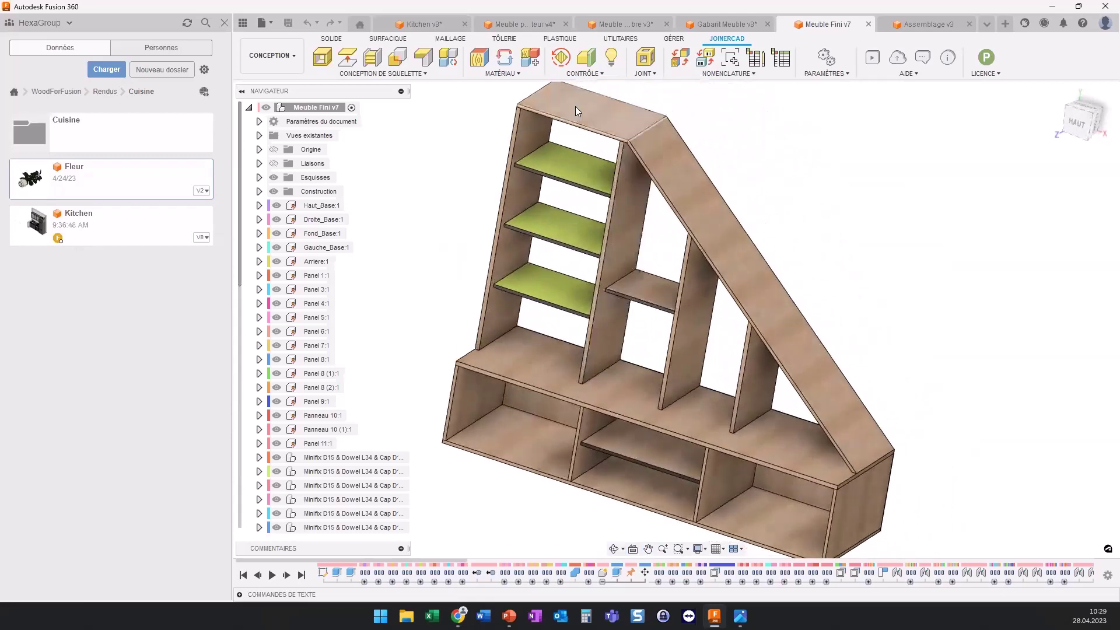
Step: Set the small middle shelf's Sens du grain to 45°, then cancel without applying it
left_click(560, 57)
left_click(657, 298)
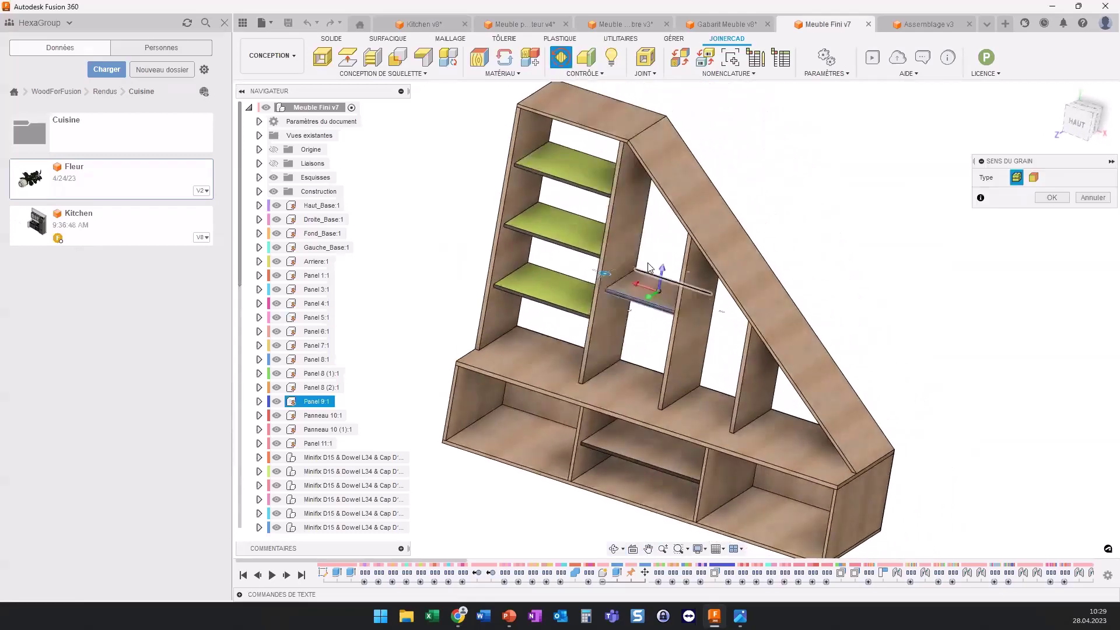
scroll(641, 299, "up", 3)
scroll(637, 301, "up", 2)
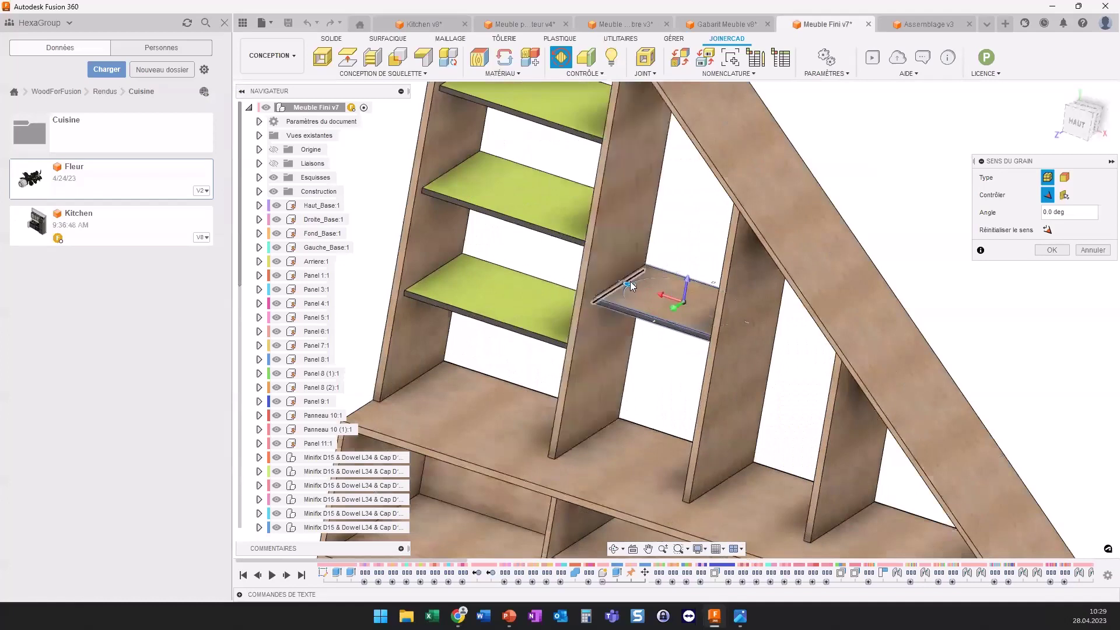
left_click_drag(628, 284, 624, 300)
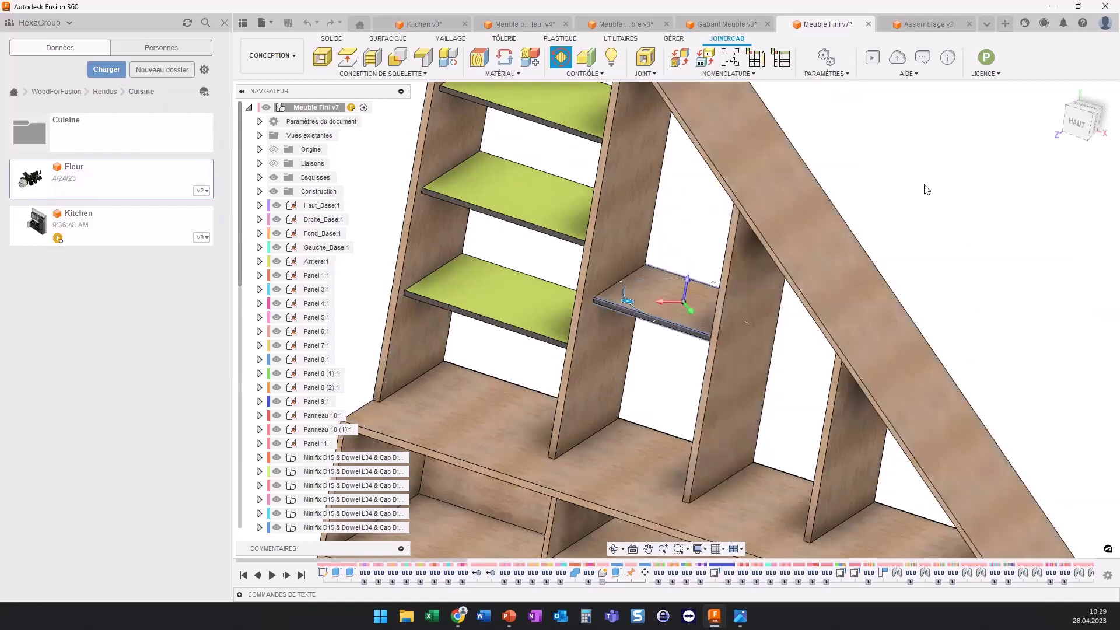
scroll(629, 273, "up", 2)
scroll(648, 288, "up", 2)
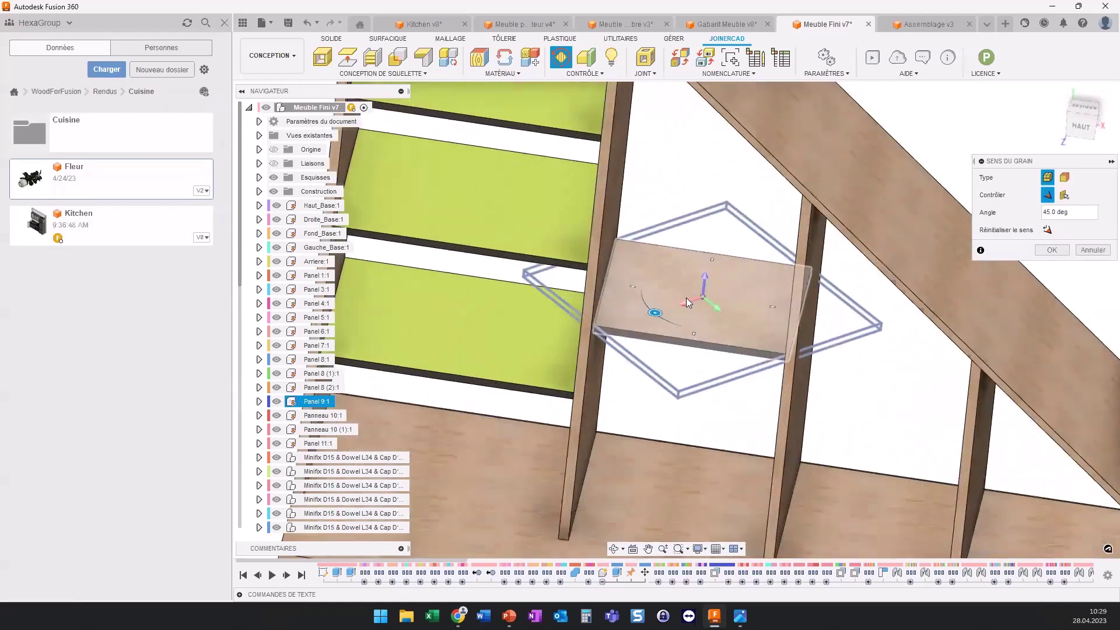
scroll(686, 297, "up", 2)
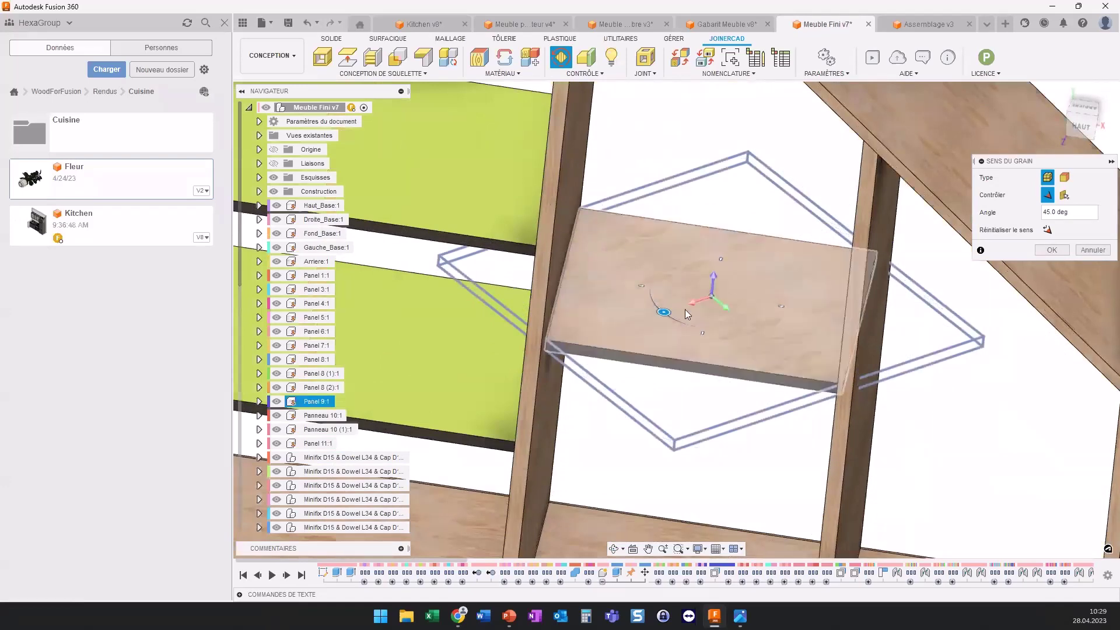
scroll(685, 309, "down", 2)
scroll(686, 310, "down", 2)
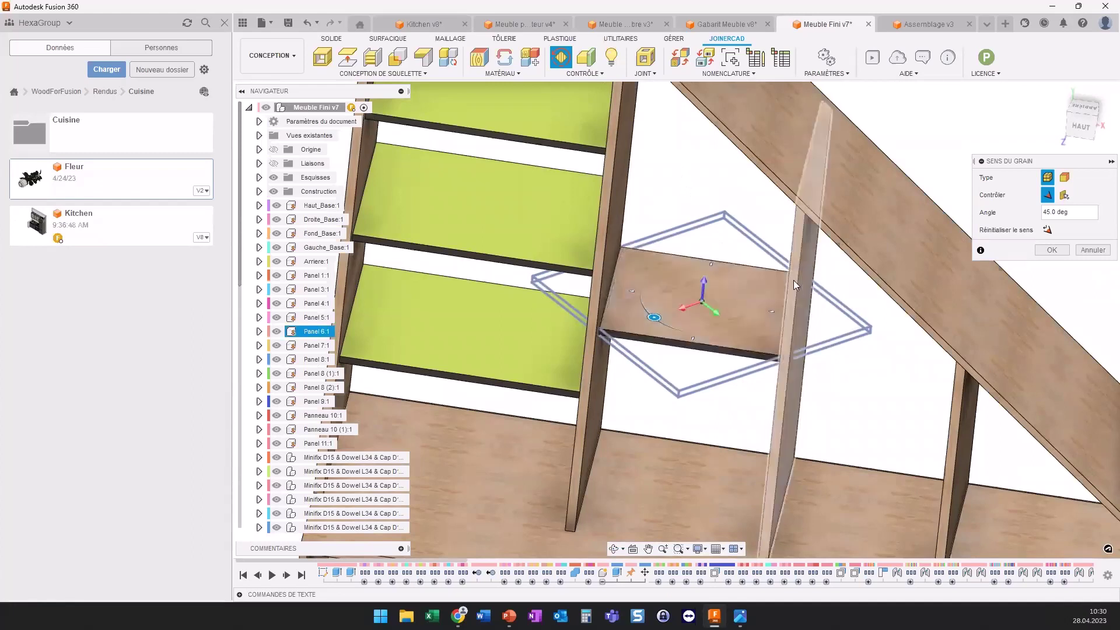
left_click(1090, 249)
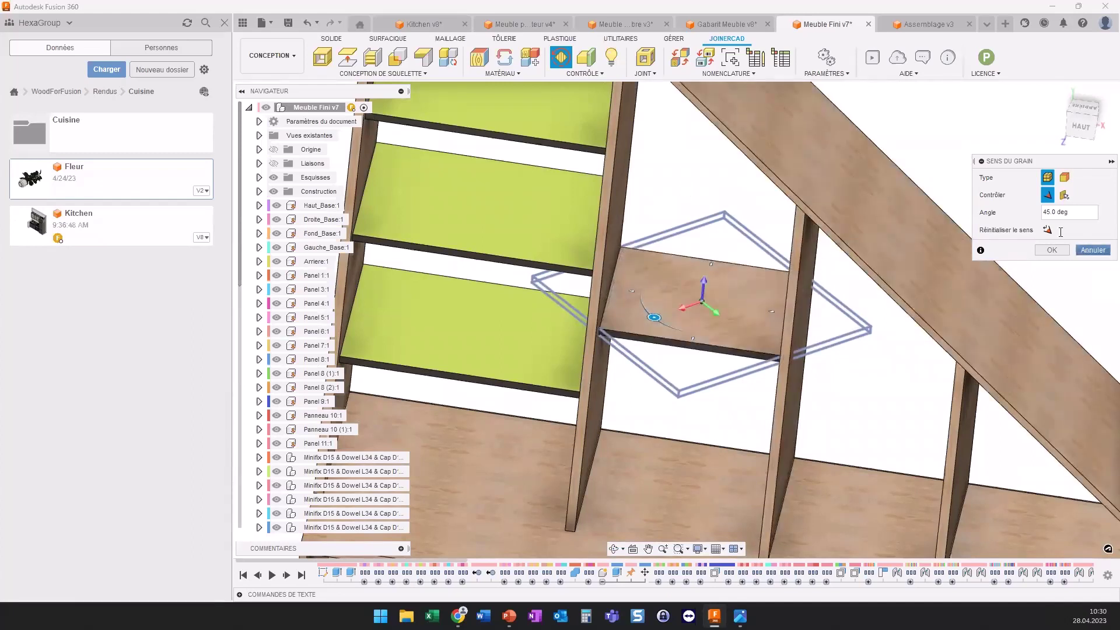
Step: Give the small middle shelf a 50 mm oversize on −X in Pièce surdimensionnée
left_click(588, 56)
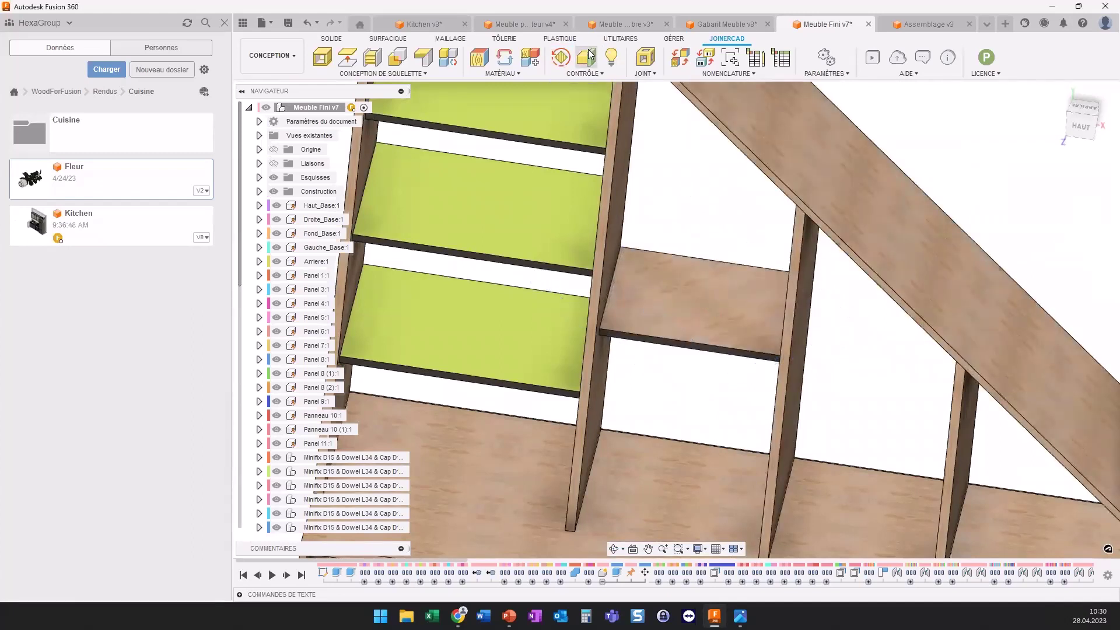
left_click(693, 276)
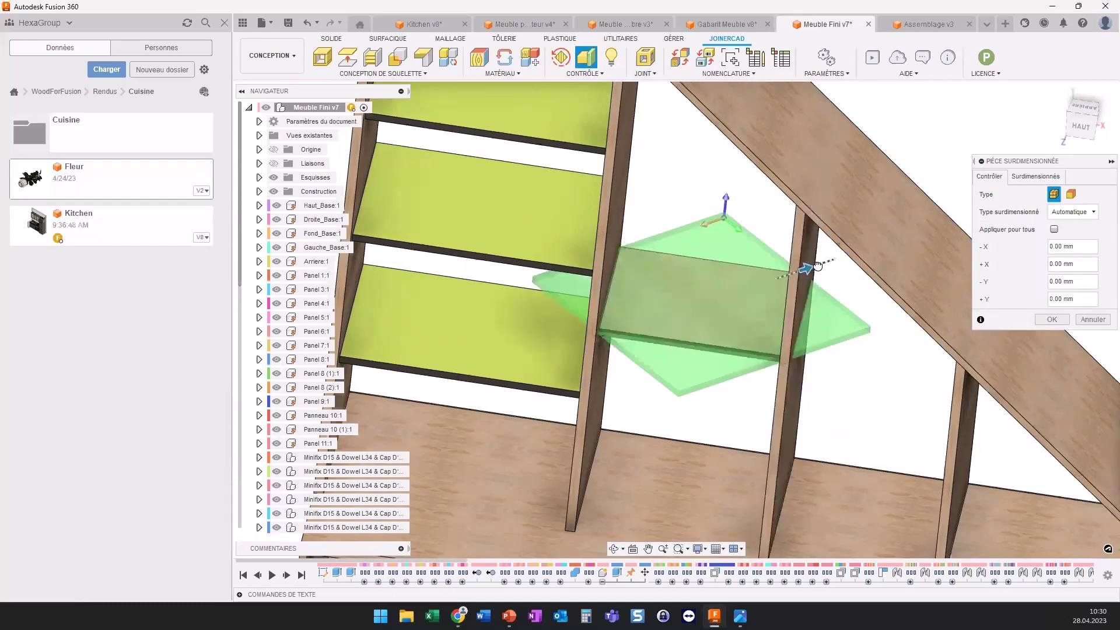
left_click_drag(807, 265, 805, 331)
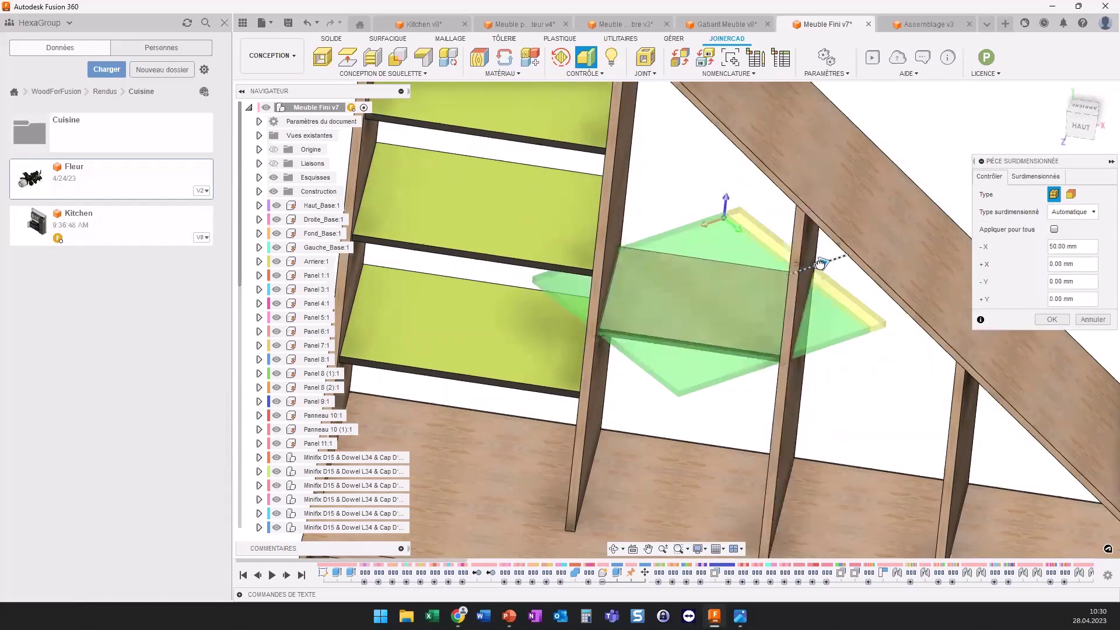
left_click(783, 363)
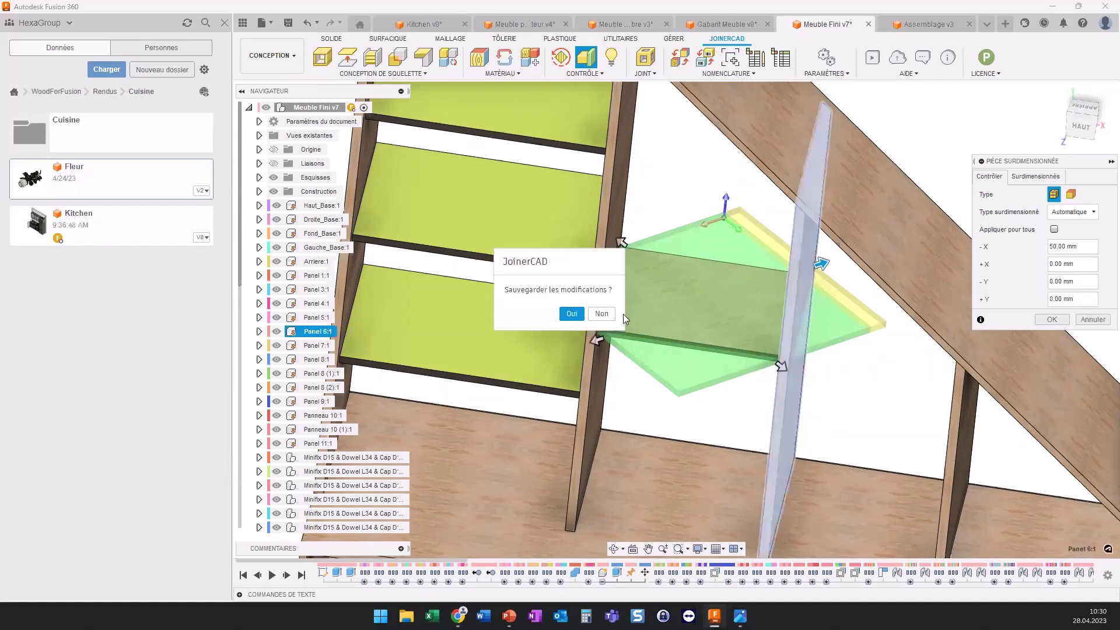
left_click(601, 313)
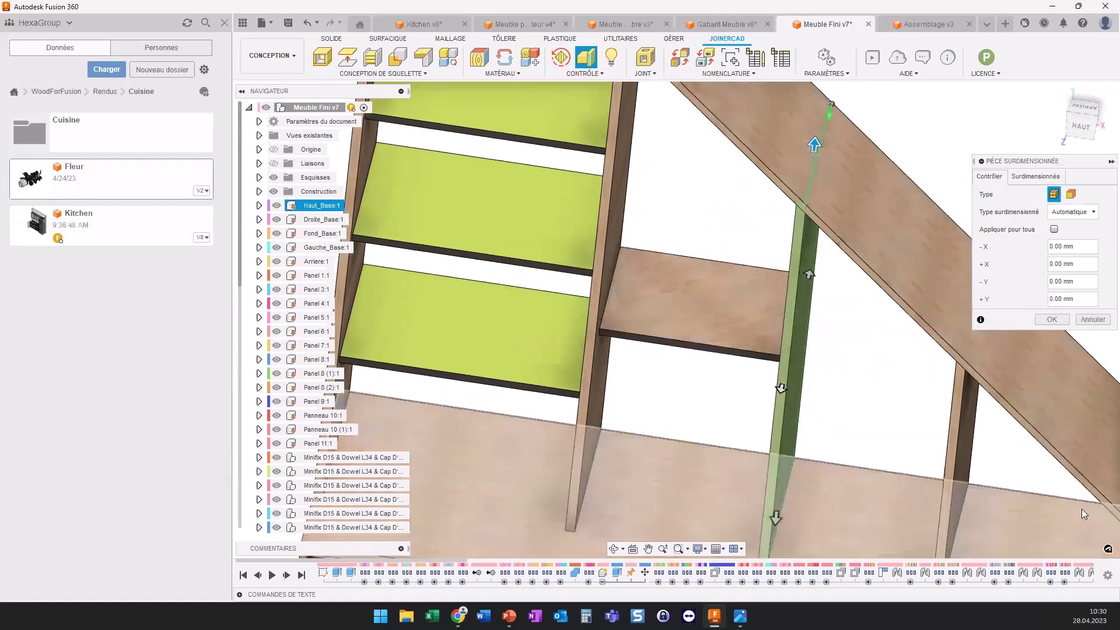
left_click(1092, 319)
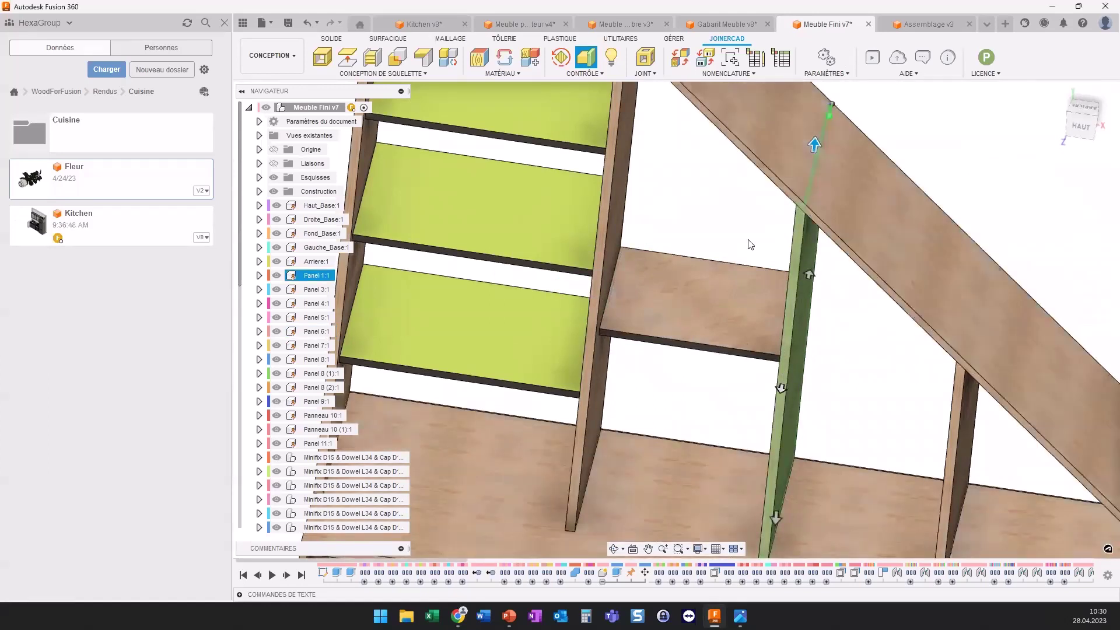
Step: Add a 100 mm +Y oversize to the middle shelf, confirm, and recheck the values
left_click(586, 59)
left_click(705, 283)
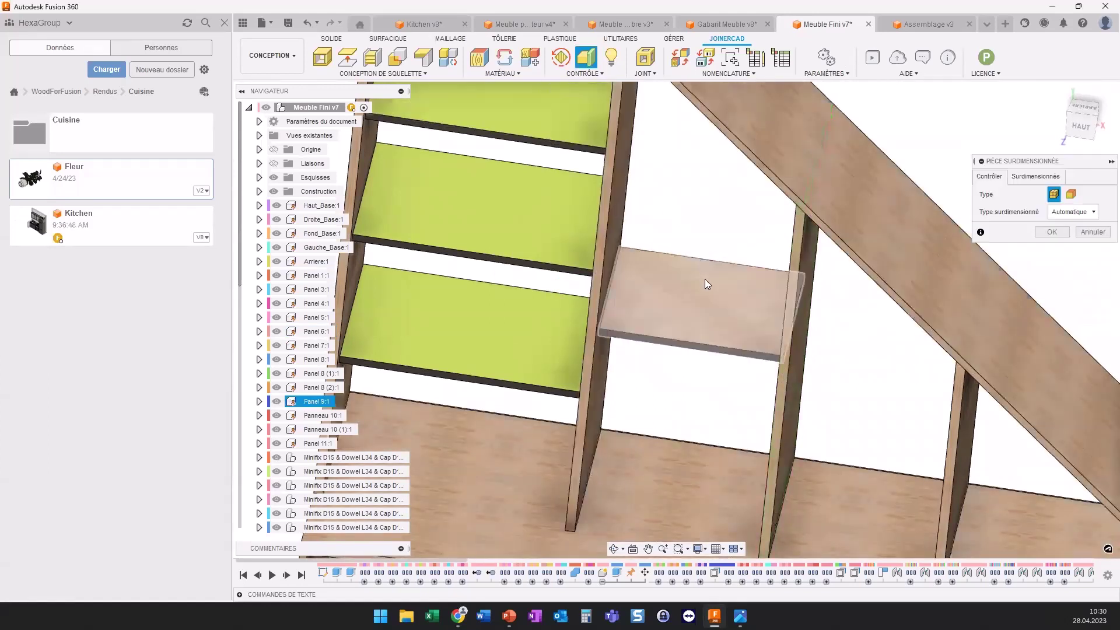
middle_click_drag(702, 214, 789, 248, "shift")
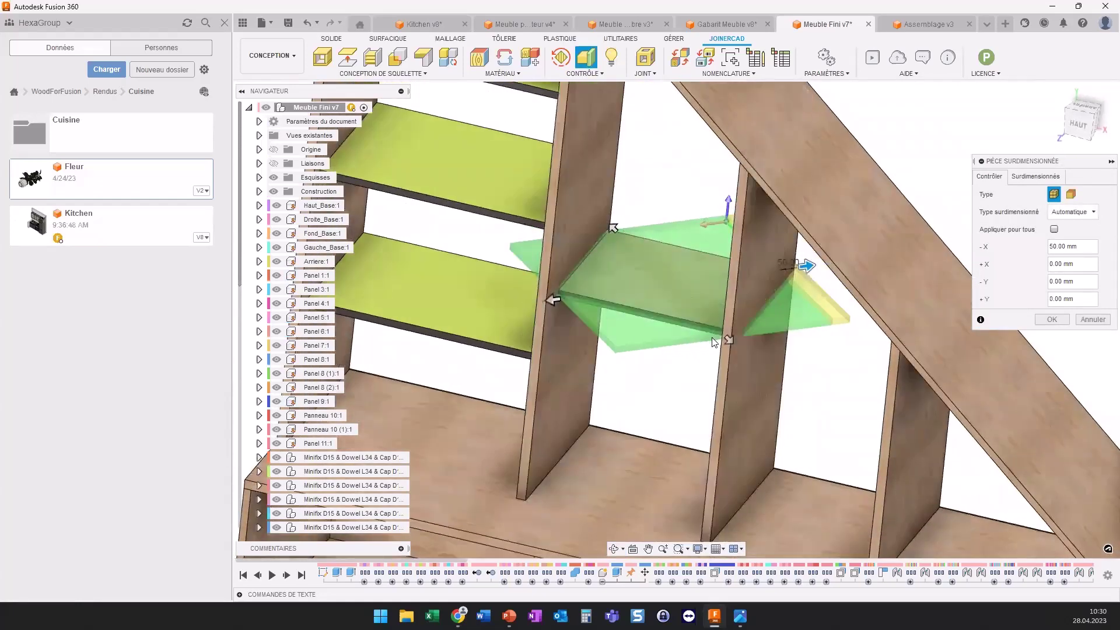
left_click_drag(728, 339, 745, 355)
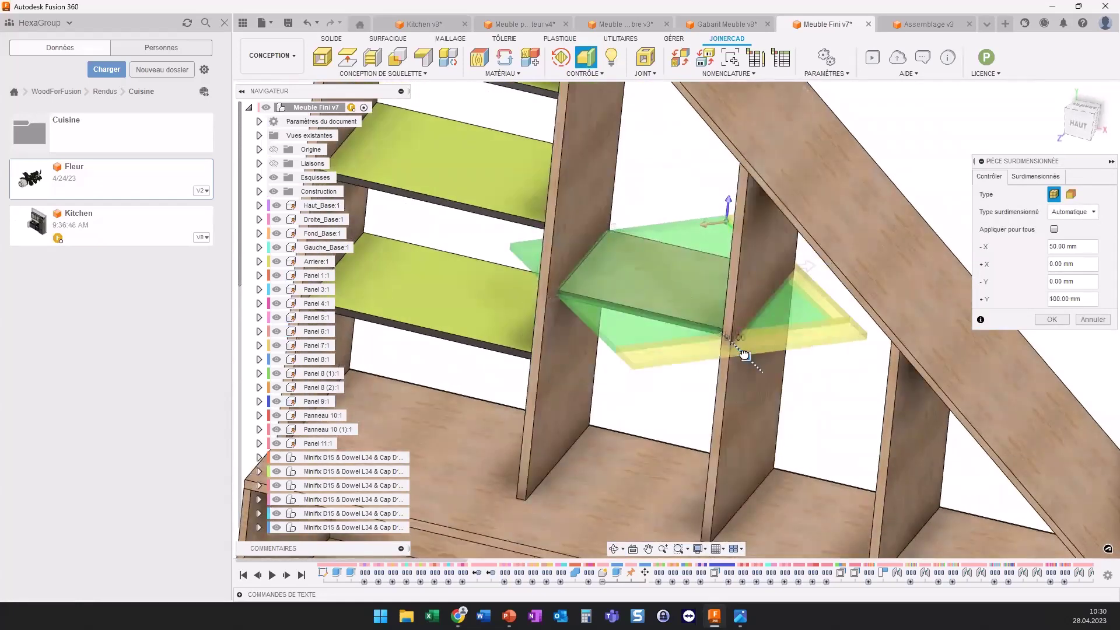
left_click(1051, 319)
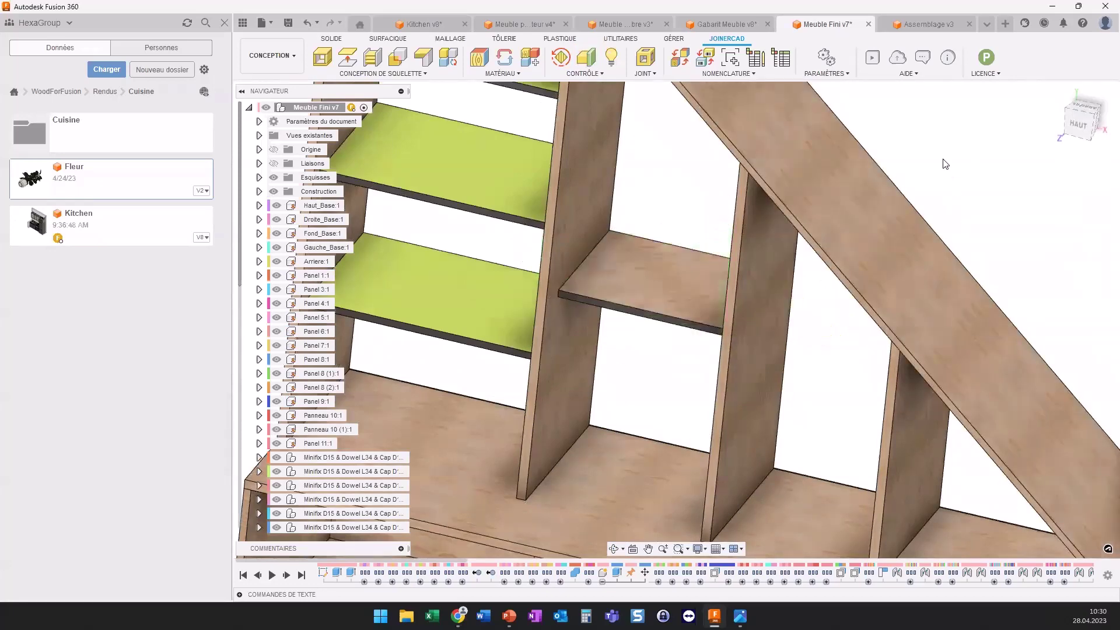
left_click(615, 265)
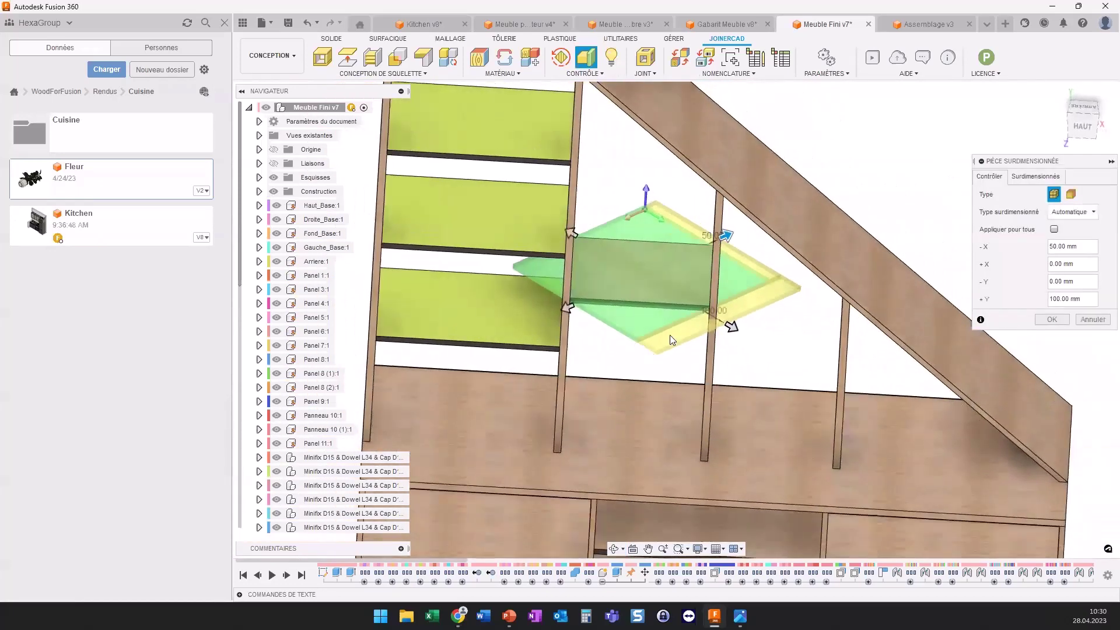
left_click(1092, 319)
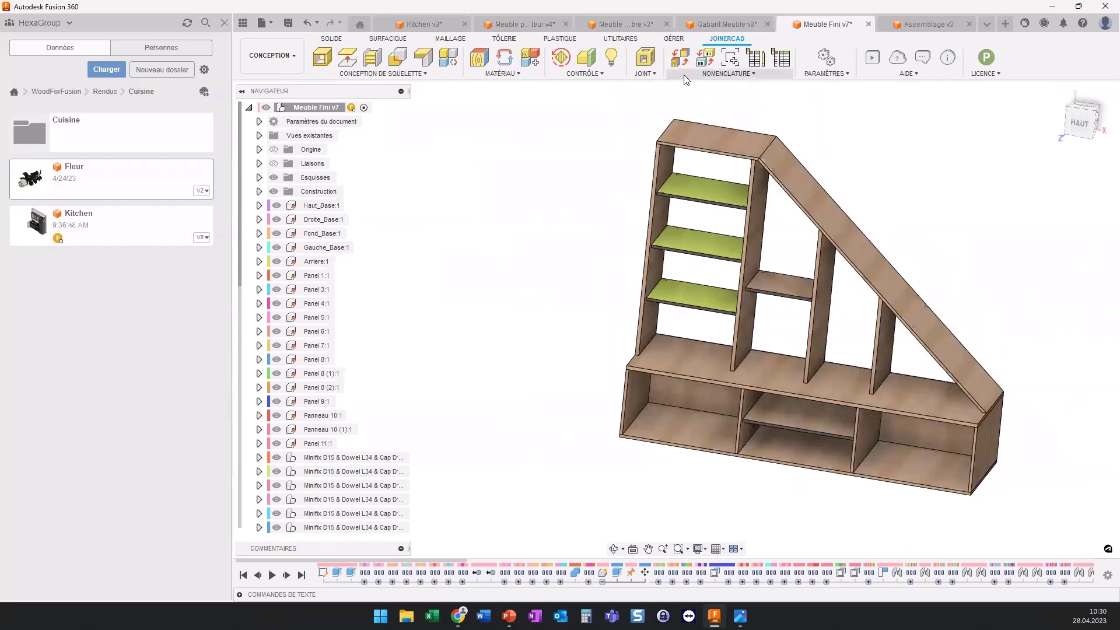
Step: Open the Matériau replacement table and expand all groups via Développer tout
middle_click_drag(784, 145, 770, 162)
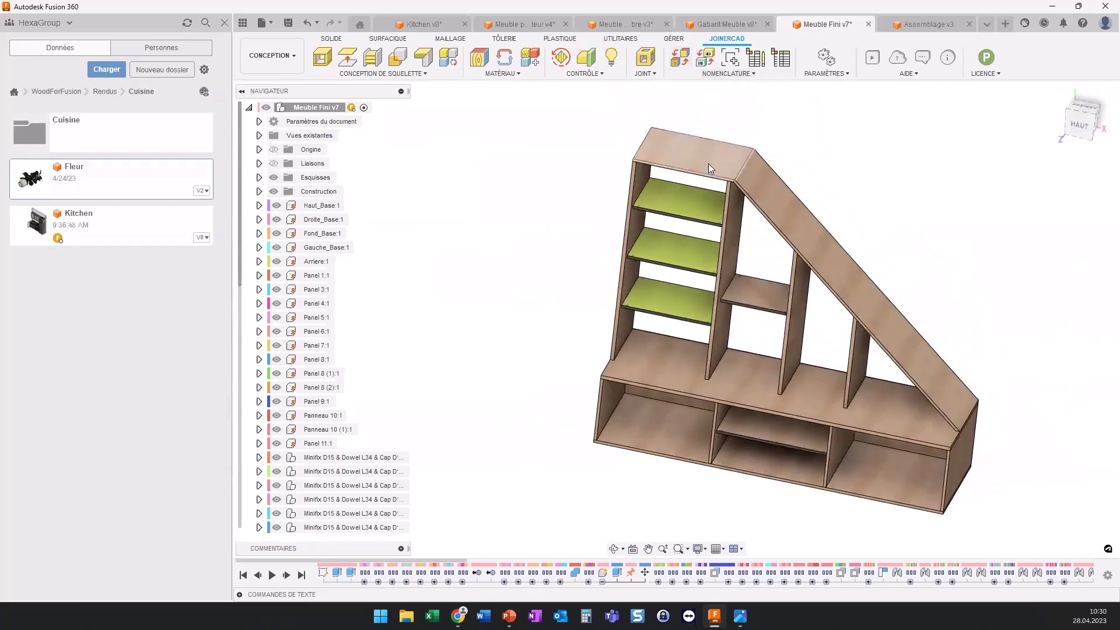
left_click(678, 58)
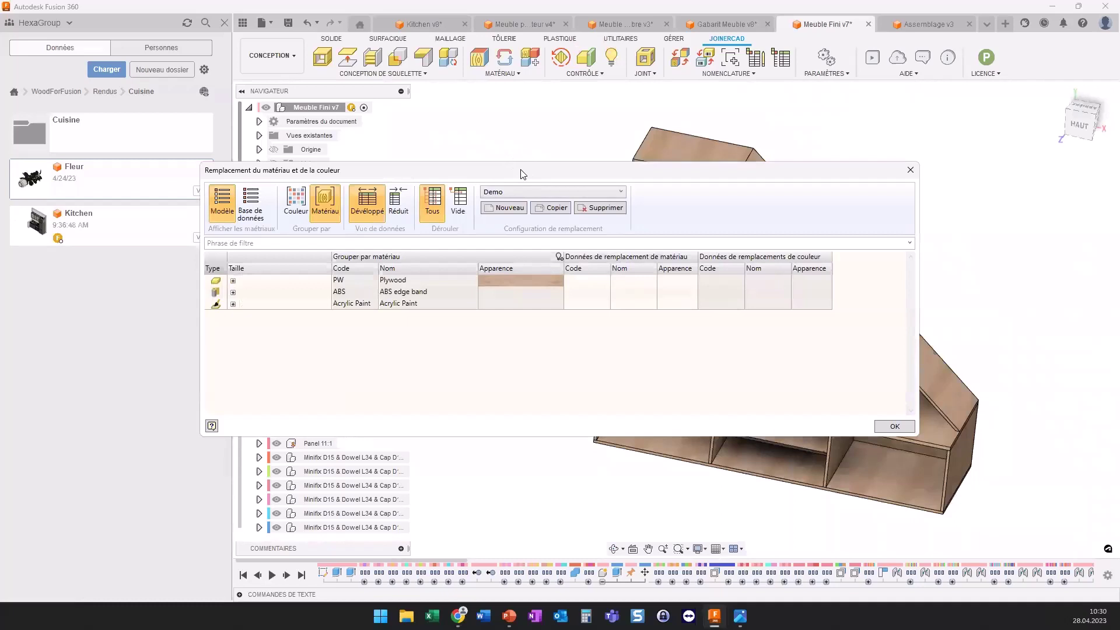
left_click_drag(521, 174, 331, 102)
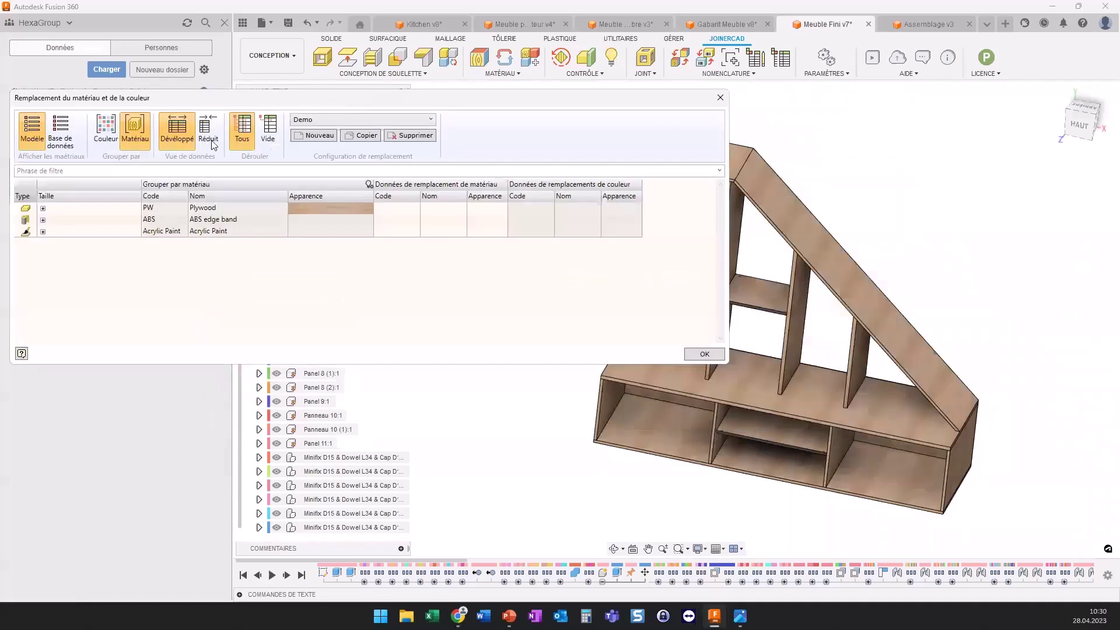
right_click(81, 209)
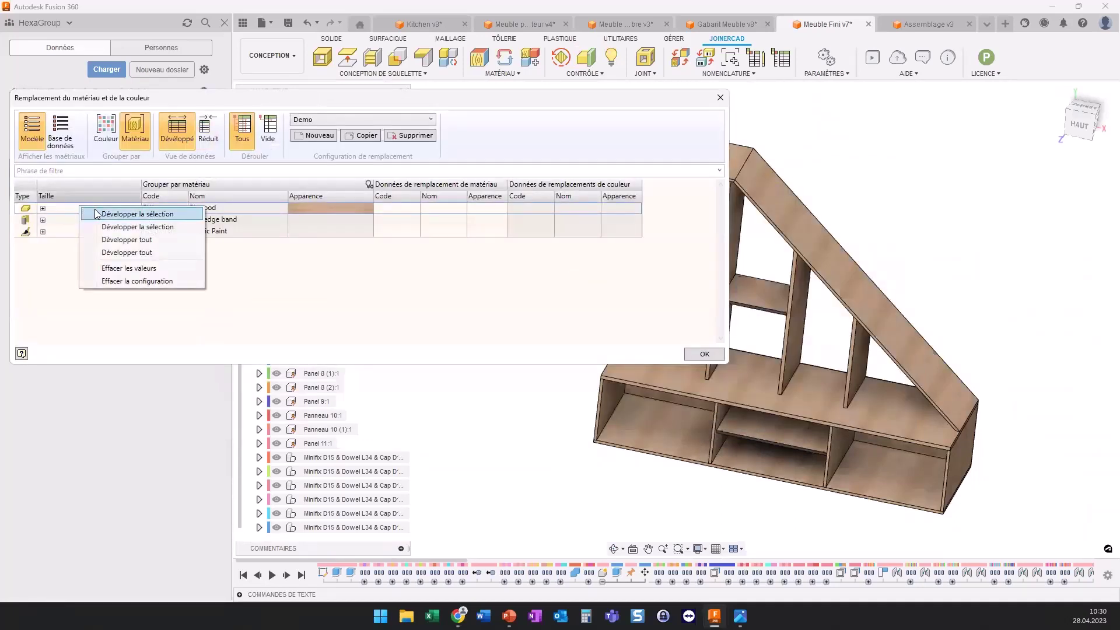
left_click(109, 240)
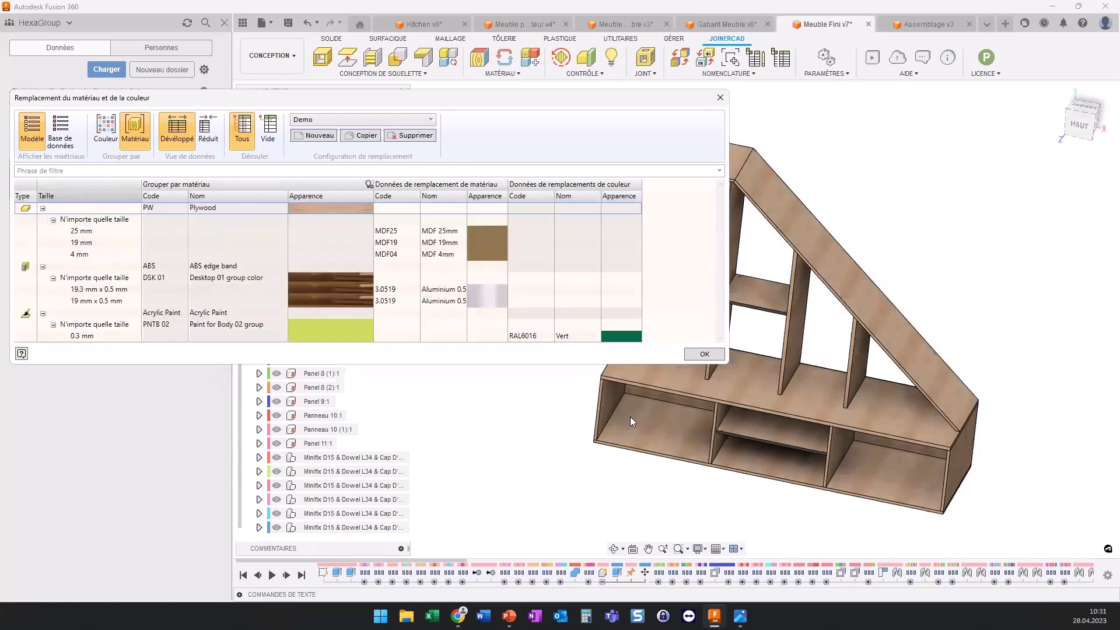
mouse_move(613, 422)
middle_mouse_down("shift")
mouse_move(756, 427)
mouse_move(801, 412)
middle_mouse_up("shift")
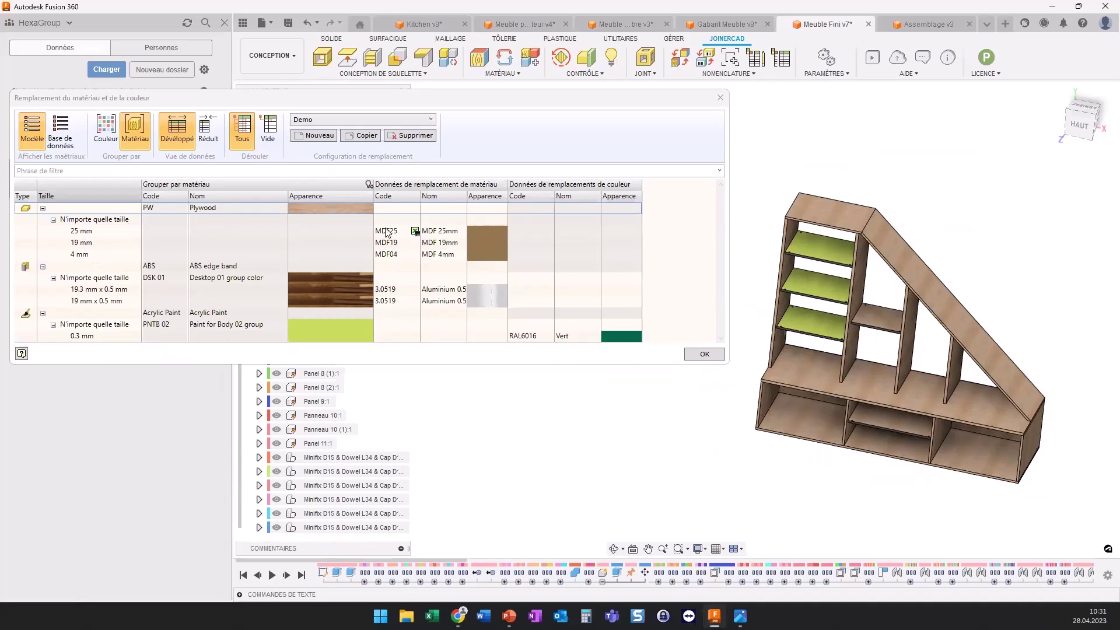
Step: Map 25 mm plywood to MDF 25mm, widen the Nom column, and confirm the replacements
mouse_move(389, 231)
left_click(415, 231)
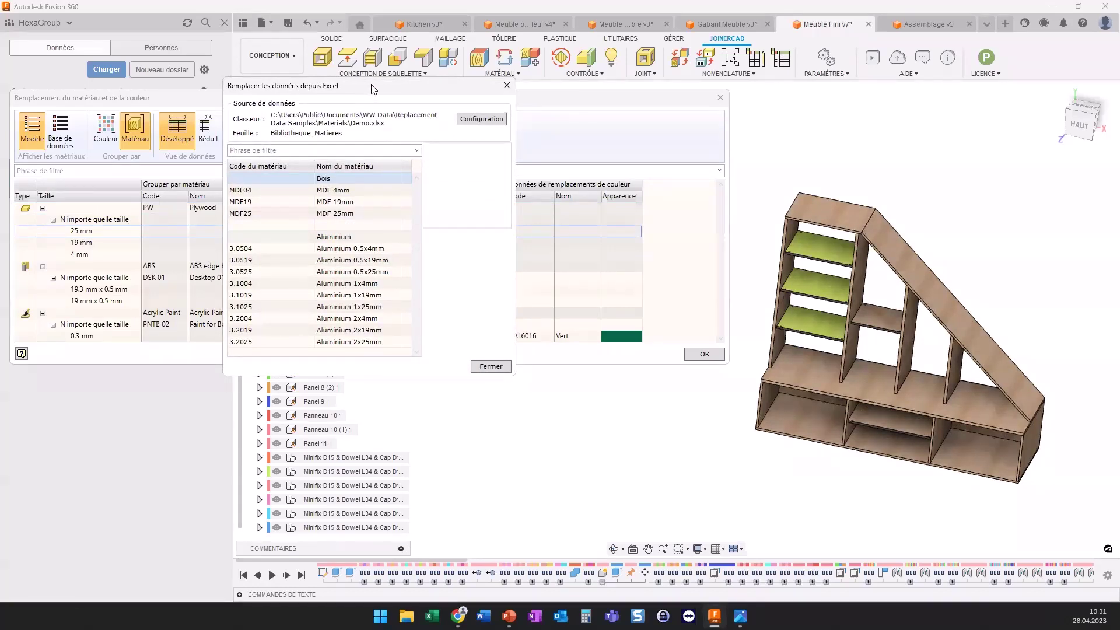
left_click_drag(373, 89, 602, 106)
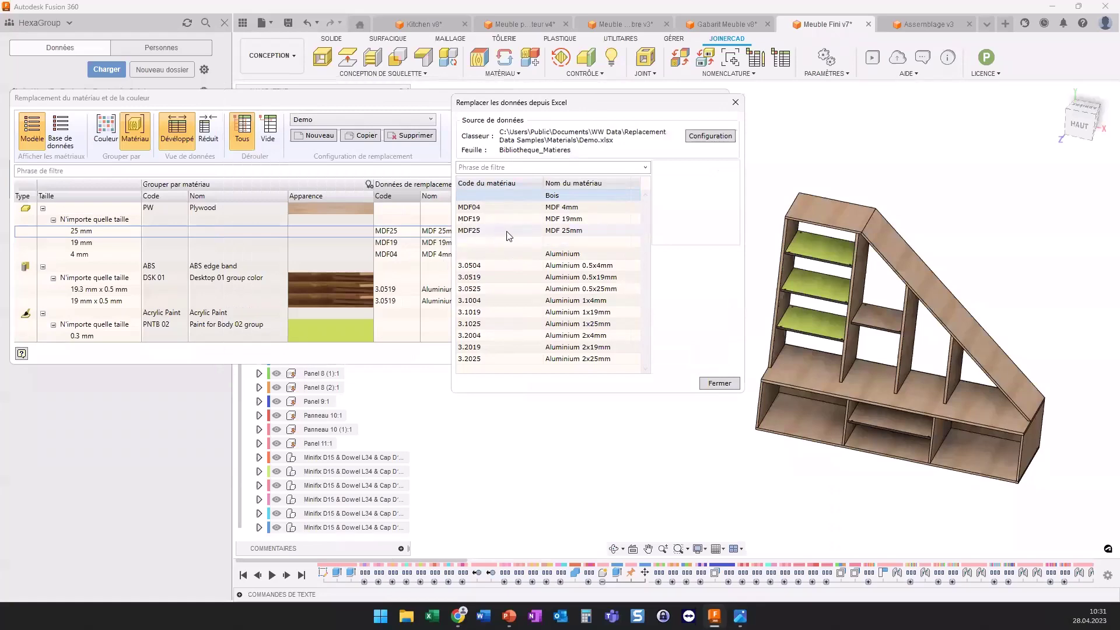
double_click(494, 221)
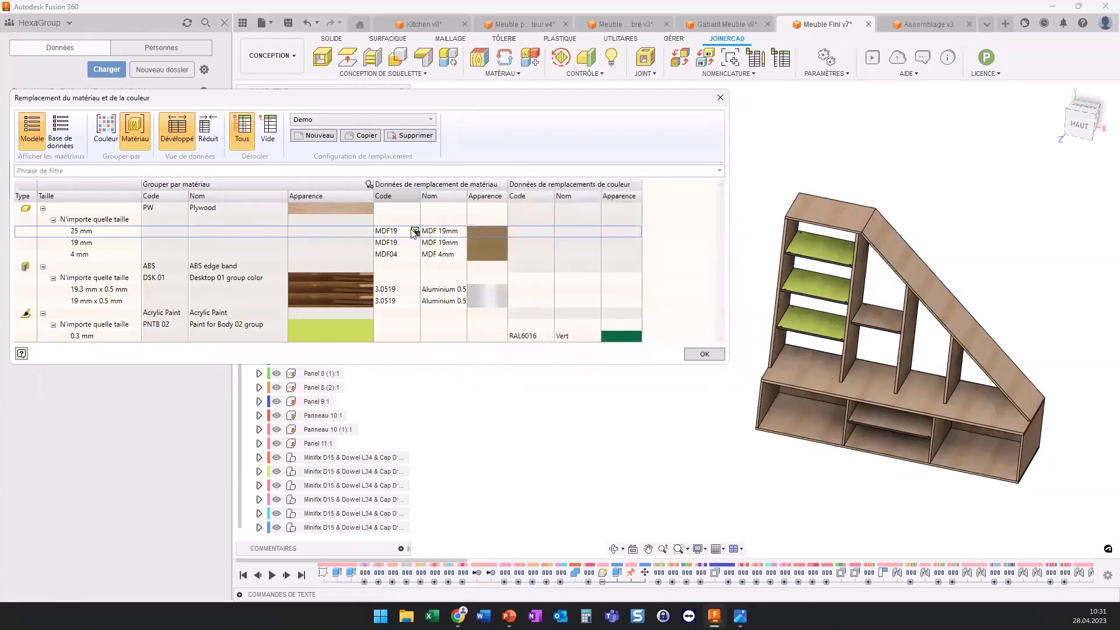
left_click(416, 232)
double_click(491, 232)
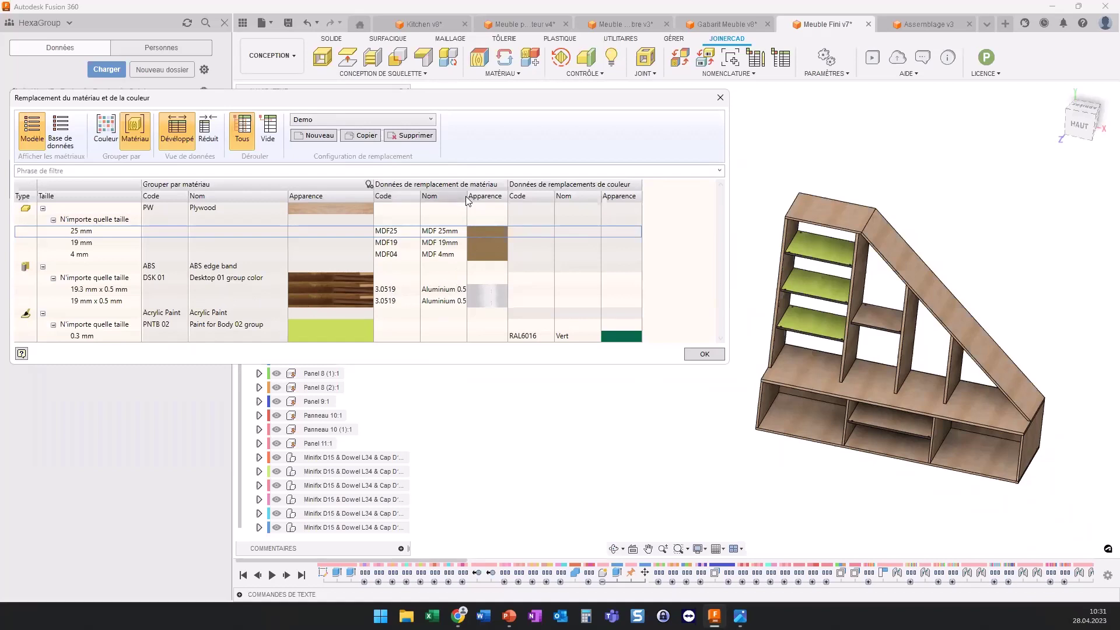
left_click_drag(466, 196, 497, 196)
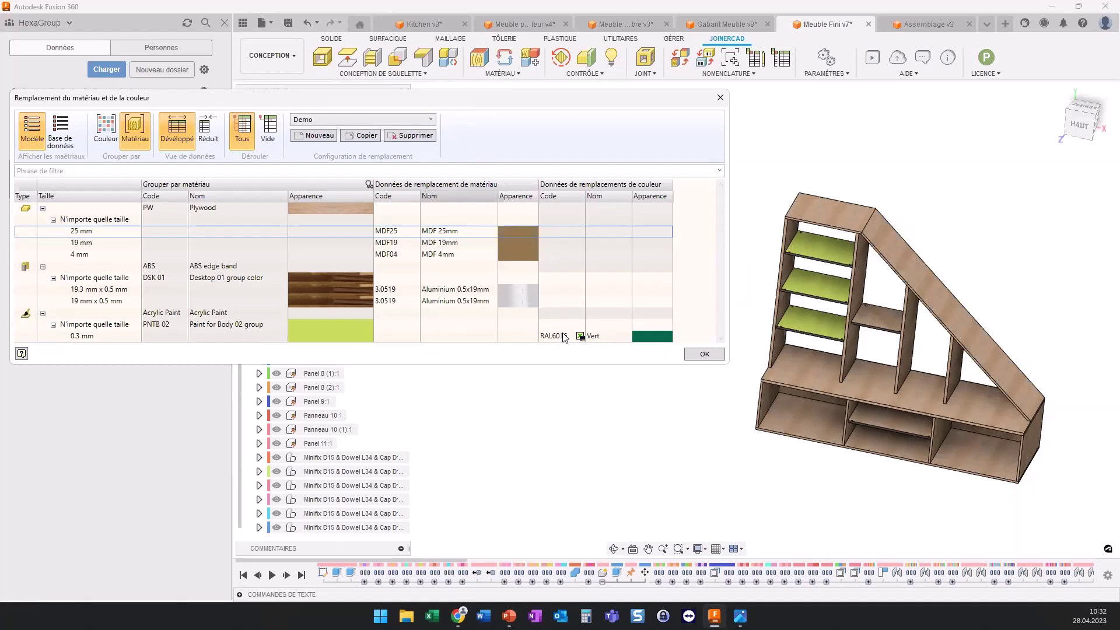
left_click(704, 354)
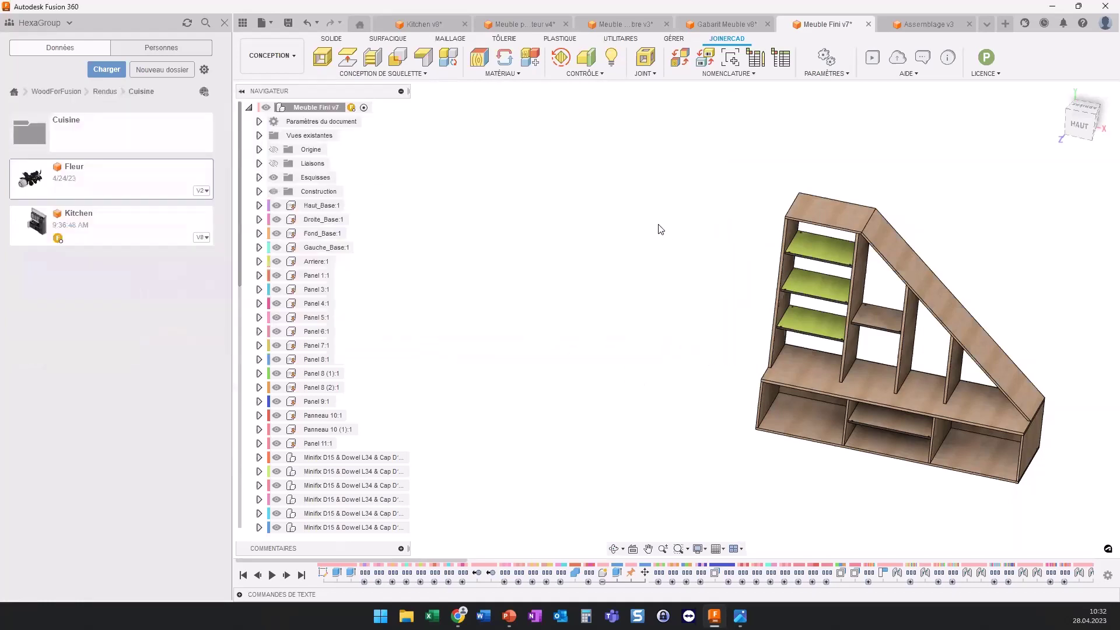
middle_click_drag(669, 282, 525, 261)
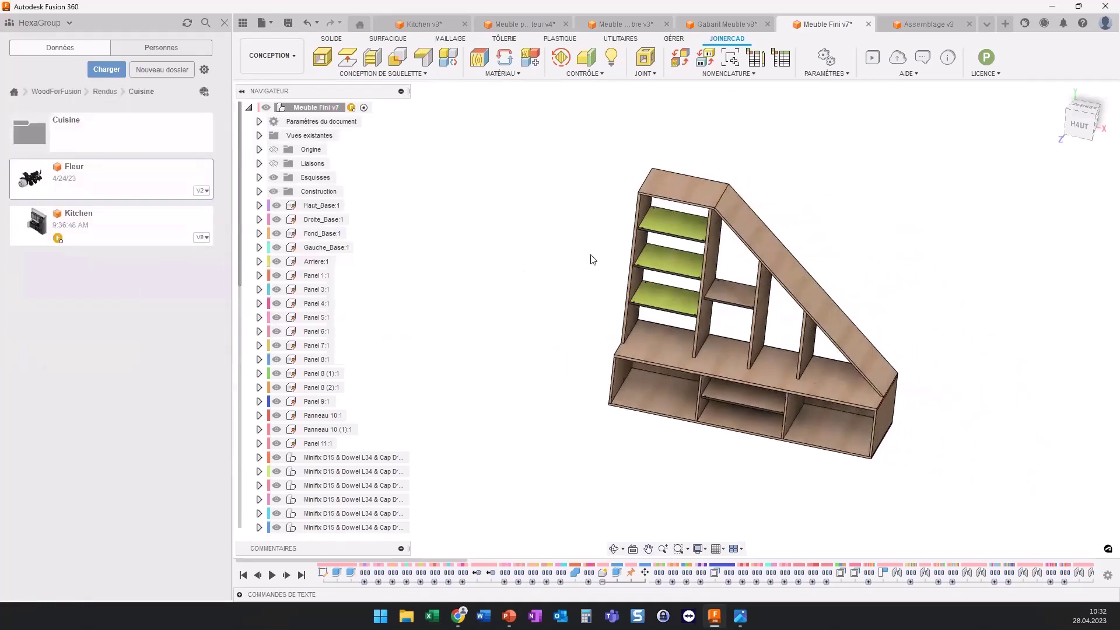
mouse_move(592, 257)
middle_mouse_down()
mouse_move(550, 300)
mouse_move(551, 265)
middle_mouse_up()
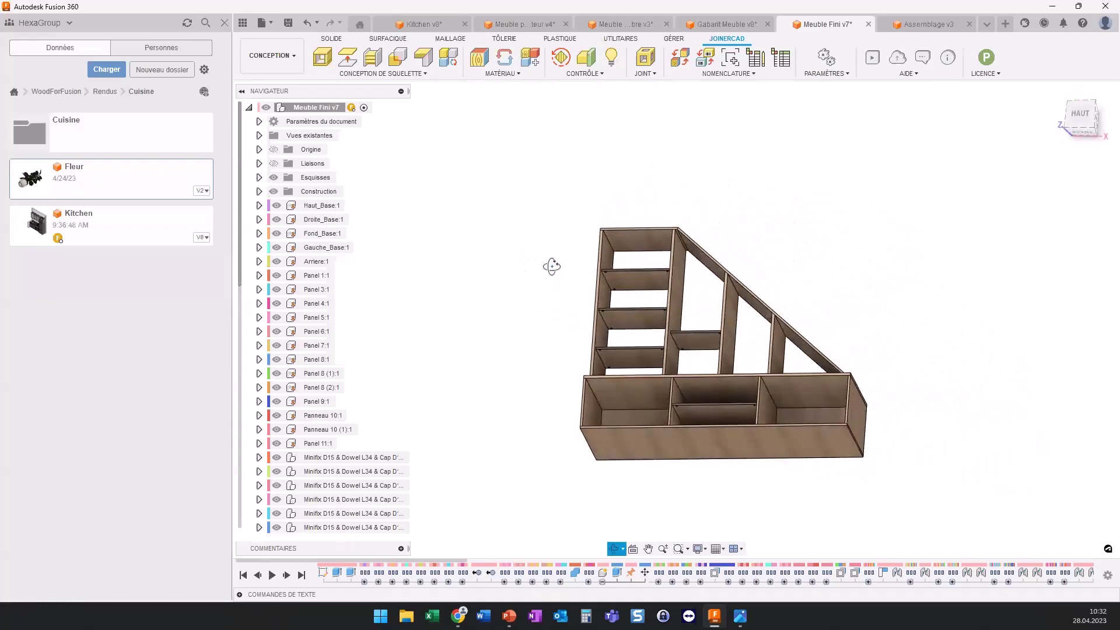
mouse_move(588, 310)
middle_mouse_down("shift")
mouse_move(570, 309)
mouse_move(595, 325)
middle_mouse_up("shift")
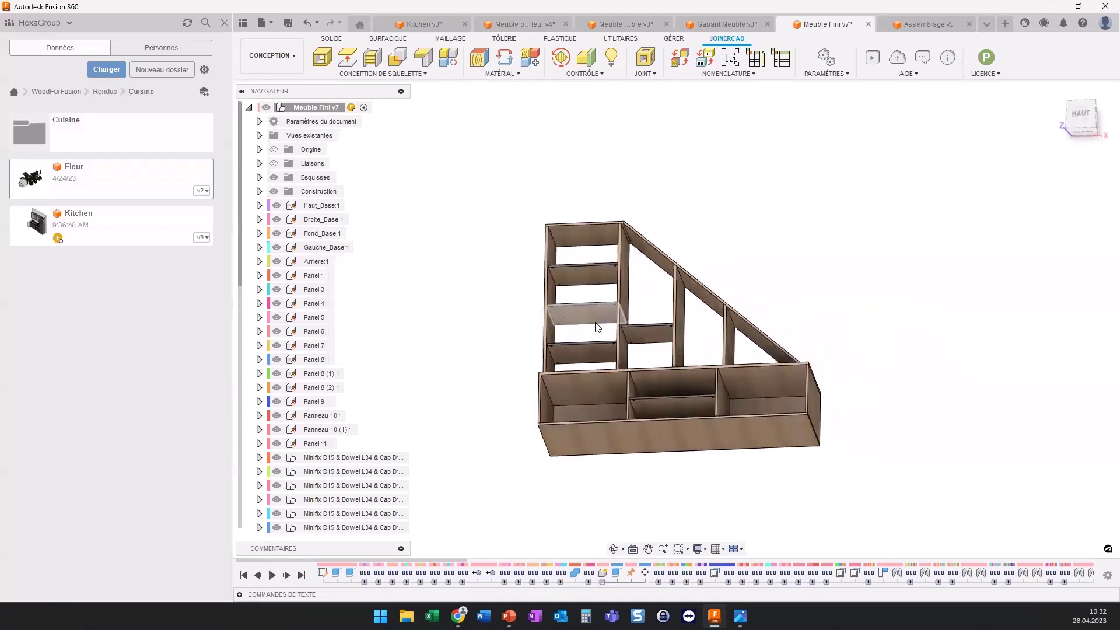
scroll(626, 326, "up", 3)
scroll(636, 319, "up", 2)
scroll(572, 239, "down", 2)
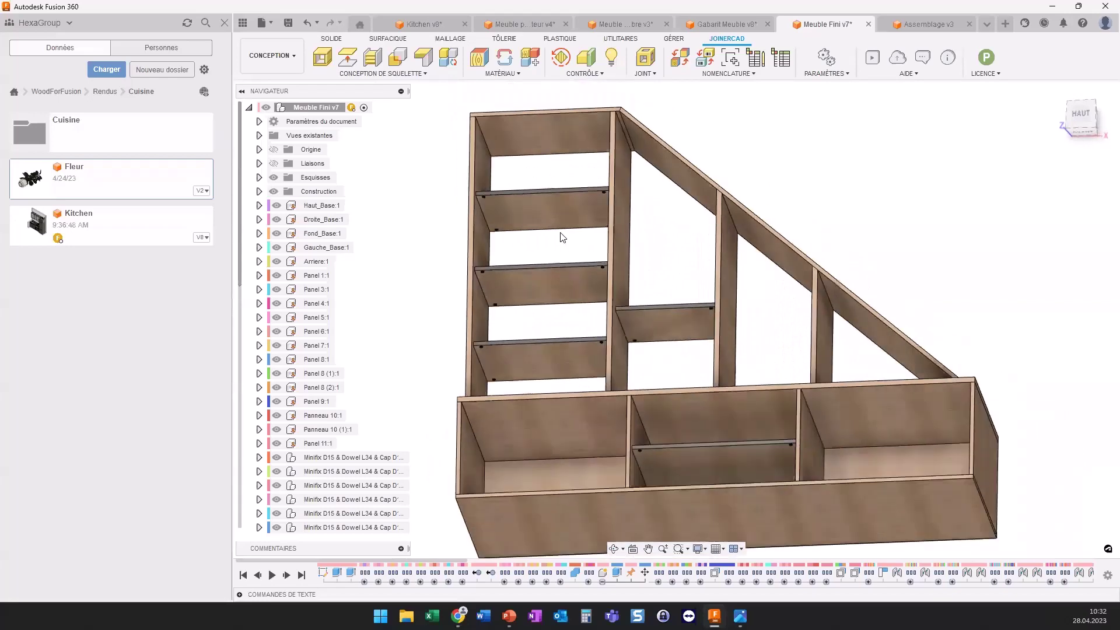
scroll(583, 292, "up", 3)
scroll(609, 343, "up", 2)
scroll(526, 315, "up", 3)
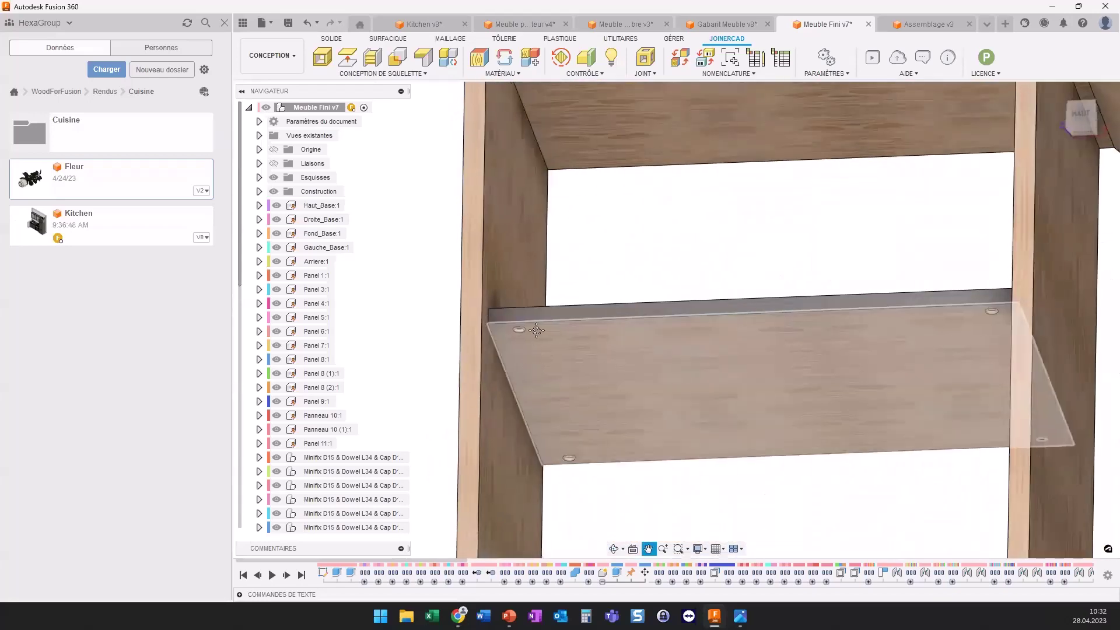
scroll(561, 278, "up", 2)
scroll(562, 278, "down", 3)
scroll(670, 408, "down", 1)
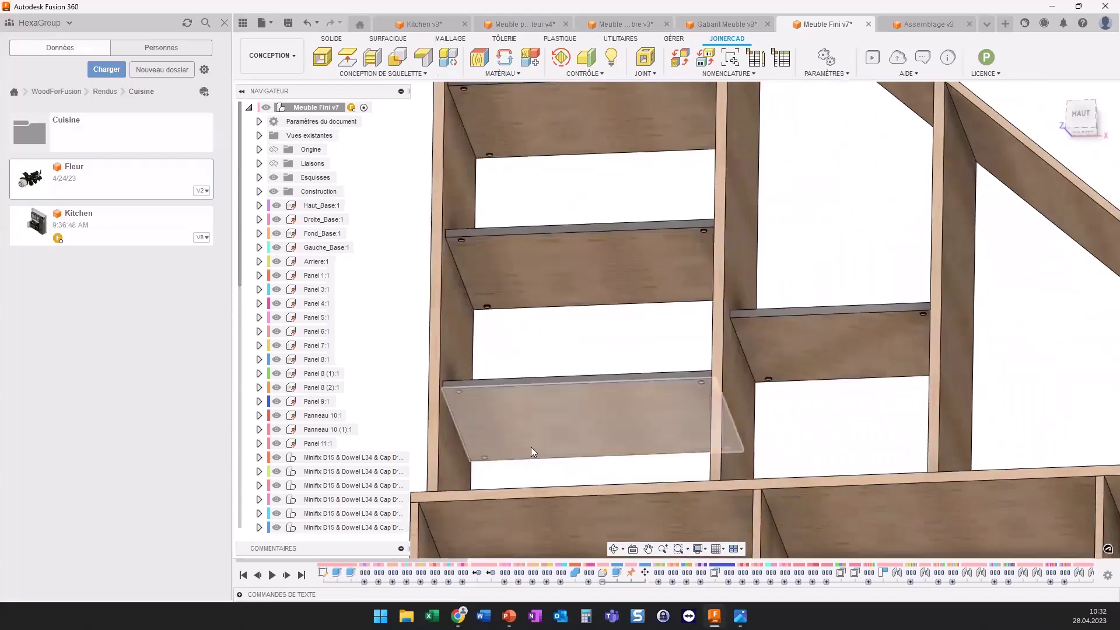
scroll(531, 447, "up", 2)
scroll(589, 333, "down", 2)
scroll(790, 370, "up", 2)
scroll(805, 368, "down", 2)
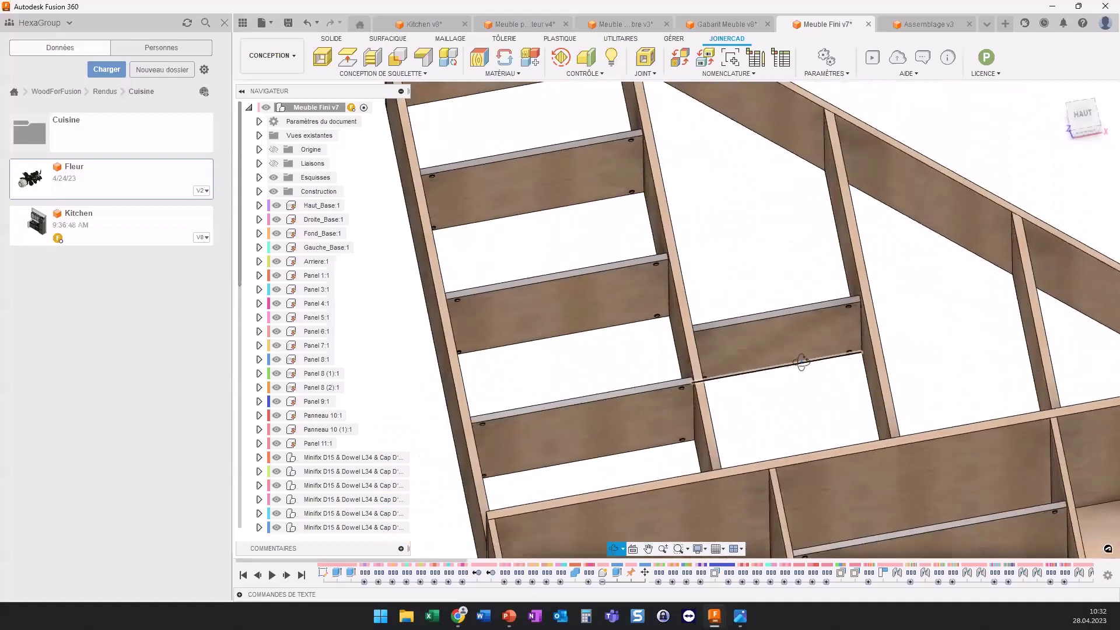
scroll(694, 304, "up", 2)
scroll(320, 478, "down", 3)
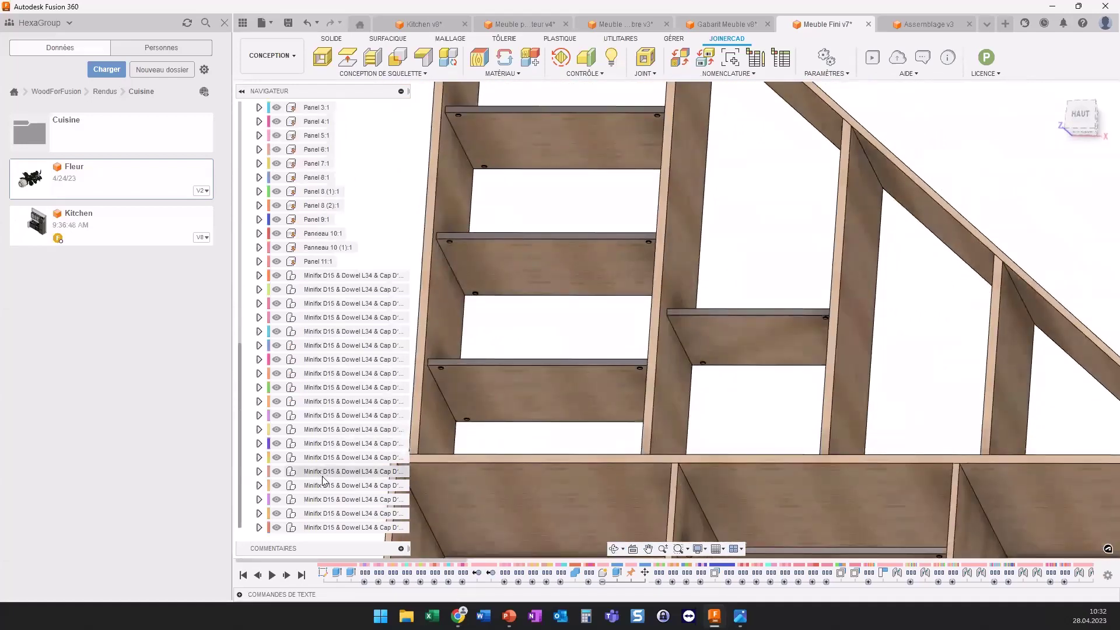
left_click(320, 527)
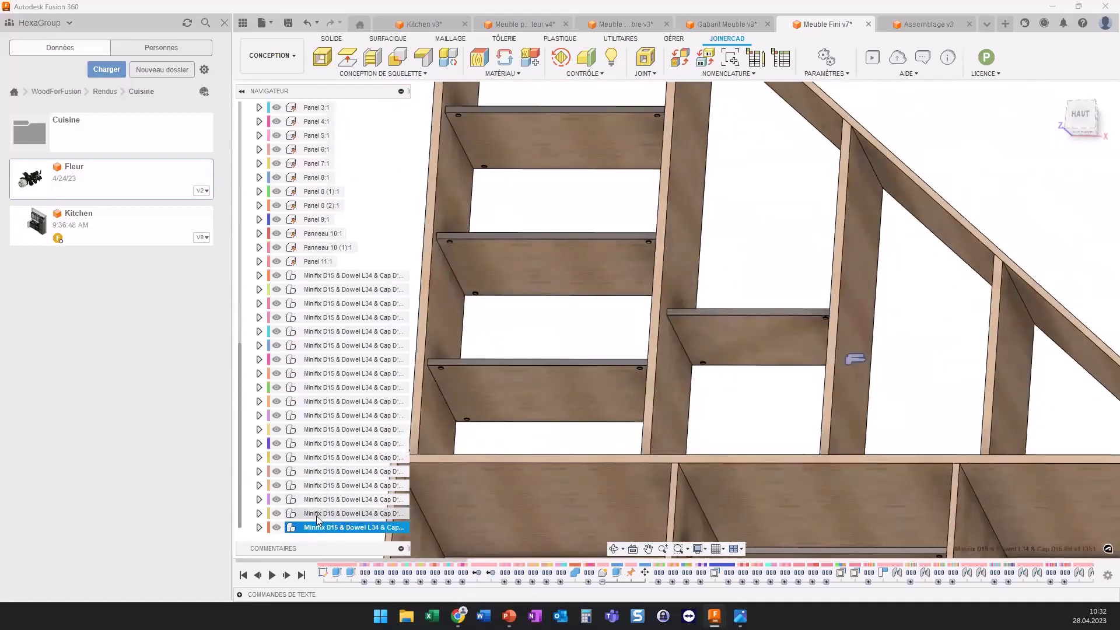
scroll(309, 167, "up", 5)
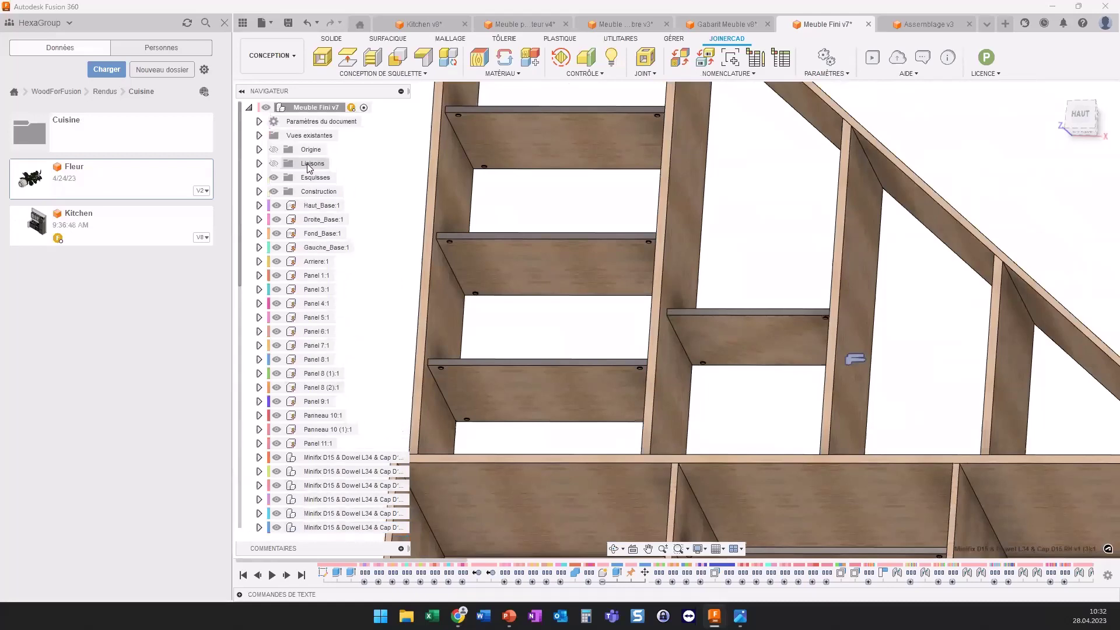
Step: Start a move on the top-level bookcase component and close it with no offset
left_click(301, 109)
key("m")
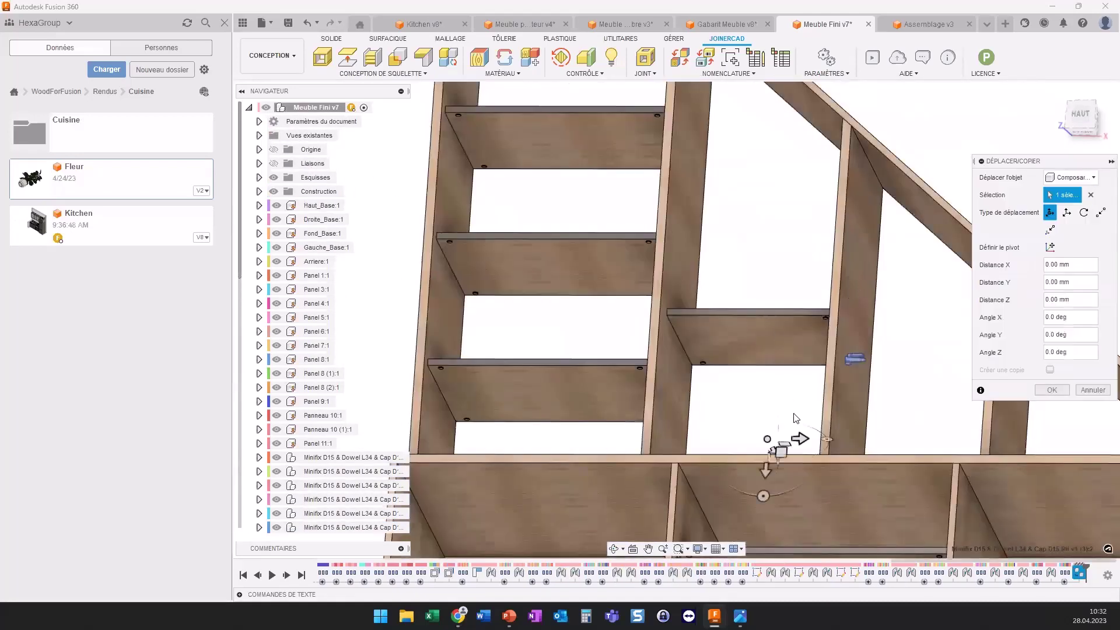
middle_click_drag(765, 388, 768, 409, "shift")
middle_click_drag(764, 448, 745, 475, "shift")
left_click(1056, 389)
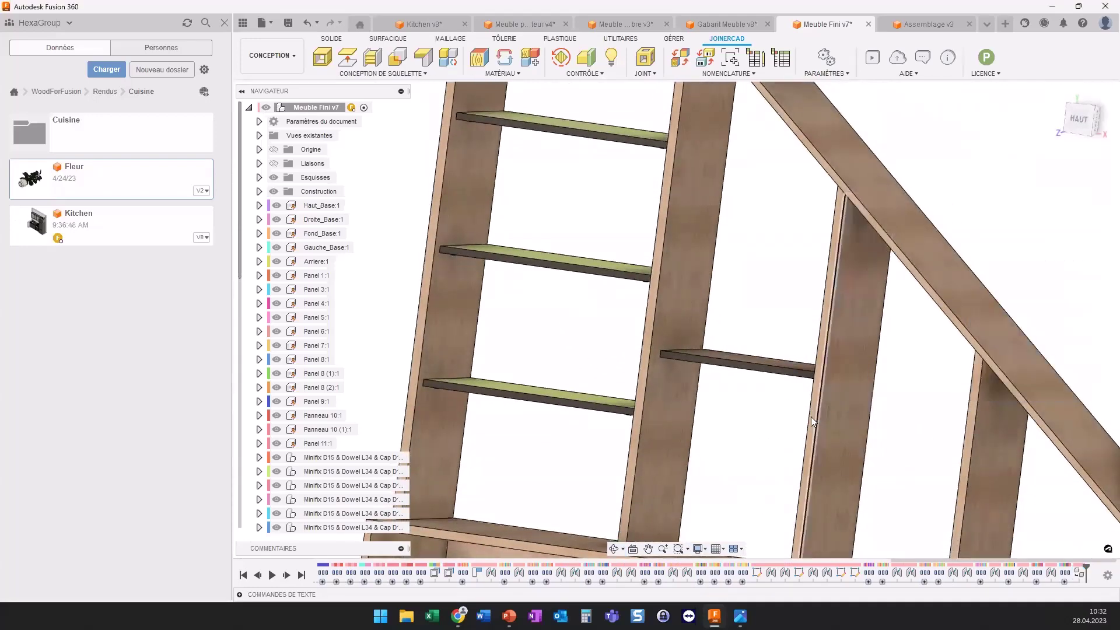
scroll(794, 260, "down", 3)
mouse_move(795, 260)
middle_mouse_down("shift")
mouse_move(637, 373)
mouse_move(360, 450)
middle_mouse_up("shift")
scroll(327, 461, "down", 5)
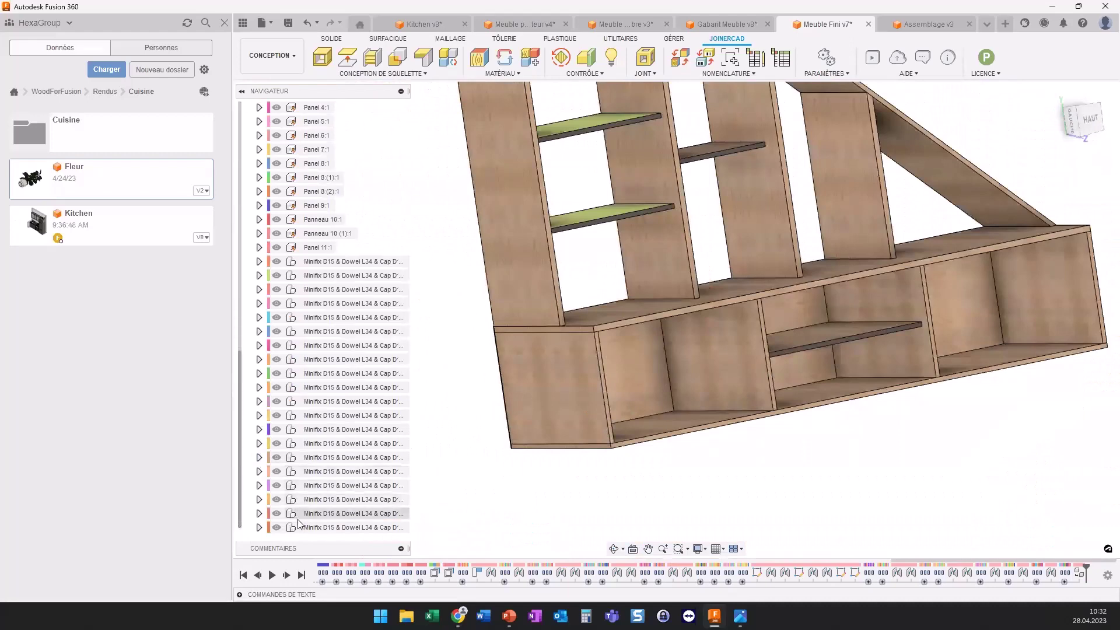
Step: Select the last Minifix fitting, start a Move from the Solid tools, and cancel it
left_click(344, 528)
mouse_move(449, 462)
middle_mouse_down("shift")
mouse_move(620, 372)
mouse_move(636, 222)
middle_mouse_up("shift")
left_click(632, 184)
left_click(331, 39)
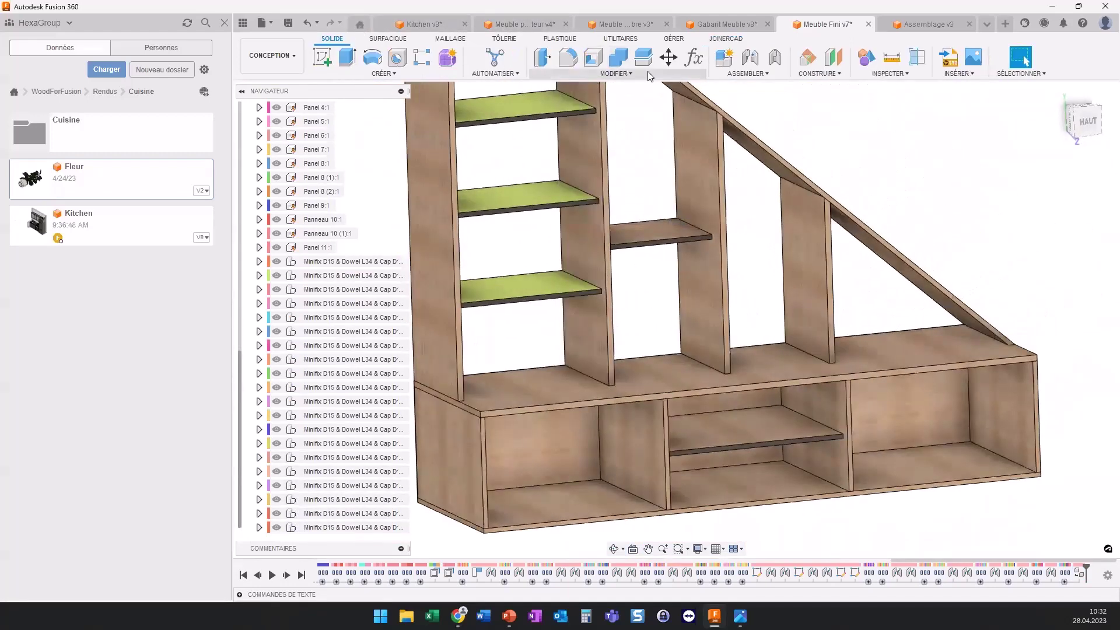
key("m")
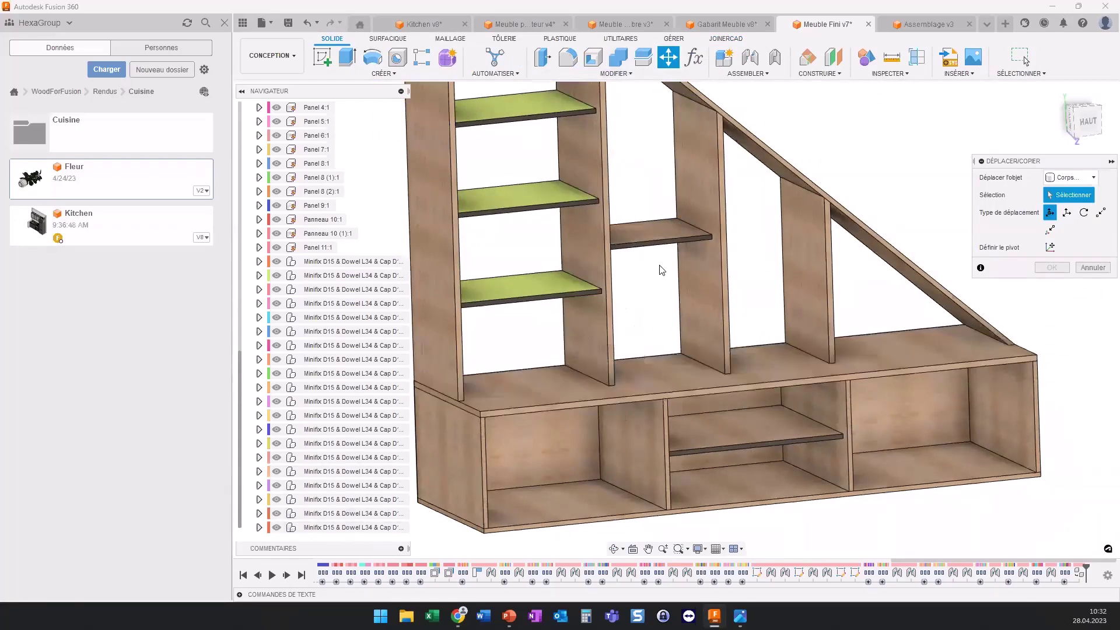
left_click(1082, 268)
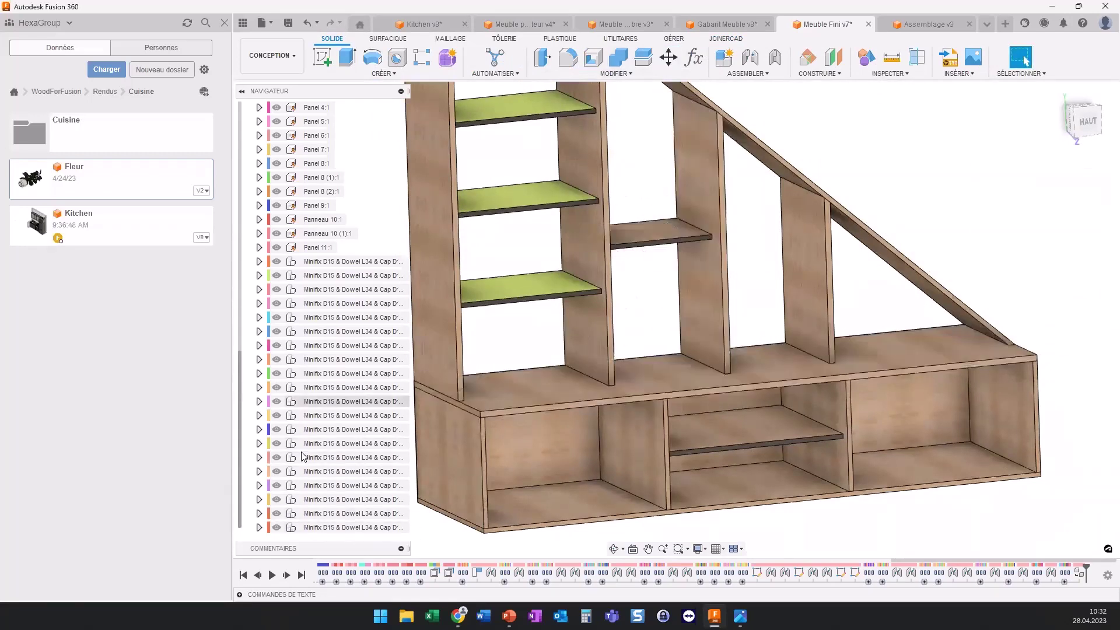
Step: Move the newest Minifix fitting by -100 mm along X
left_click(317, 515)
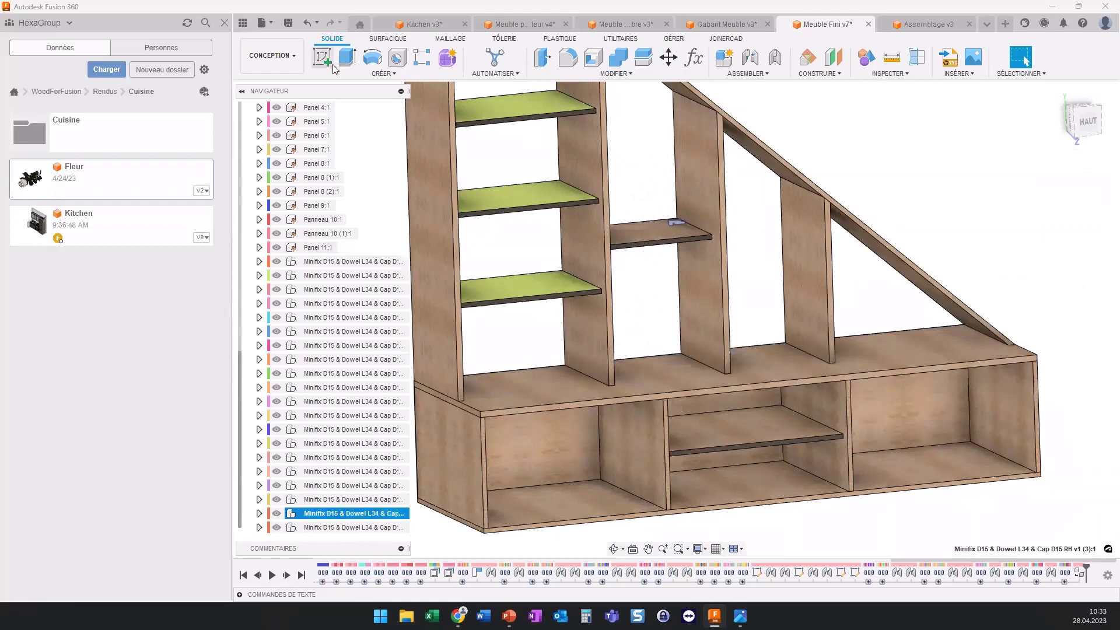
scroll(301, 108, "up", 5)
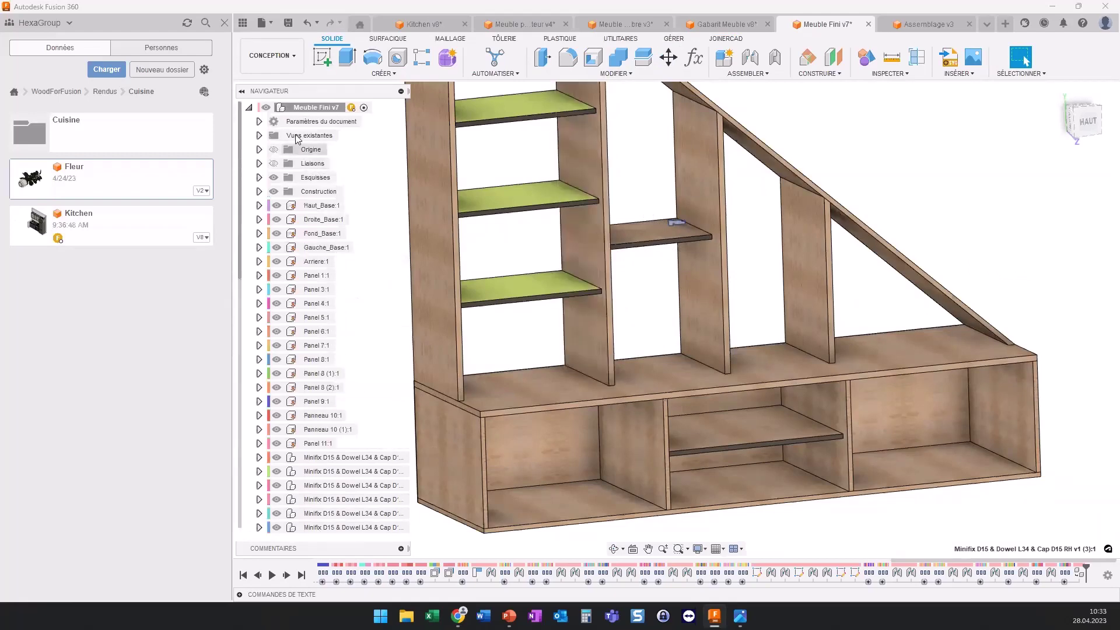
key("m")
scroll(641, 280, "up", 3)
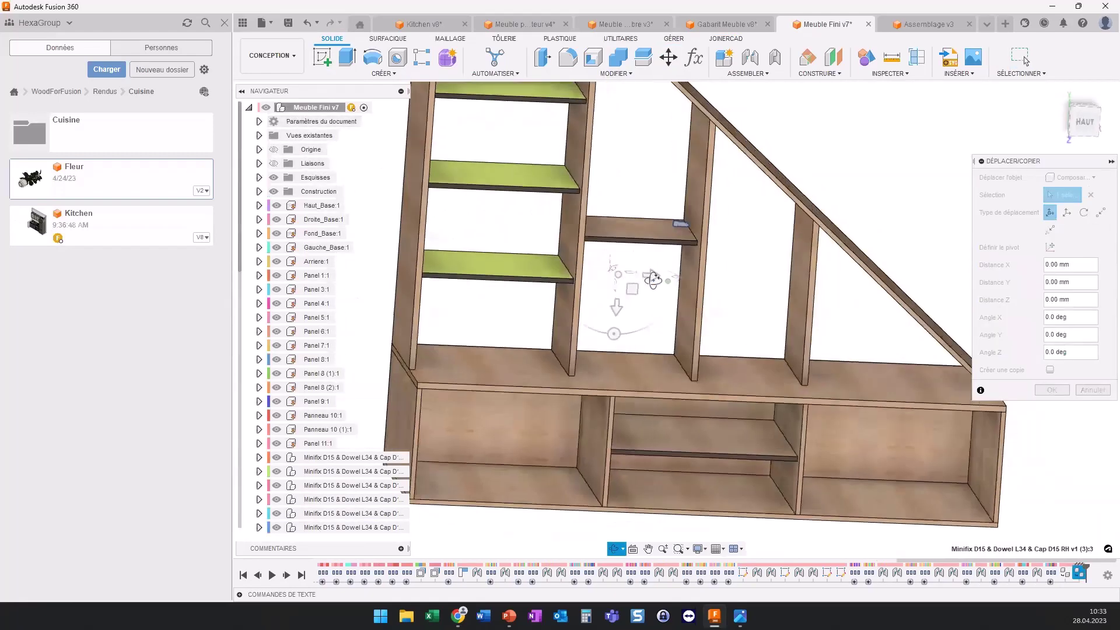
type("100")
key("Return")
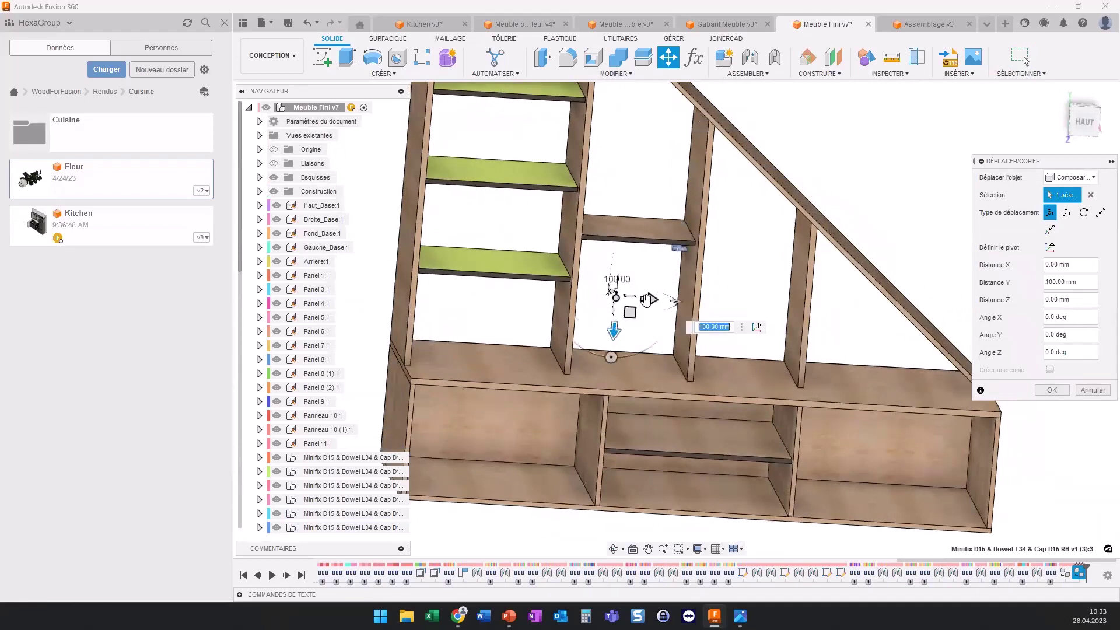
left_click(648, 299)
type("-100")
key("Return")
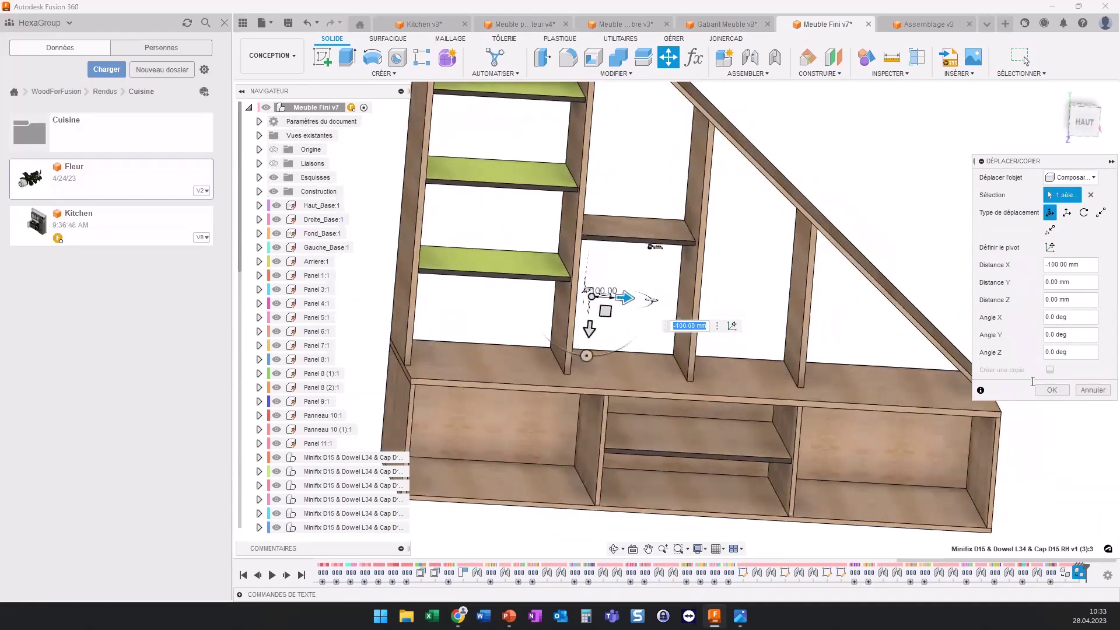
left_click(1051, 390)
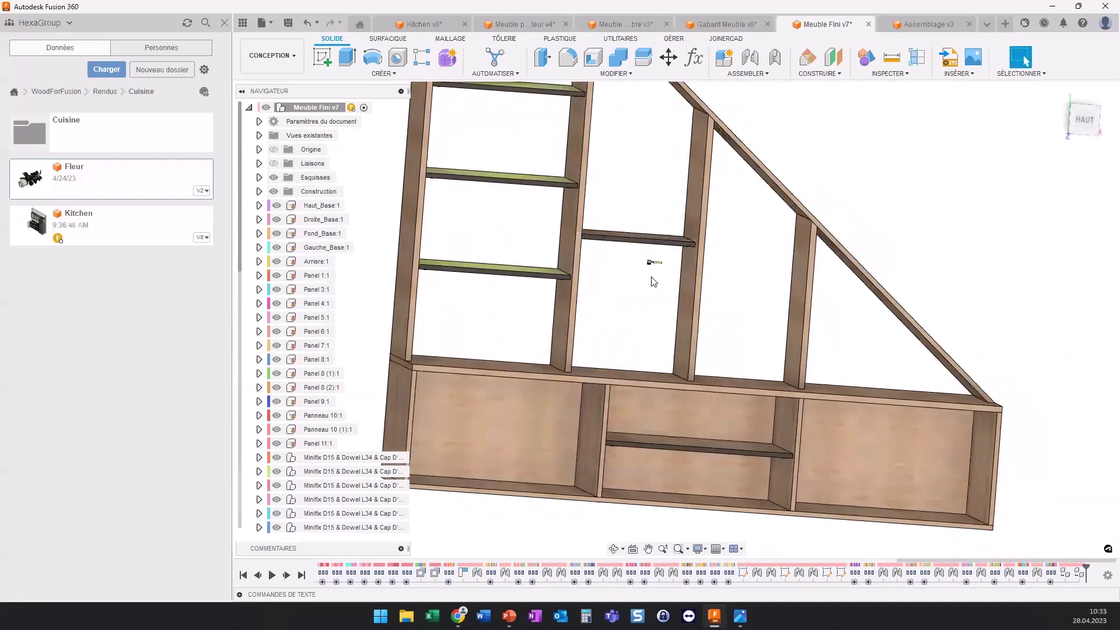
Step: Show sketch Esquisse4 with its rectangular outline and two holes on the shelf
scroll(653, 281, "up", 3)
scroll(650, 268, "up", 2)
scroll(641, 269, "up", 2)
scroll(642, 270, "up", 3)
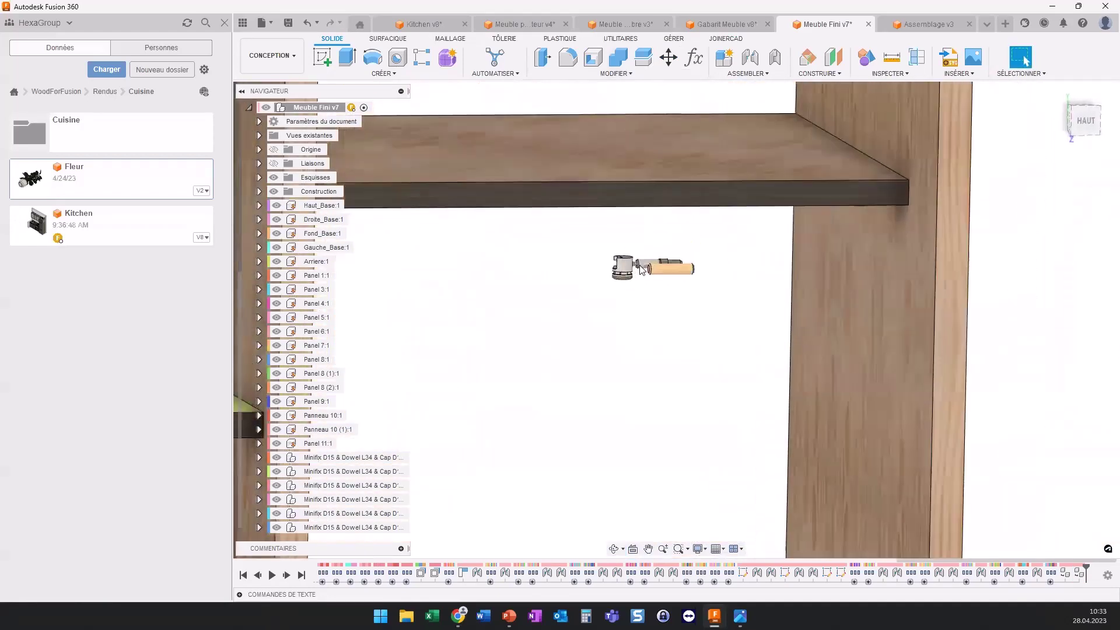
scroll(641, 269, "up", 2)
mouse_move(659, 295)
middle_mouse_down("shift")
mouse_move(663, 282)
mouse_move(642, 283)
middle_mouse_up("shift")
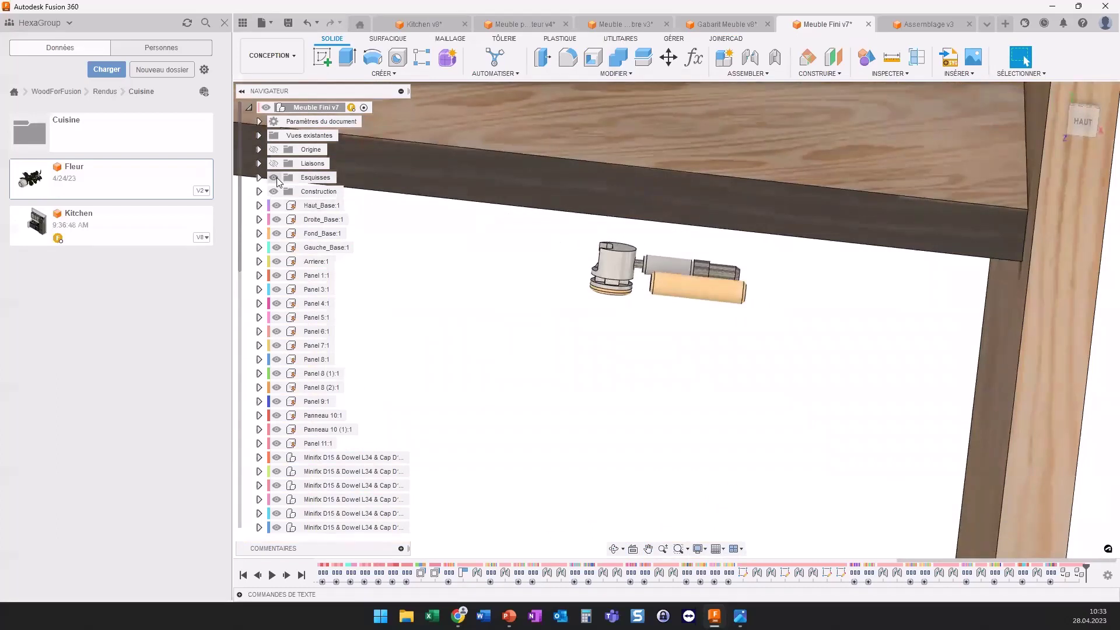
left_click(259, 178)
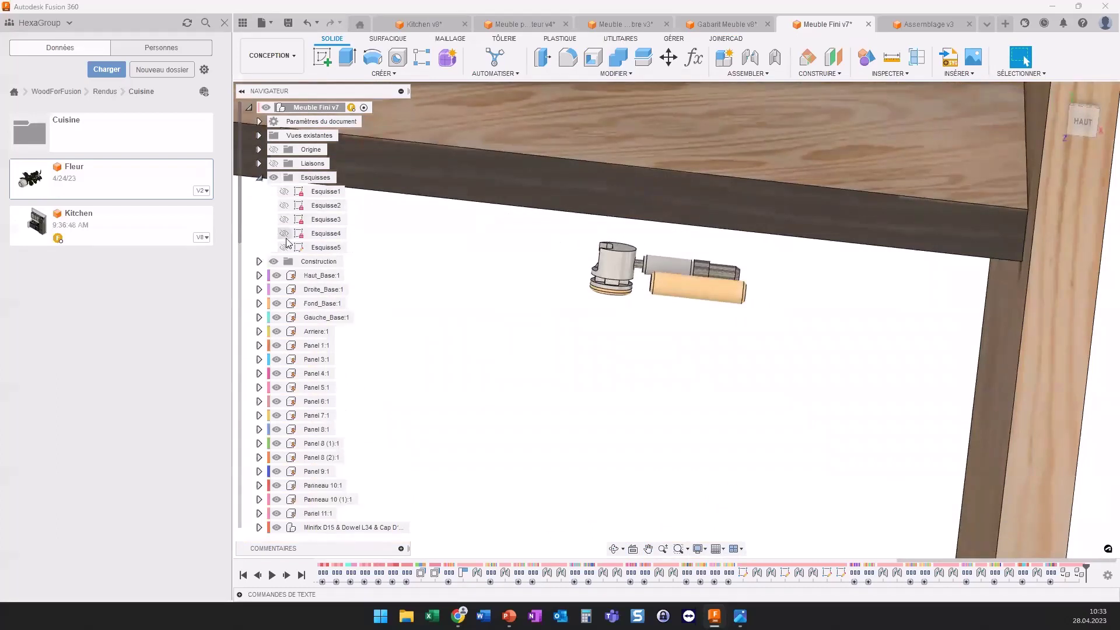
left_click(284, 234)
mouse_move(430, 258)
middle_mouse_down("shift")
mouse_move(461, 290)
mouse_move(620, 365)
mouse_move(486, 336)
mouse_move(525, 355)
middle_mouse_up("shift")
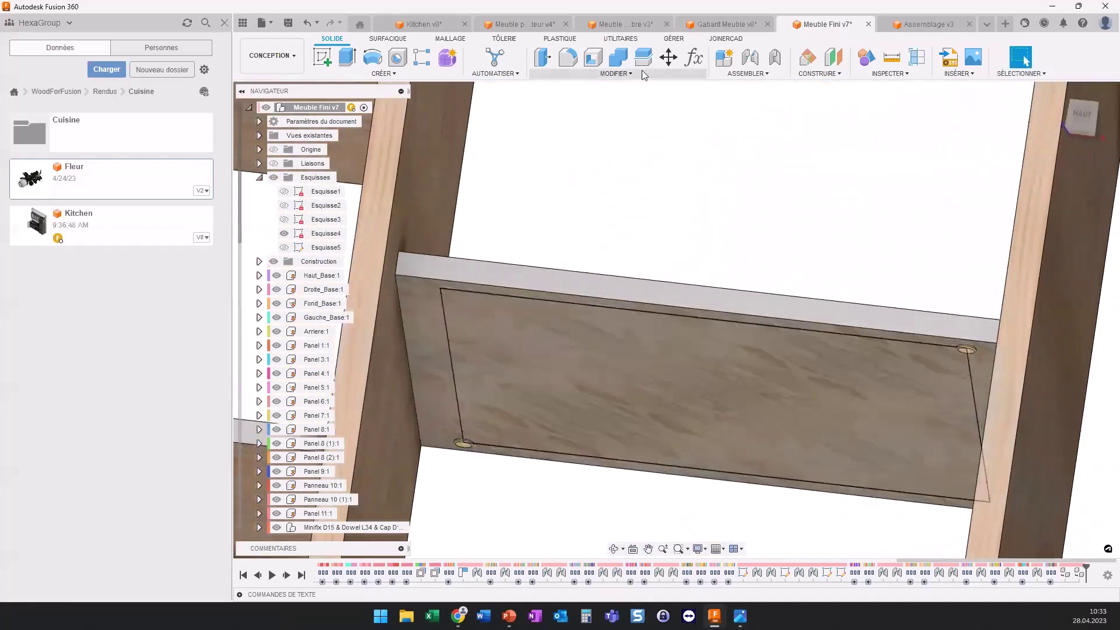
Step: Start a joint from the Minifix cap face to the shelf's corner hole
left_click(749, 57)
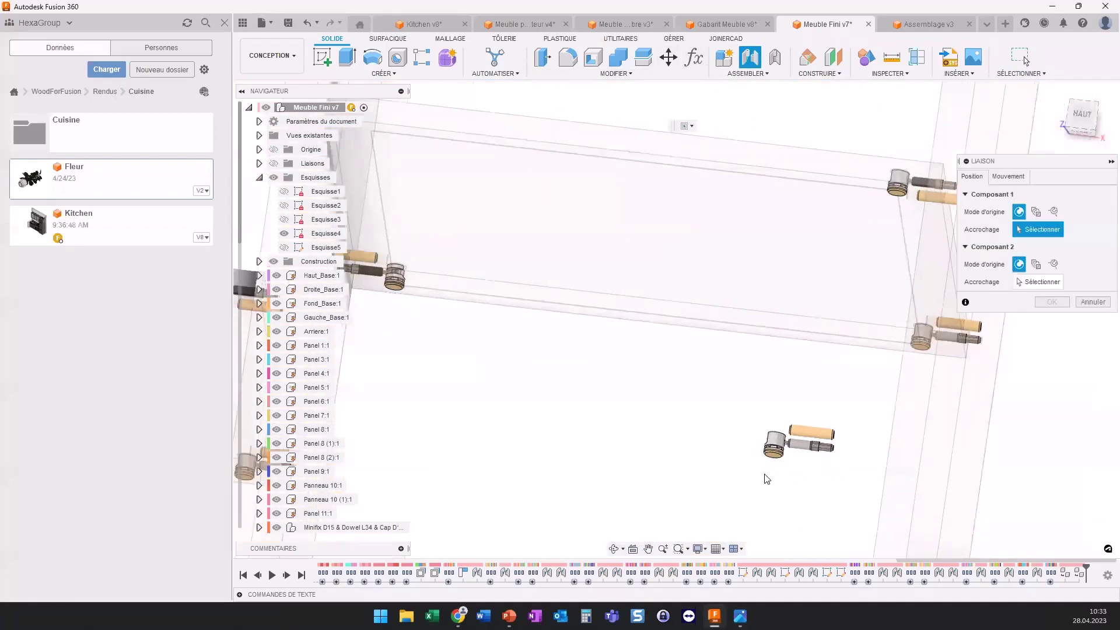
scroll(776, 443, "up", 5)
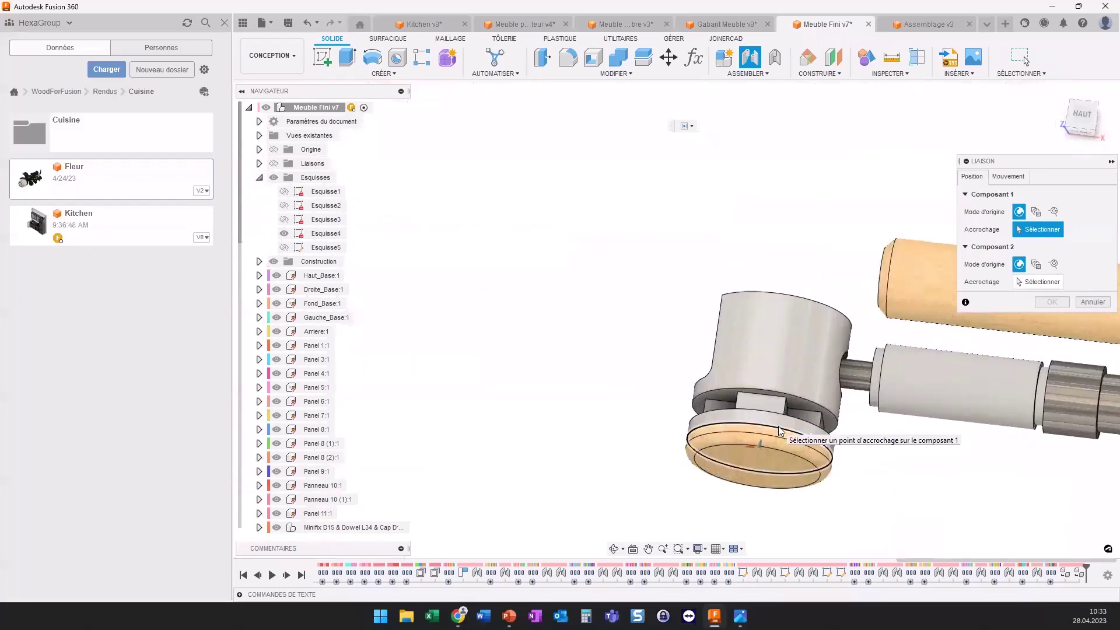
left_click(779, 431)
scroll(729, 408, "down", 10)
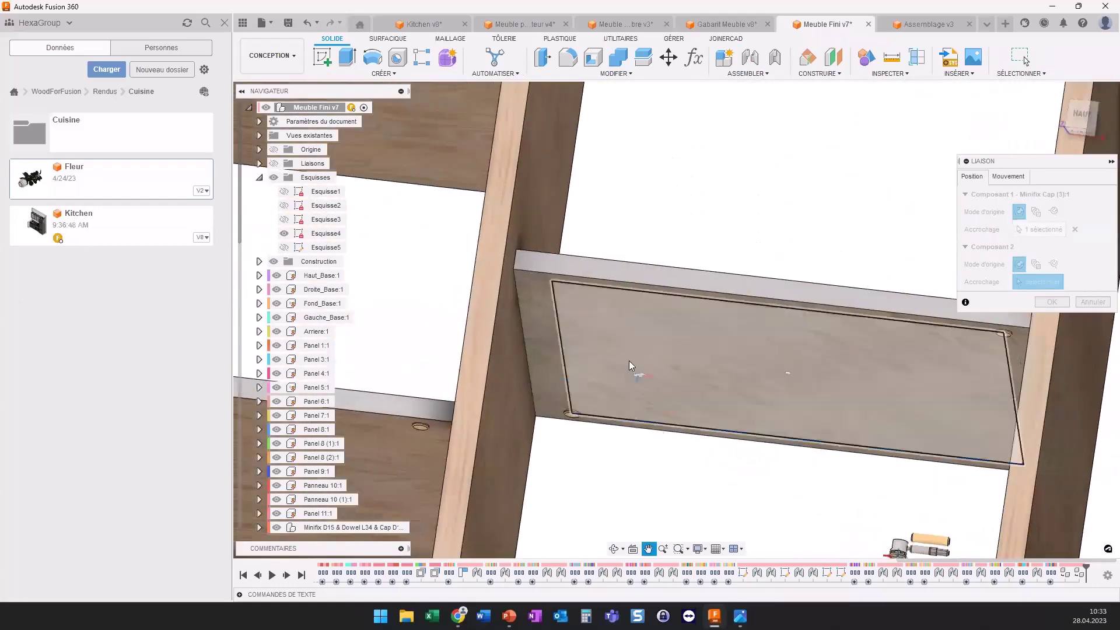
left_click(554, 285)
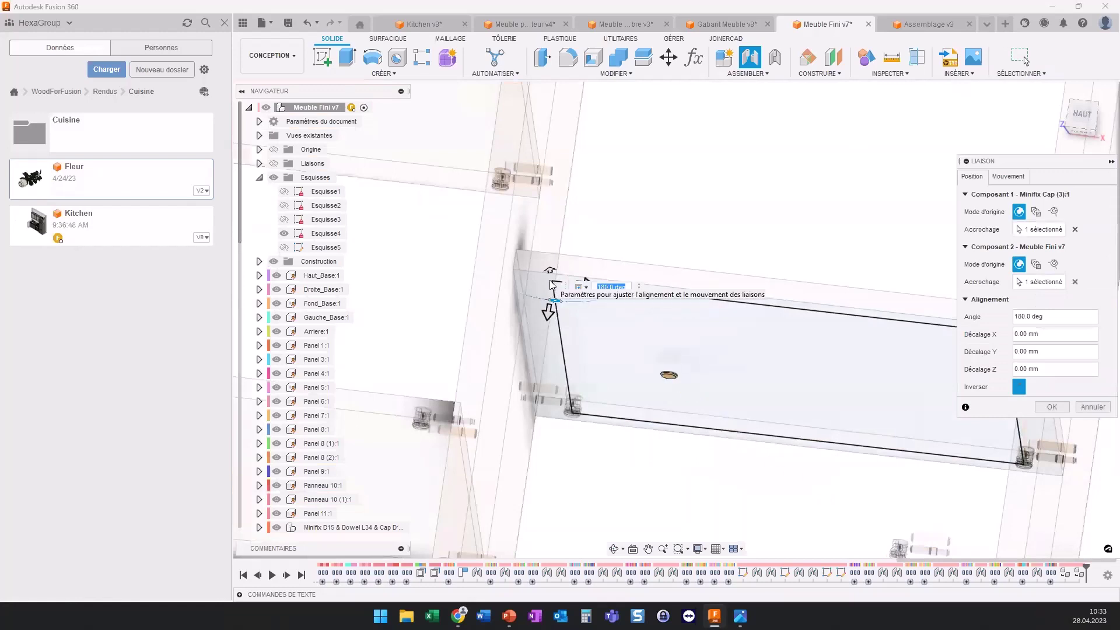
Step: Make the joint Rigid, turn the fitting to 360°, and confirm it
left_click(1008, 176)
left_click(1044, 195)
left_click(1059, 209)
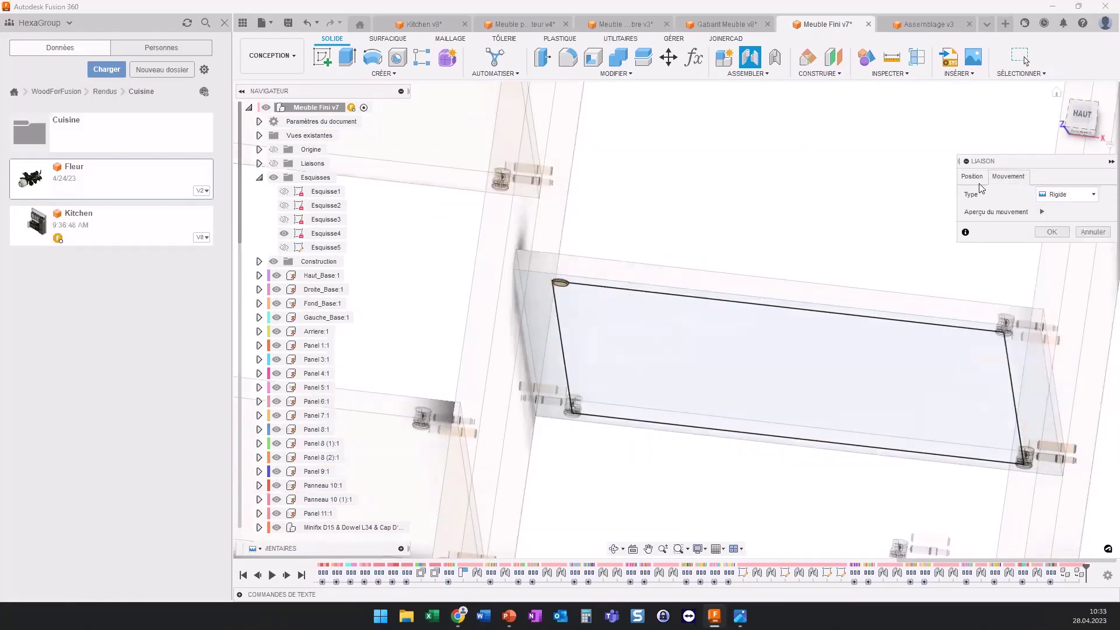
left_click(971, 177)
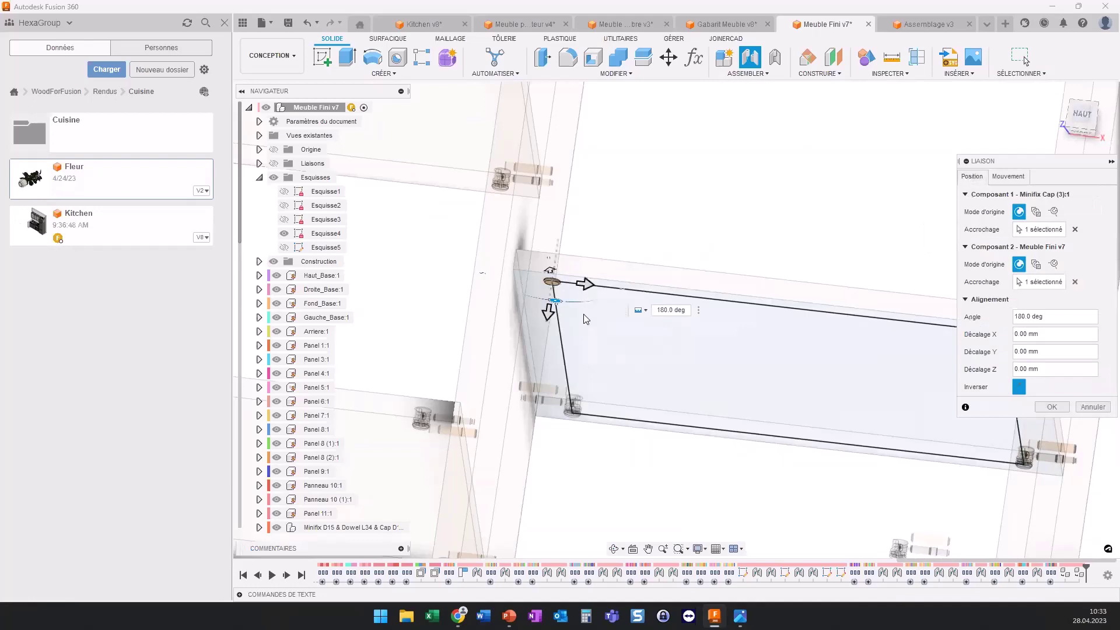
middle_click_drag(581, 325, 557, 288, "shift")
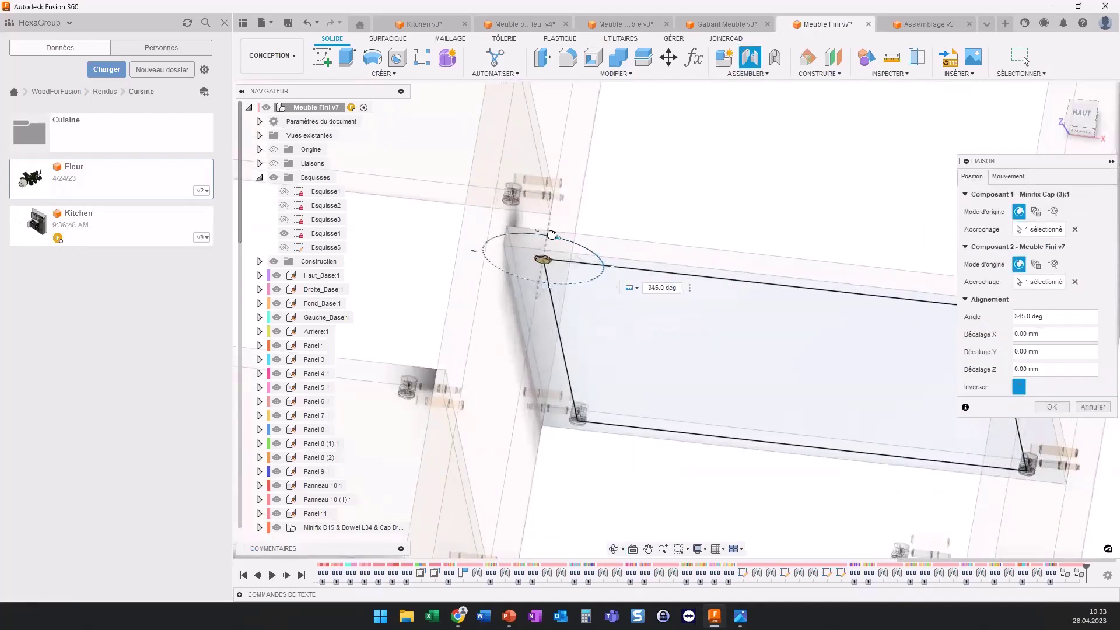
left_click_drag(535, 236, 536, 235)
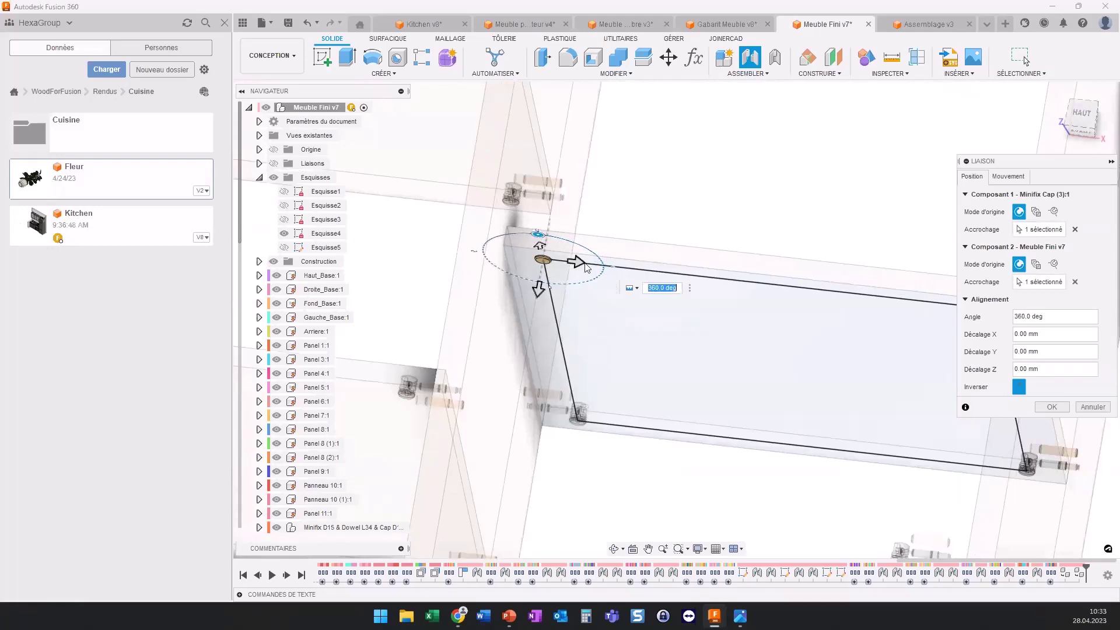
left_click(1049, 407)
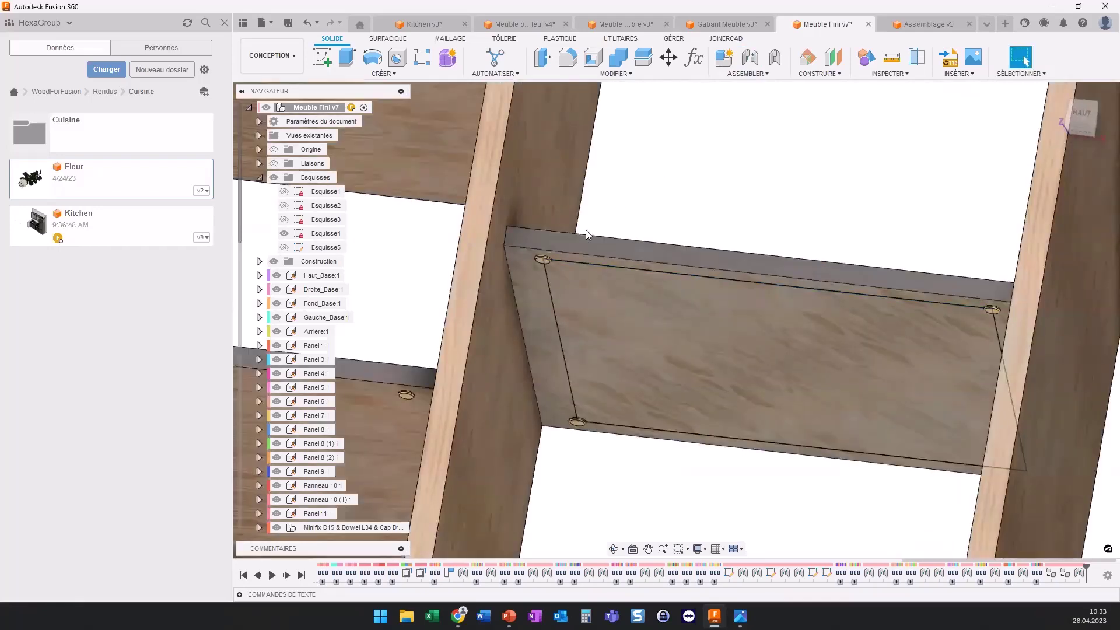
scroll(315, 408, "down", 5)
scroll(315, 466, "down", 5)
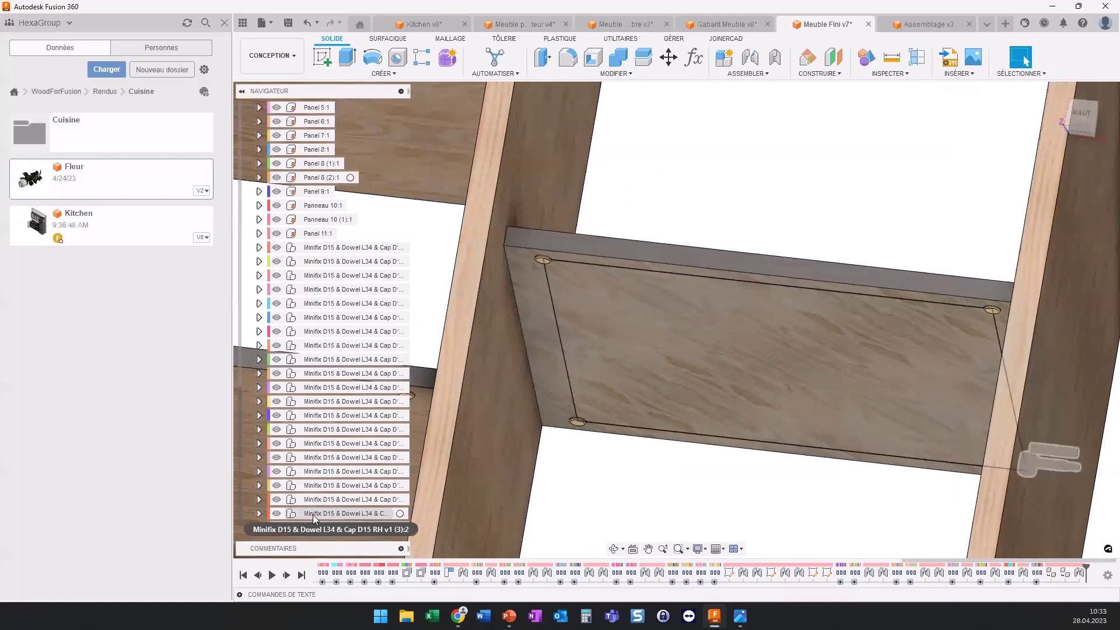
right_click(308, 528)
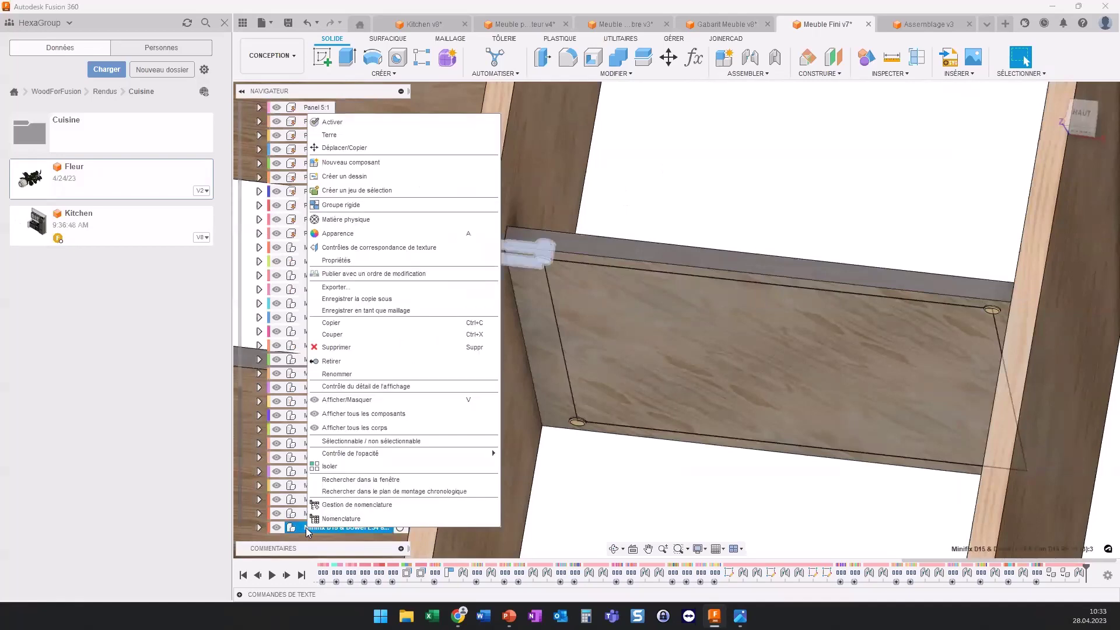
left_click(360, 479)
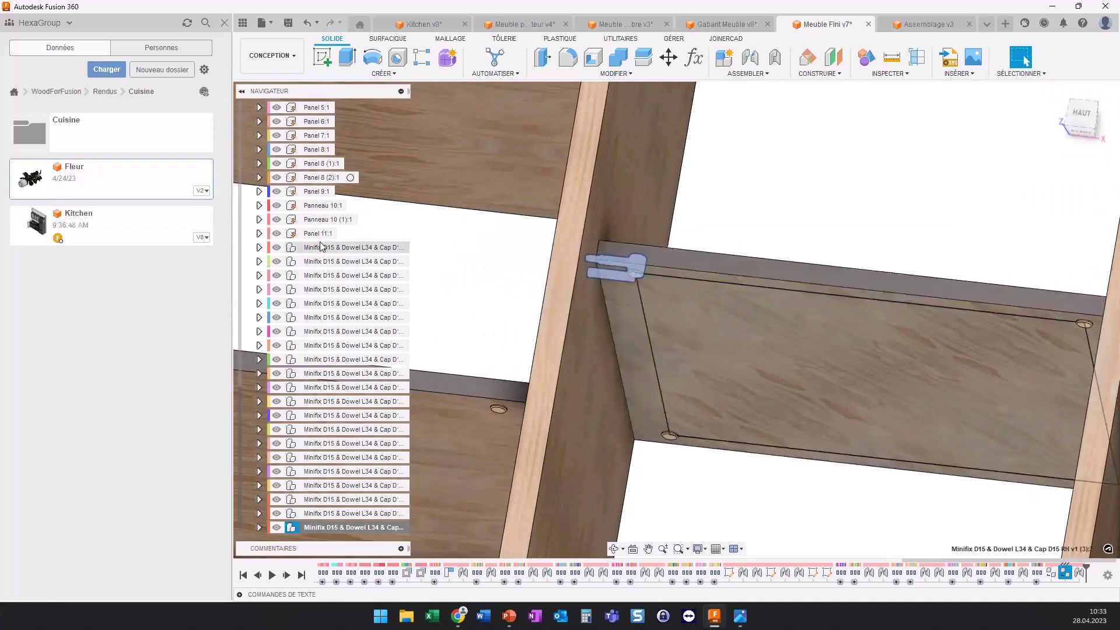
scroll(320, 245, "up", 3)
scroll(318, 292, "up", 3)
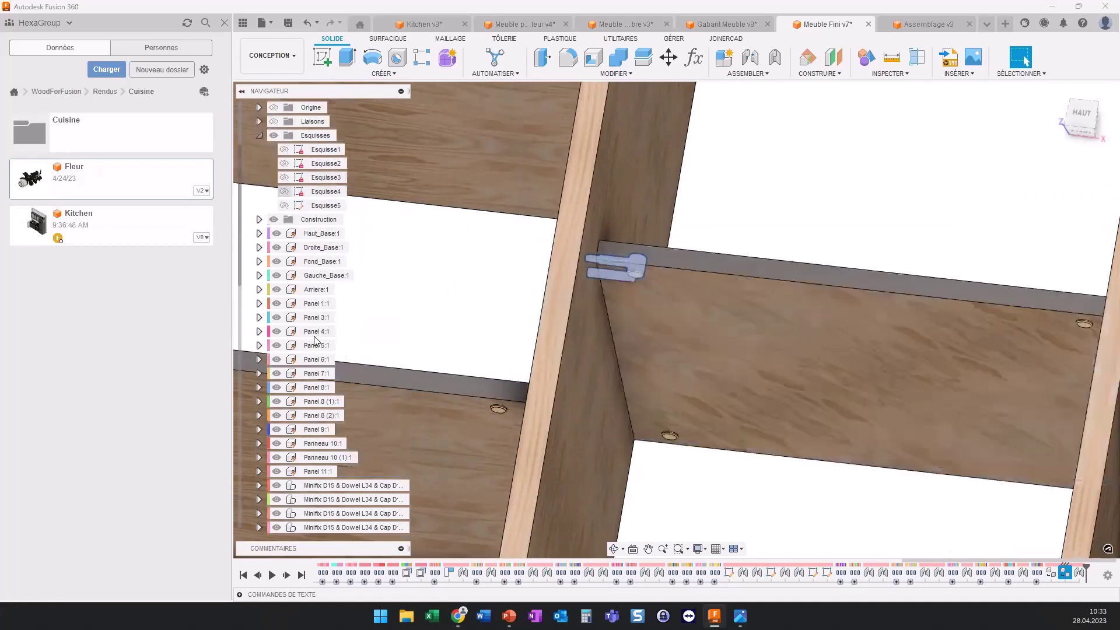
scroll(315, 350, "down", 3)
scroll(303, 420, "down", 3)
scroll(799, 210, "down", 4)
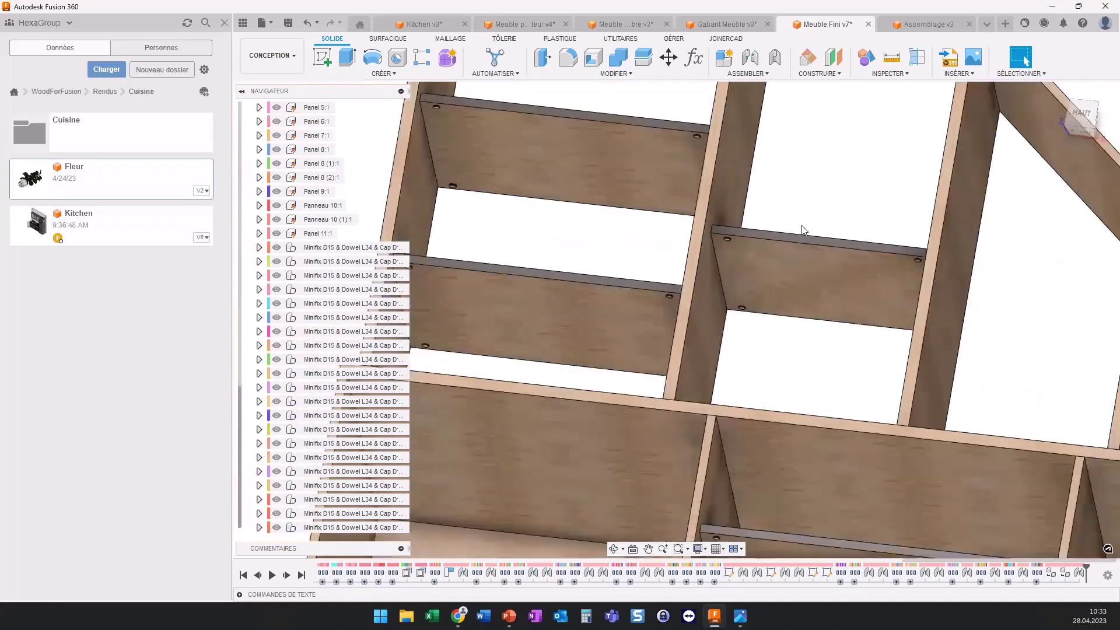
mouse_move(802, 230)
middle_mouse_down("shift")
mouse_move(797, 205)
mouse_move(824, 270)
mouse_move(758, 297)
mouse_move(784, 302)
middle_mouse_up("shift")
scroll(758, 304, "up", 3)
scroll(635, 304, "up", 3)
left_click(635, 304)
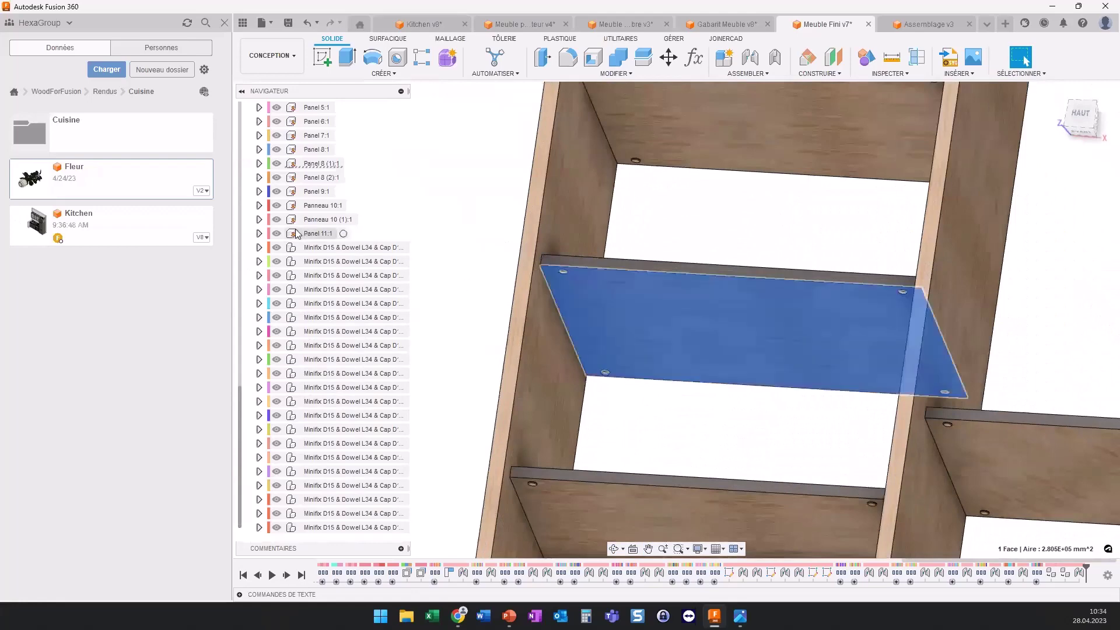
scroll(298, 233, "up", 2)
right_click(315, 221)
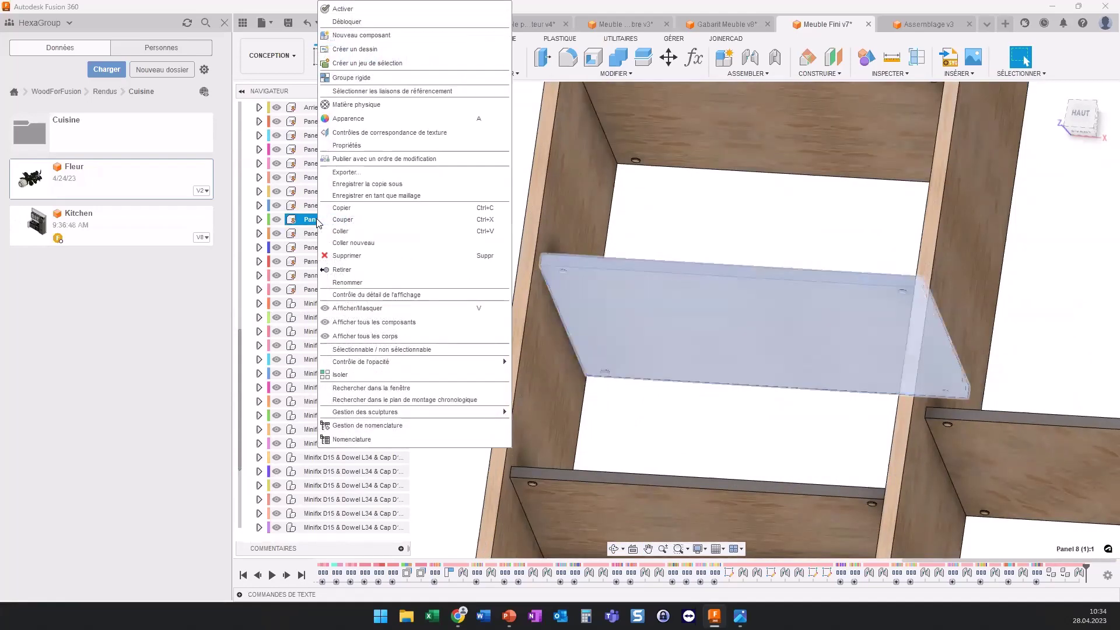
left_click(344, 374)
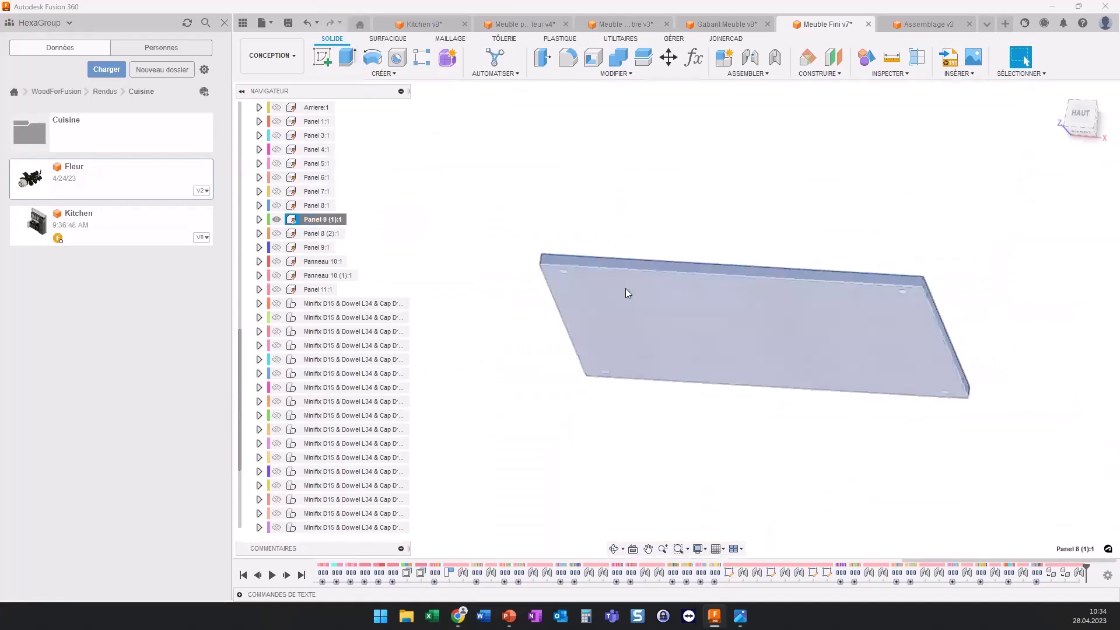
left_click(657, 209)
middle_click_drag(604, 202, 632, 200, "shift")
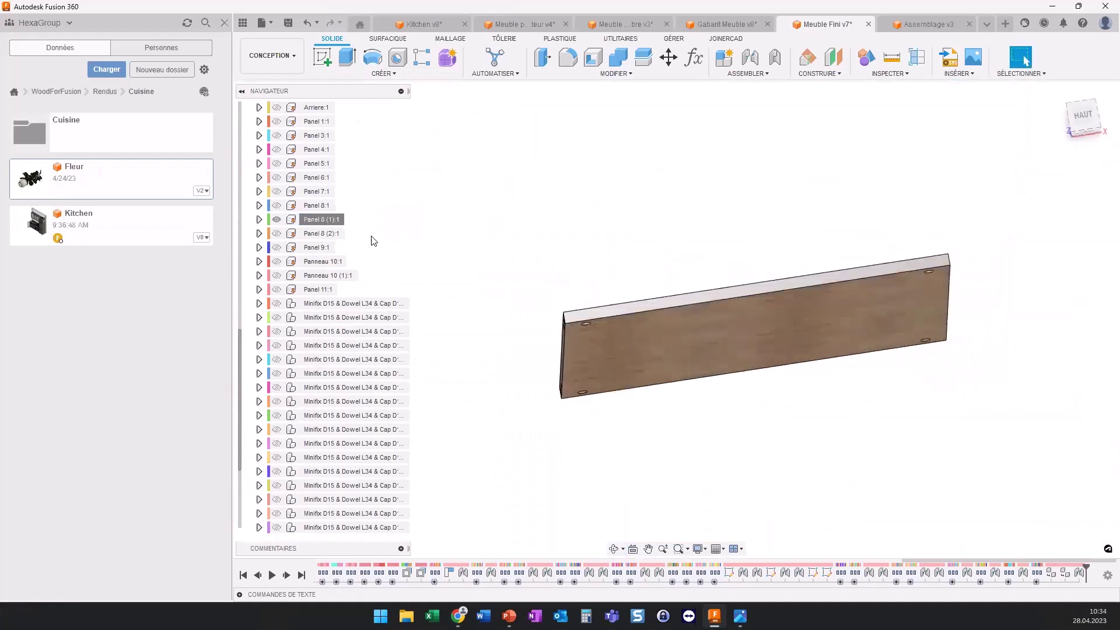
mouse_move(473, 269)
middle_mouse_down("shift")
mouse_move(560, 260)
mouse_move(597, 305)
middle_mouse_up("shift")
scroll(589, 338, "up", 3)
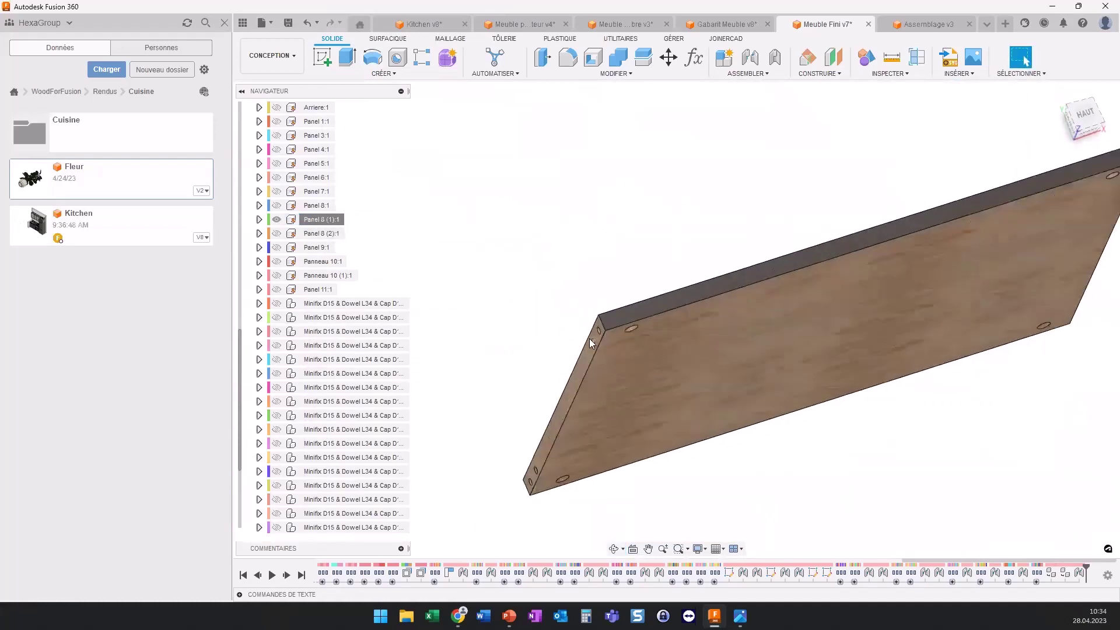
scroll(592, 335, "up", 3)
scroll(597, 330, "down", 5)
mouse_move(661, 331)
middle_mouse_down("shift")
mouse_move(647, 285)
mouse_move(716, 313)
middle_mouse_up("shift")
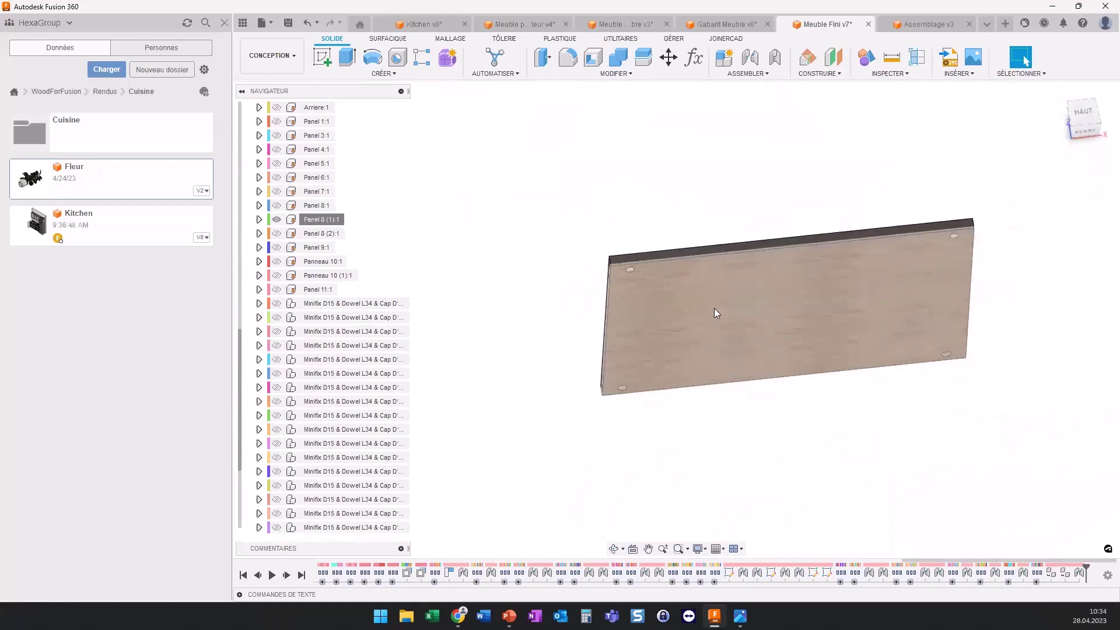
right_click(305, 225)
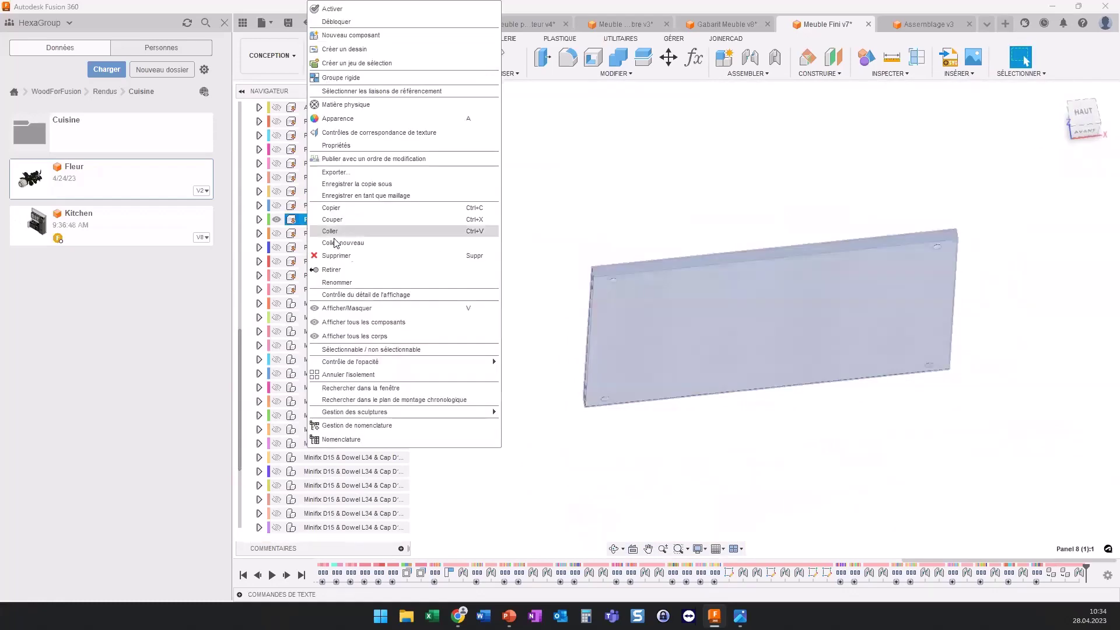
left_click(349, 375)
left_click(464, 243)
scroll(552, 228, "down", 5)
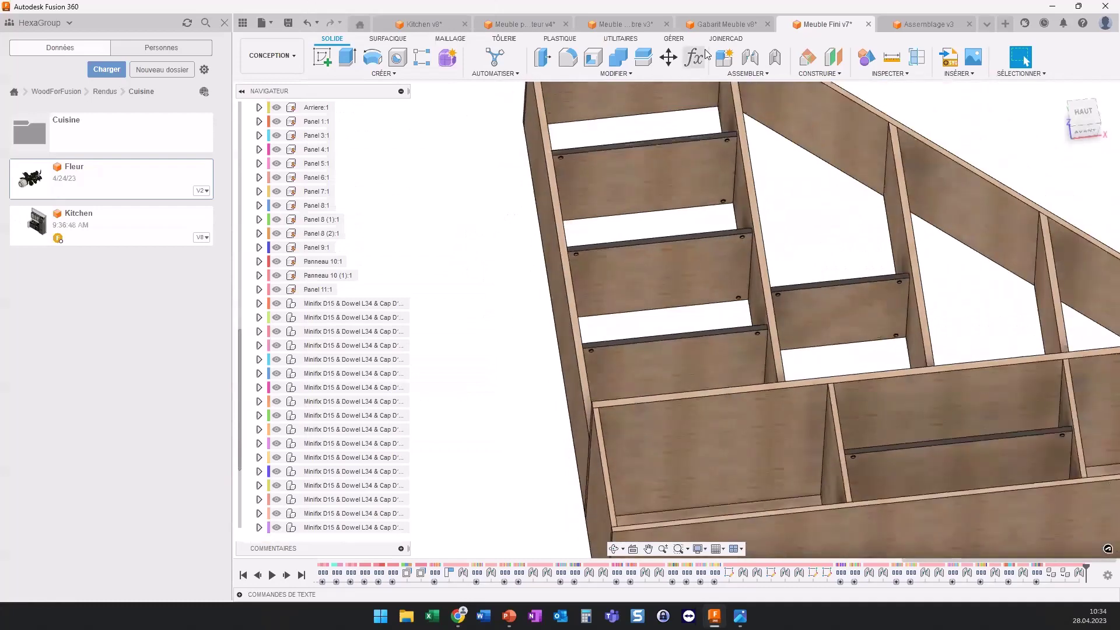
Step: Cut the Minifix and dowel hardware into all JoinerCAD panels with the Sculpture tool
left_click(723, 39)
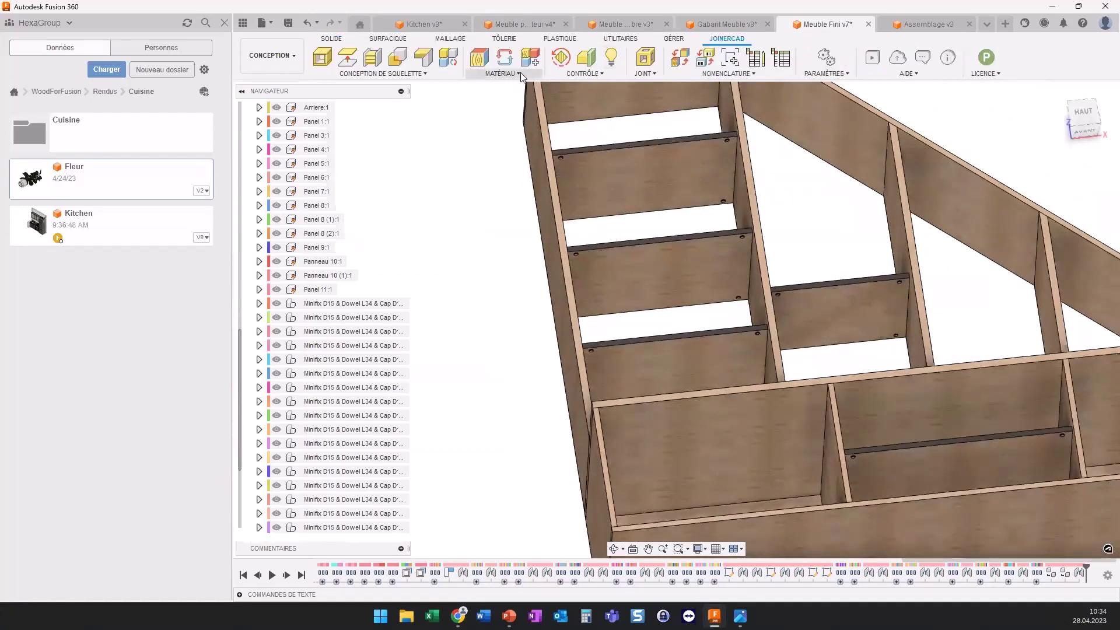
left_click(645, 57)
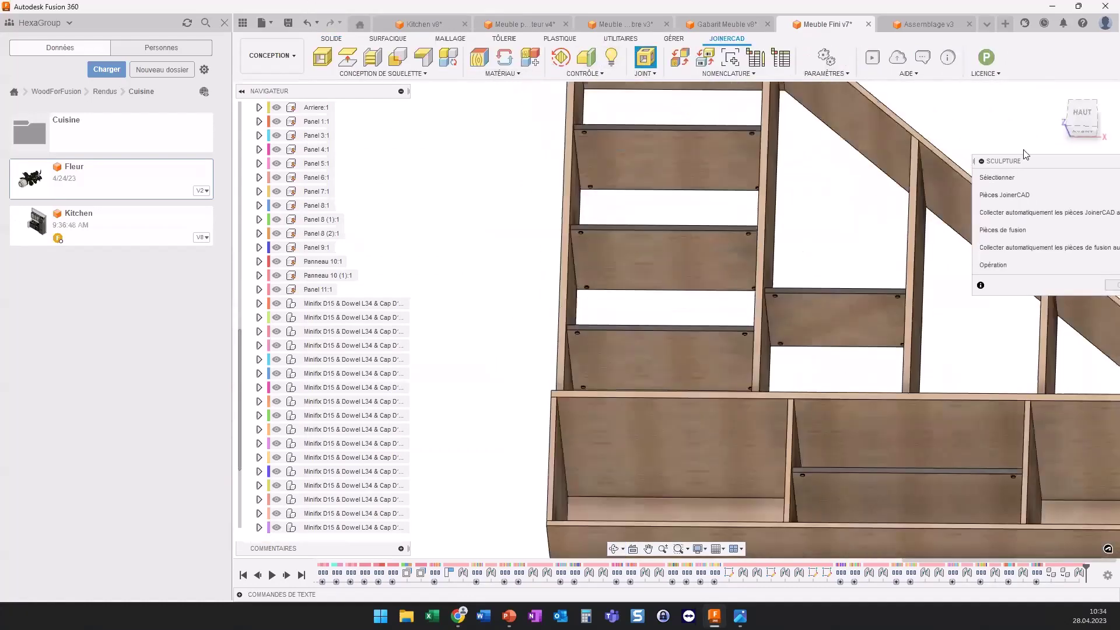
left_click_drag(1018, 165, 467, 139)
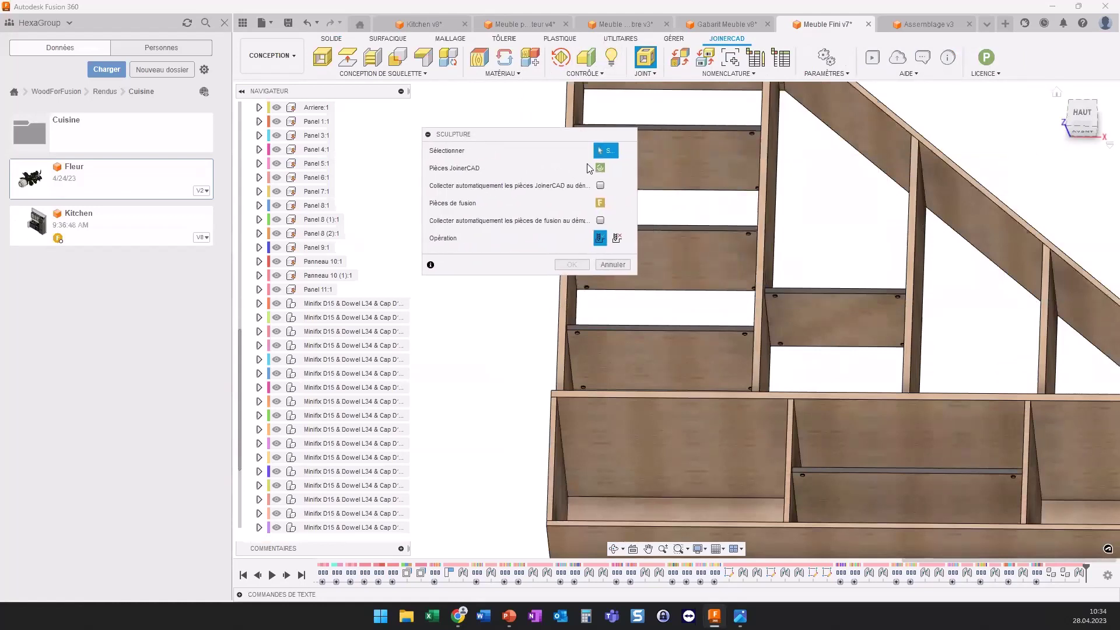
left_click(600, 168)
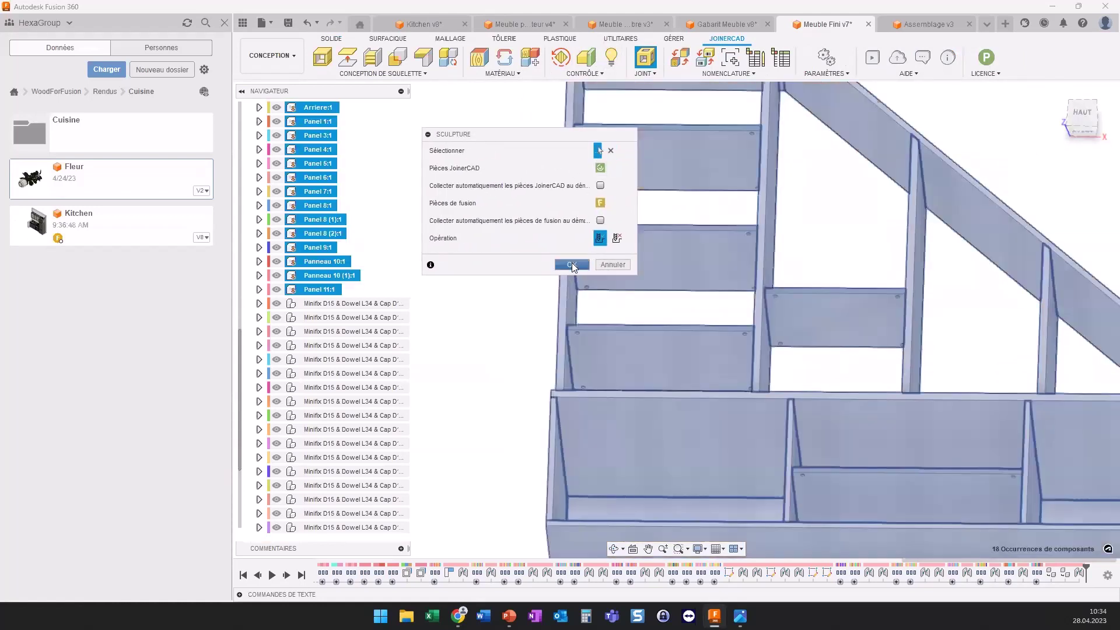
left_click(572, 264)
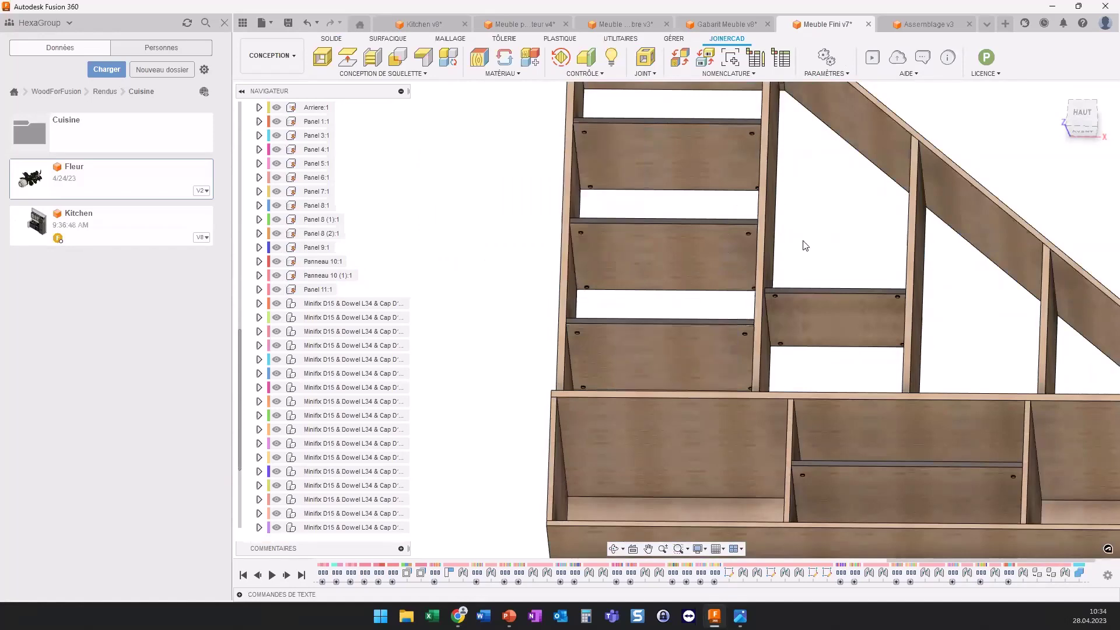
Step: Hide the last Minifix fitting, then tilt the view to inspect the shelf bores
scroll(805, 245, "up", 2)
scroll(762, 205, "up", 2)
scroll(762, 295, "up", 2)
scroll(715, 306, "up", 2)
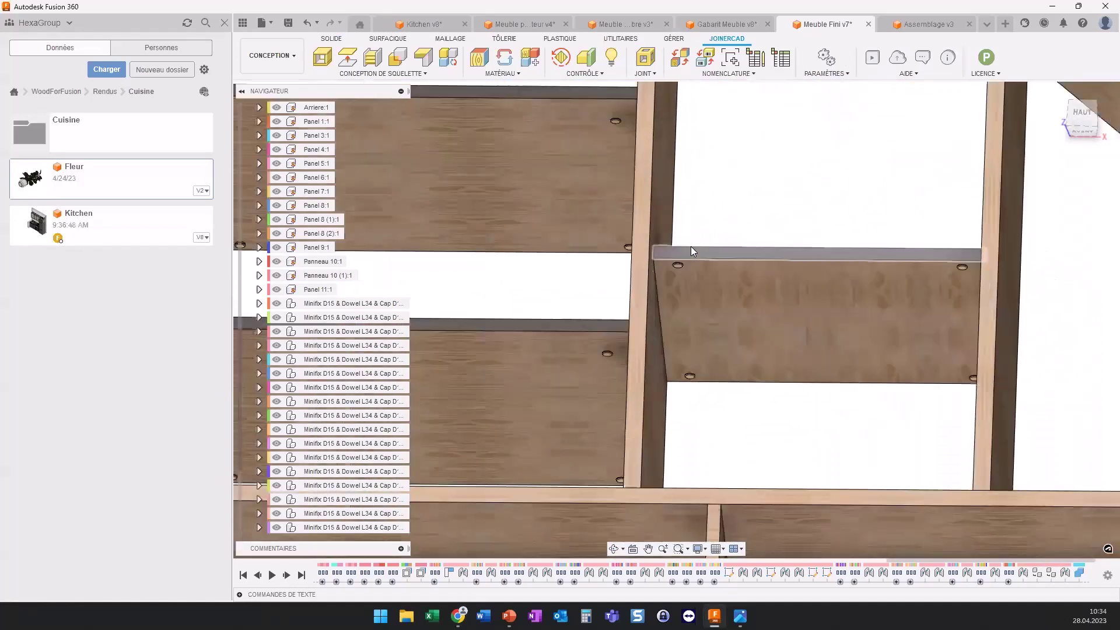
scroll(677, 276, "up", 2)
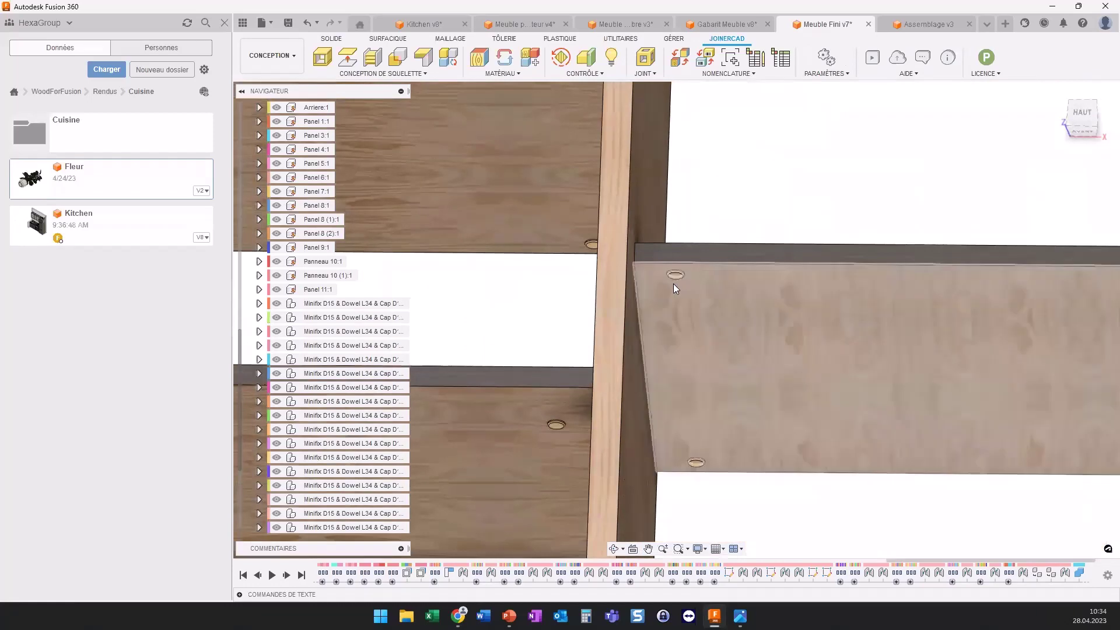
scroll(311, 413, "down", 2)
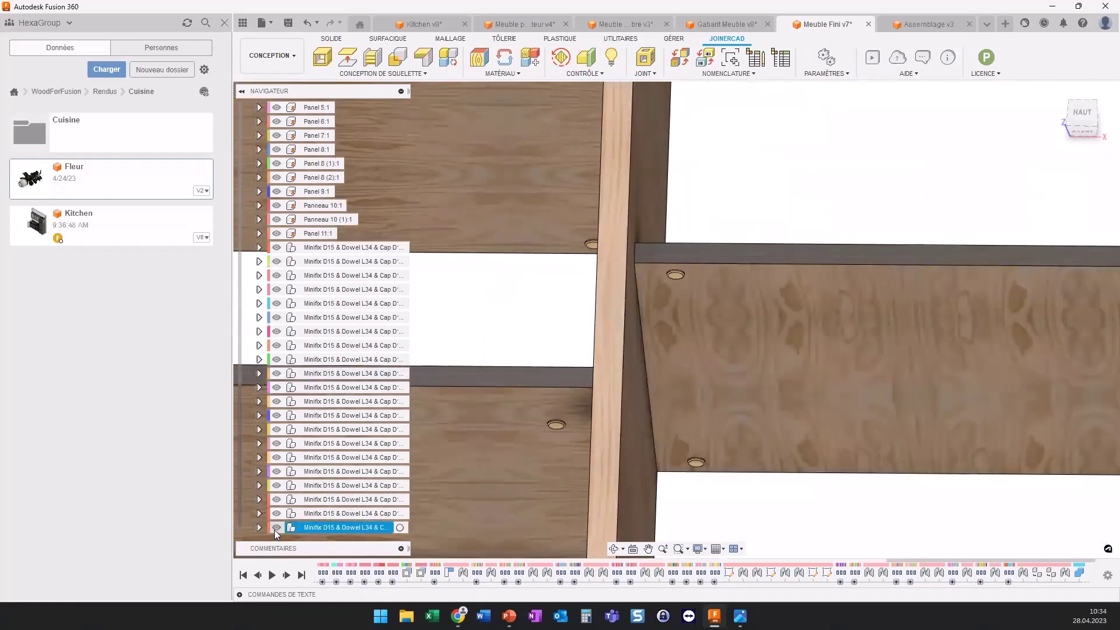
left_click(276, 527)
middle_click_drag(769, 175, 683, 290, "shift")
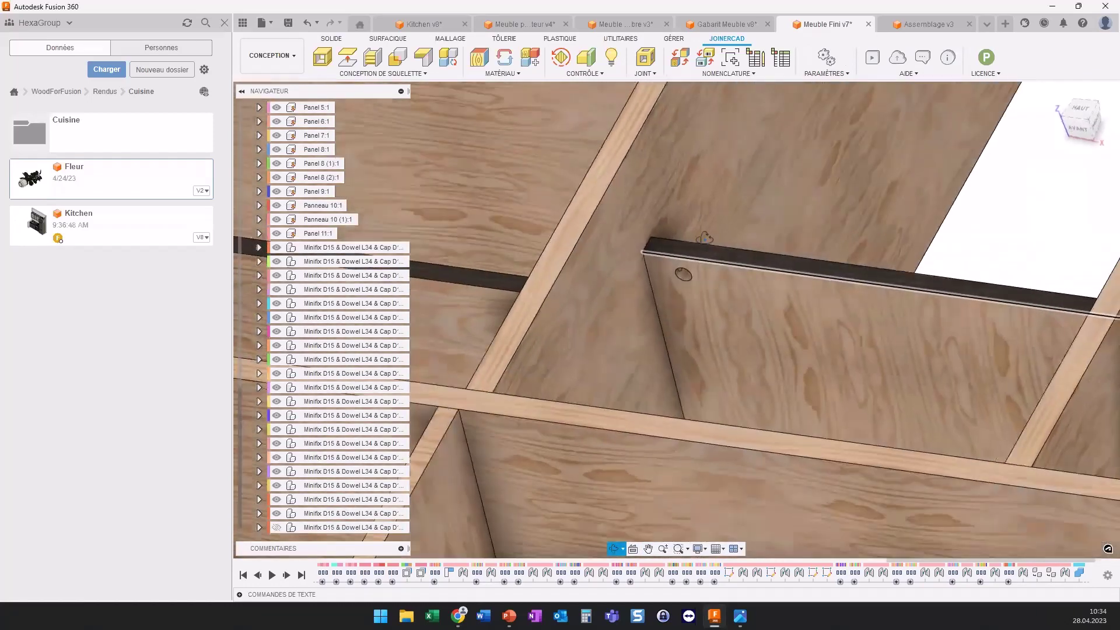
scroll(683, 290, "down", 2)
scroll(679, 289, "down", 2)
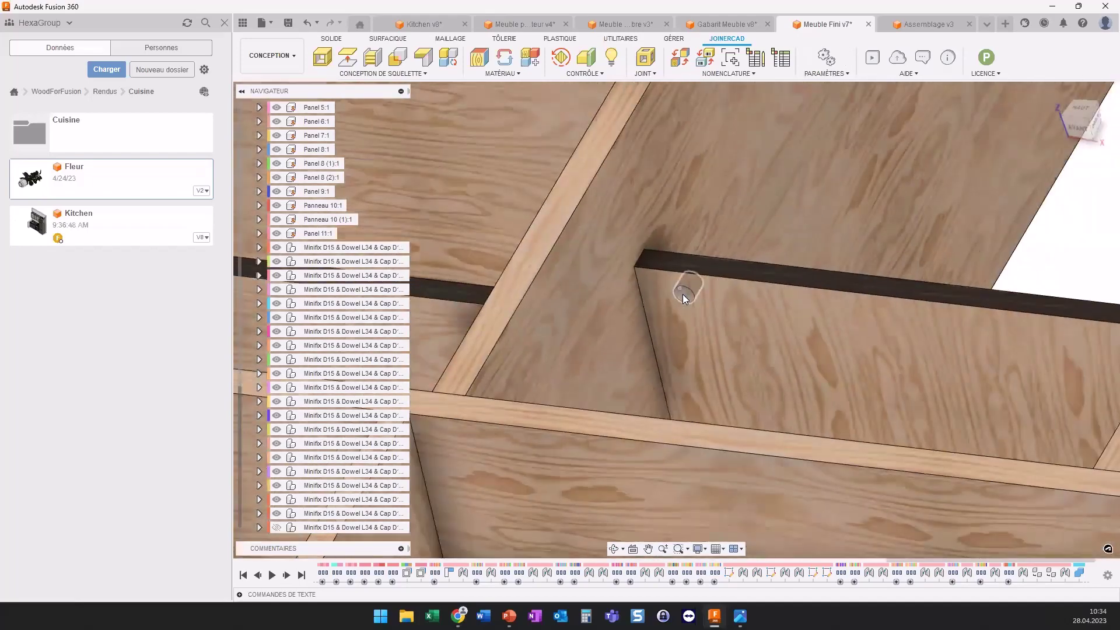
scroll(677, 287, "down", 2)
scroll(671, 284, "down", 2)
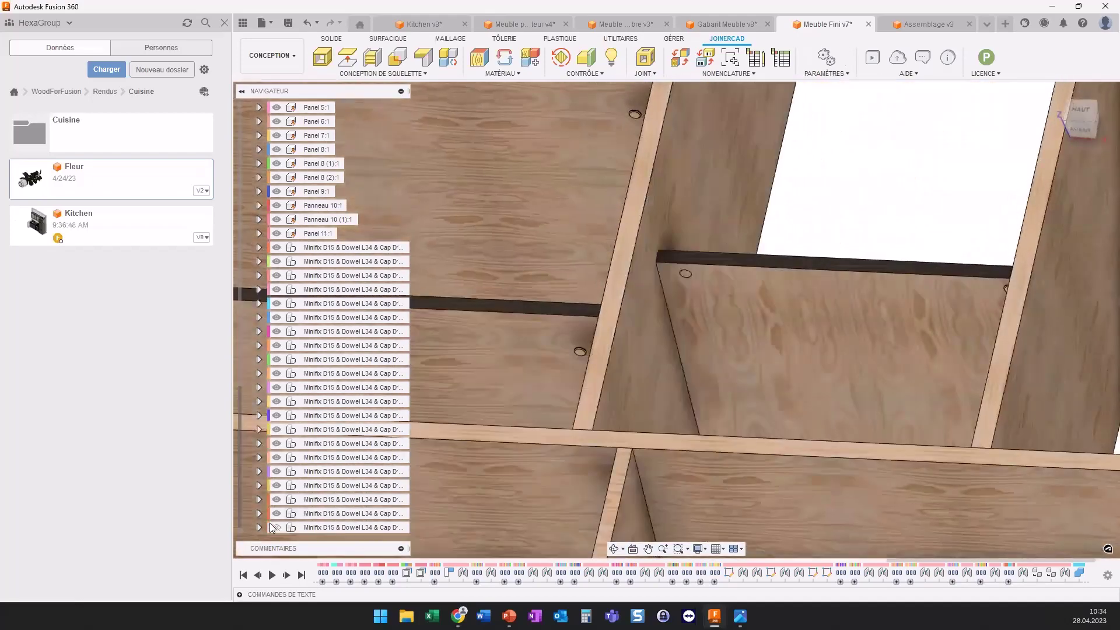
scroll(650, 328, "down", 5)
scroll(659, 332, "down", 3)
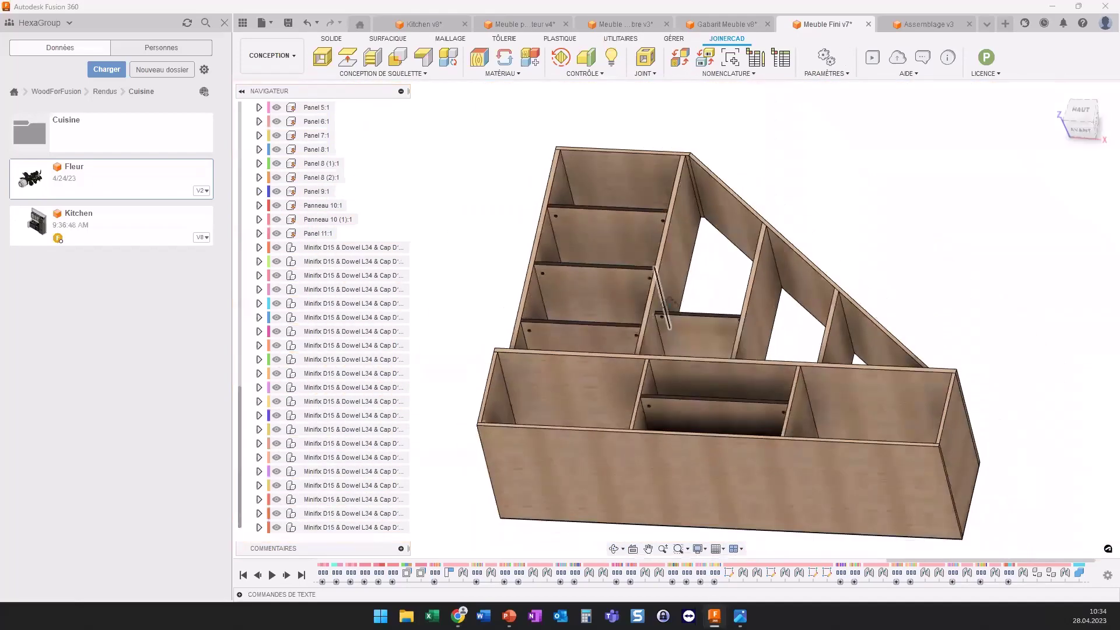
Step: Orbit to an isometric view, save a new Meuble Fini version, and launch the Nomenclature BOM
left_click_drag(672, 284, 693, 262)
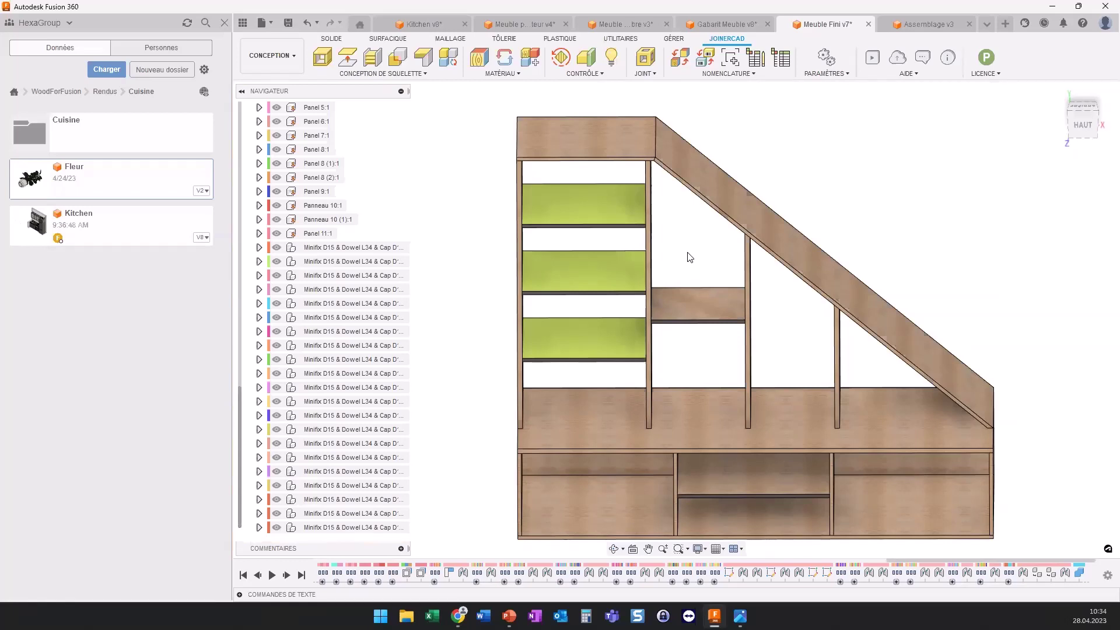
mouse_move(683, 264)
middle_mouse_down("shift")
mouse_move(675, 302)
mouse_move(724, 258)
middle_mouse_up("shift")
scroll(779, 164, "down", 2)
scroll(778, 163, "down", 1)
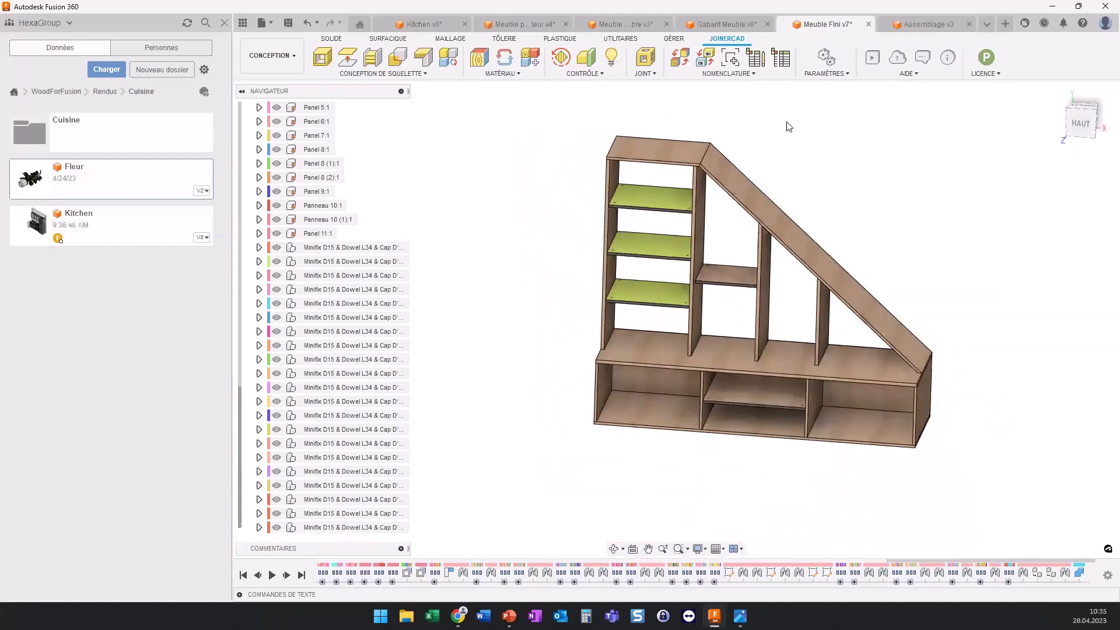
scroll(782, 134, "down", 2)
key("ctrl+s")
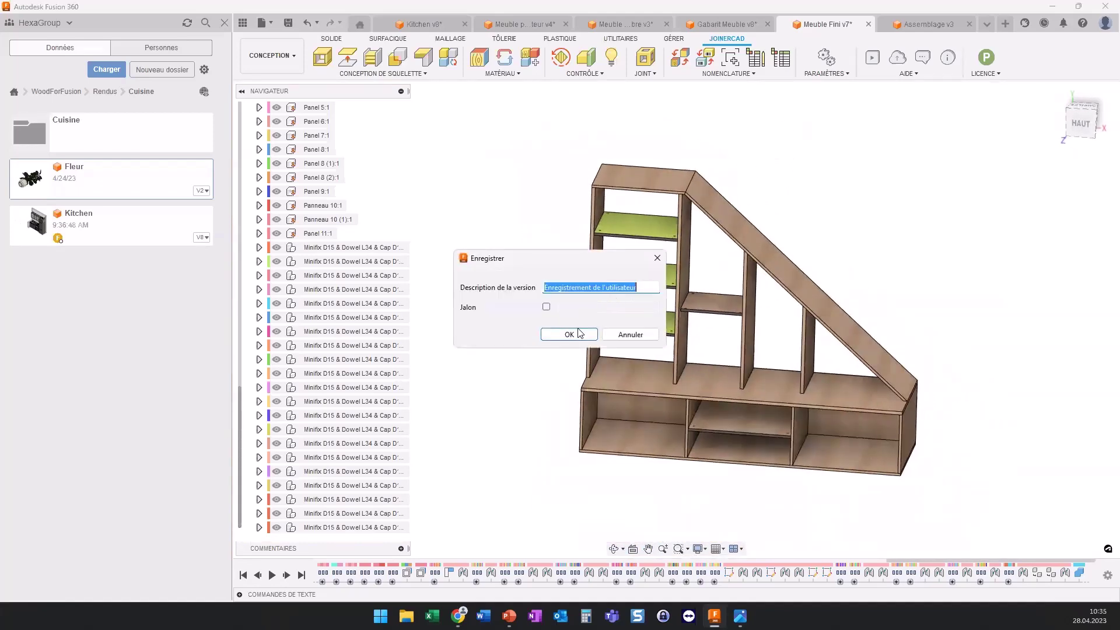
left_click(579, 332)
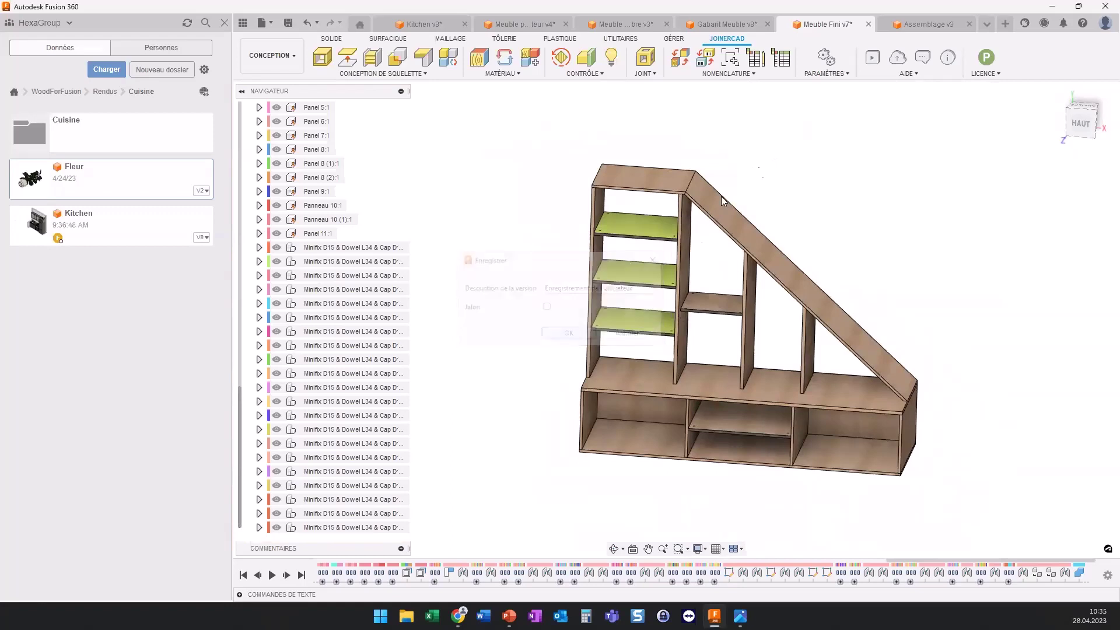
left_click(779, 63)
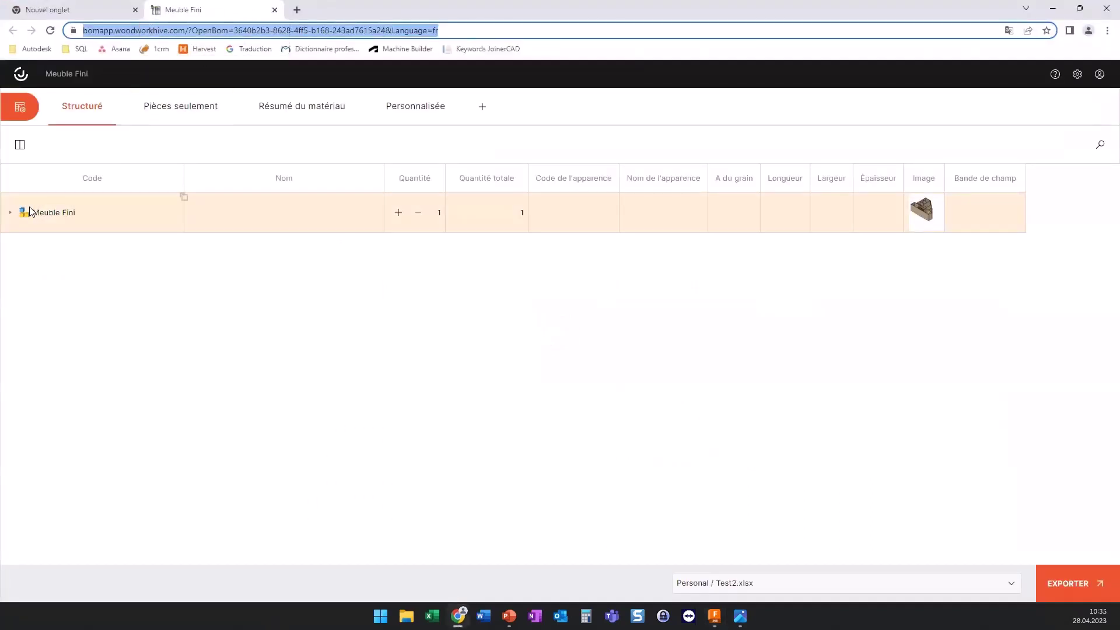
Step: Expand Meuble Fini, then Haut_Base and its workpiece down to the MDF25 material
left_click(9, 214)
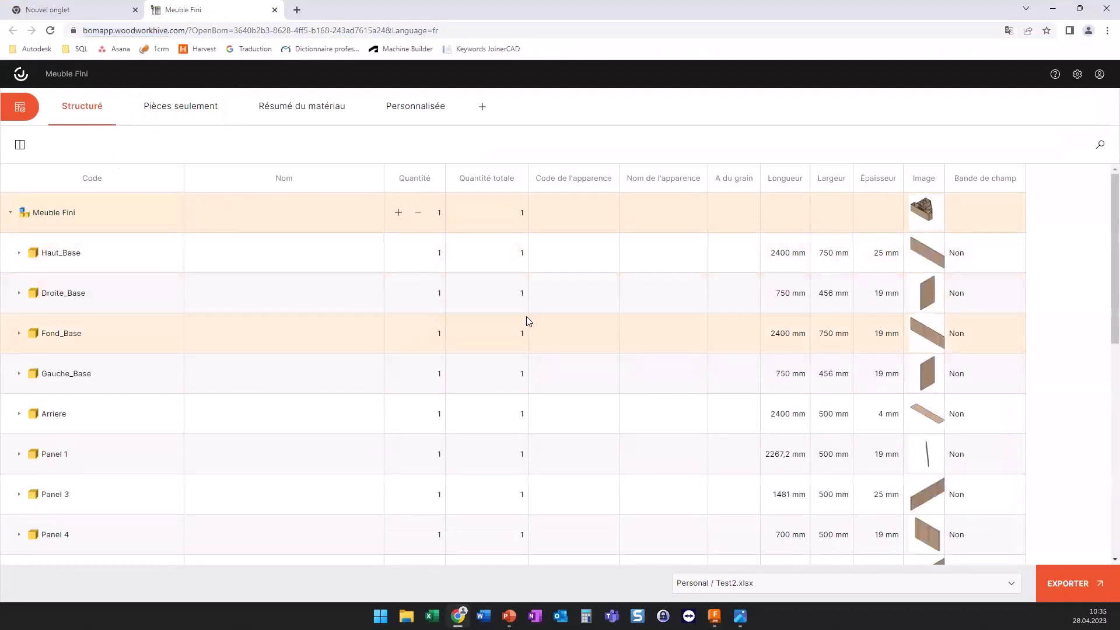
left_click(19, 255)
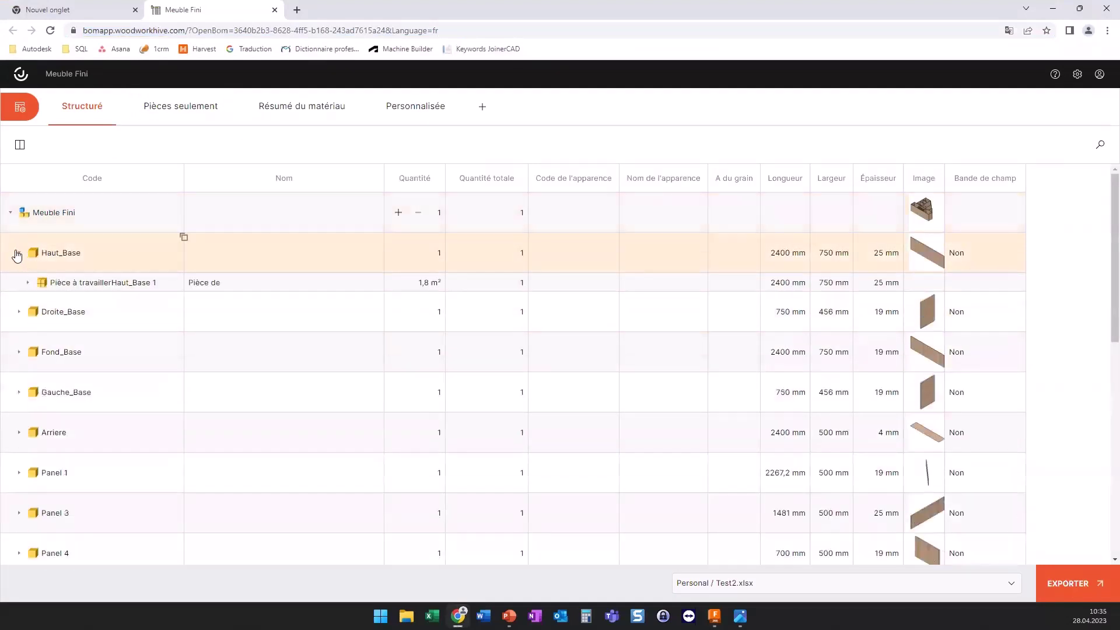
left_click(28, 283)
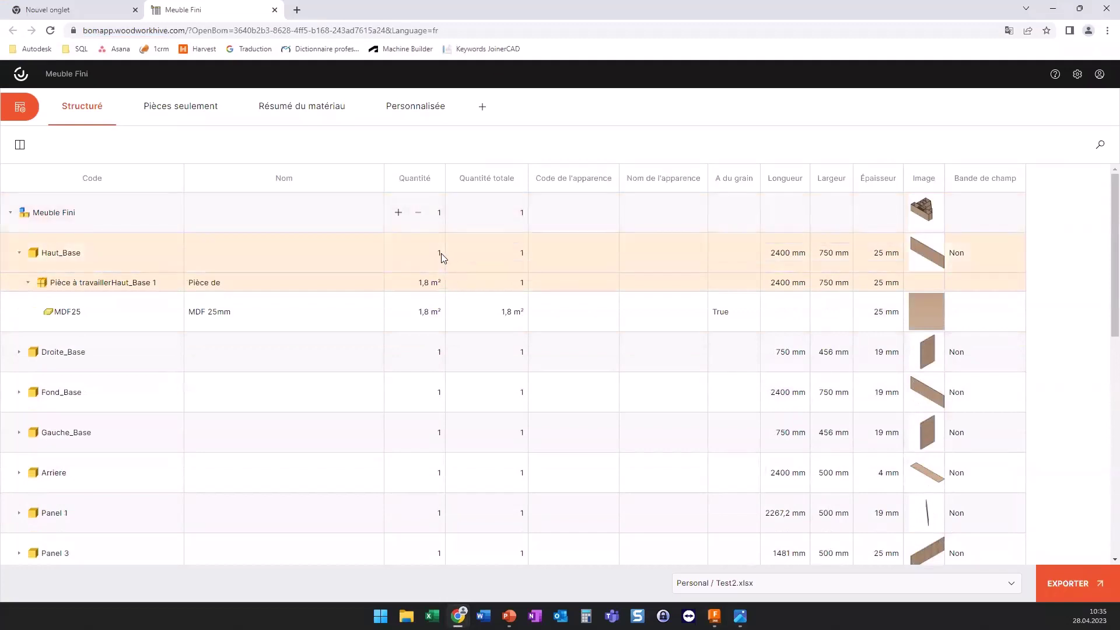
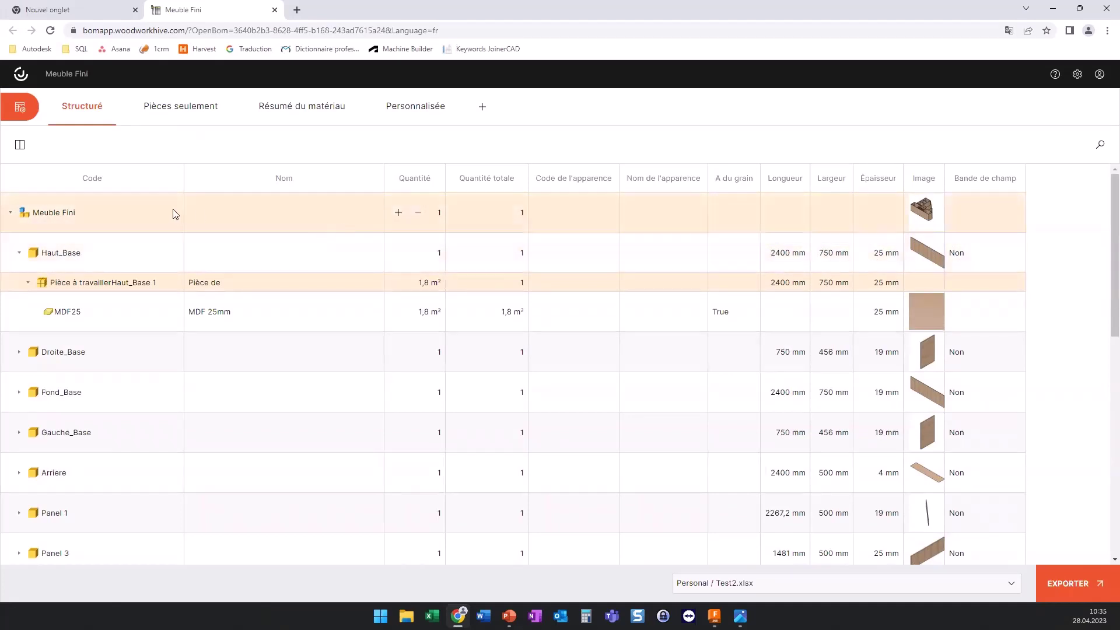
Step: Raise Meuble Fini's quantity from 1 to 3, then collapse and re-expand its node
scroll(113, 300, "down", 1)
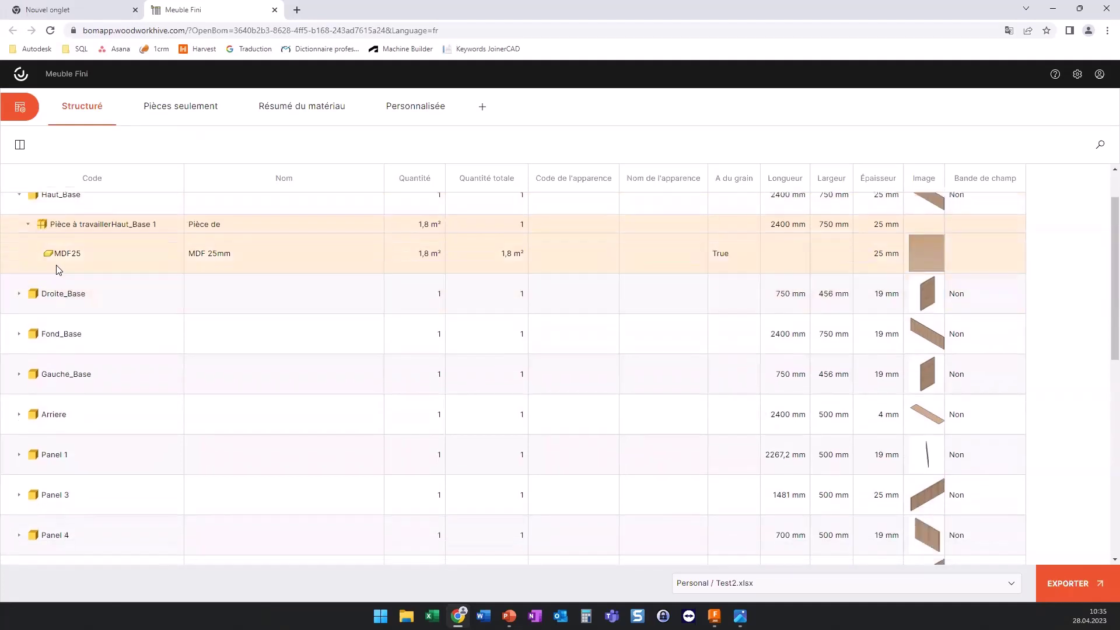
scroll(54, 269, "up", 1)
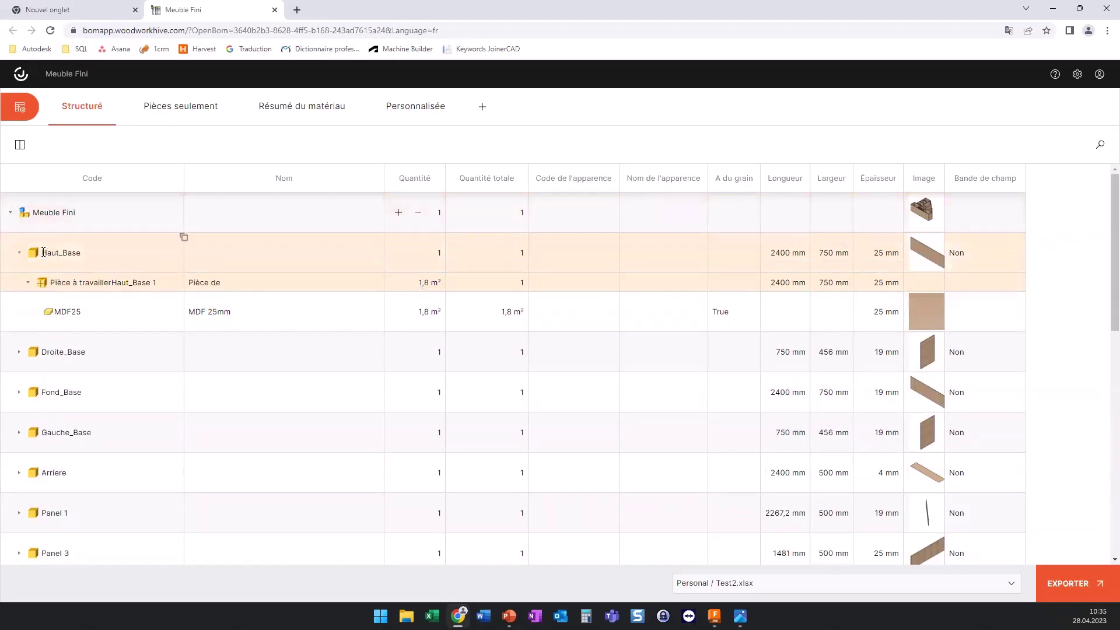
left_click(399, 213)
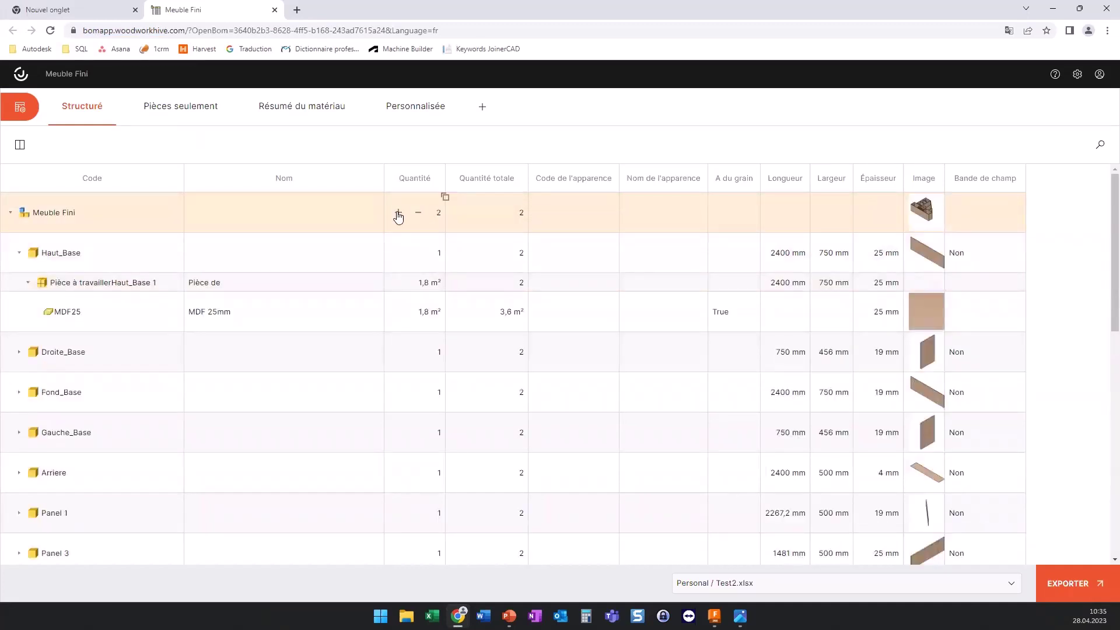
left_click(398, 214)
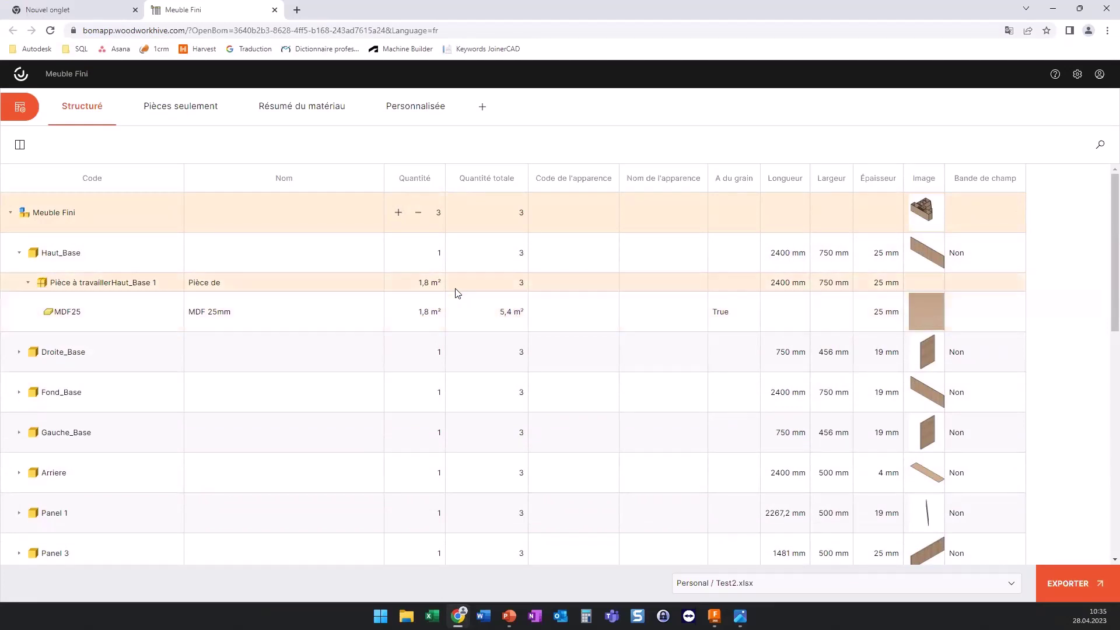
left_click(12, 217)
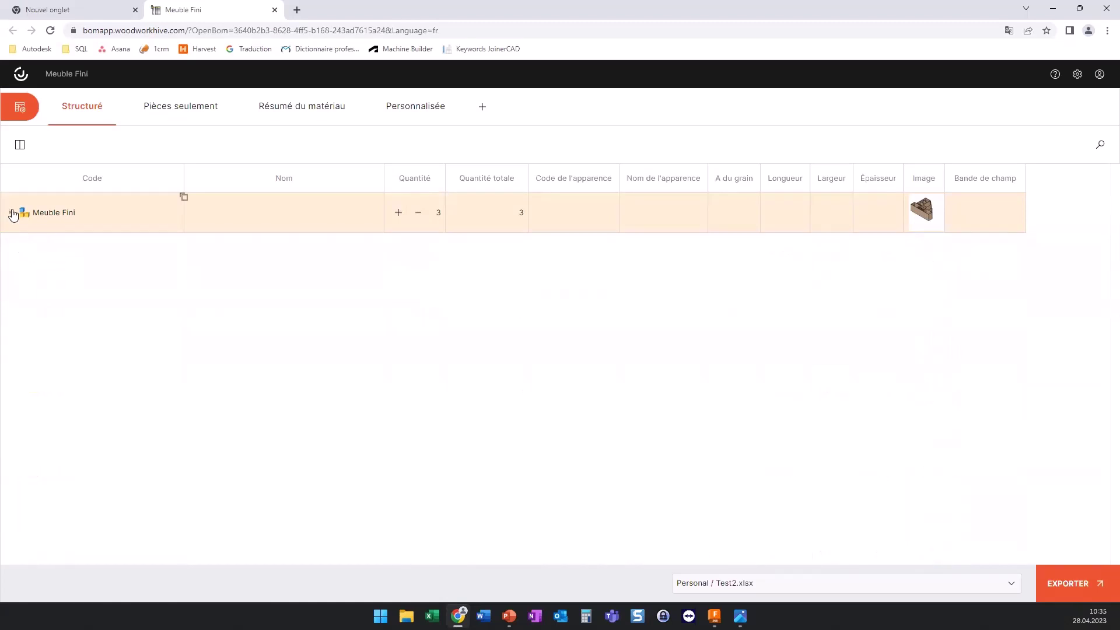
left_click(10, 213)
Step: Show Meuble Fini's child parts again and expand Panel 8 (1) to list its work pieces
left_click(20, 252)
scroll(83, 336, "down", 3)
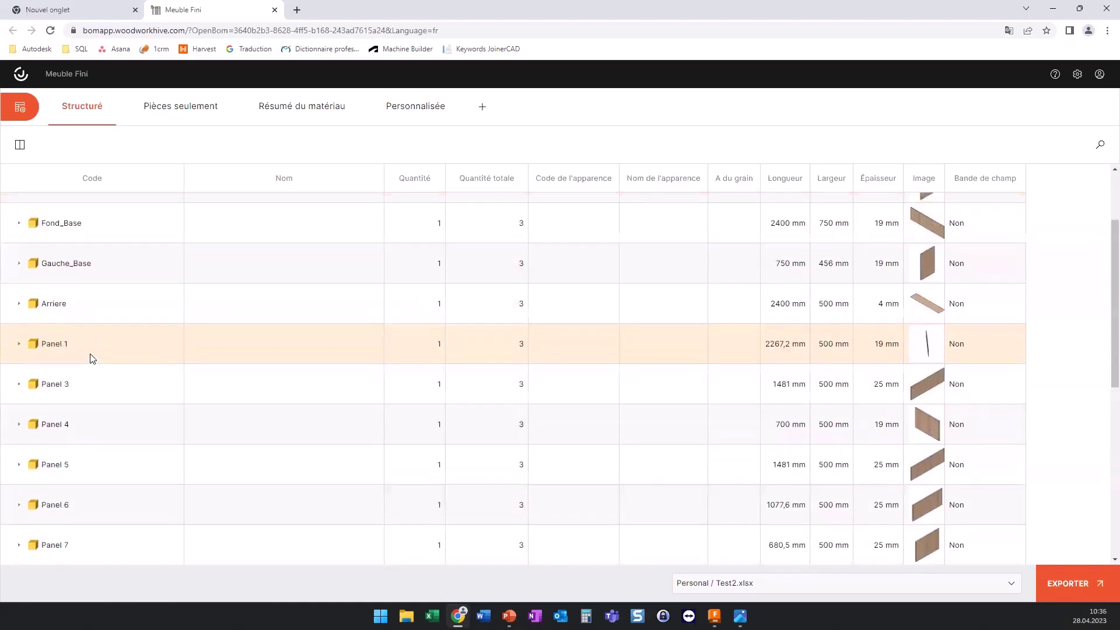
scroll(90, 350, "down", 2)
scroll(89, 338, "down", 1)
scroll(58, 379, "down", 1)
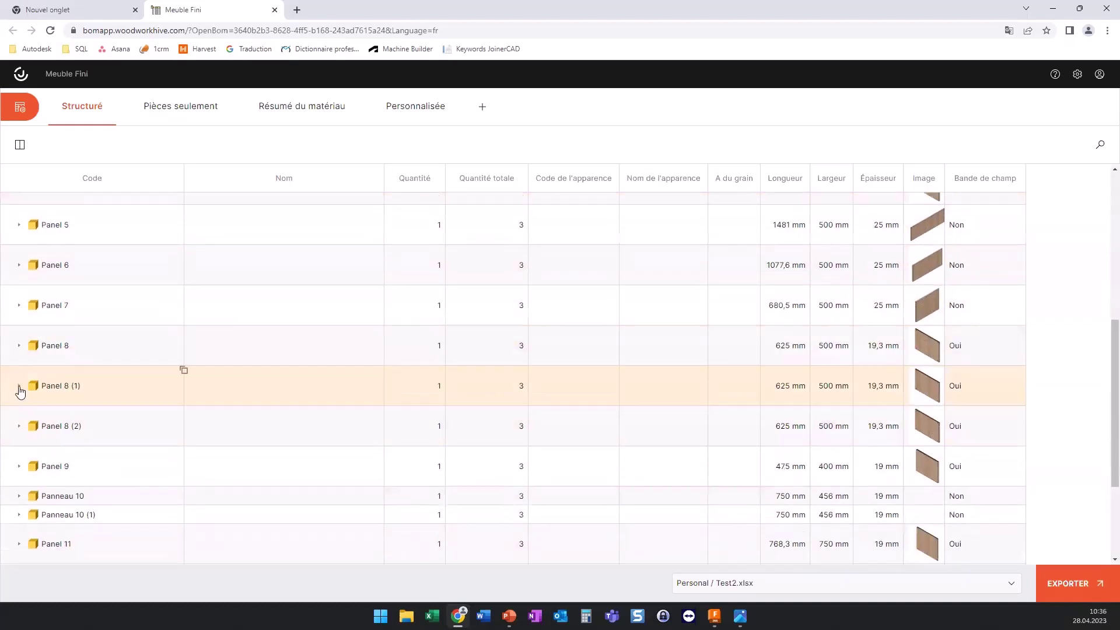
left_click(19, 385)
Step: Expand Panel 8 (1)'s three pieces: MDF 19mm, Aluminium 0.5x19mm and Acrylic Paint RAL6016
scroll(59, 345, "down", 2)
scroll(59, 345, "down", 1)
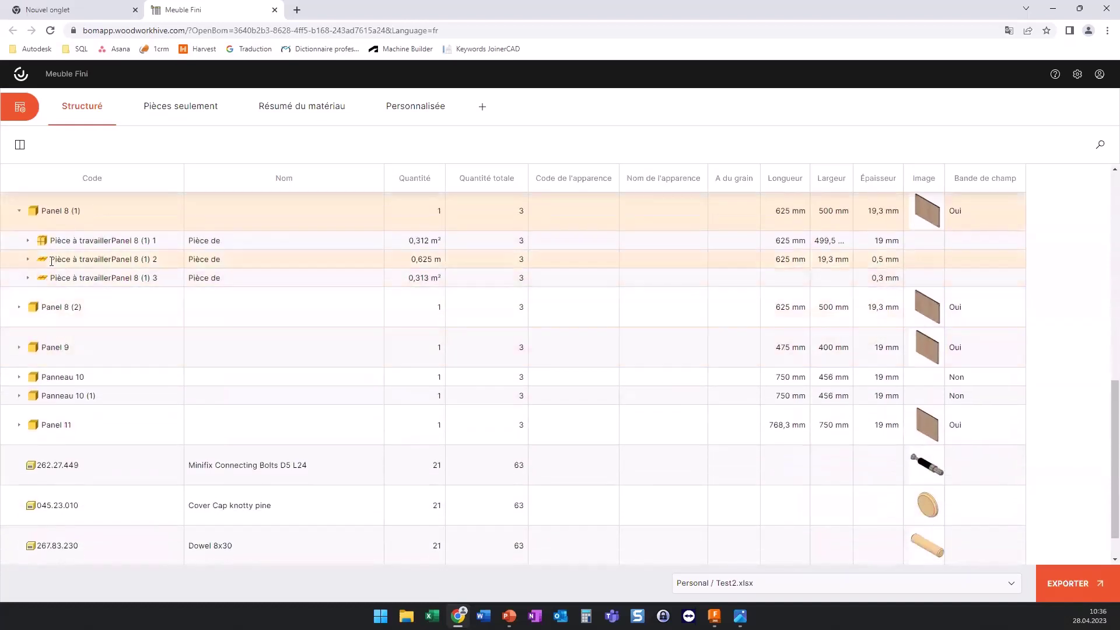
left_click(28, 241)
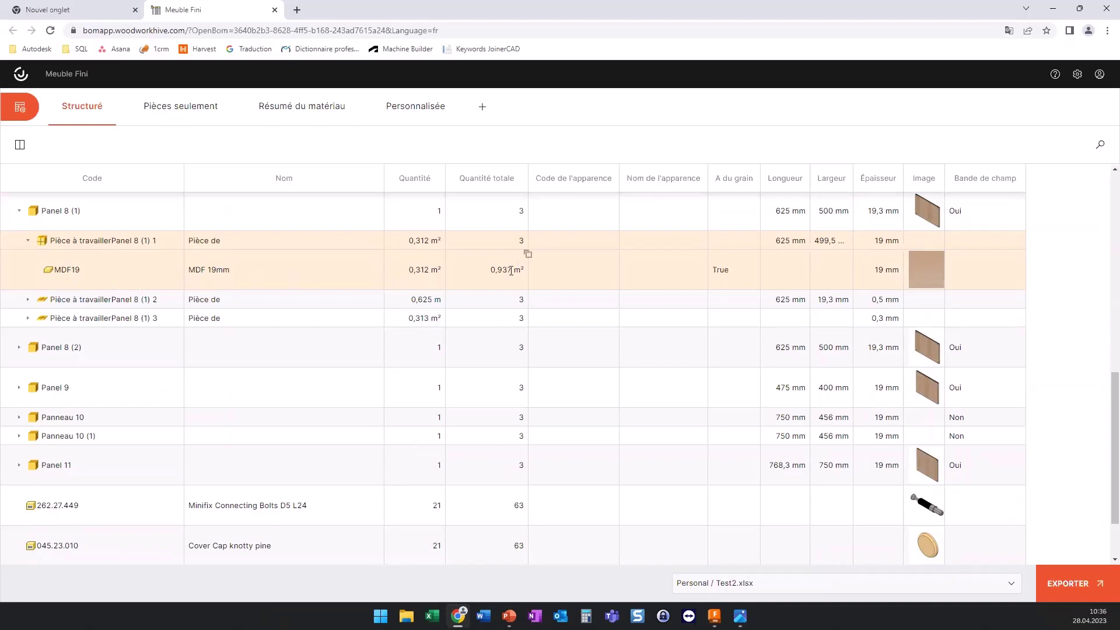
mouse_move(877, 270)
scroll(878, 270, "up", 1)
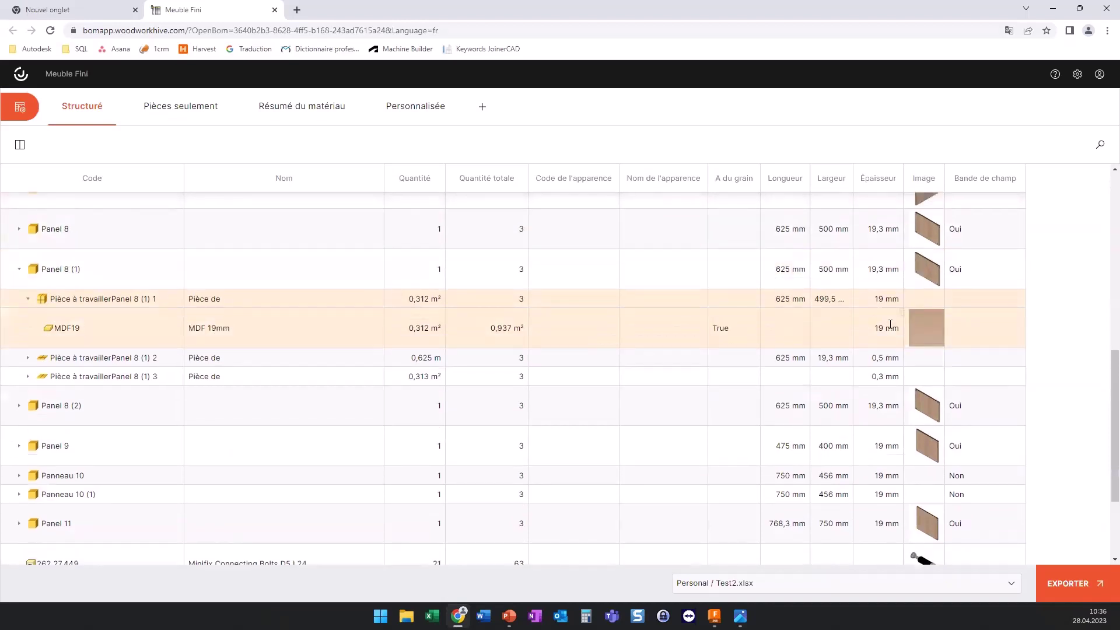
left_click(29, 358)
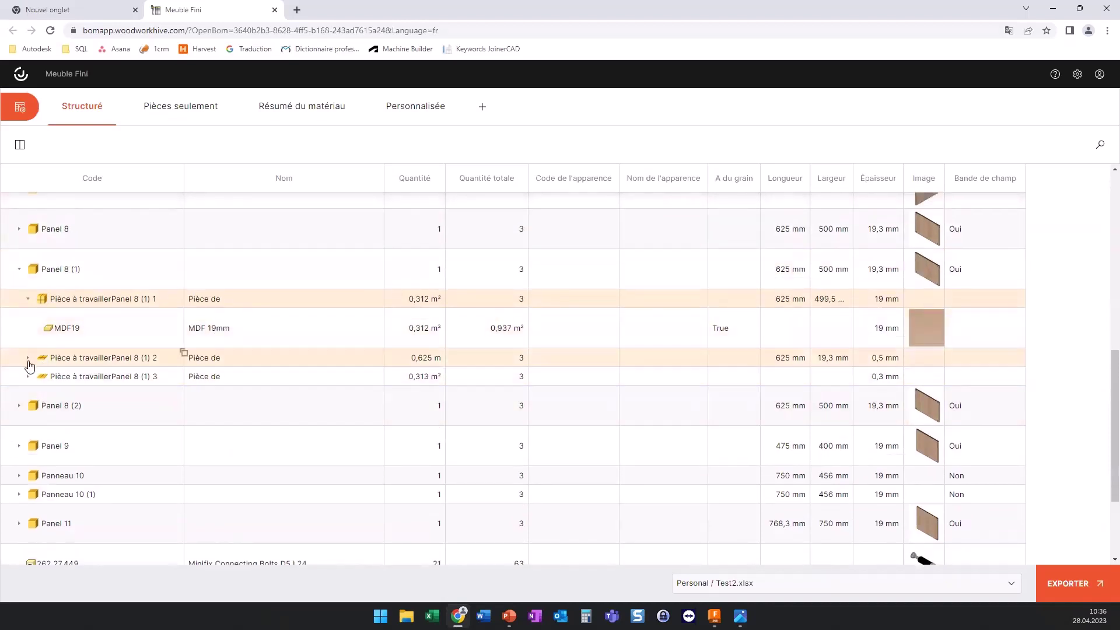
left_click(28, 418)
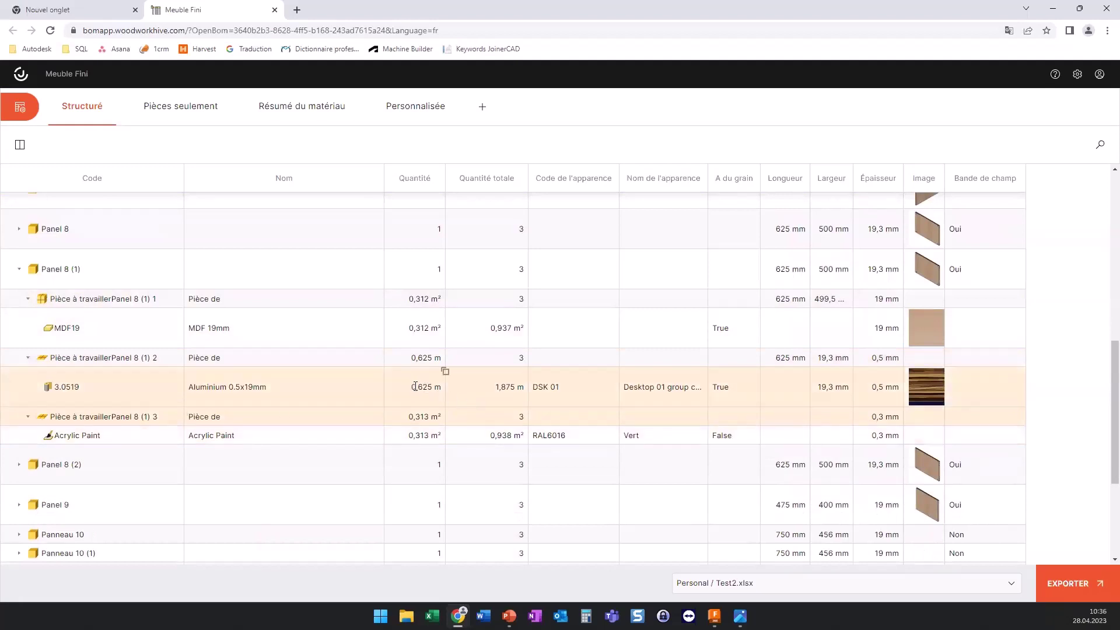
scroll(425, 346, "down", 1)
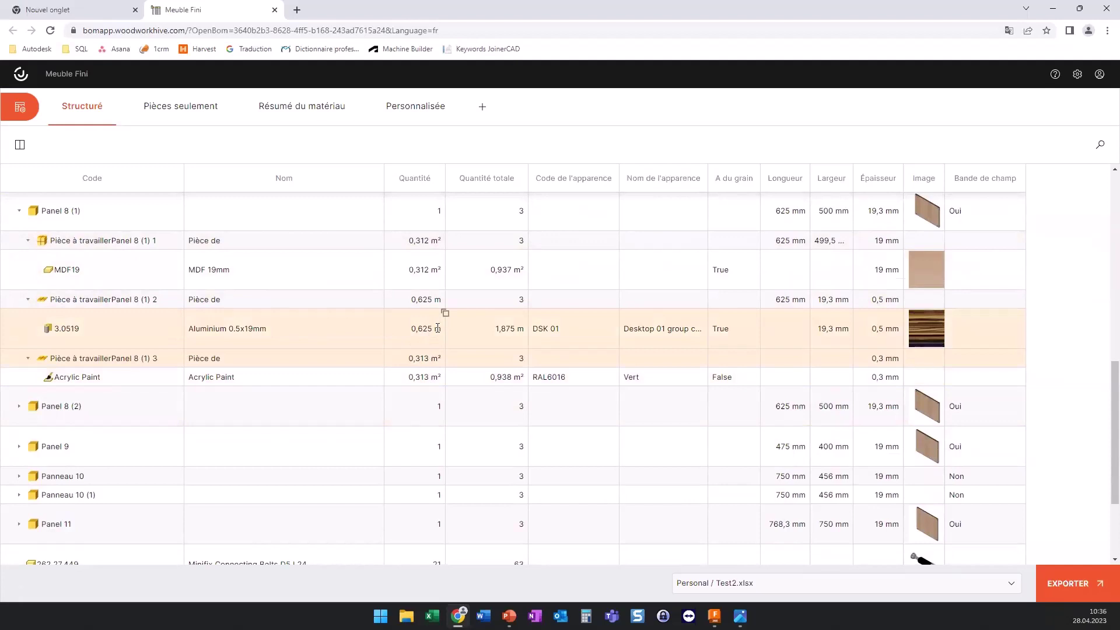
scroll(415, 315, "down", 1)
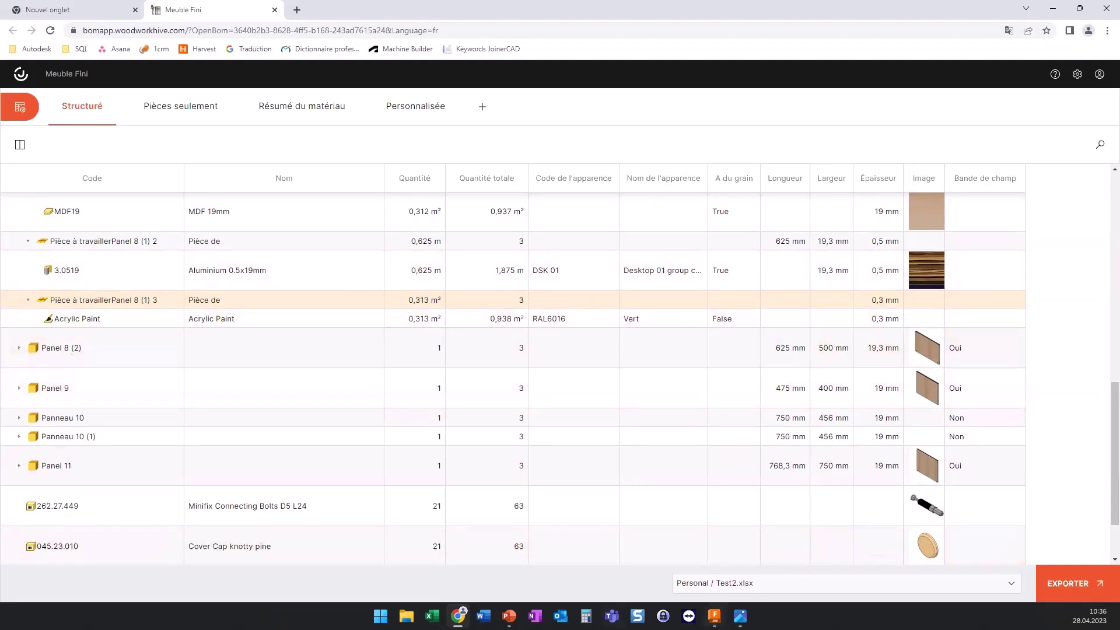
Step: Locate the matching shelf in the Fusion 360 model, then return to the BOM table
left_click(713, 616)
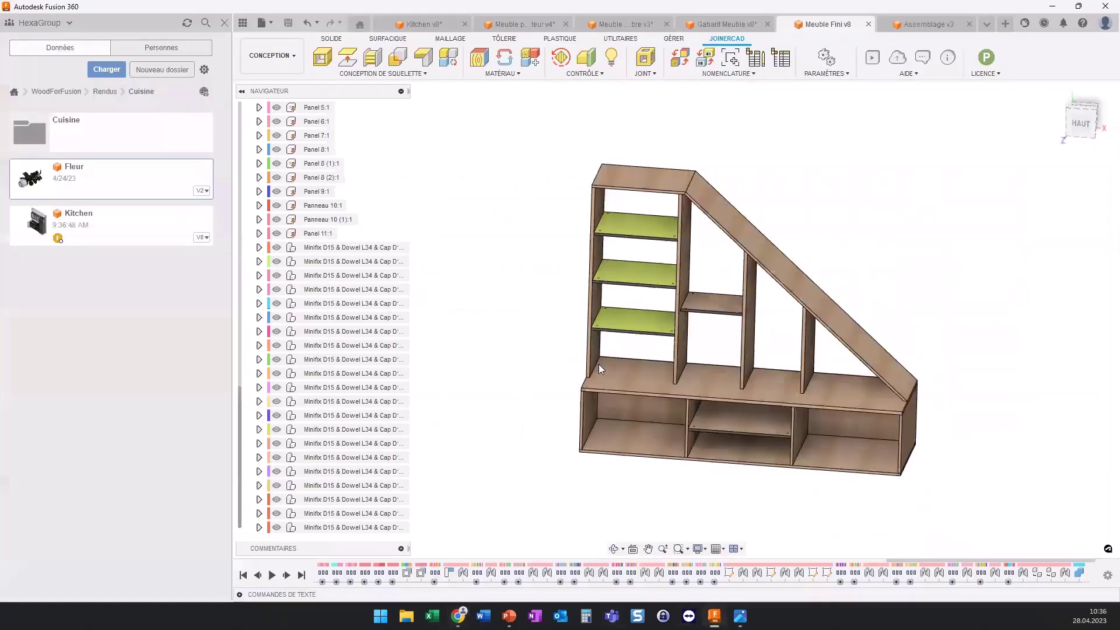
left_click(701, 305)
left_click(458, 616)
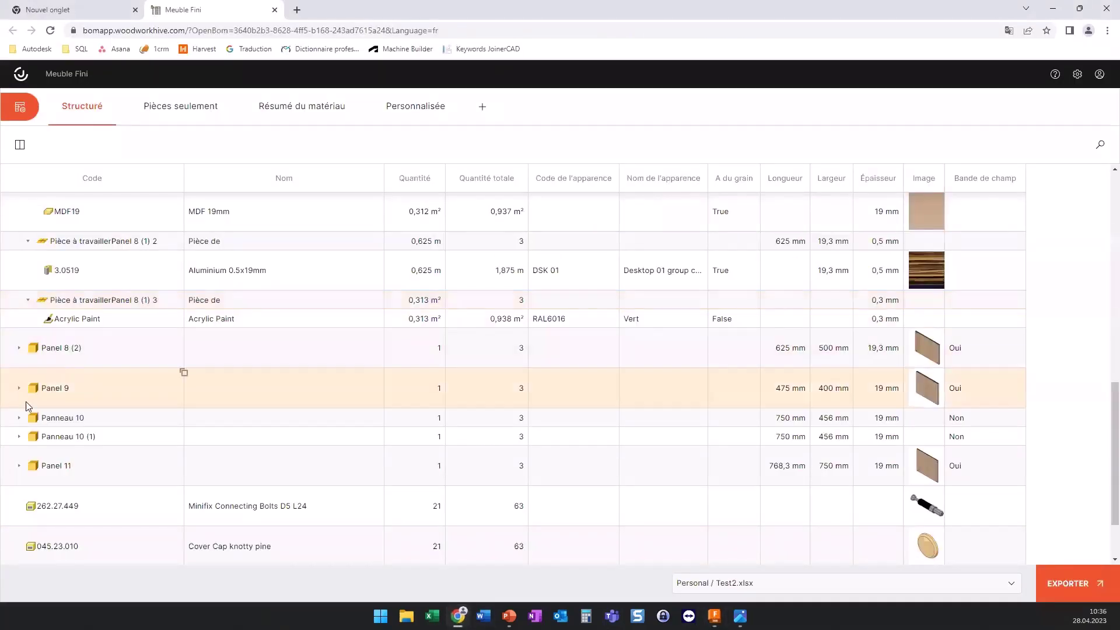
Step: Expand Panel 9 and its first piece: MDF19 at 0,48 m² each, 1,44 m² total
left_click(20, 387)
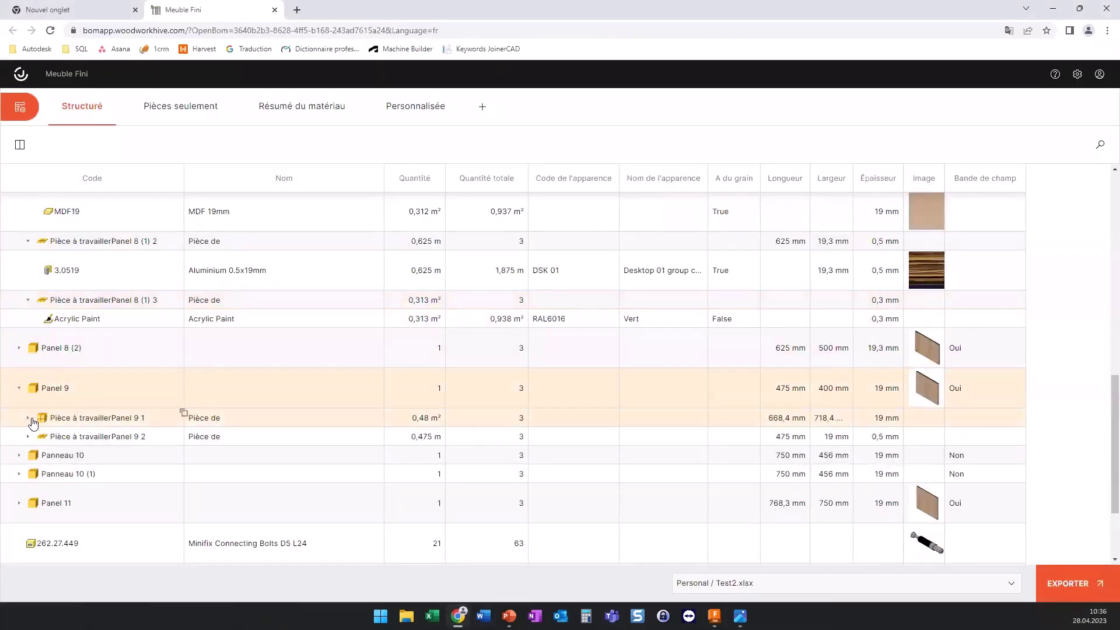
left_click(28, 417)
scroll(420, 385, "down", 1)
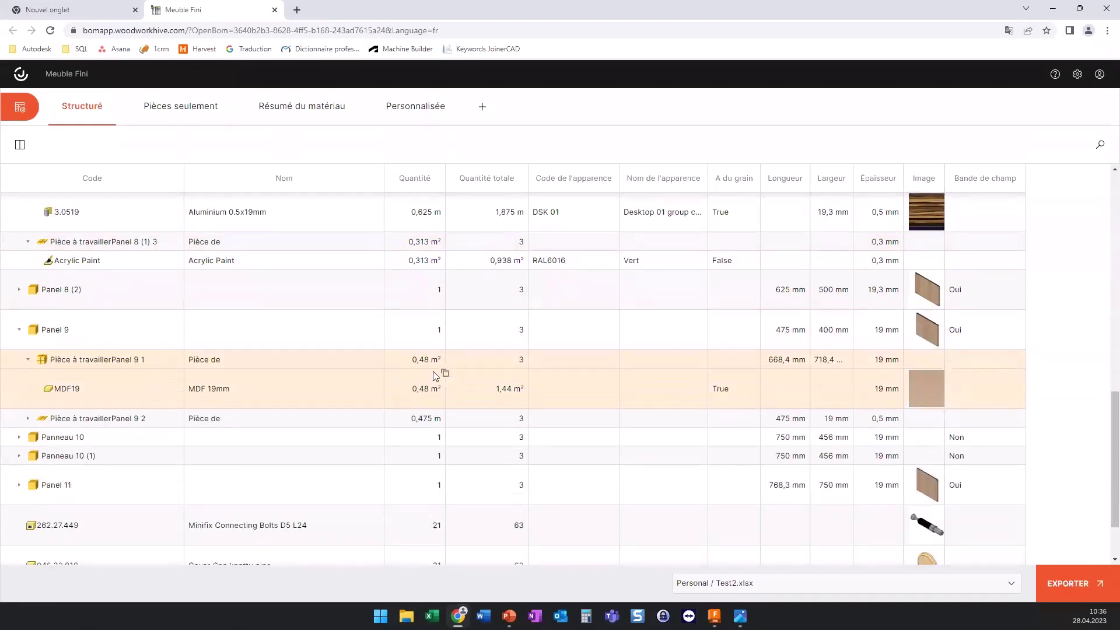
mouse_move(785, 417)
left_click(788, 360)
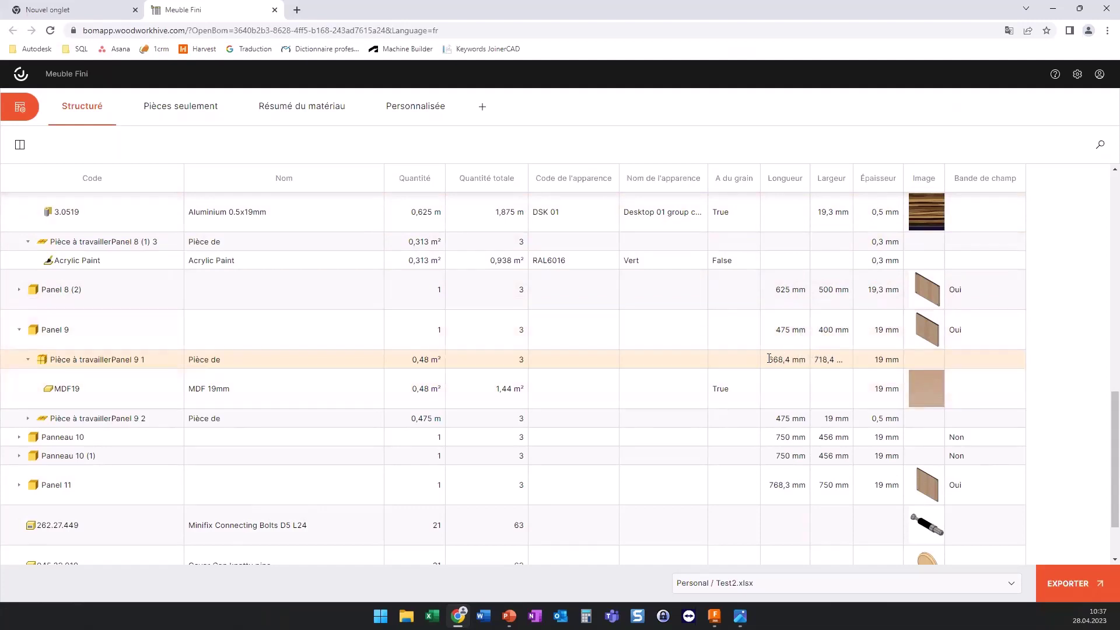
scroll(641, 389, "down", 2)
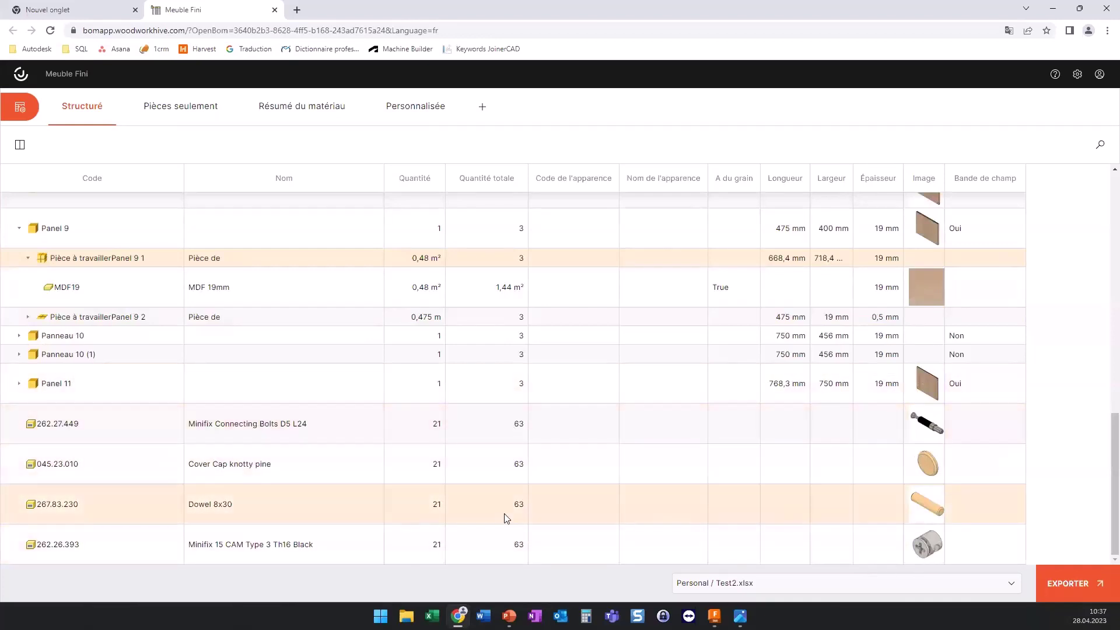
Step: View the flat parts list, then expand Panneau brut and MDF25 in the material summary
left_click(183, 115)
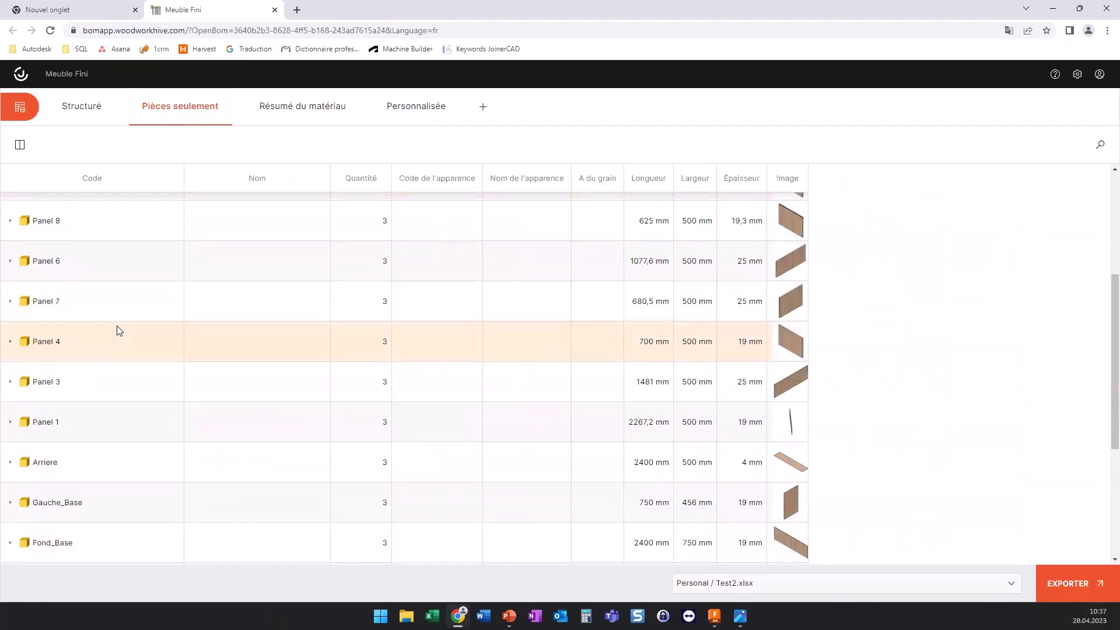
scroll(116, 326, "up", 5)
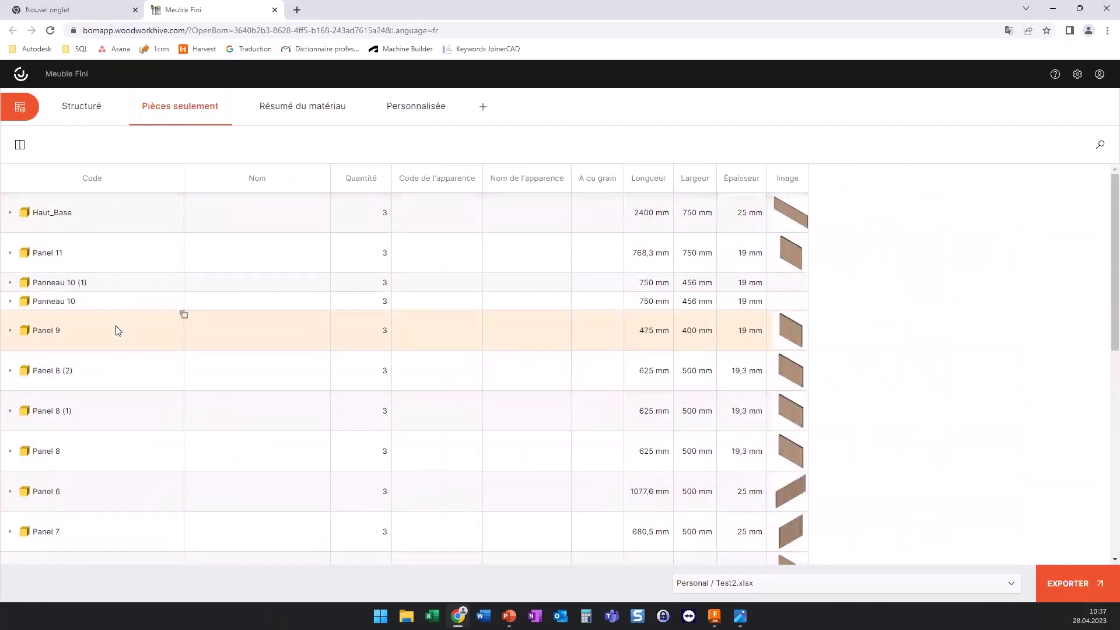
left_click(270, 110)
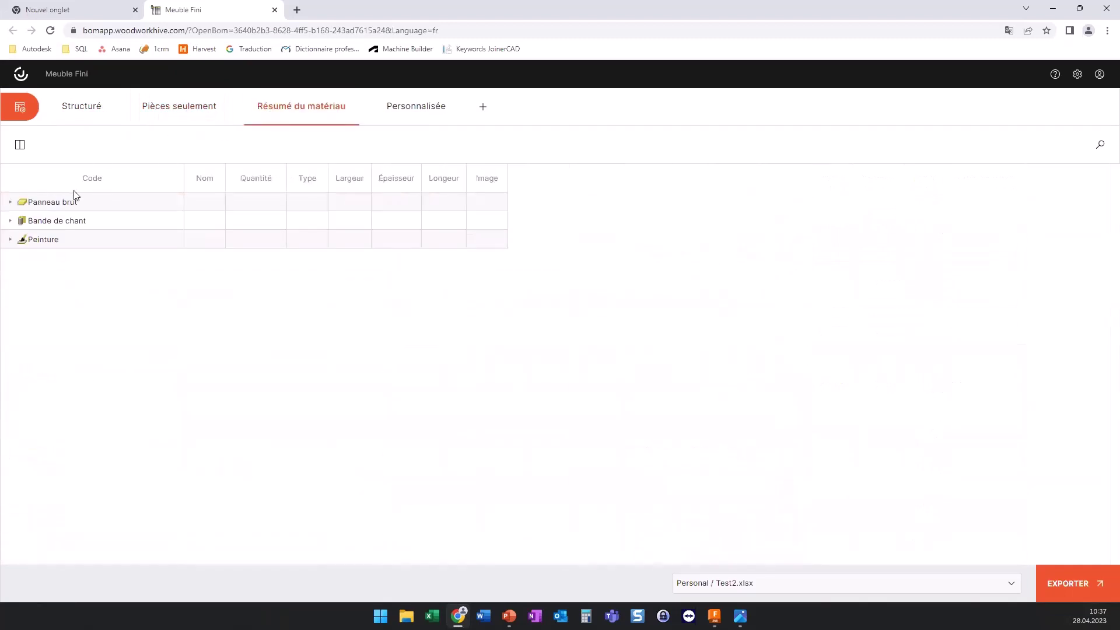
left_click(10, 202)
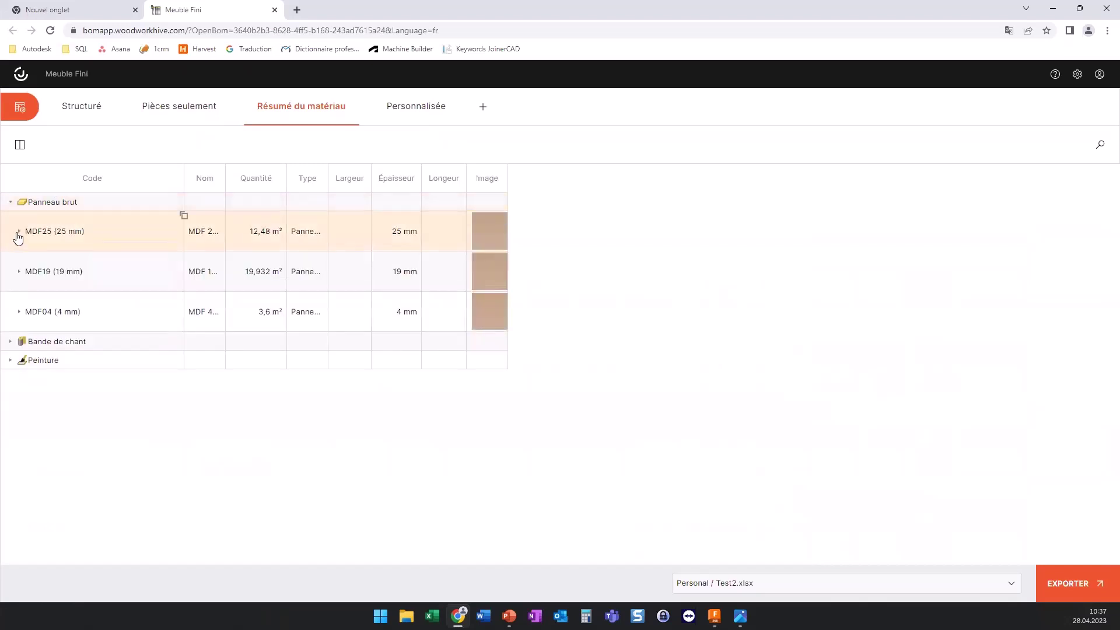
left_click(19, 232)
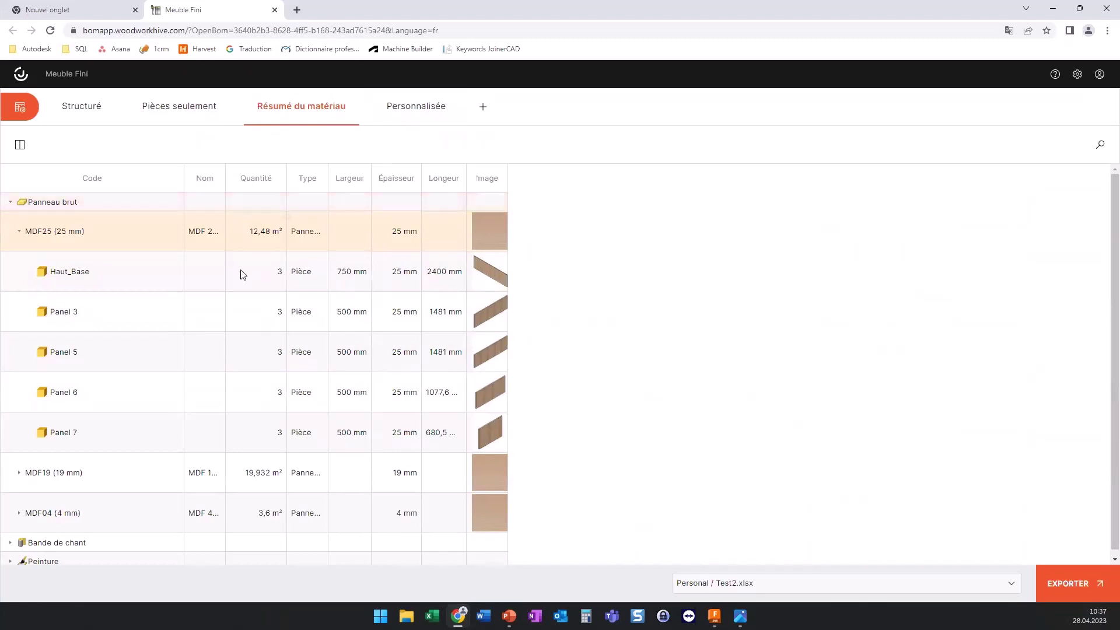
Step: Expand the MDF19 board group, then switch to the custom Personnalisée view
scroll(239, 324, "down", 1)
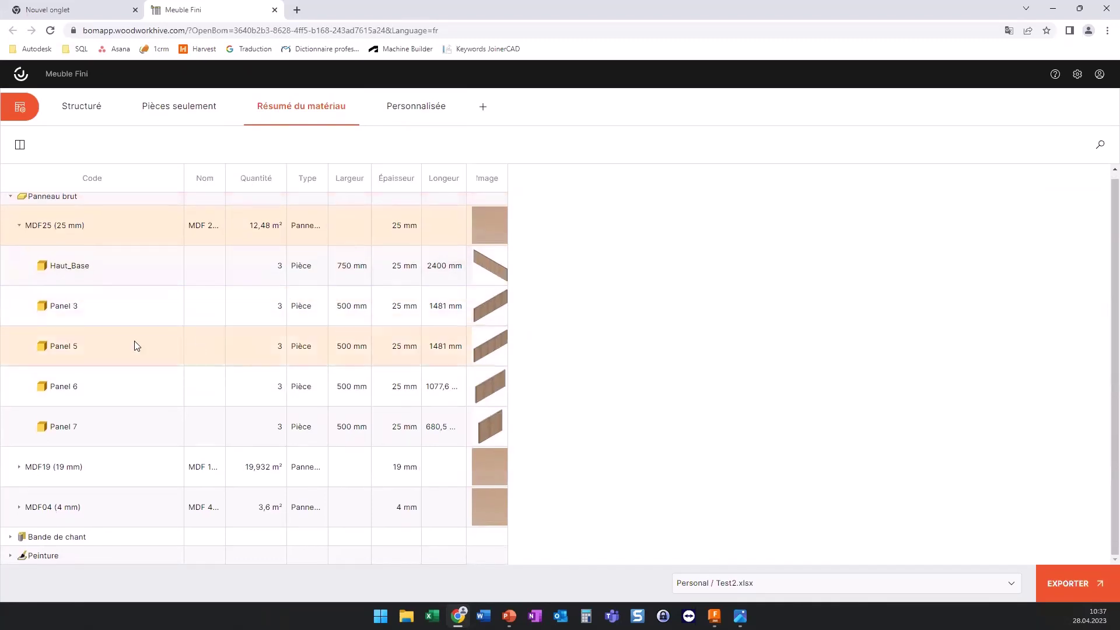
left_click(19, 468)
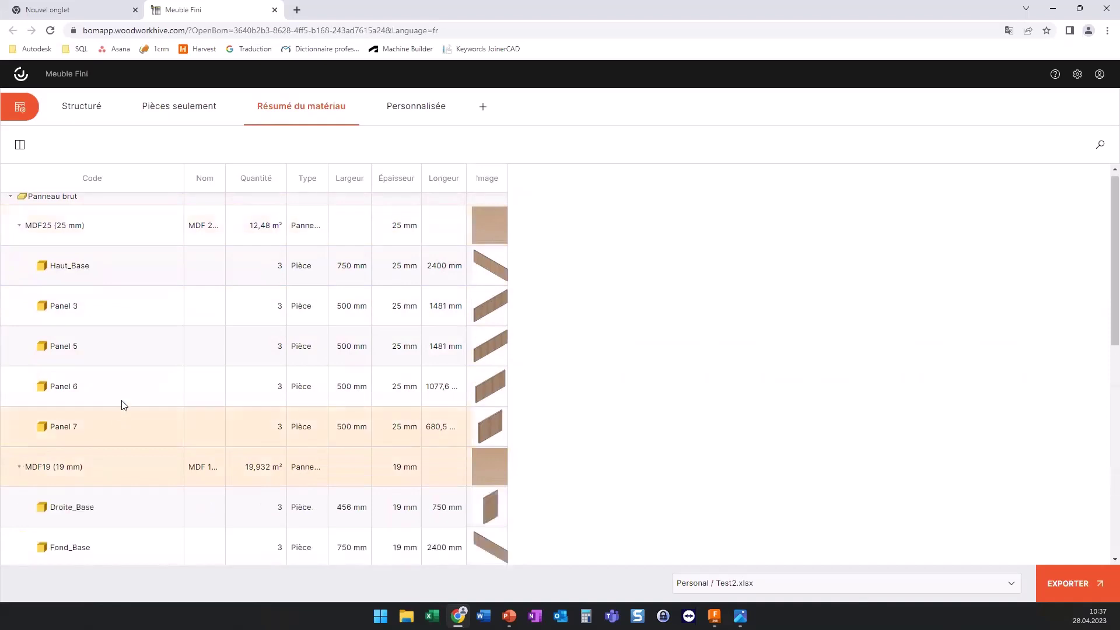
scroll(123, 408, "down", 5)
scroll(100, 455, "down", 1)
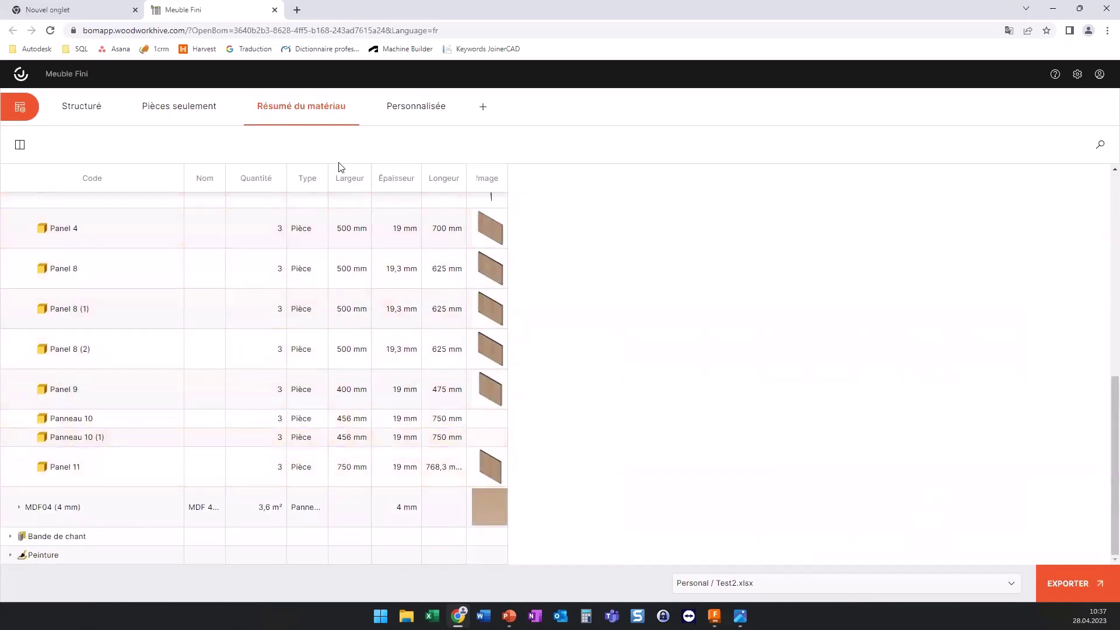
left_click(396, 106)
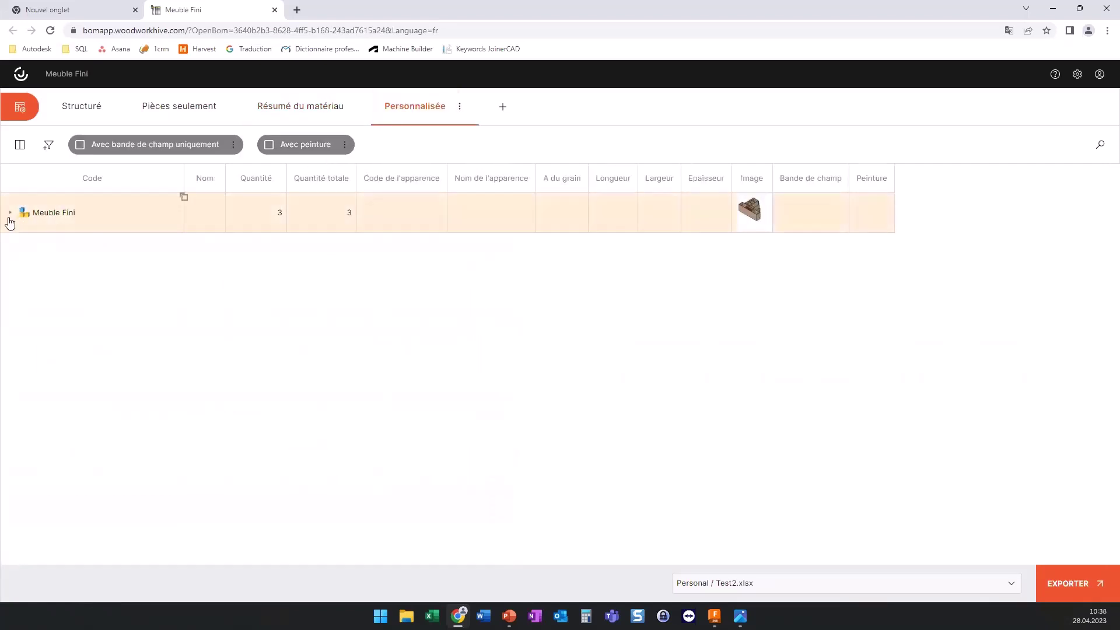
Step: Expand Meuble Fini and filter to edge-banded parts: Panel 8 variants, Panel 9, Panel 11
left_click(10, 213)
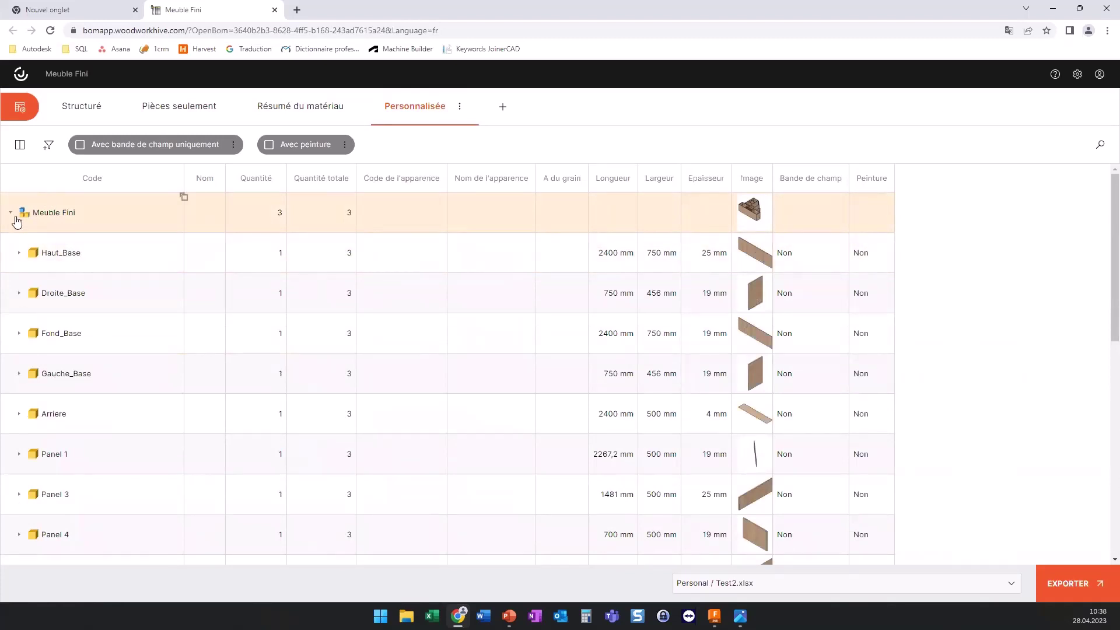
left_click(79, 143)
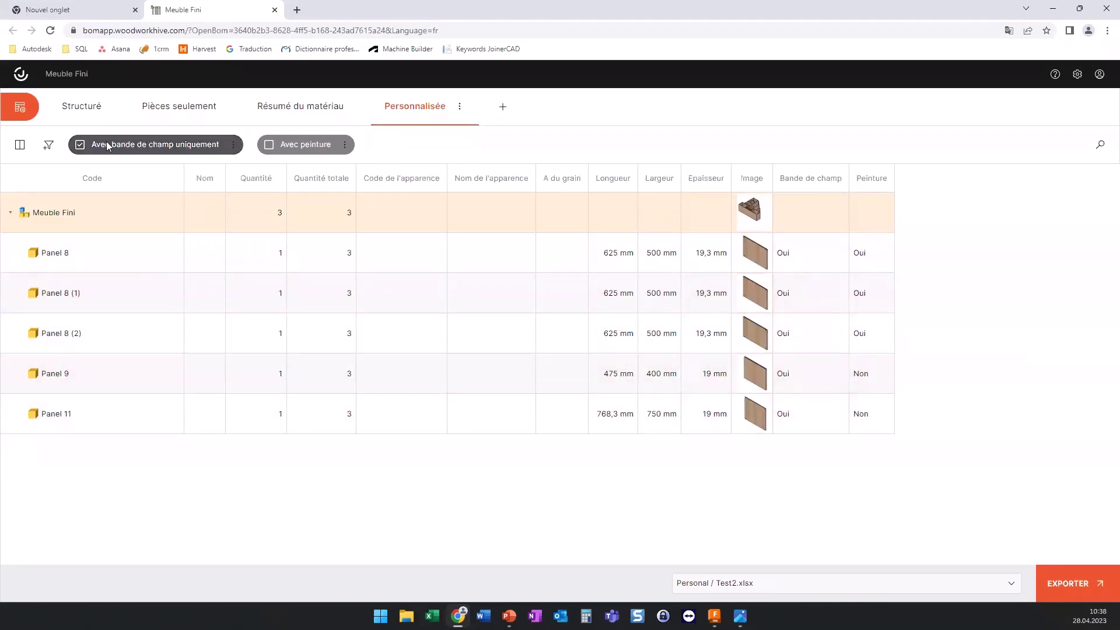
Step: Clear the edge-banding filter, briefly show only painted parts, then clear that filter too
left_click(80, 145)
left_click(269, 144)
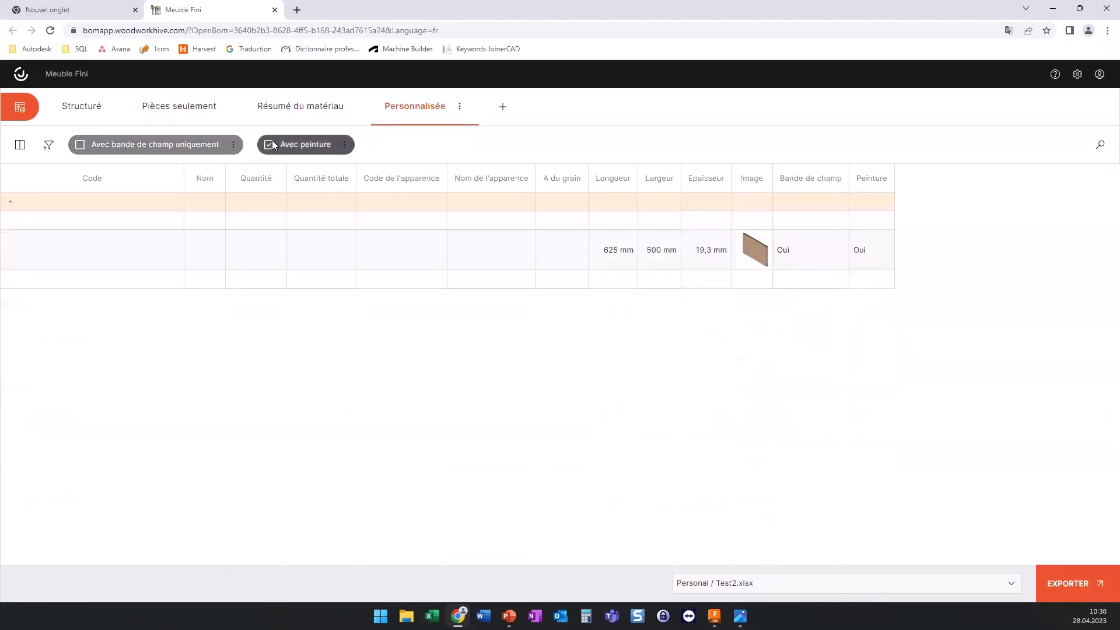
mouse_move(305, 145)
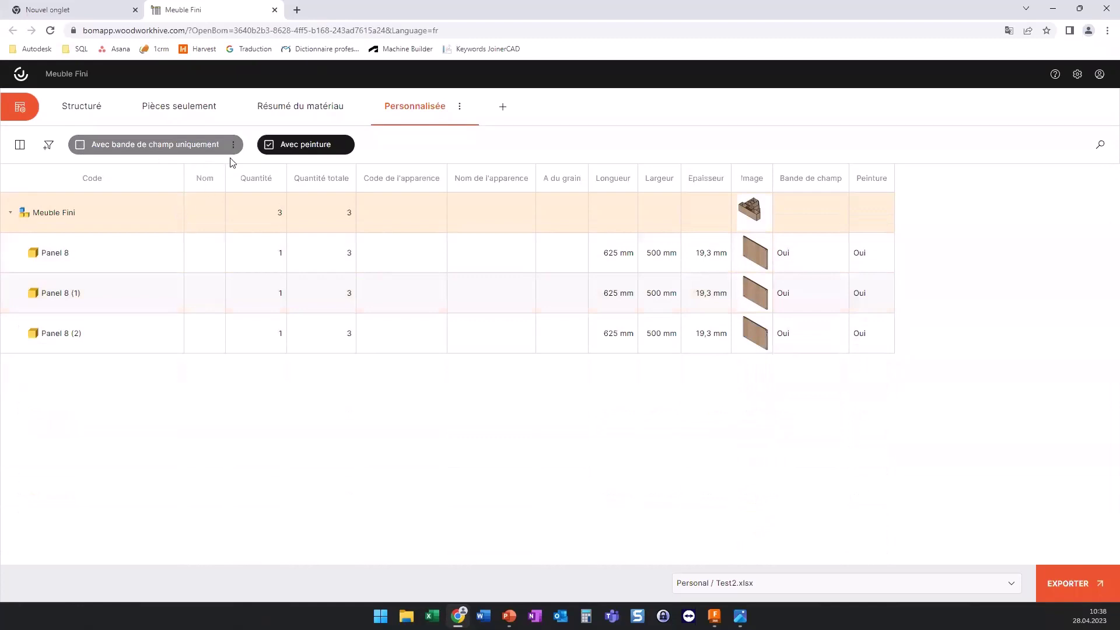
left_click(268, 145)
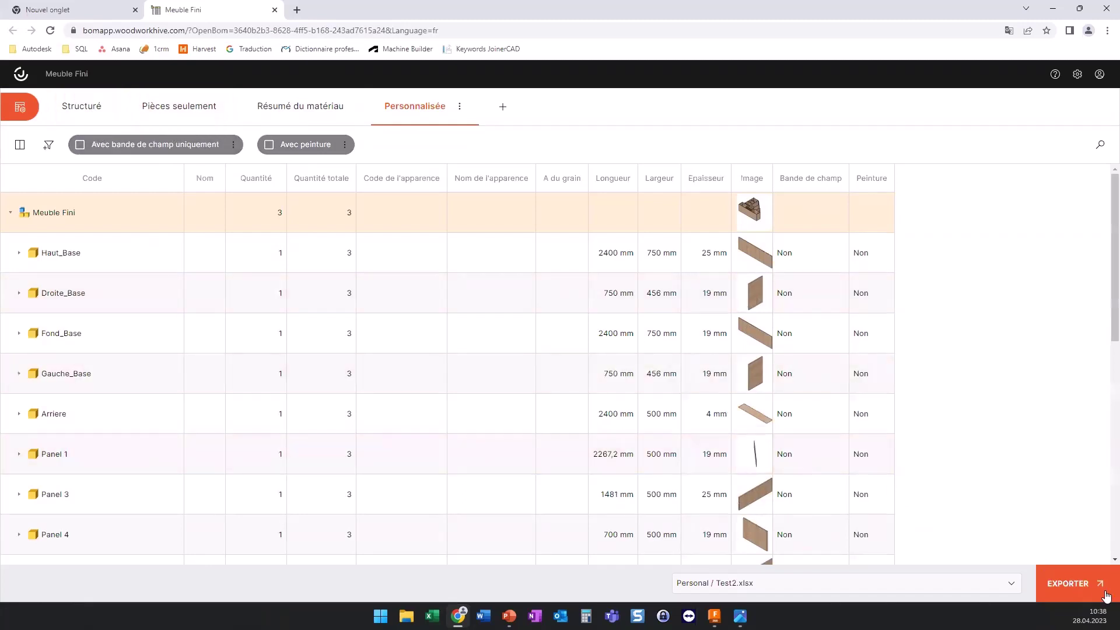
Step: Export the BOM with the System / BOM Metric (EN) V1.xlsx template and open Meuble Fini (7).xlsx
left_click(1008, 586)
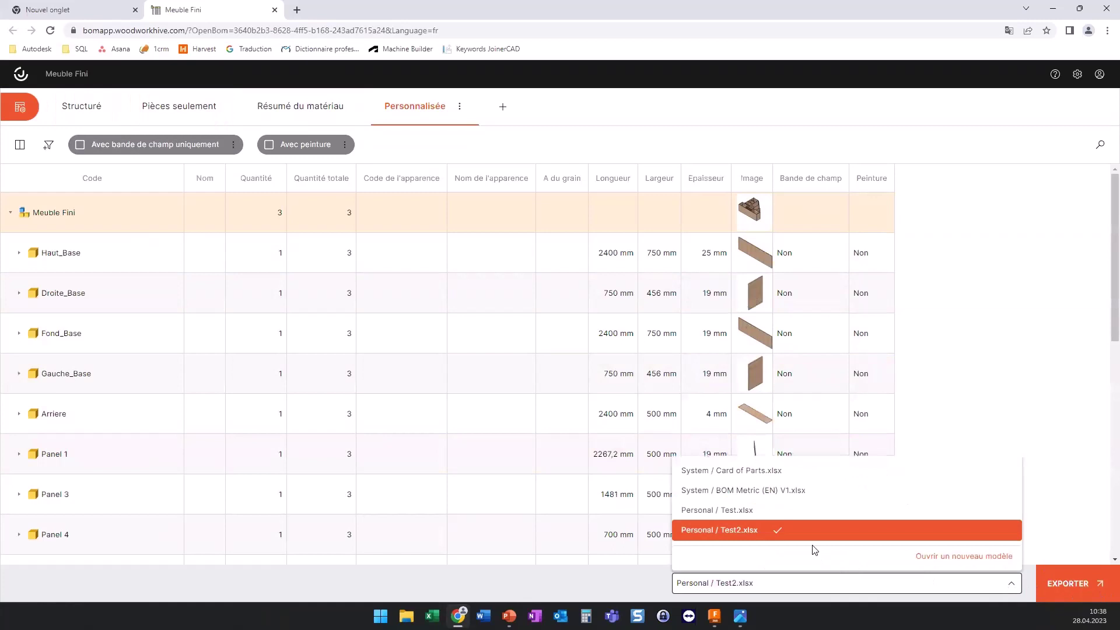
left_click(794, 491)
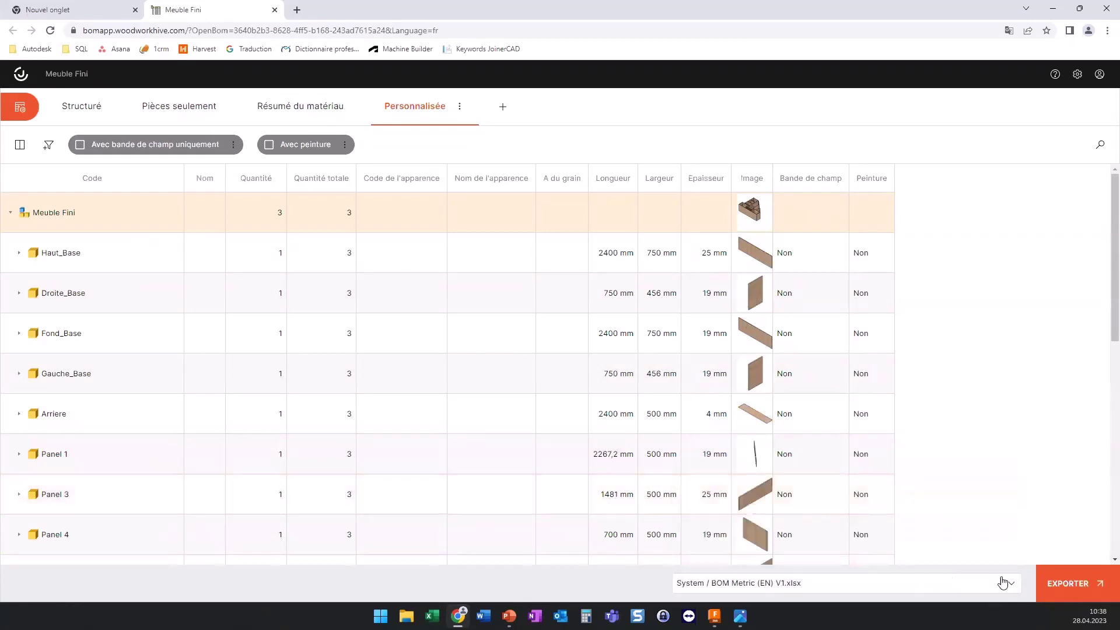
left_click(1069, 591)
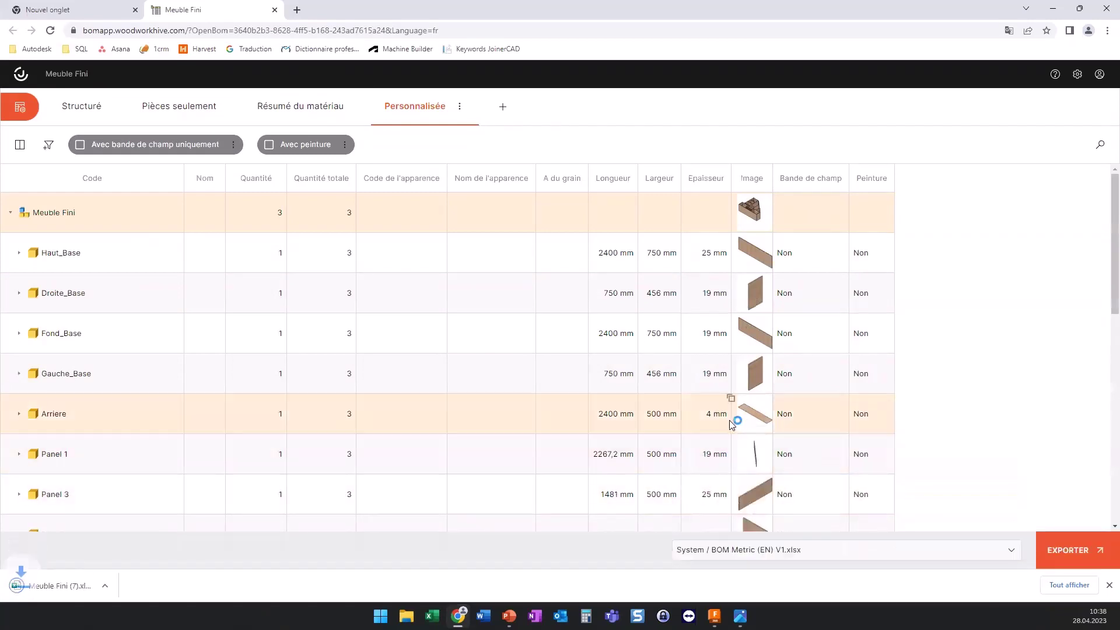
left_click(87, 587)
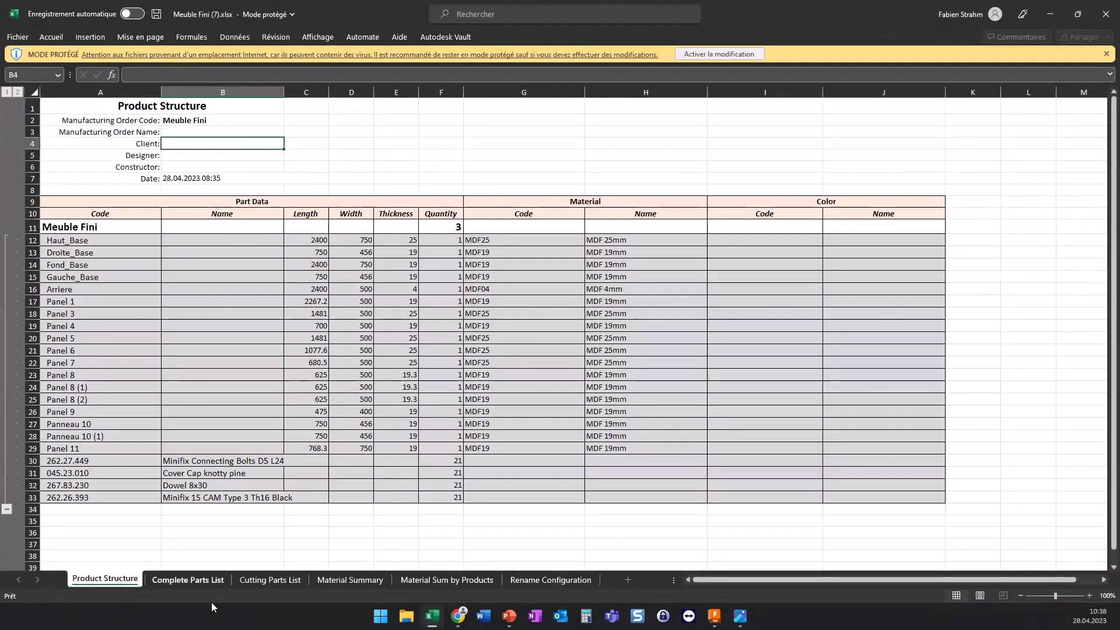
Step: Review each sheet from Complete Parts List to Rename Configuration, then return to Product Structure
left_click(197, 579)
left_click(265, 580)
left_click(347, 581)
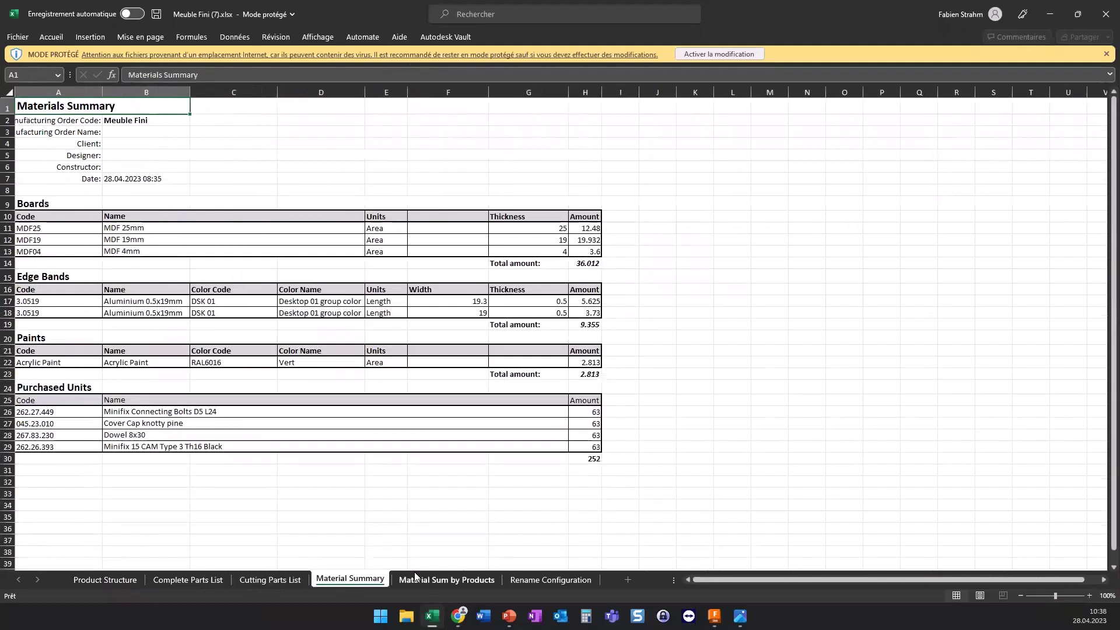
left_click(419, 579)
left_click(544, 585)
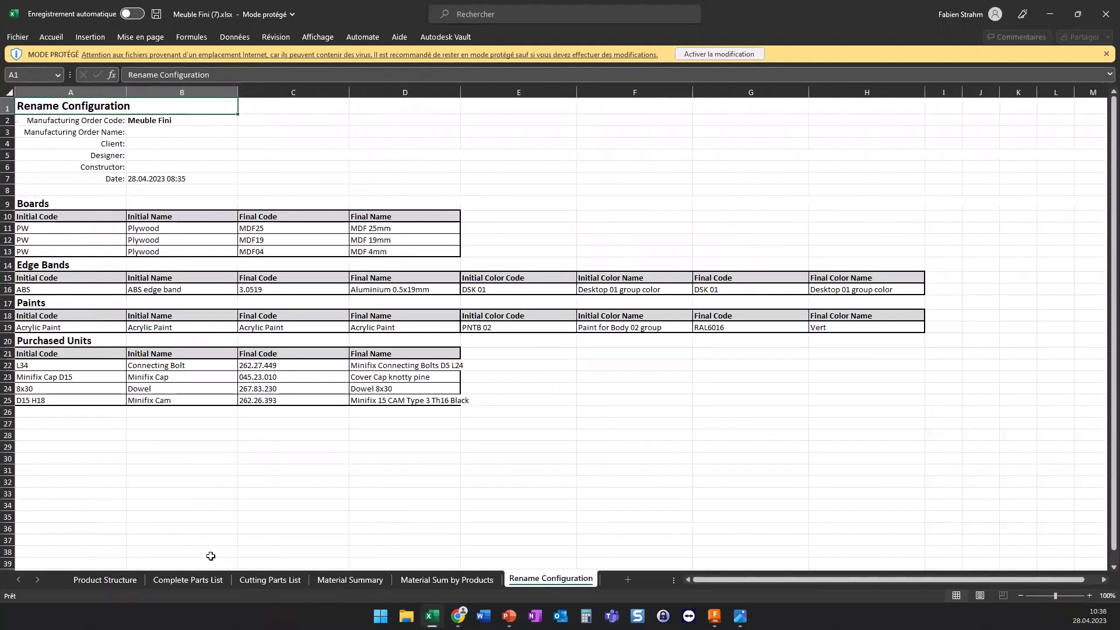
left_click(108, 580)
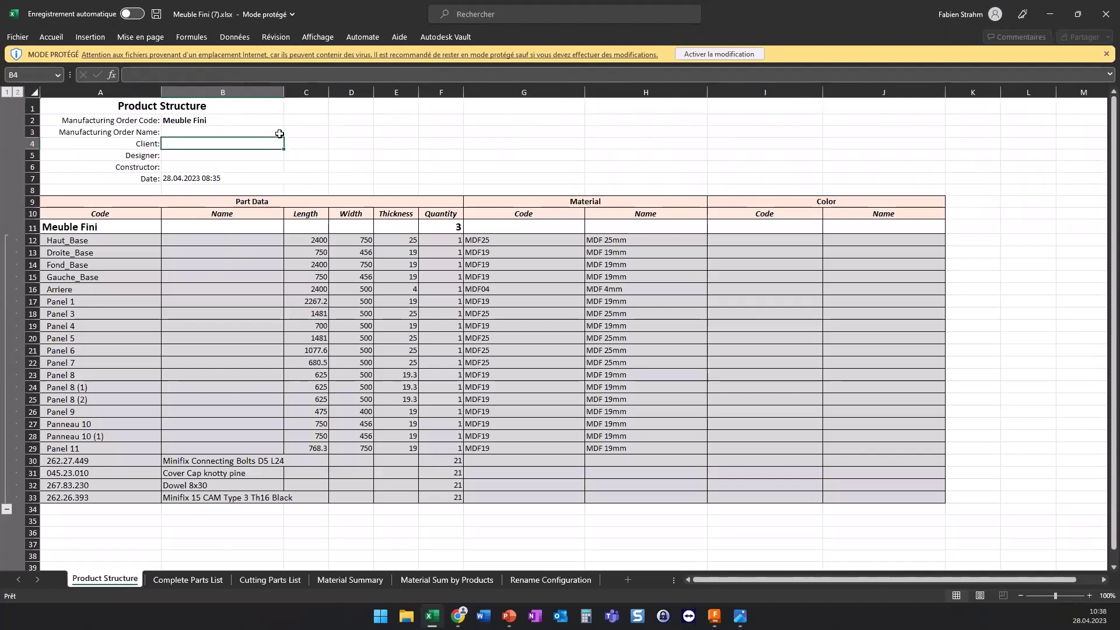
Step: Inspect Product Structure rows: Meuble Fini at quantity 3, MDF panels and hardware at 21
left_click(366, 164)
left_click(406, 153)
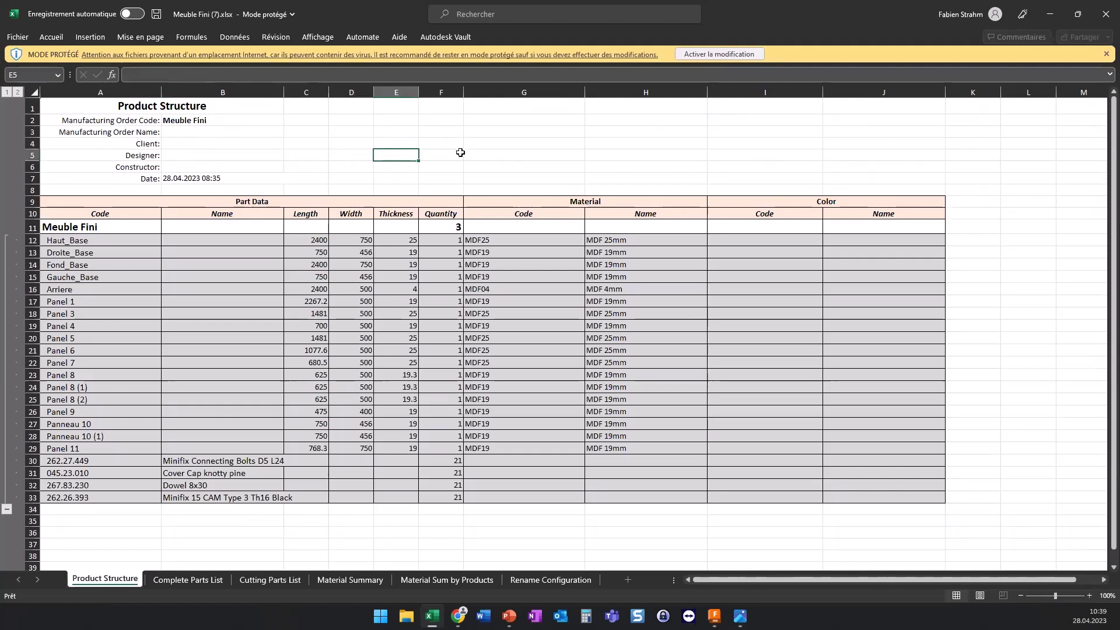
left_click(455, 152)
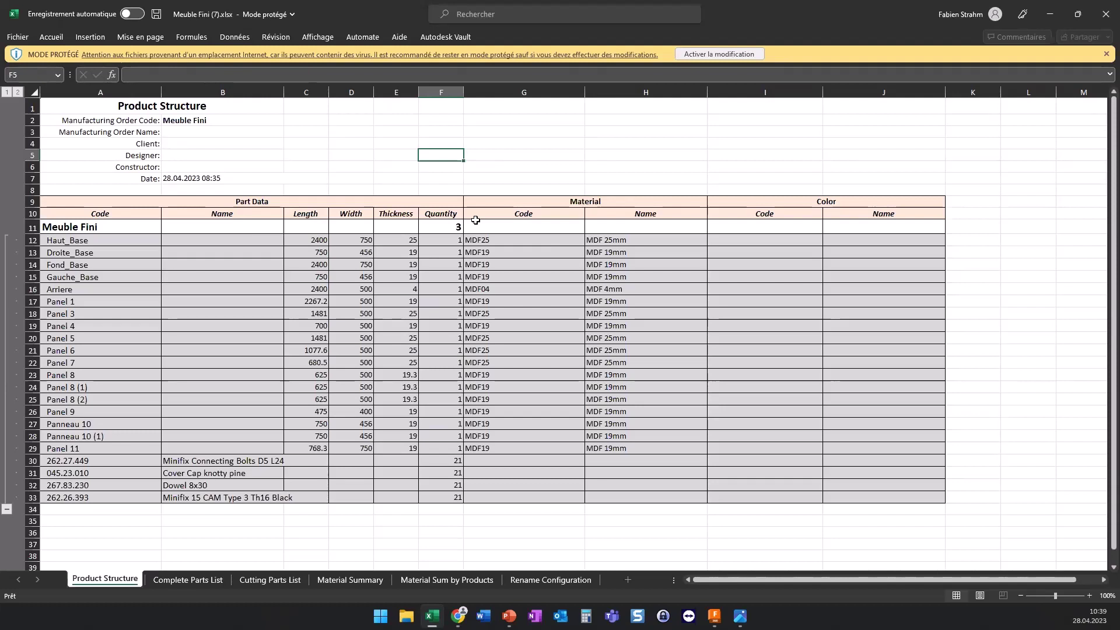
left_click(478, 166)
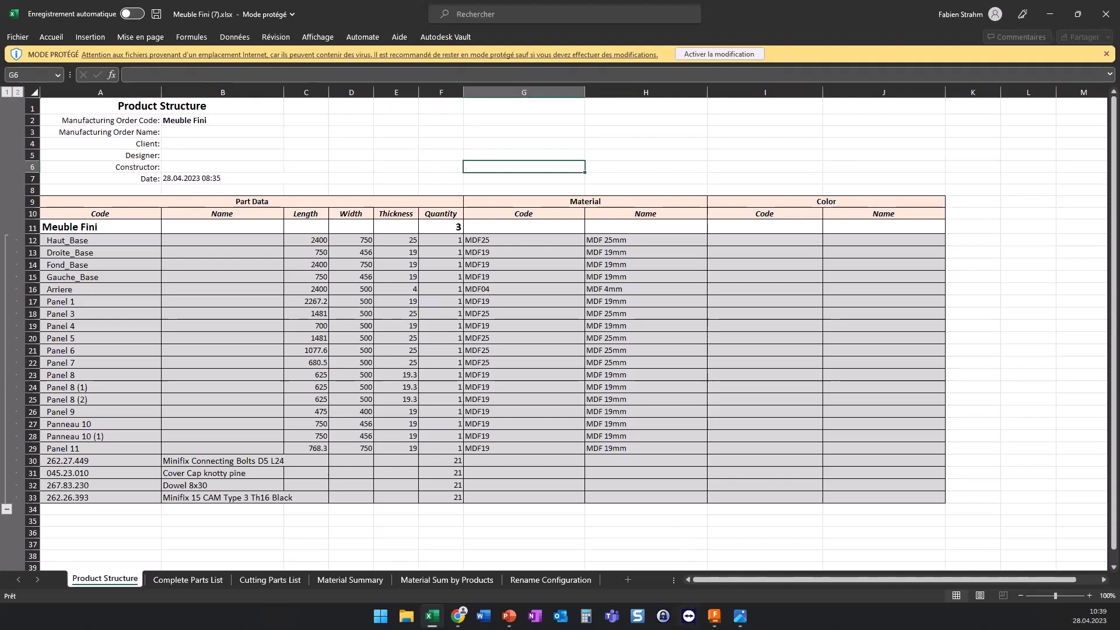
Step: Bring up the Fusion 360 cabinet, clear the shelf selection and switch to the solid tools
mouse_move(714, 616)
left_click(714, 548)
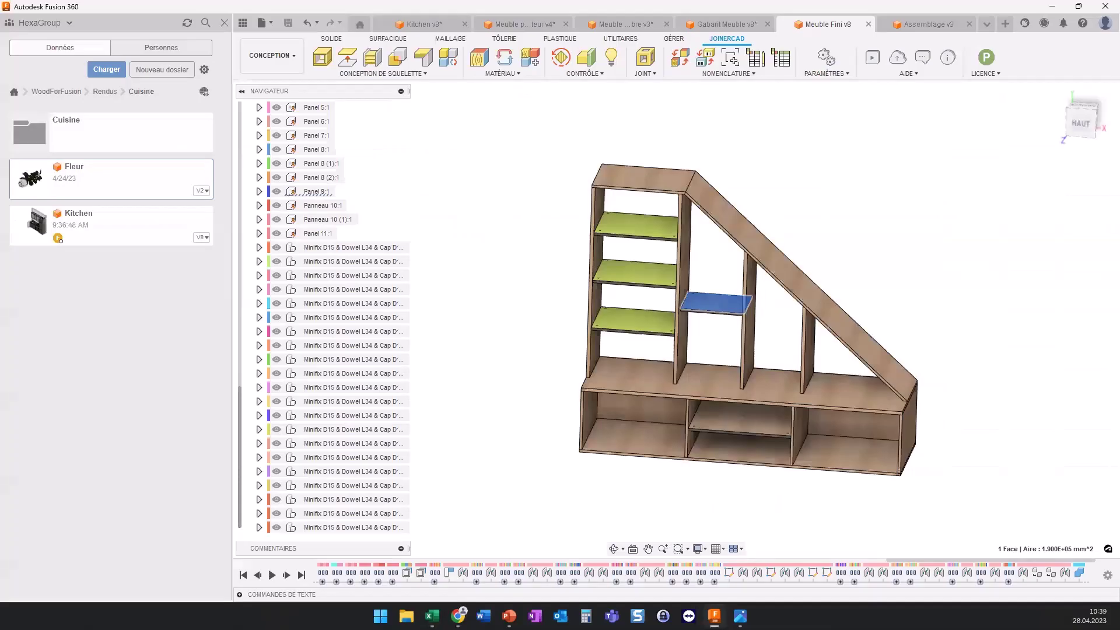
left_click(542, 348)
middle_click_drag(797, 210, 722, 253, "shift")
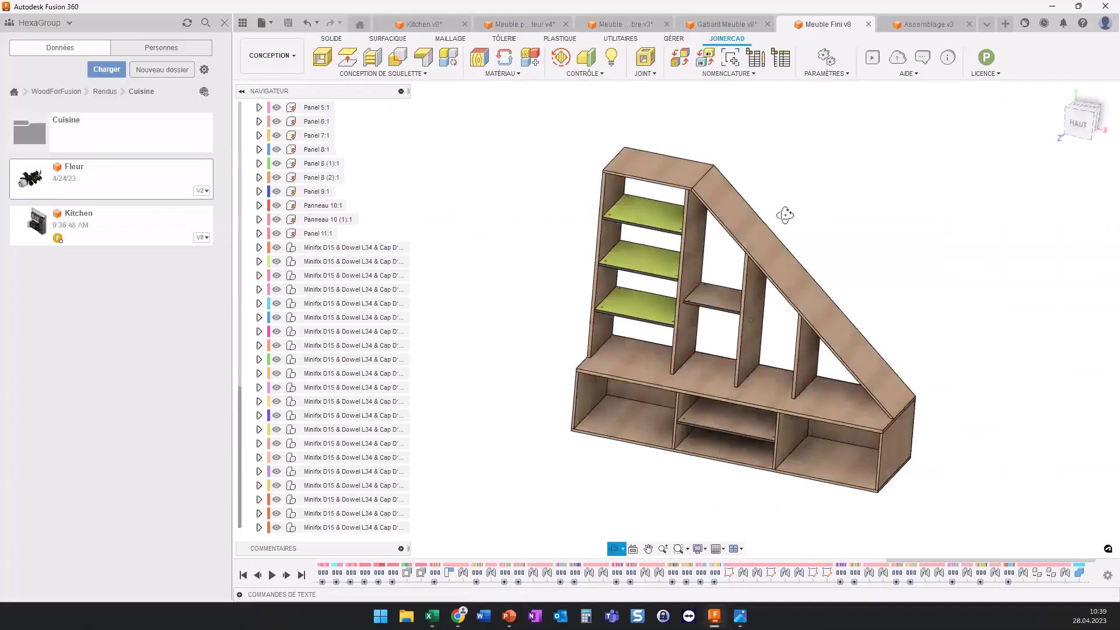
left_click(332, 39)
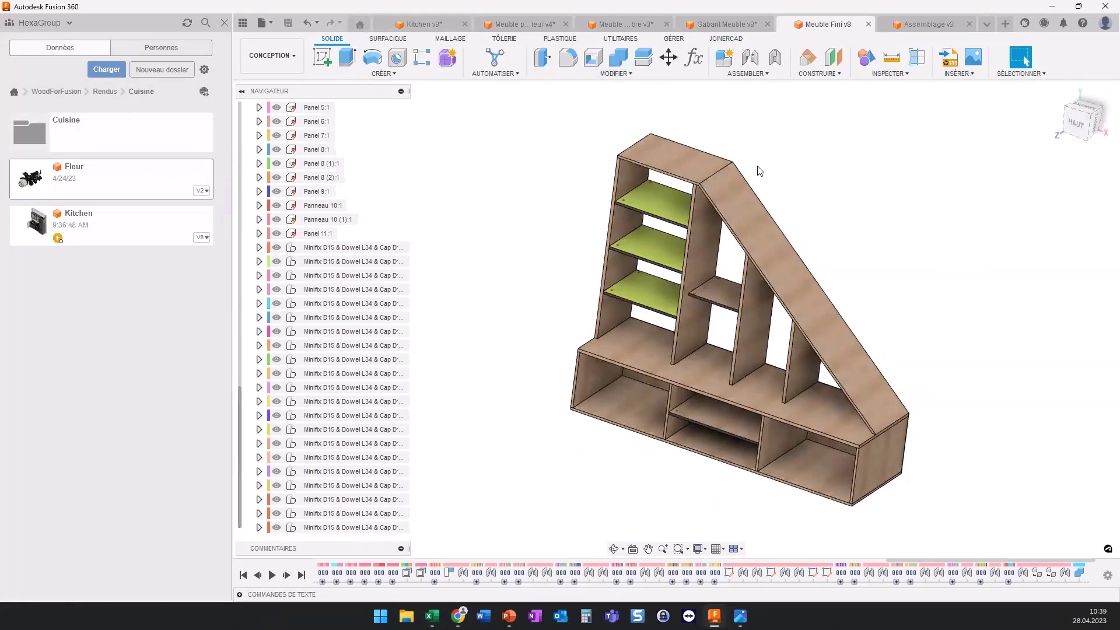
middle_click_drag(760, 169, 722, 167)
middle_click_drag(620, 284, 666, 309, "shift")
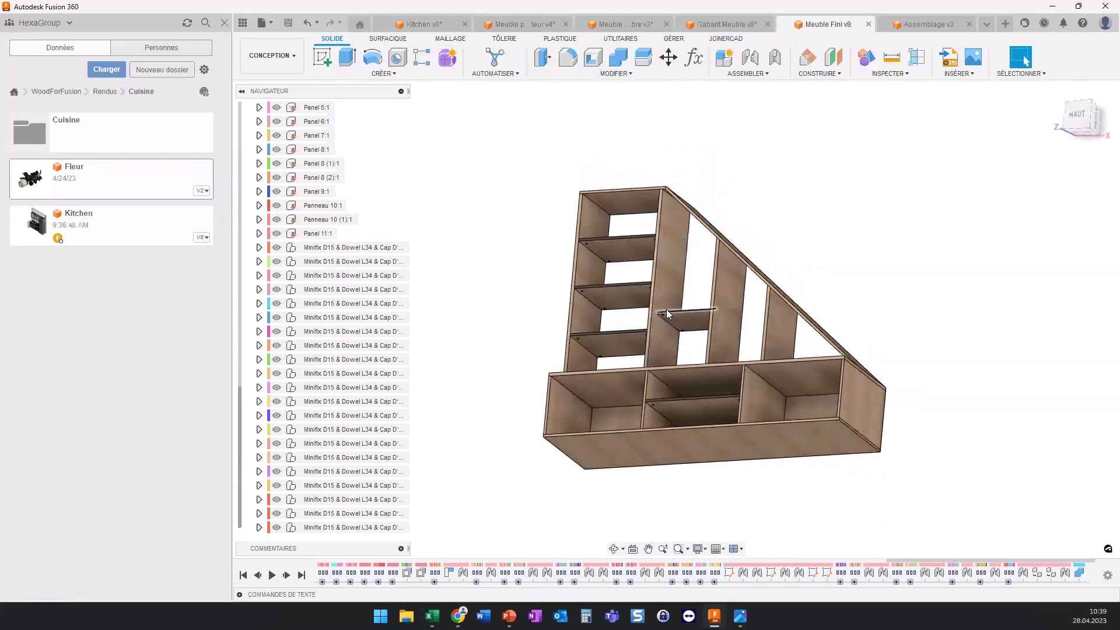
Step: View the cabinet from above and open the Insert menu's manufacturer-part option
scroll(666, 309, "up", 5)
scroll(659, 320, "down", 3)
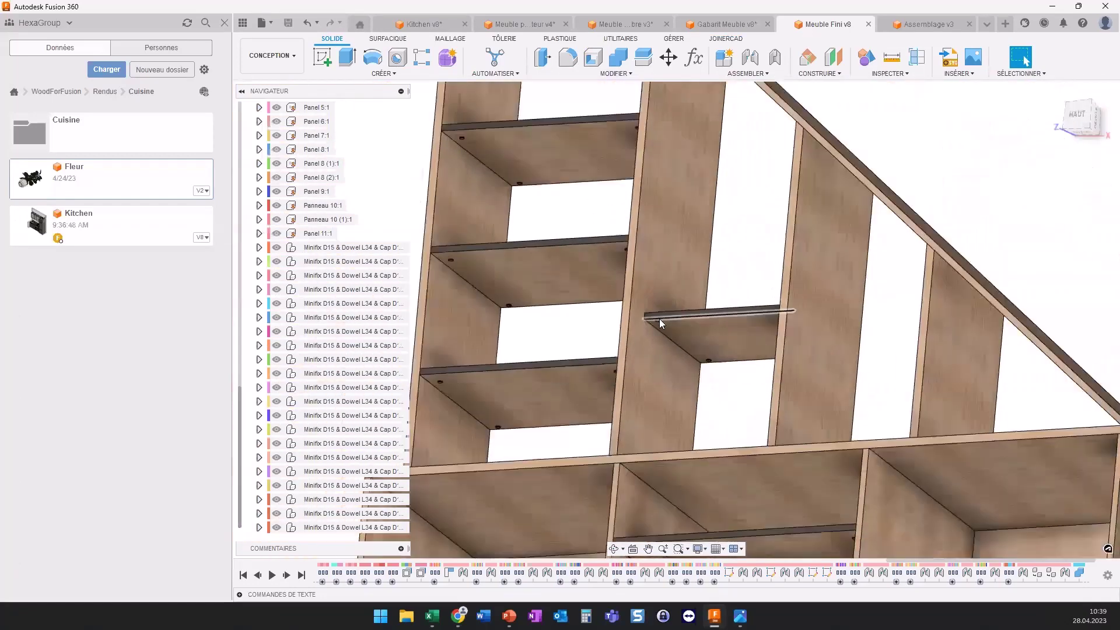
scroll(671, 315, "down", 3)
middle_click_drag(694, 306, 718, 269, "shift")
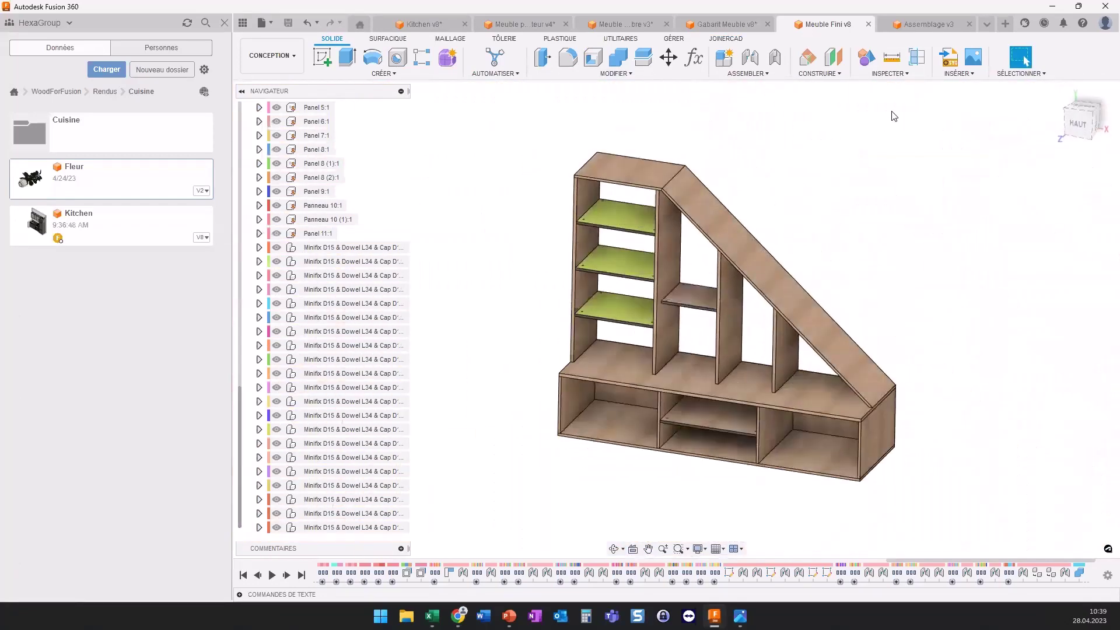
left_click(955, 74)
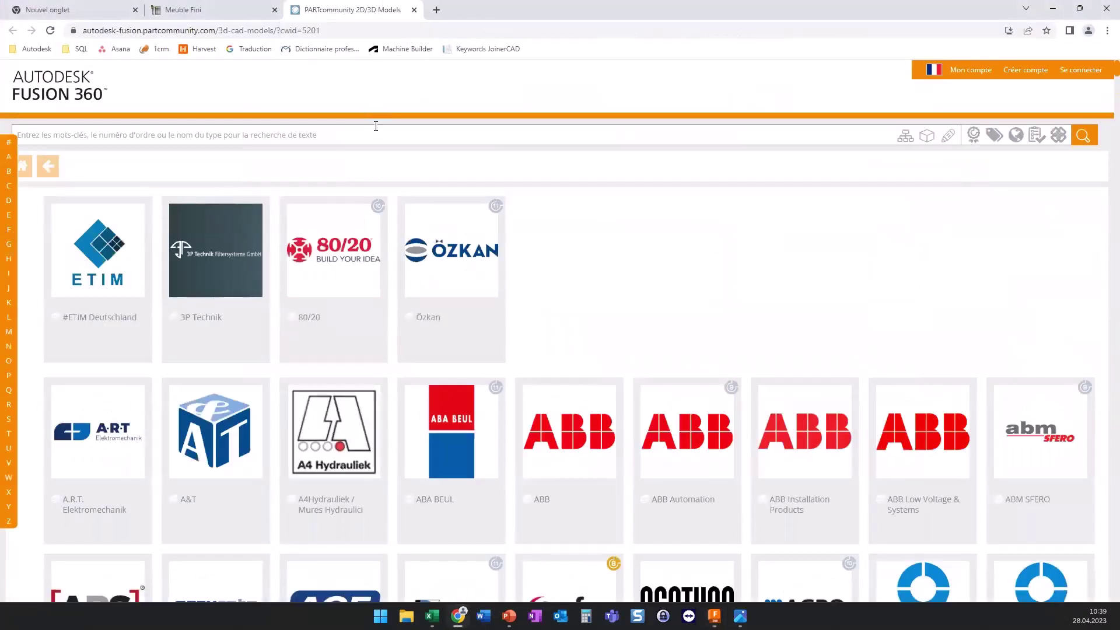
Step: Search the PARTcommunity catalog for Hettich and pick it from the suggestions
scroll(317, 235, "down", 3)
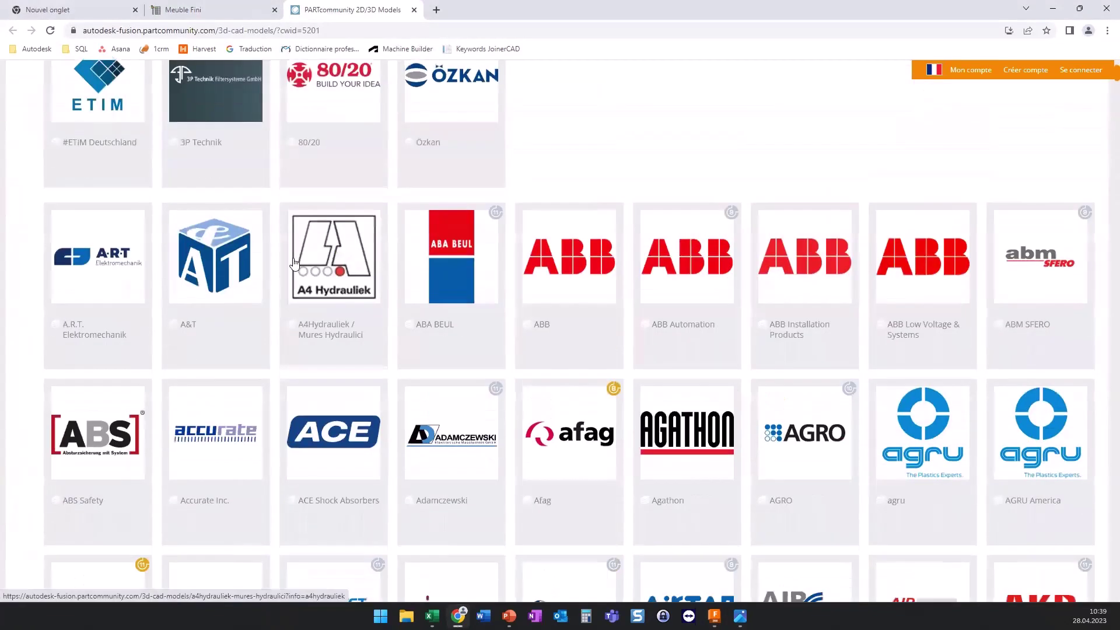
scroll(317, 236, "down", 2)
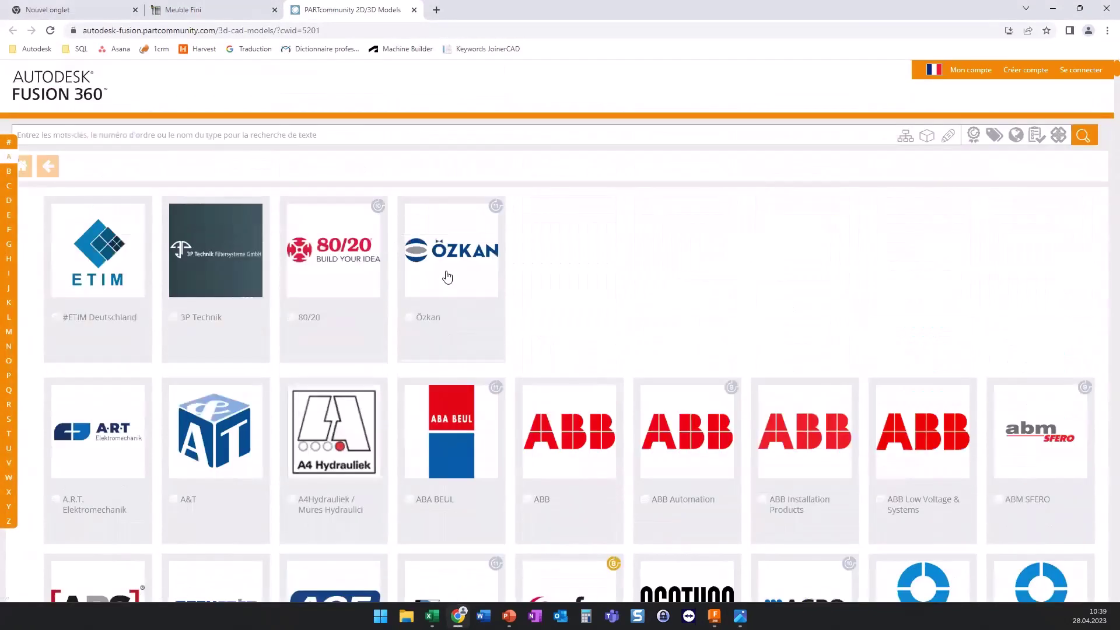
scroll(297, 154, "up", 5)
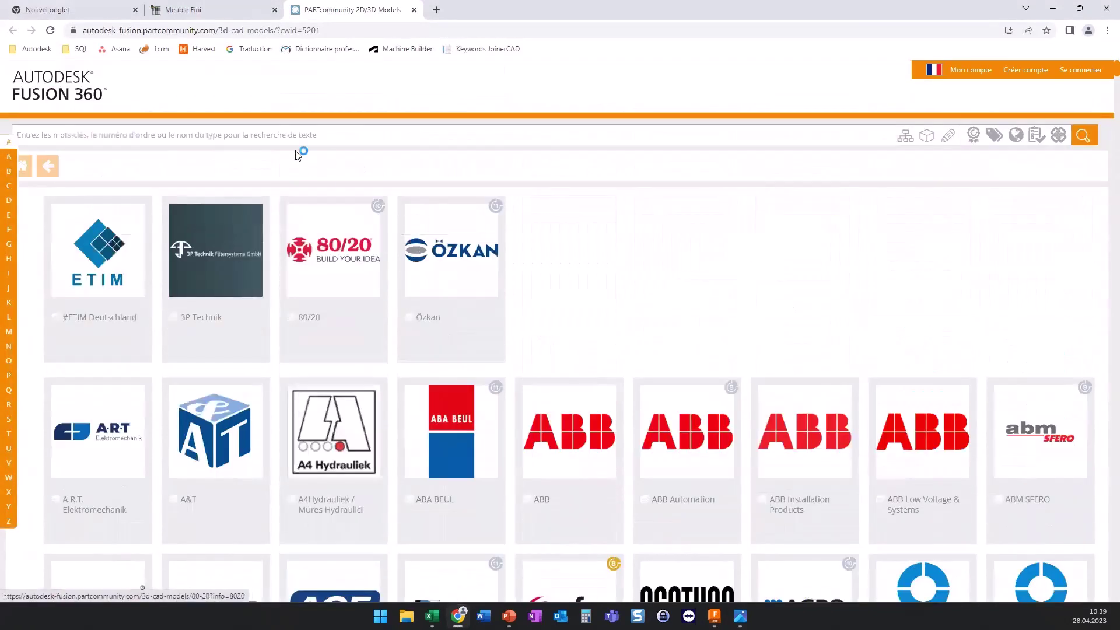
left_click(234, 129)
type("hetti")
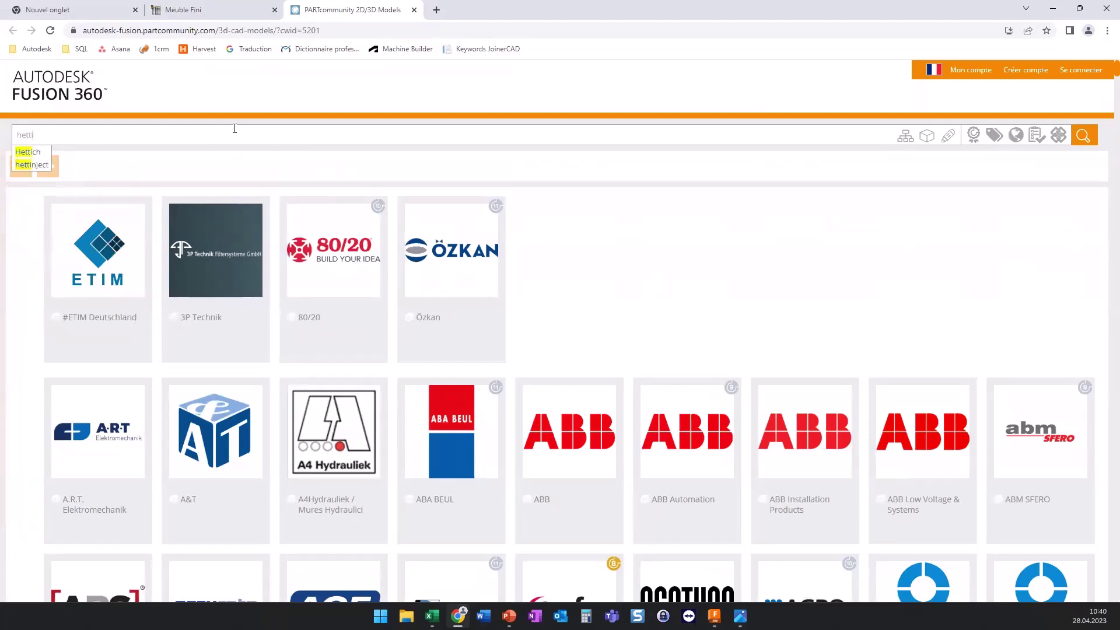
left_click(27, 152)
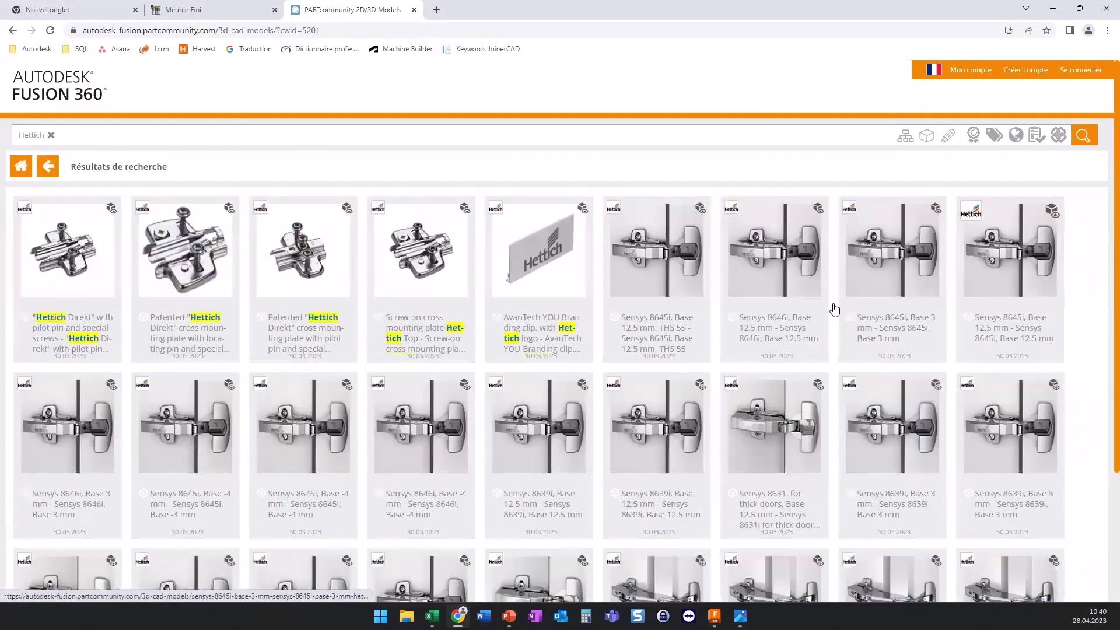
Step: Open the Hettich Direkt mounting plate, checking order number 9075016 and distance 1.500 options
scroll(834, 310, "down", 3)
scroll(536, 331, "up", 3)
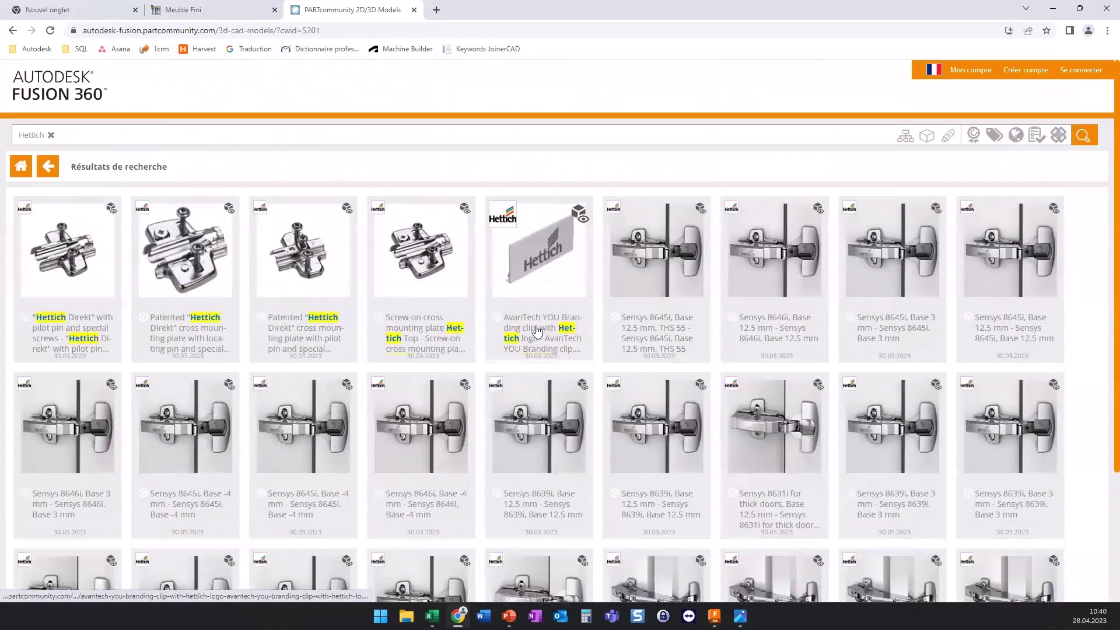
left_click(82, 263)
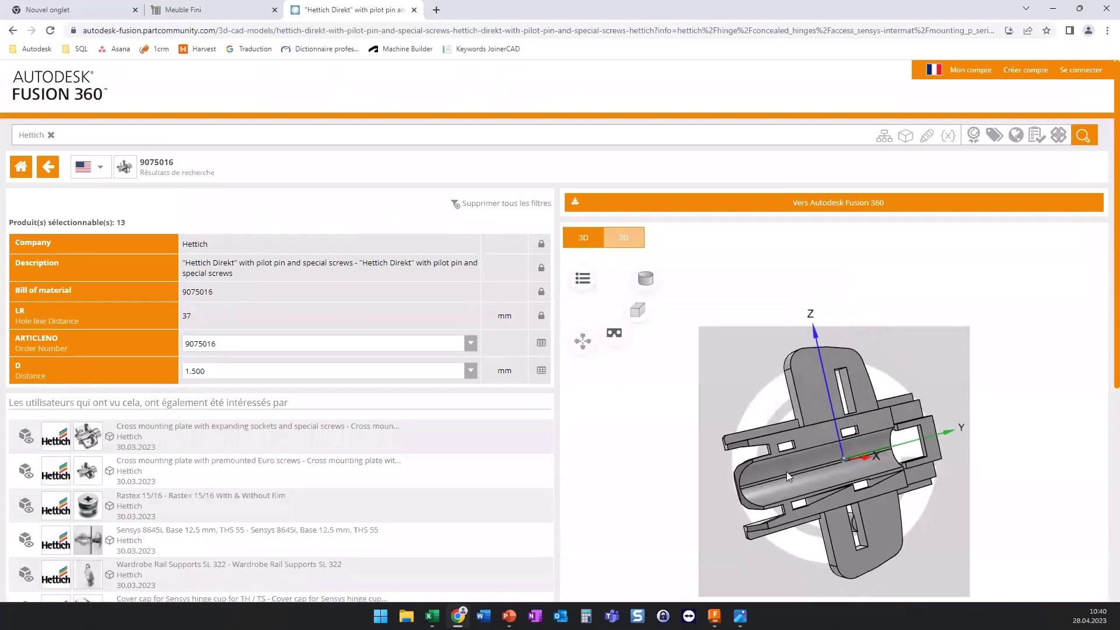
left_click(473, 344)
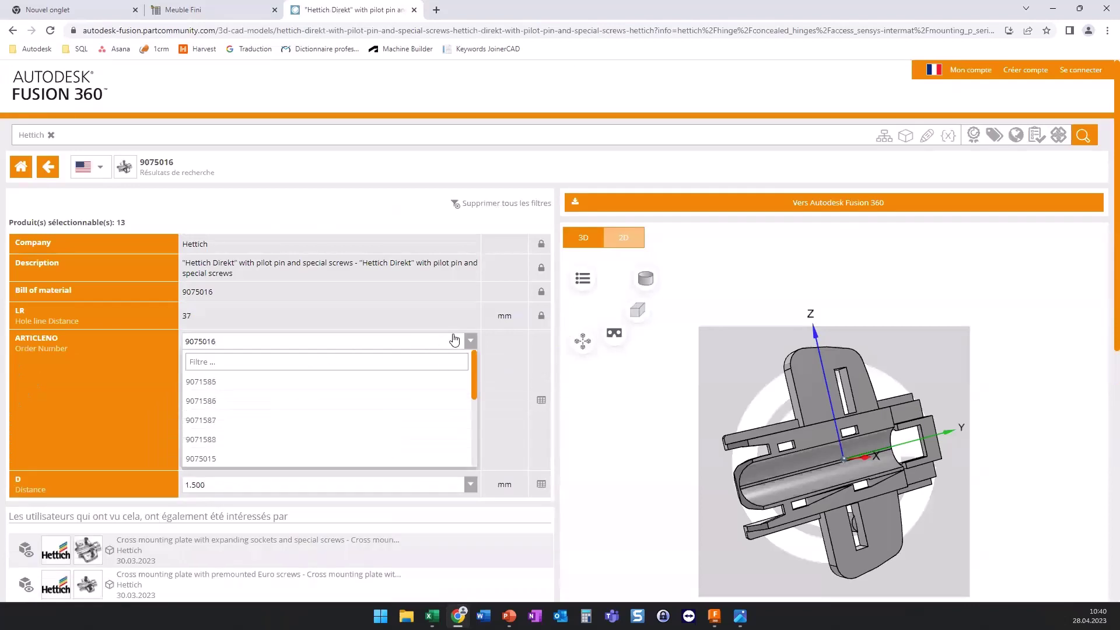
left_click(470, 343)
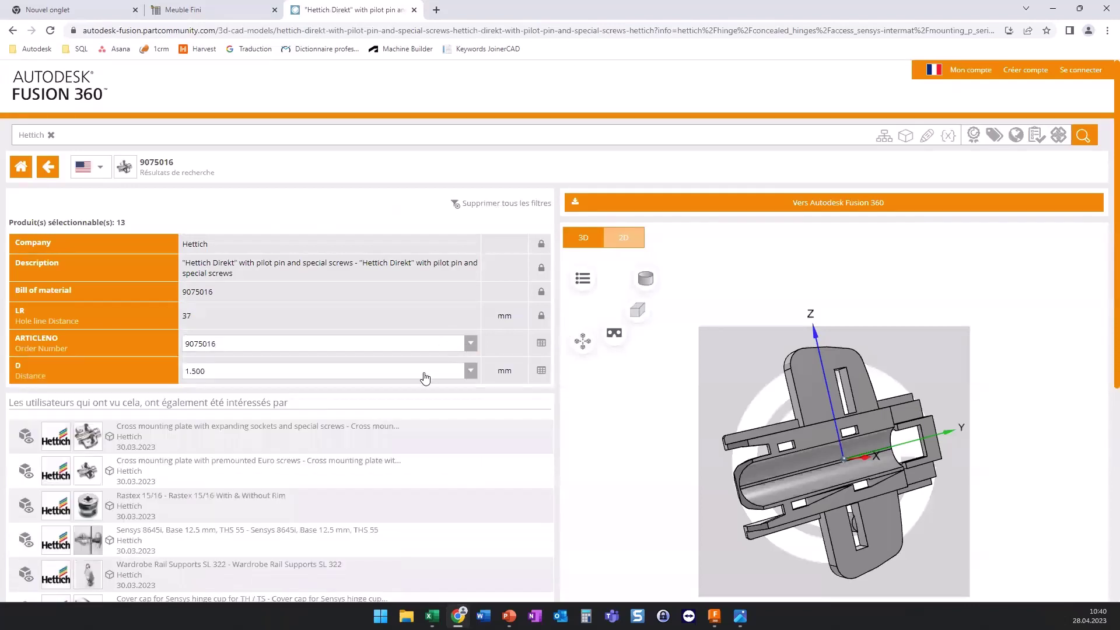
left_click(471, 368)
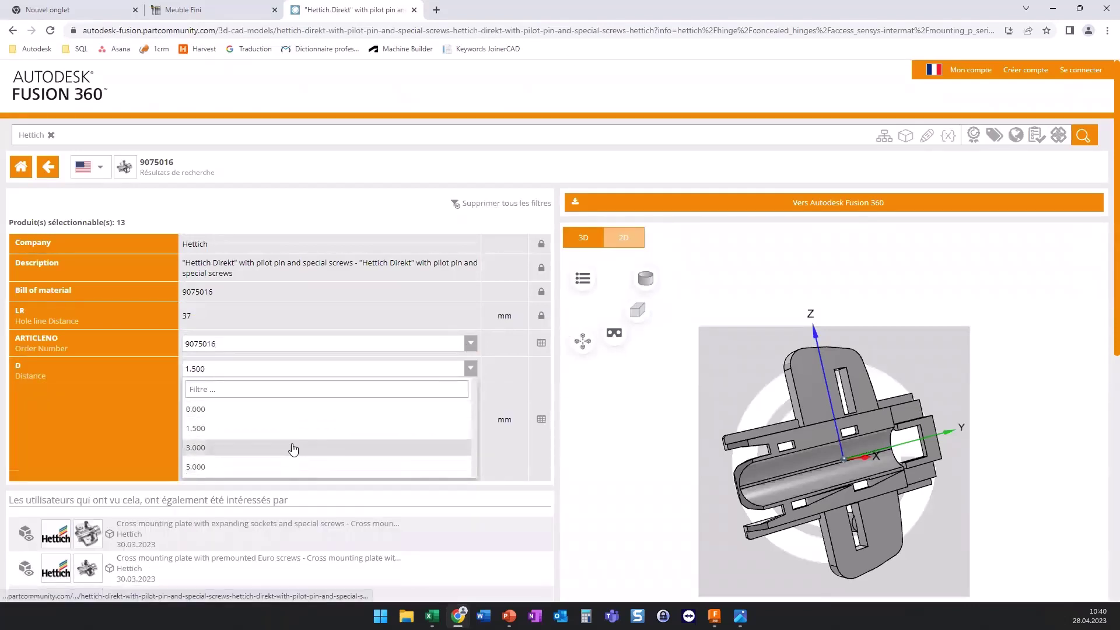
Step: Keep the 1.500 distance and sign in to PARTcommunity with the account e-mail and password
left_click(470, 368)
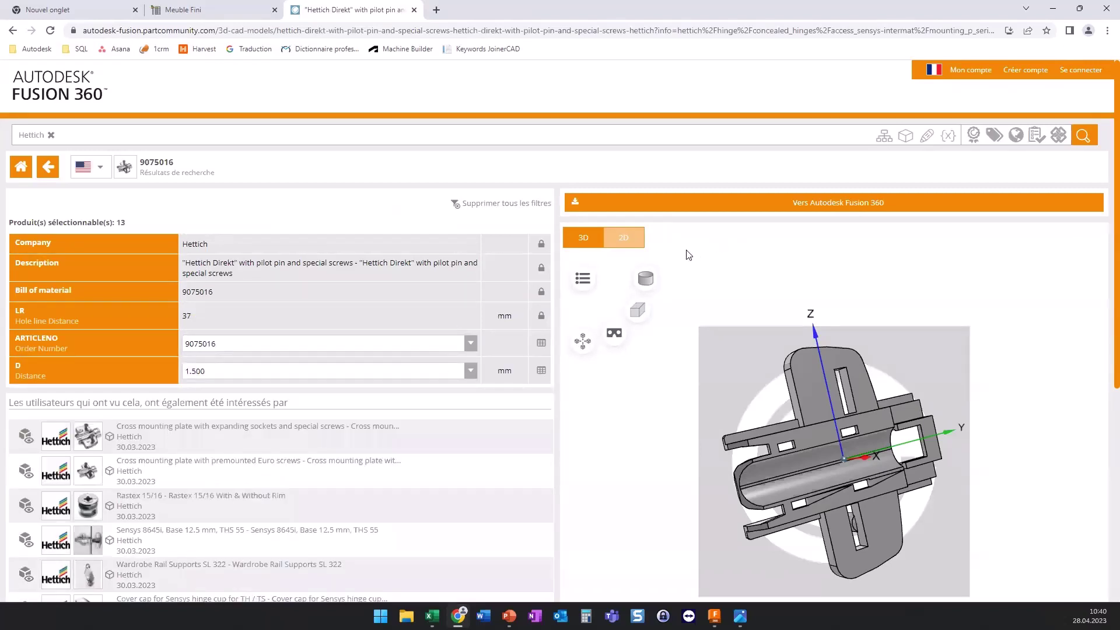
left_click(741, 207)
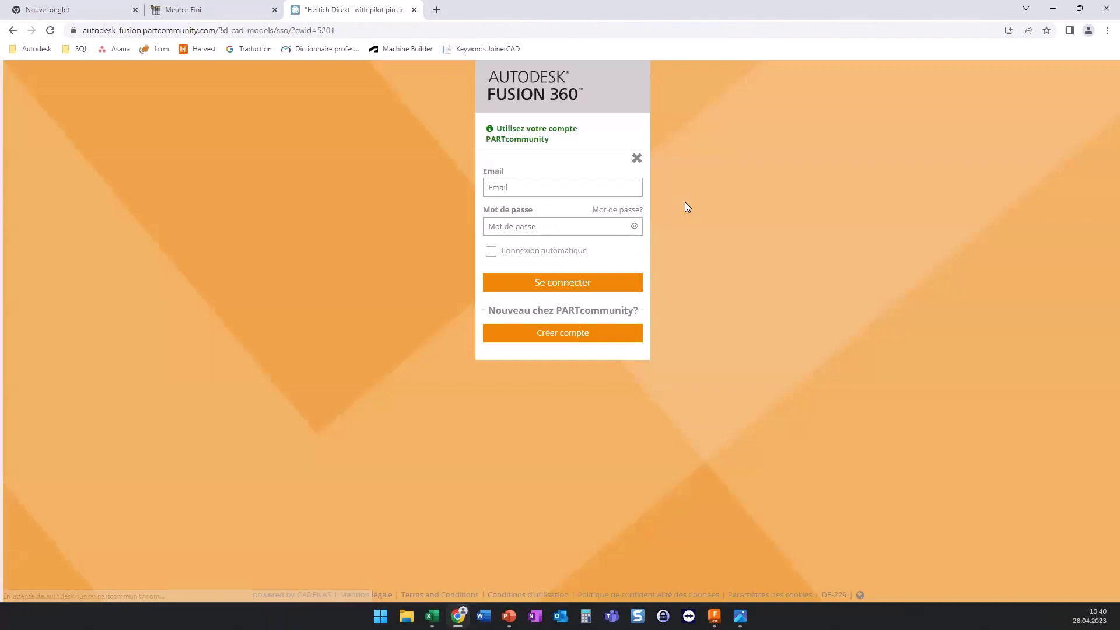
left_click(558, 190)
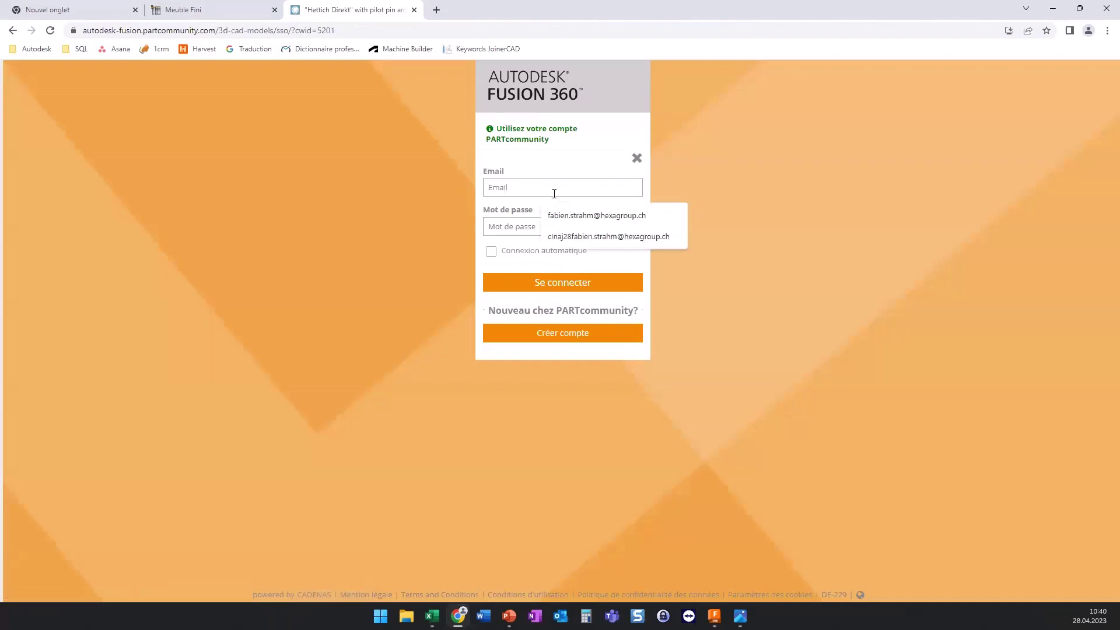
left_click(554, 214)
left_click(519, 226)
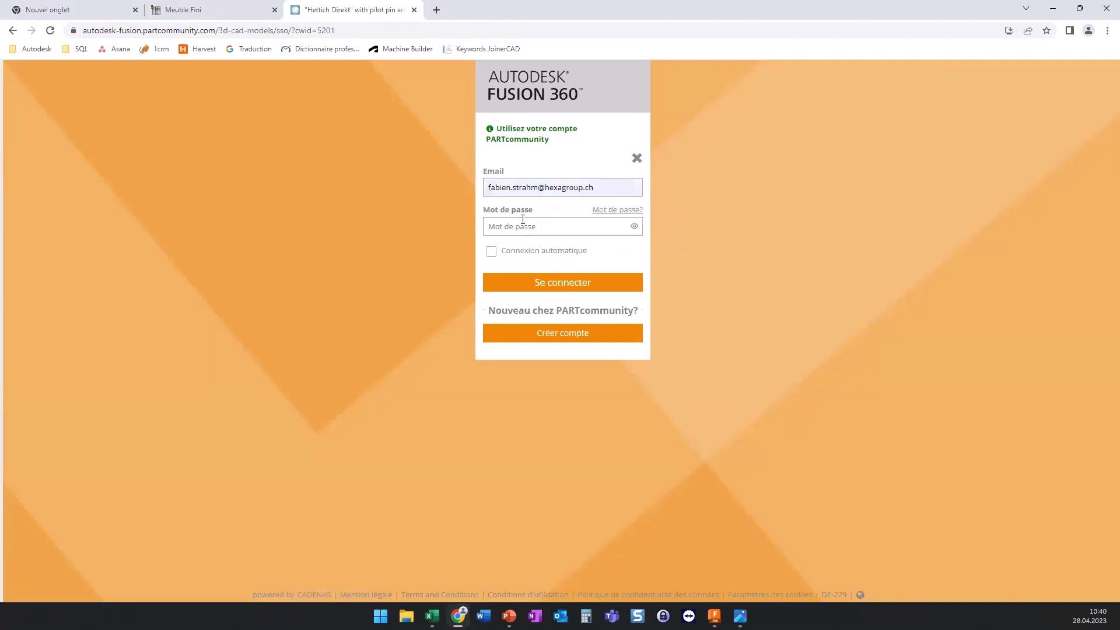
type("*")
key("Return")
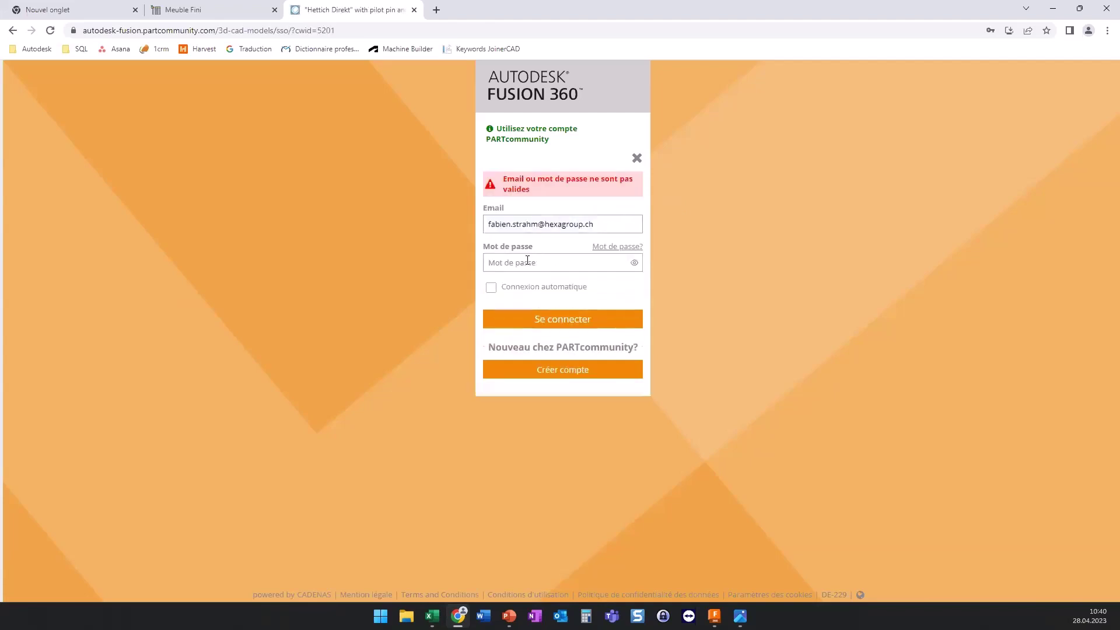
Step: Complete the login, generate Hettich part 9075016 and insert it into Fusion 360
type("*")
key("Return")
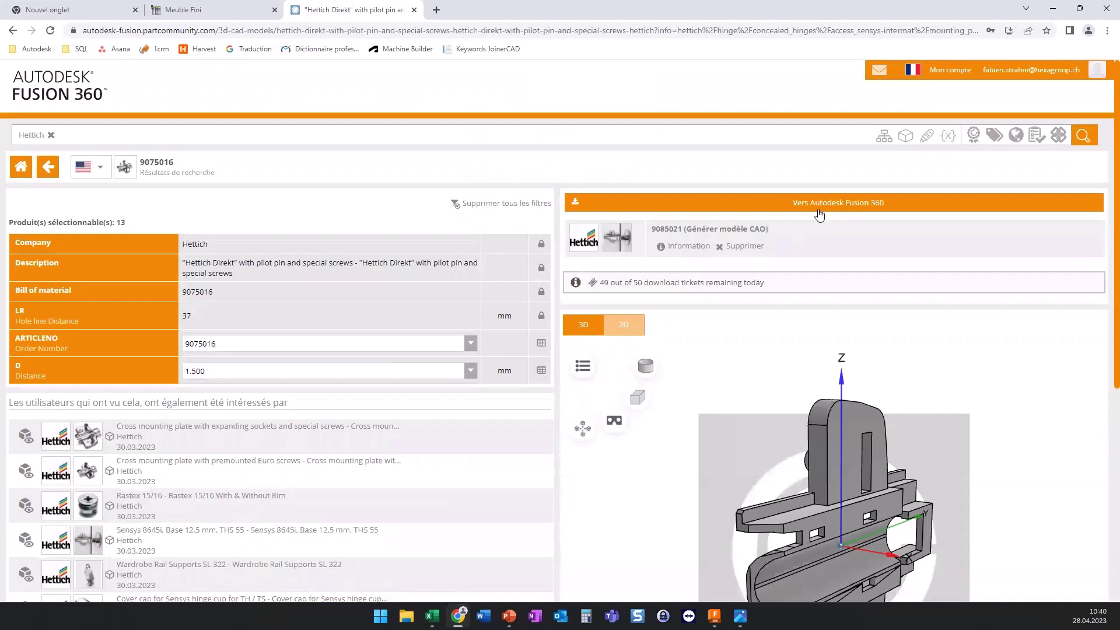
left_click(807, 213)
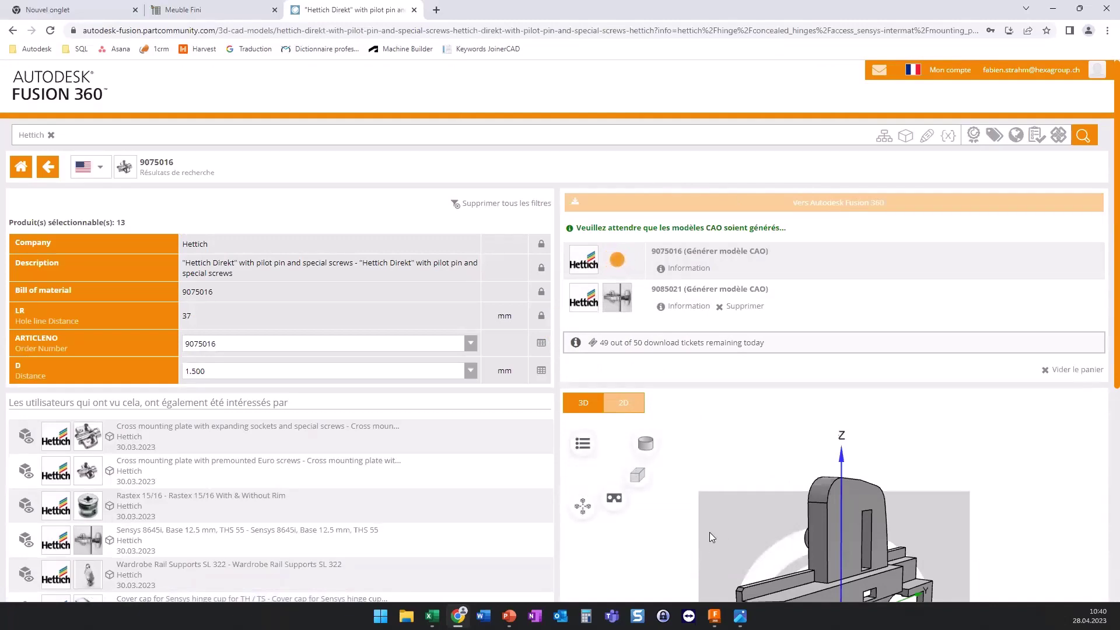
left_click(714, 616)
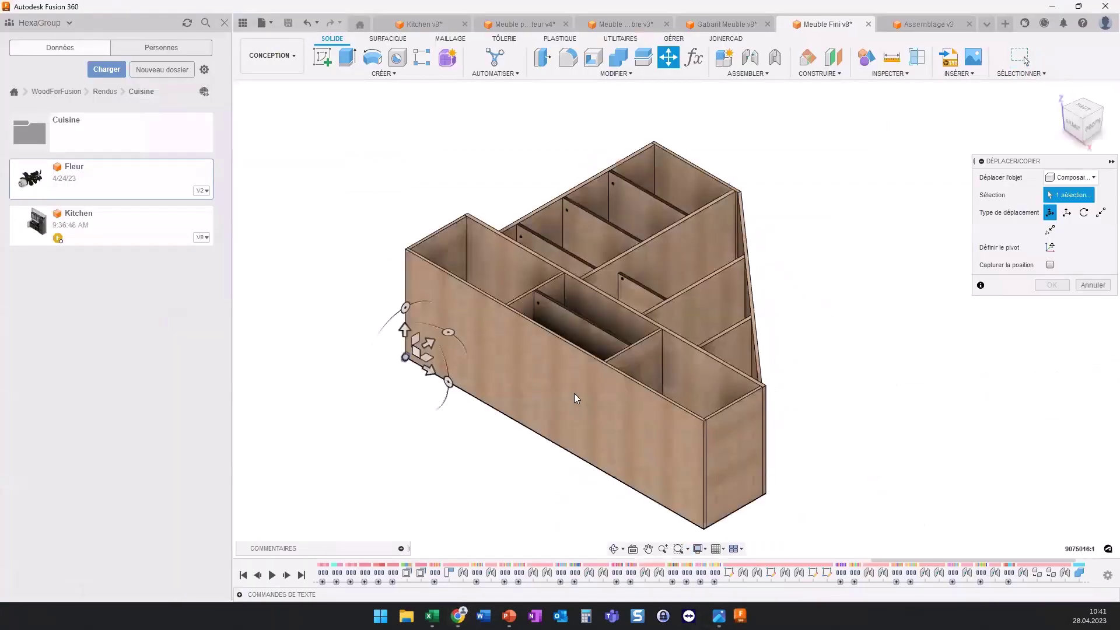
Step: Move the Hettich hinge part -500 mm along X and zoom in on the cabinet
middle_click_drag(574, 398, 442, 413, "shift")
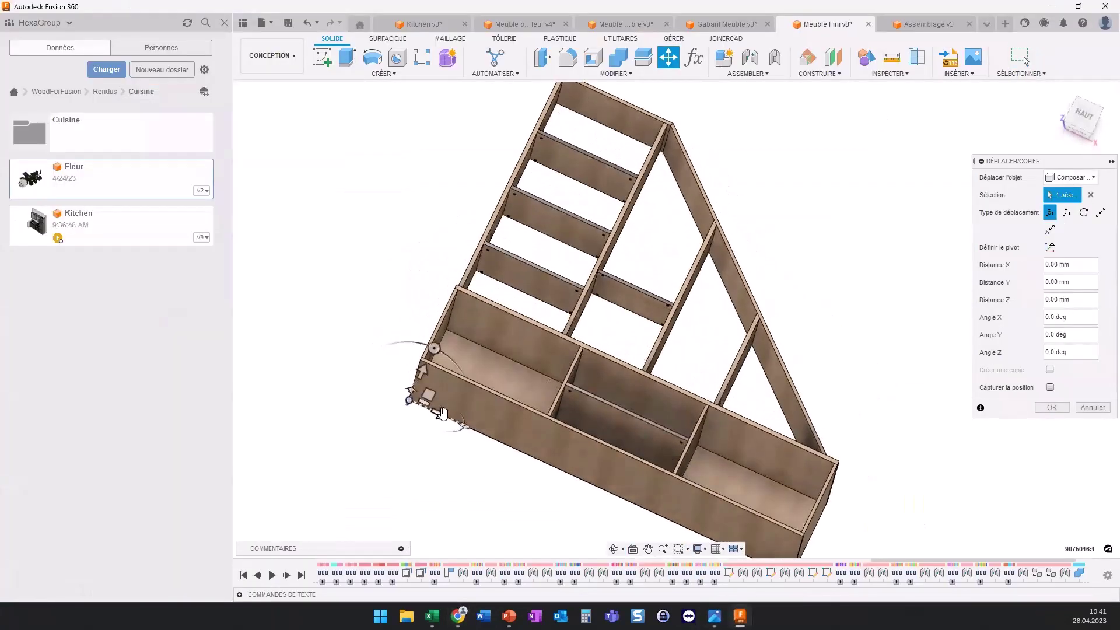
left_click_drag(443, 413, 362, 376)
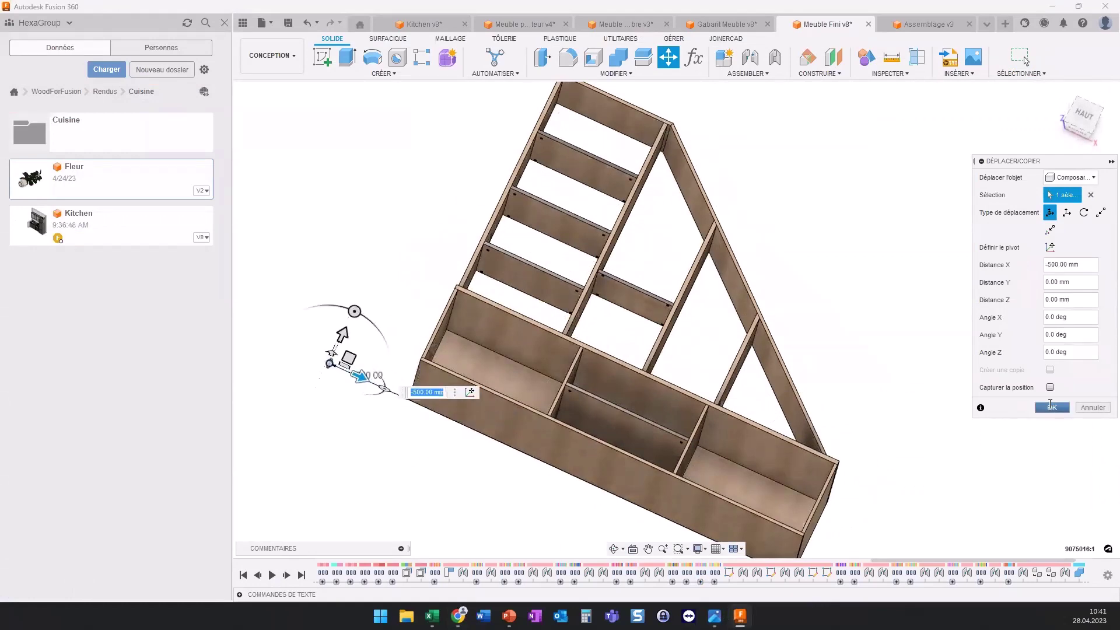
left_click(1051, 406)
mouse_move(524, 327)
middle_mouse_down("shift")
mouse_move(599, 472)
mouse_move(625, 418)
middle_mouse_up("shift")
scroll(633, 411, "up", 5)
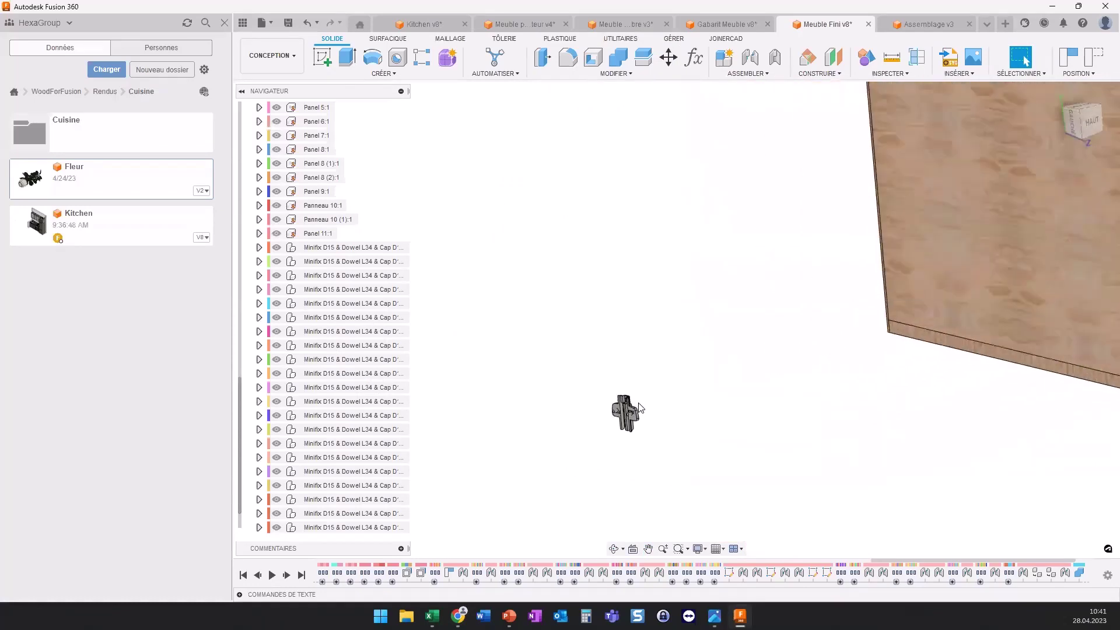
scroll(638, 407, "up", 2)
scroll(639, 406, "up", 2)
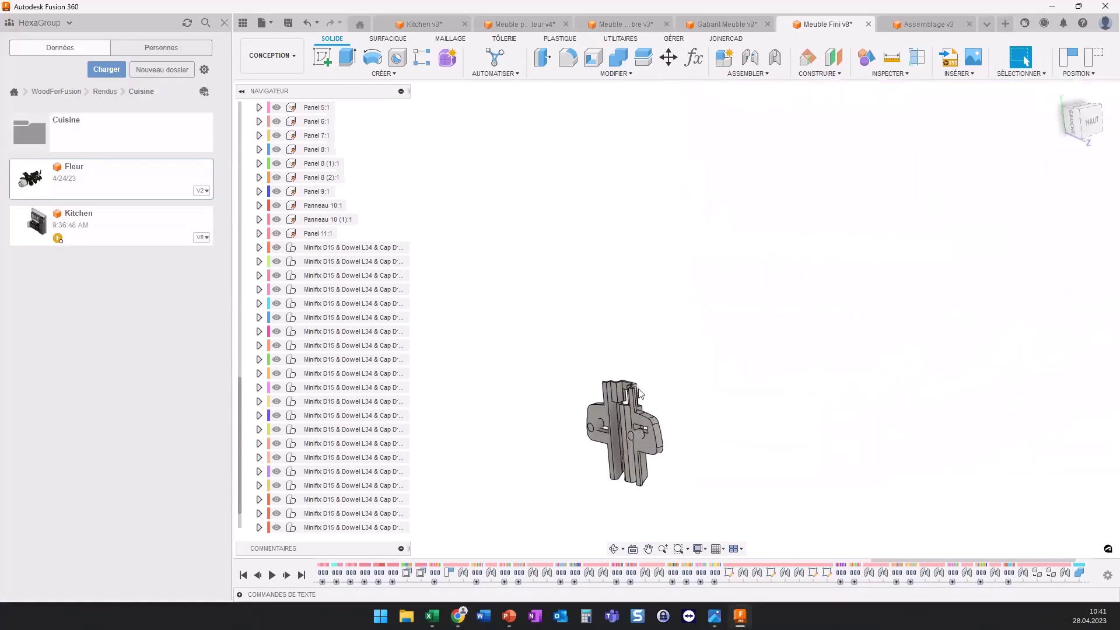
Step: Scroll through the Hettich product page, then minimize it to get back to the model
left_click(458, 615)
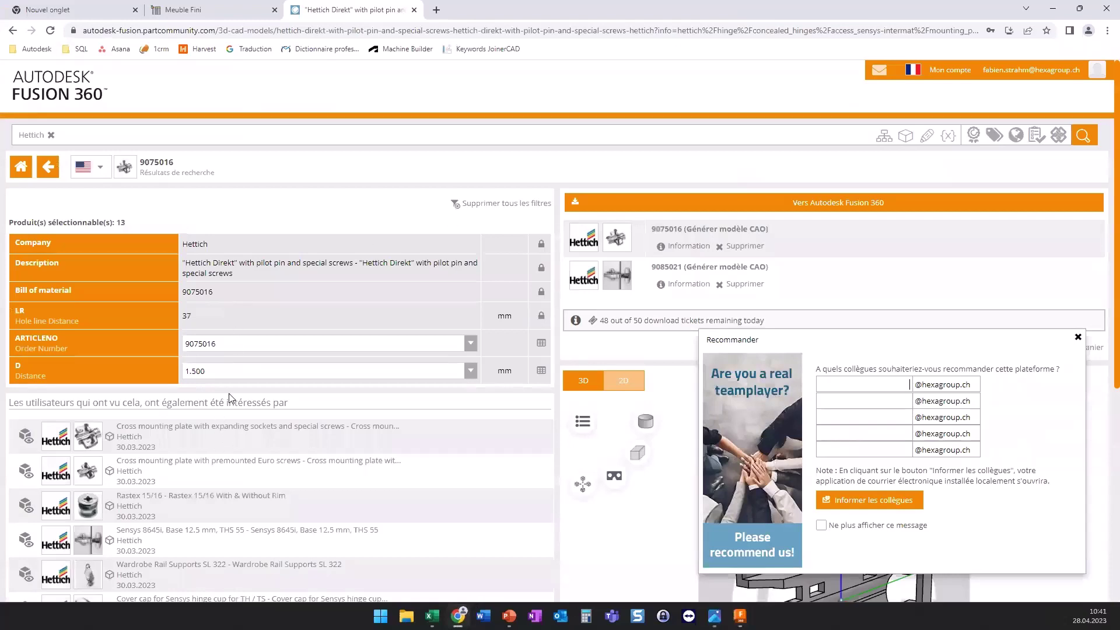
scroll(229, 398, "down", 3)
scroll(239, 373, "down", 1)
scroll(262, 350, "down", 2)
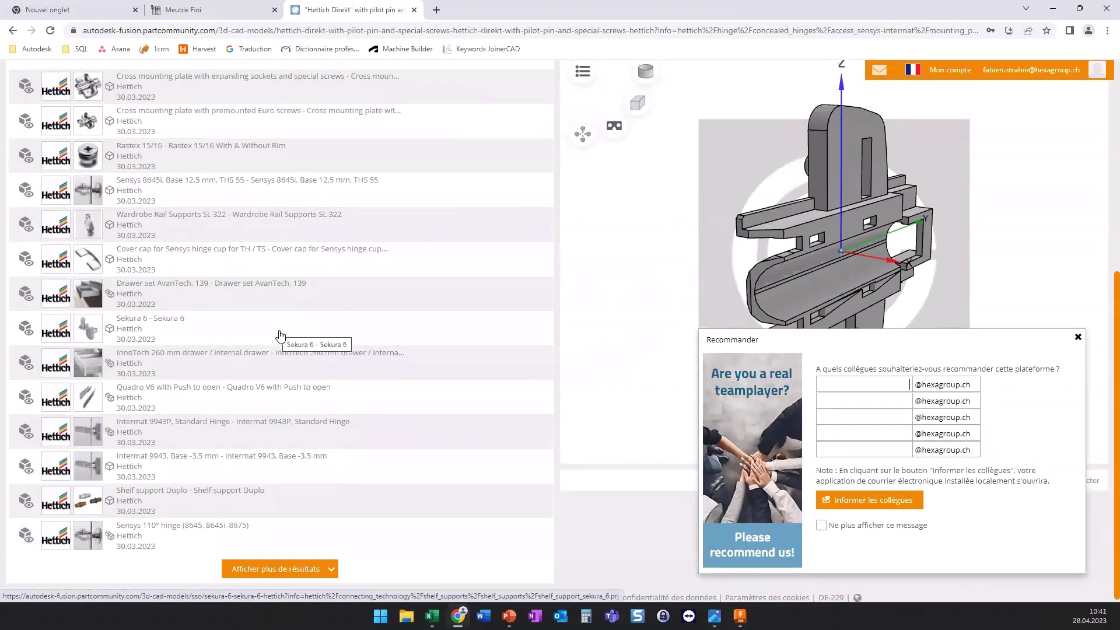
left_click(1055, 9)
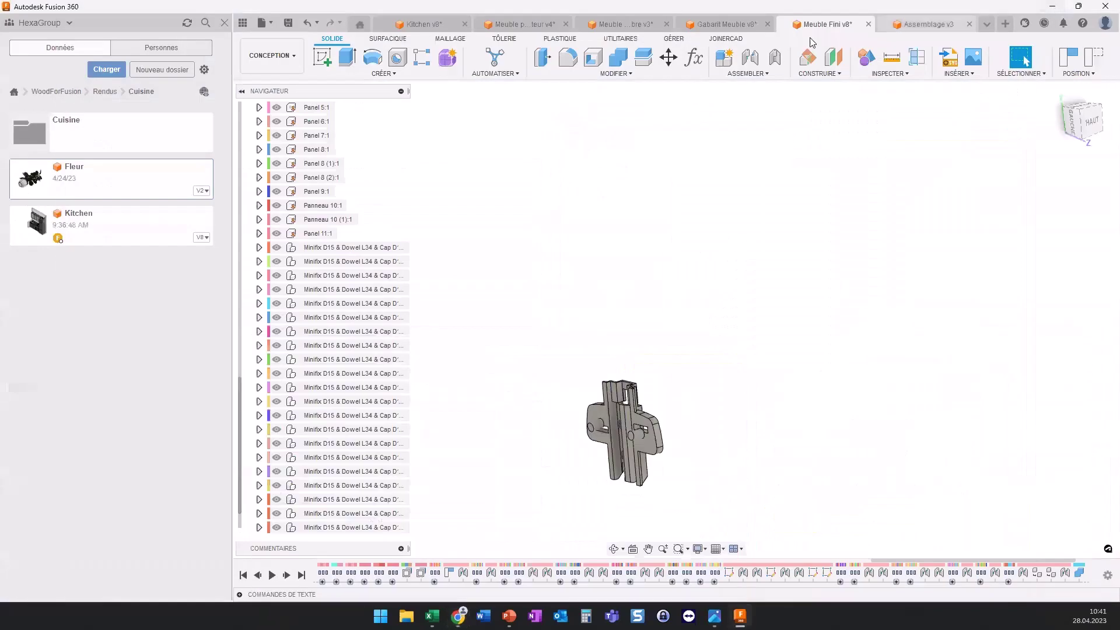
Step: Orbit the cabinet to show more shelves, then return to the PowerPoint slideshow
mouse_move(724, 270)
middle_mouse_down("shift")
mouse_move(888, 187)
mouse_move(738, 223)
mouse_move(677, 202)
middle_mouse_up("shift")
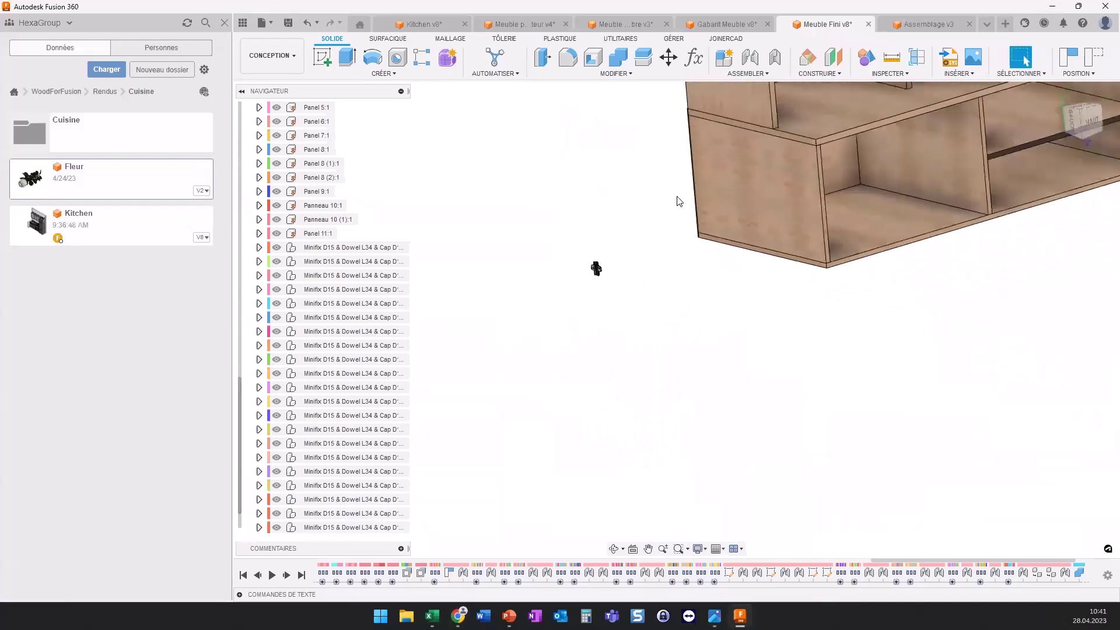
mouse_move(686, 164)
middle_mouse_down("shift")
mouse_move(667, 175)
mouse_move(635, 247)
middle_mouse_up("shift")
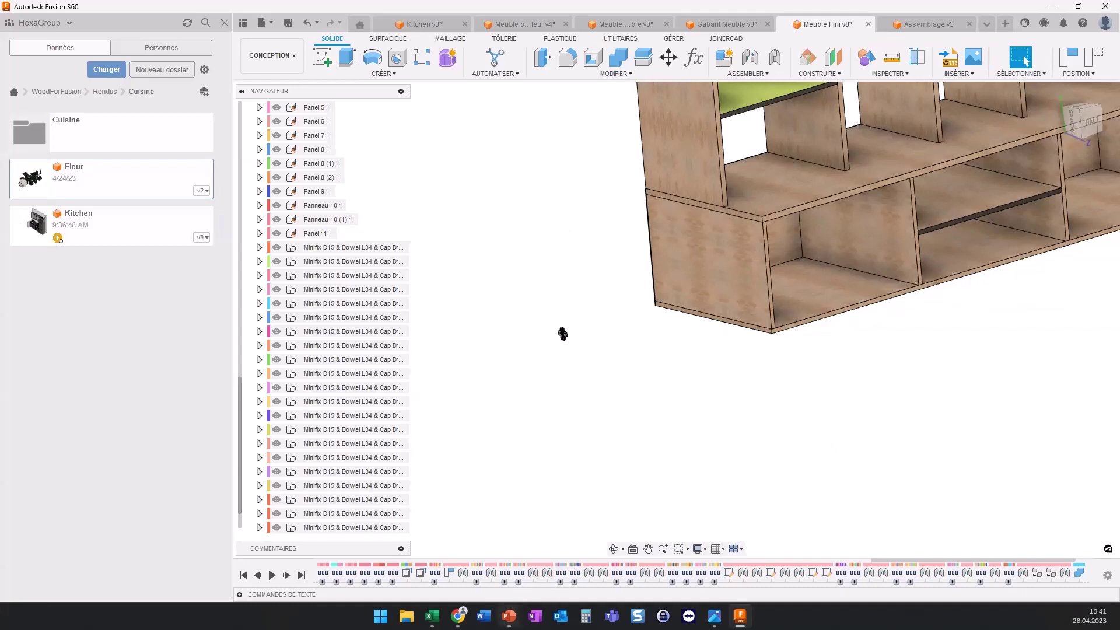
mouse_move(508, 615)
left_click(521, 564)
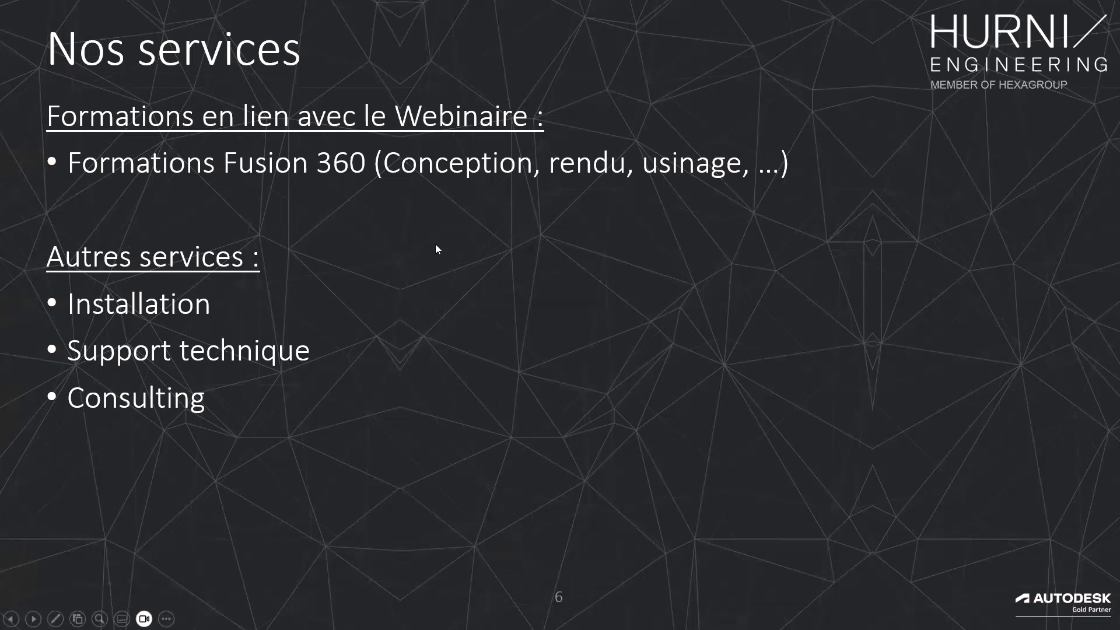
Step: Advance past the Avantages de Fusion 360 and Tarifs slides to slide 9, Questions - Réponses
key("Right")
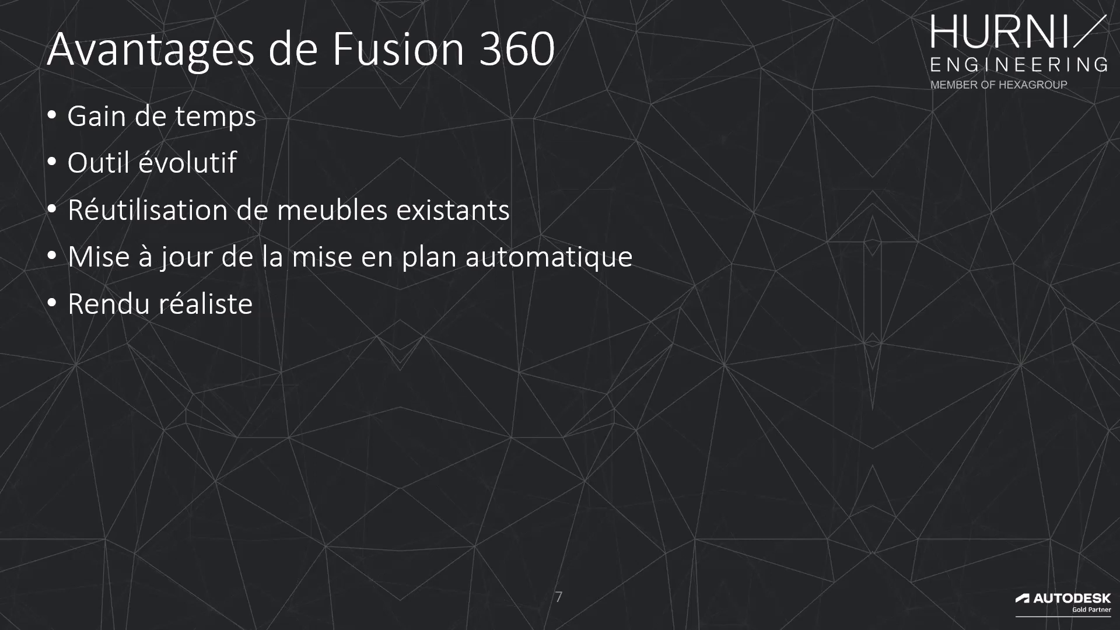
key("Right")
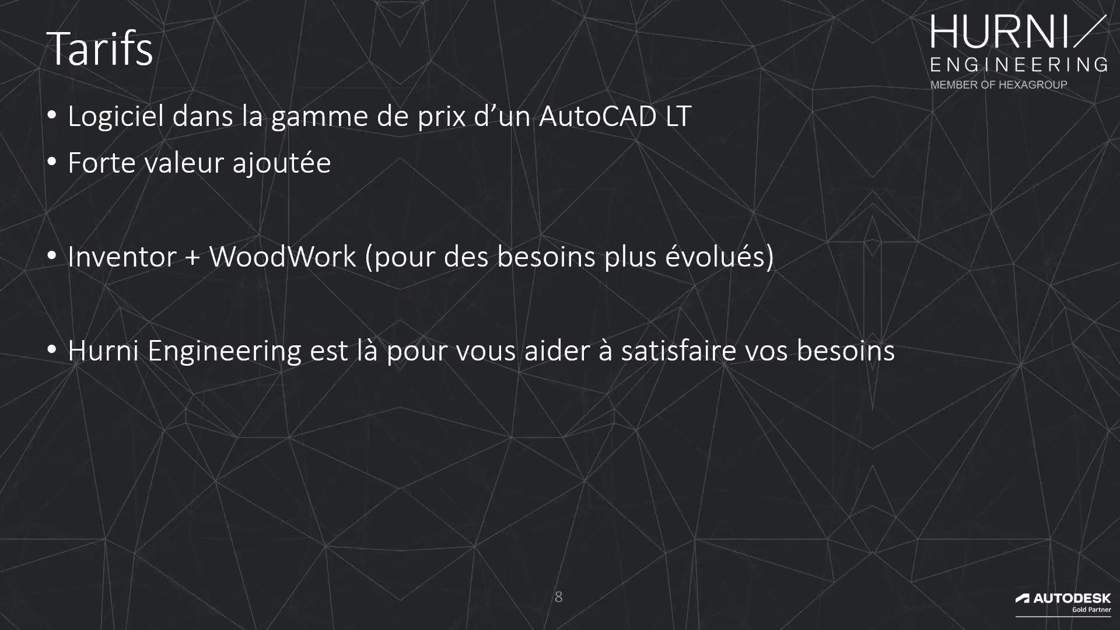
key("Right")
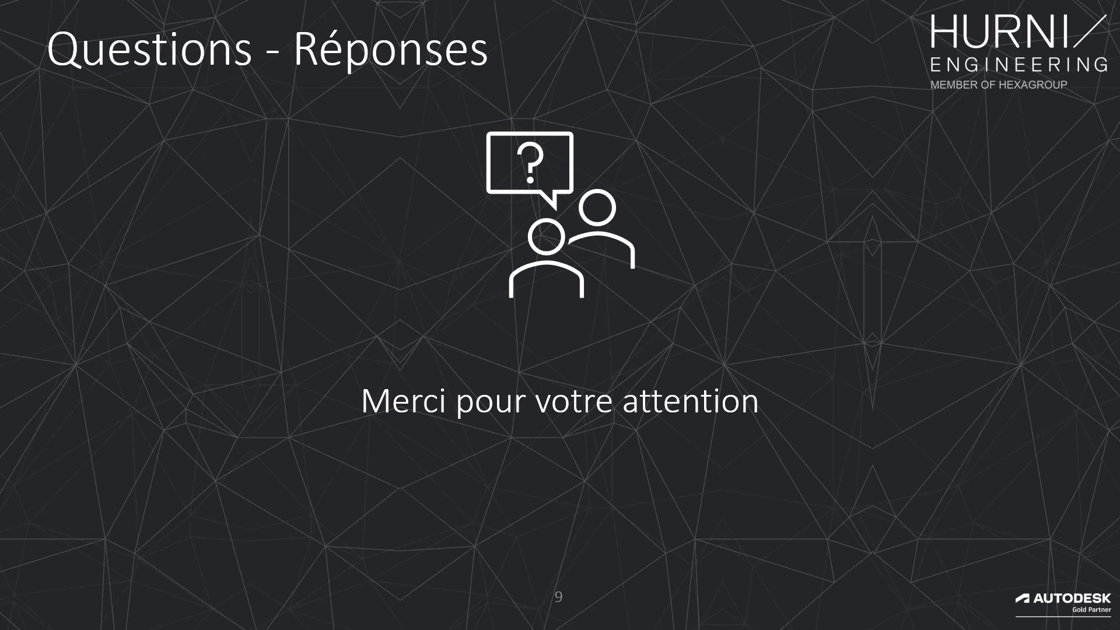
Step: Advance past Question 1 to slide 11, Question 2, about counter-panel holes
key("Right")
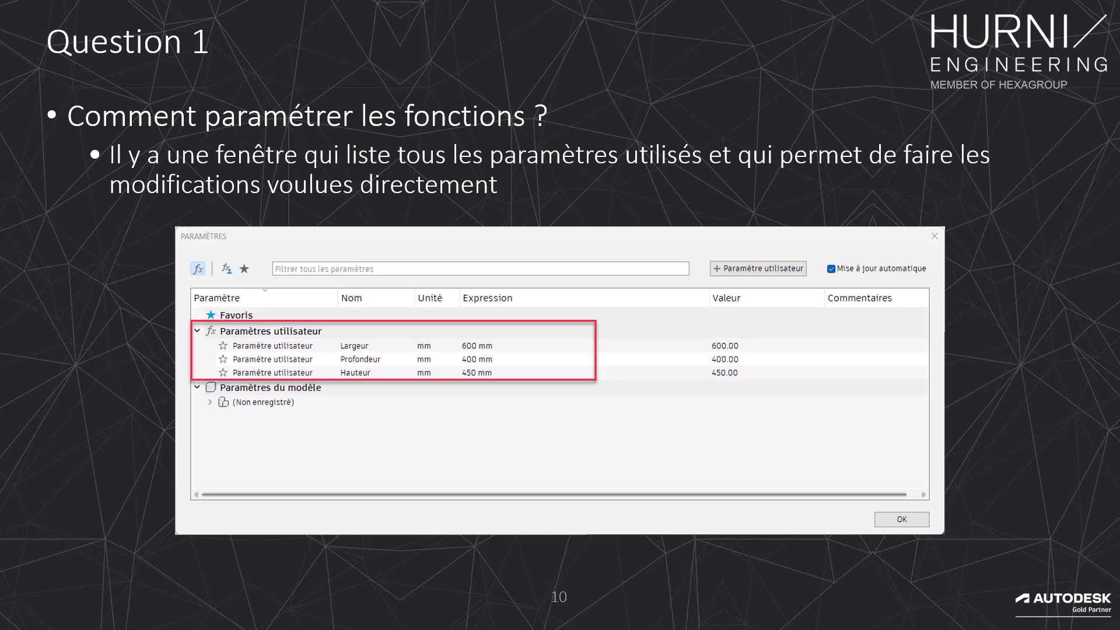
key("Right")
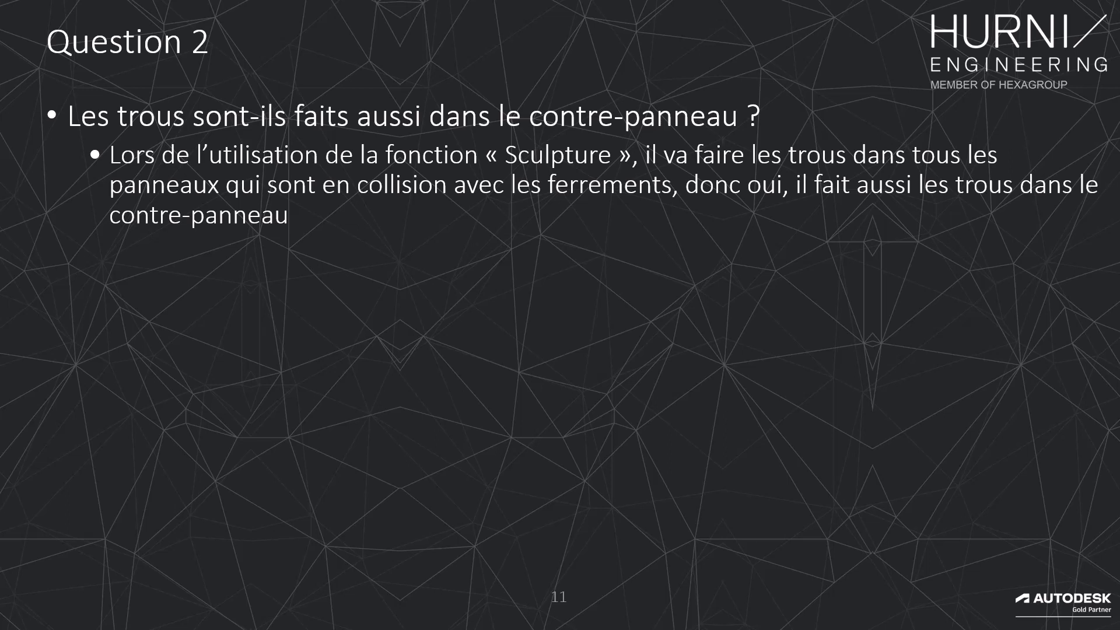
Step: Step through Questions 3, 4 and 5 to reach slide 15, Question 6, on CNC
key("Right")
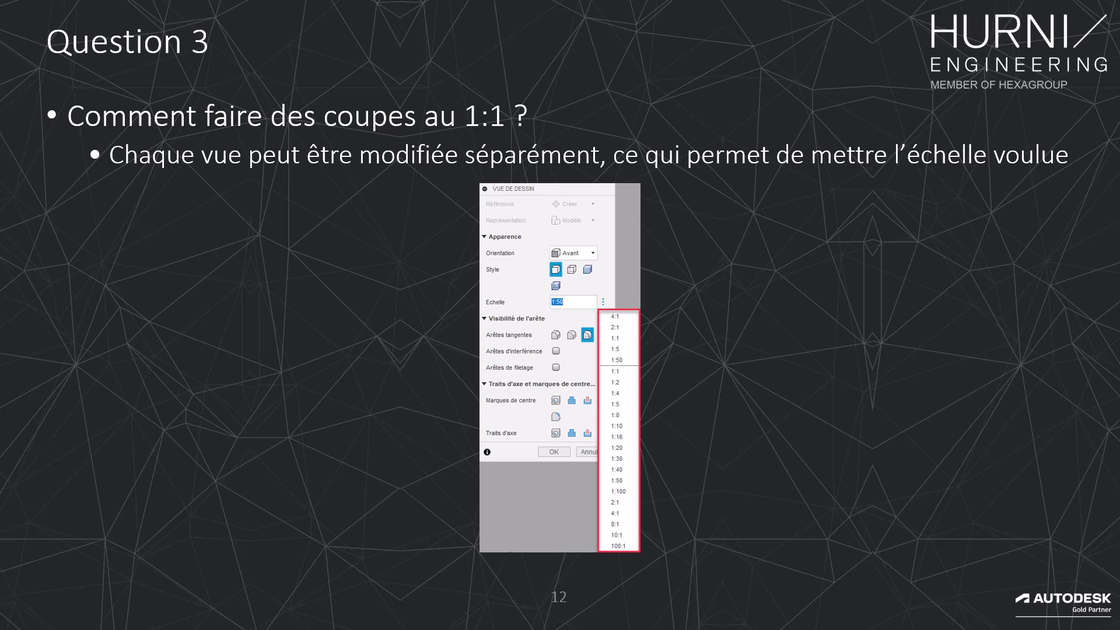
key("Right")
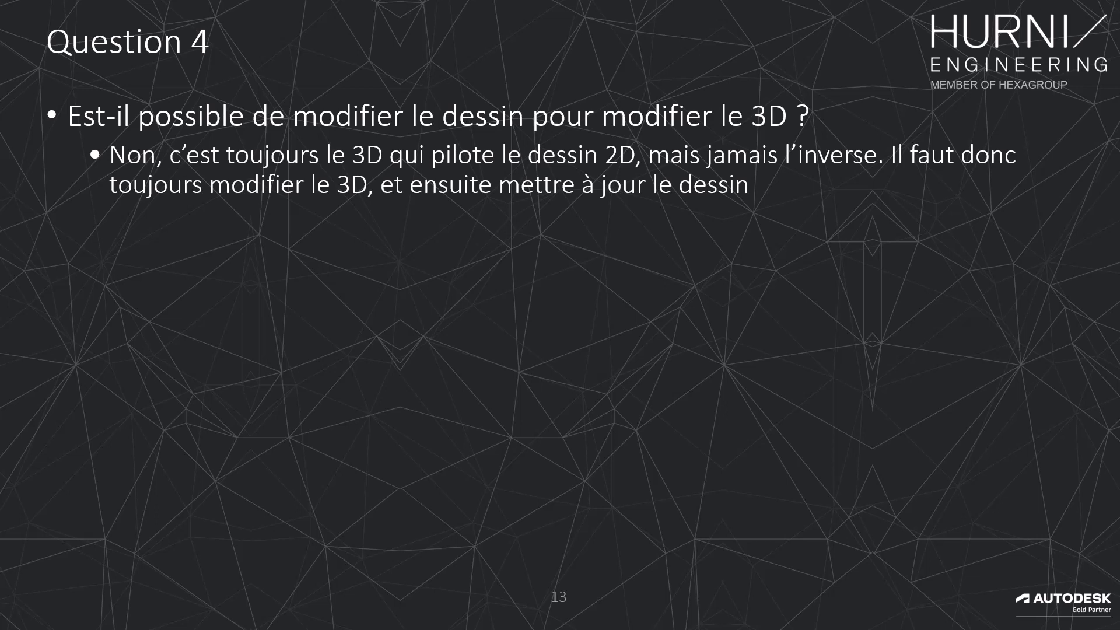
key("Right")
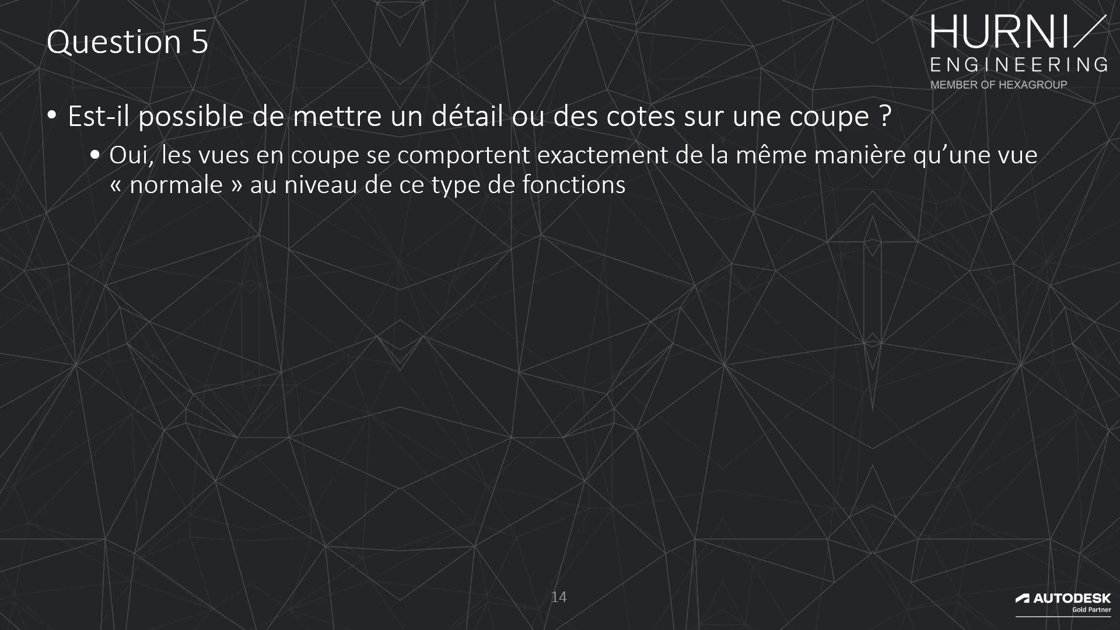
key("Right")
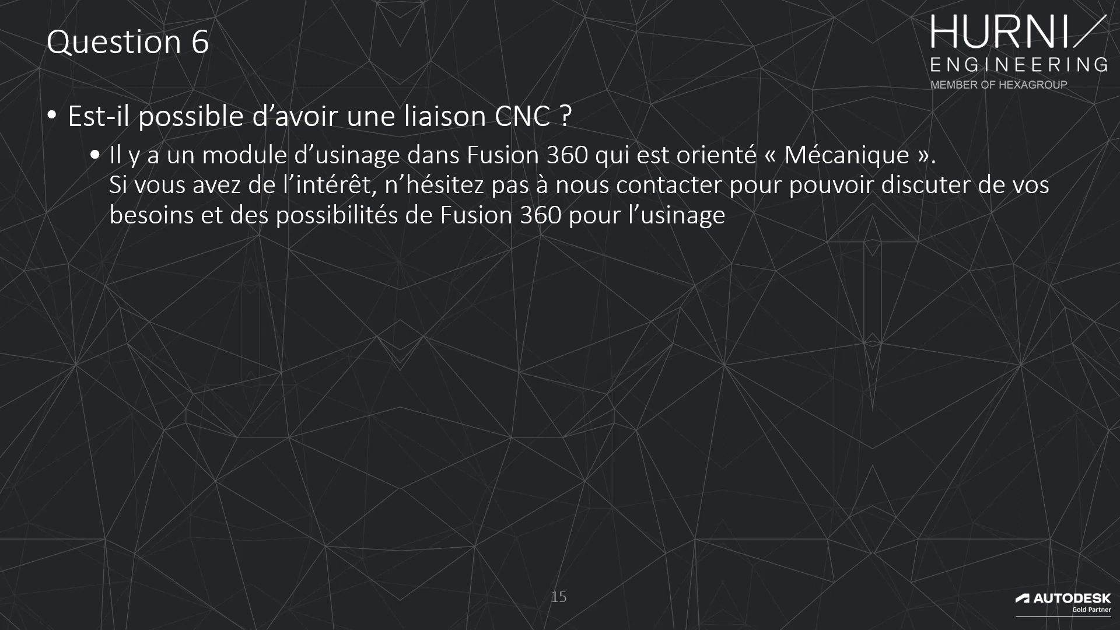
Step: Advance past the Contact slide to the final slide 17, Aller plus loin
key("Right")
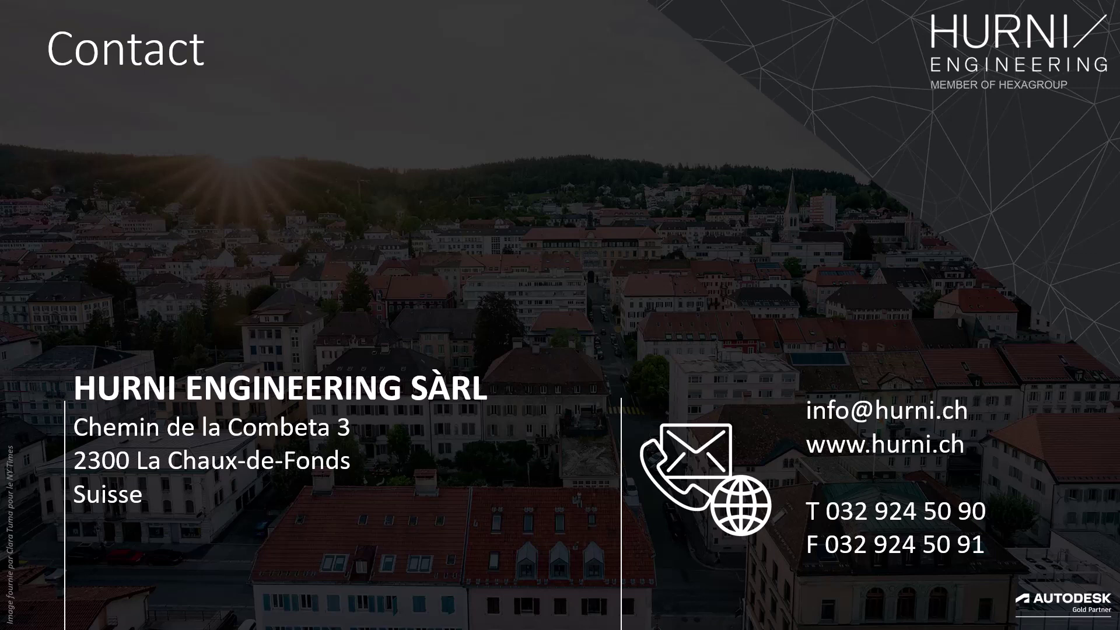
key("Right")
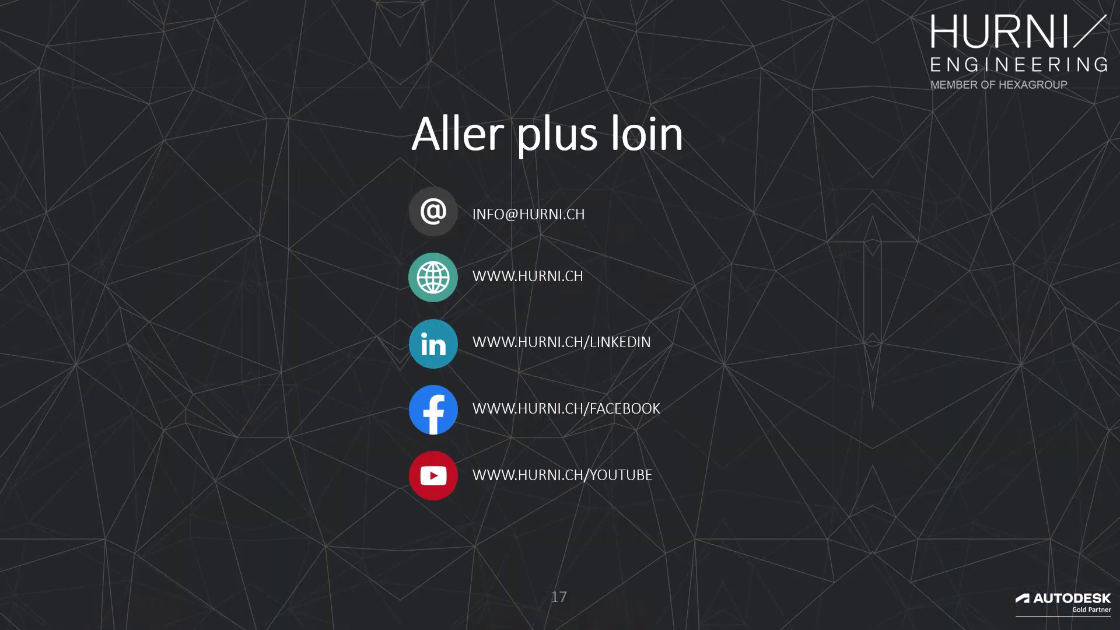